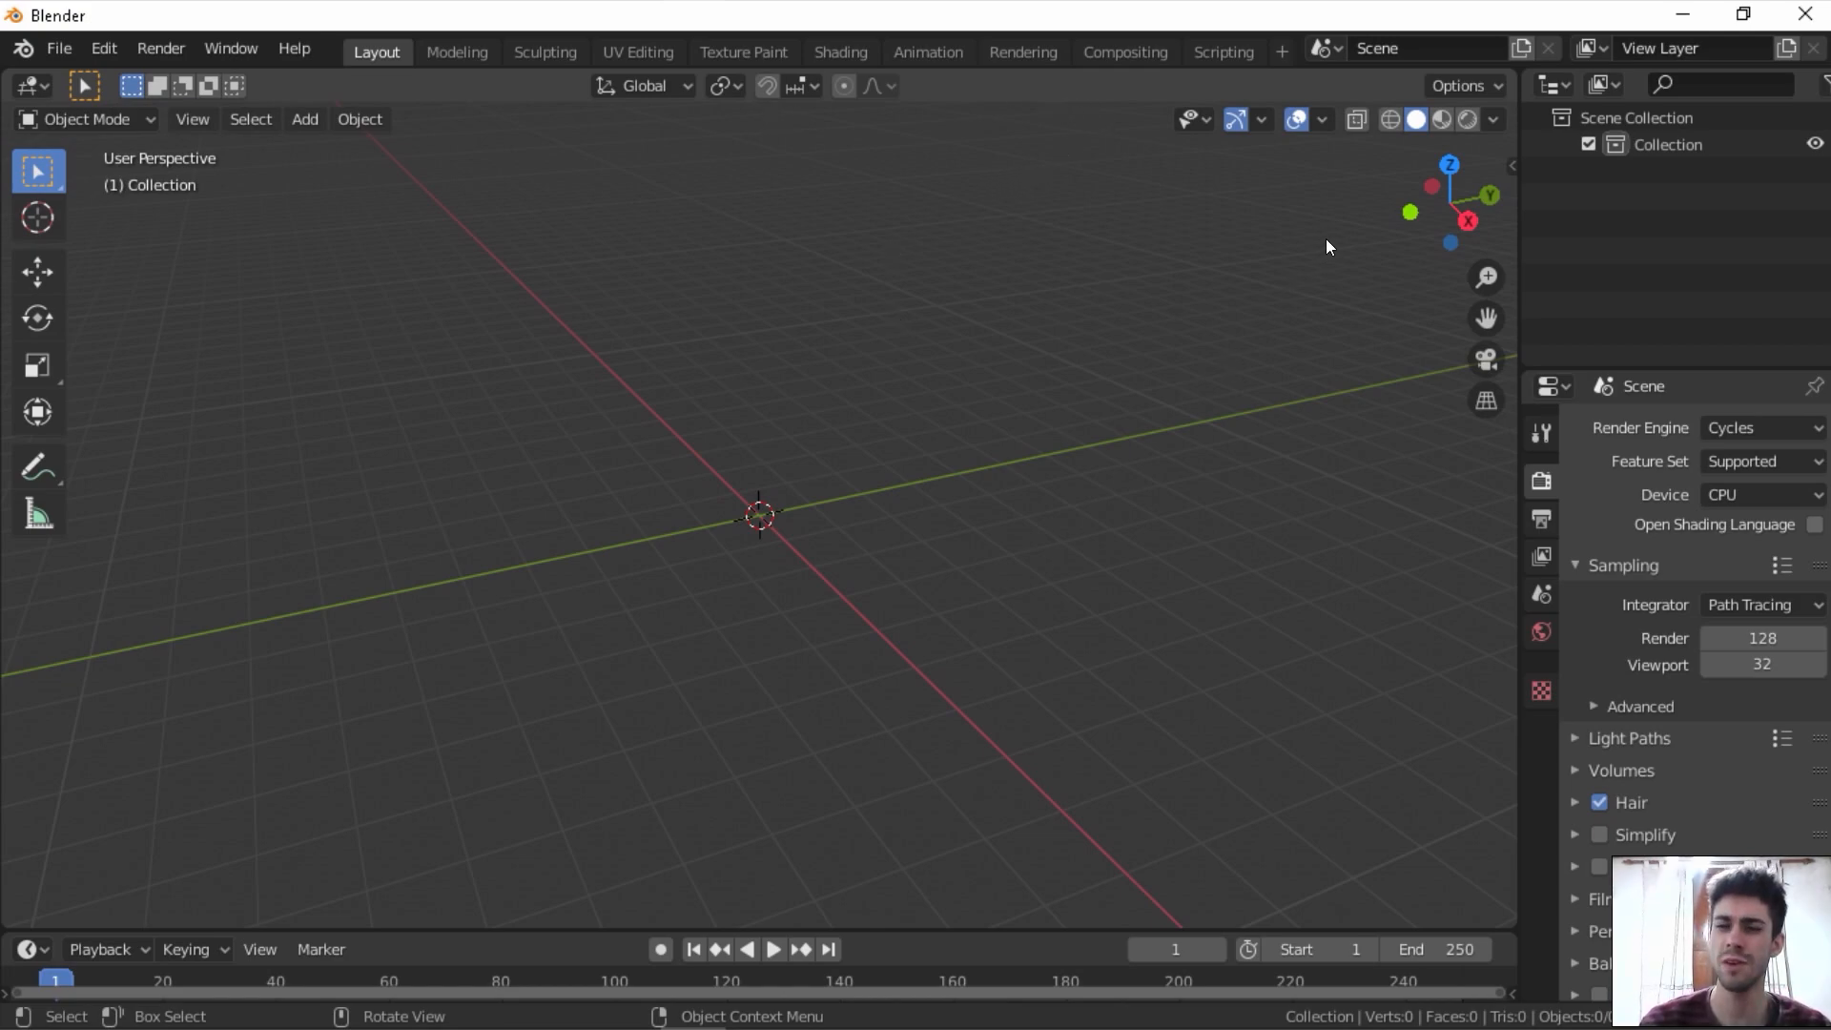
# - Split the 3D viewport side by side and make the new area a Shader Editor showing the World nodes, with its sidebar hidden
pyautogui.moveTo(1506, 73); pyautogui.dragTo(777, 124)
pyautogui.click(807, 88)
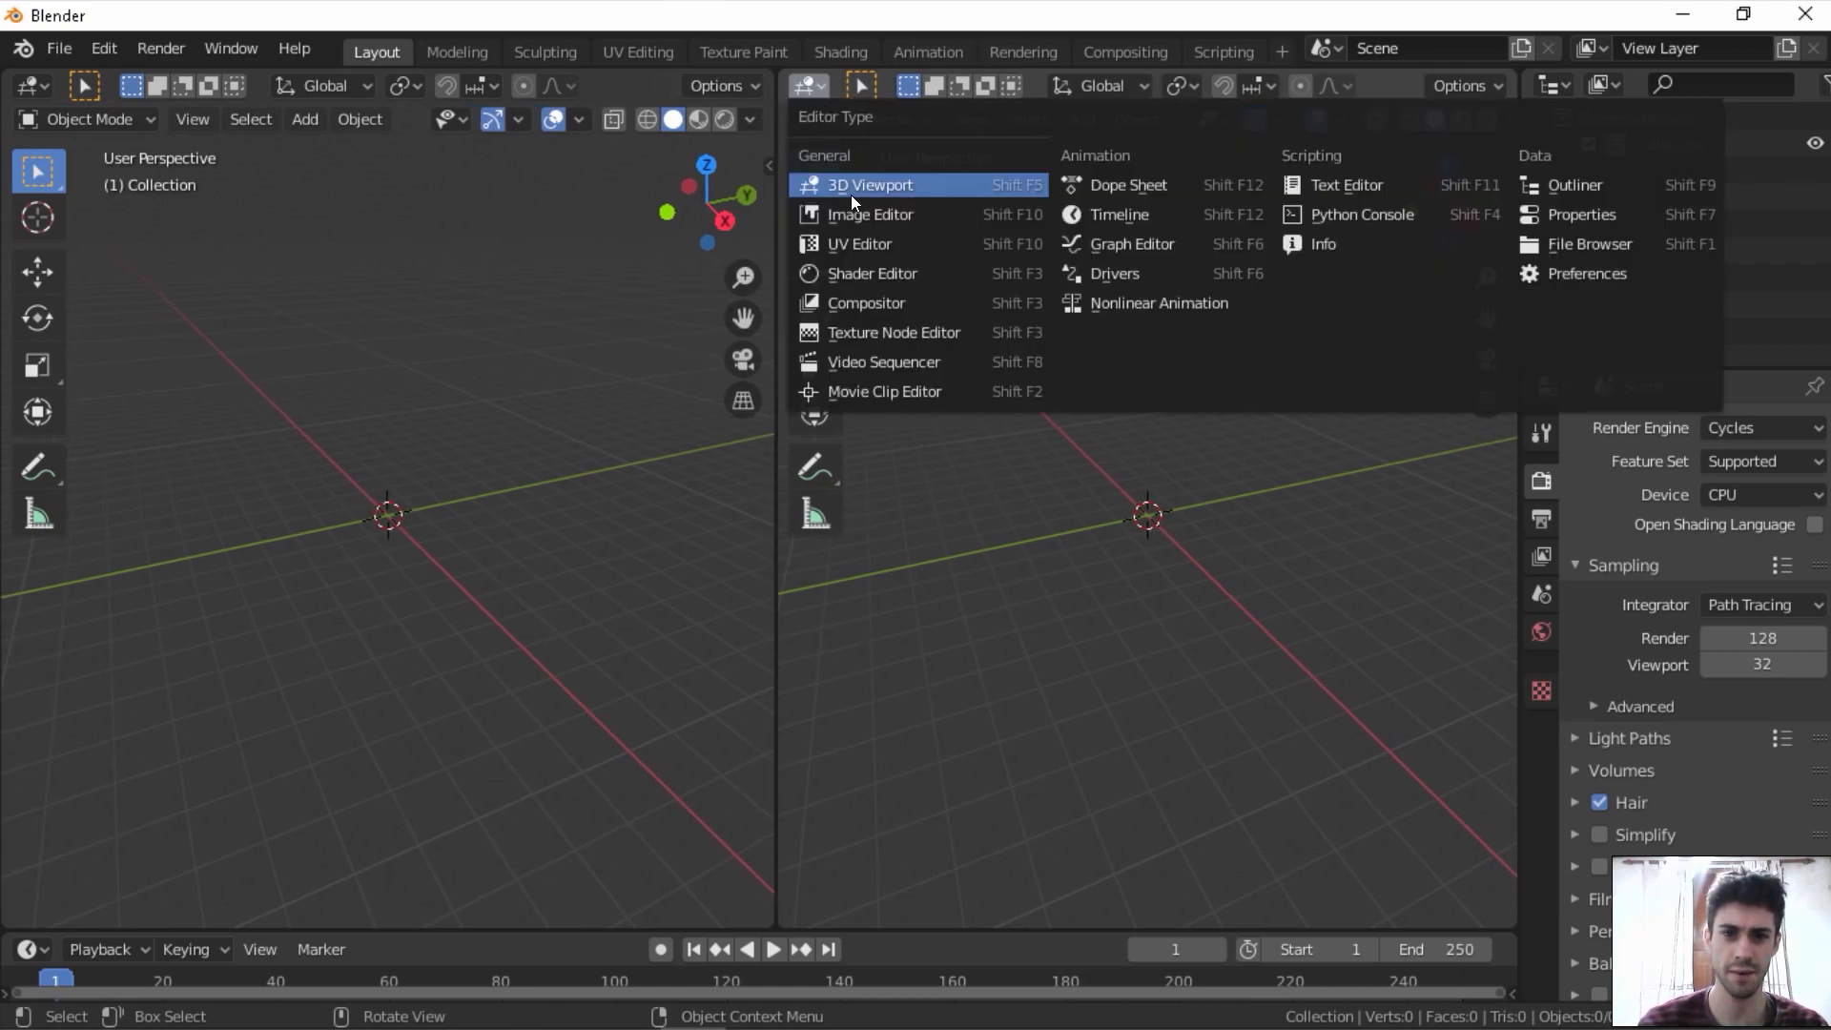
pyautogui.click(887, 273)
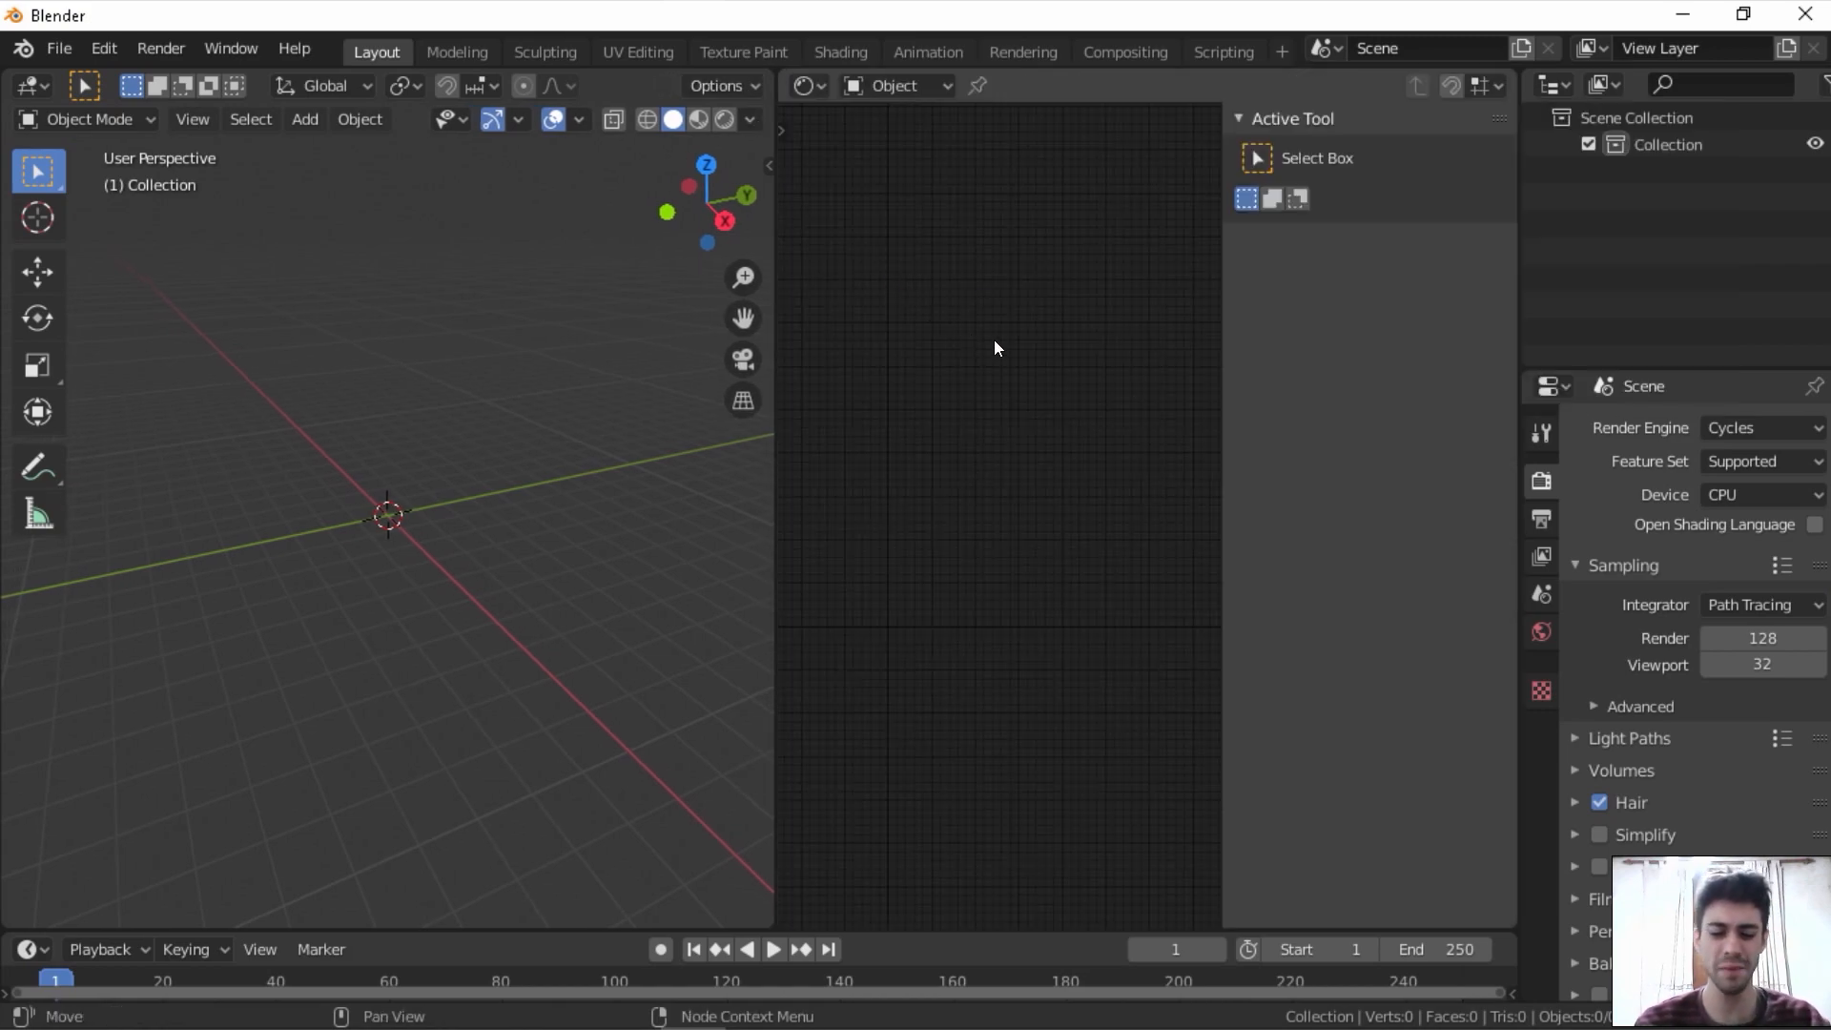
pyautogui.press('n')
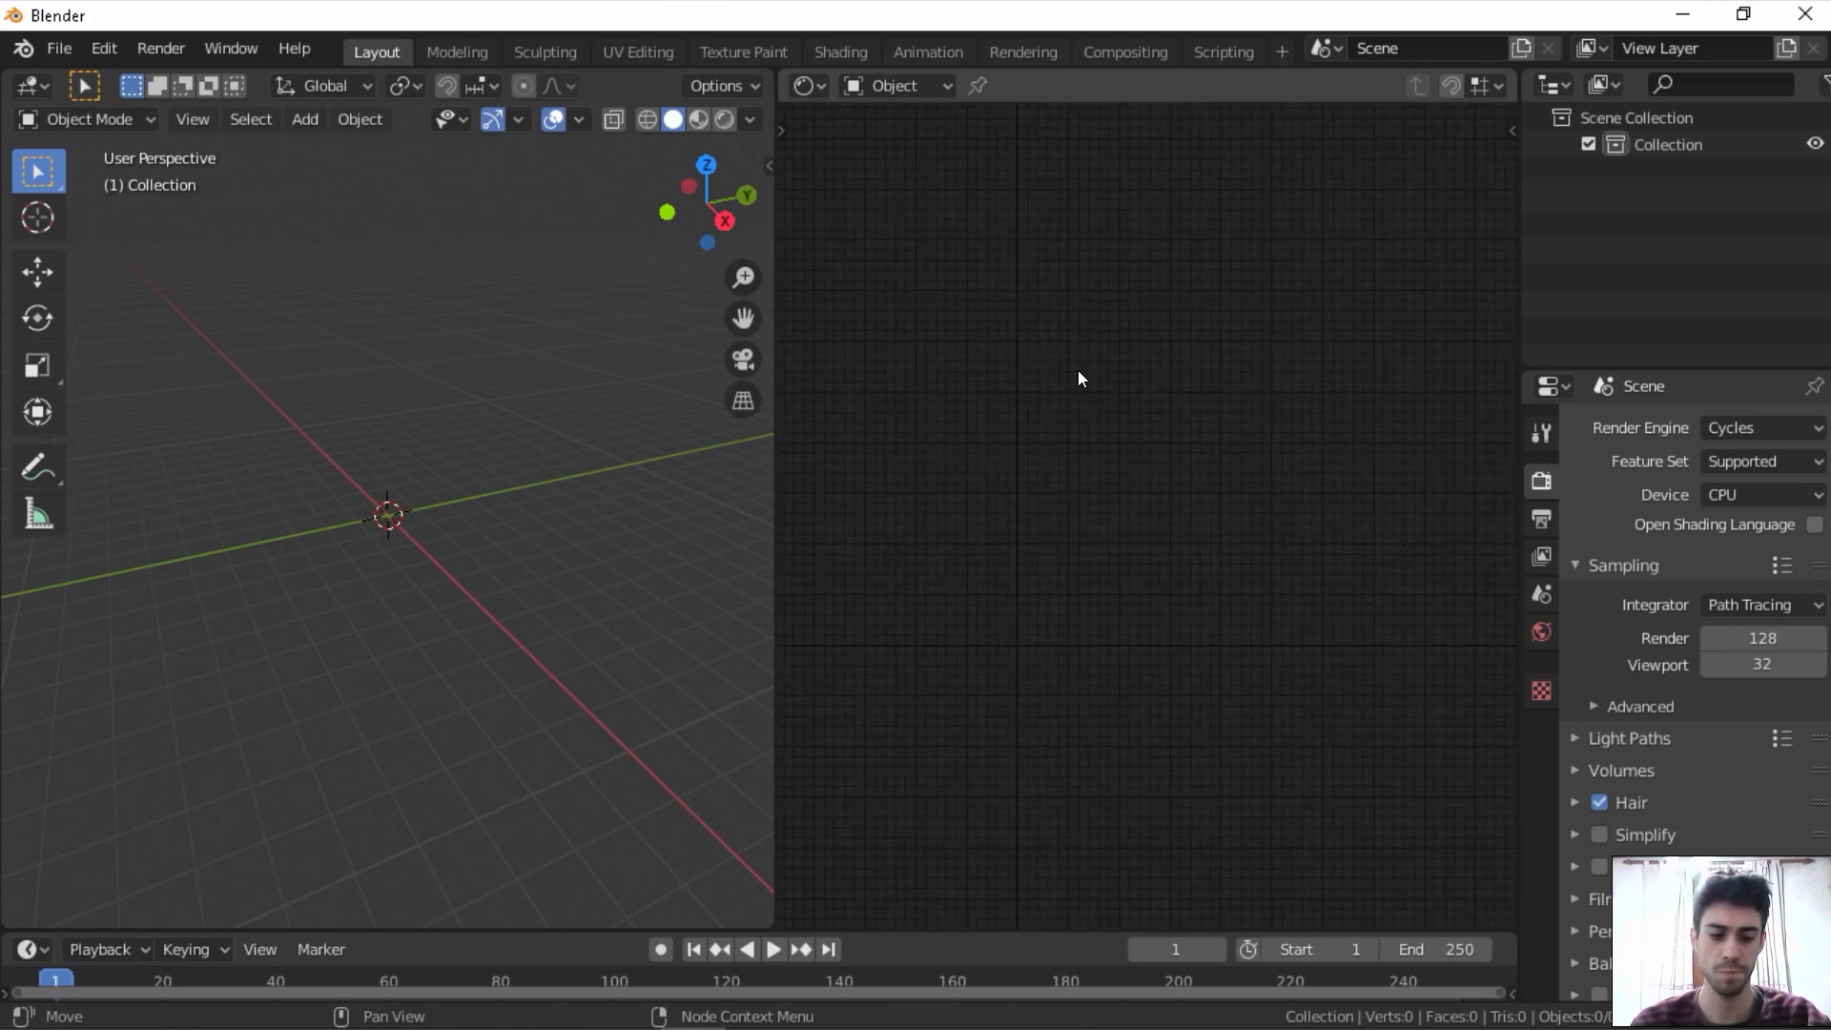
pyautogui.click(887, 87)
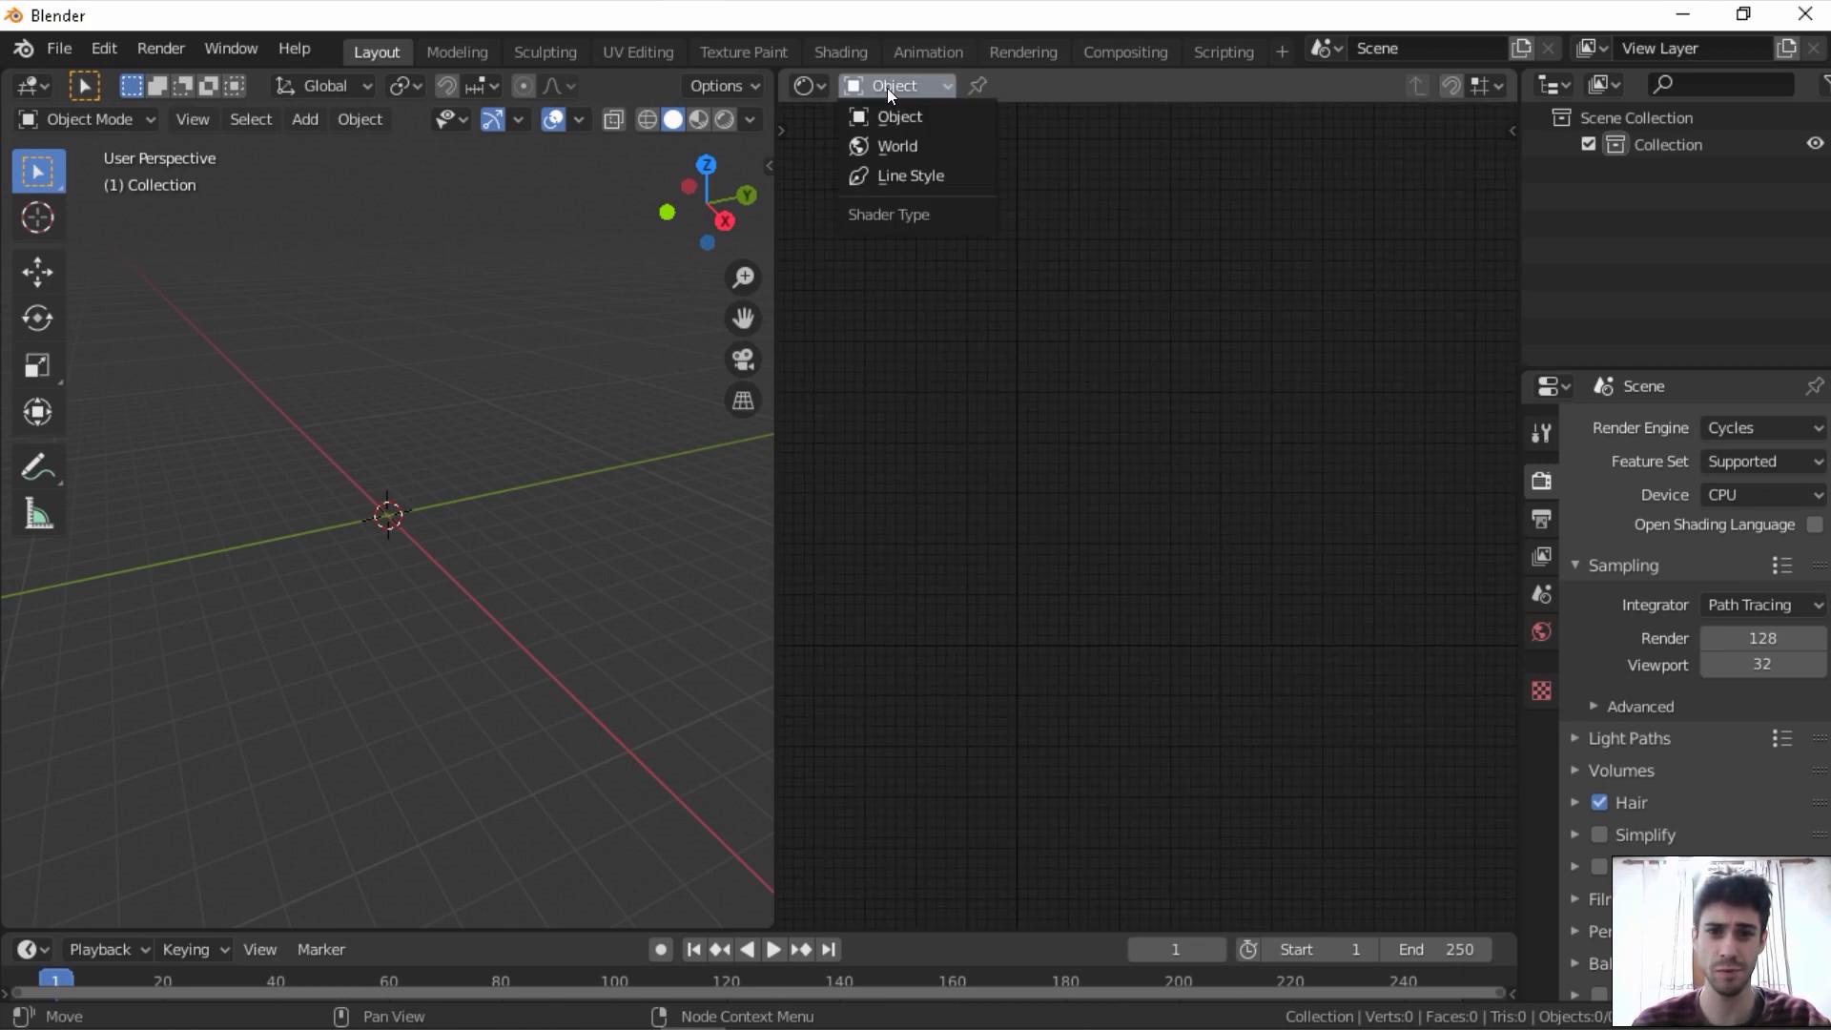
pyautogui.click(909, 148)
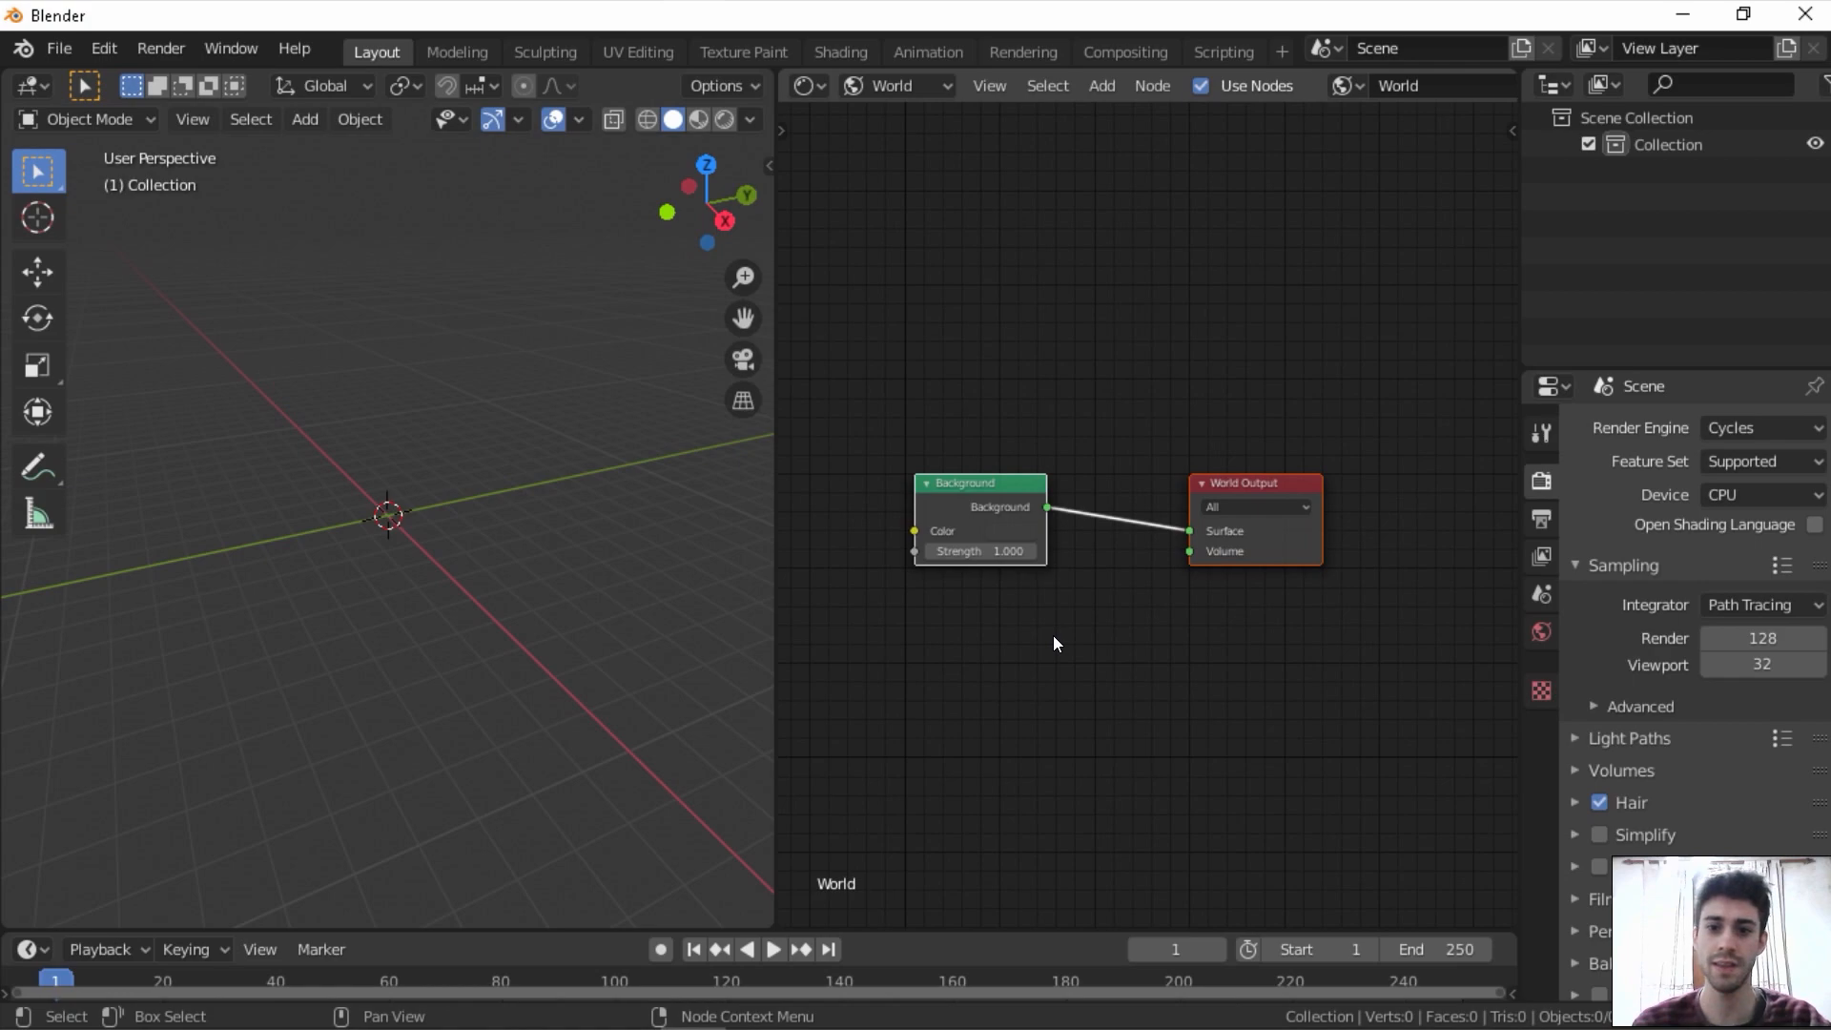
# - Arrange the Background and World Output nodes side by side with a clear gap between them
pyautogui.scroll(1, 1052, 635)
pyautogui.moveTo(975, 492); pyautogui.dragTo(960, 491)
pyautogui.moveTo(1243, 473); pyautogui.dragTo(1193, 464)
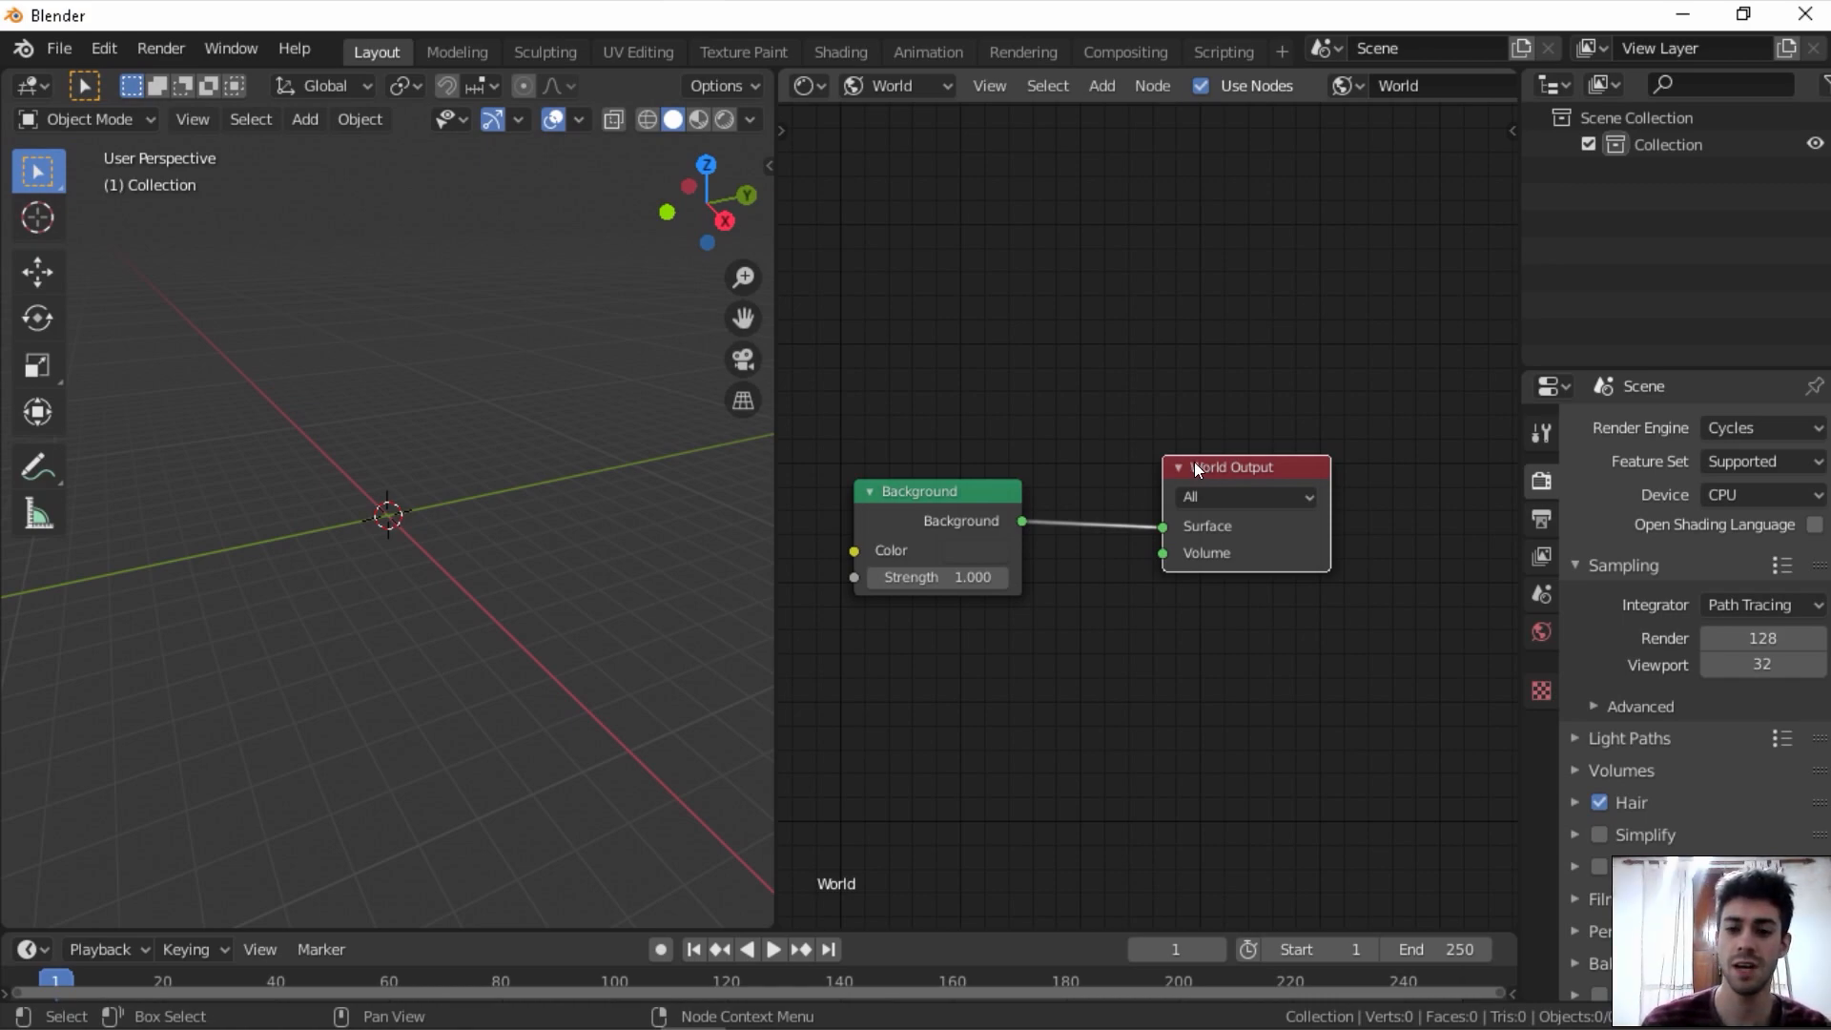
pyautogui.moveTo(977, 482); pyautogui.dragTo(985, 452)
pyautogui.scroll(3, 989, 454)
pyautogui.moveTo(1011, 457); pyautogui.dragTo(1118, 458, button='middle')
pyautogui.scroll(1, 1116, 461)
pyautogui.scroll(-1, 1045, 502)
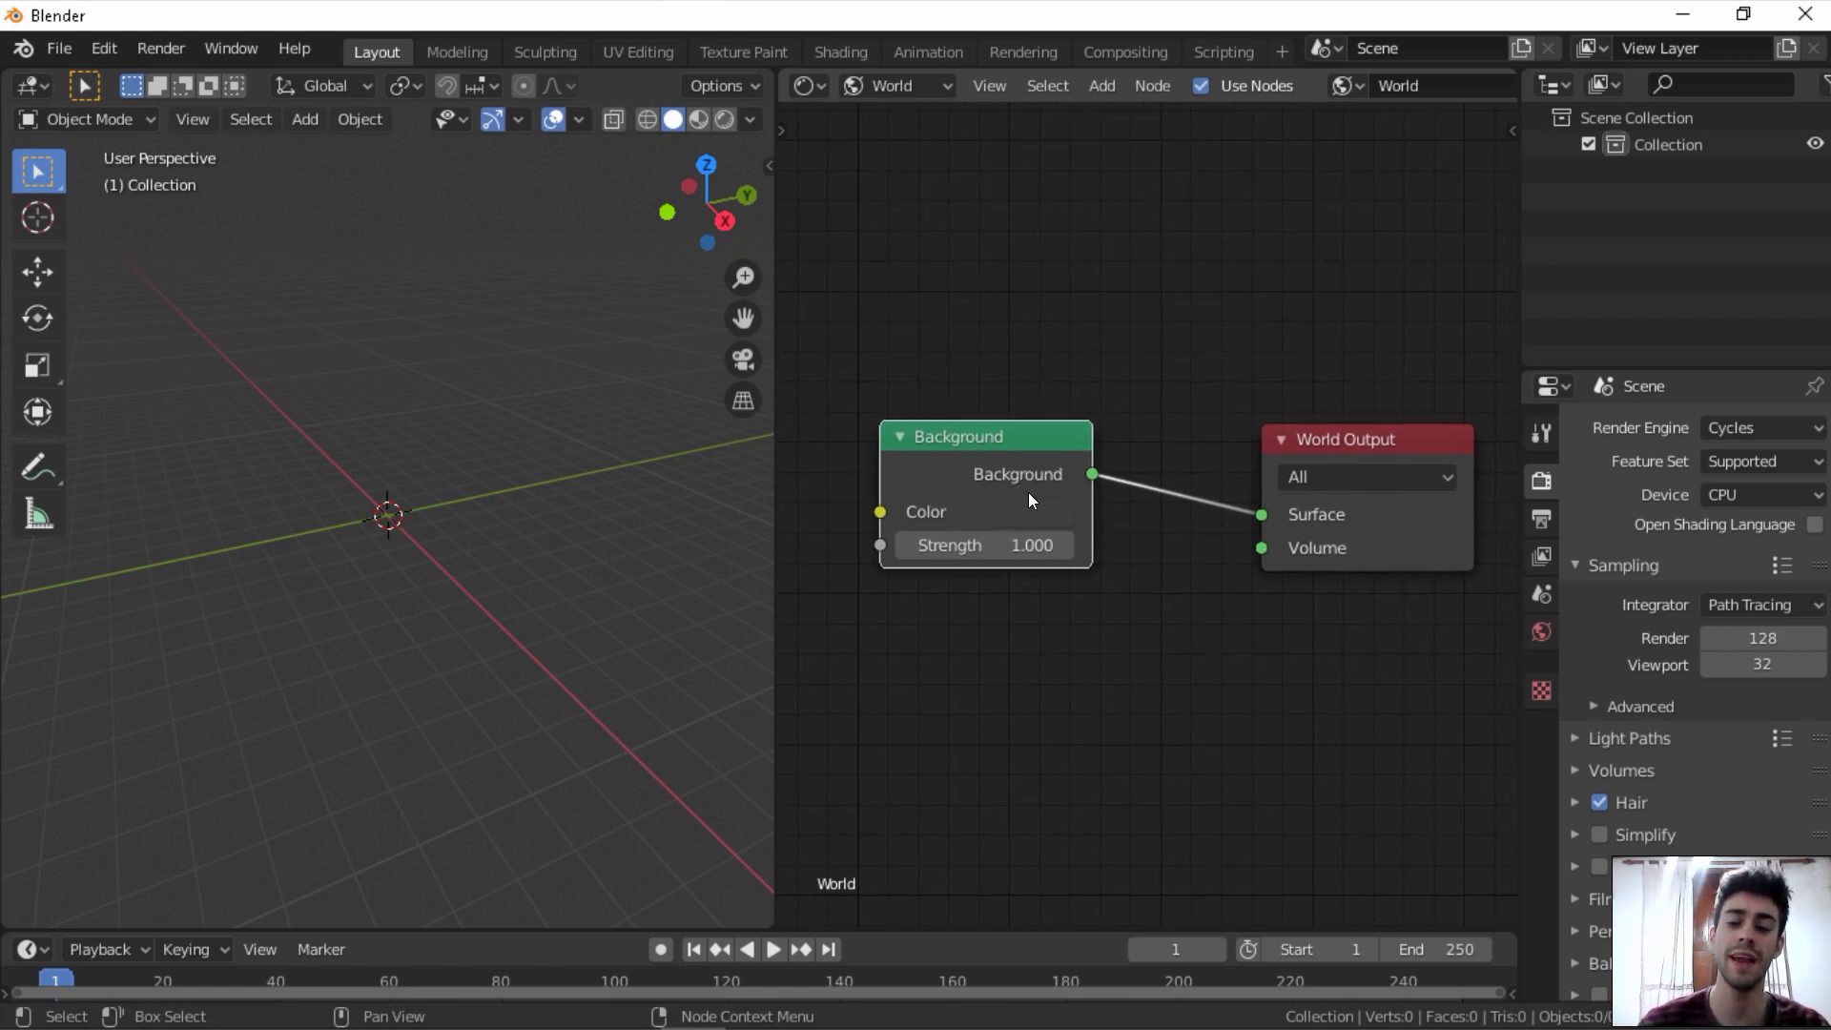
pyautogui.moveTo(985, 465); pyautogui.dragTo(971, 483)
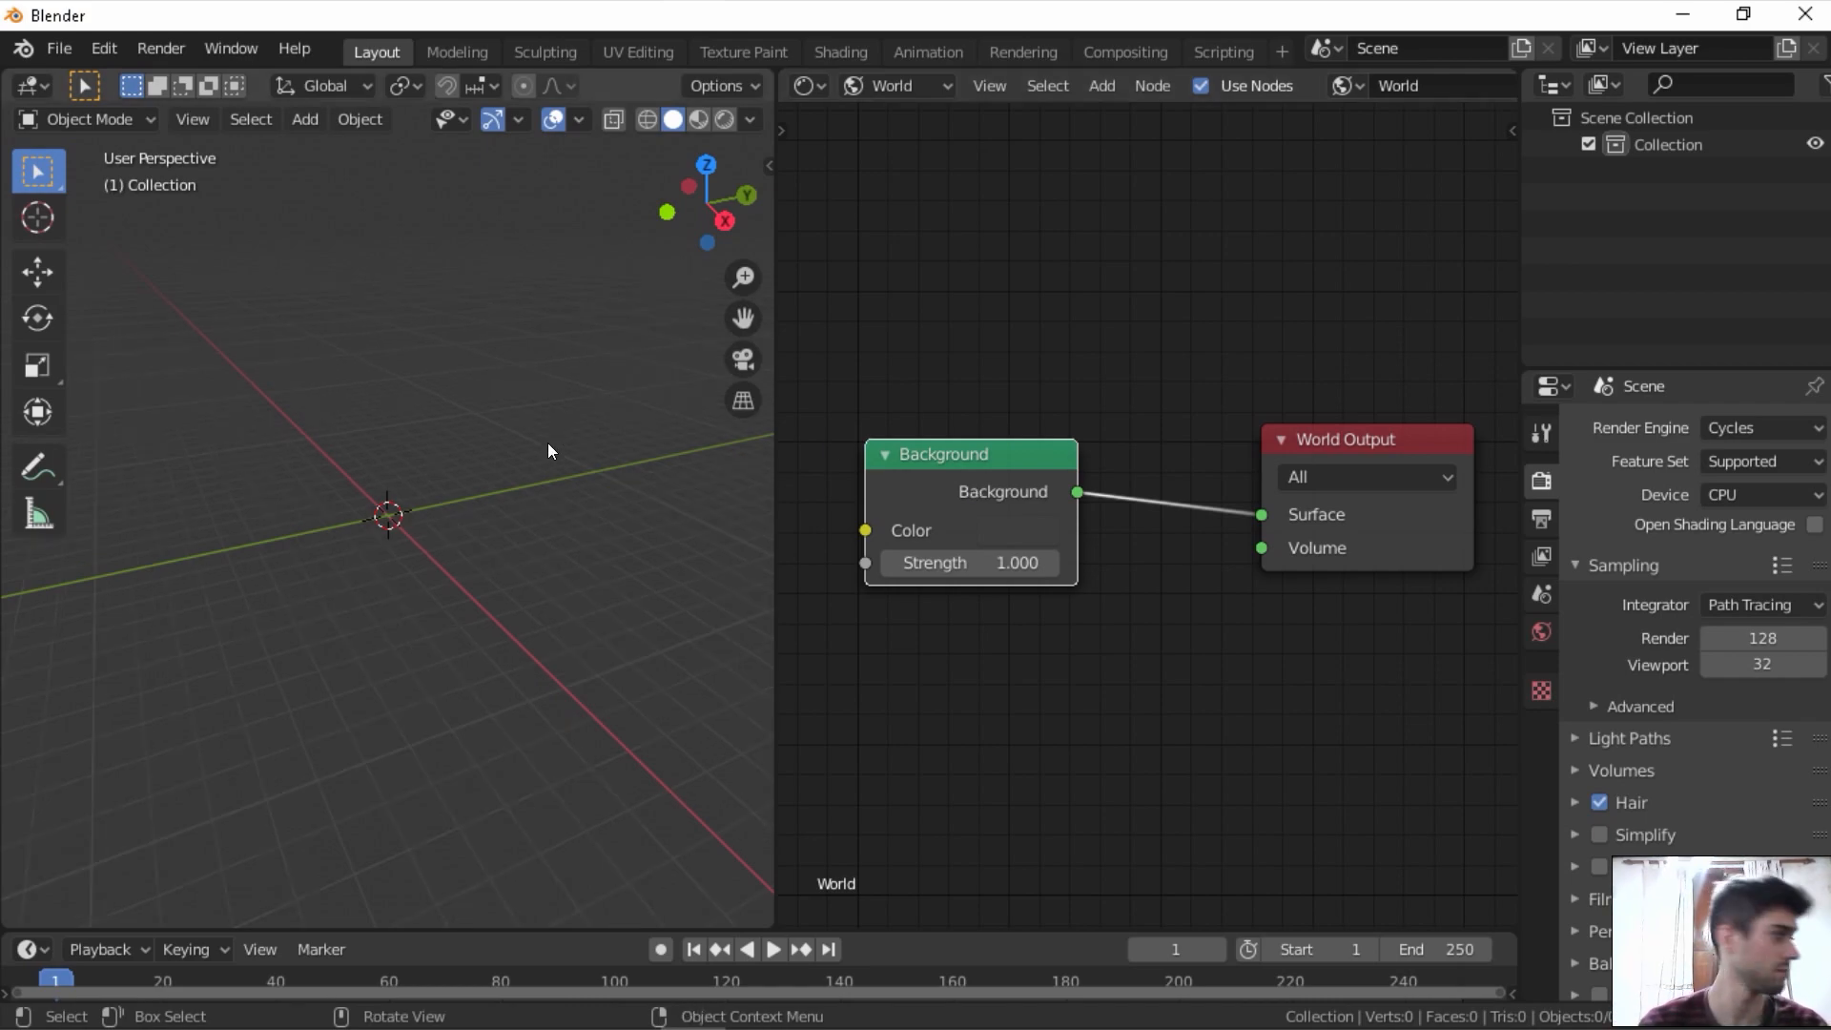
pyautogui.scroll(-1, 866, 473)
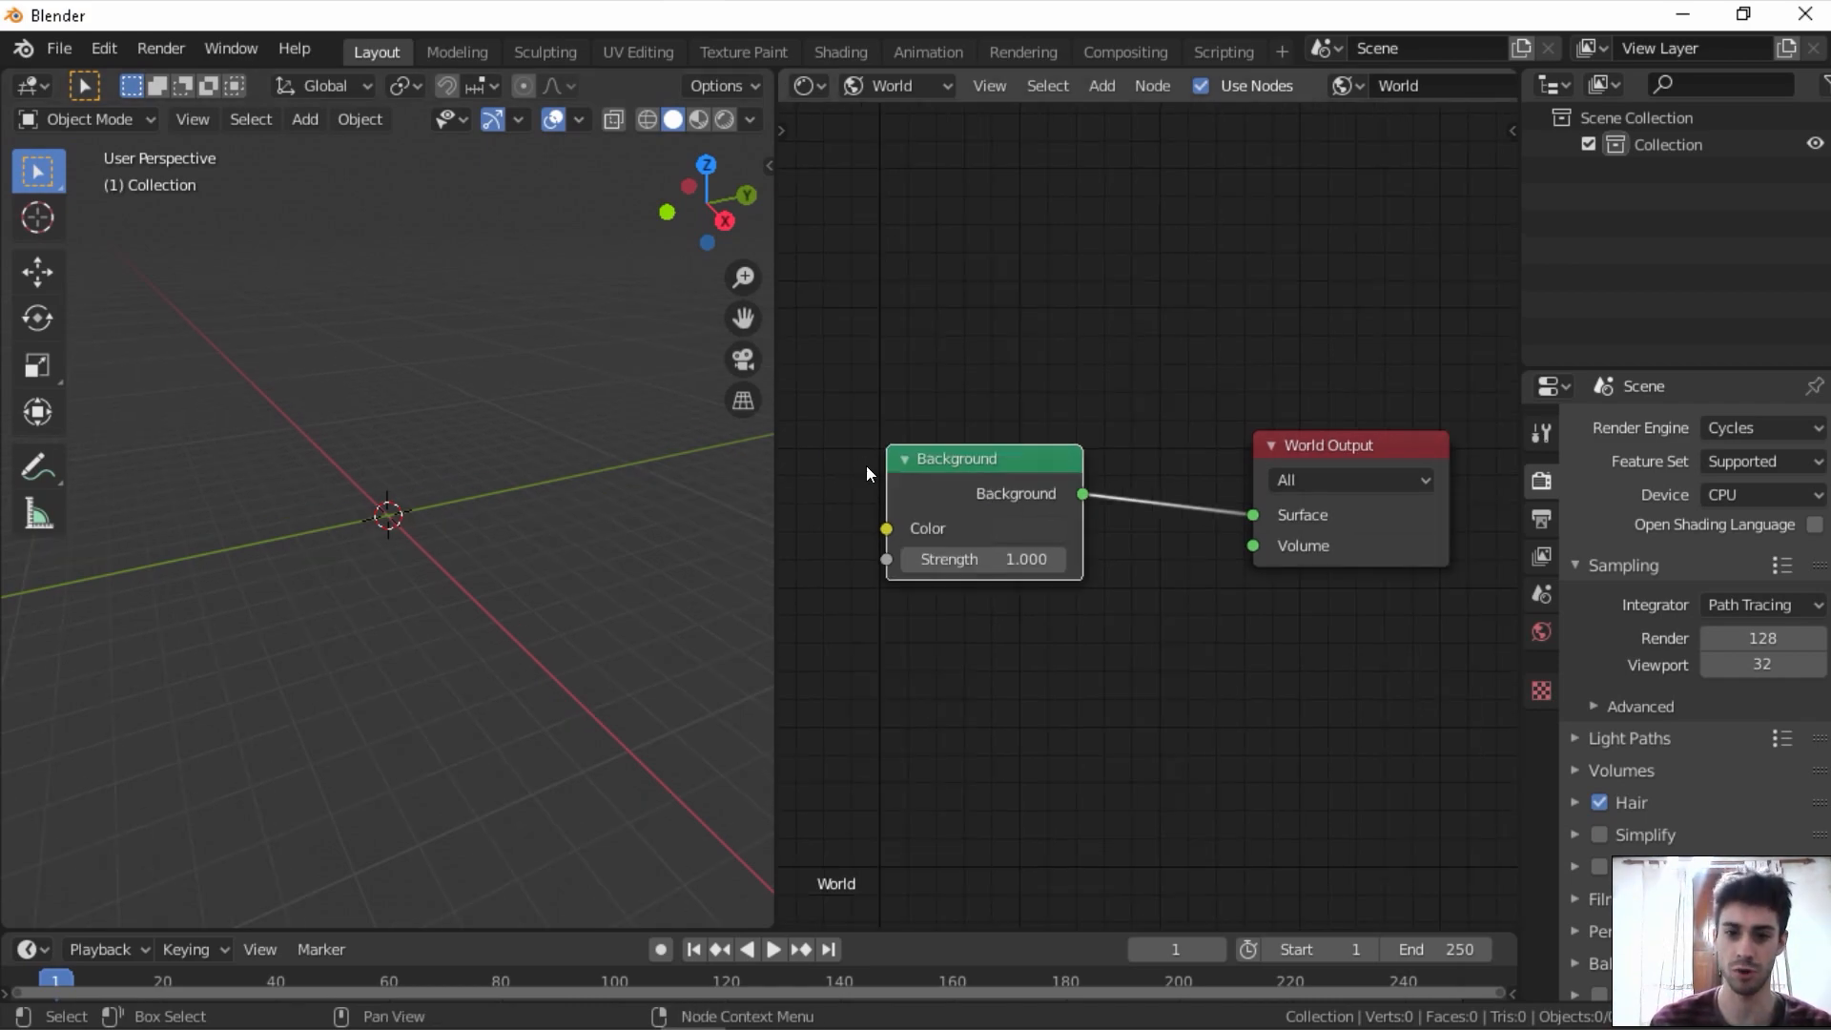
pyautogui.moveTo(956, 481); pyautogui.dragTo(938, 481)
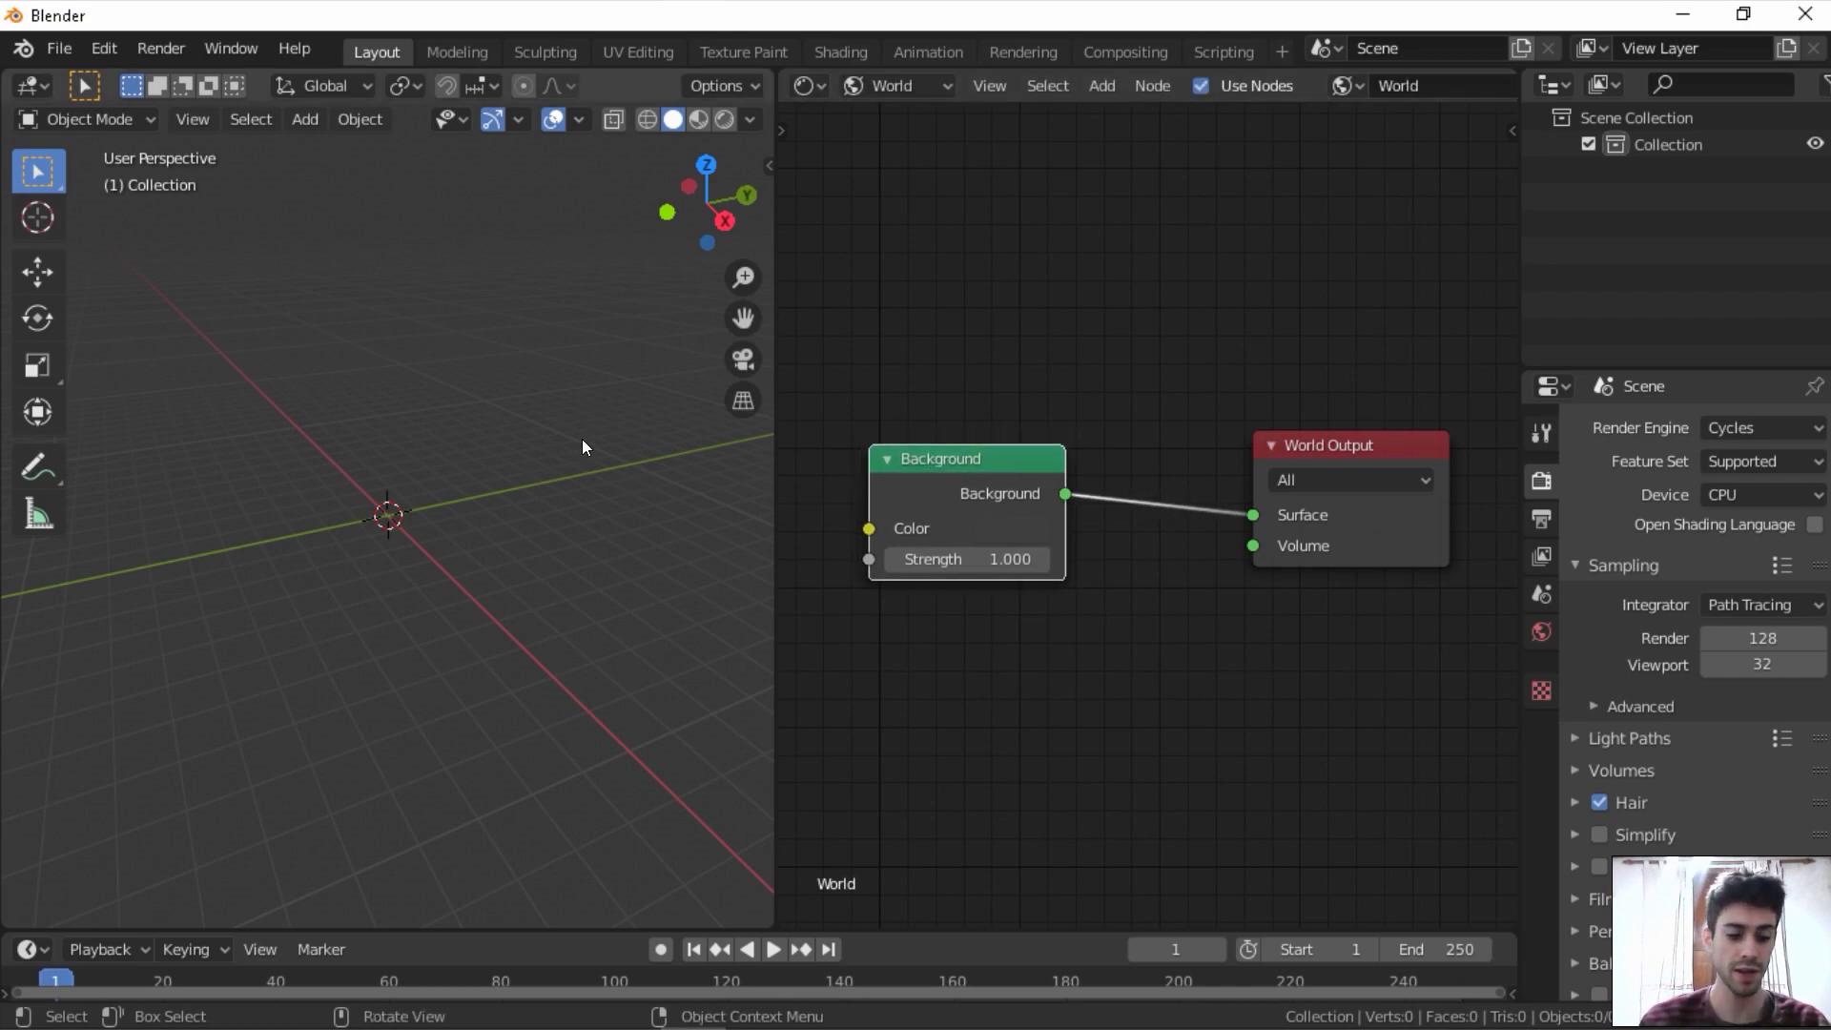
# - Switch the 3D viewport to Rendered shading and view the scene from a lower angle
pyautogui.press('z')
pyautogui.click(595, 291)
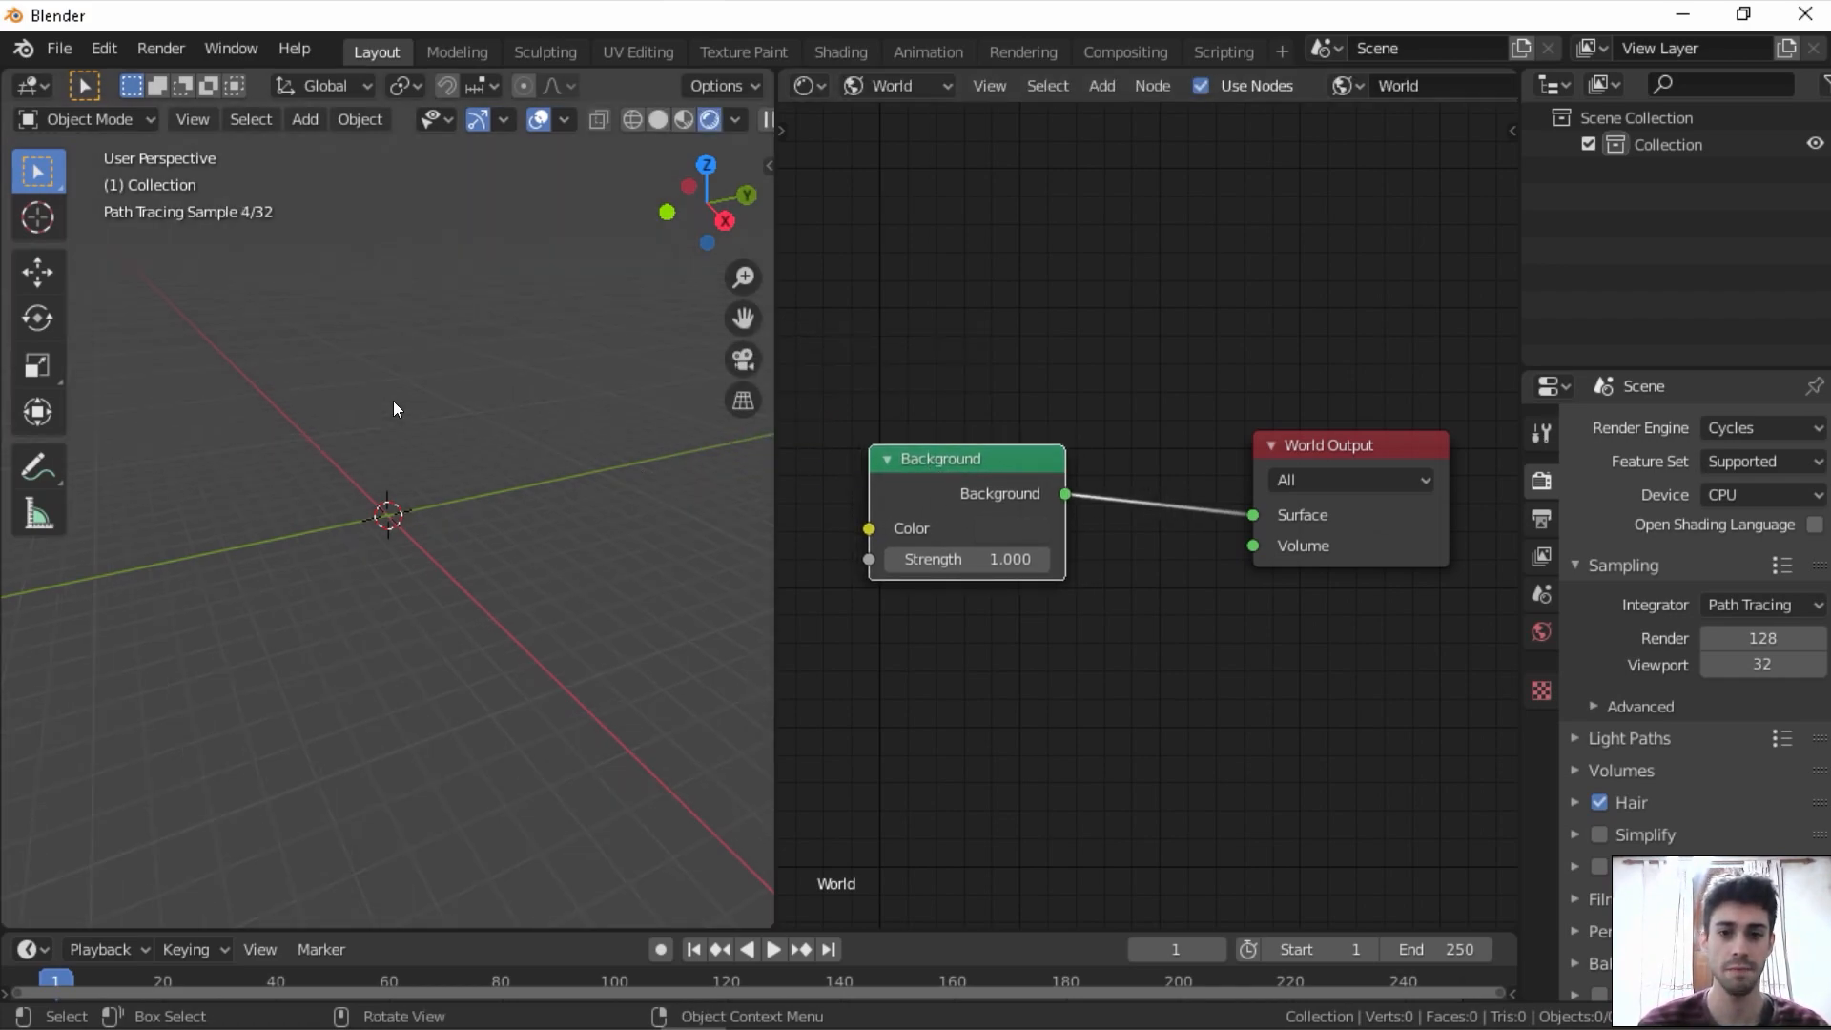
pyautogui.moveTo(393, 400); pyautogui.dragTo(397, 329, button='middle')
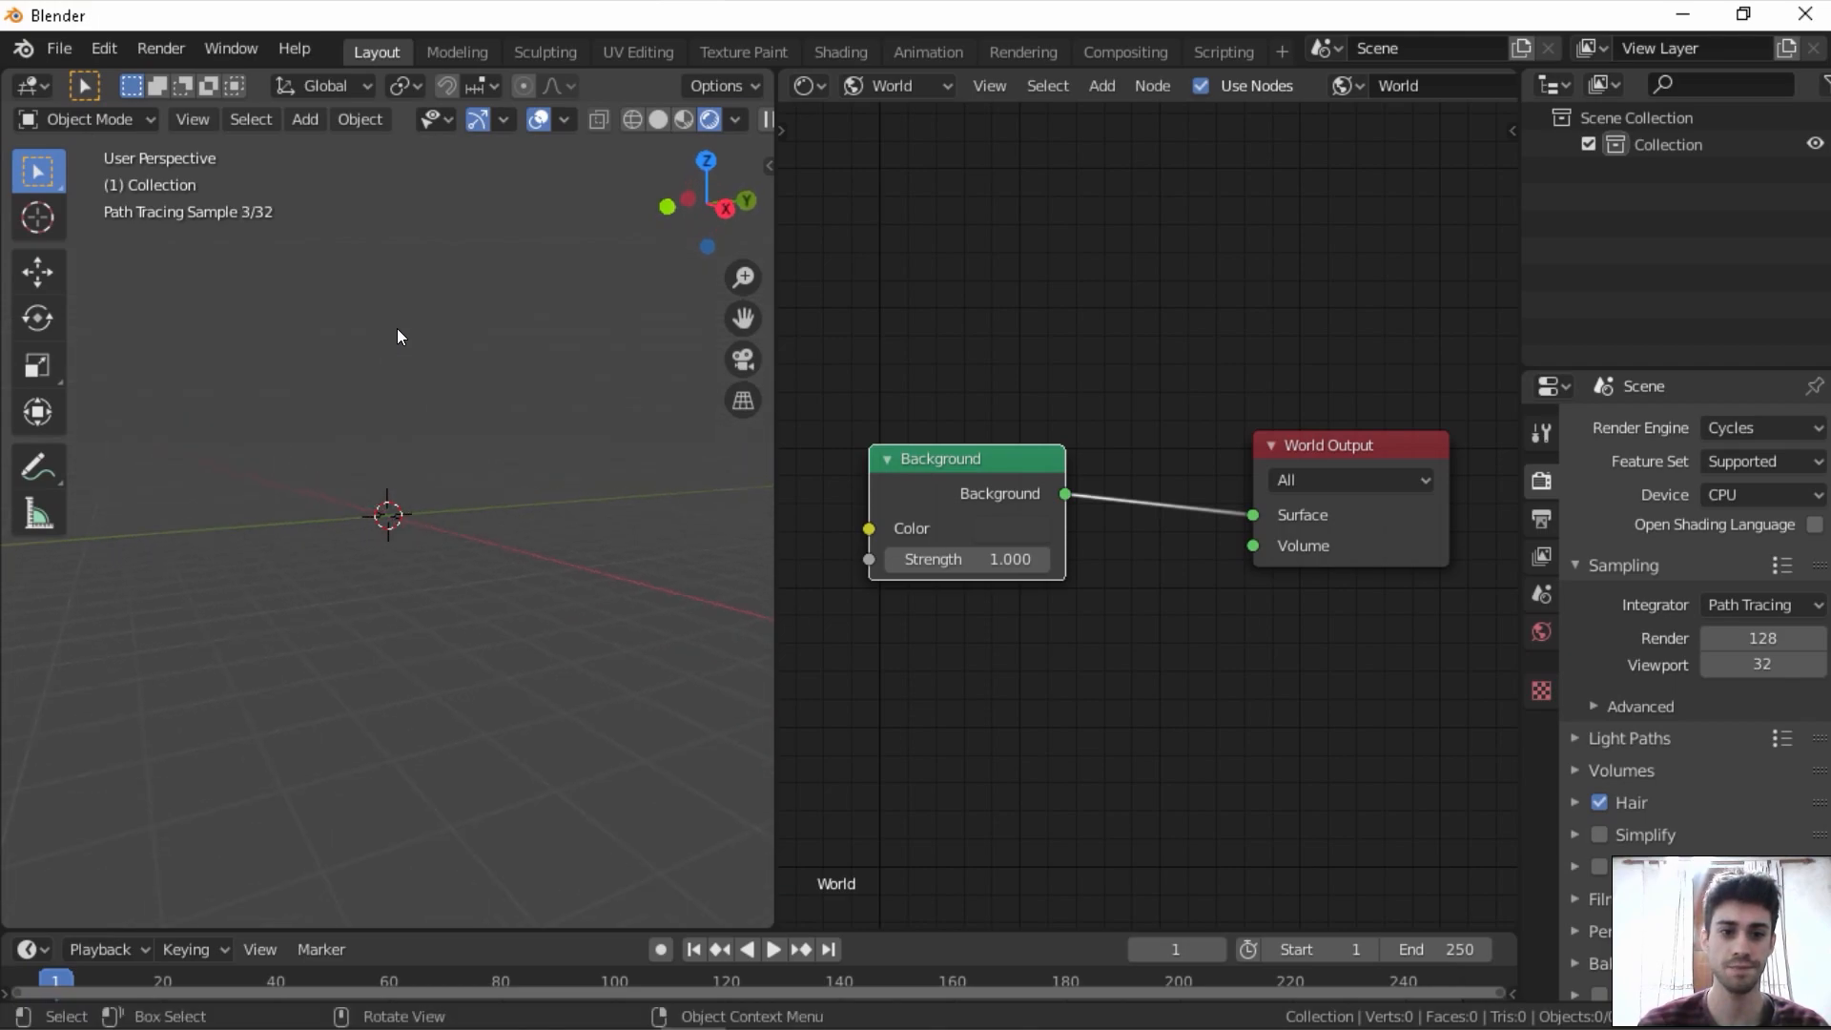
# - Set the Background node's Strength to 1 and realign the Background and World Output nodes
pyautogui.moveTo(933, 559)
pyautogui.mouseDown()
pyautogui.moveTo(963, 559)
pyautogui.moveTo(901, 559)
pyautogui.moveTo(942, 559)
pyautogui.mouseUp()
pyautogui.click(942, 559)
pyautogui.write('1')
pyautogui.press('Return')
pyautogui.scroll(-1, 1014, 591)
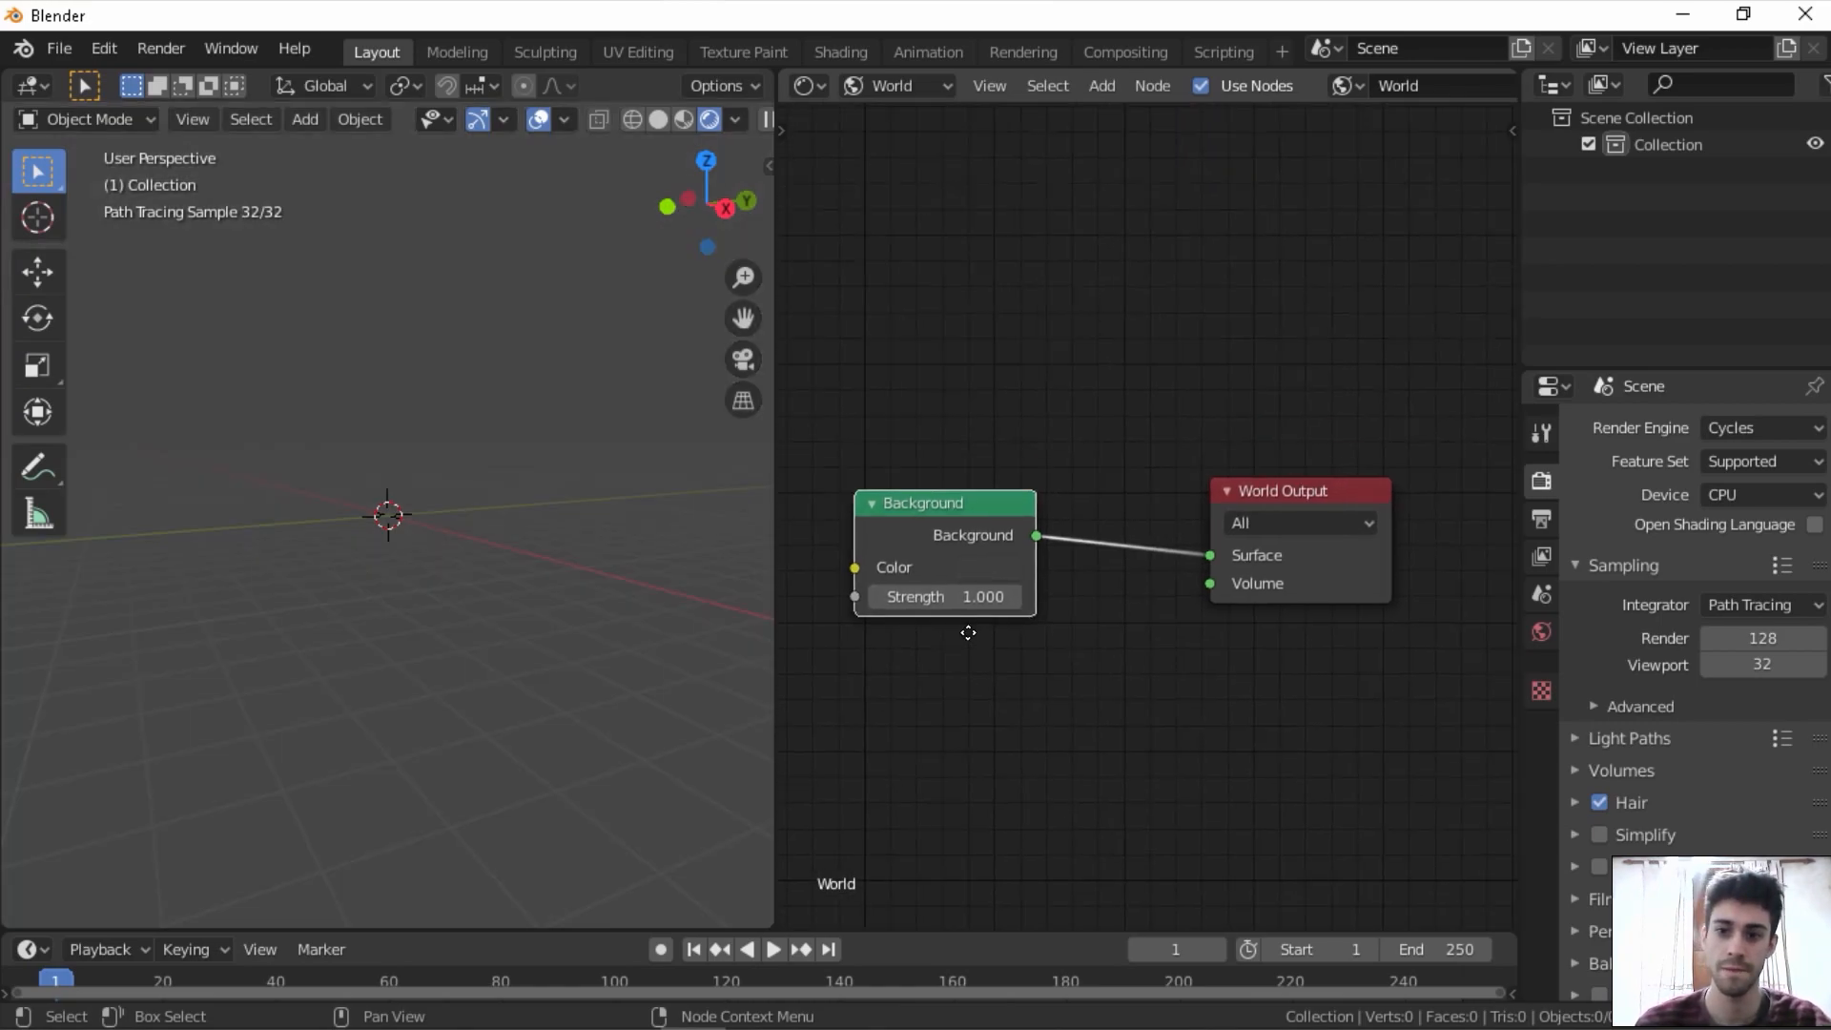
pyautogui.moveTo(985, 531)
pyautogui.mouseDown()
pyautogui.moveTo(945, 494)
pyautogui.moveTo(957, 484)
pyautogui.mouseUp()
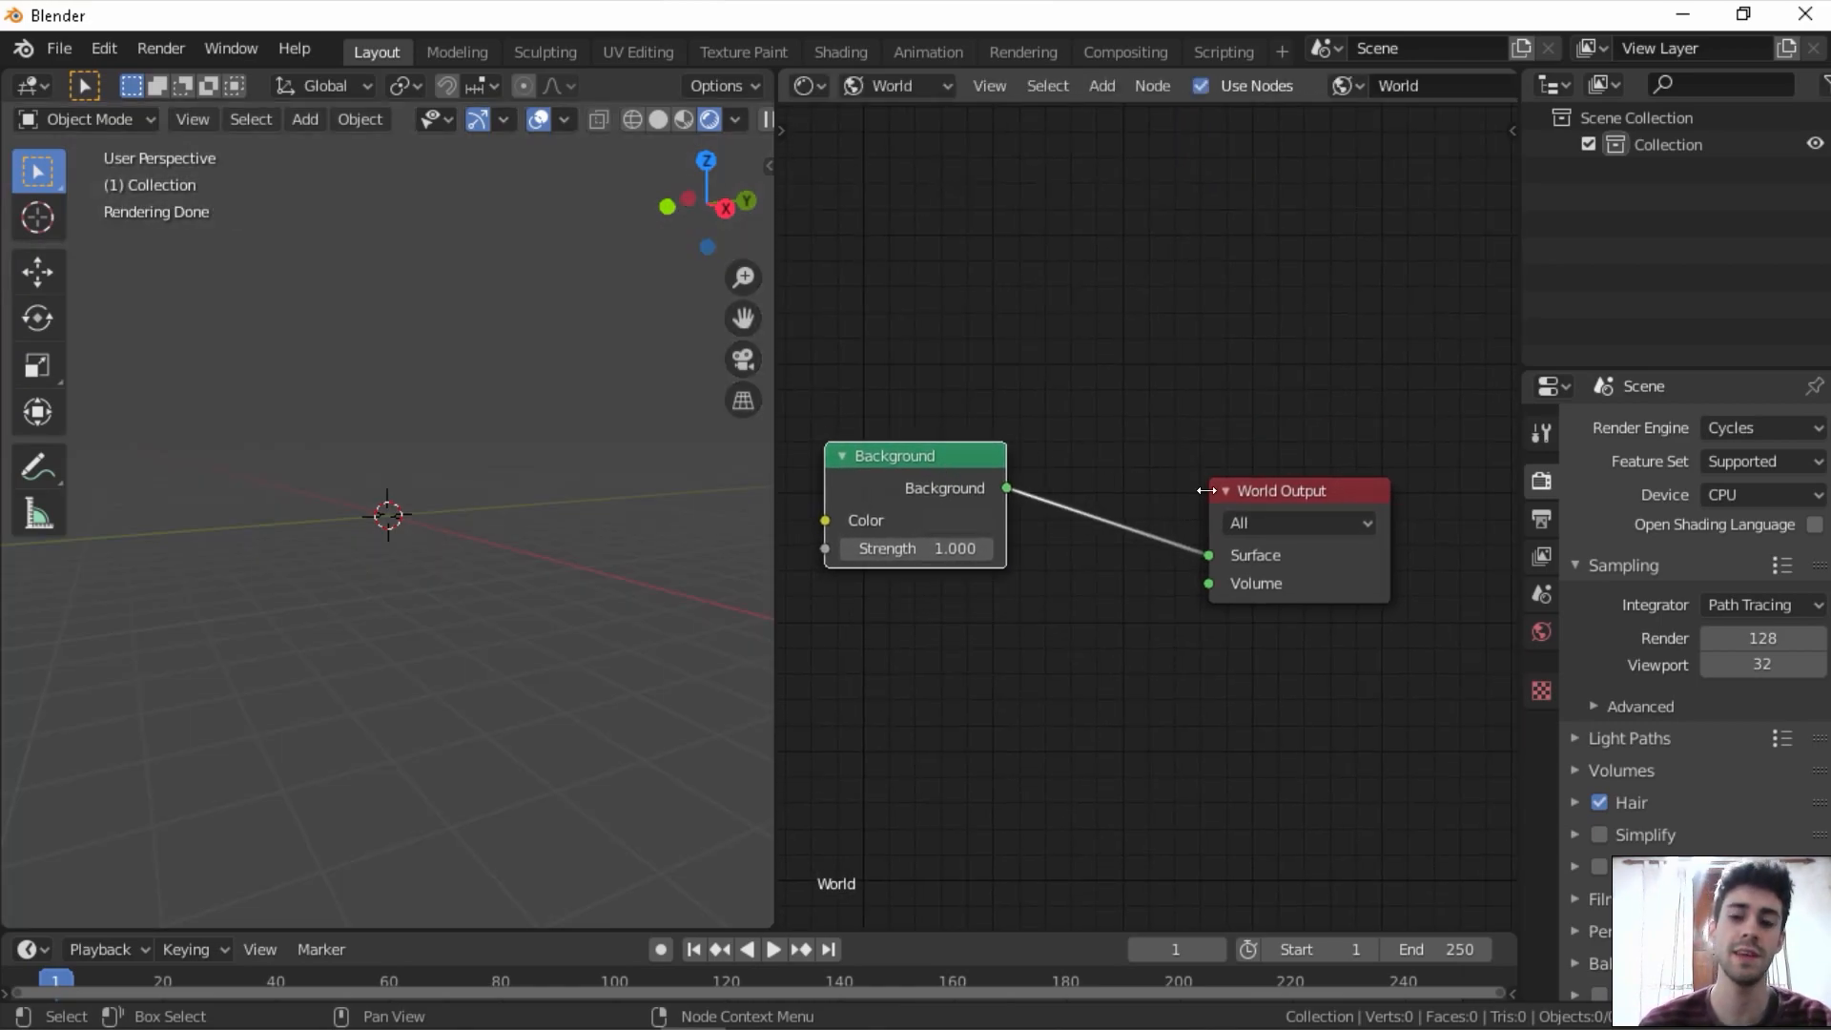
pyautogui.moveTo(1214, 542); pyautogui.dragTo(1244, 503)
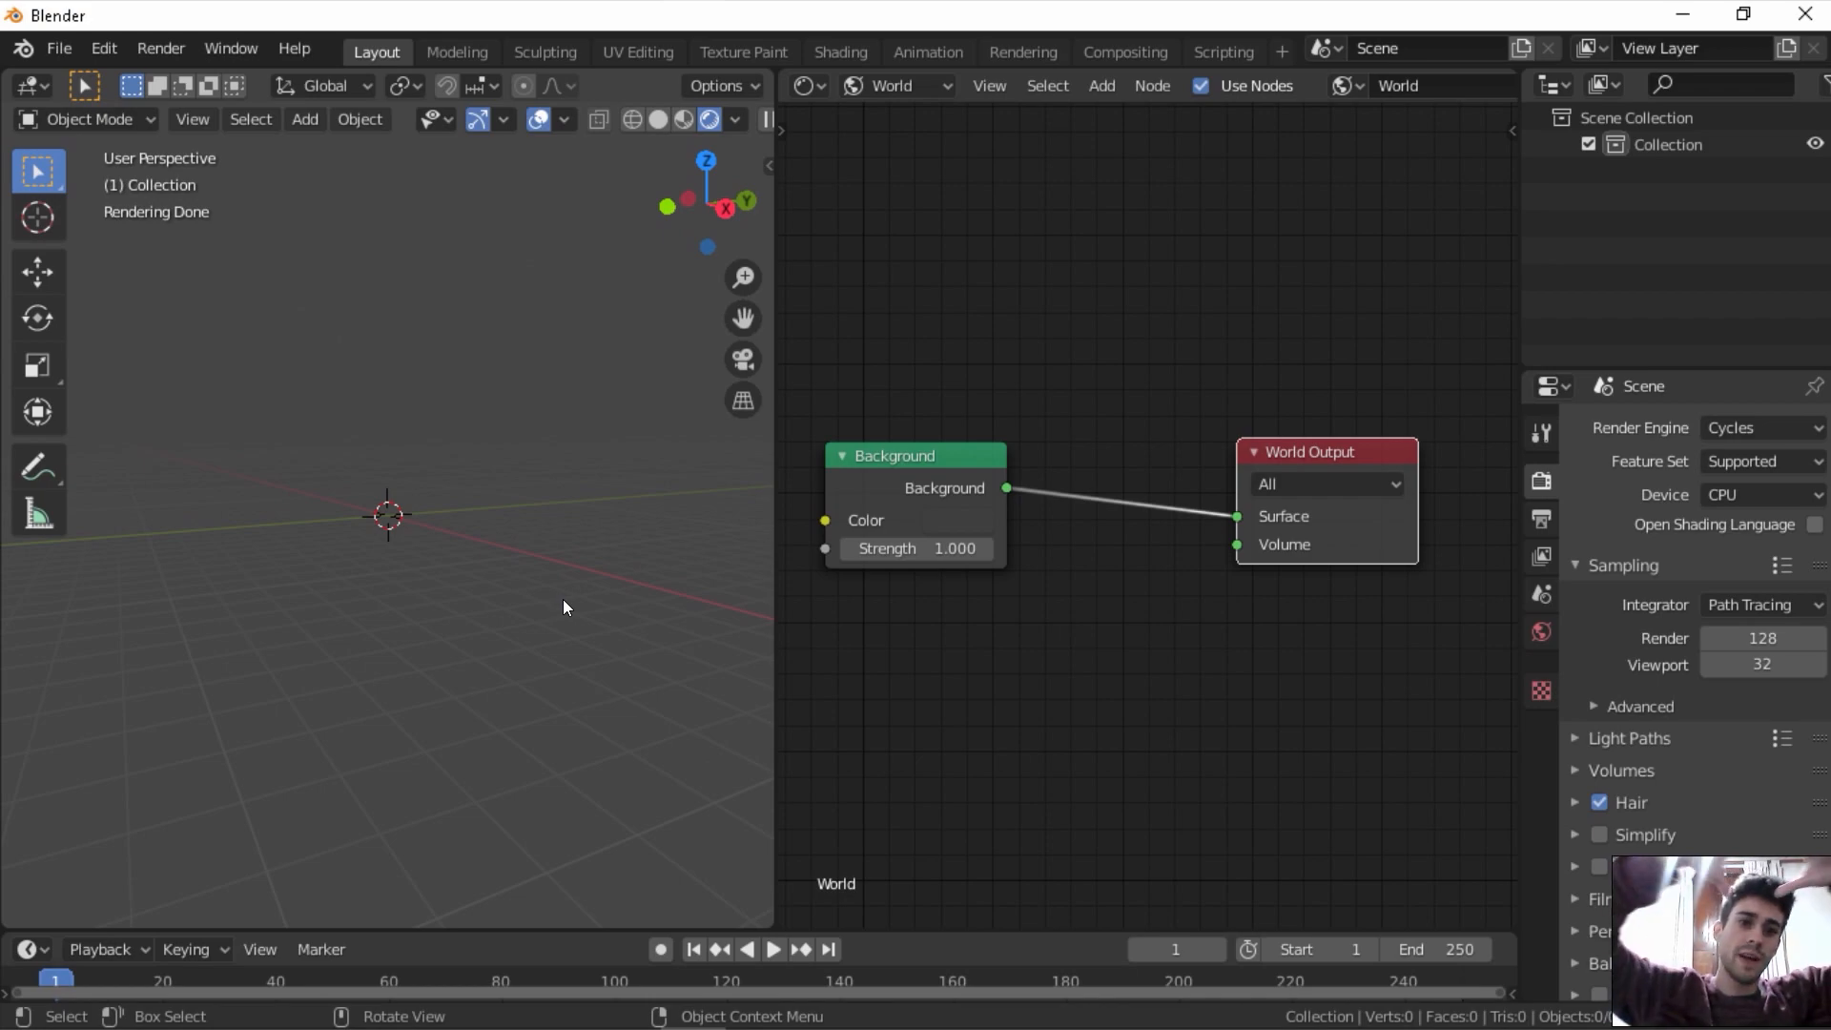
# - Delete the Background node to compare the world lighting without it, and undo the deletion
pyautogui.moveTo(921, 461); pyautogui.dragTo(997, 424)
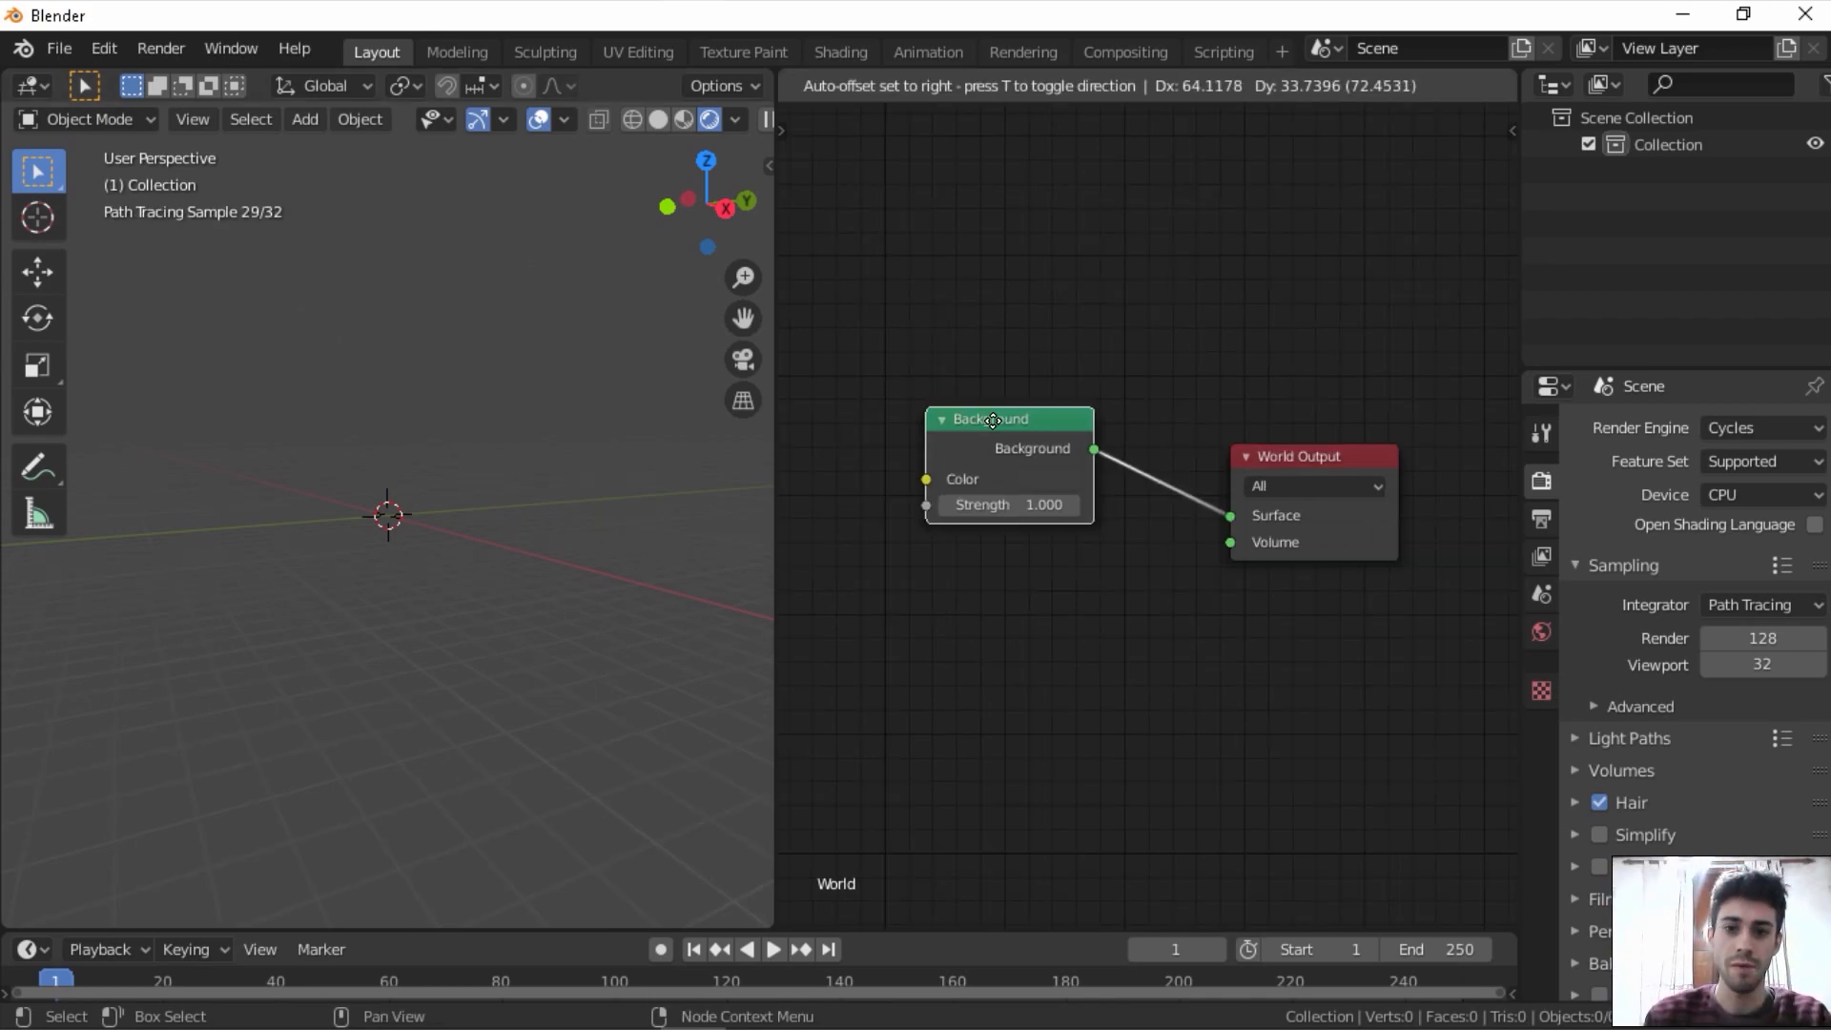
pyautogui.press('x')
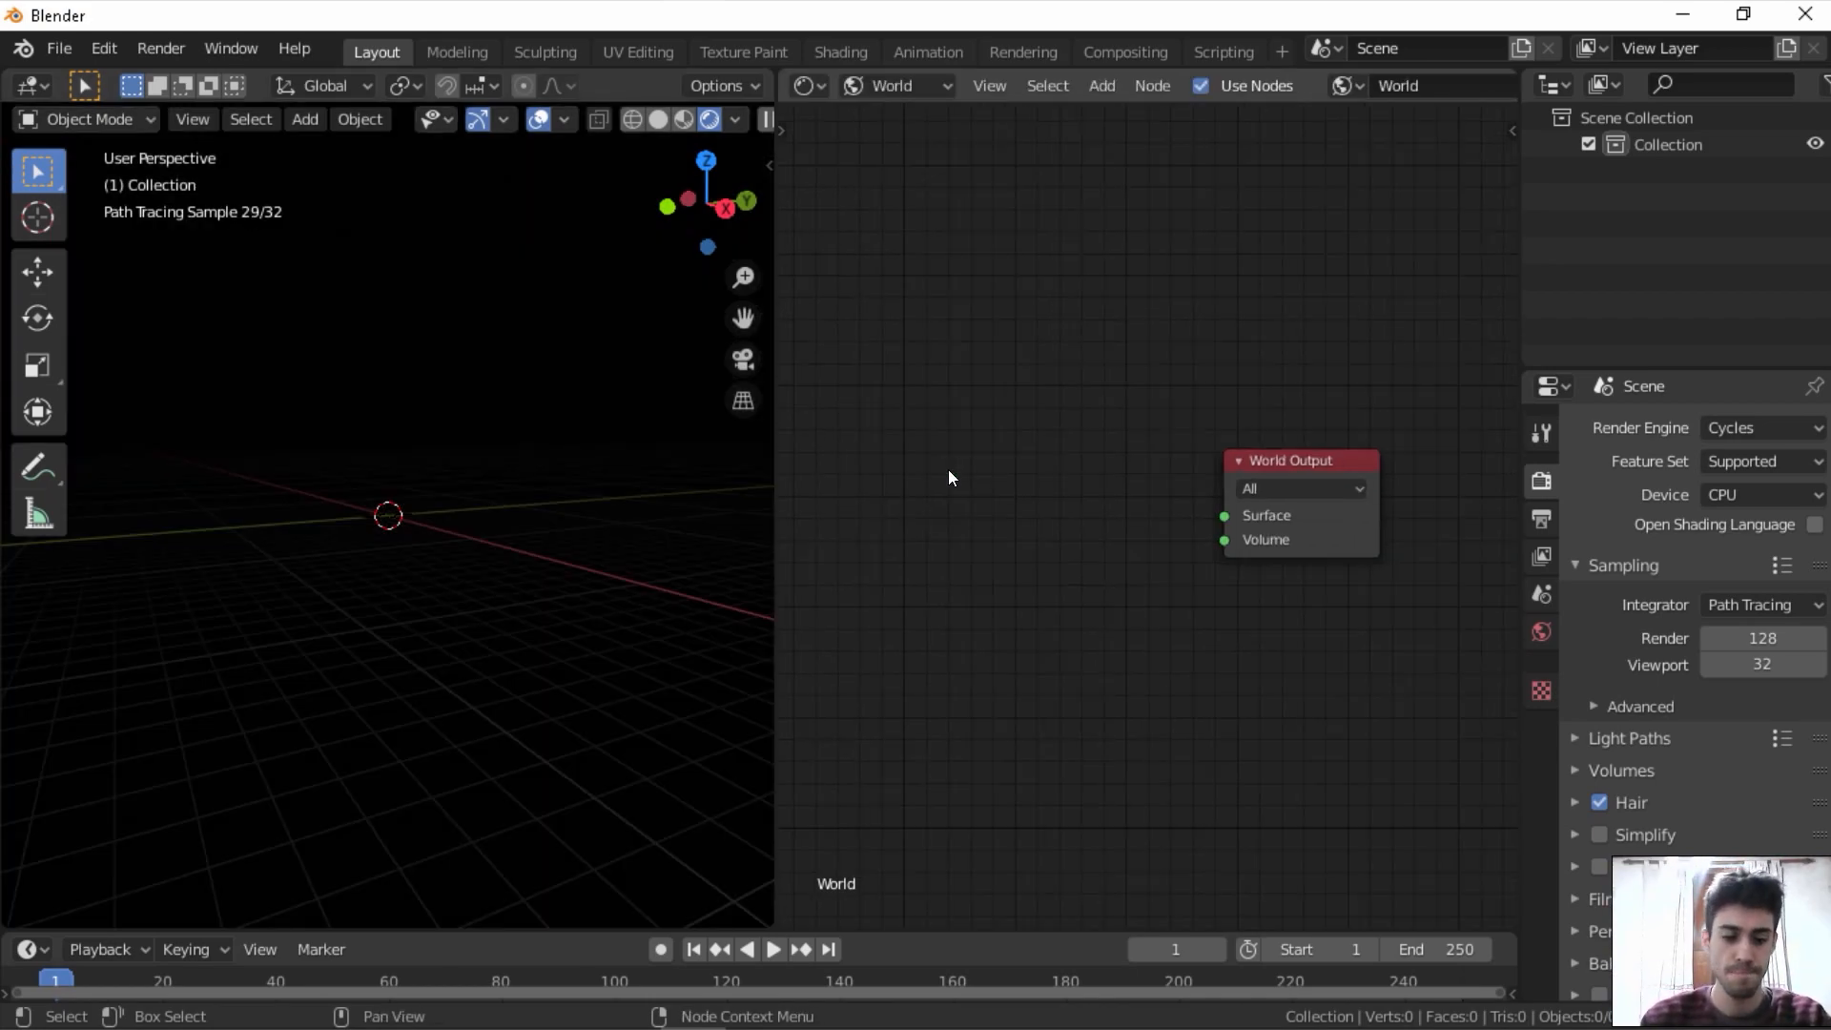
pyautogui.moveTo(1268, 464)
pyautogui.mouseDown()
pyautogui.moveTo(1303, 468)
pyautogui.moveTo(1239, 467)
pyautogui.mouseUp()
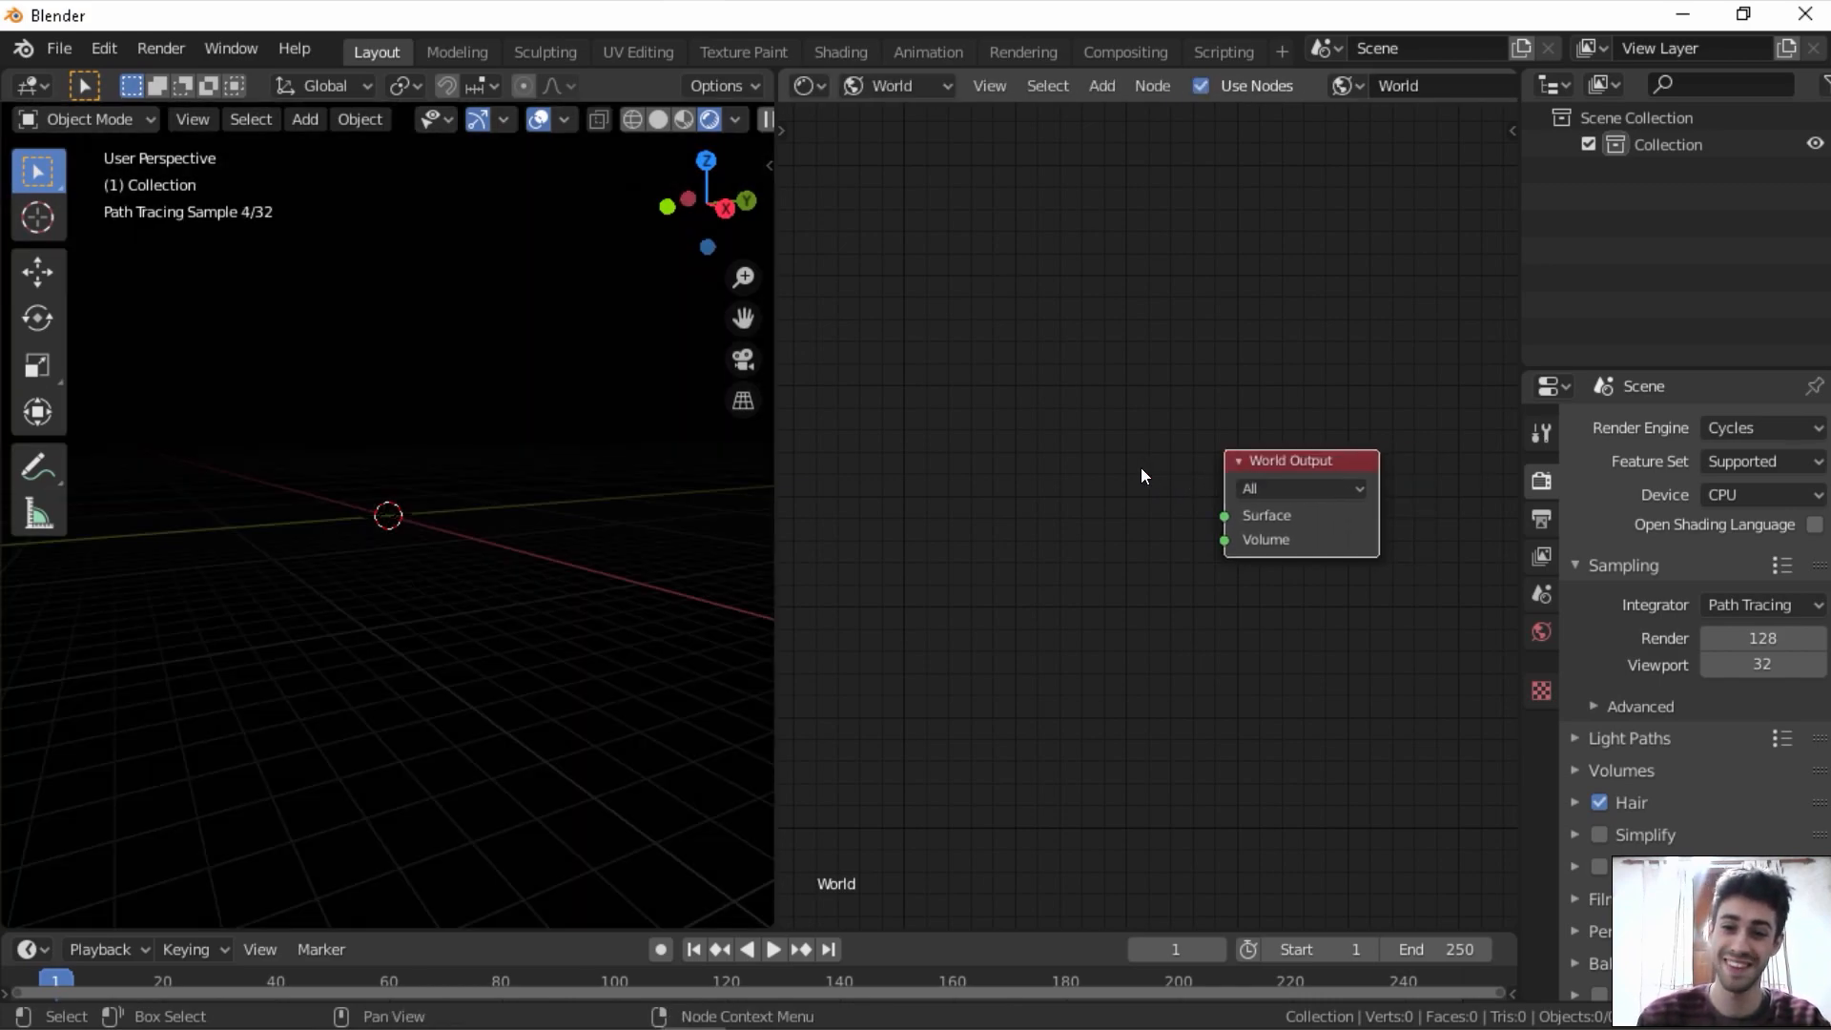
pyautogui.hotkey('ctrl', 'z')
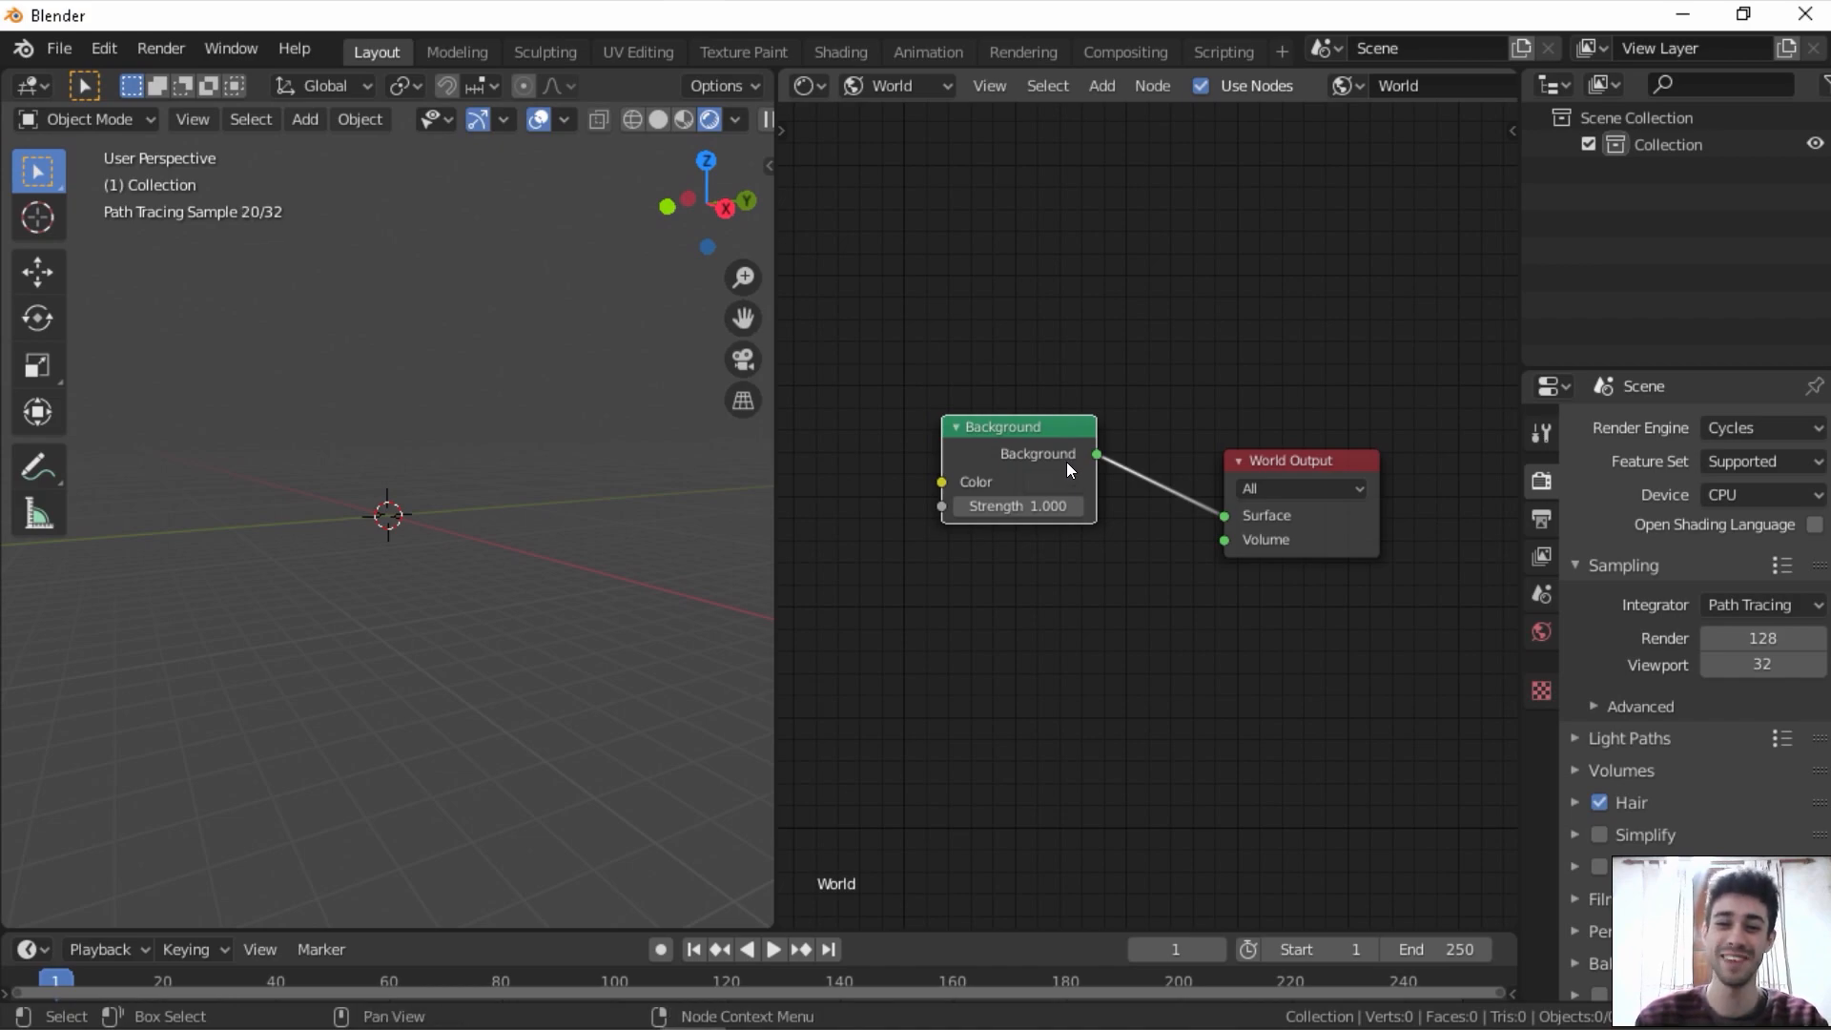
# - Add an Environment Texture node before the Background node and switch the 3D viewport to Solid shading
pyautogui.scroll(-2, 1075, 471)
pyautogui.moveTo(1075, 471); pyautogui.dragTo(1198, 504, button='middle')
pyautogui.moveTo(1198, 504); pyautogui.dragTo(1224, 550)
pyautogui.scroll(-2, 1149, 512)
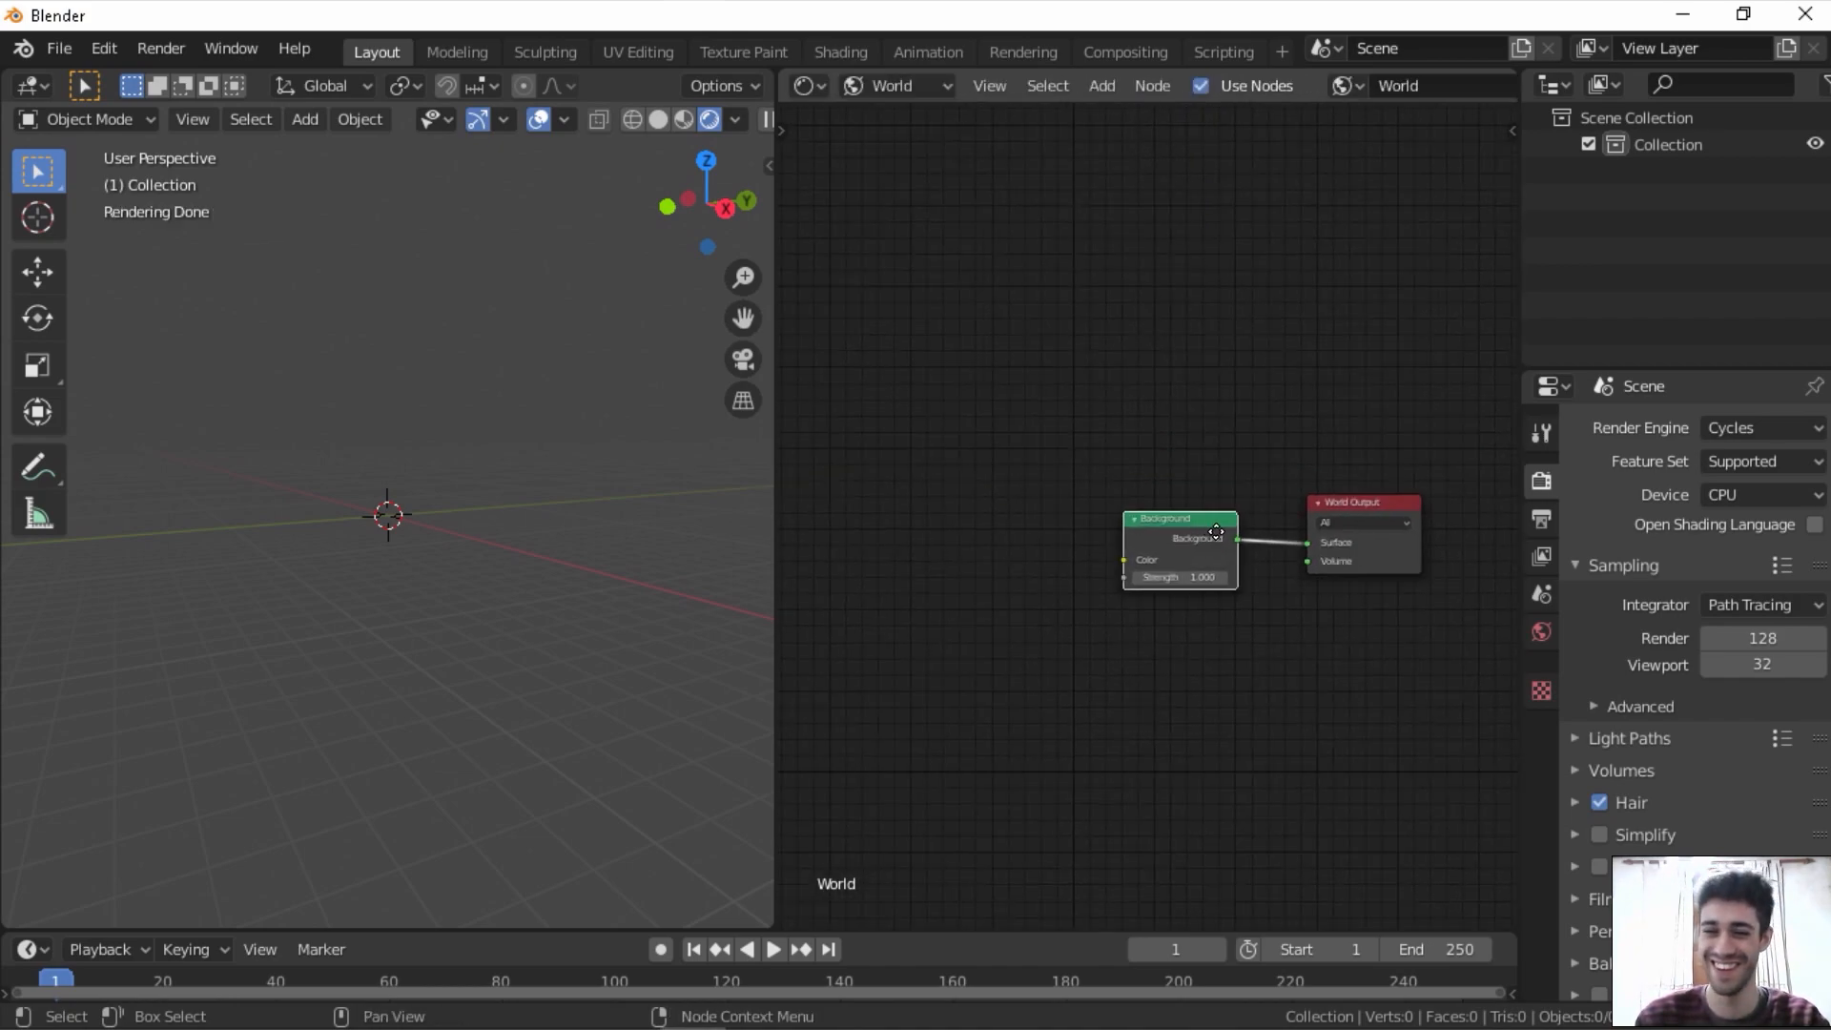
pyautogui.moveTo(1050, 509); pyautogui.dragTo(1192, 509, button='middle')
pyautogui.hotkey('shift', 'a')
pyautogui.click(1076, 480)
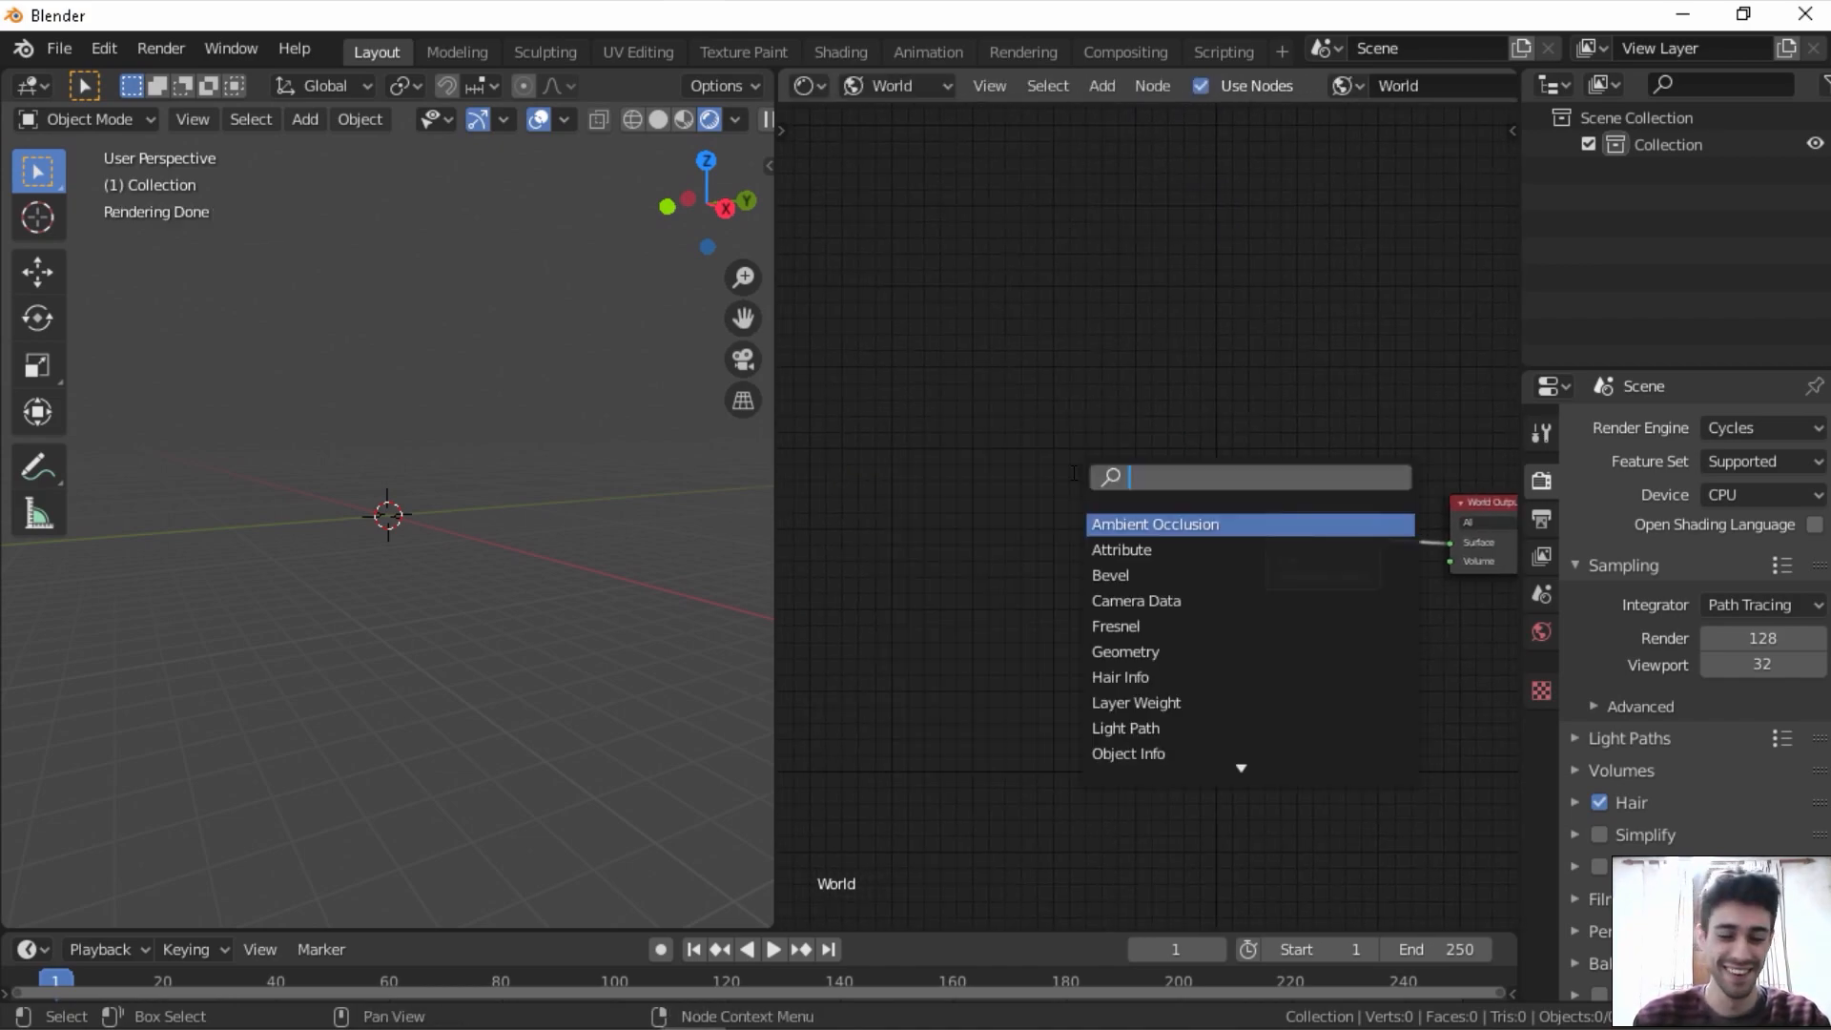
pyautogui.write('env')
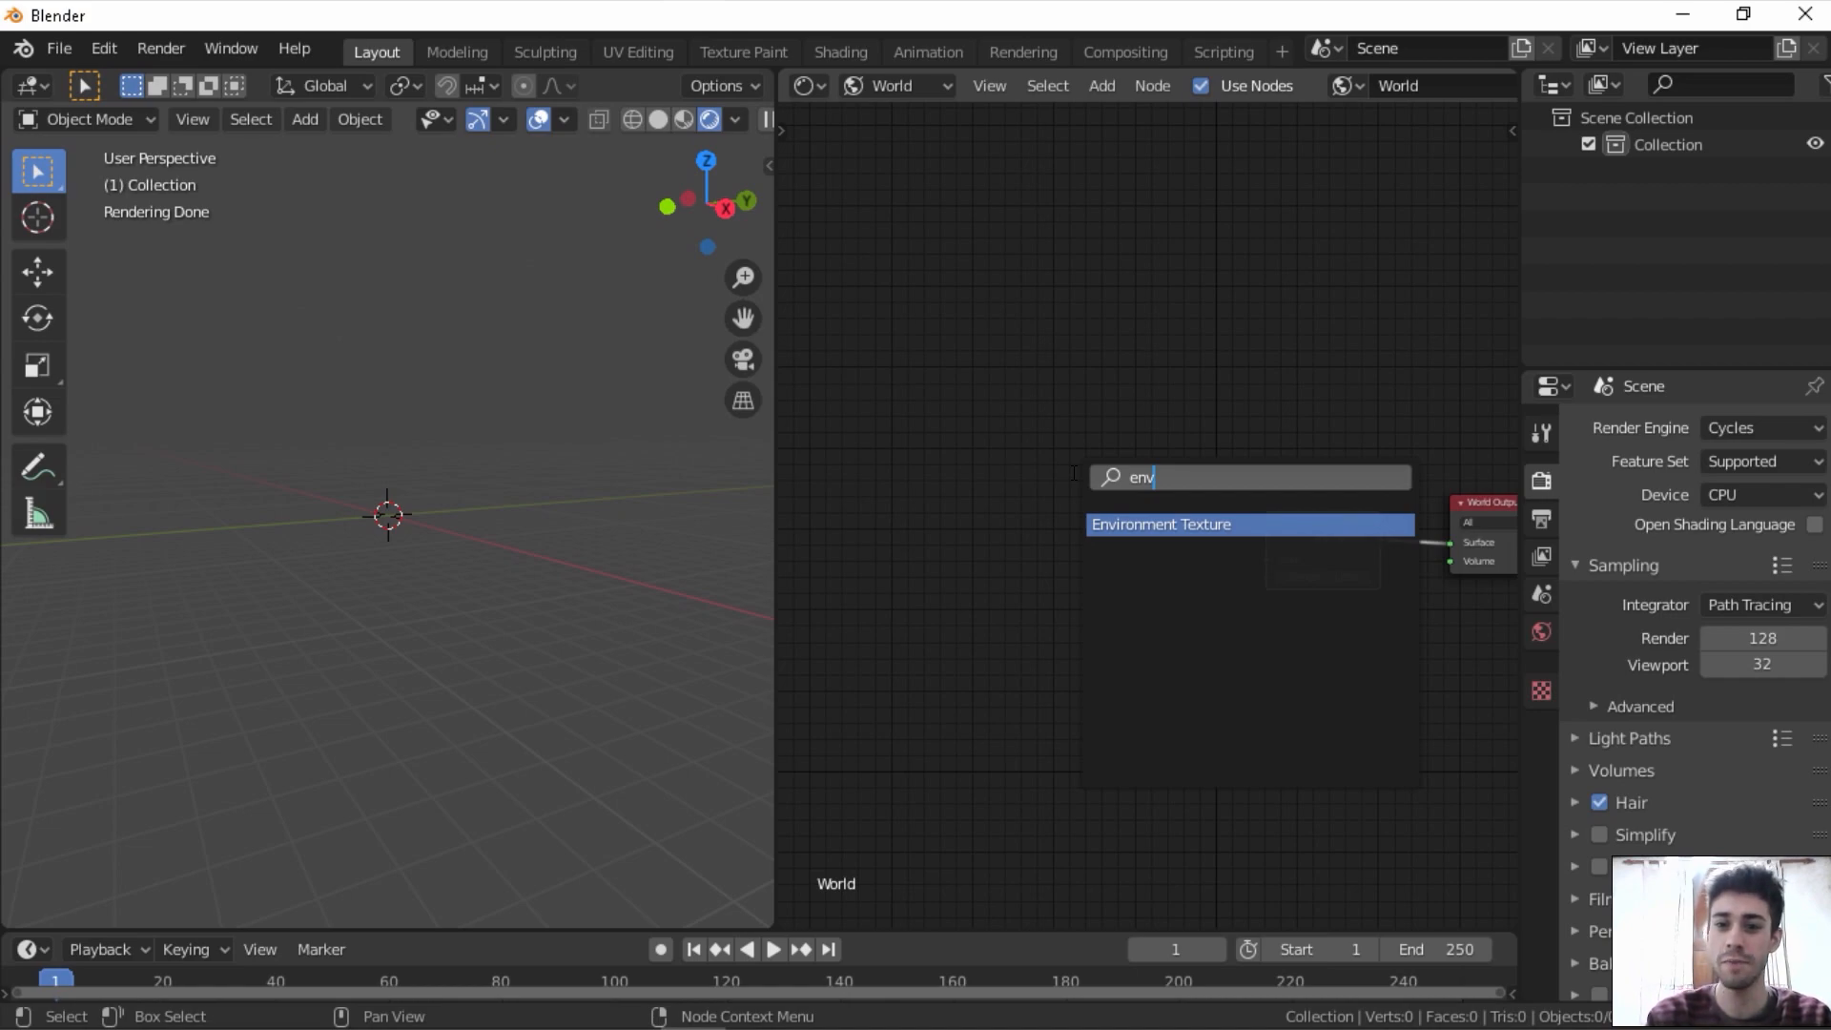
pyautogui.press('Return')
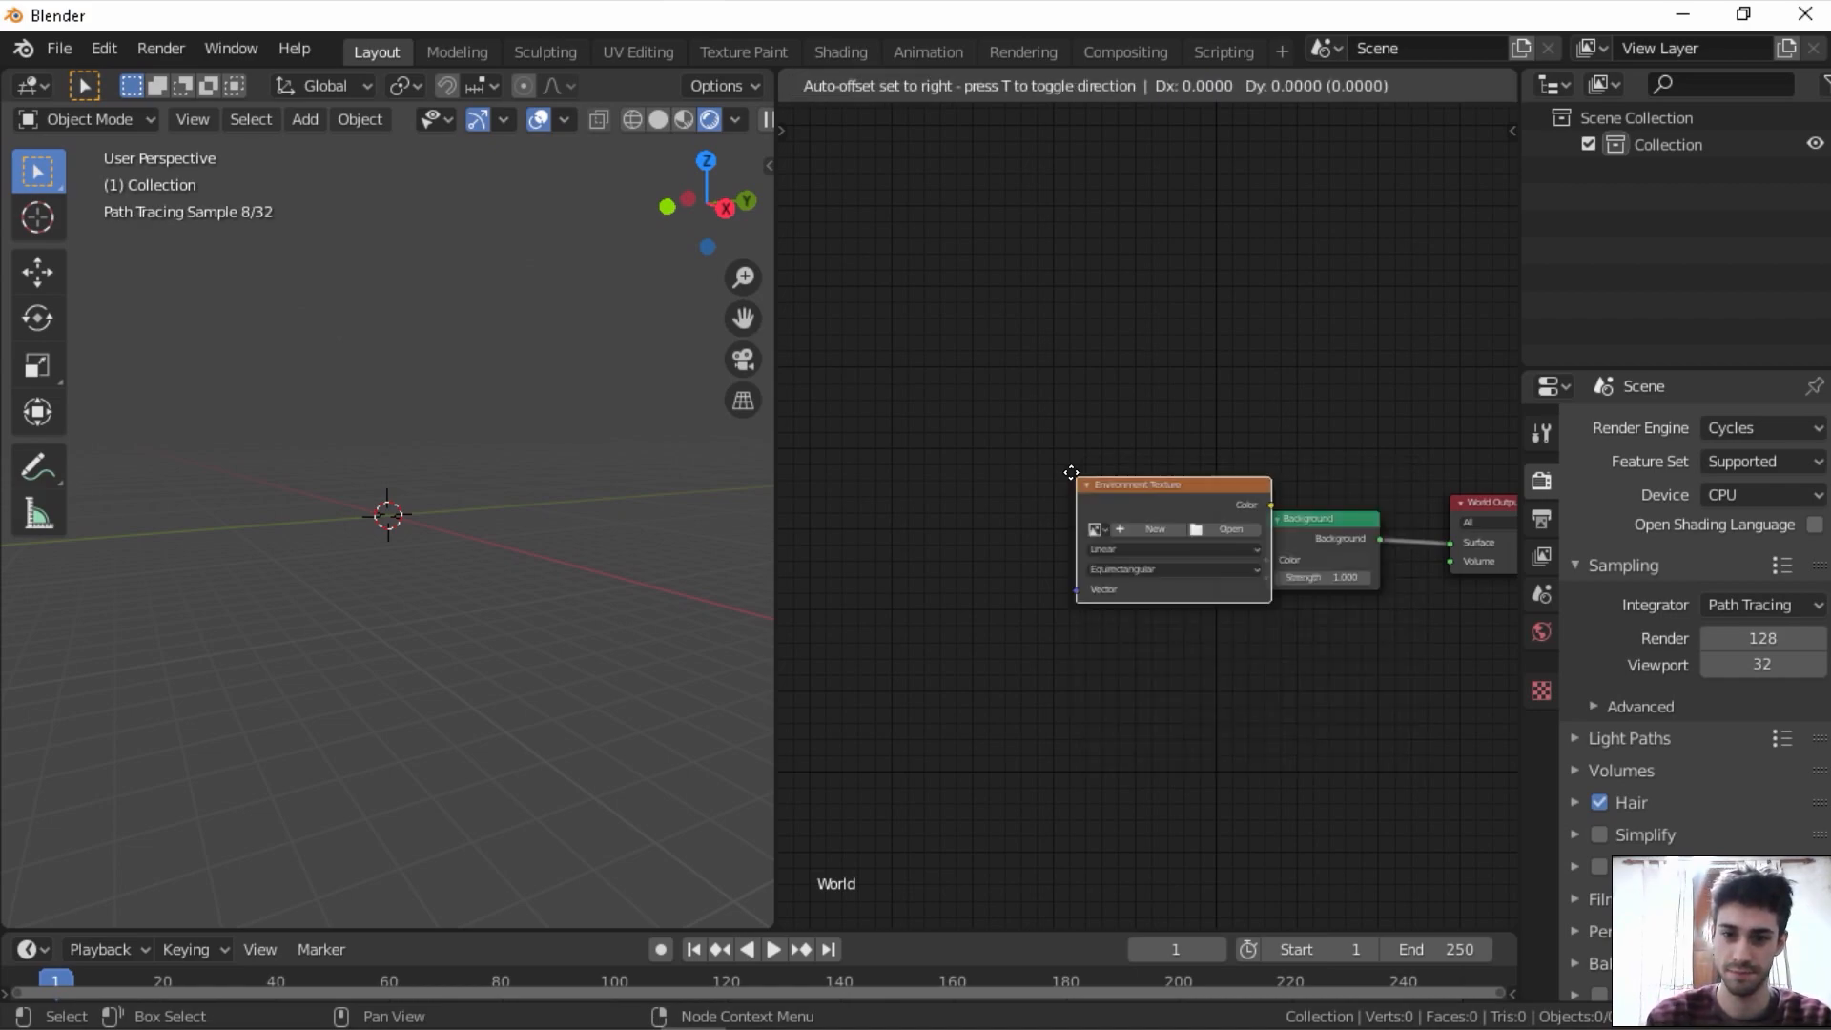
pyautogui.click(1015, 498)
pyautogui.press('z')
pyautogui.press('6')
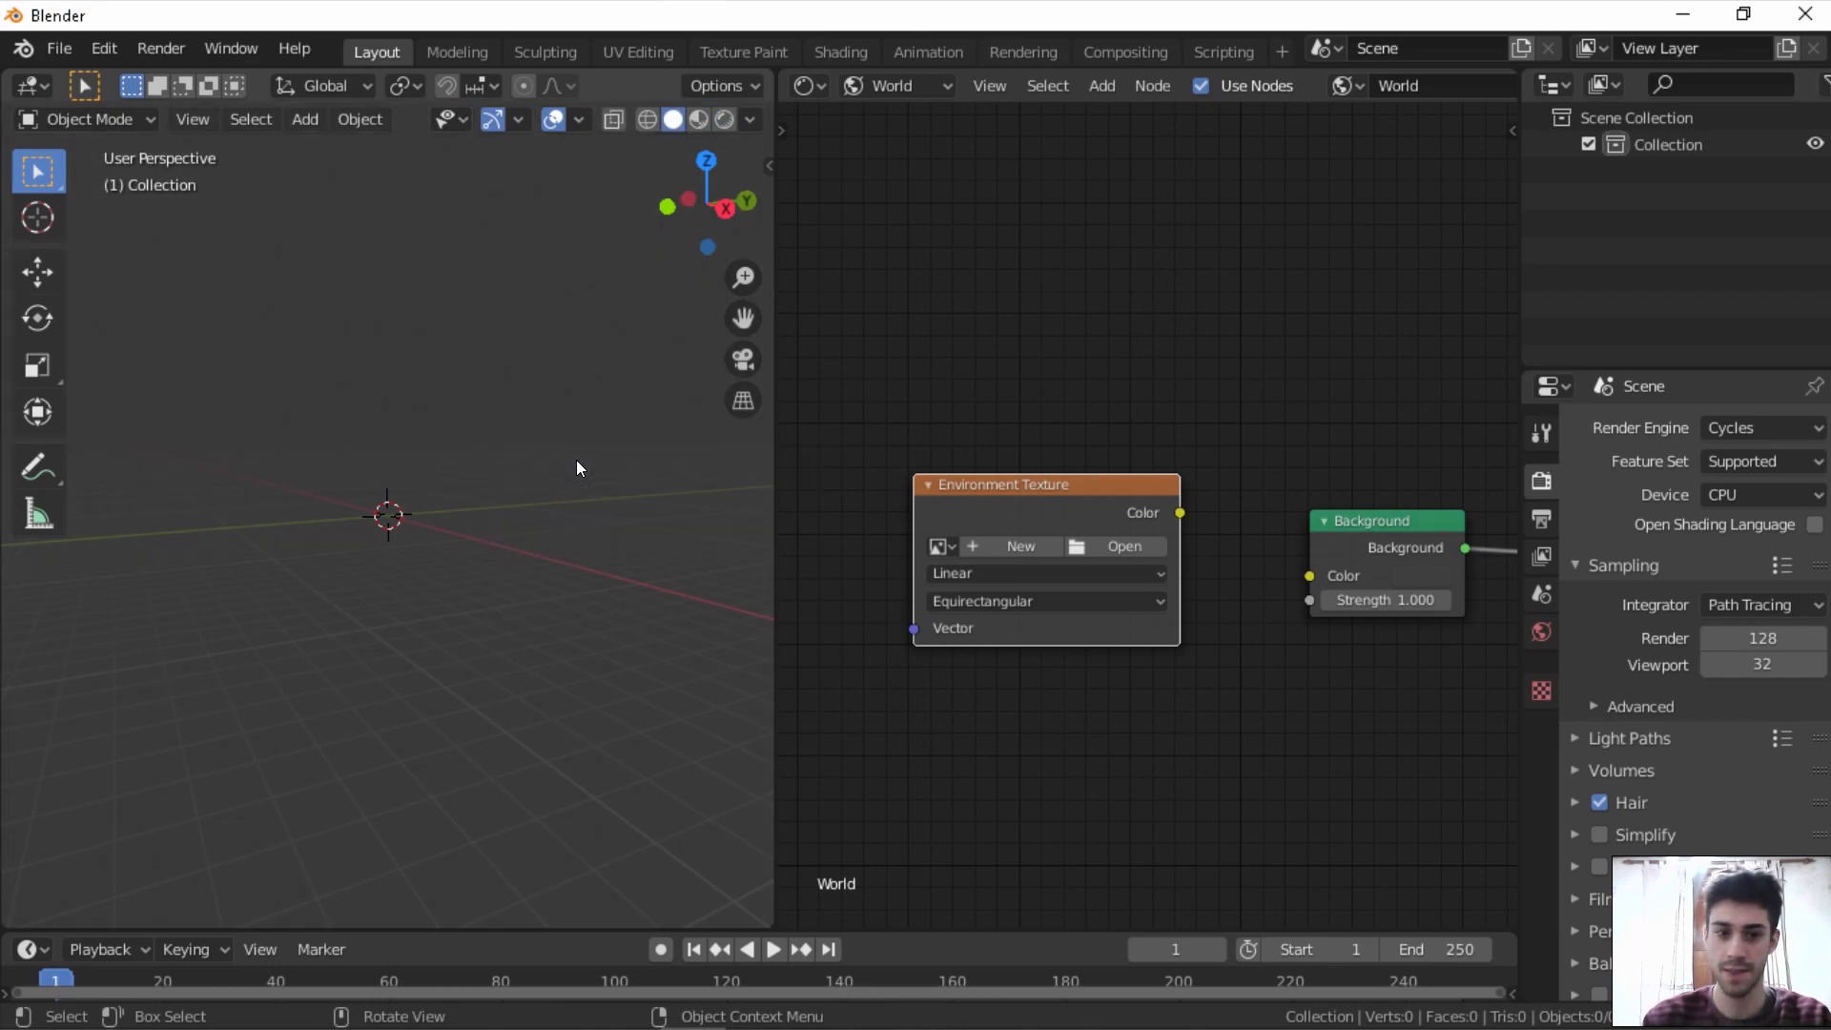
# - Add an Image Texture node above the Environment Texture node for comparison, and delete it again
pyautogui.hotkey('shift', 'a')
pyautogui.click(914, 246)
pyautogui.write('te')
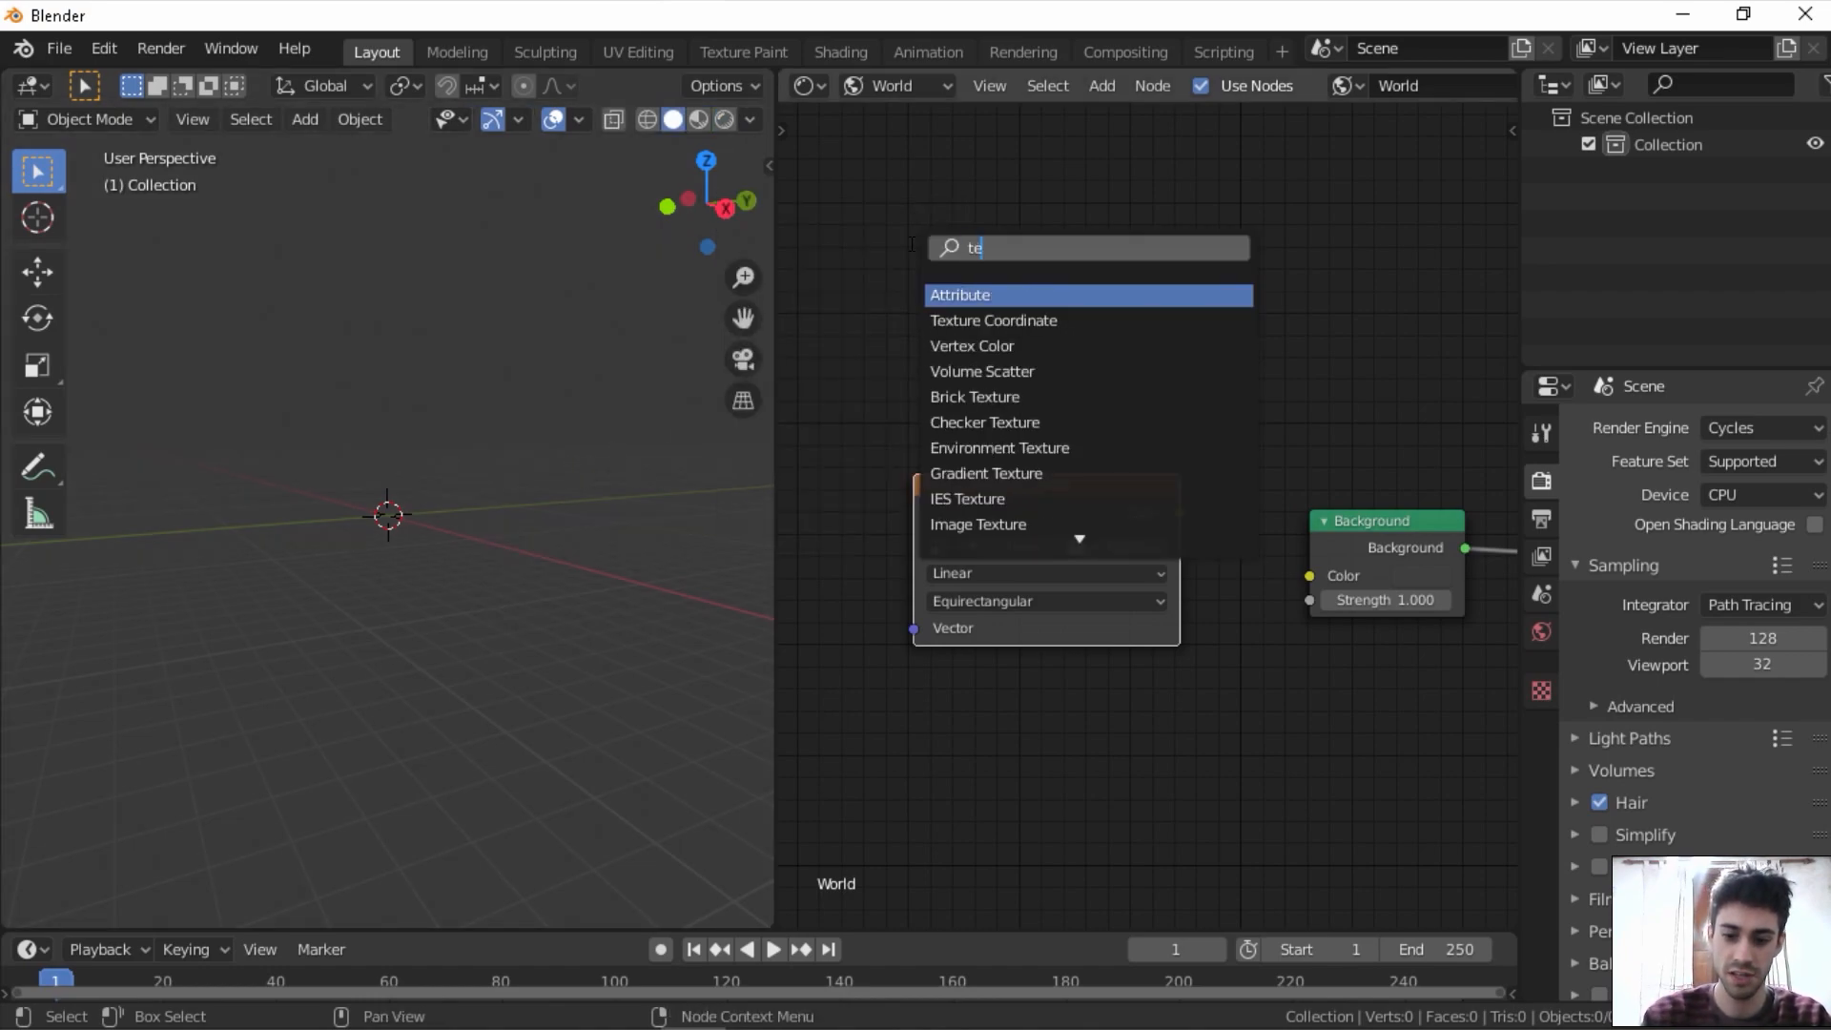
pyautogui.press('Down')
pyautogui.press('Down')
pyautogui.press('Down')
pyautogui.press('Down')
pyautogui.press('Down')
pyautogui.press('Down')
pyautogui.press('Down')
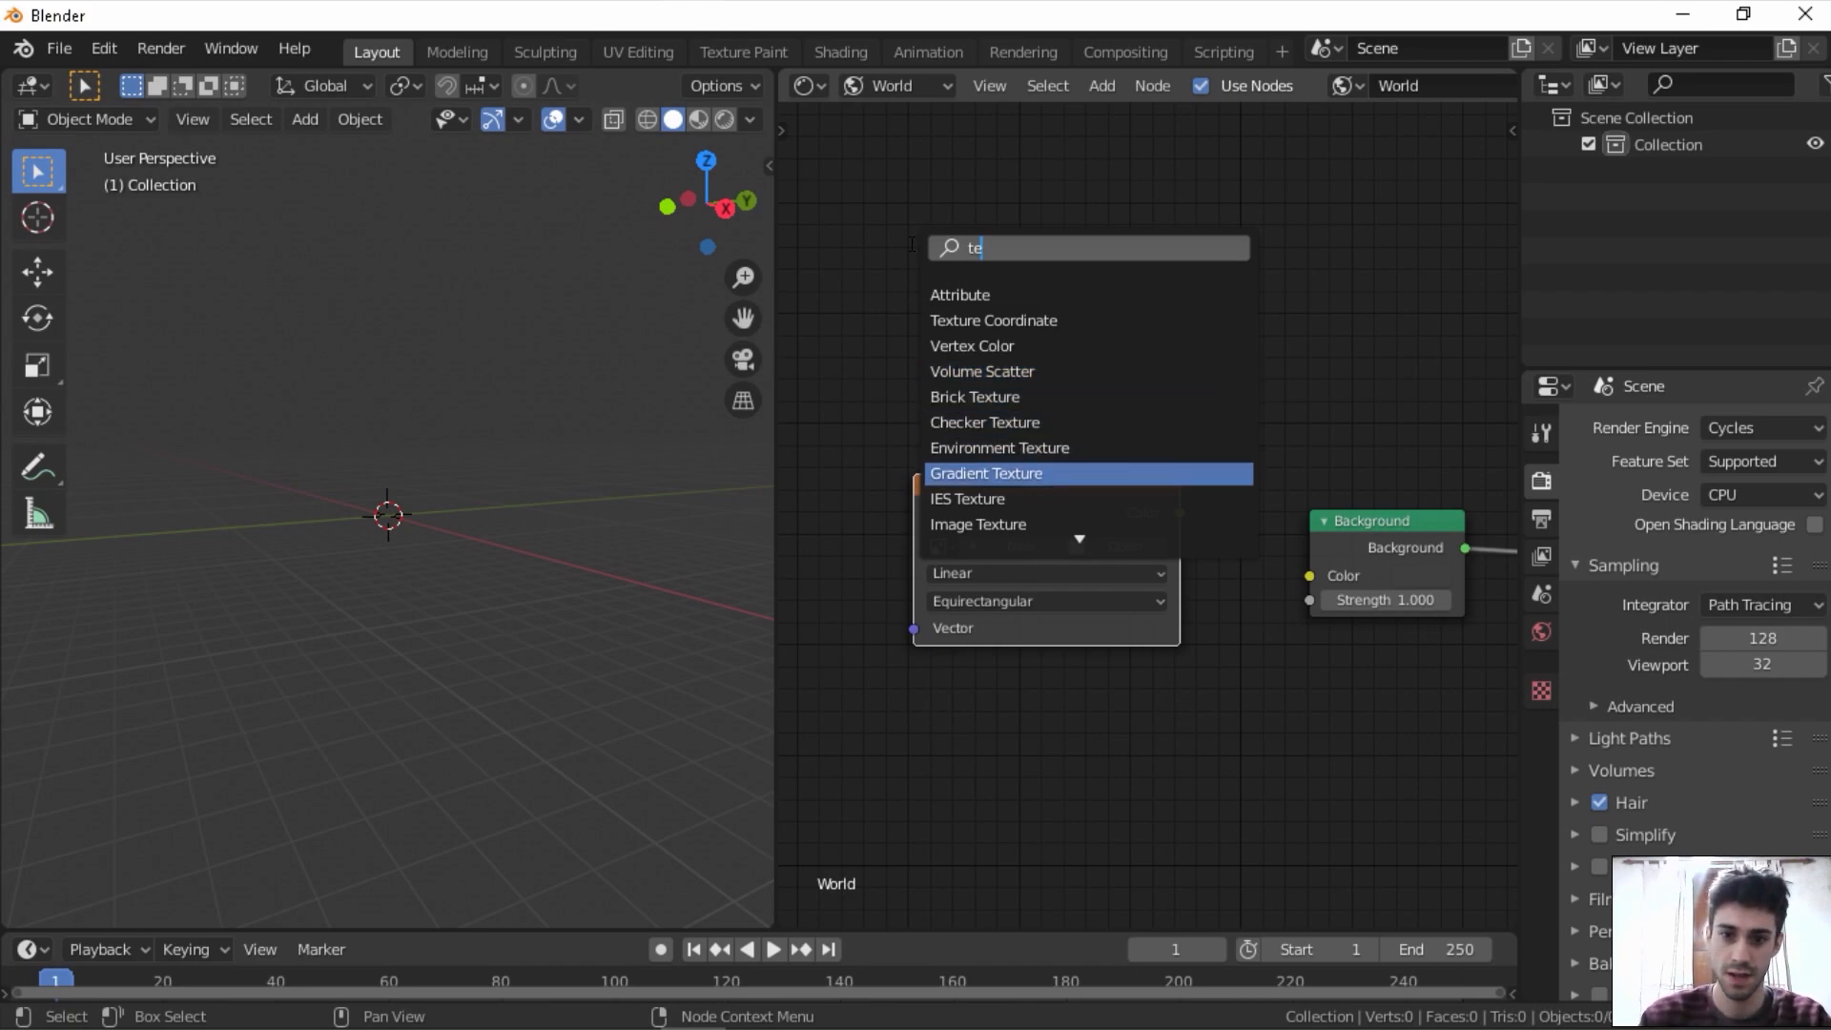
pyautogui.click(1076, 524)
pyautogui.click(910, 198)
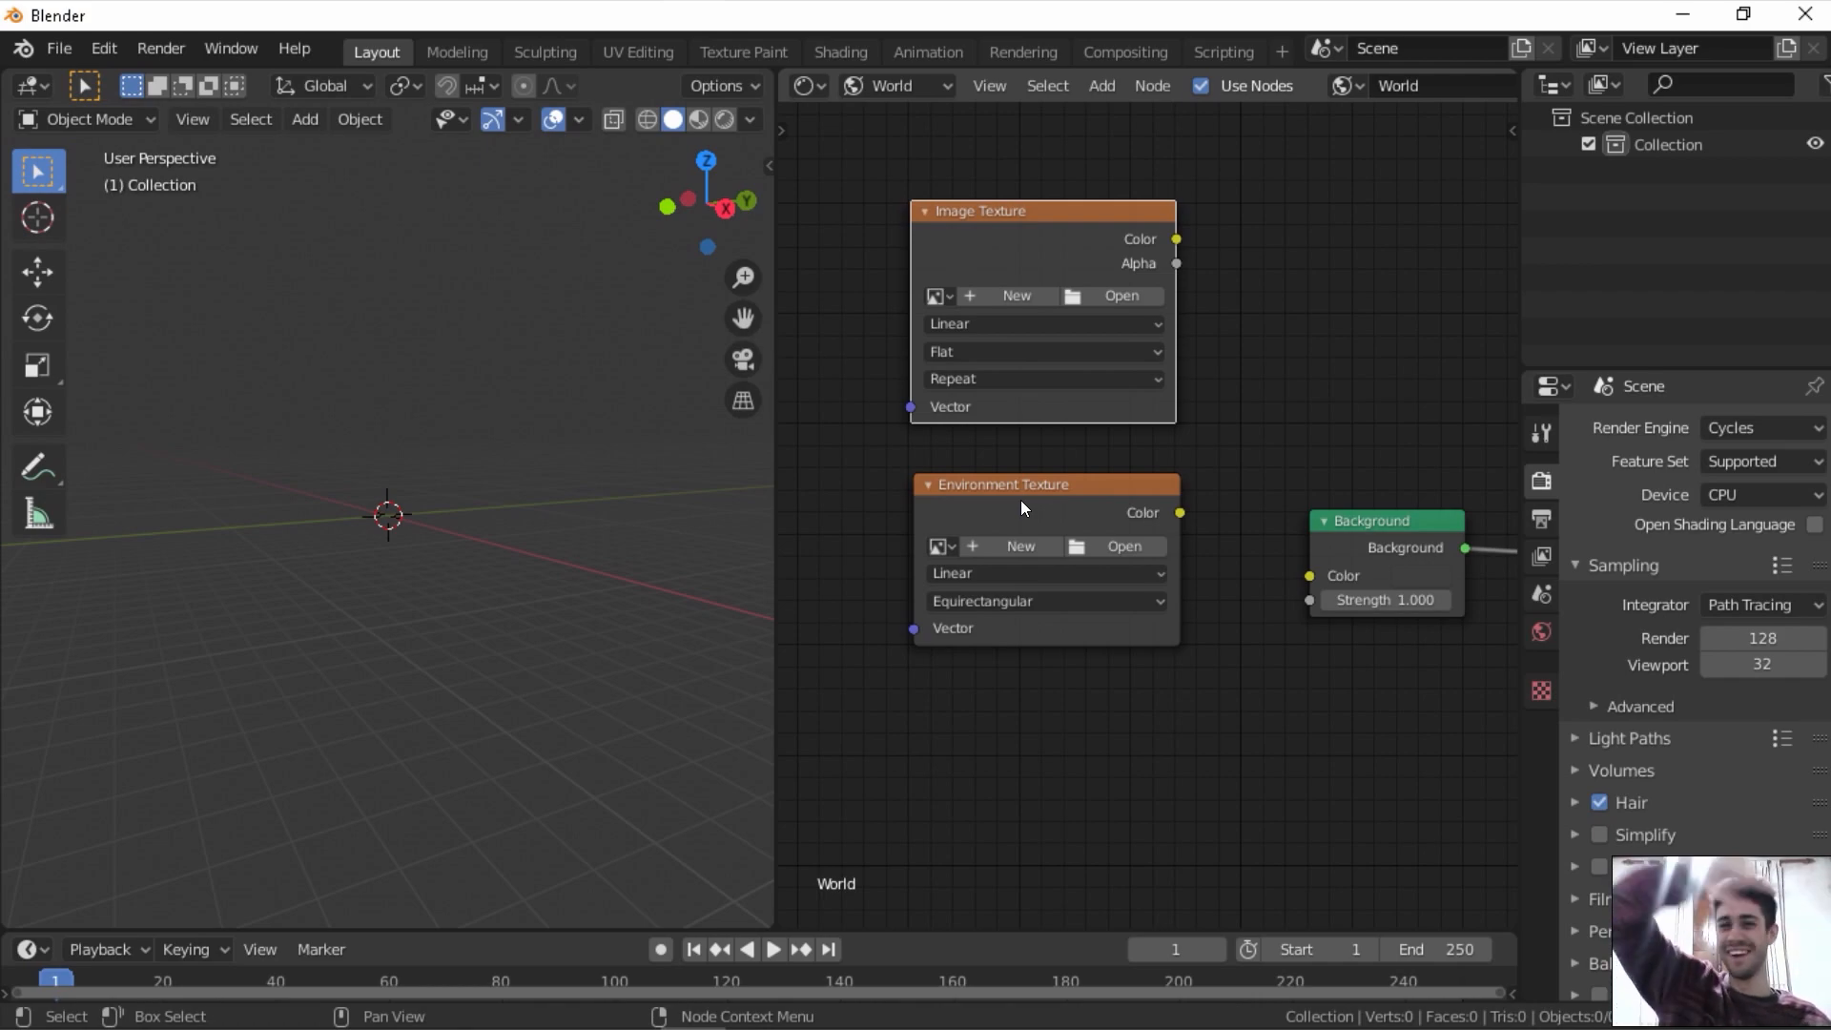
pyautogui.scroll(-1, 979, 479)
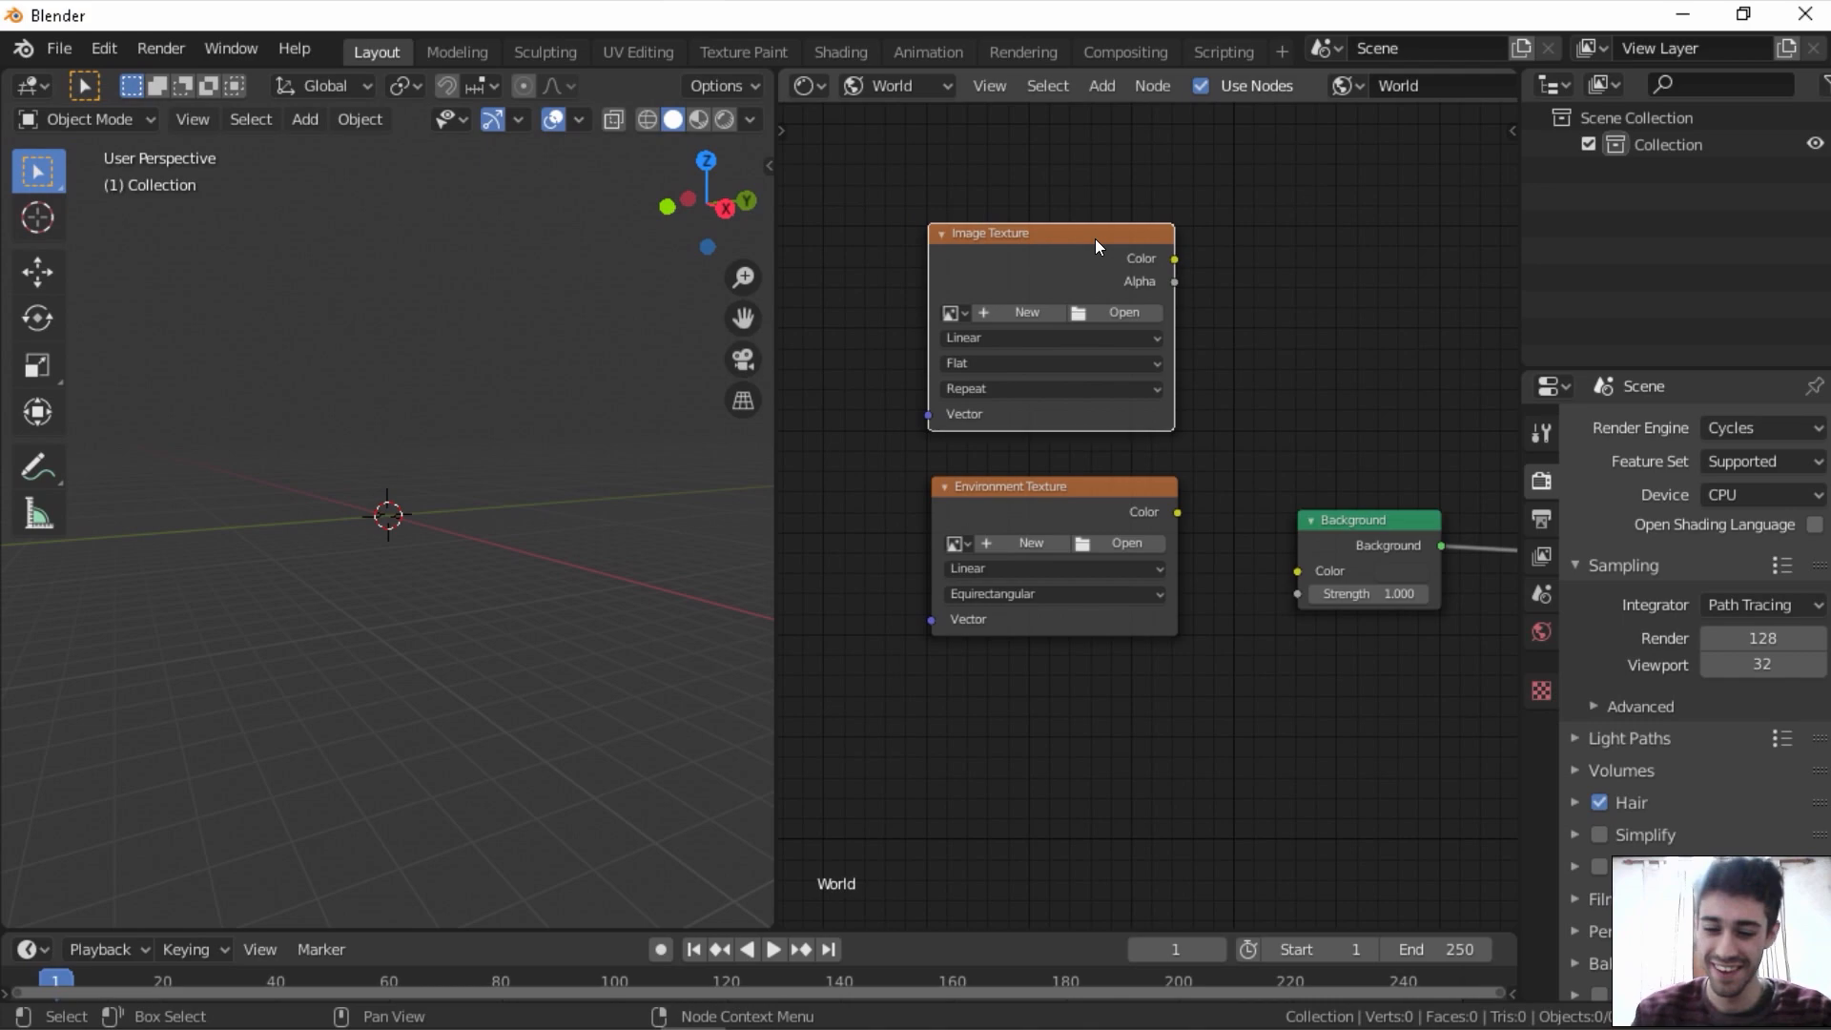
pyautogui.press('x')
# - Connect the Environment Texture's Color output to the Background's Color input and load lebombo_1k.hdr from the desktop subfolder into the texture node
pyautogui.scroll(1, 1153, 429)
pyautogui.moveTo(1145, 459); pyautogui.dragTo(1005, 494, button='middle')
pyautogui.moveTo(1052, 531); pyautogui.dragTo(1074, 564)
pyautogui.click(1073, 564)
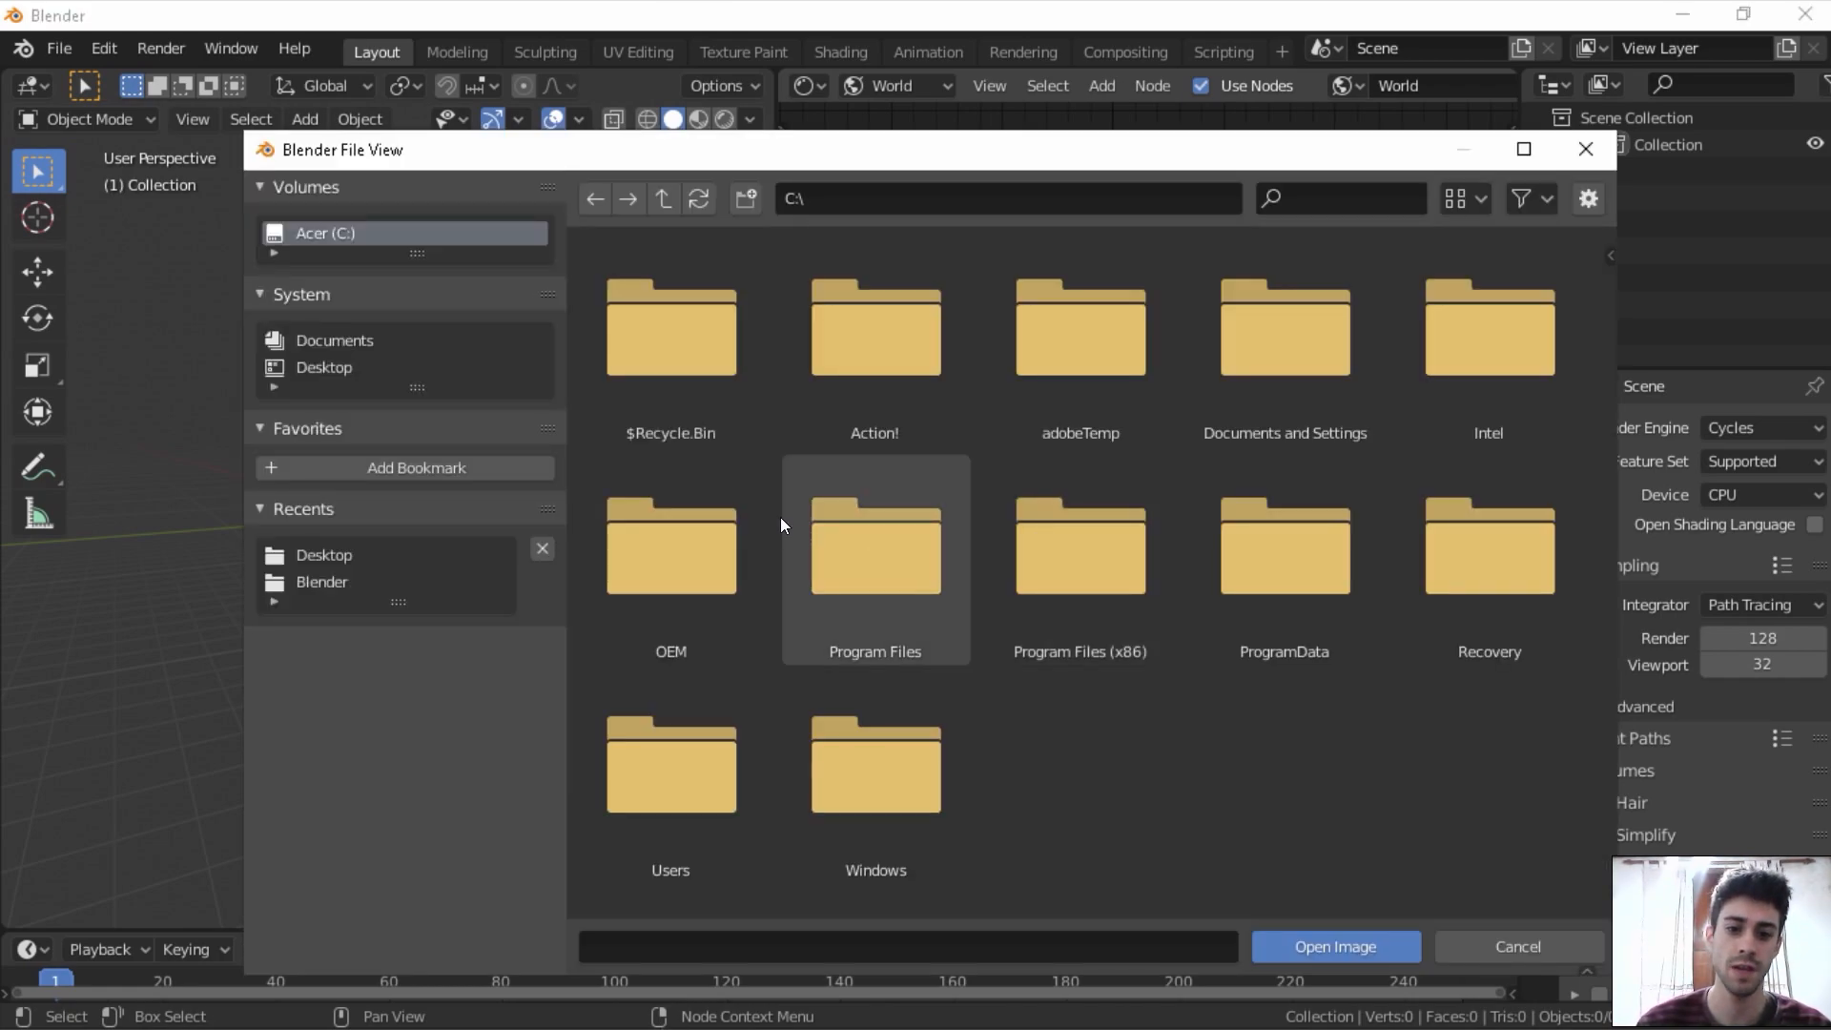
pyautogui.click(351, 365)
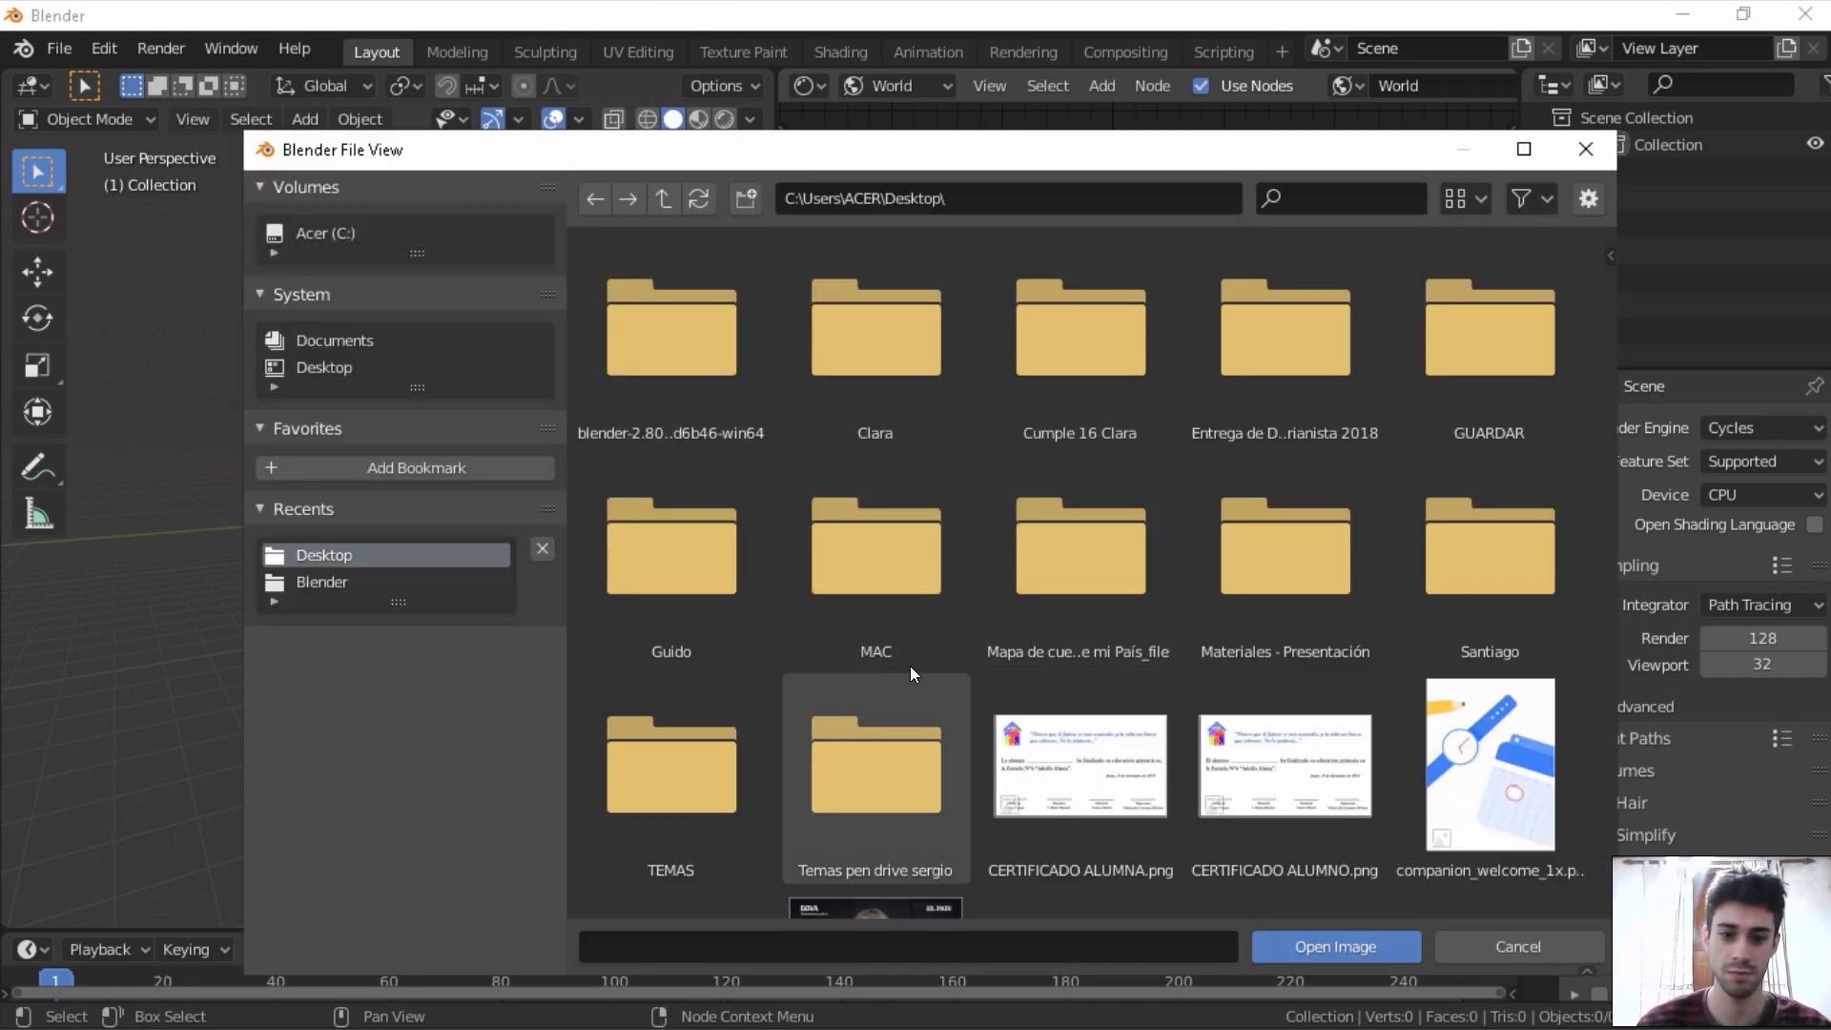
pyautogui.doubleClick(1451, 549)
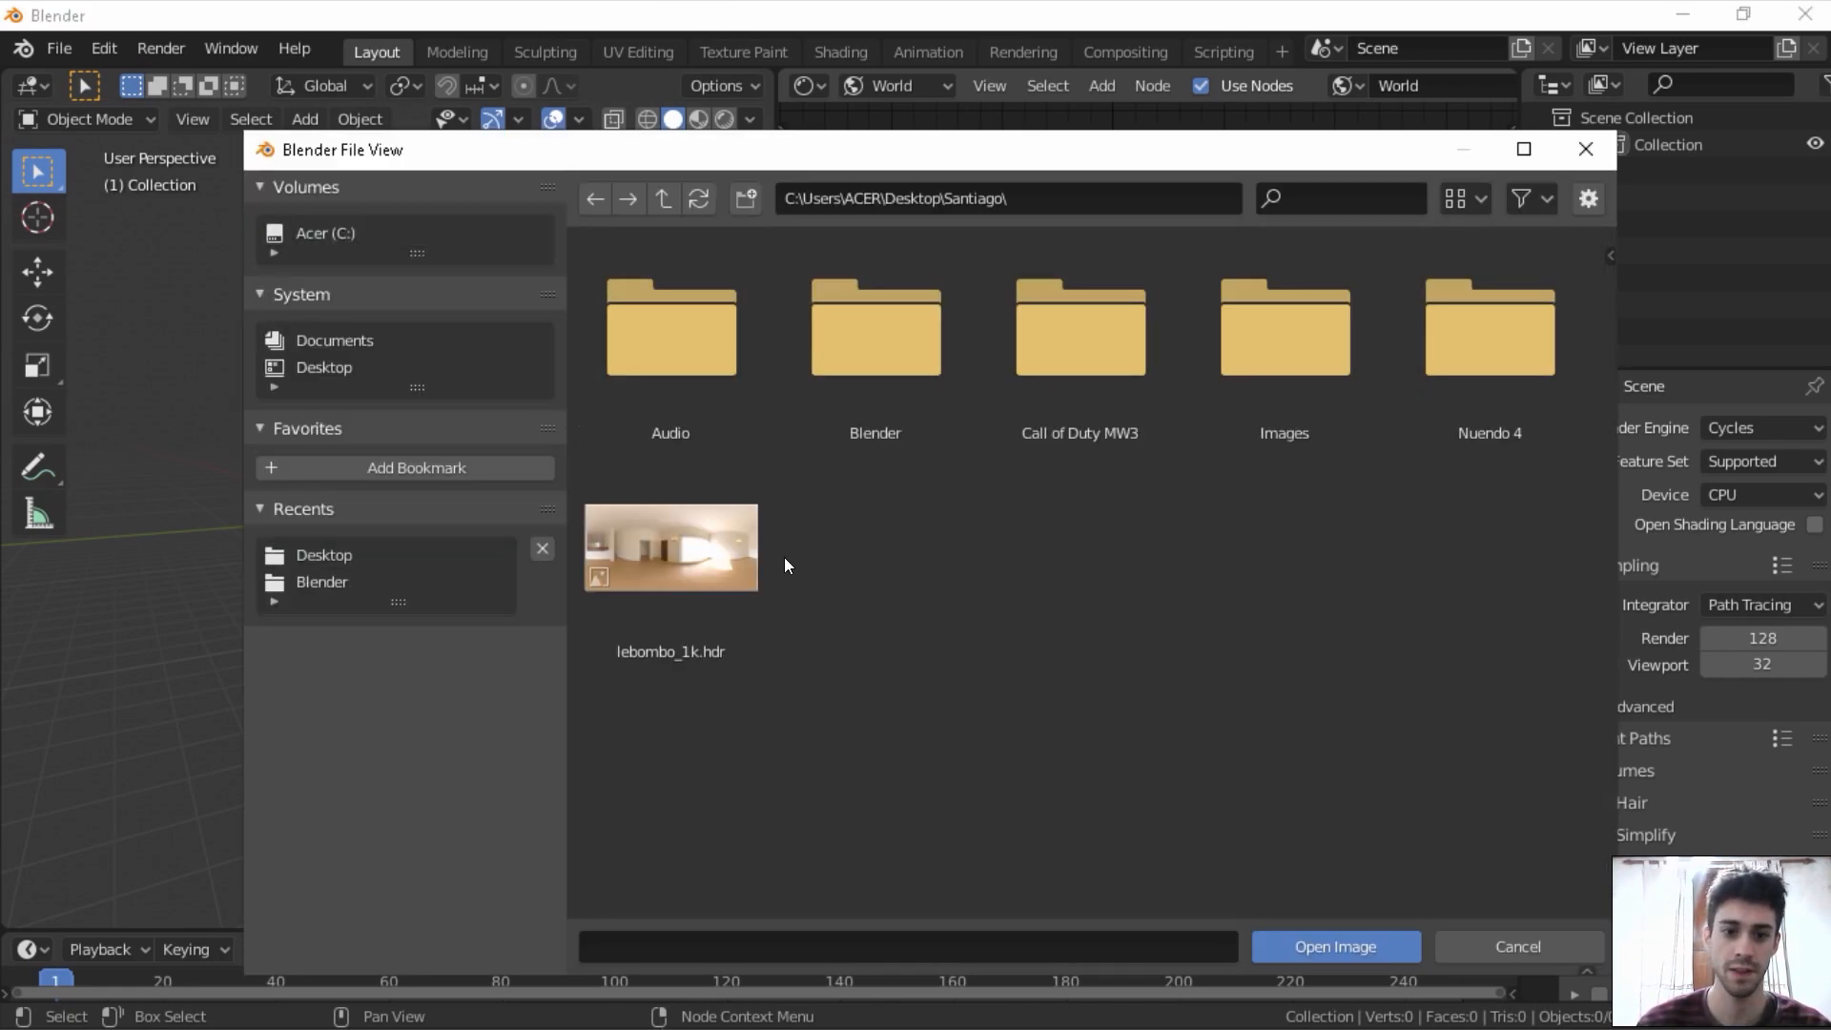
pyautogui.click(745, 578)
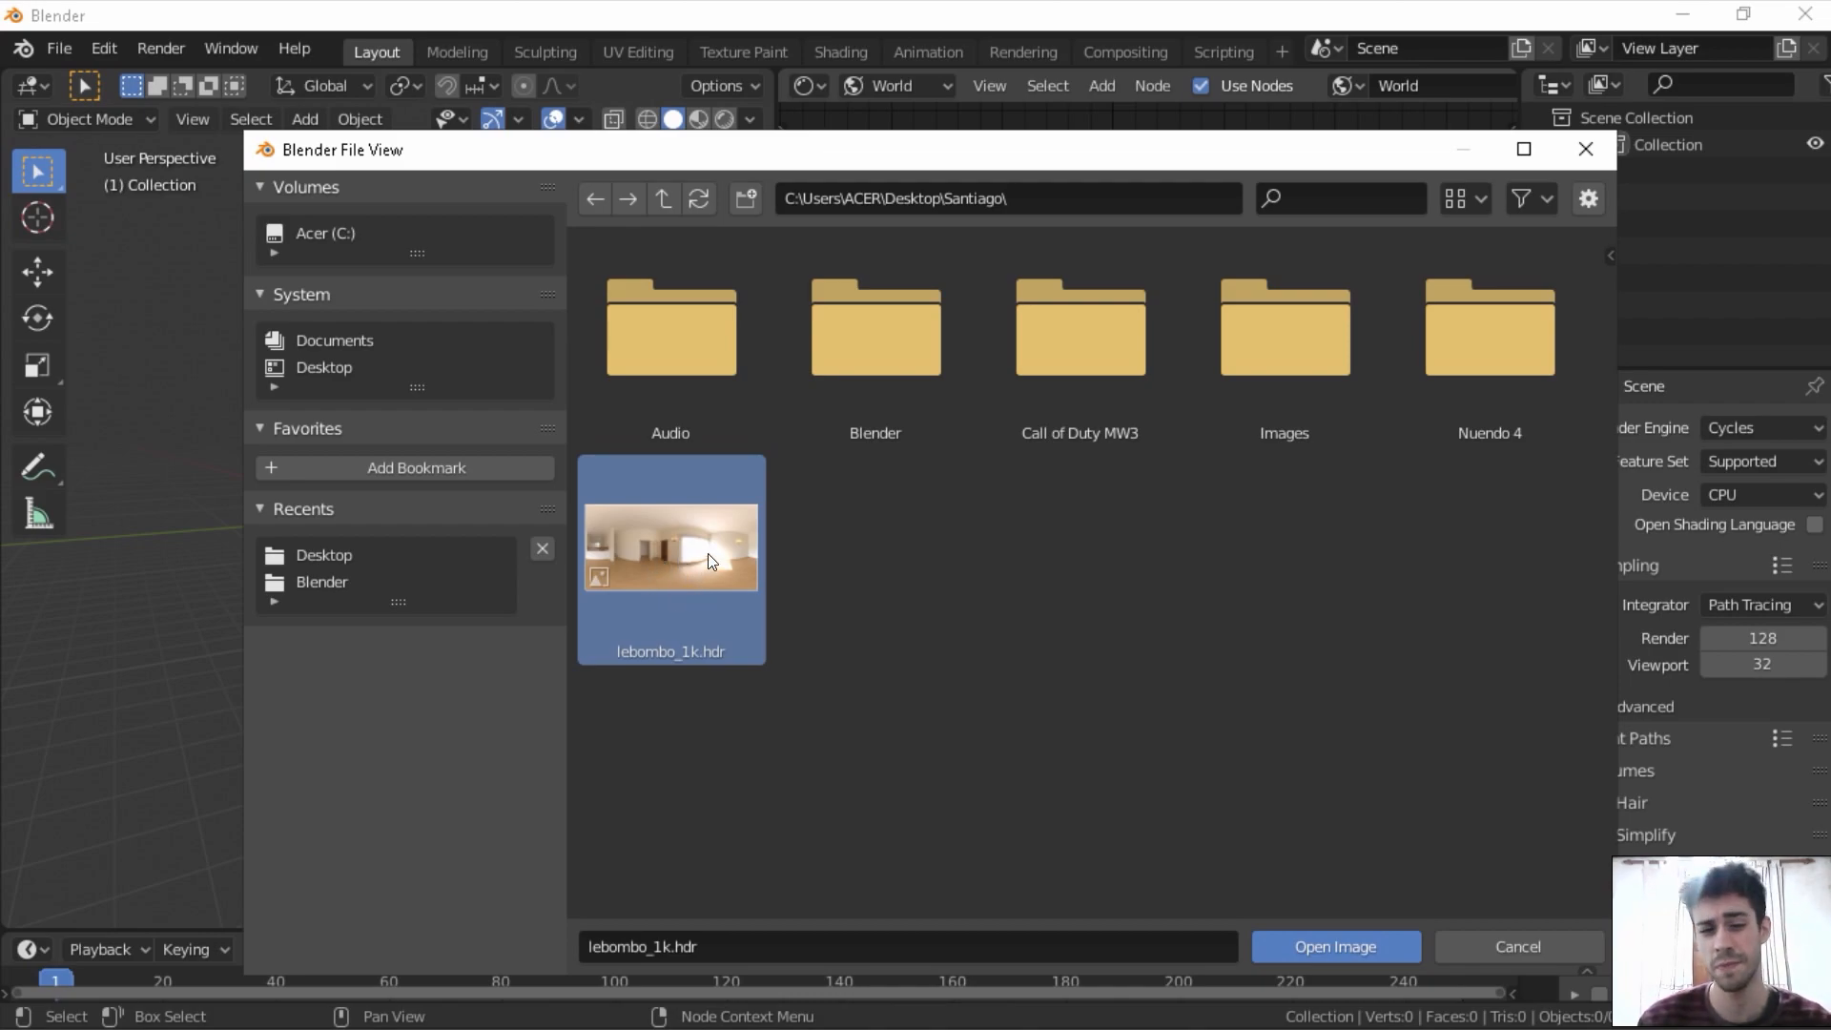
pyautogui.click(1375, 944)
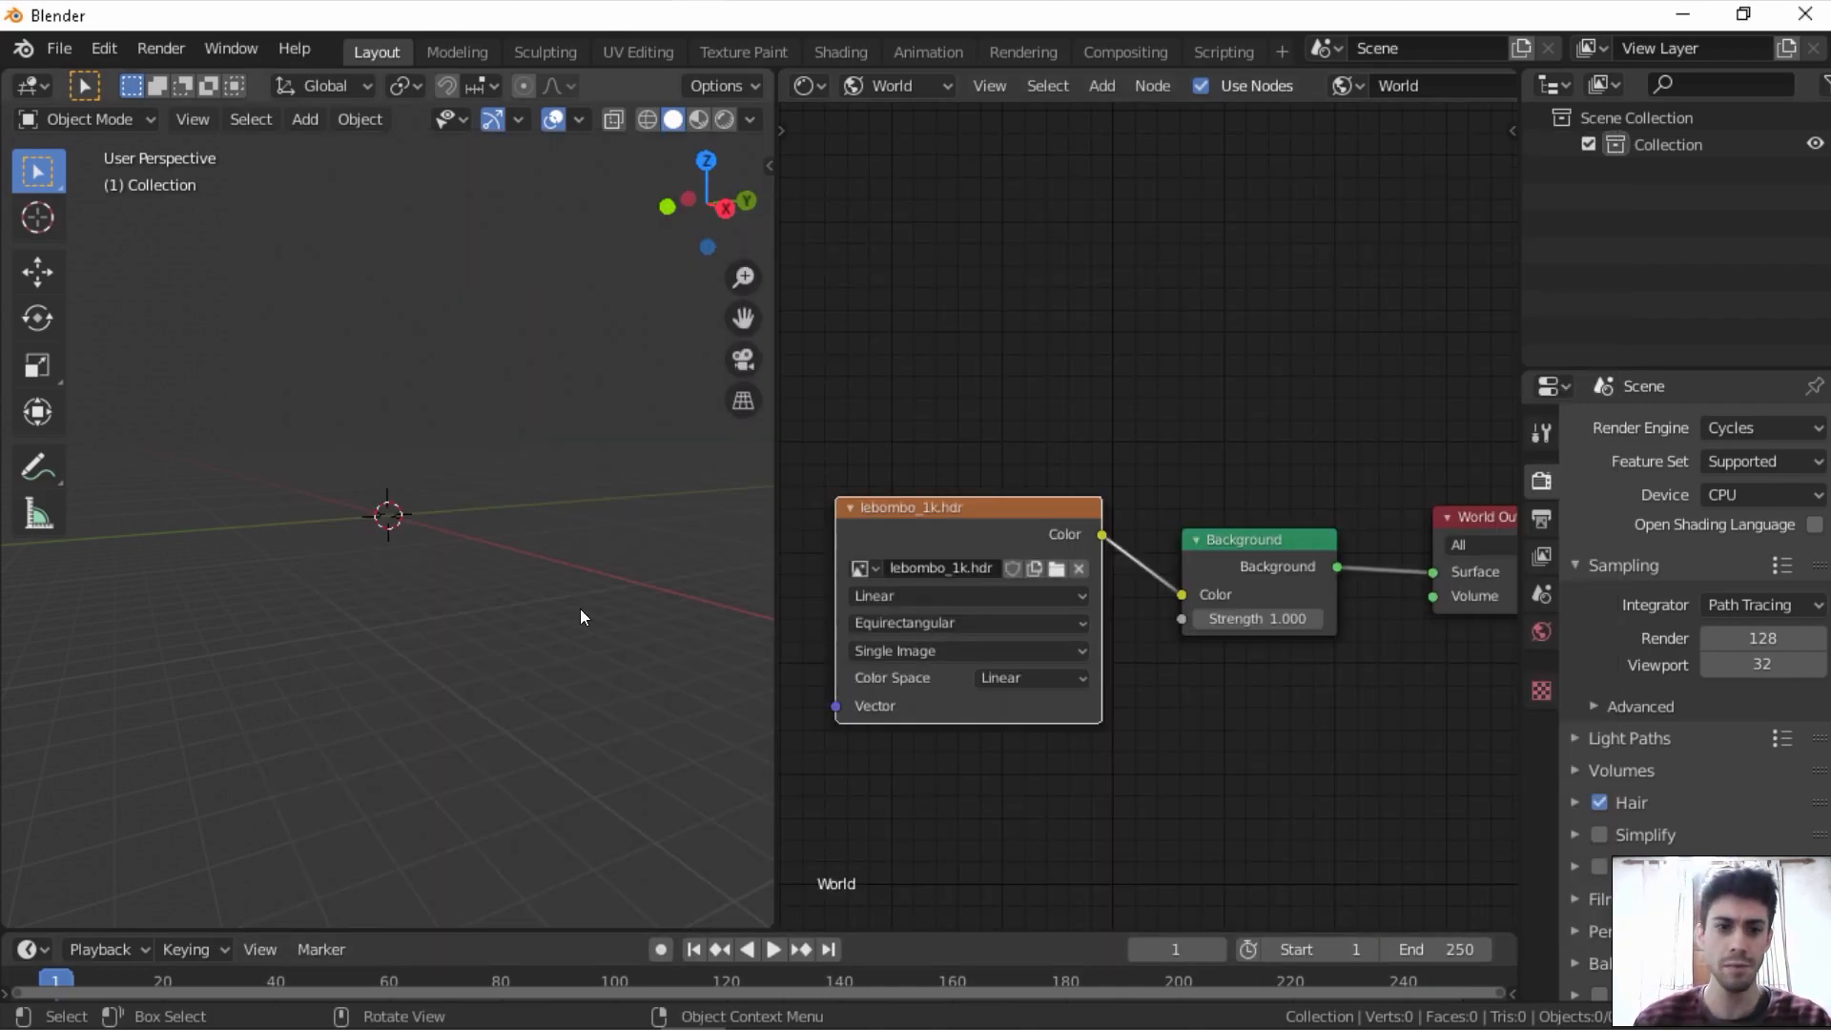
# - Switch the 3D viewport to Rendered shading and look around the HDR environment
pyautogui.moveTo(536, 584); pyautogui.dragTo(511, 626, button='middle')
pyautogui.press('z')
pyautogui.press('8')
pyautogui.moveTo(477, 435); pyautogui.dragTo(55, 423, button='middle')
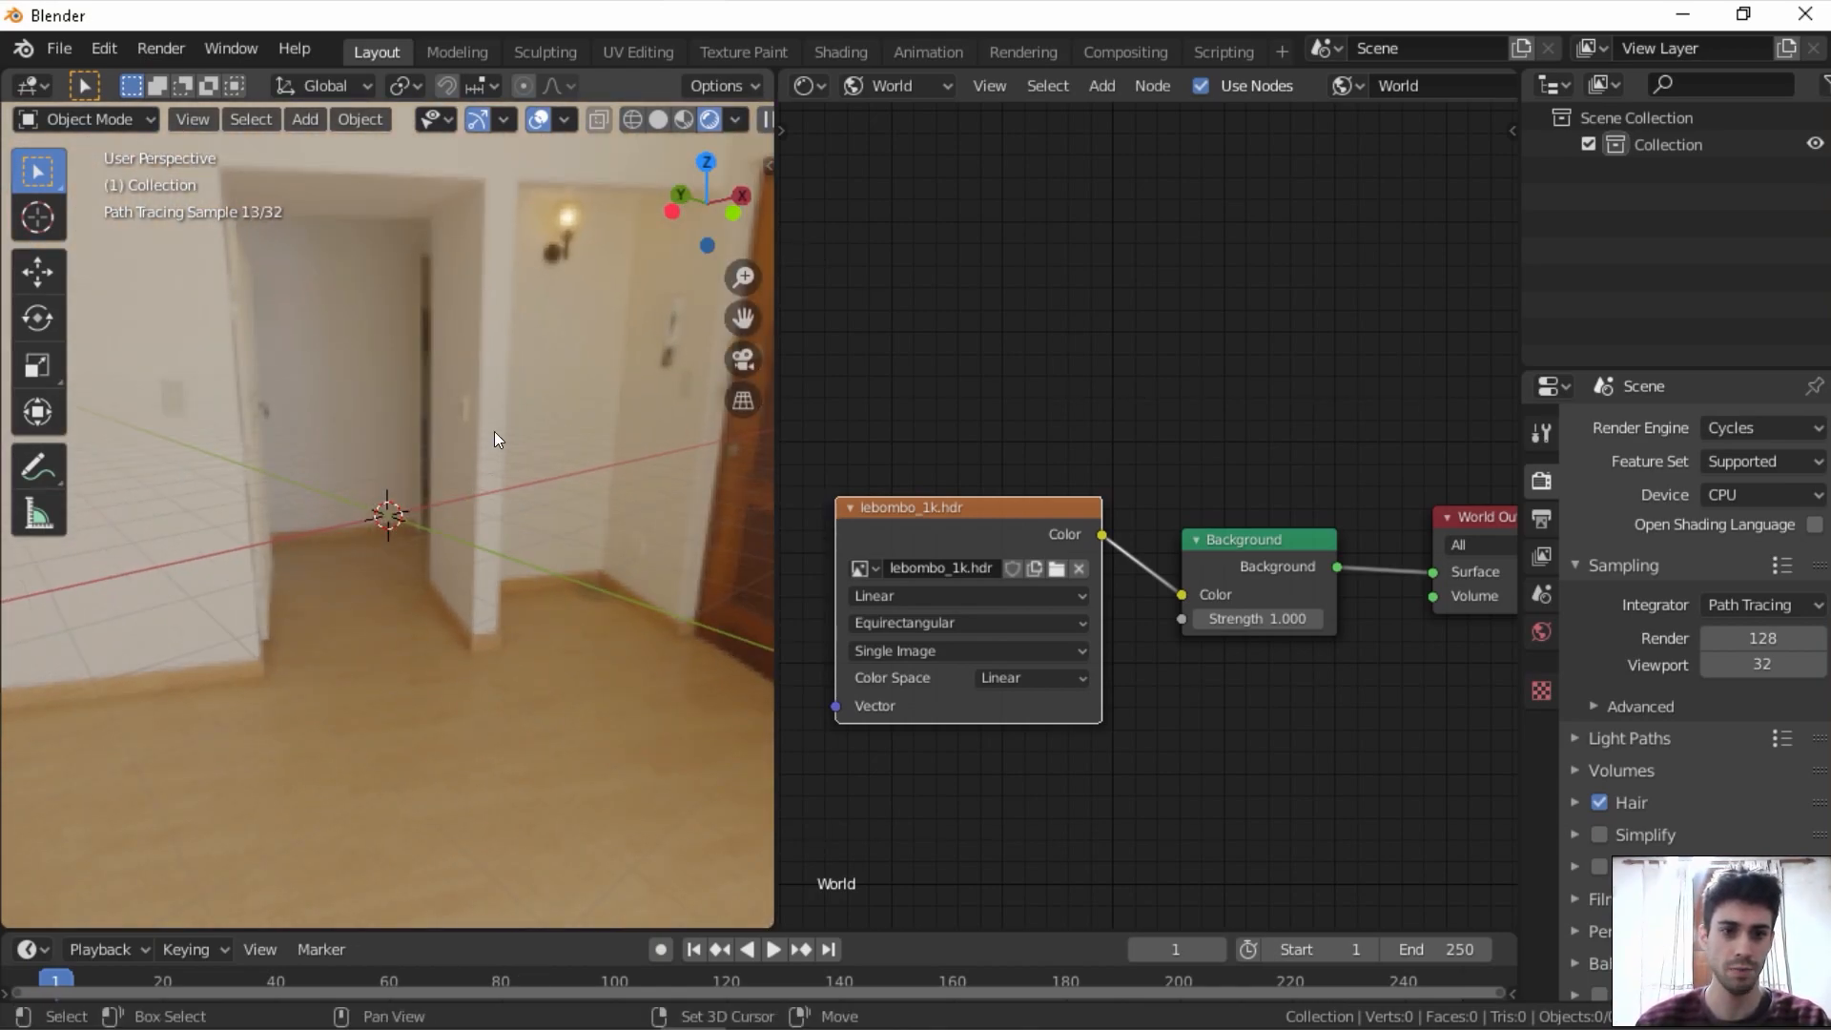
# - Add a Monkey mesh at the 3D cursor and switch the 3D viewport to Solid shading
pyautogui.hotkey('shift', 'a')
pyautogui.moveTo(494, 433)
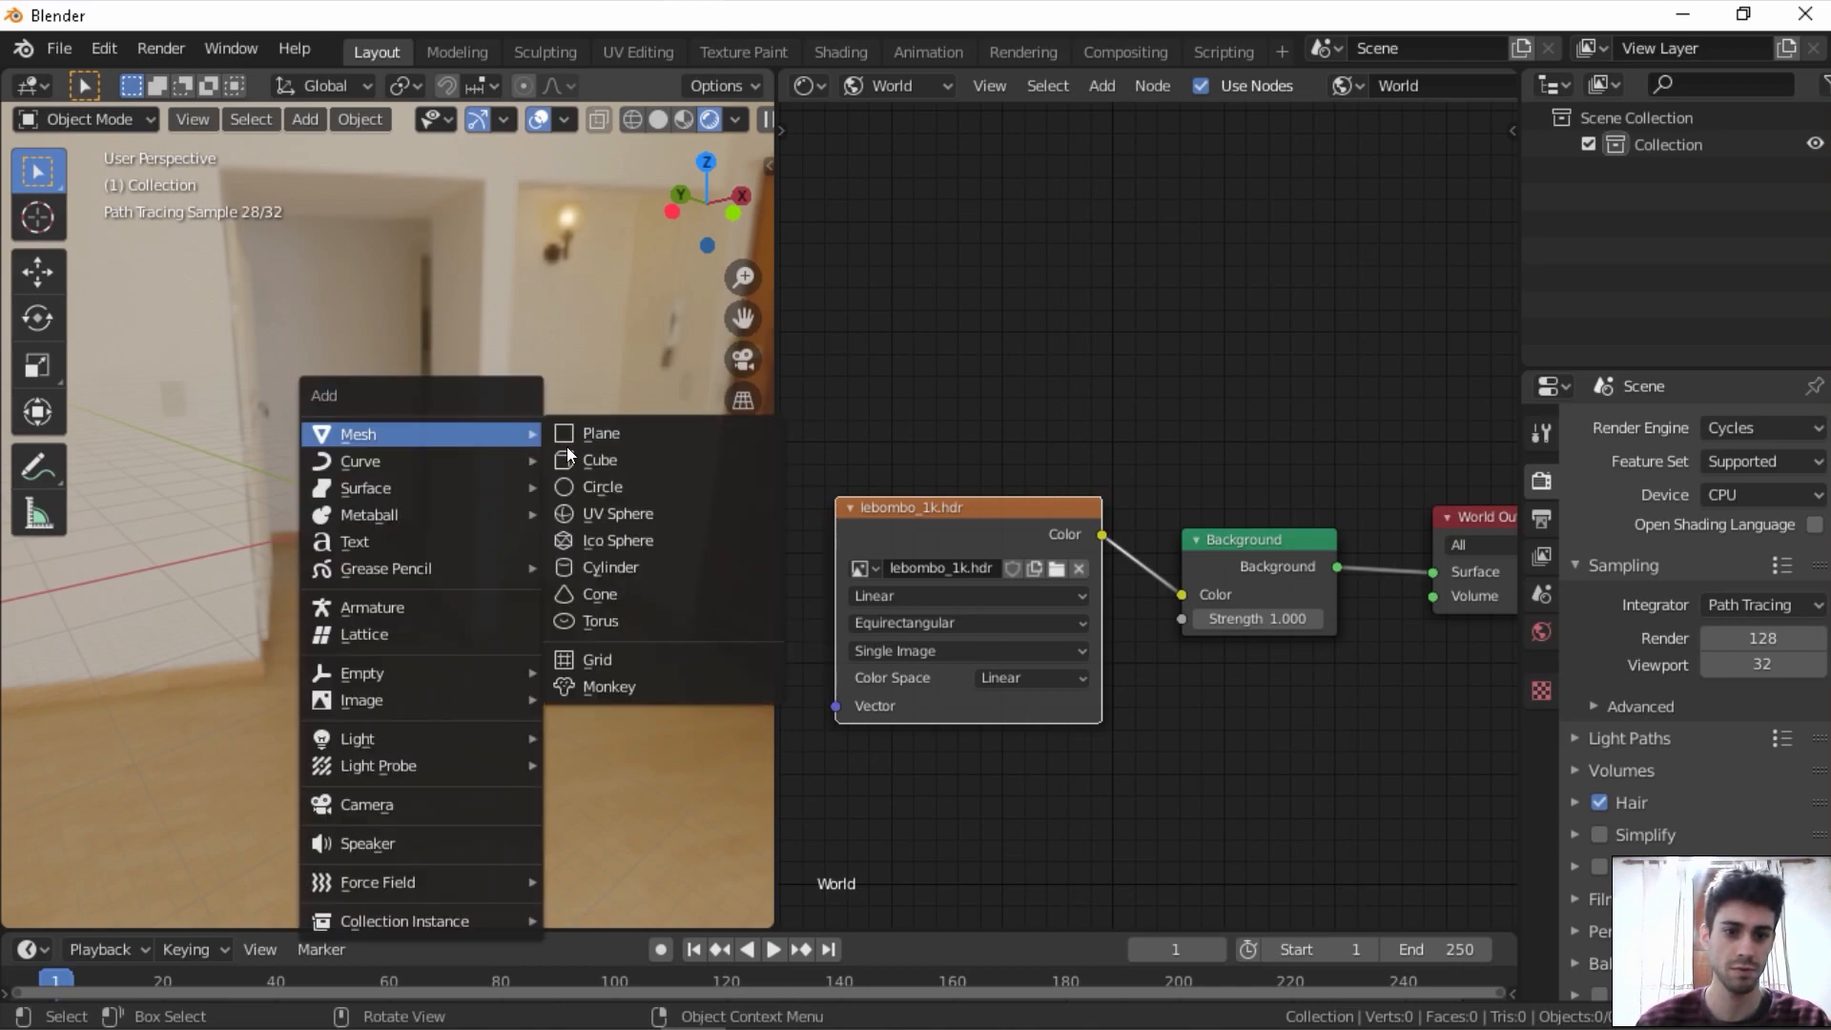
pyautogui.click(612, 684)
pyautogui.scroll(6, 459, 521)
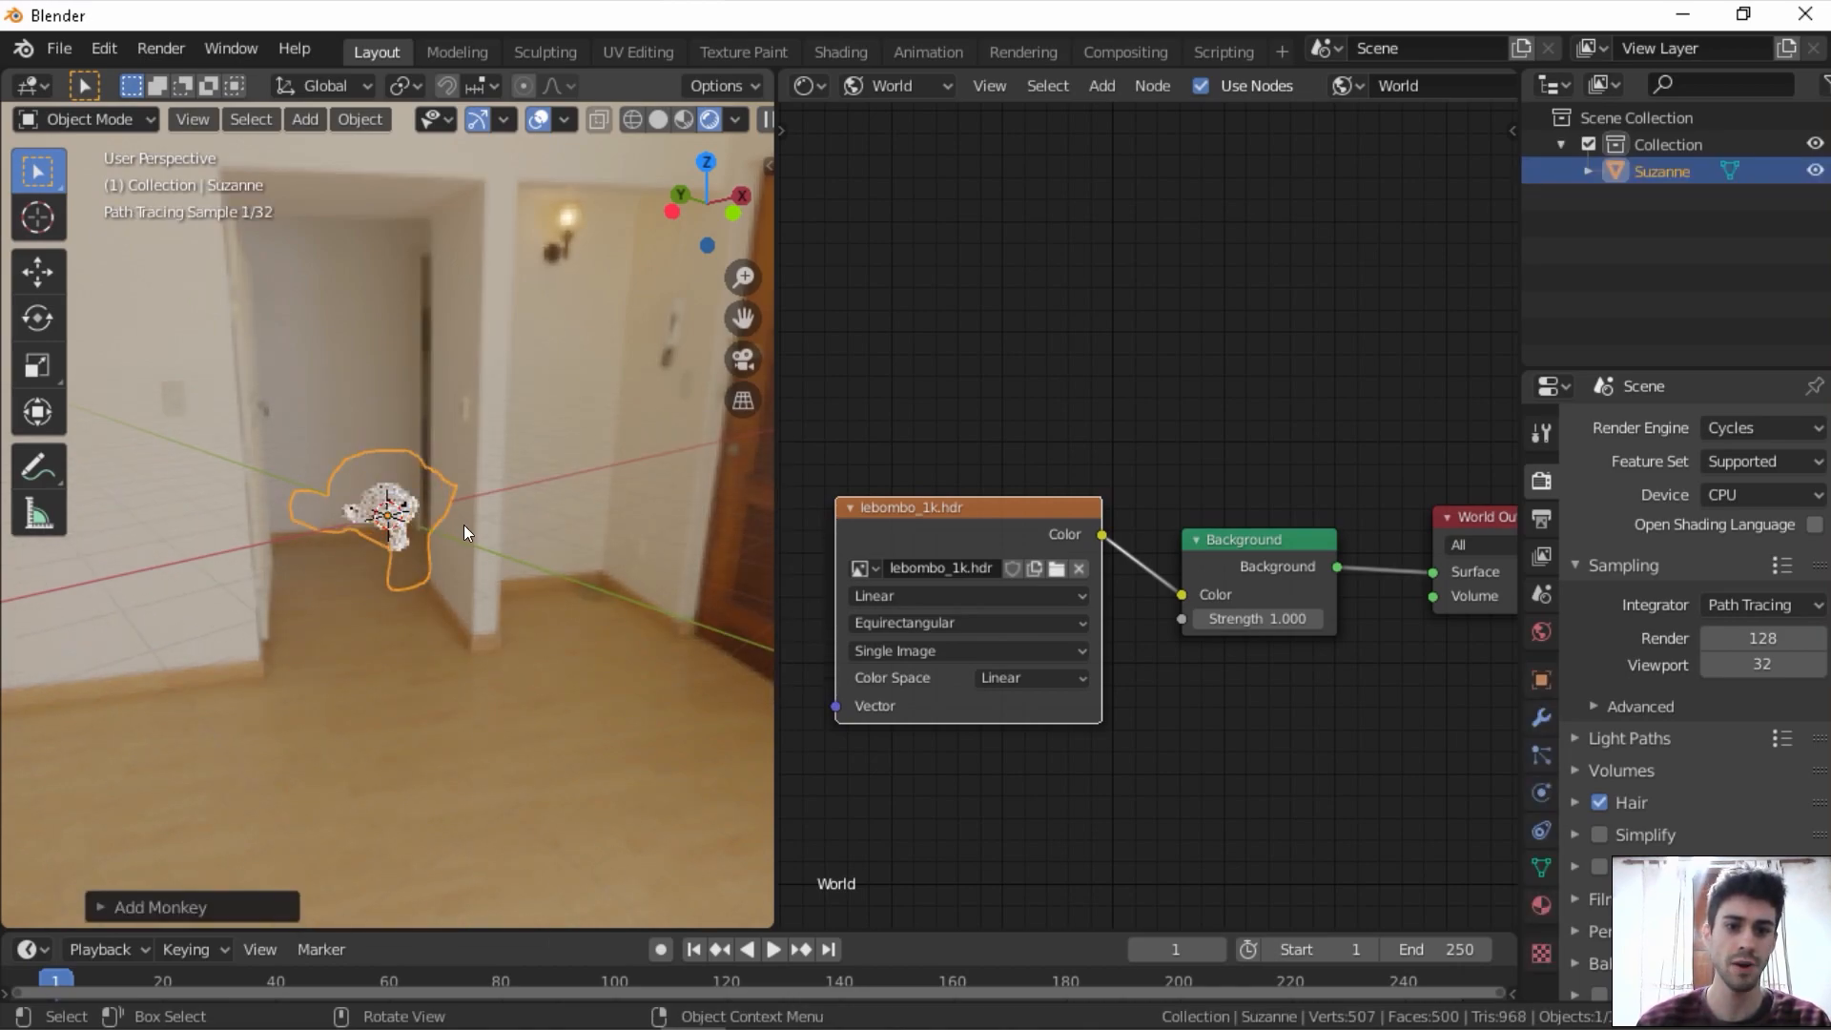
pyautogui.hotkey('alt', 'a')
pyautogui.press('z')
pyautogui.click(511, 483)
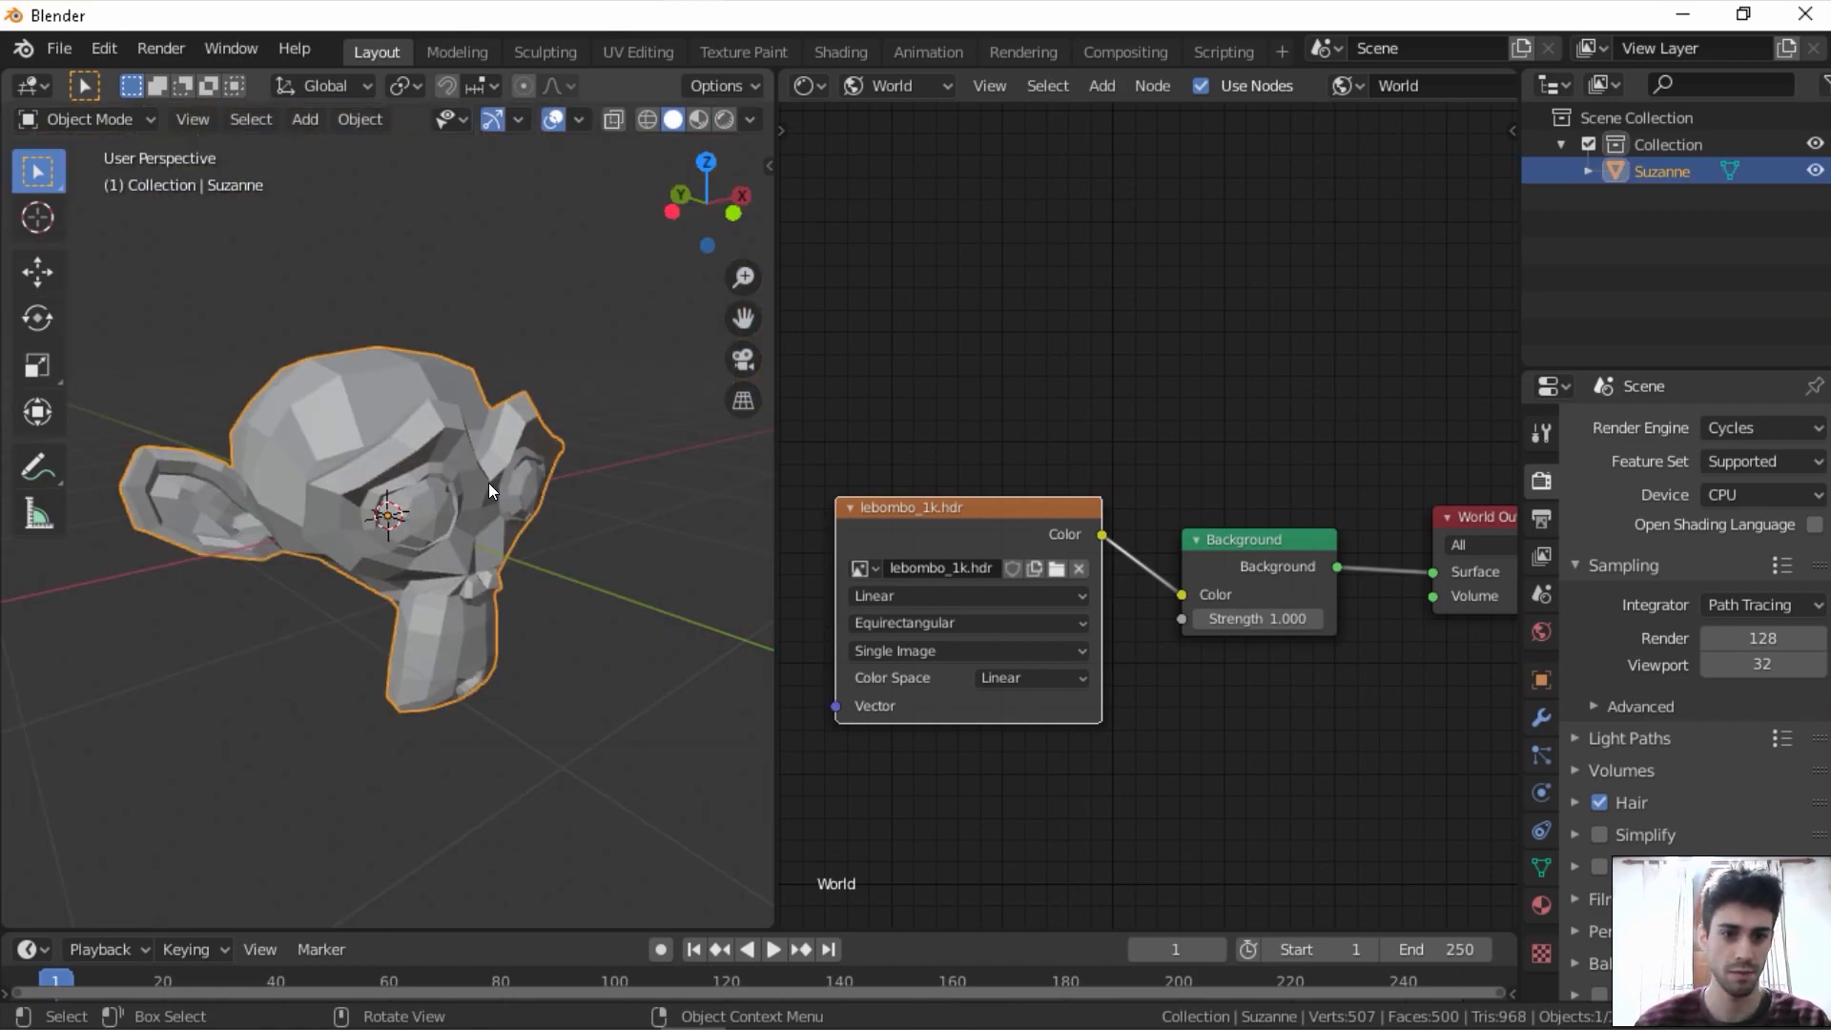
# - Give the monkey a level 2 subdivision surface with smooth shading, and tilt it about -31.3° around the X axis
pyautogui.hotkey('ctrl', '2')
pyautogui.moveTo(488, 482); pyautogui.dragTo(599, 631, button='middle')
pyautogui.rightClick(483, 442)
pyautogui.click(482, 443)
pyautogui.press('r')
pyautogui.press('x')
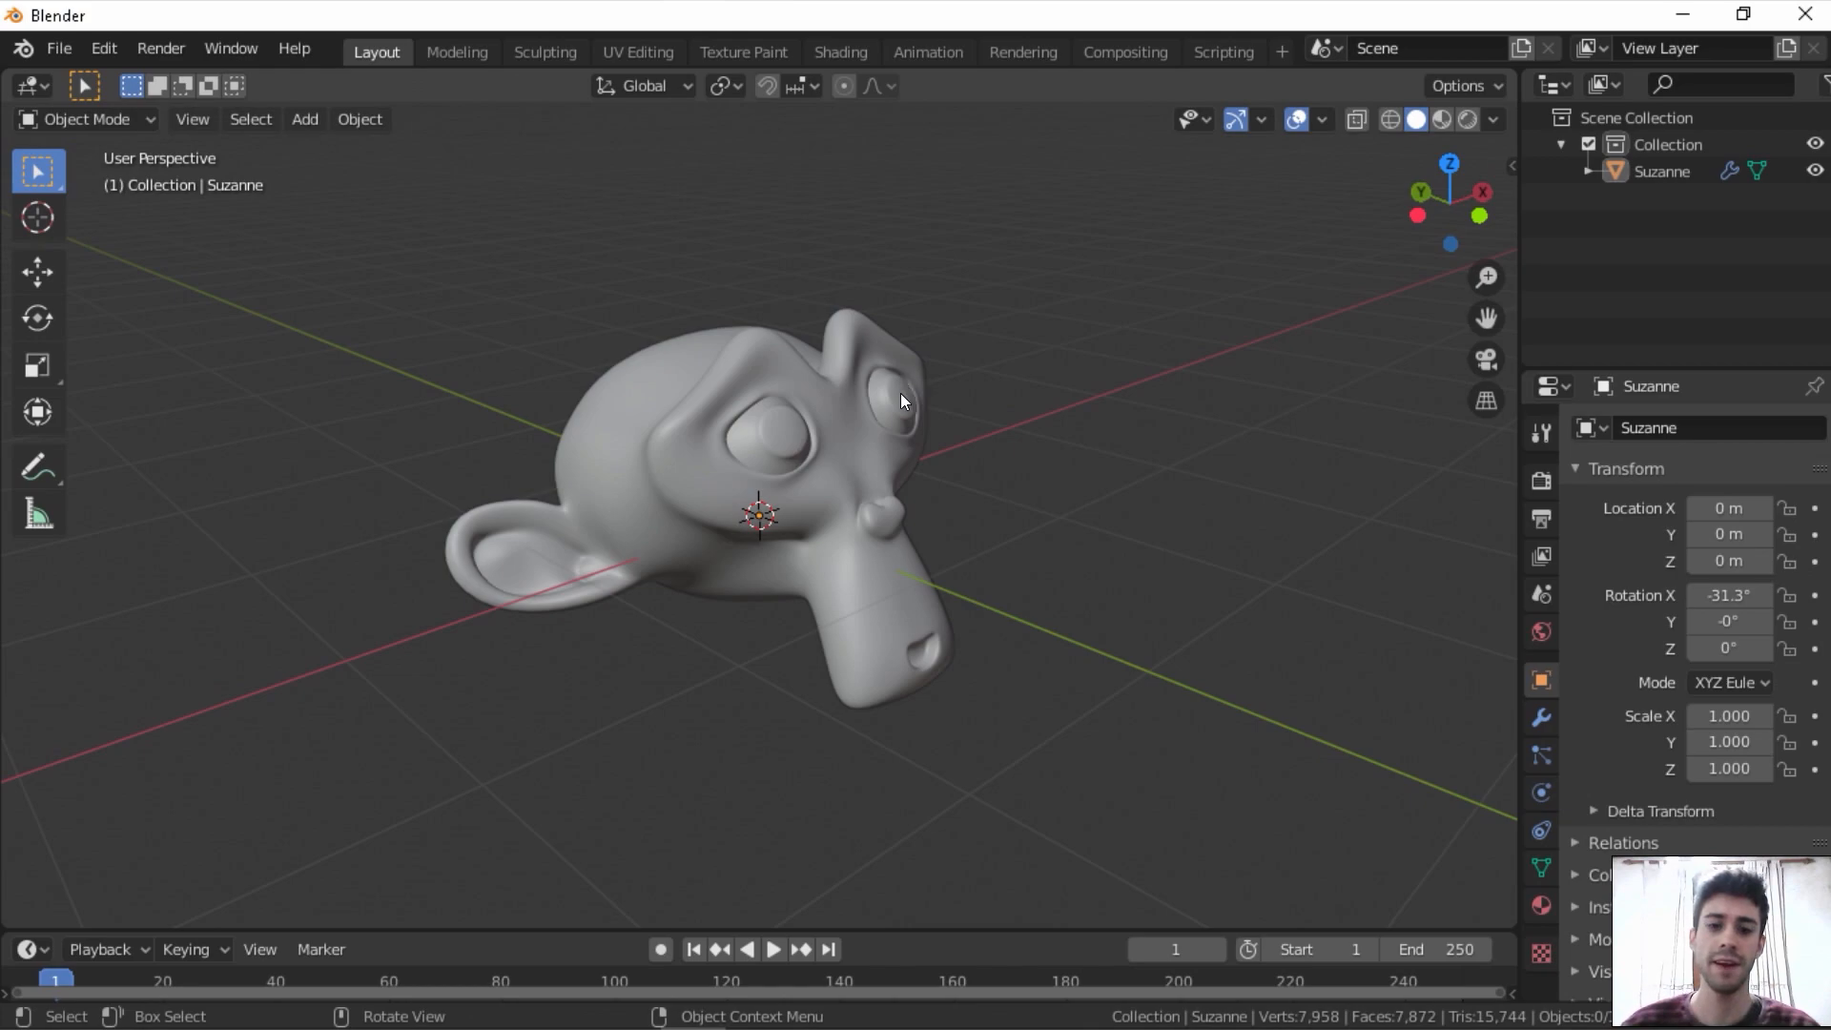
# - Split the 3D viewport into a second area showing the Shader Editor and create a new material for the monkey
pyautogui.click(860, 414)
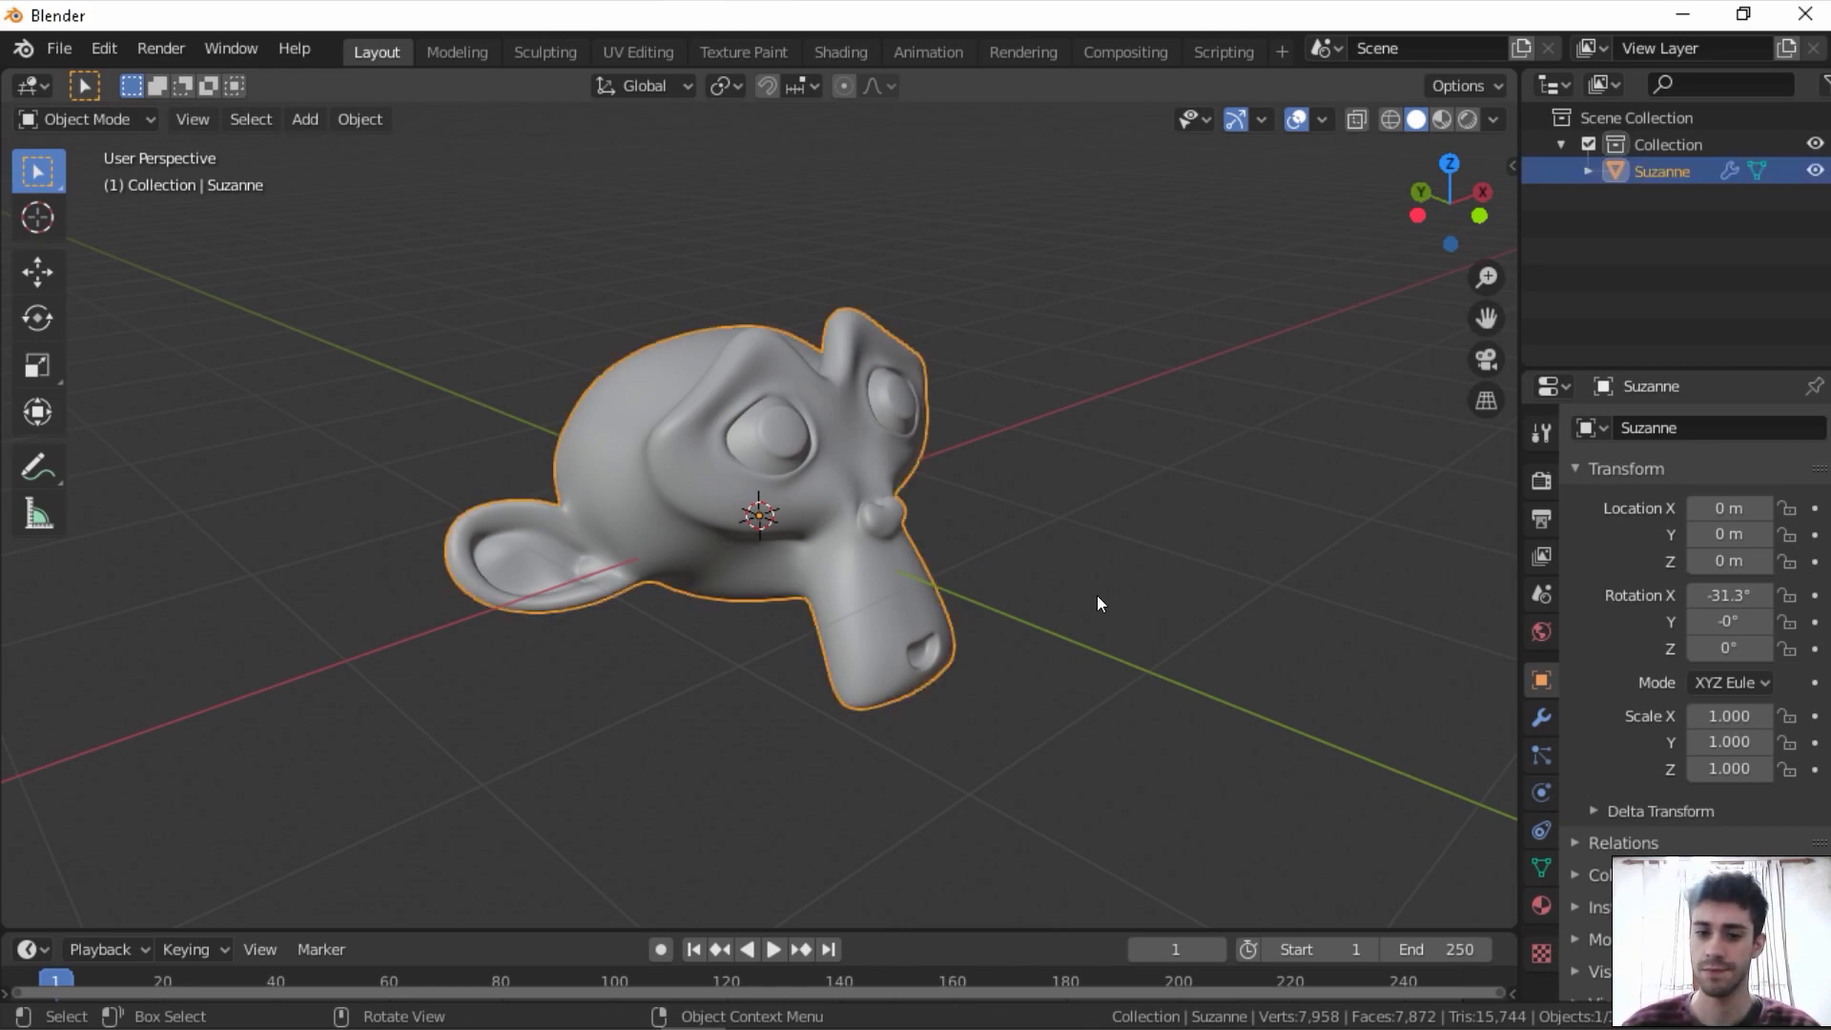
pyautogui.click(1545, 906)
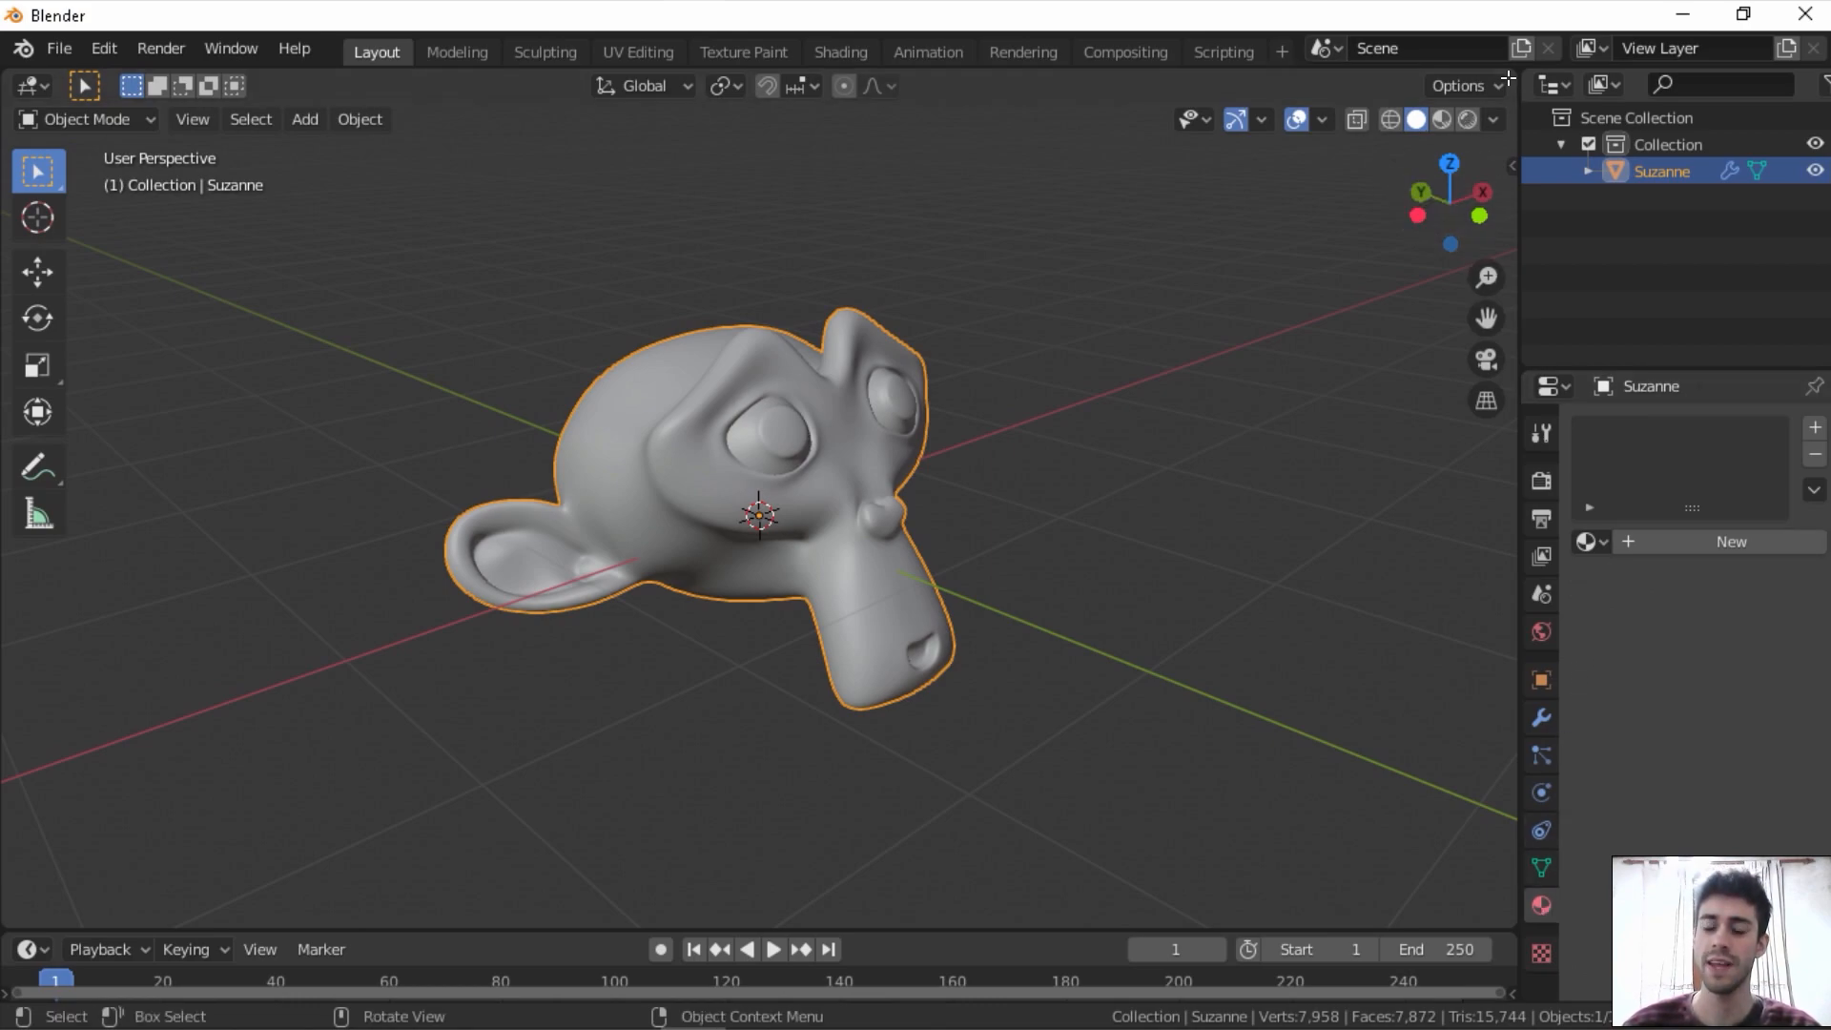
pyautogui.moveTo(1506, 78); pyautogui.dragTo(749, 108)
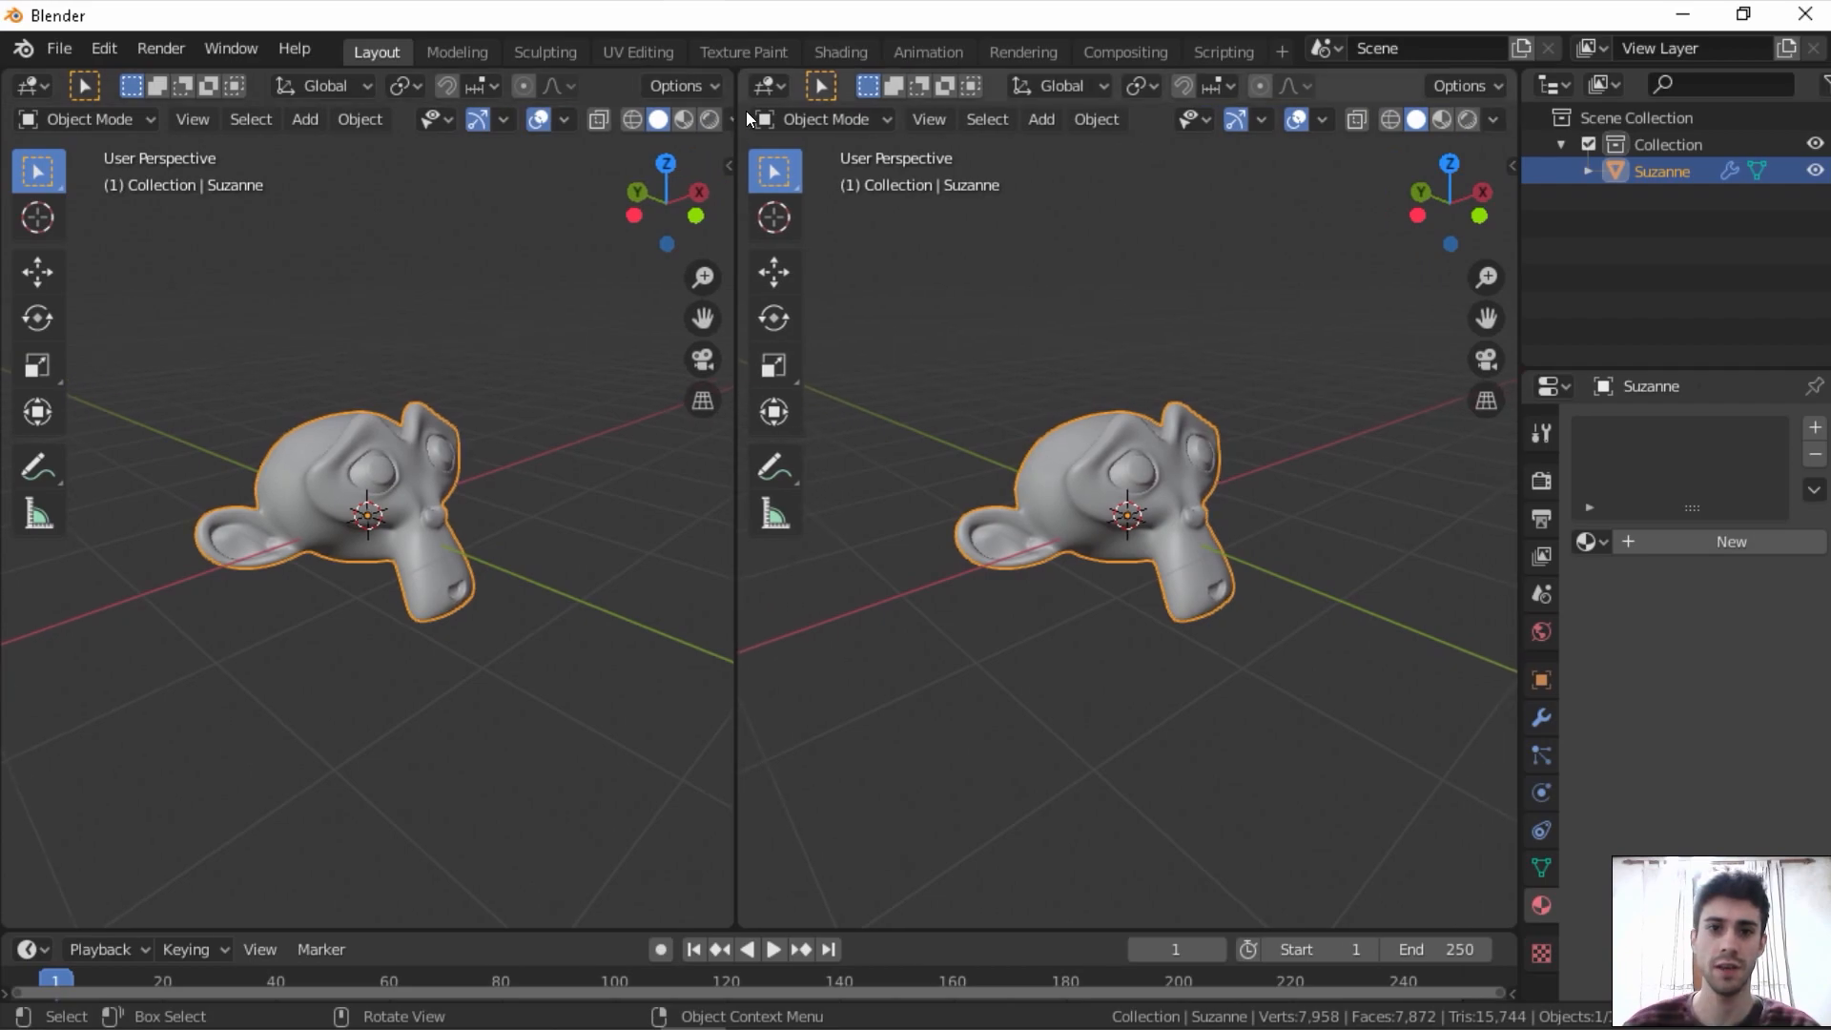
pyautogui.click(766, 86)
pyautogui.click(820, 274)
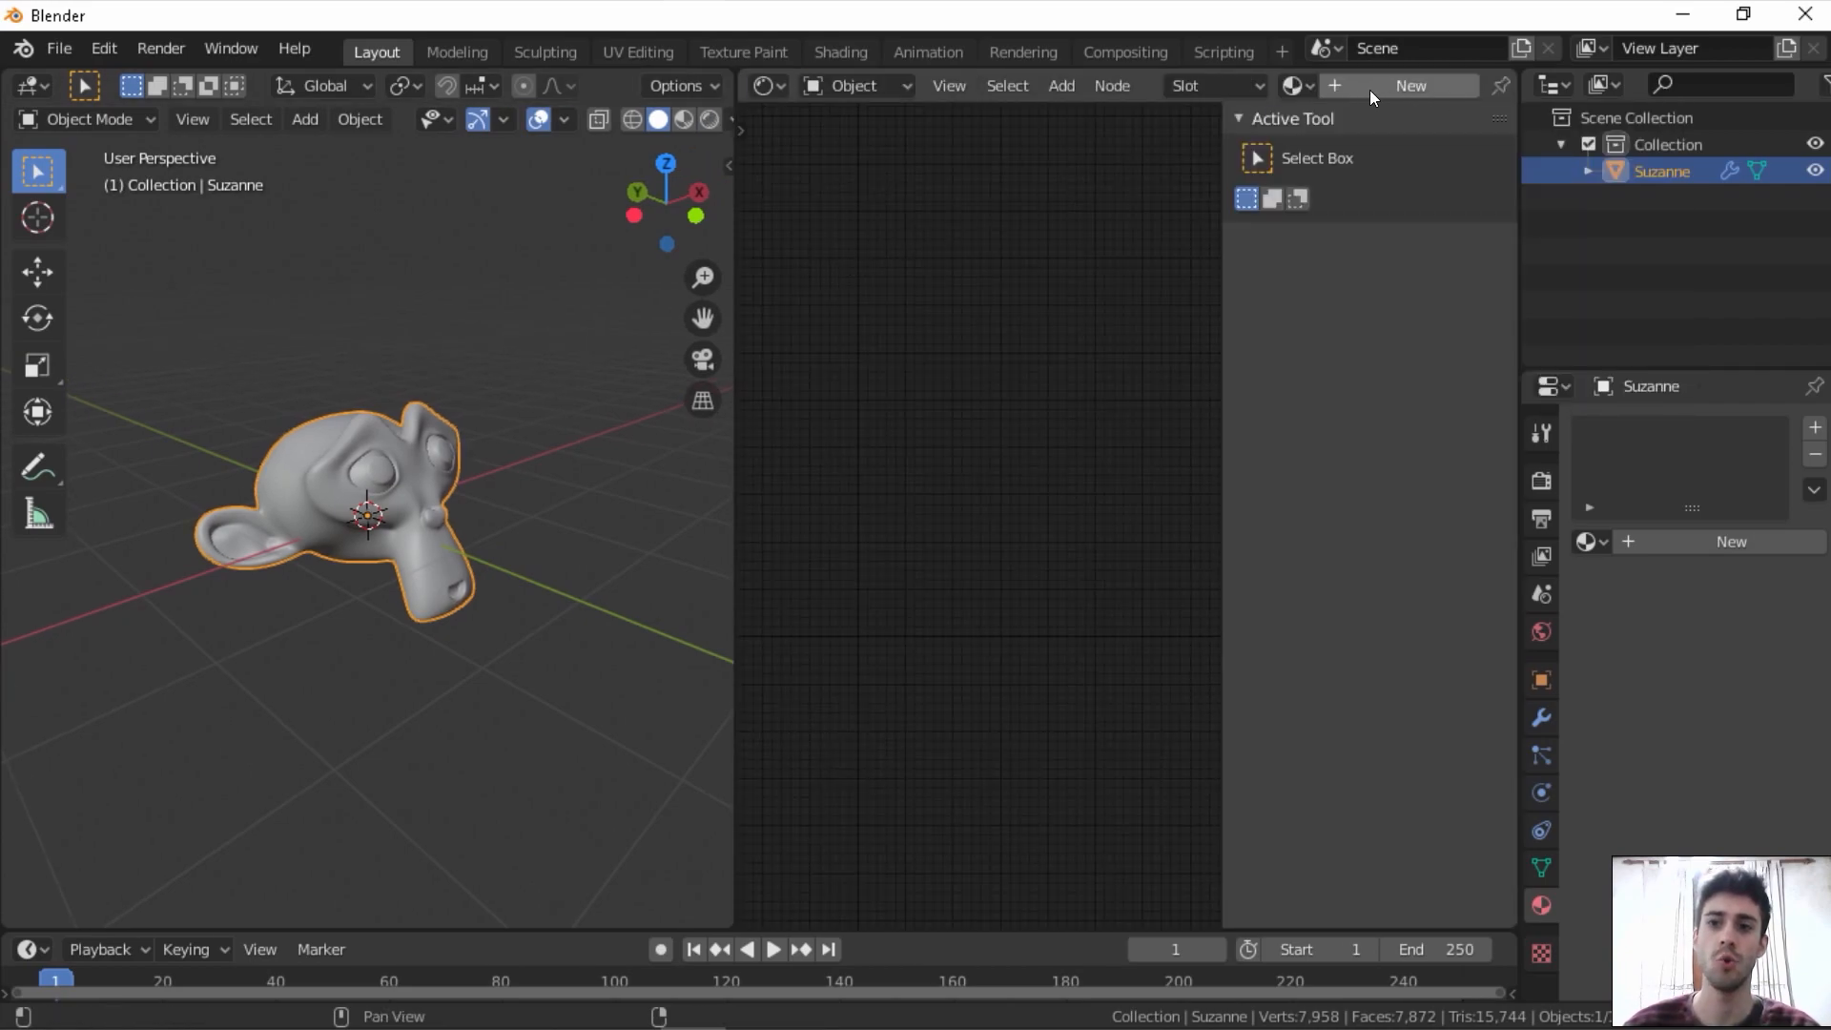
pyautogui.click(1426, 88)
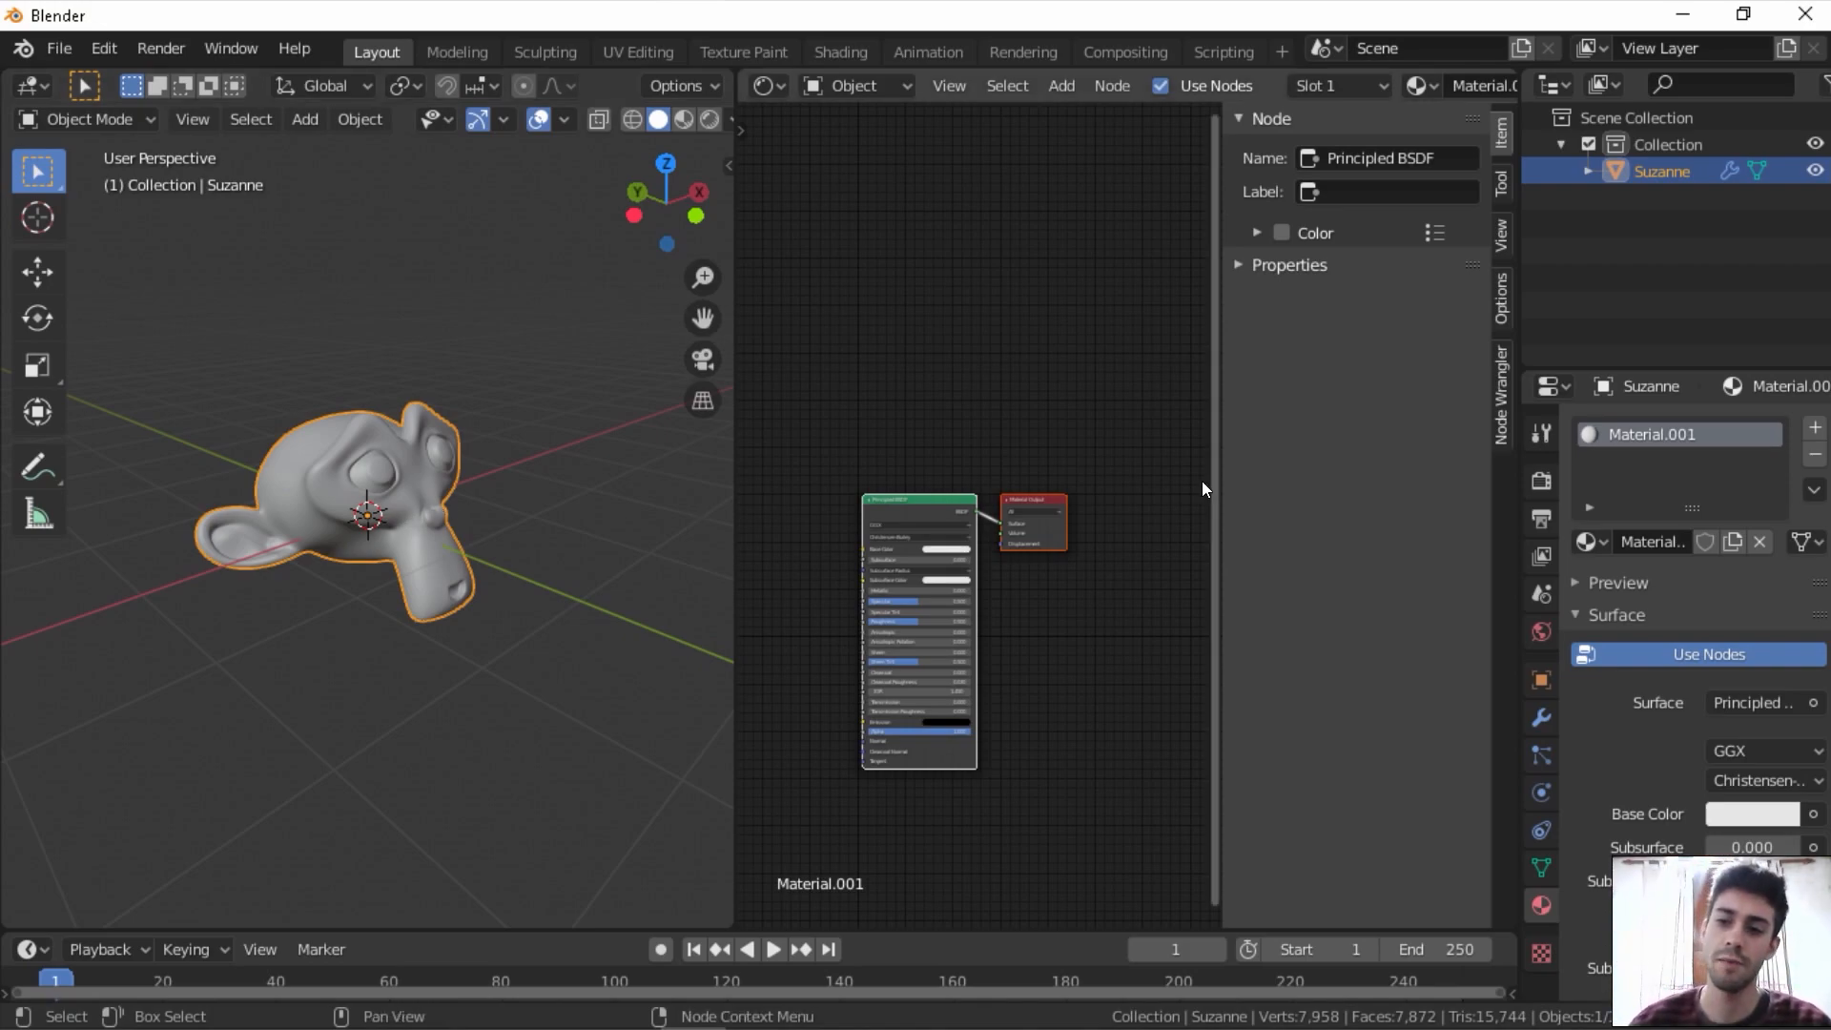
# - Rename the monkey's material slot as Material Suzanne
pyautogui.doubleClick(1657, 433)
pyautogui.hotkey('ctrl', 'a')
pyautogui.write('Material Suzanne')
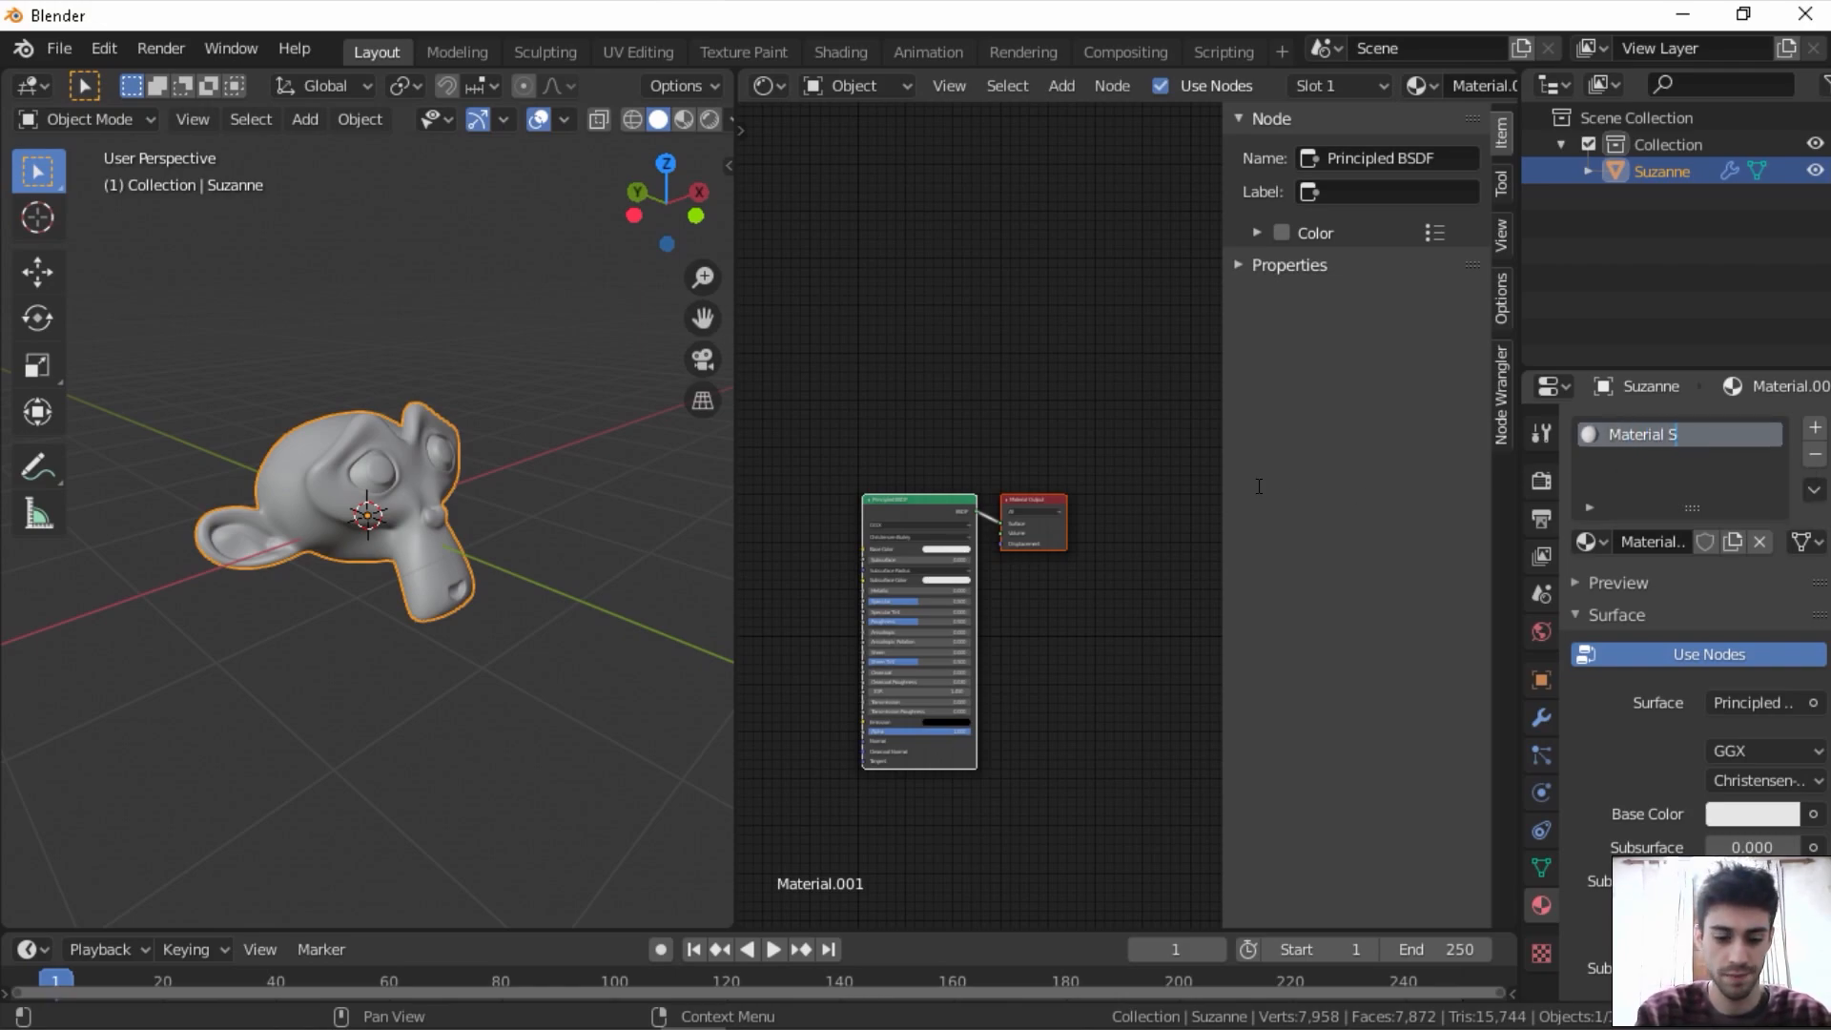
pyautogui.press('Return')
# - Hide the Shader Editor's sidebar and move the Principled BSDF node farther away from the Material Output node
pyautogui.press('n')
pyautogui.scroll(-5, 1573, 553)
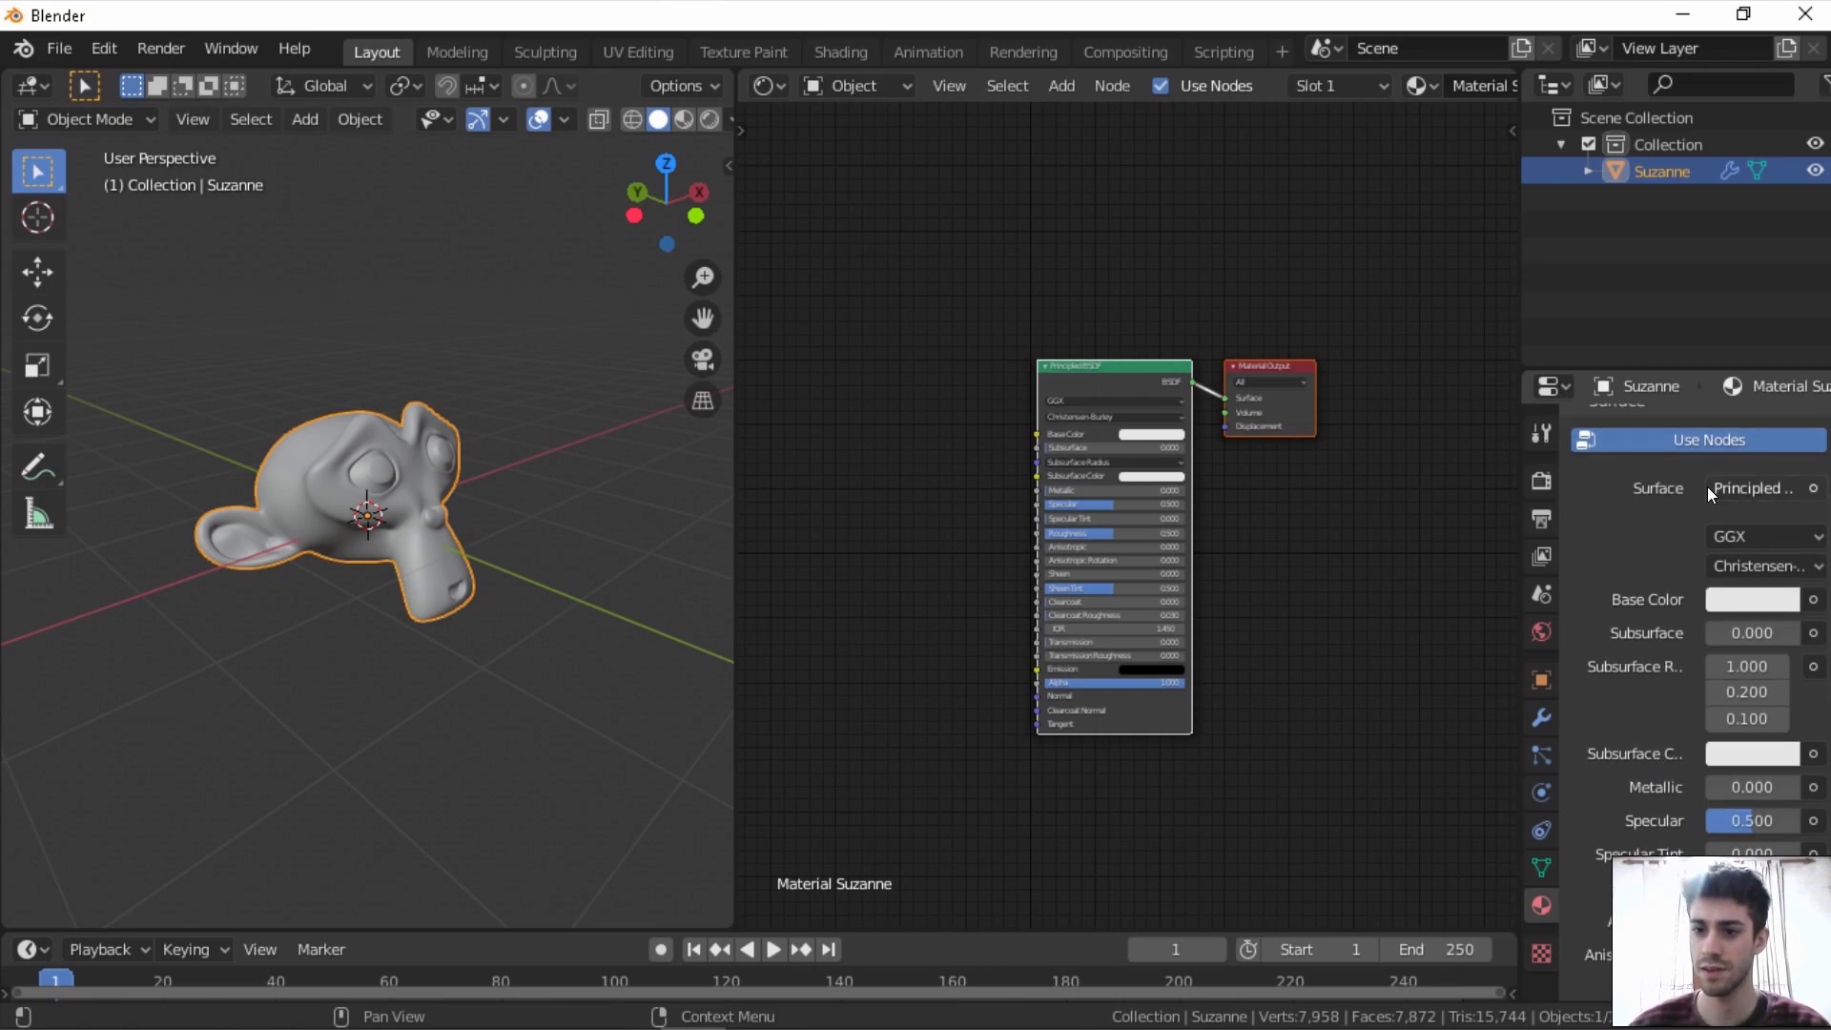
pyautogui.scroll(2, 1302, 492)
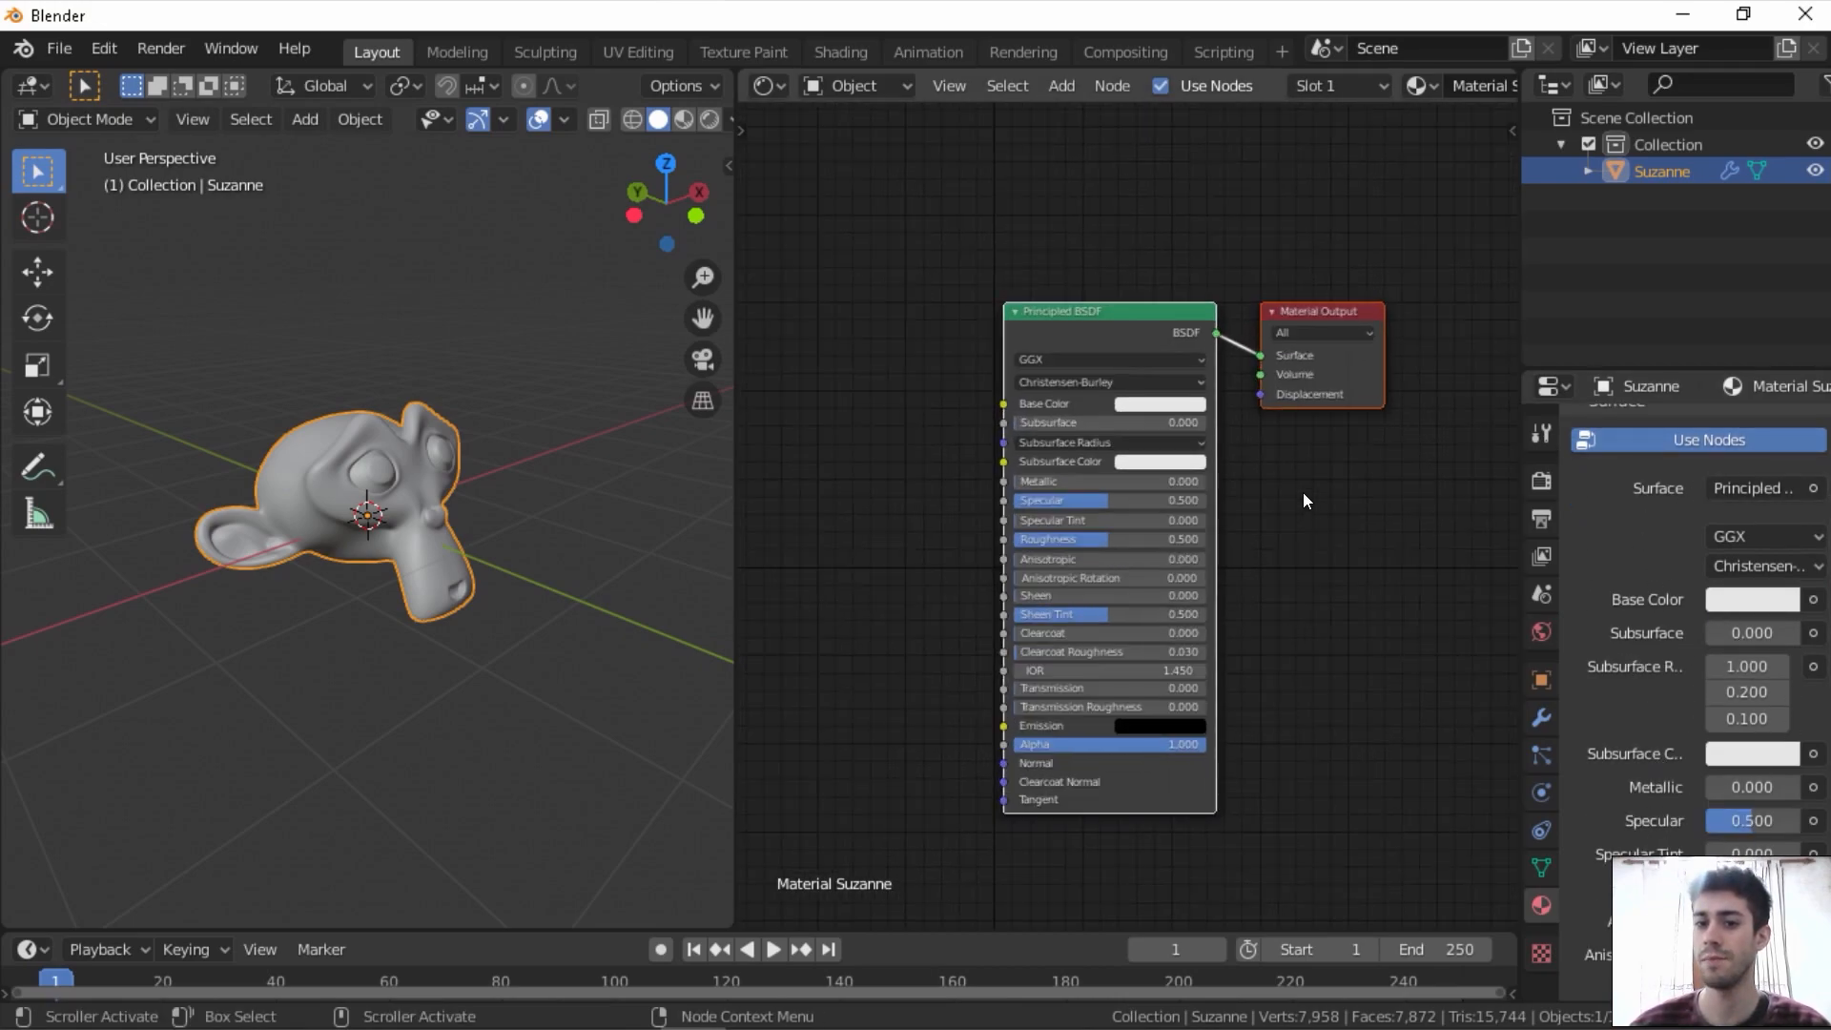
pyautogui.moveTo(1144, 315); pyautogui.dragTo(1064, 303)
pyautogui.scroll(2, 1064, 303)
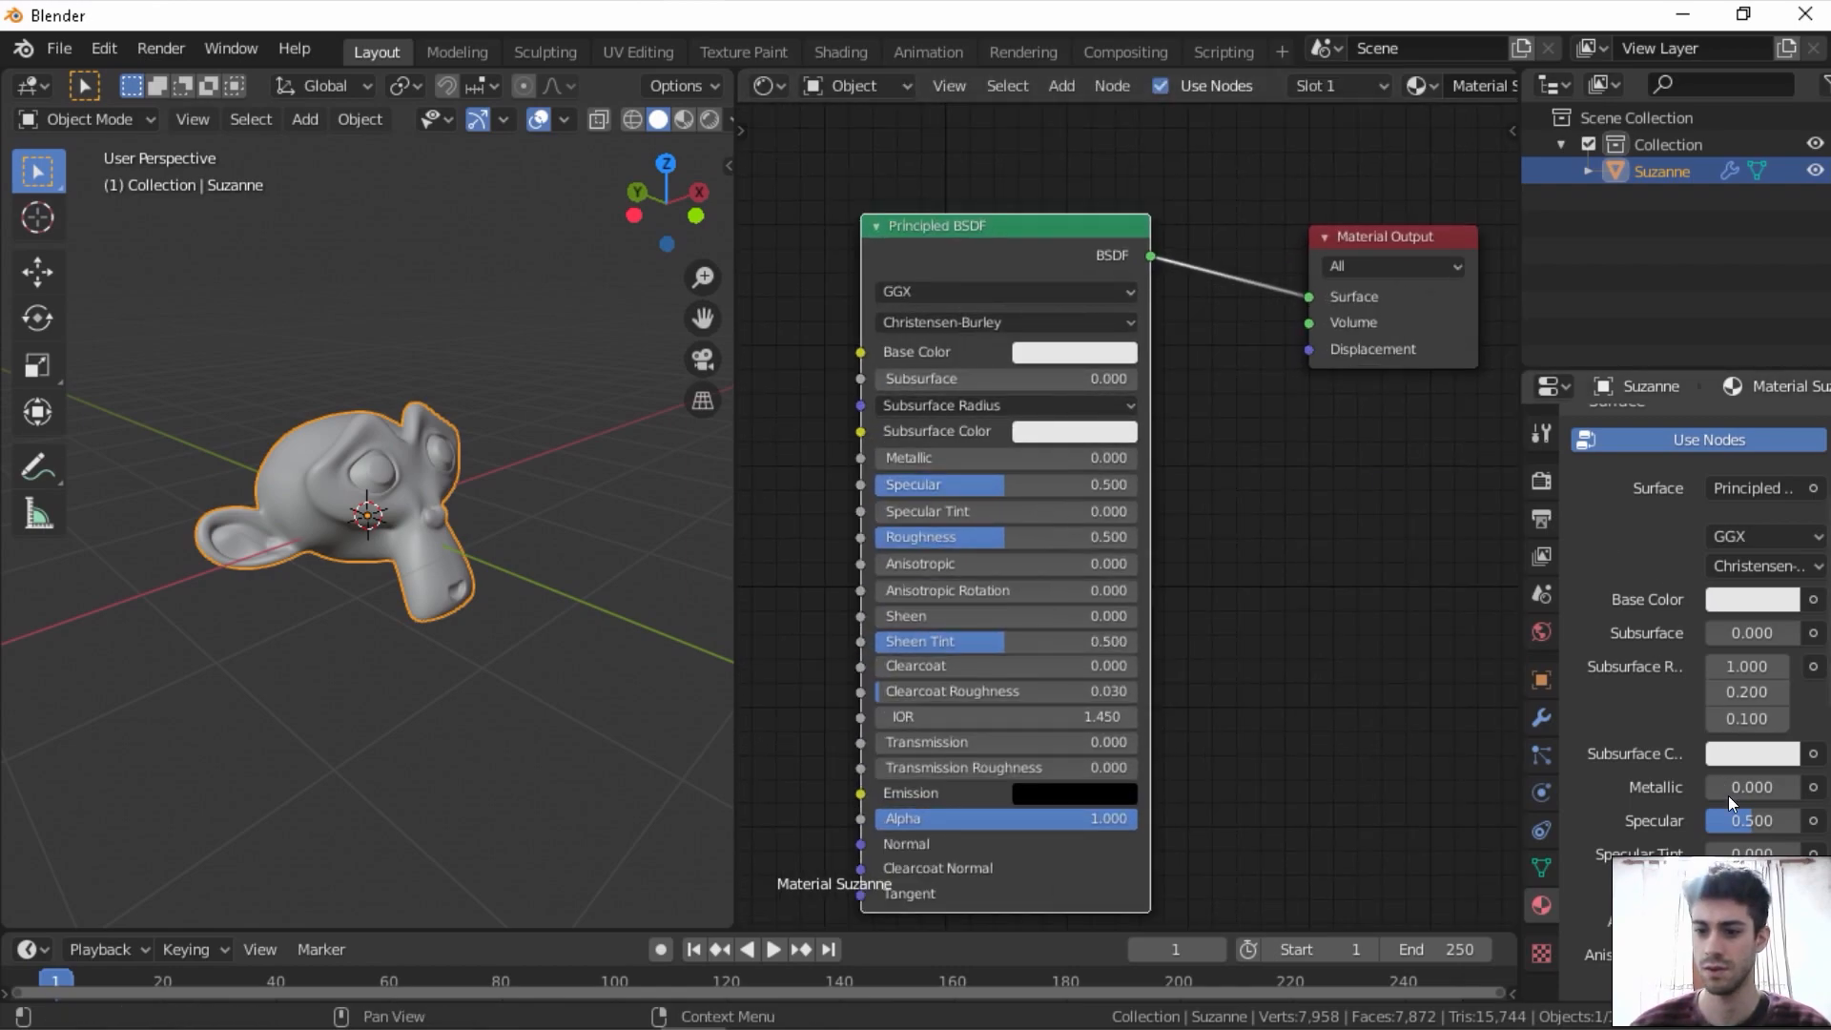
# - Collapse the Surface and Volume sections in the material properties
pyautogui.scroll(3, 1715, 744)
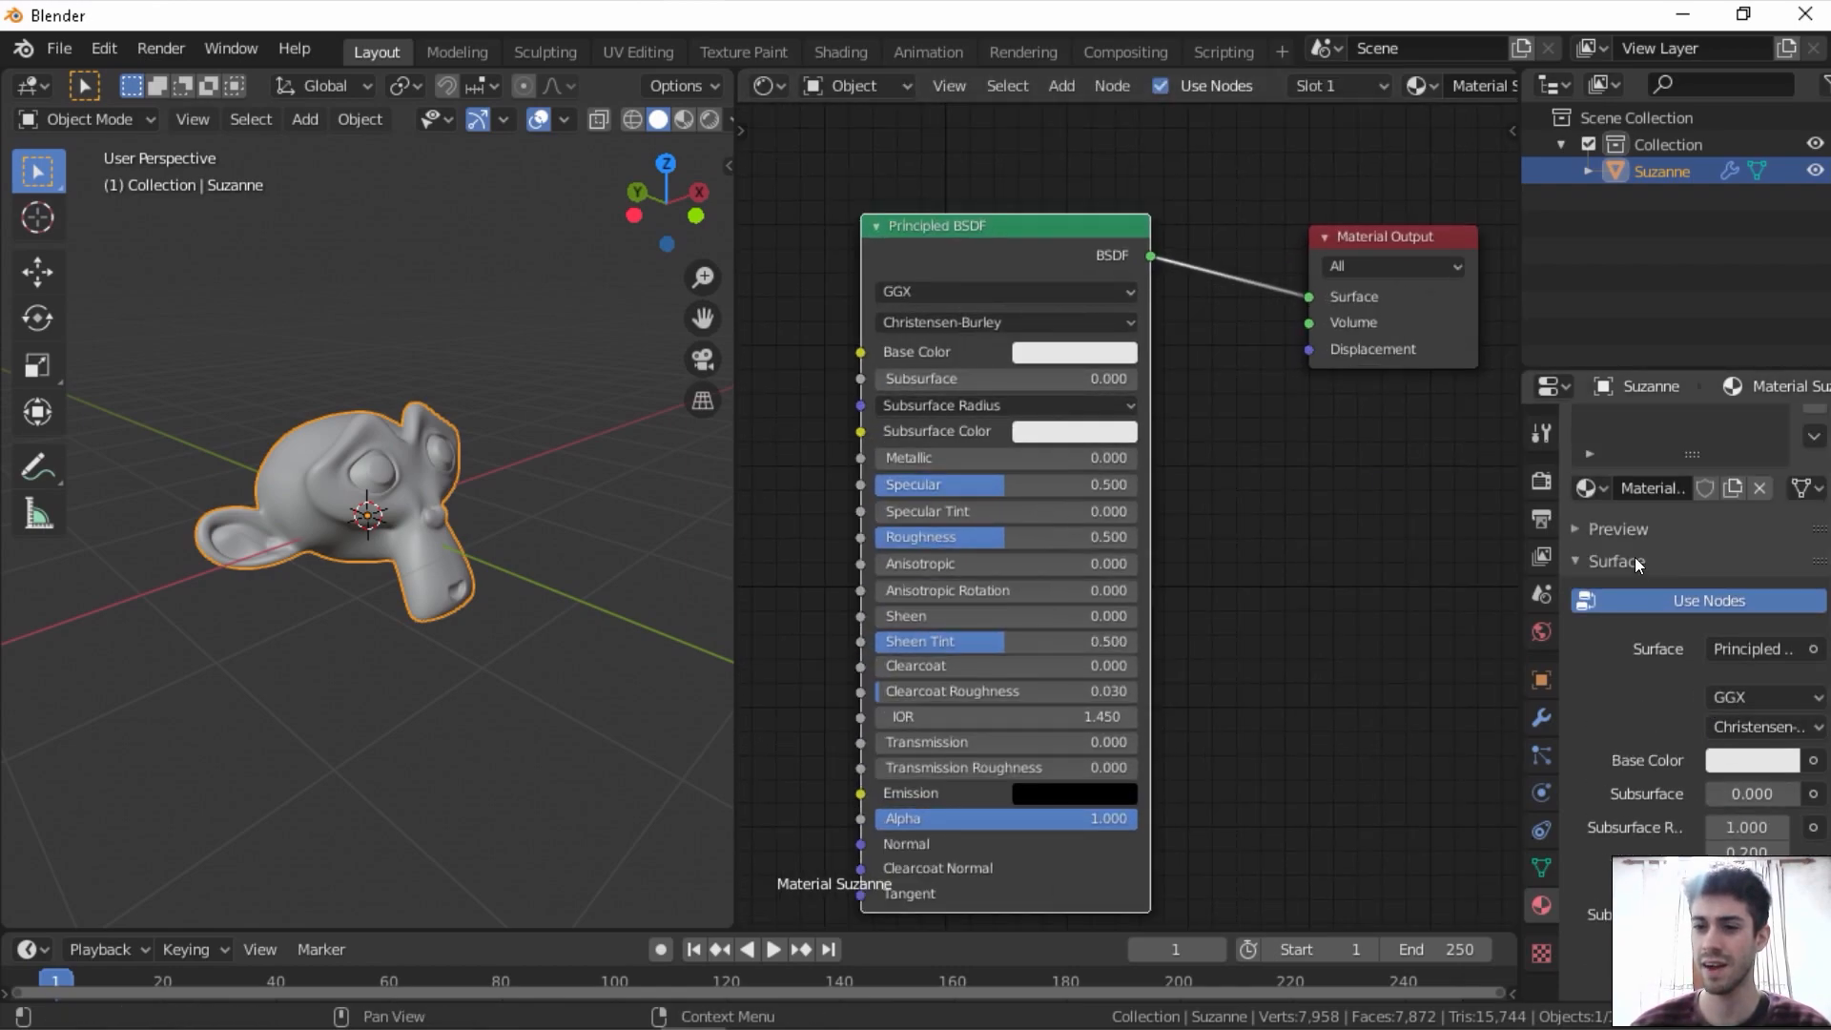
pyautogui.click(1623, 555)
pyautogui.click(1583, 635)
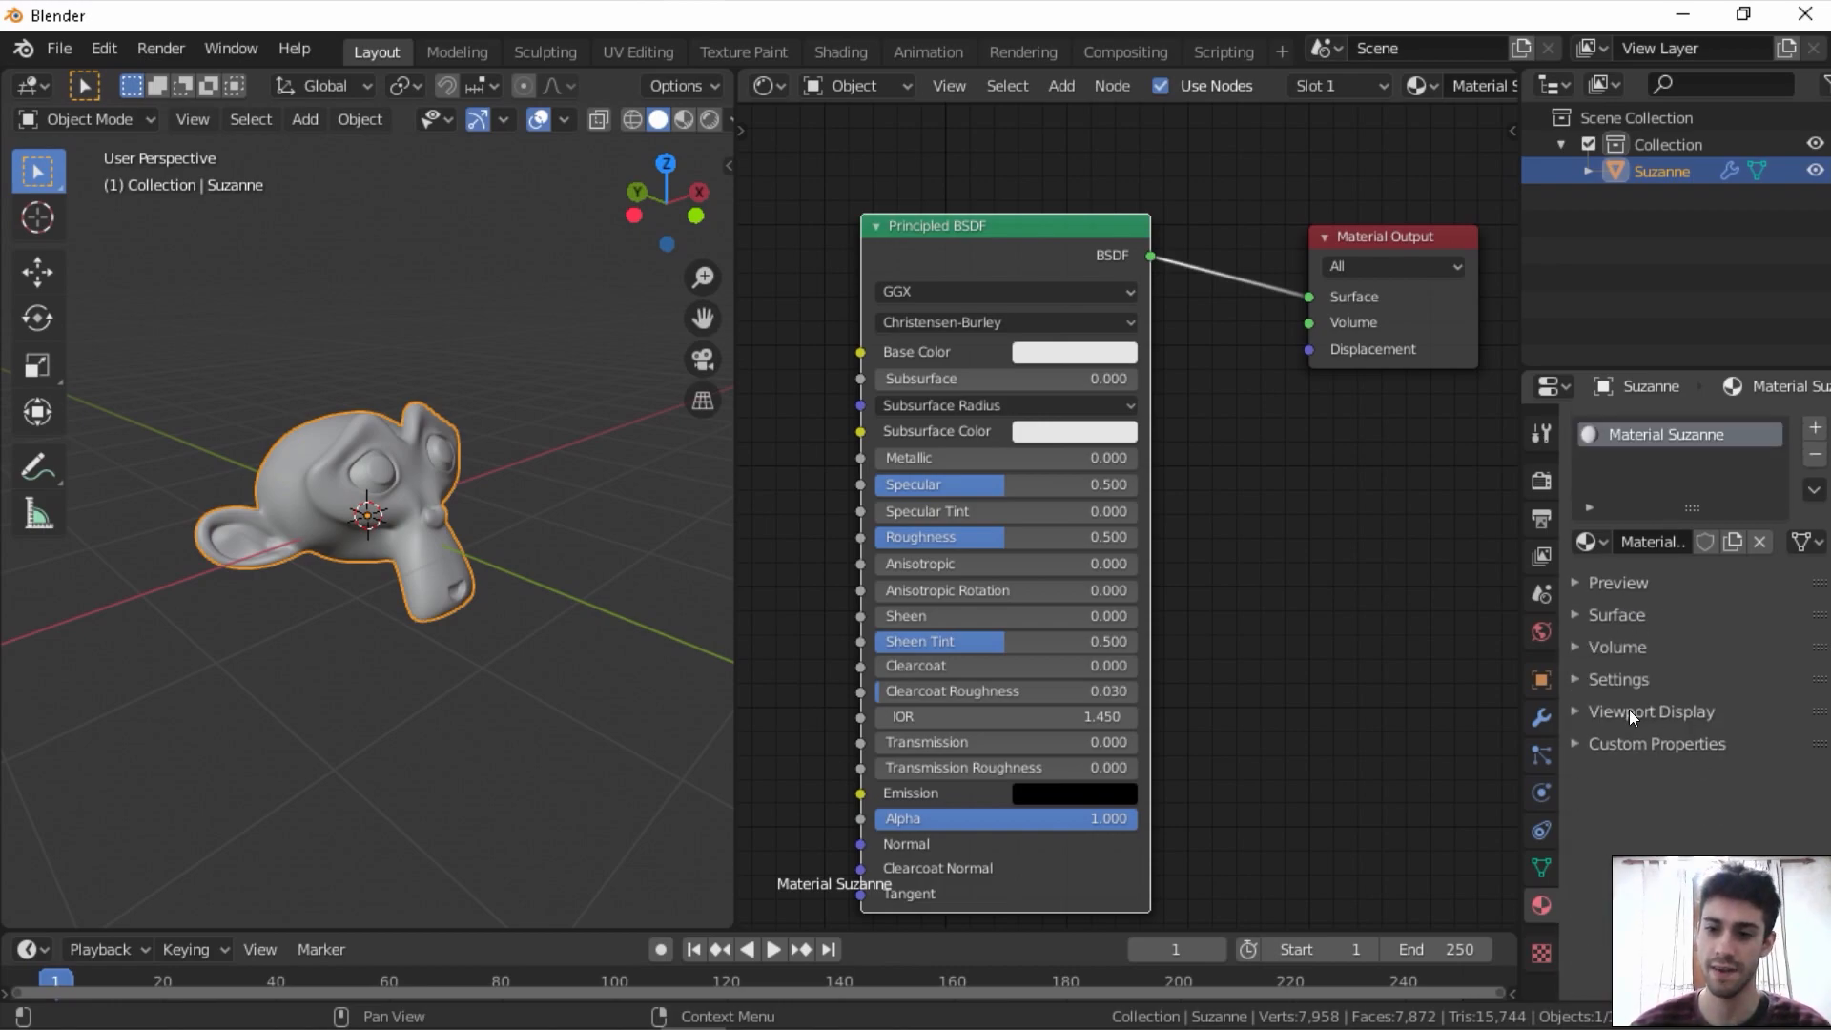
pyautogui.scroll(-2, 1034, 384)
pyautogui.scroll(2, 615, 437)
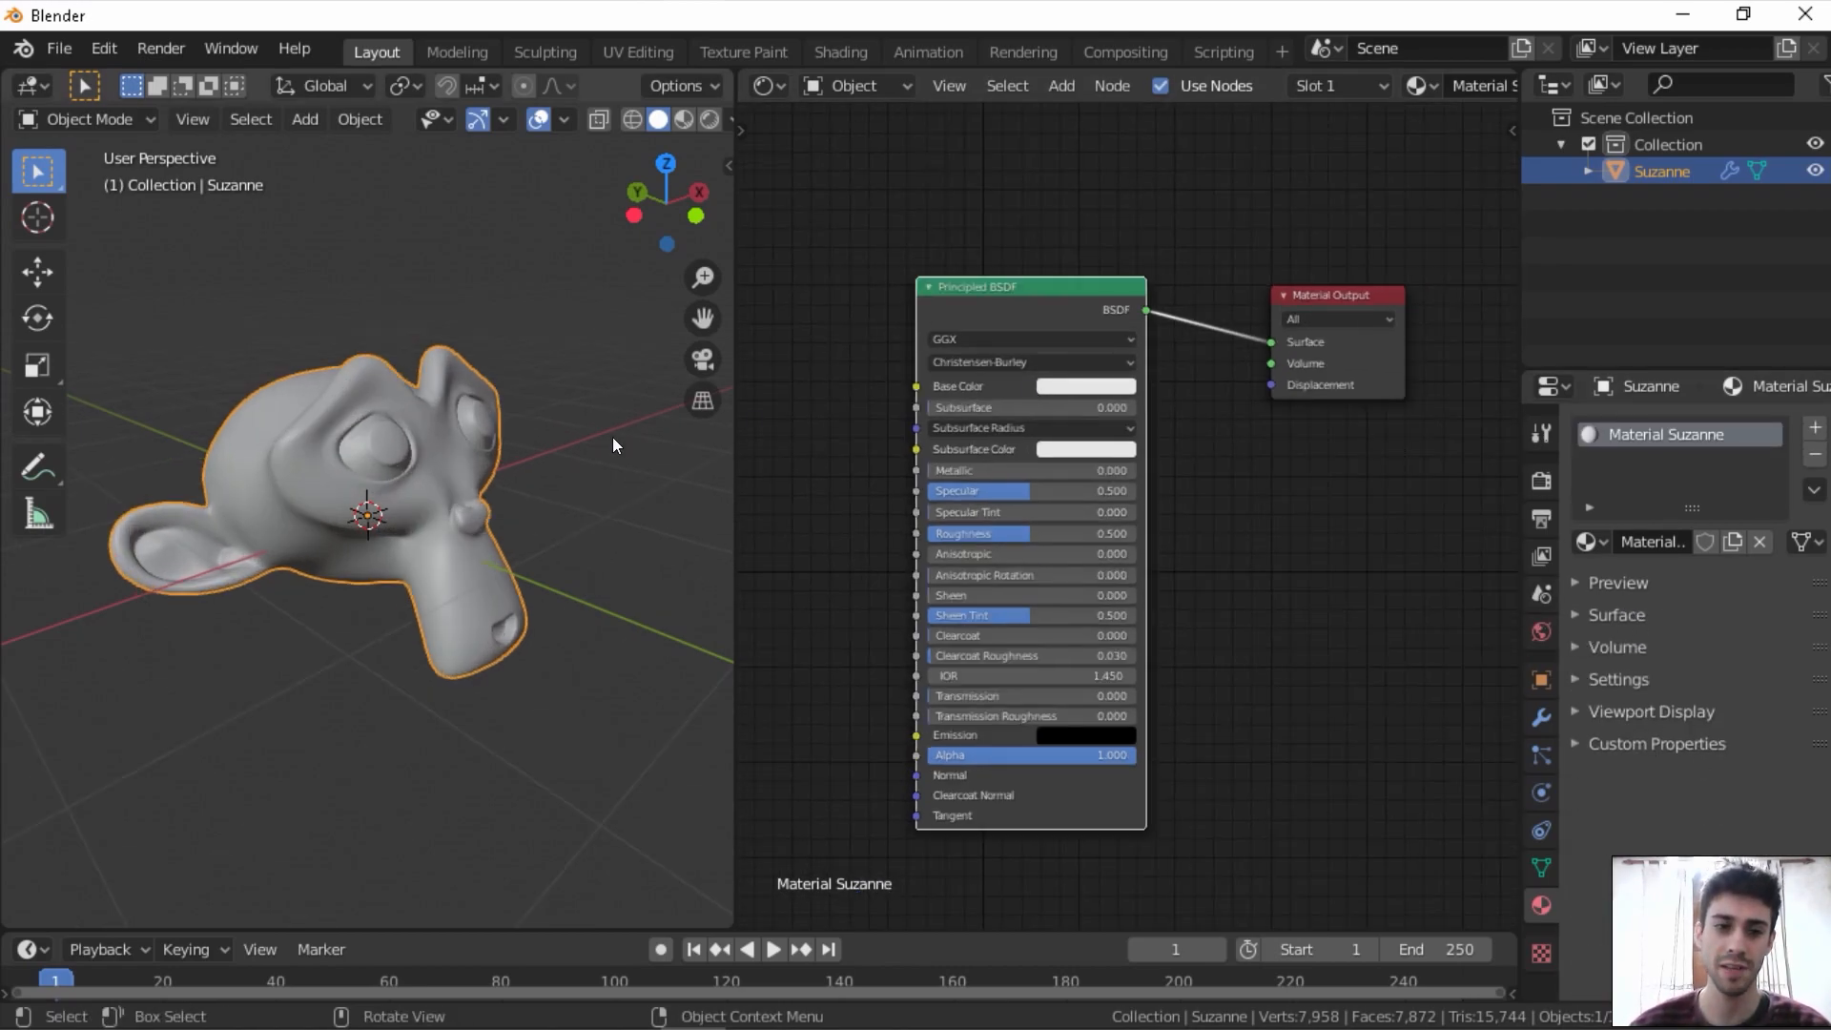
# - Deselect the monkey and compare its material in Material Preview and Rendered shading
pyautogui.click(600, 437)
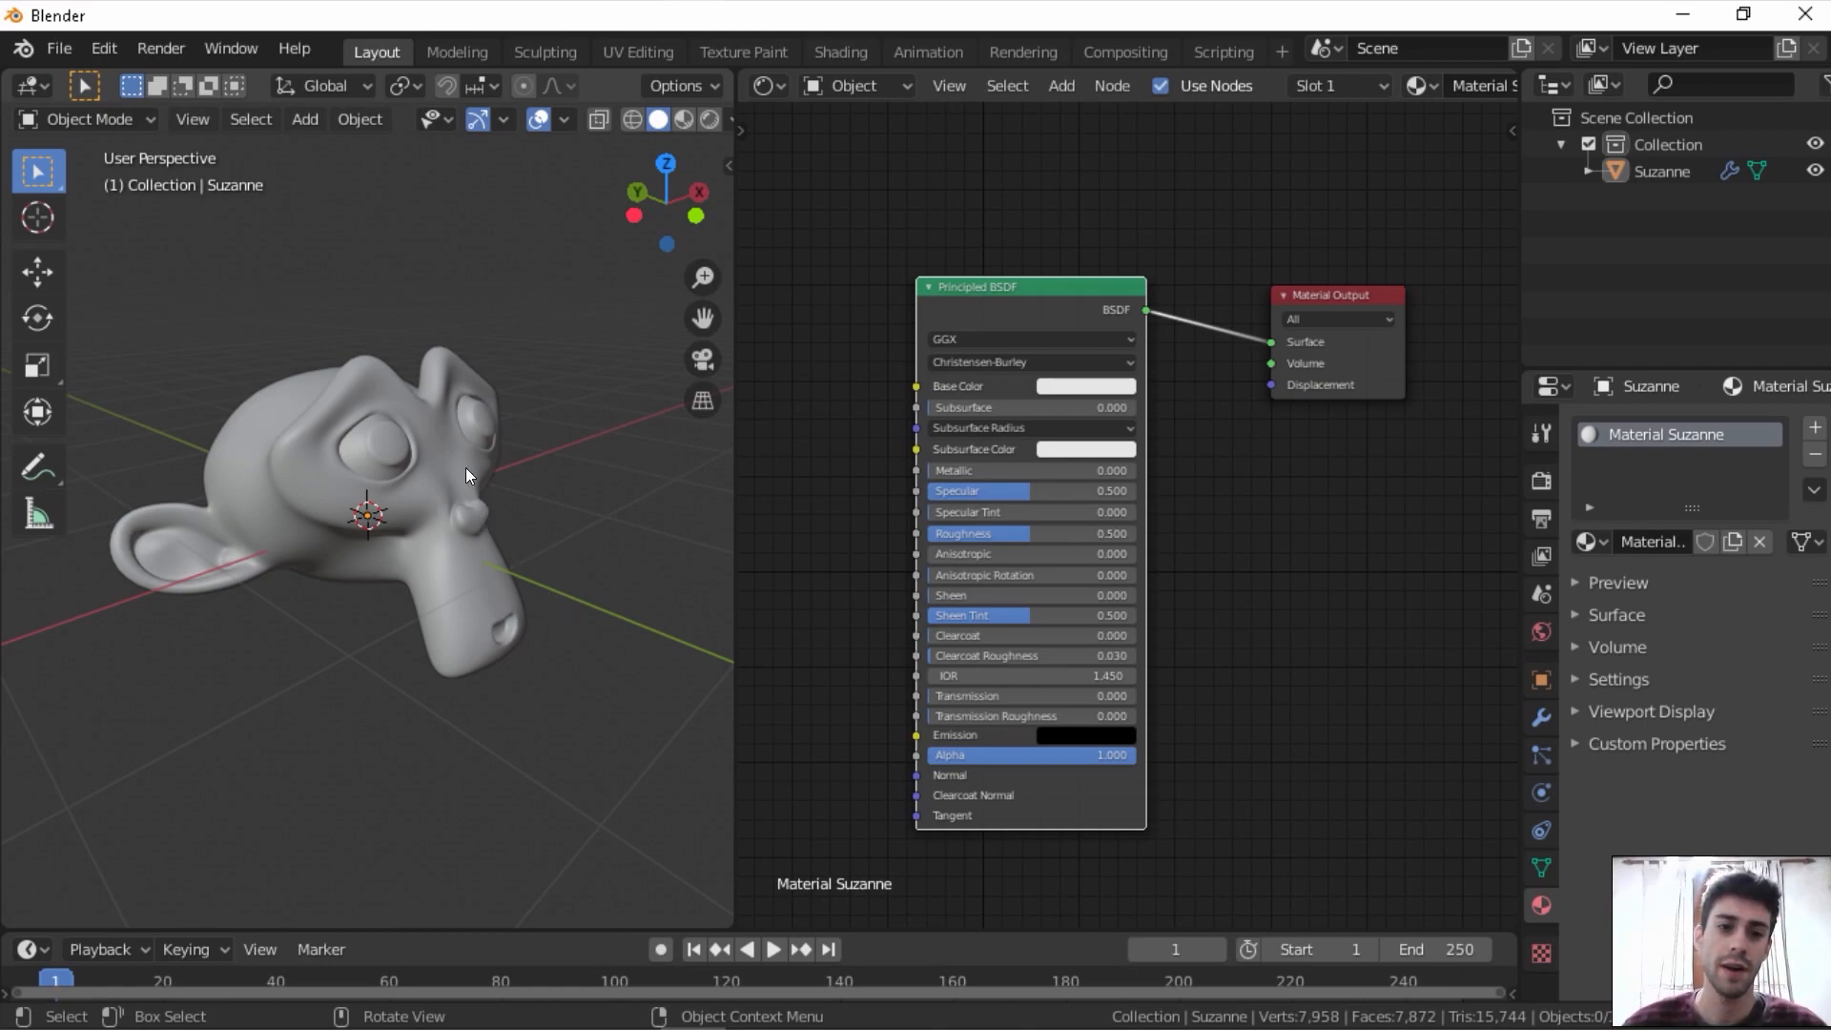
pyautogui.moveTo(423, 534); pyautogui.dragTo(300, 503, button='middle')
pyautogui.press('z')
pyautogui.click(445, 587)
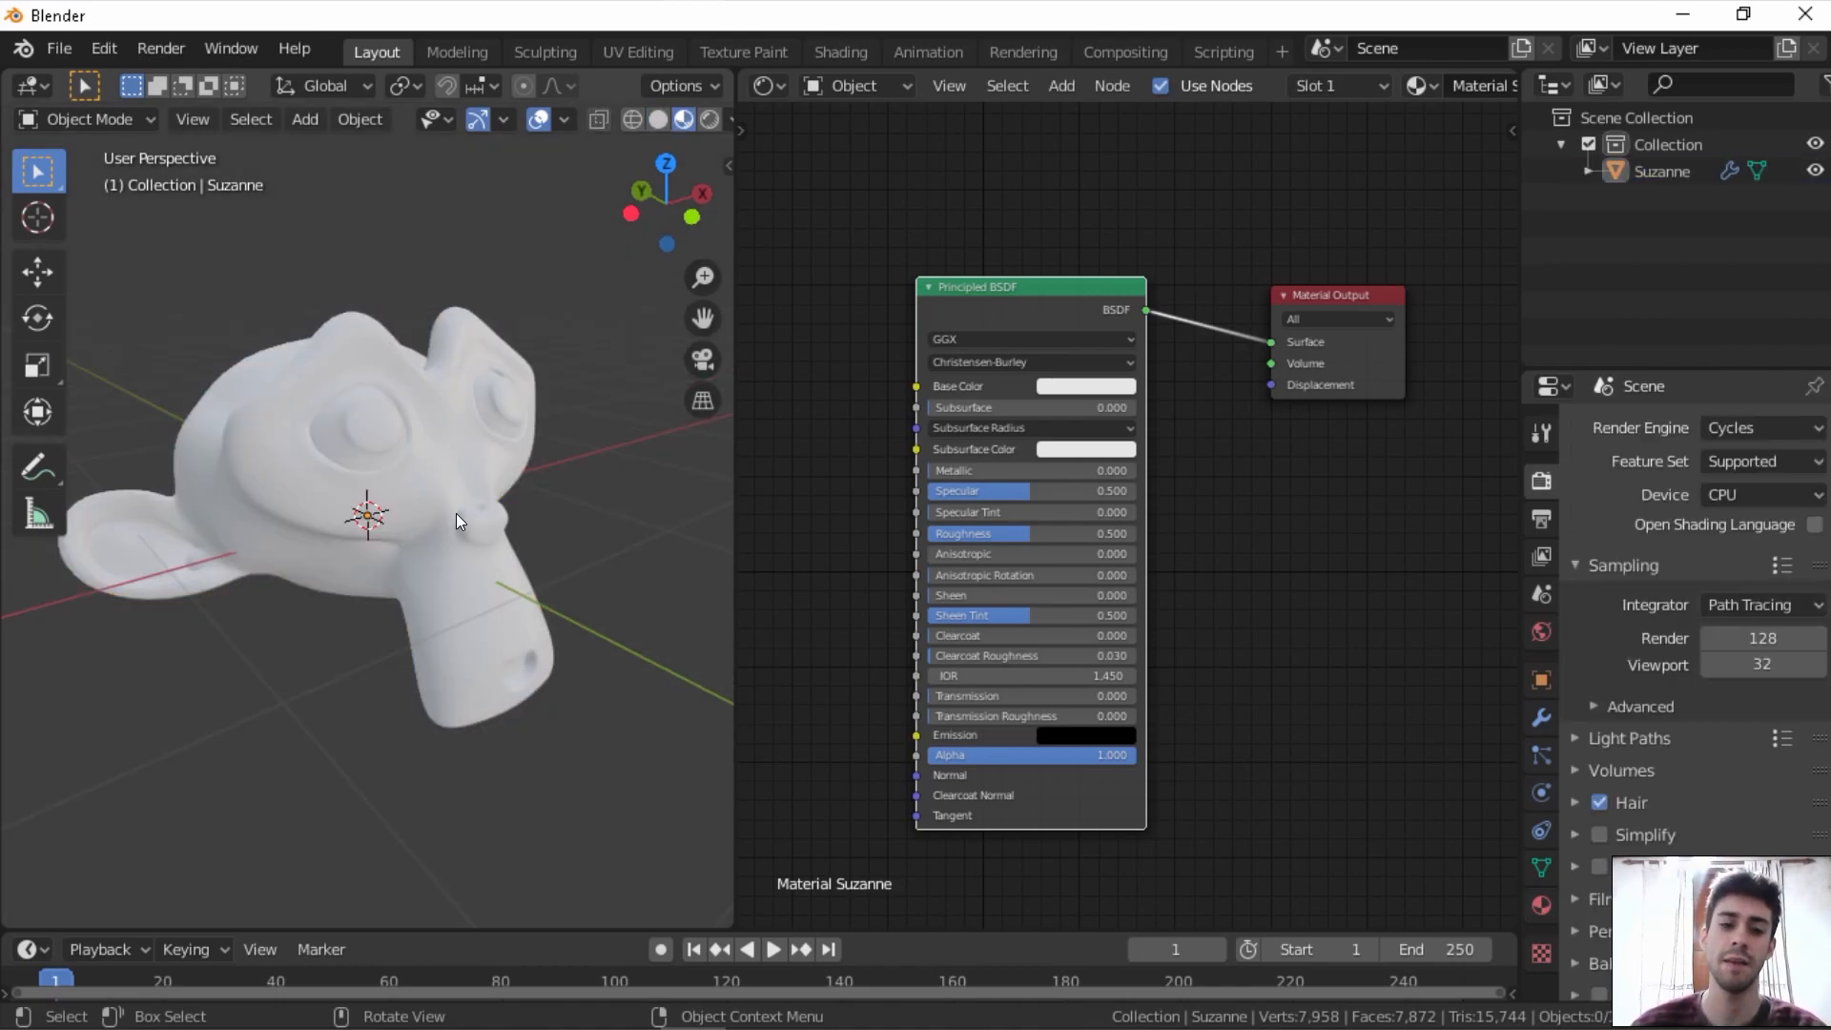
pyautogui.press('z')
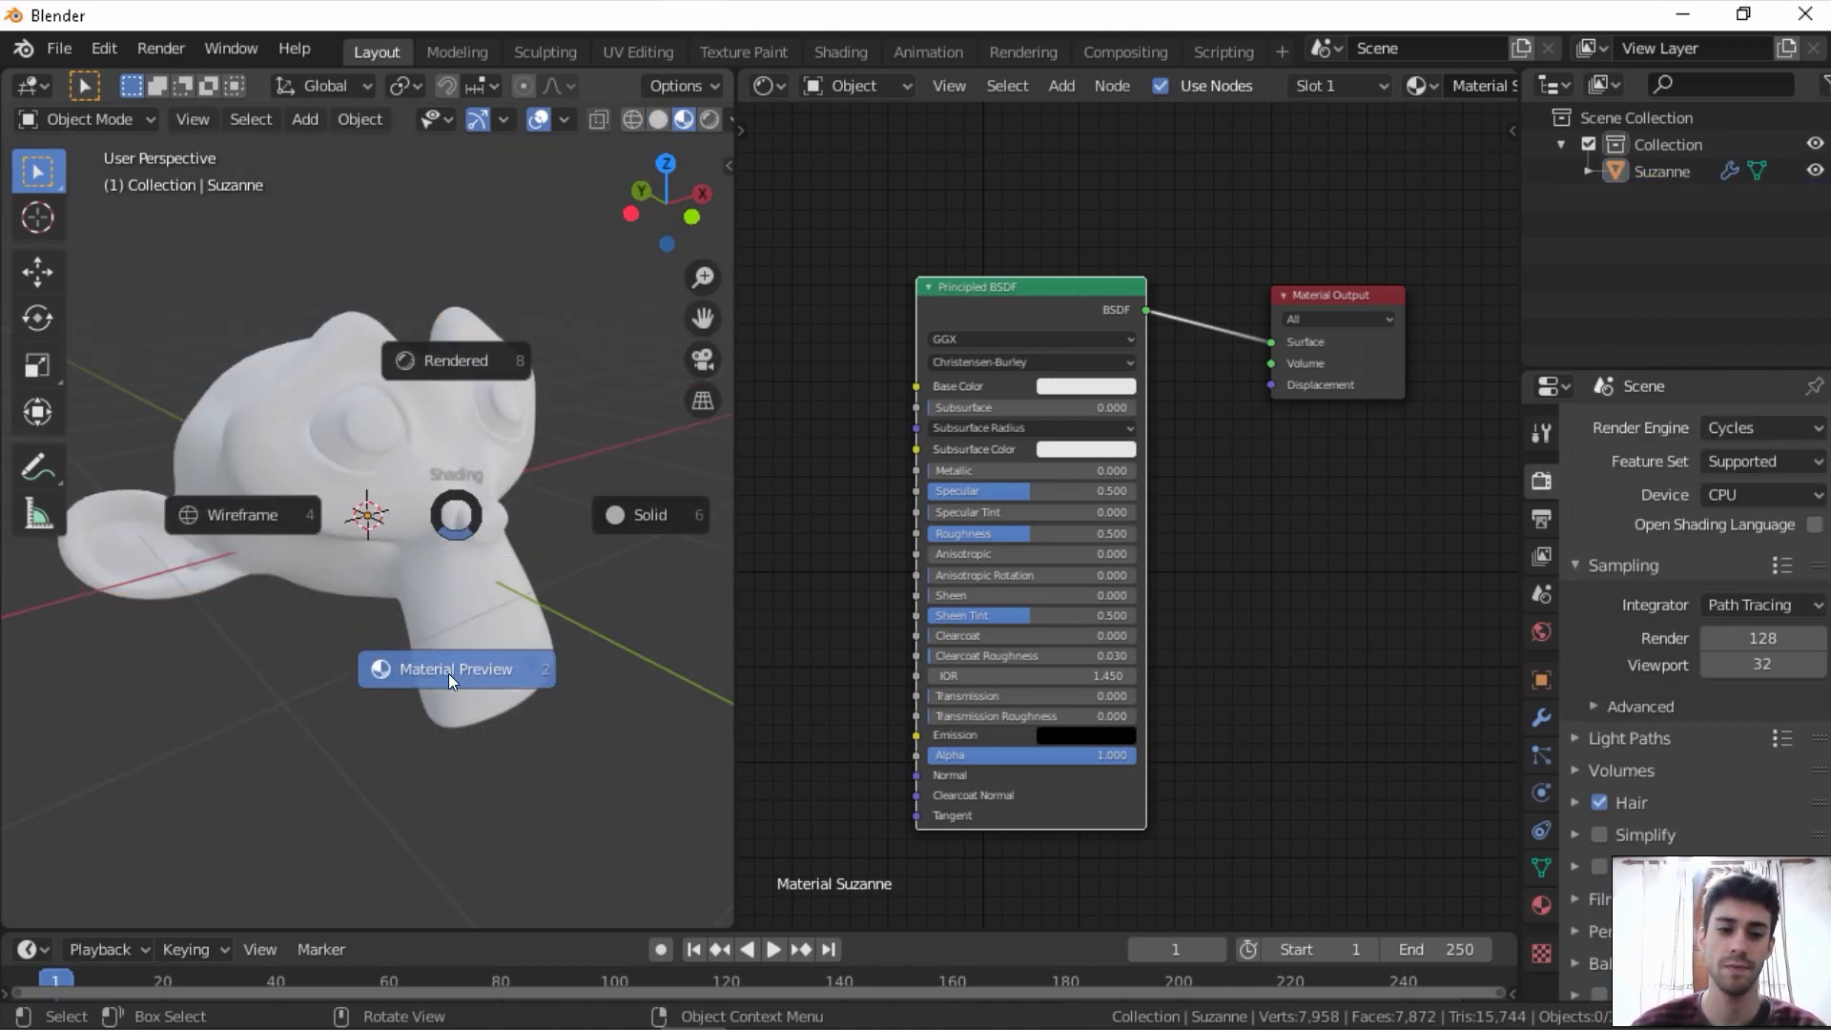
pyautogui.click(485, 361)
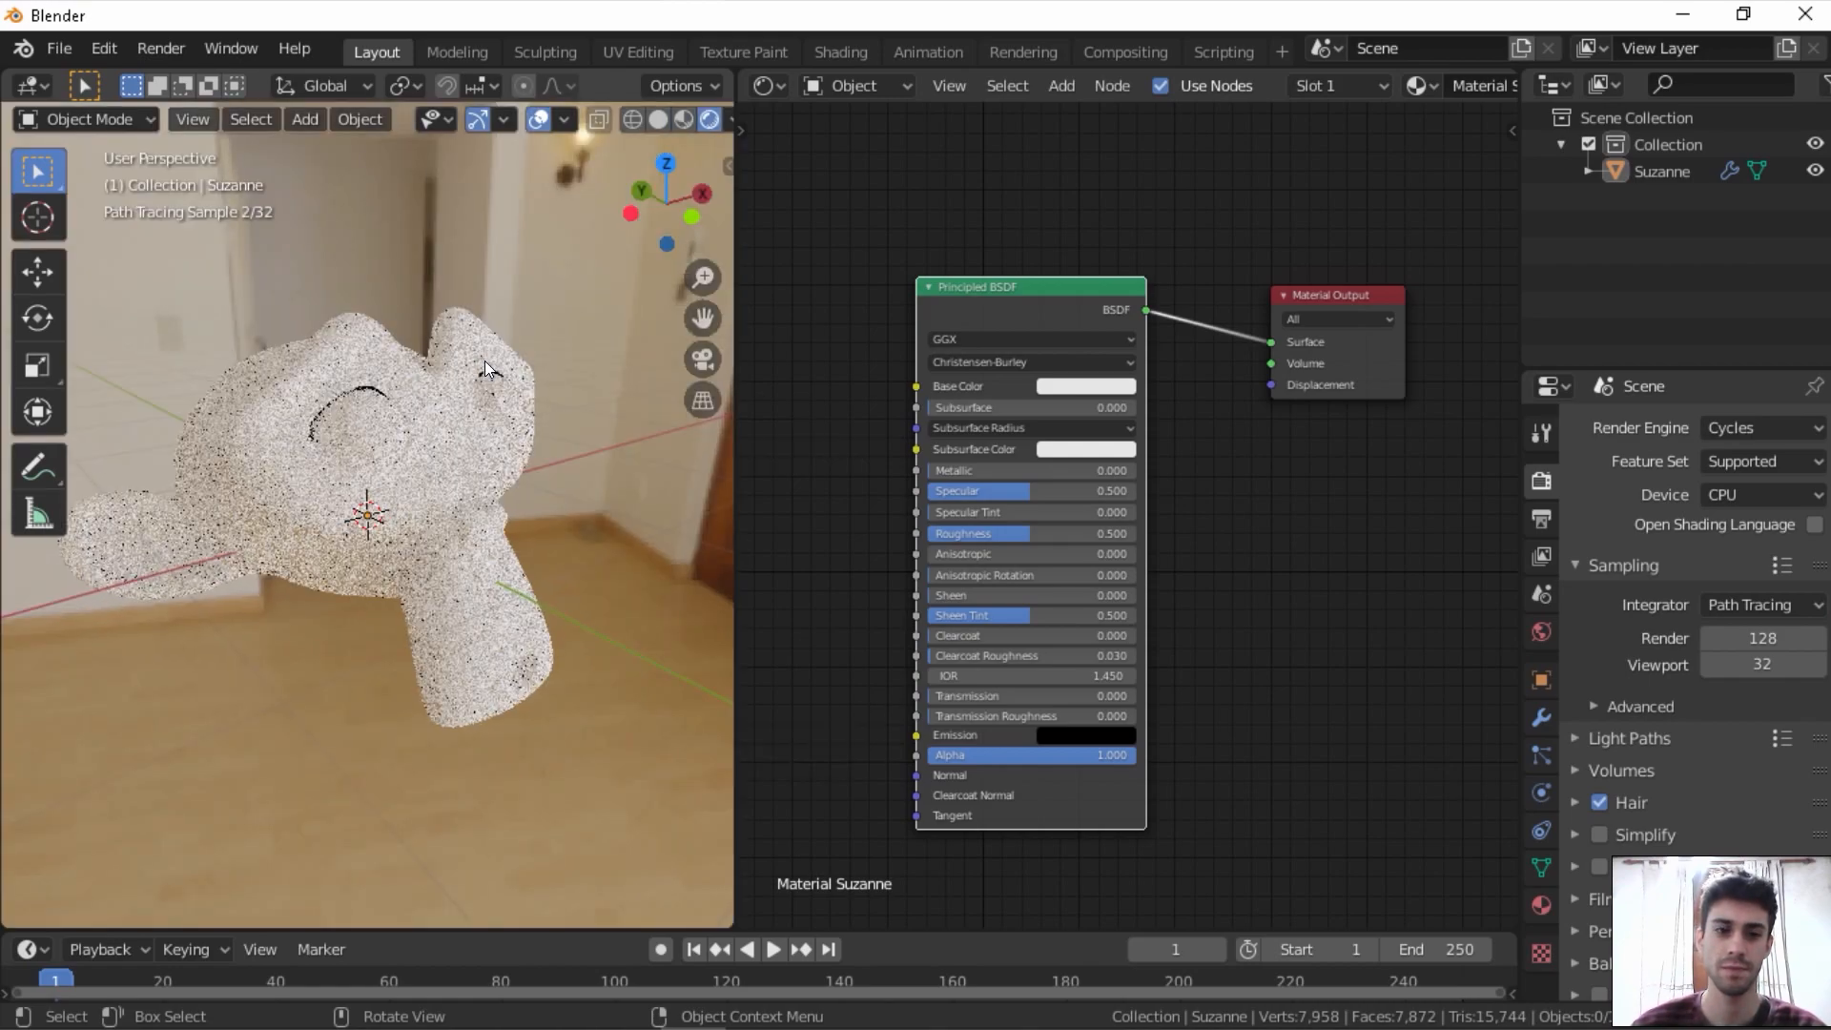
# - Delete the Principled BSDF node from the monkey's material and return the 3D viewport to Solid shading
pyautogui.click(433, 438)
pyautogui.moveTo(965, 296); pyautogui.dragTo(963, 288)
pyautogui.scroll(-3, 963, 288)
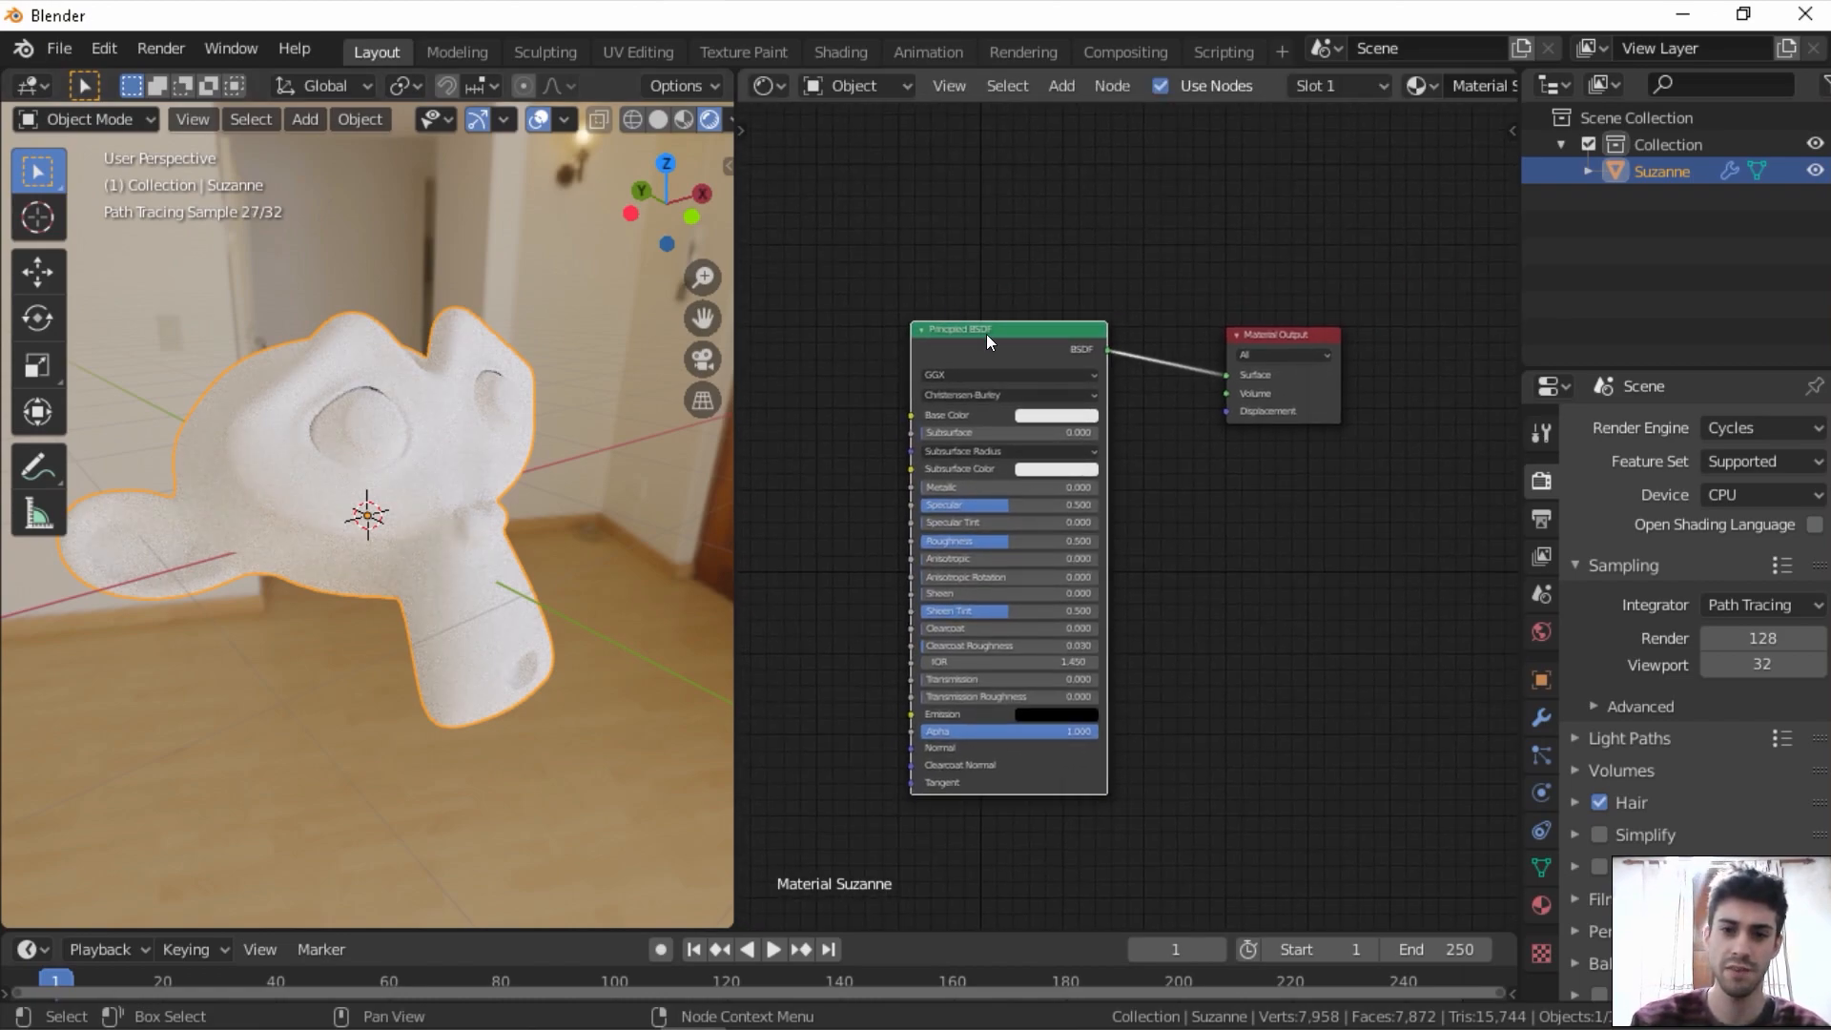
pyautogui.press('x')
pyautogui.press('z')
pyautogui.press('6')
pyautogui.hotkey('alt', 'a')
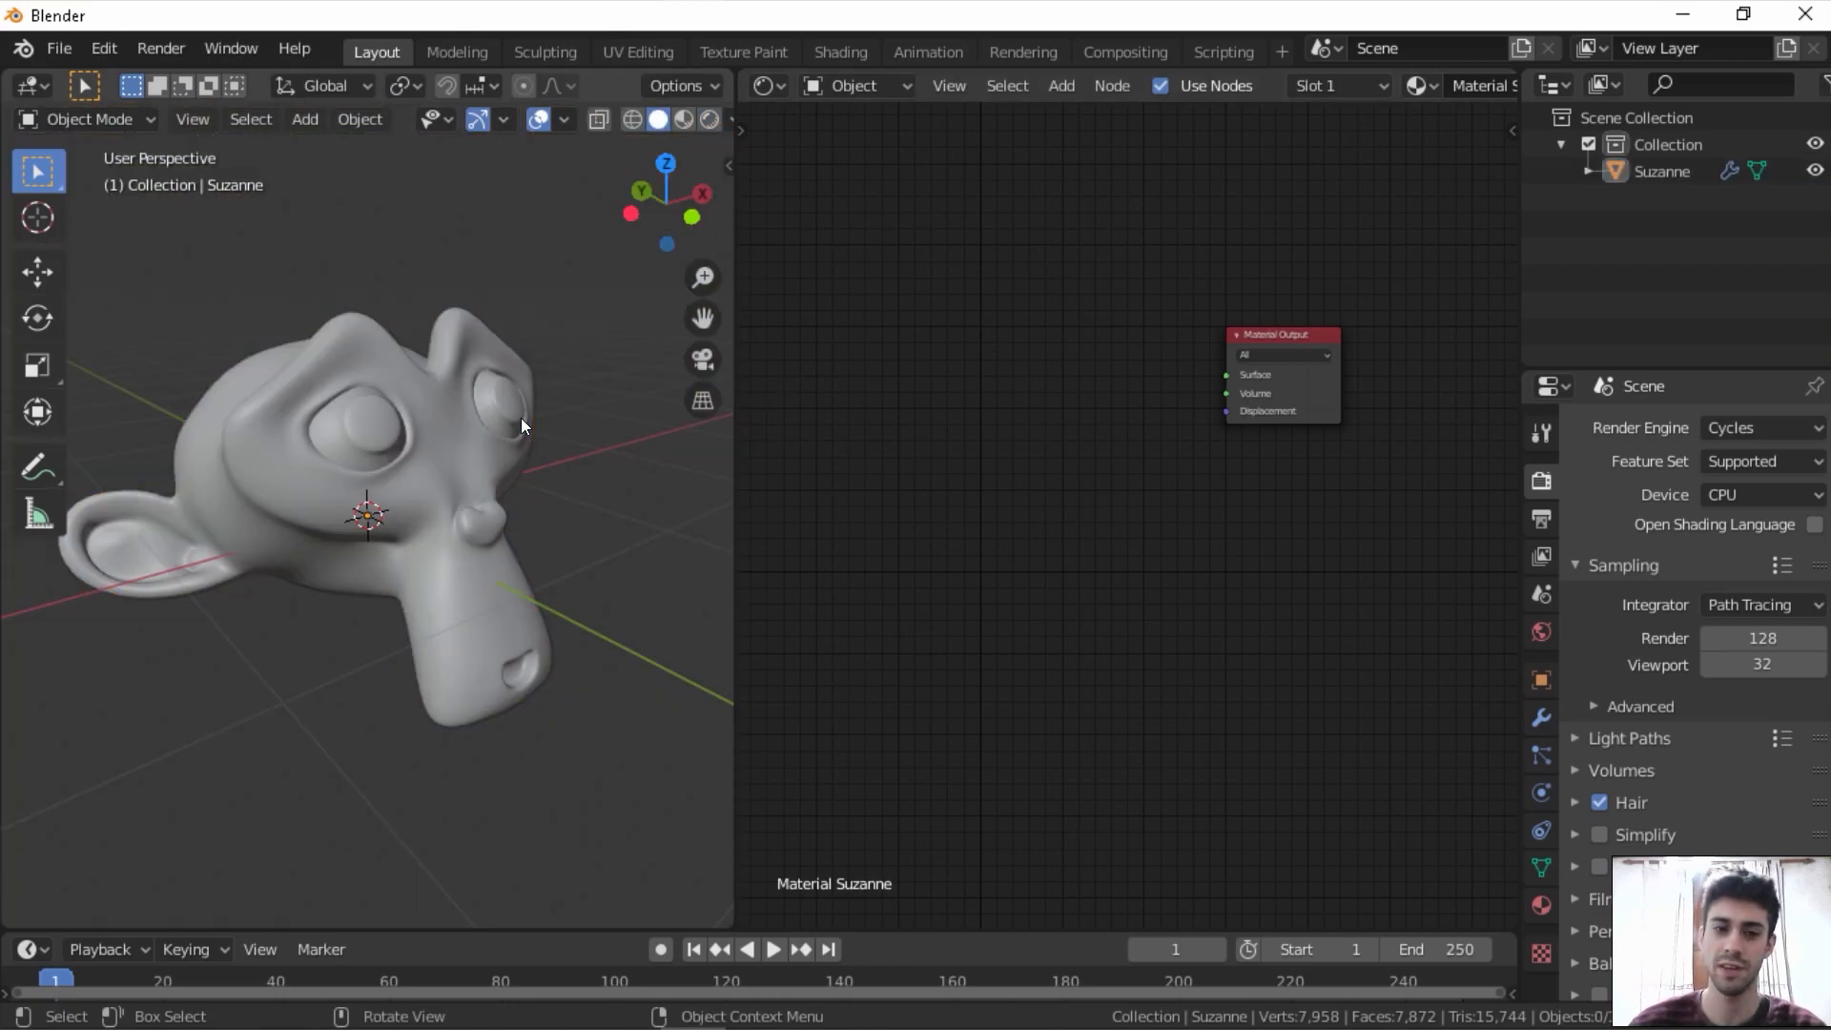
# - Reposition the Material Output node to leave free space in front of it for new shader nodes
pyautogui.scroll(2, 992, 435)
pyautogui.moveTo(1020, 431); pyautogui.dragTo(982, 523, button='middle')
pyautogui.scroll(2, 990, 521)
pyautogui.scroll(1, 992, 521)
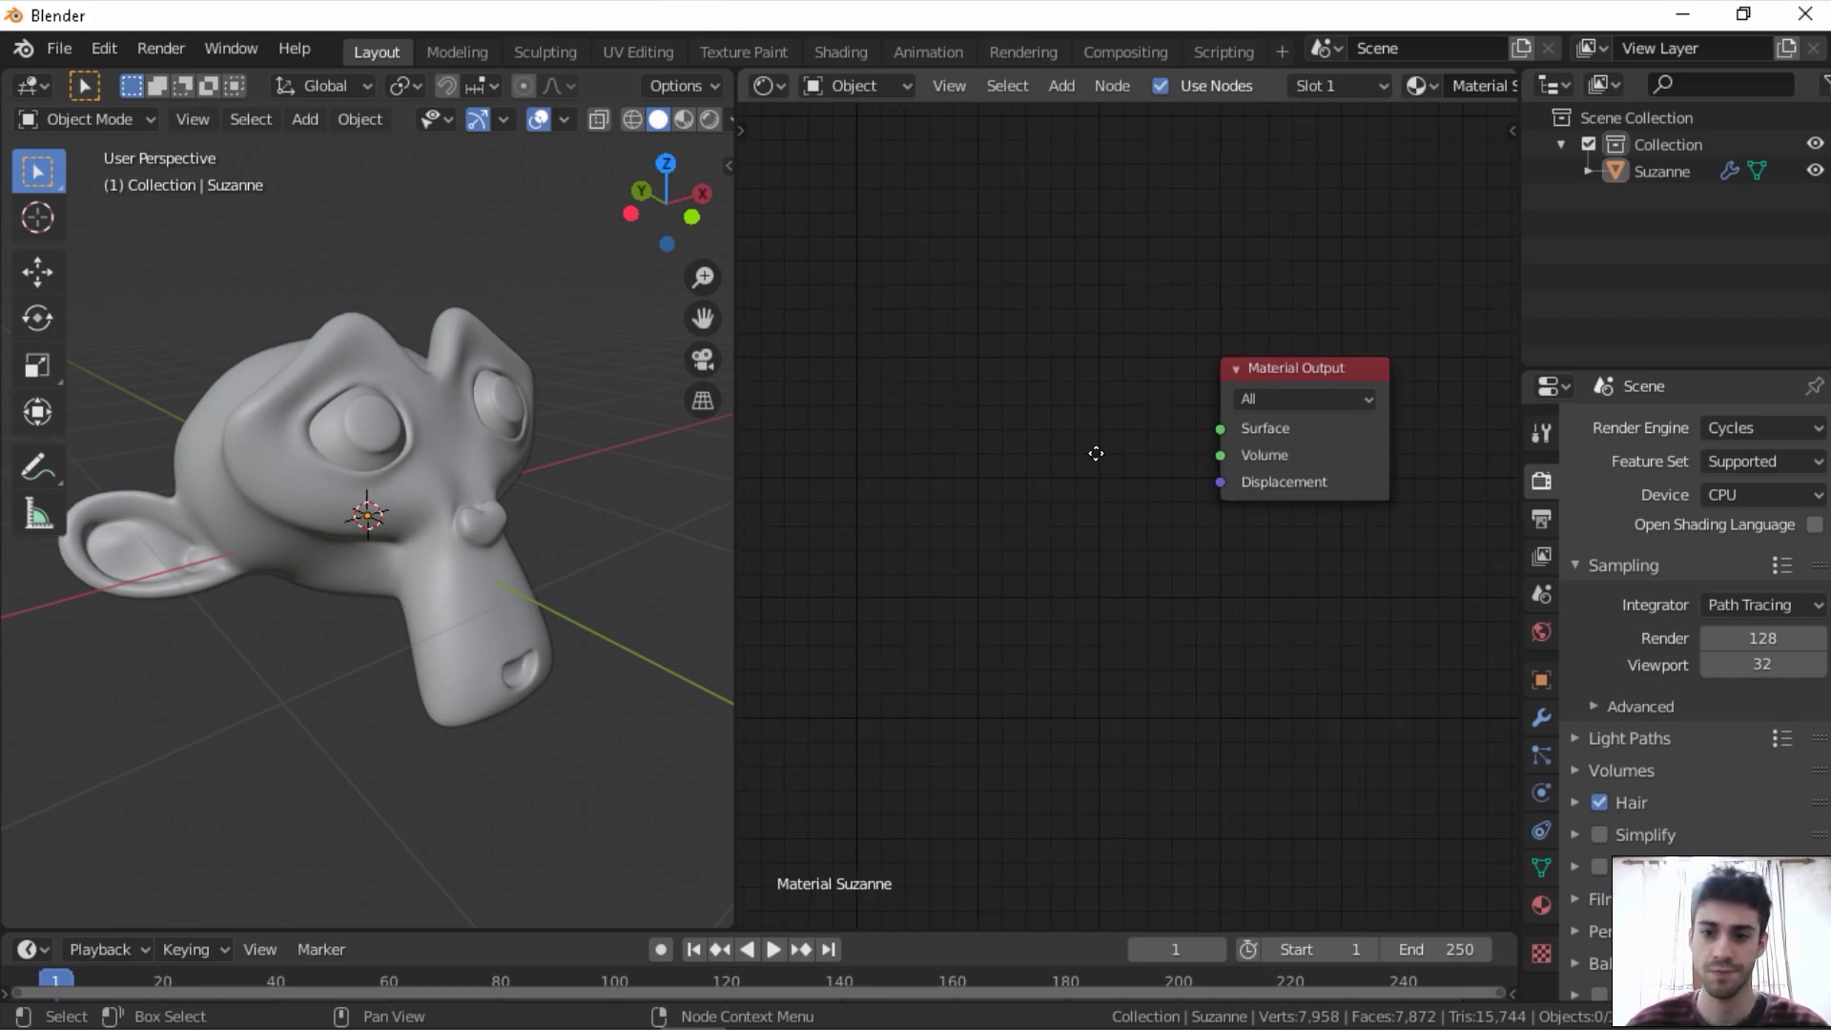
pyautogui.moveTo(1098, 456); pyautogui.dragTo(972, 534, button='middle')
pyautogui.scroll(3, 973, 534)
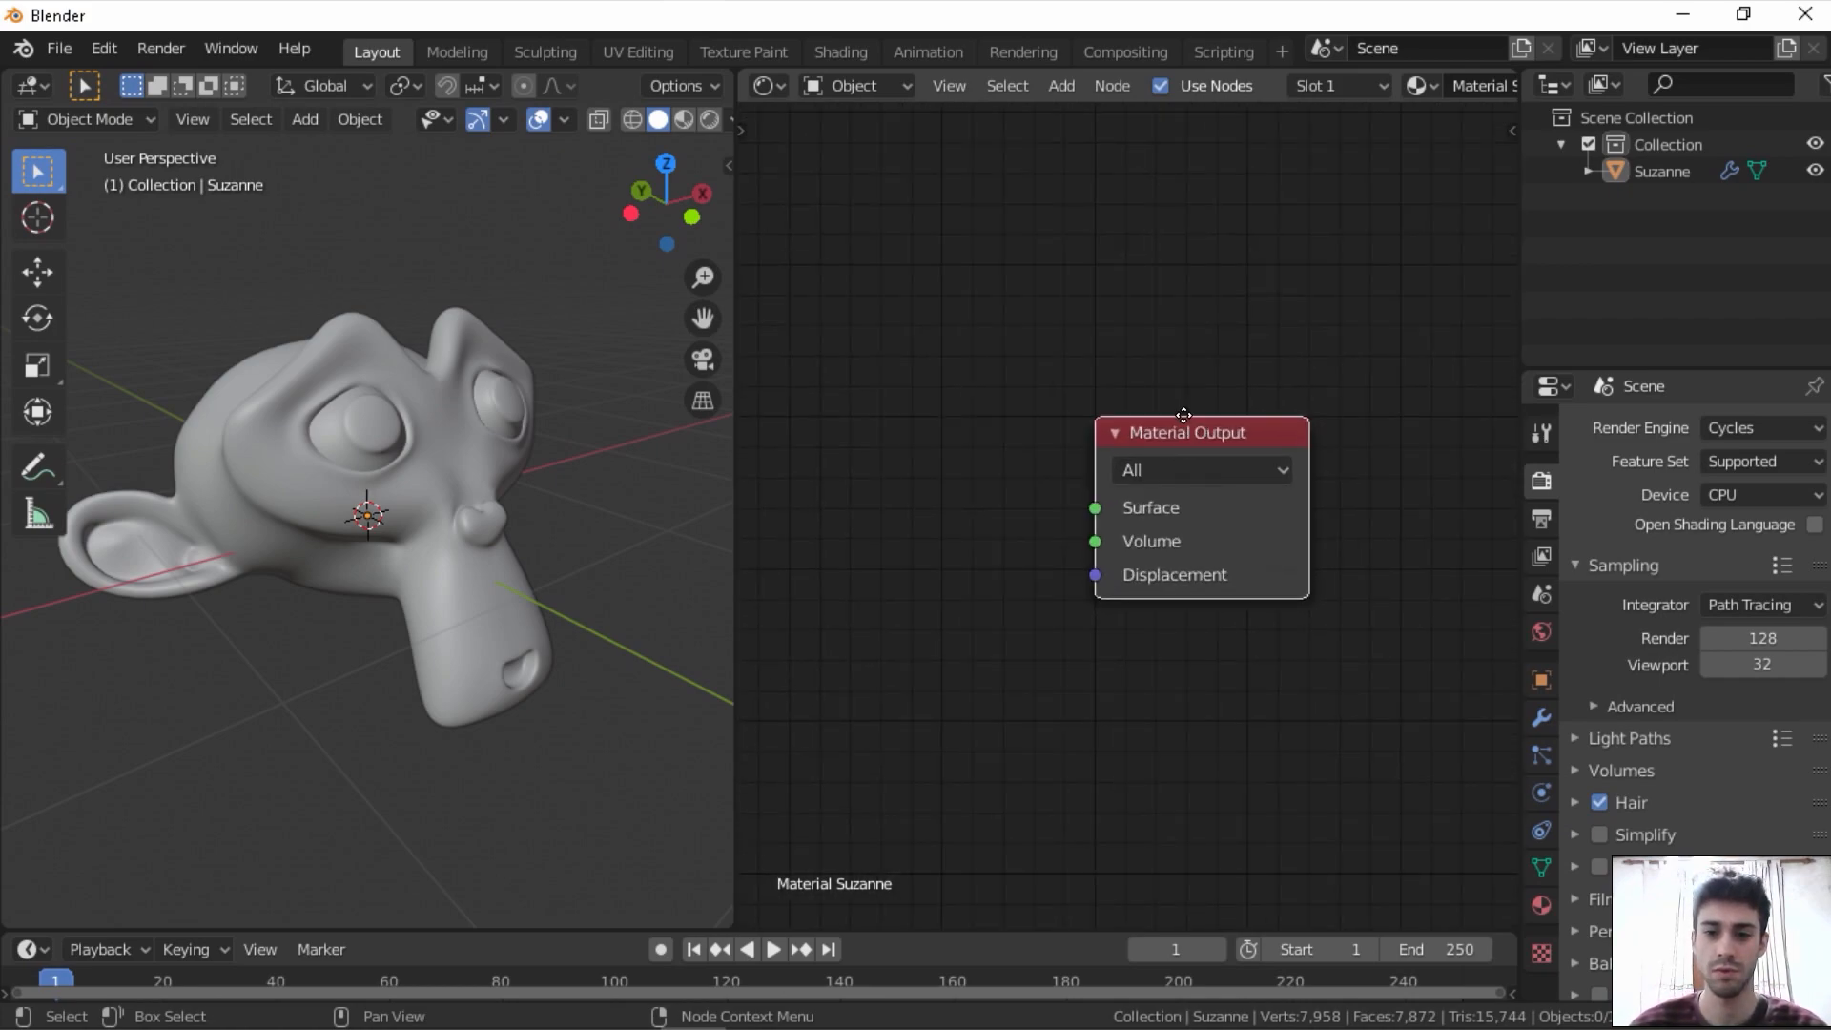
pyautogui.scroll(-2, 1186, 405)
pyautogui.moveTo(1186, 404); pyautogui.dragTo(1238, 408, button='middle')
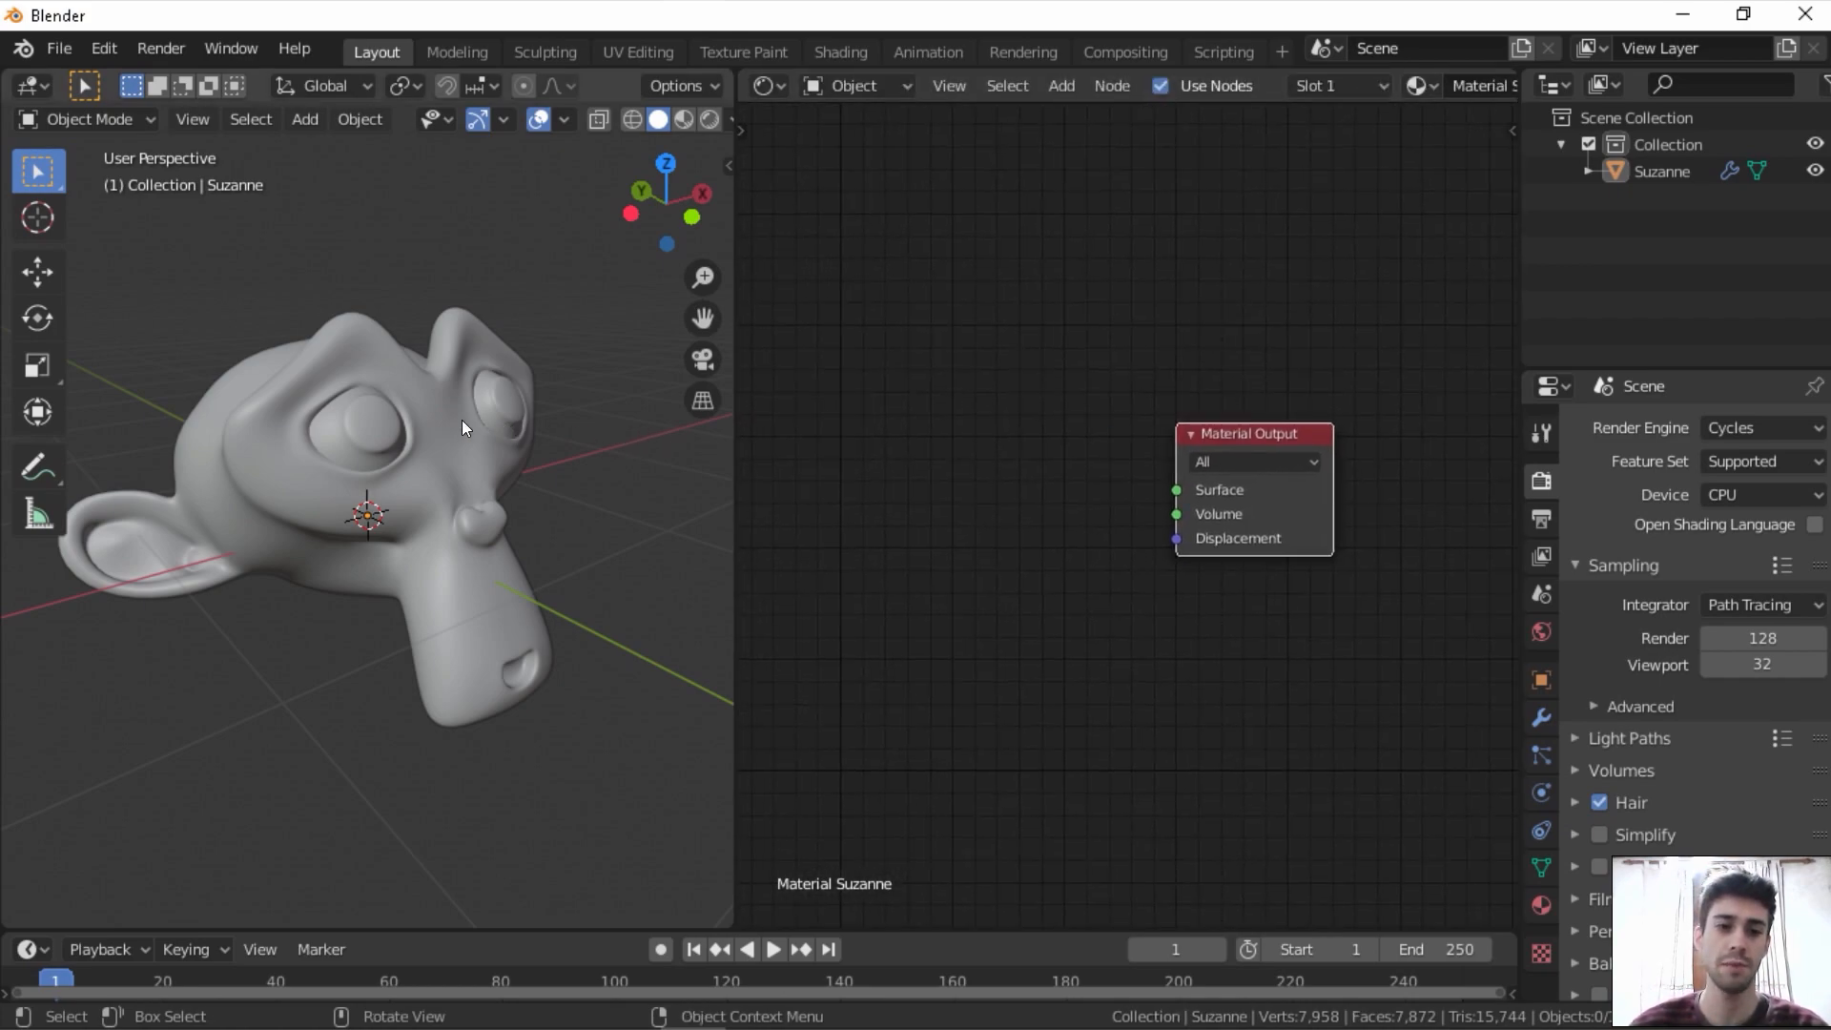
pyautogui.click(461, 366)
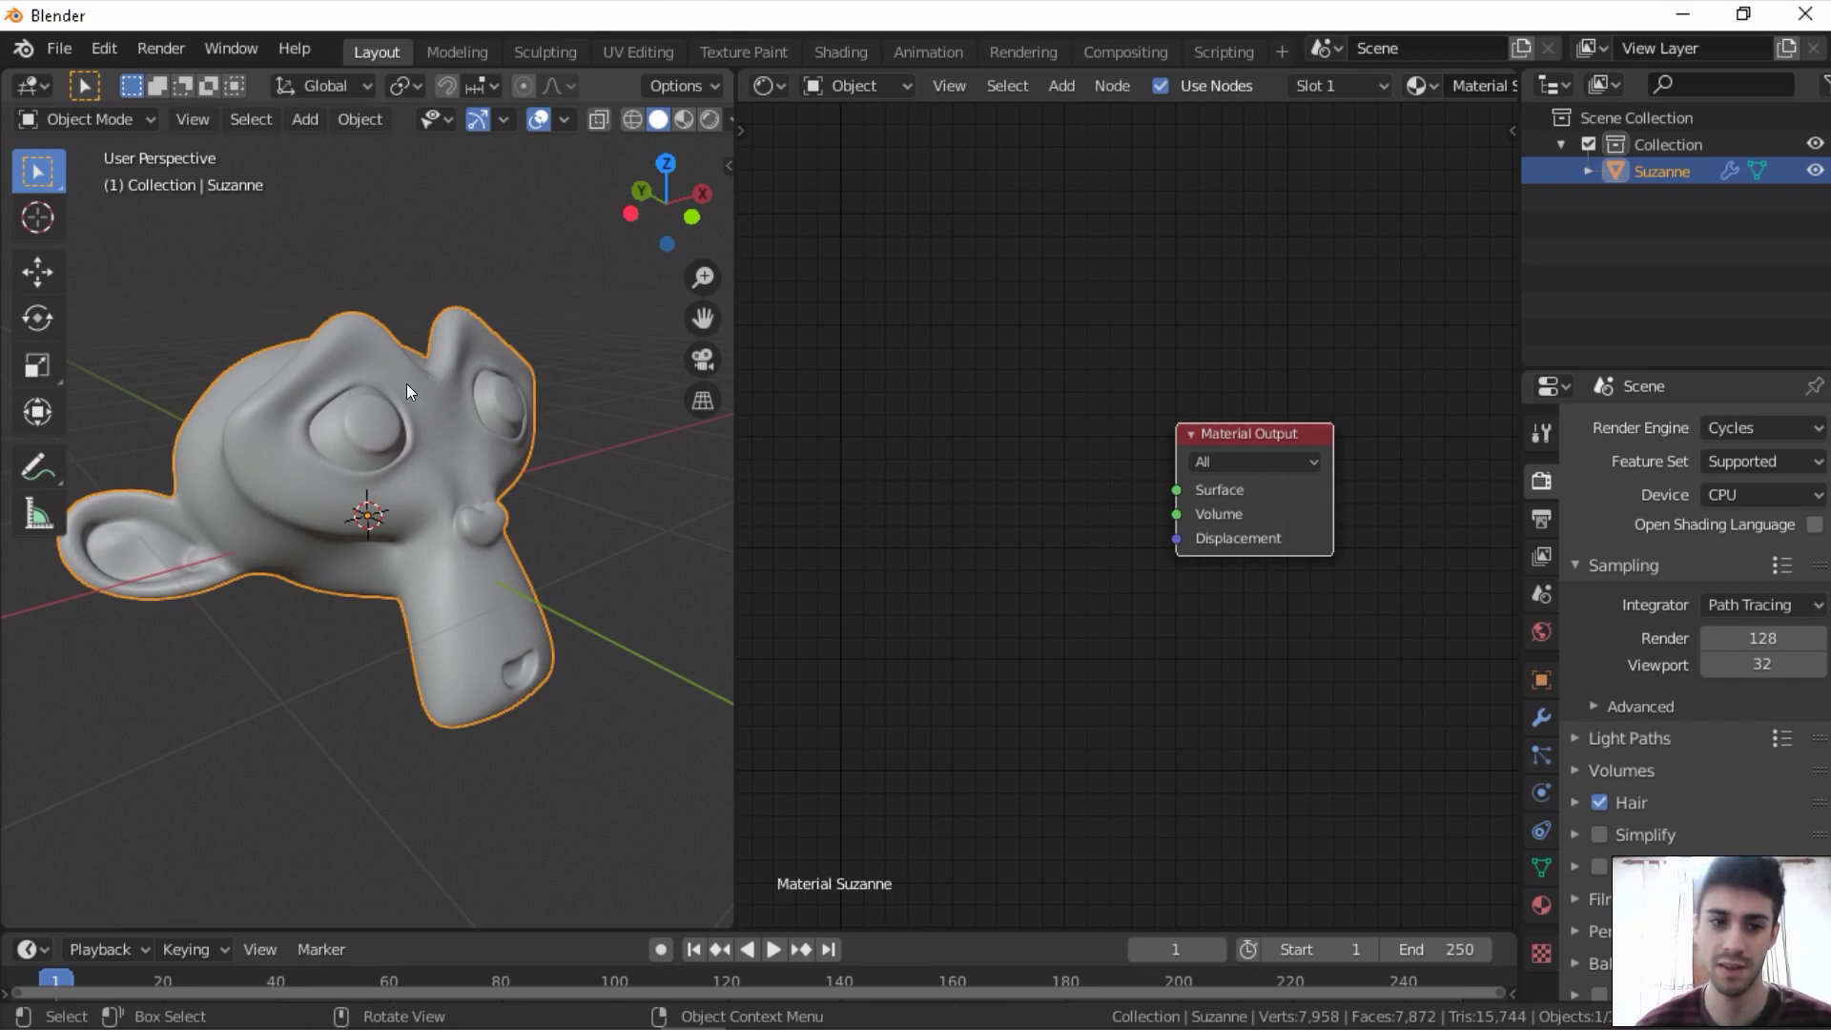
pyautogui.scroll(1, 1239, 434)
pyautogui.moveTo(1214, 456); pyautogui.dragTo(1090, 401)
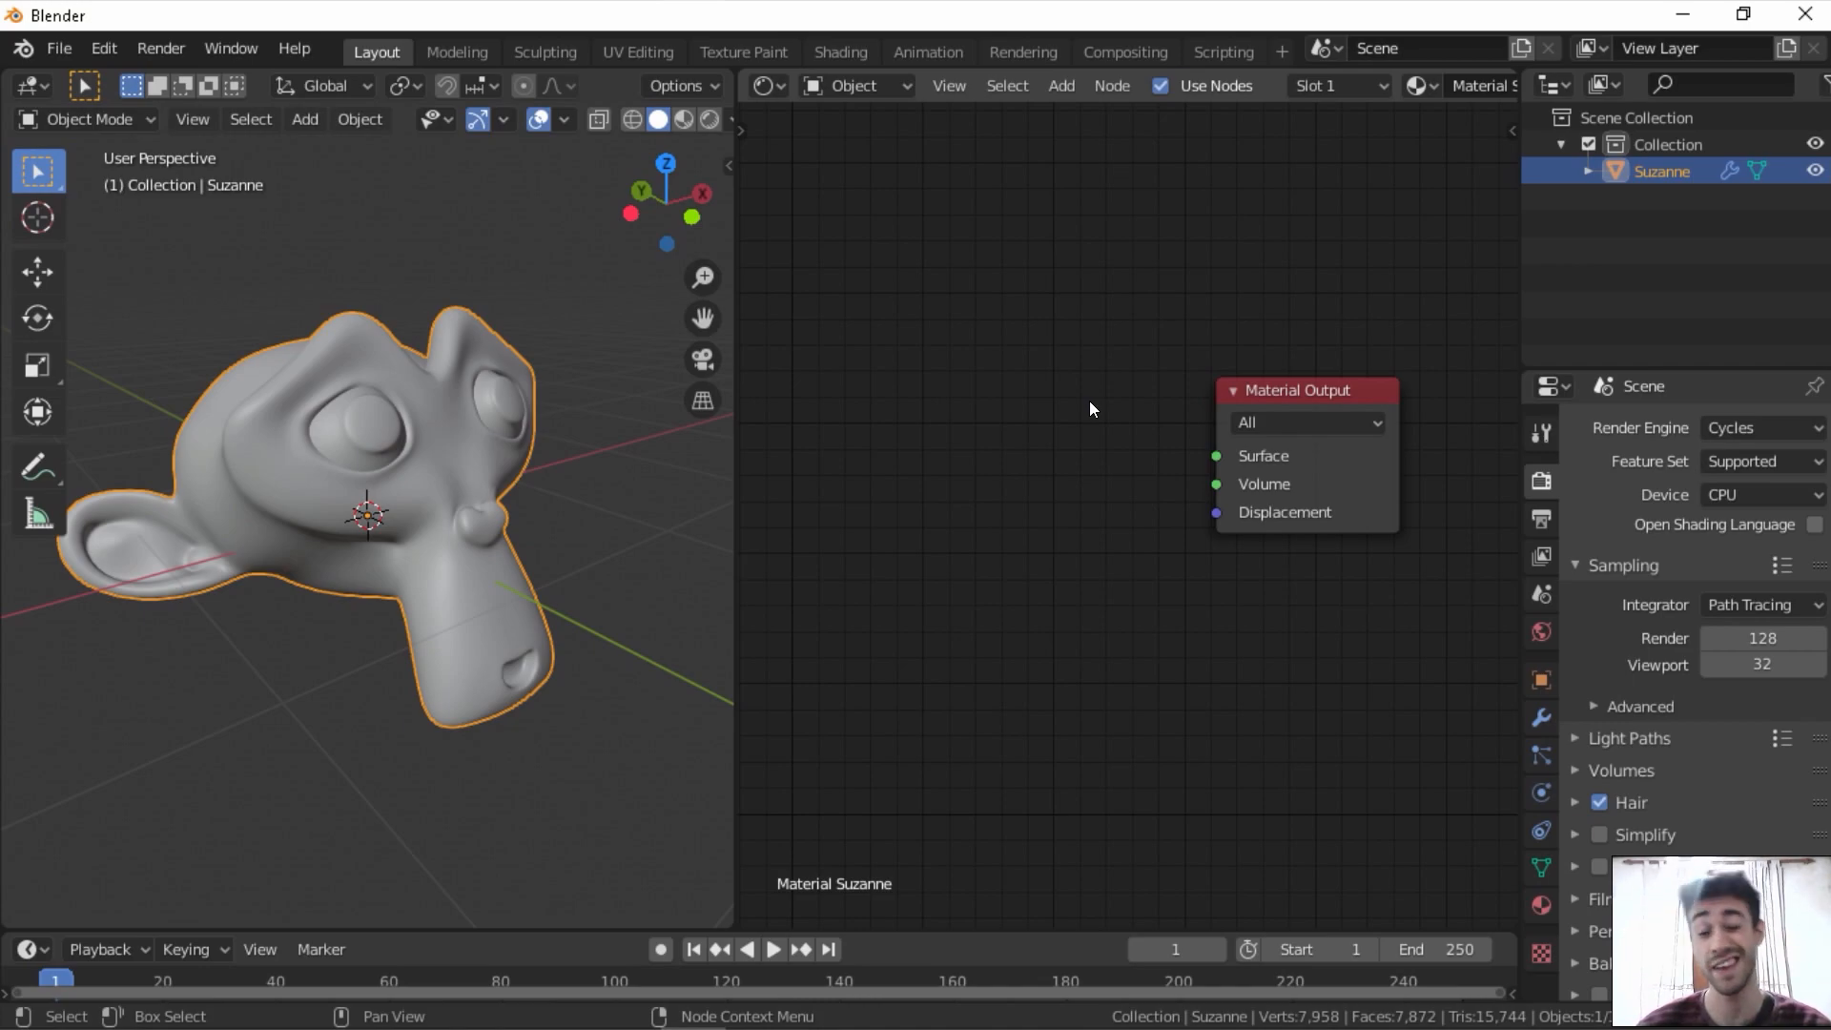
pyautogui.moveTo(1308, 405); pyautogui.dragTo(1348, 404)
pyautogui.moveTo(1258, 485); pyautogui.dragTo(1299, 507)
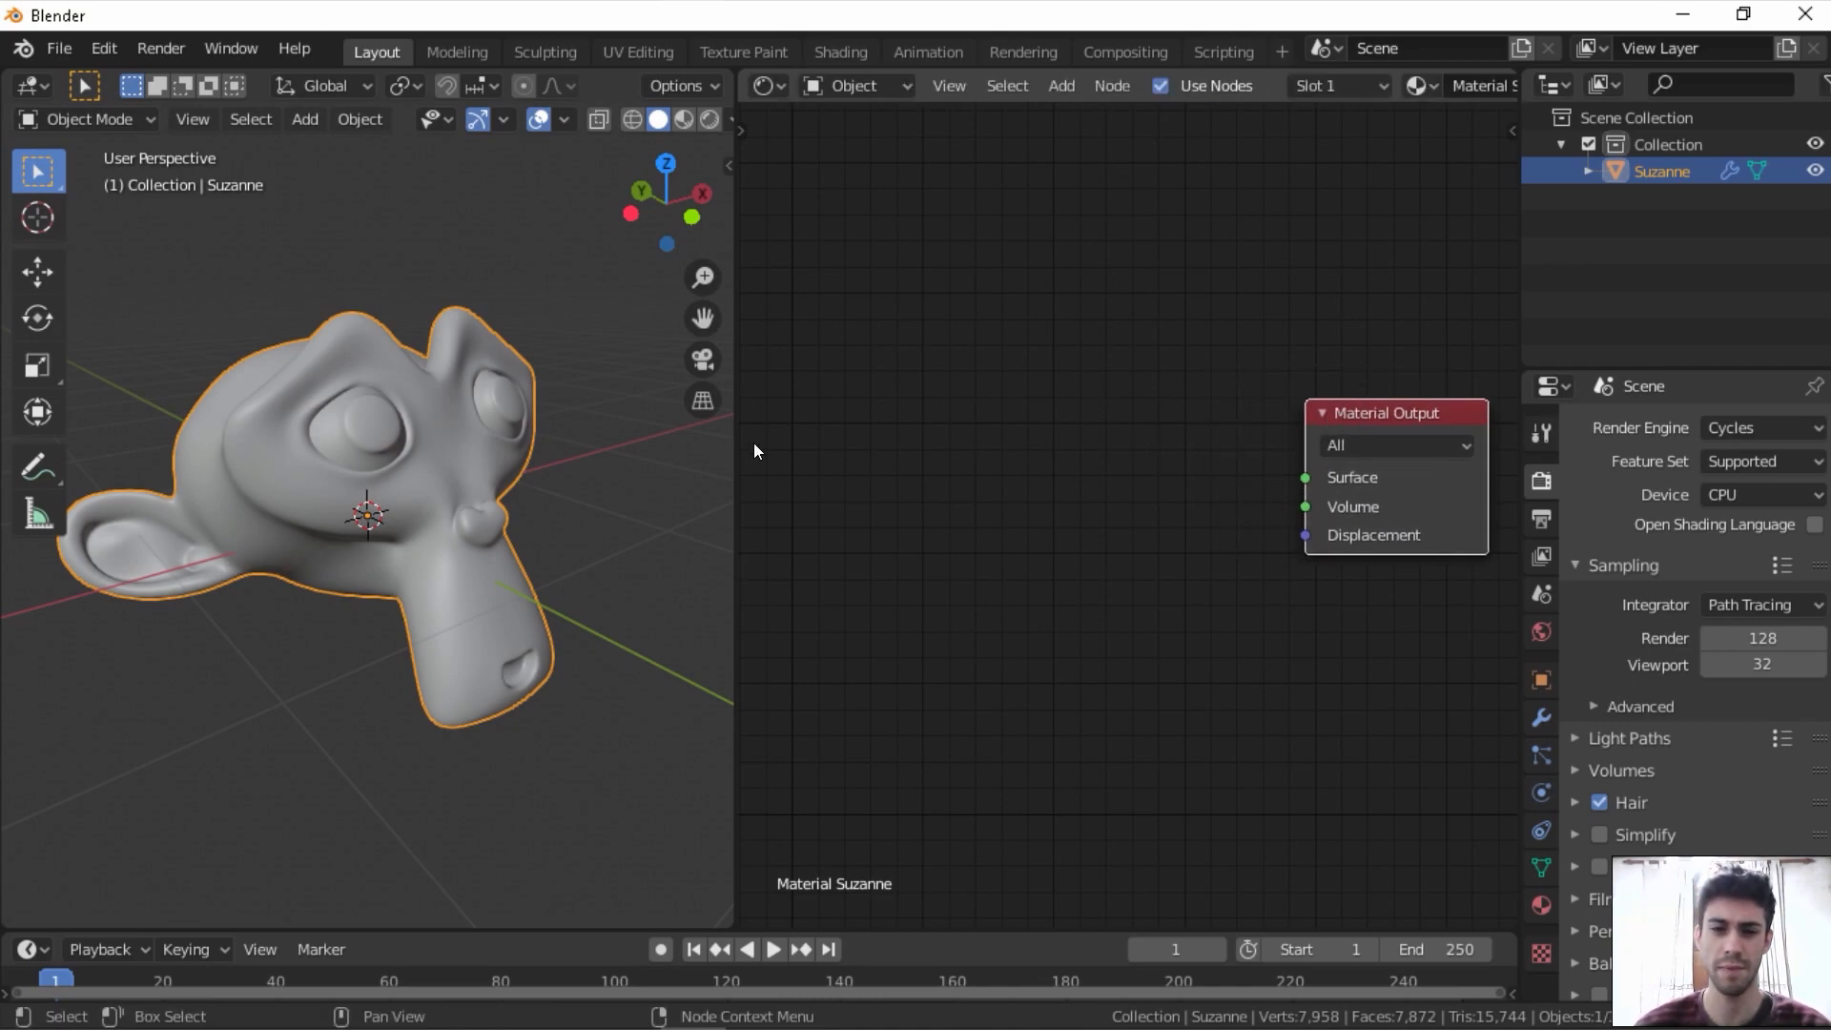
# - Add a Diffuse BSDF node before Material Output and connect its BSDF output to the Surface input
pyautogui.click(631, 463)
pyautogui.moveTo(733, 467); pyautogui.dragTo(664, 471)
pyautogui.hotkey('shift', 'a')
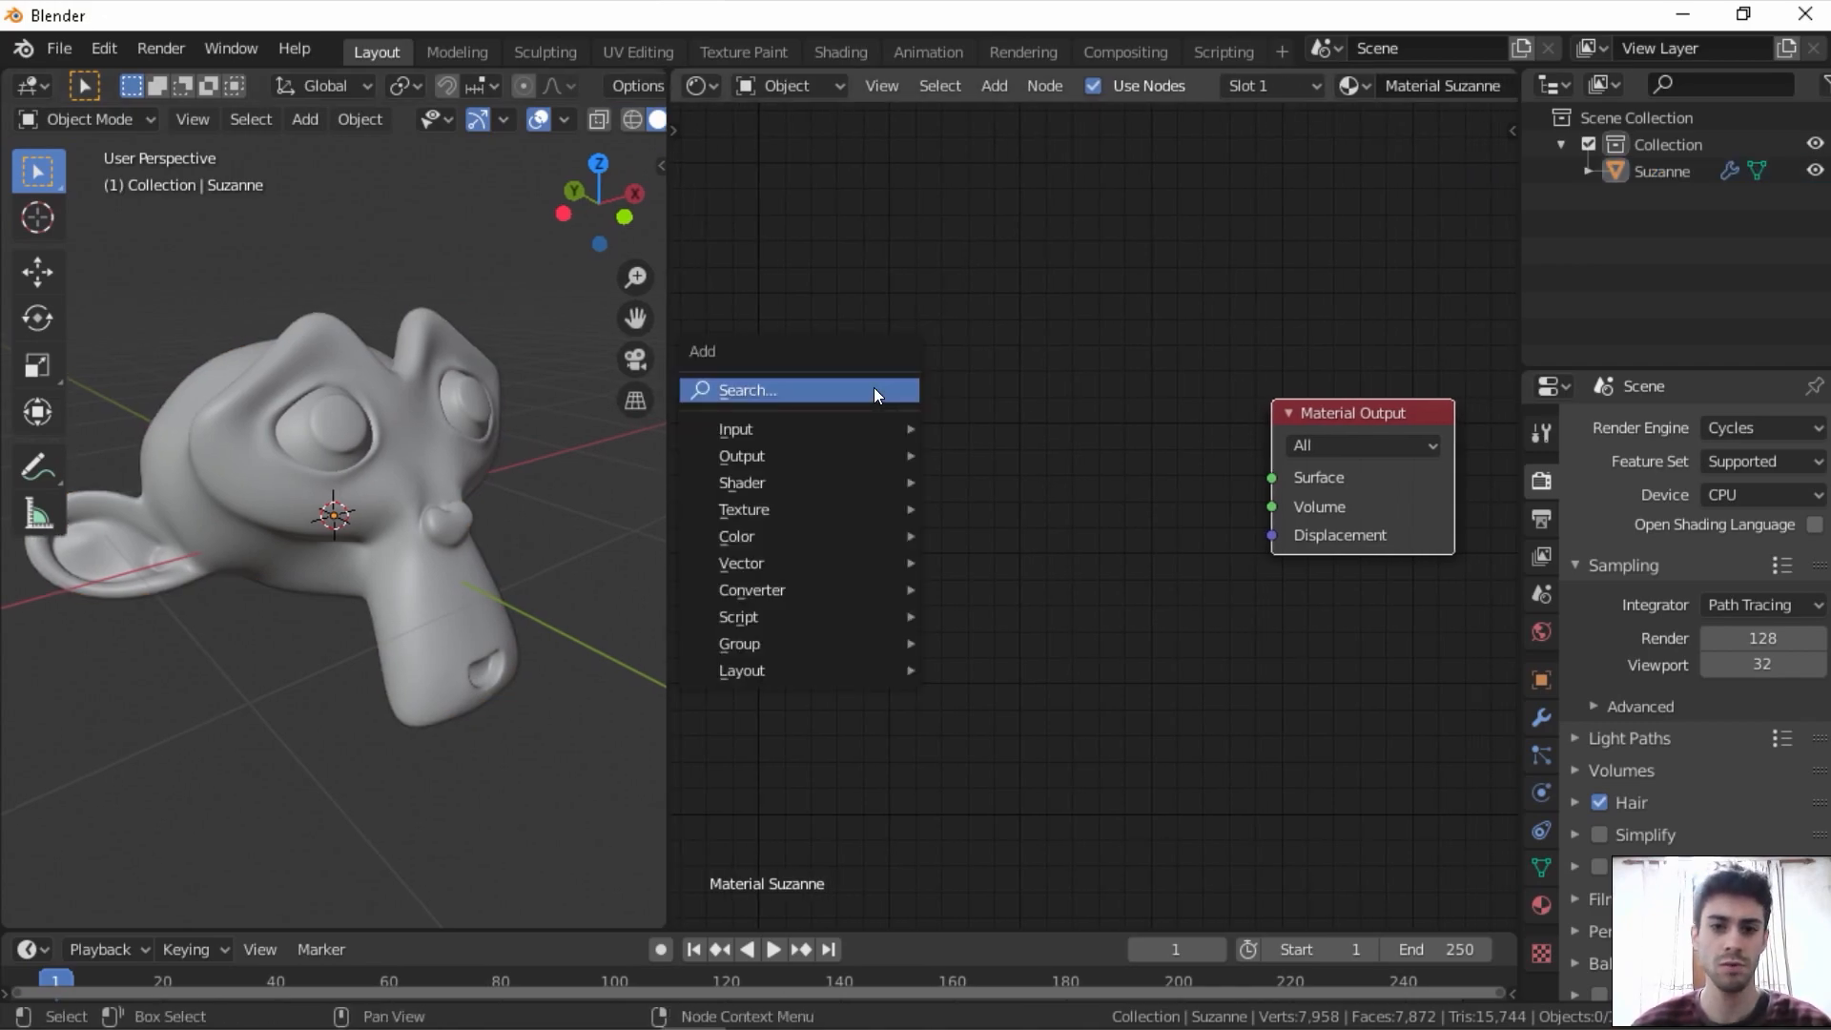
pyautogui.click(874, 387)
pyautogui.write('dif')
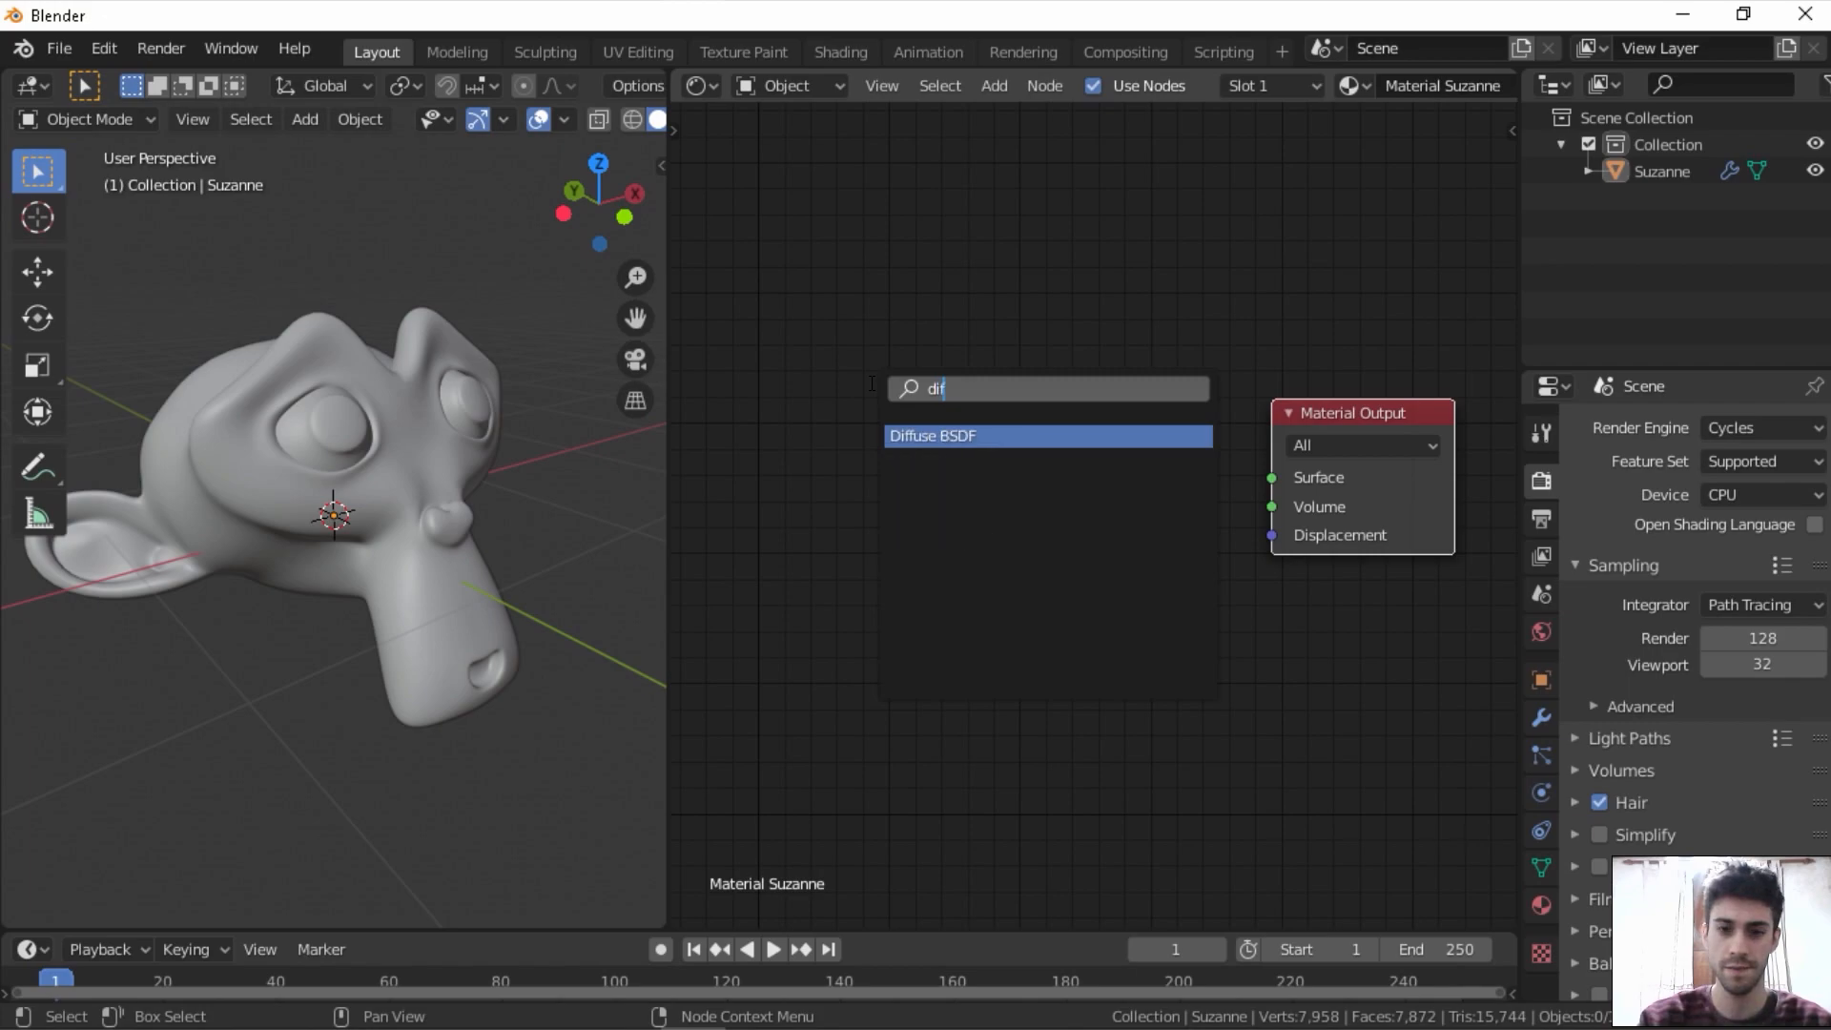
pyautogui.press('Return')
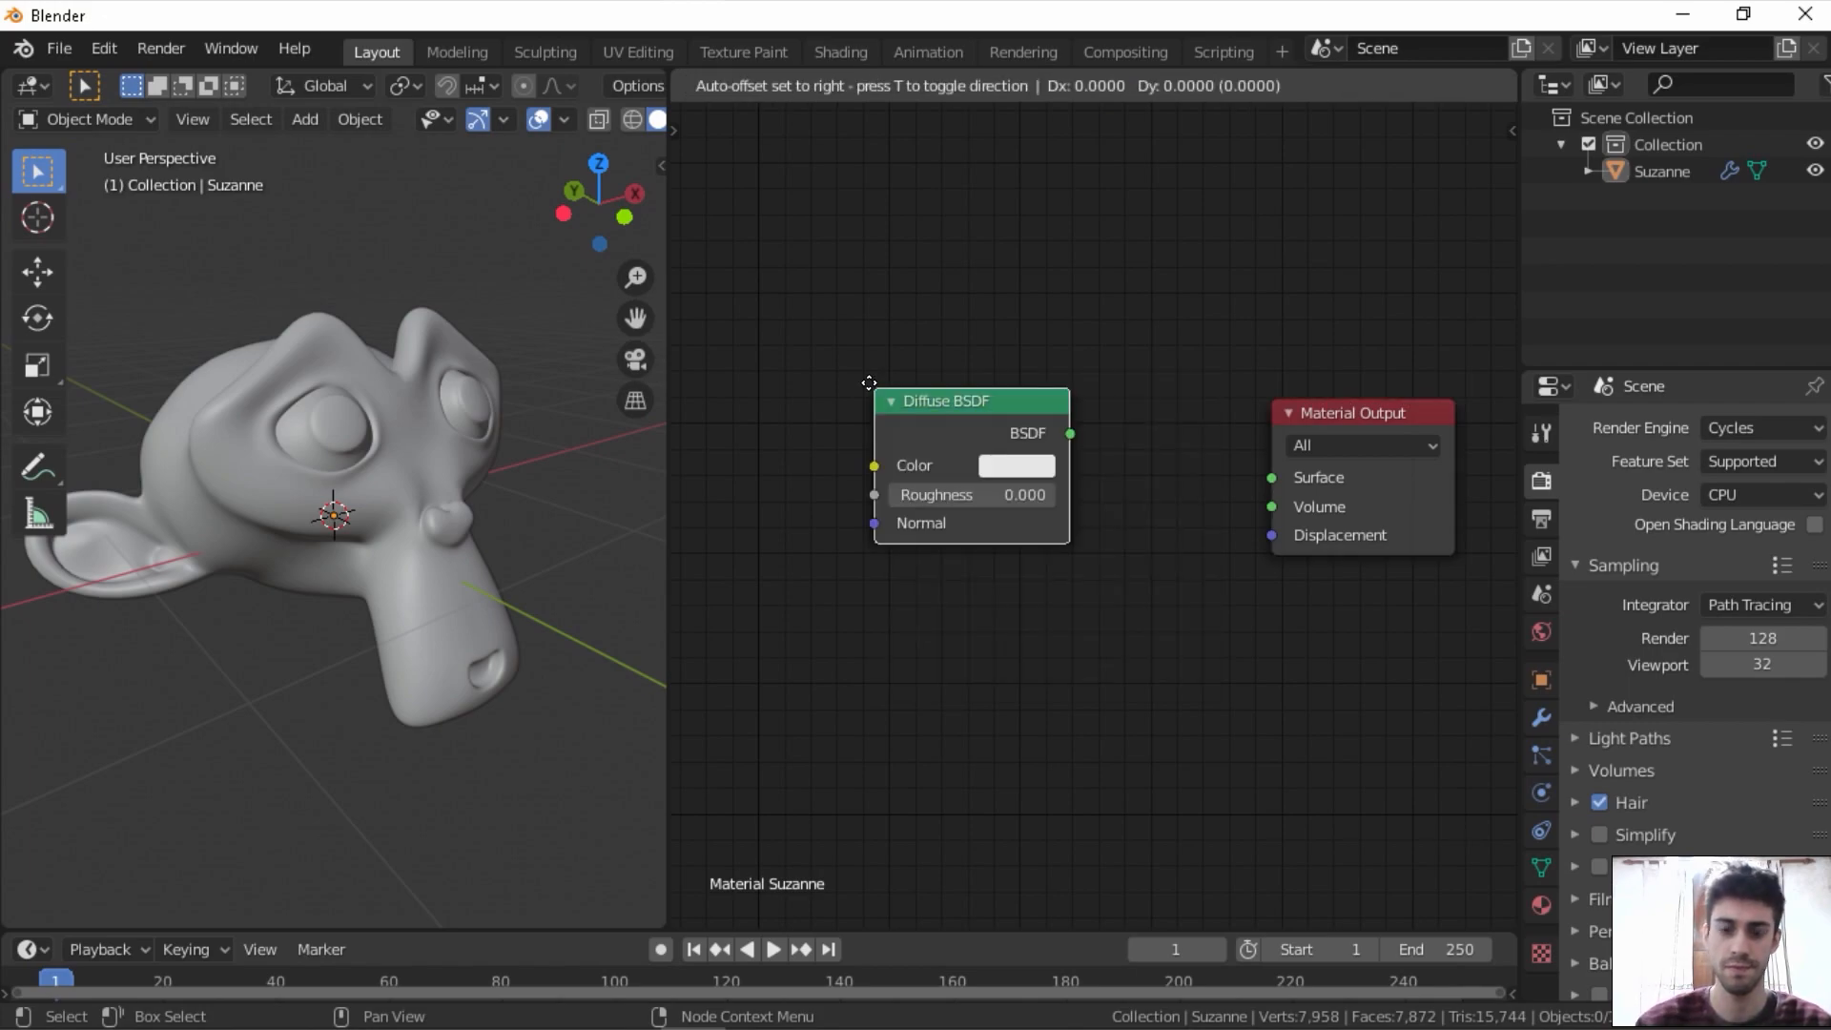
pyautogui.click(874, 404)
pyautogui.moveTo(681, 412); pyautogui.dragTo(774, 418)
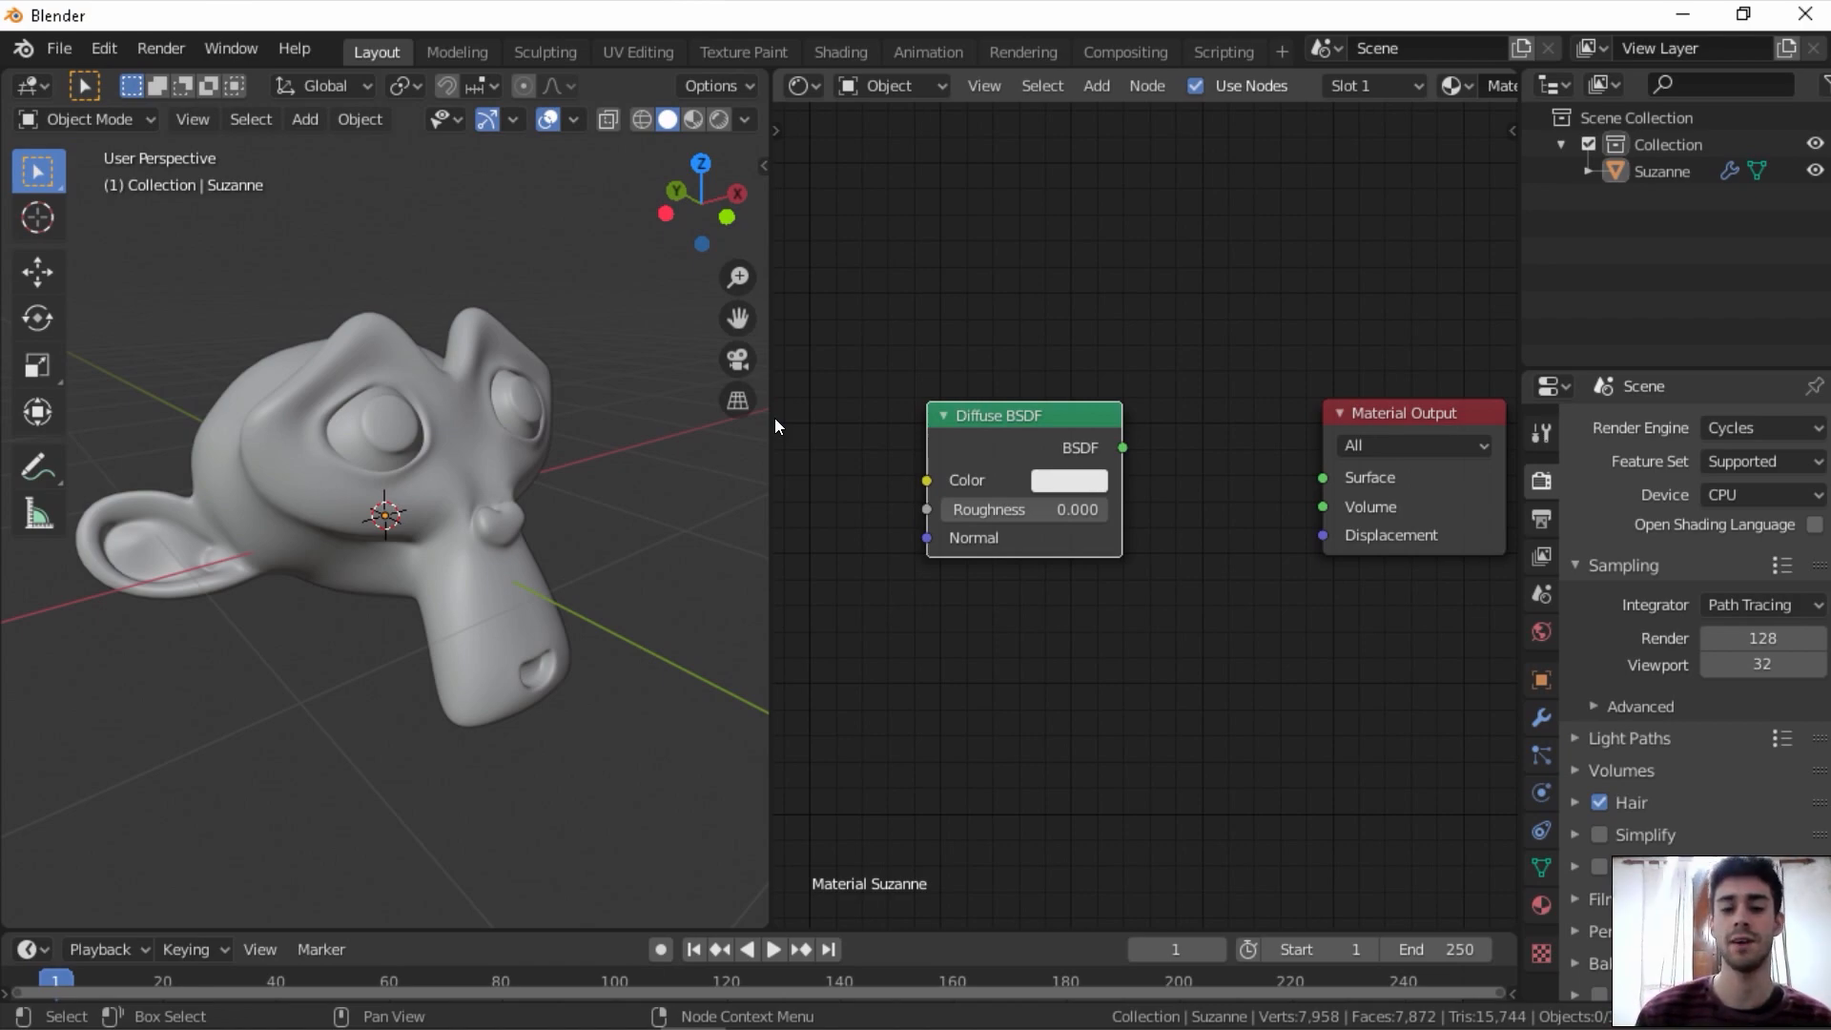
pyautogui.moveTo(1122, 447)
pyautogui.mouseDown()
pyautogui.moveTo(1173, 420)
pyautogui.moveTo(1250, 470)
pyautogui.moveTo(1323, 480)
pyautogui.mouseUp()
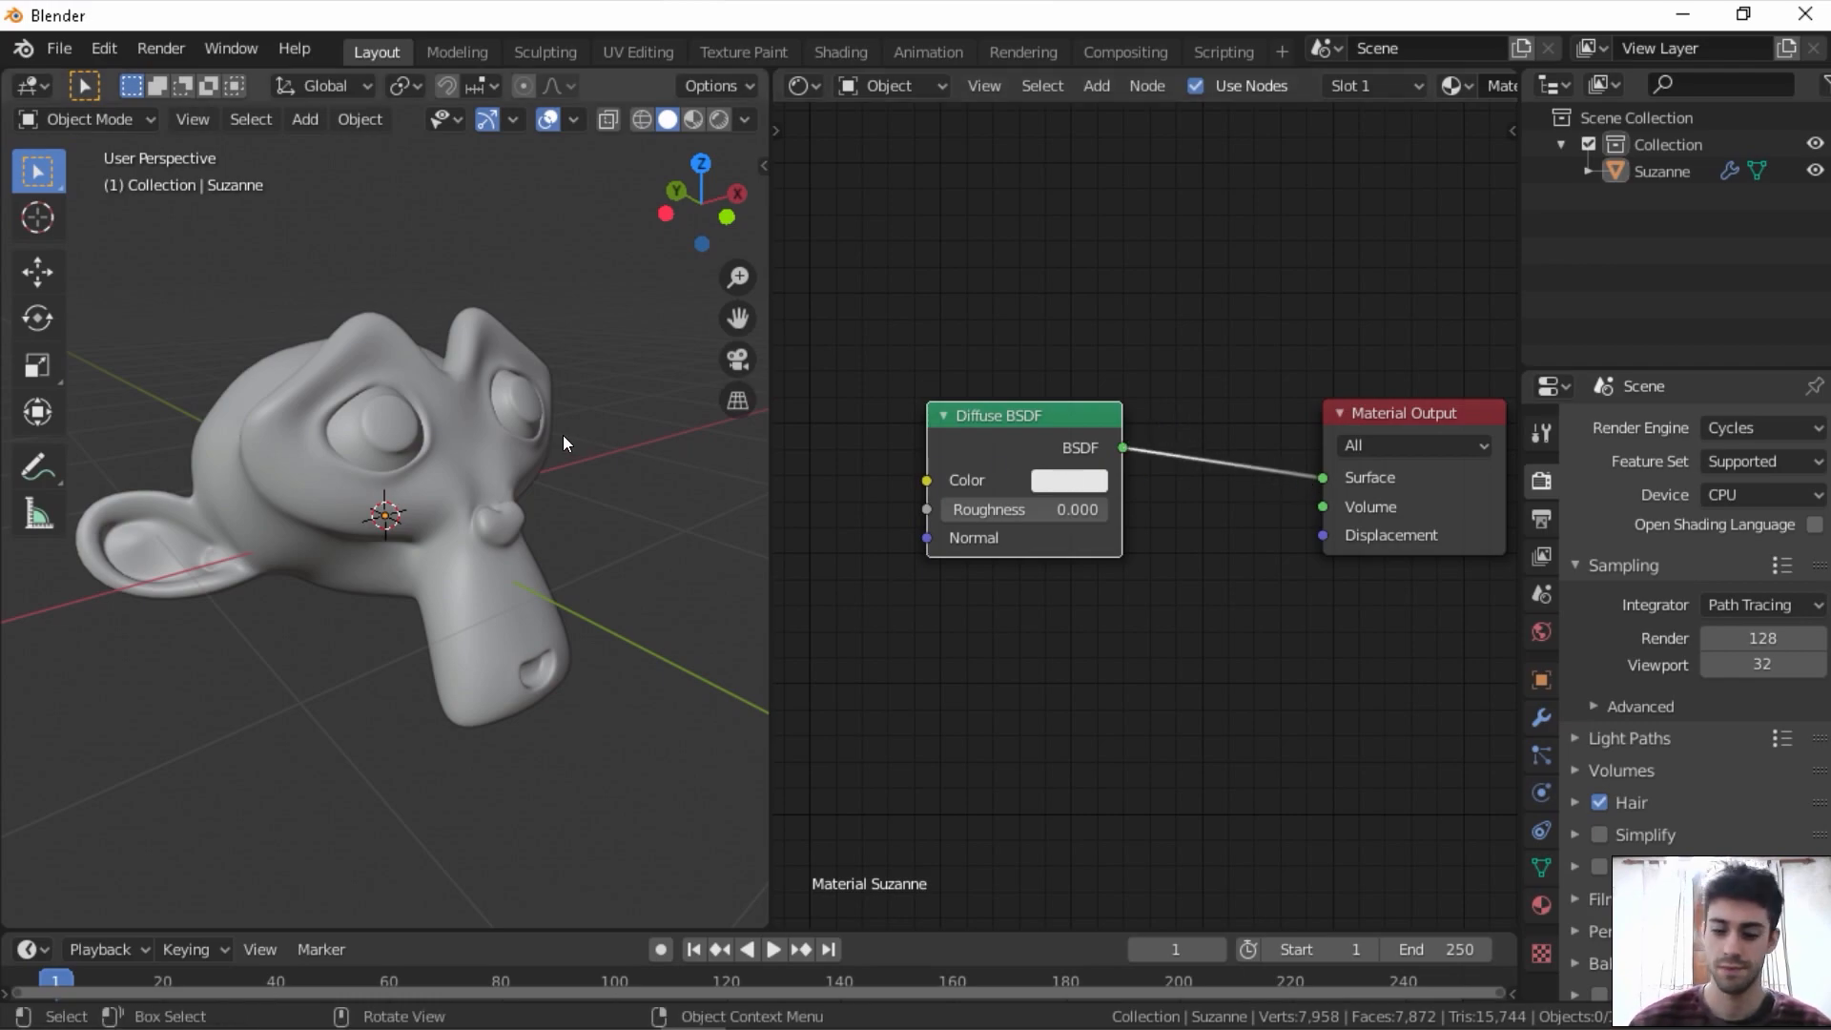
# - Switch the 3D viewport to Rendered shading and move the Diffuse BSDF and Material Output nodes closer together
pyautogui.hotkey('shift', 'z')
pyautogui.moveTo(1020, 421); pyautogui.dragTo(1032, 407)
pyautogui.moveTo(1366, 412); pyautogui.dragTo(1331, 398)
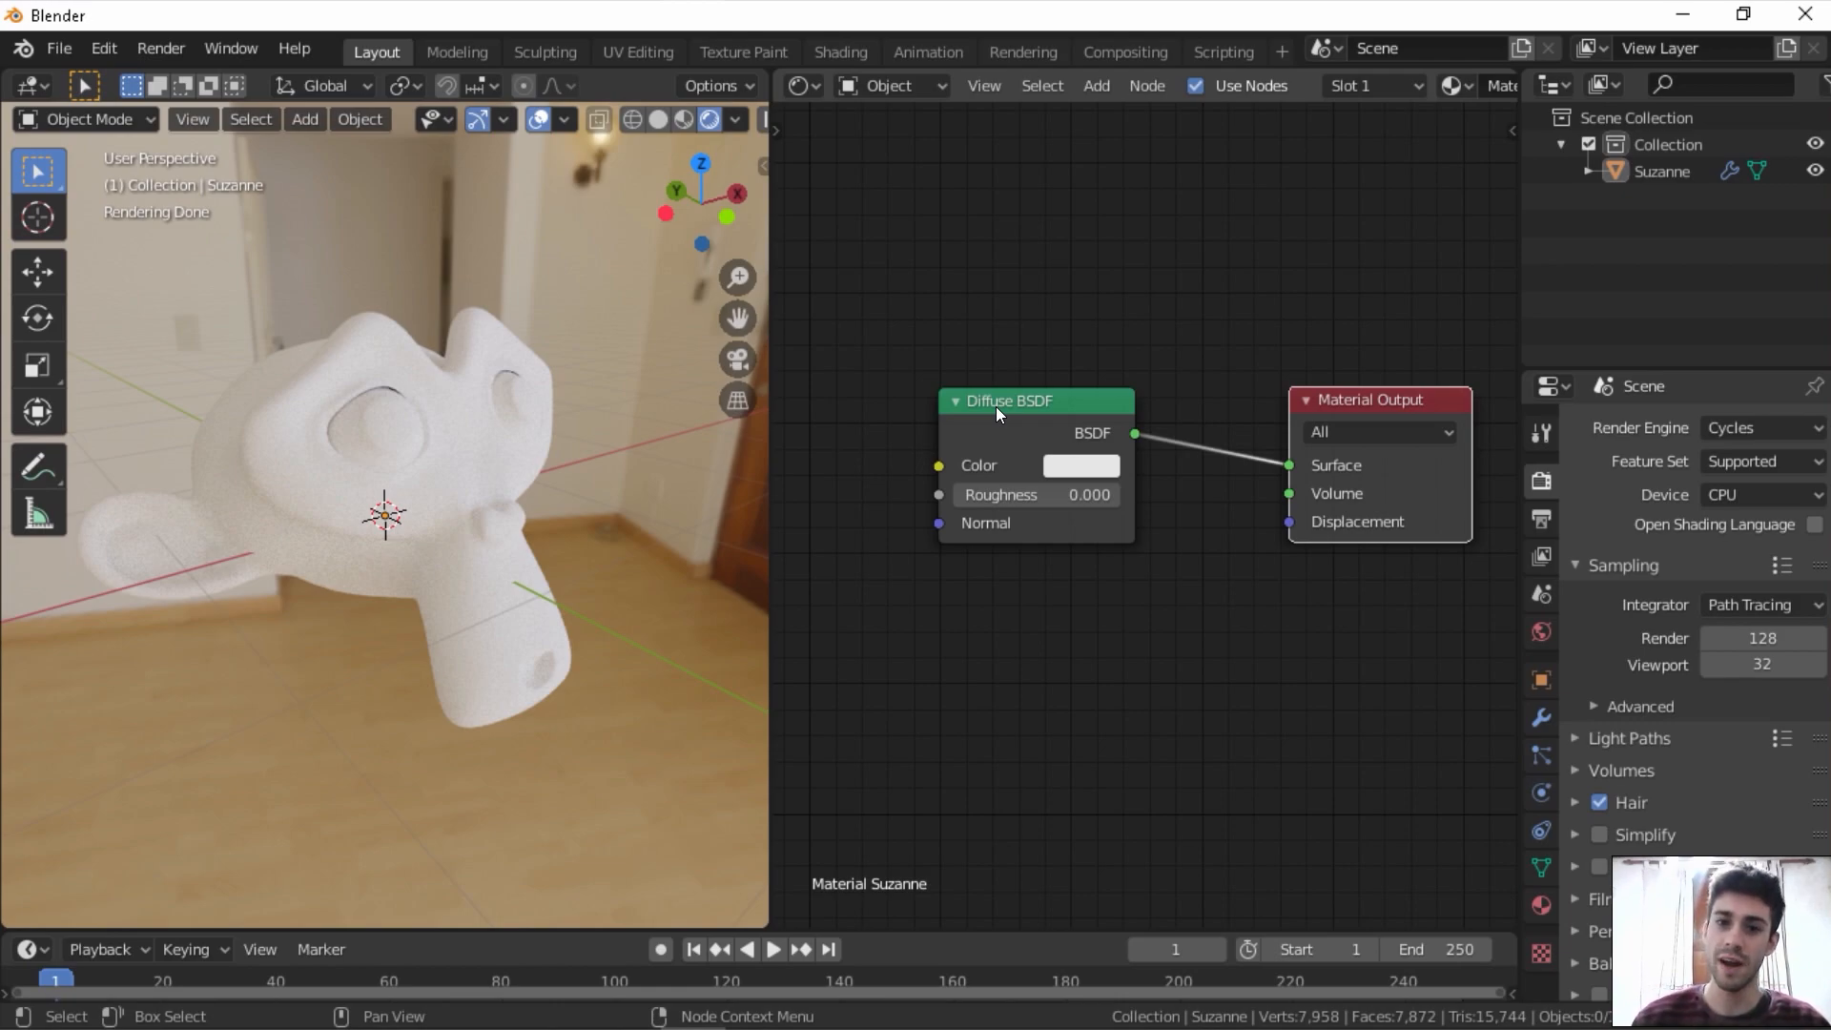
# - Add a Glossy BSDF node below the Diffuse BSDF node and connect its output to Material Output's Surface input
pyautogui.moveTo(996, 407); pyautogui.dragTo(934, 328)
pyautogui.scroll(-1, 1106, 408)
pyautogui.moveTo(1106, 408); pyautogui.dragTo(1251, 374, button='middle')
pyautogui.hotkey('shift', 'a')
pyautogui.click(935, 614)
pyautogui.write('glo')
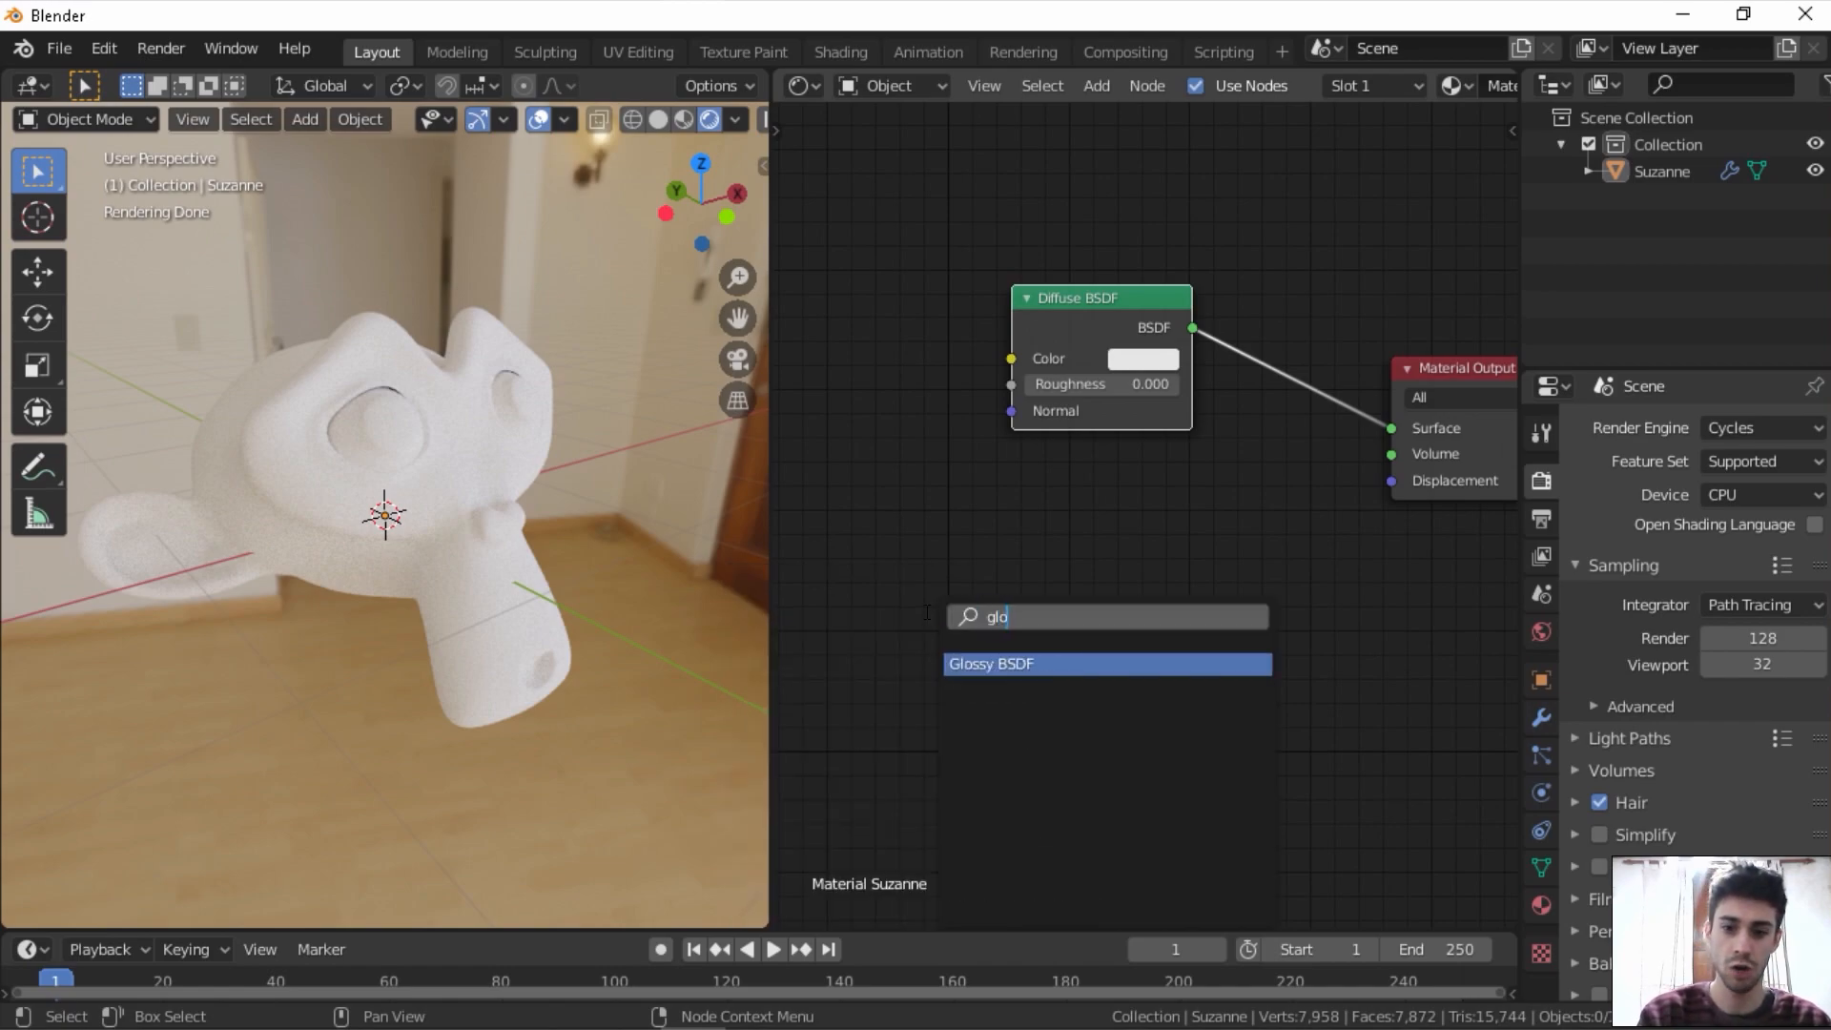
pyautogui.press('Return')
pyautogui.click(1005, 494)
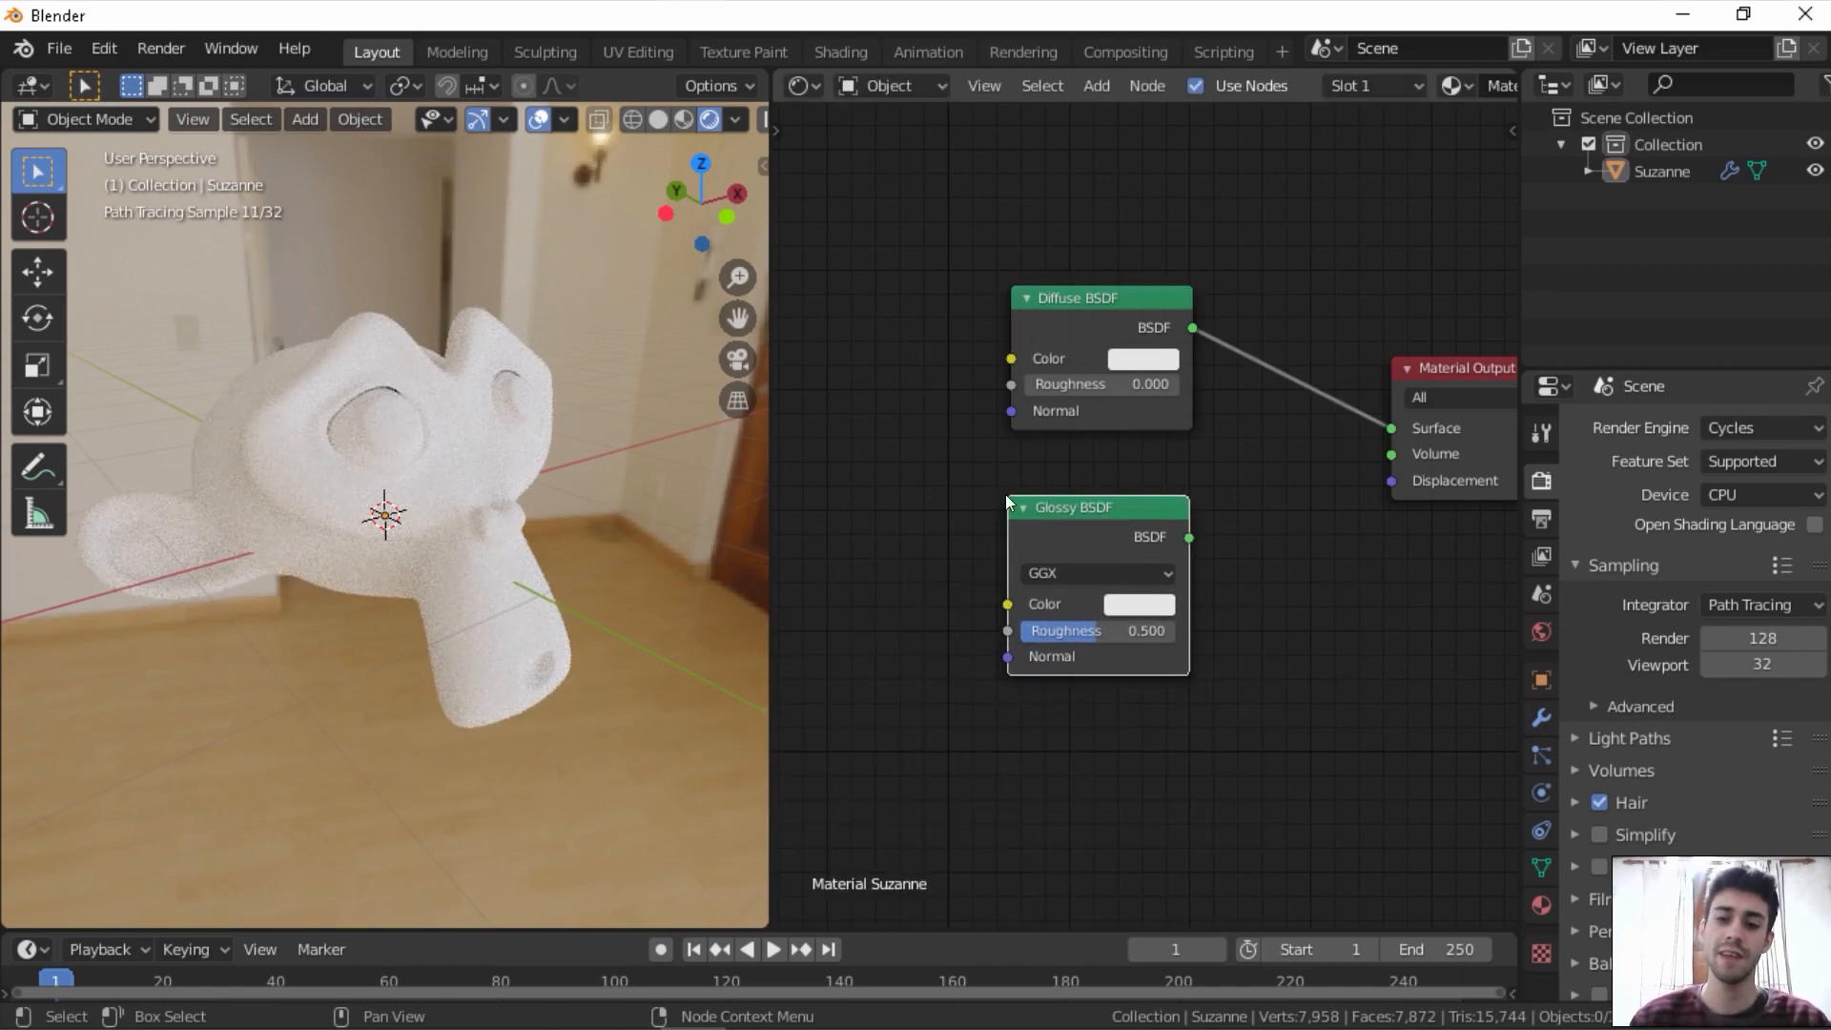
pyautogui.moveTo(1188, 536); pyautogui.dragTo(1384, 431)
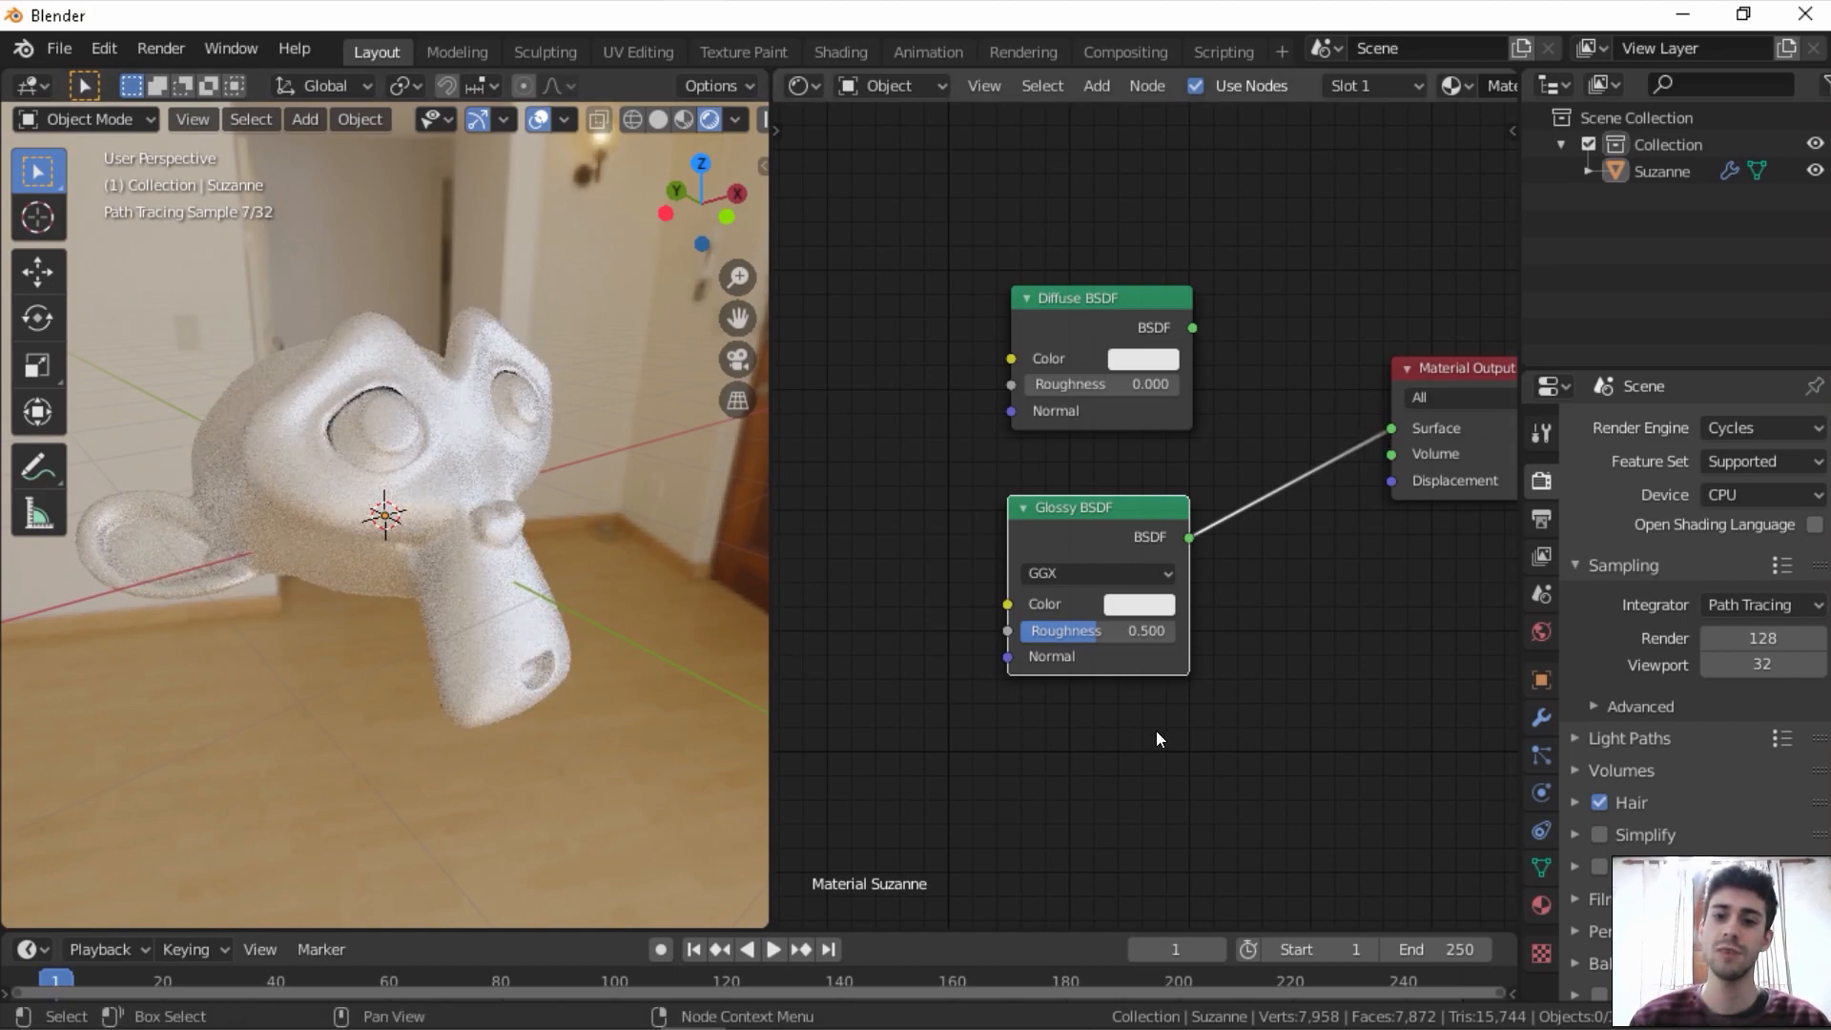
# - Set the Glossy BSDF's roughness to 0.323 and align the node beneath the Diffuse BSDF node
pyautogui.scroll(-3, 1141, 694)
pyautogui.moveTo(1120, 691); pyautogui.dragTo(1057, 700, button='middle')
pyautogui.scroll(2, 1091, 704)
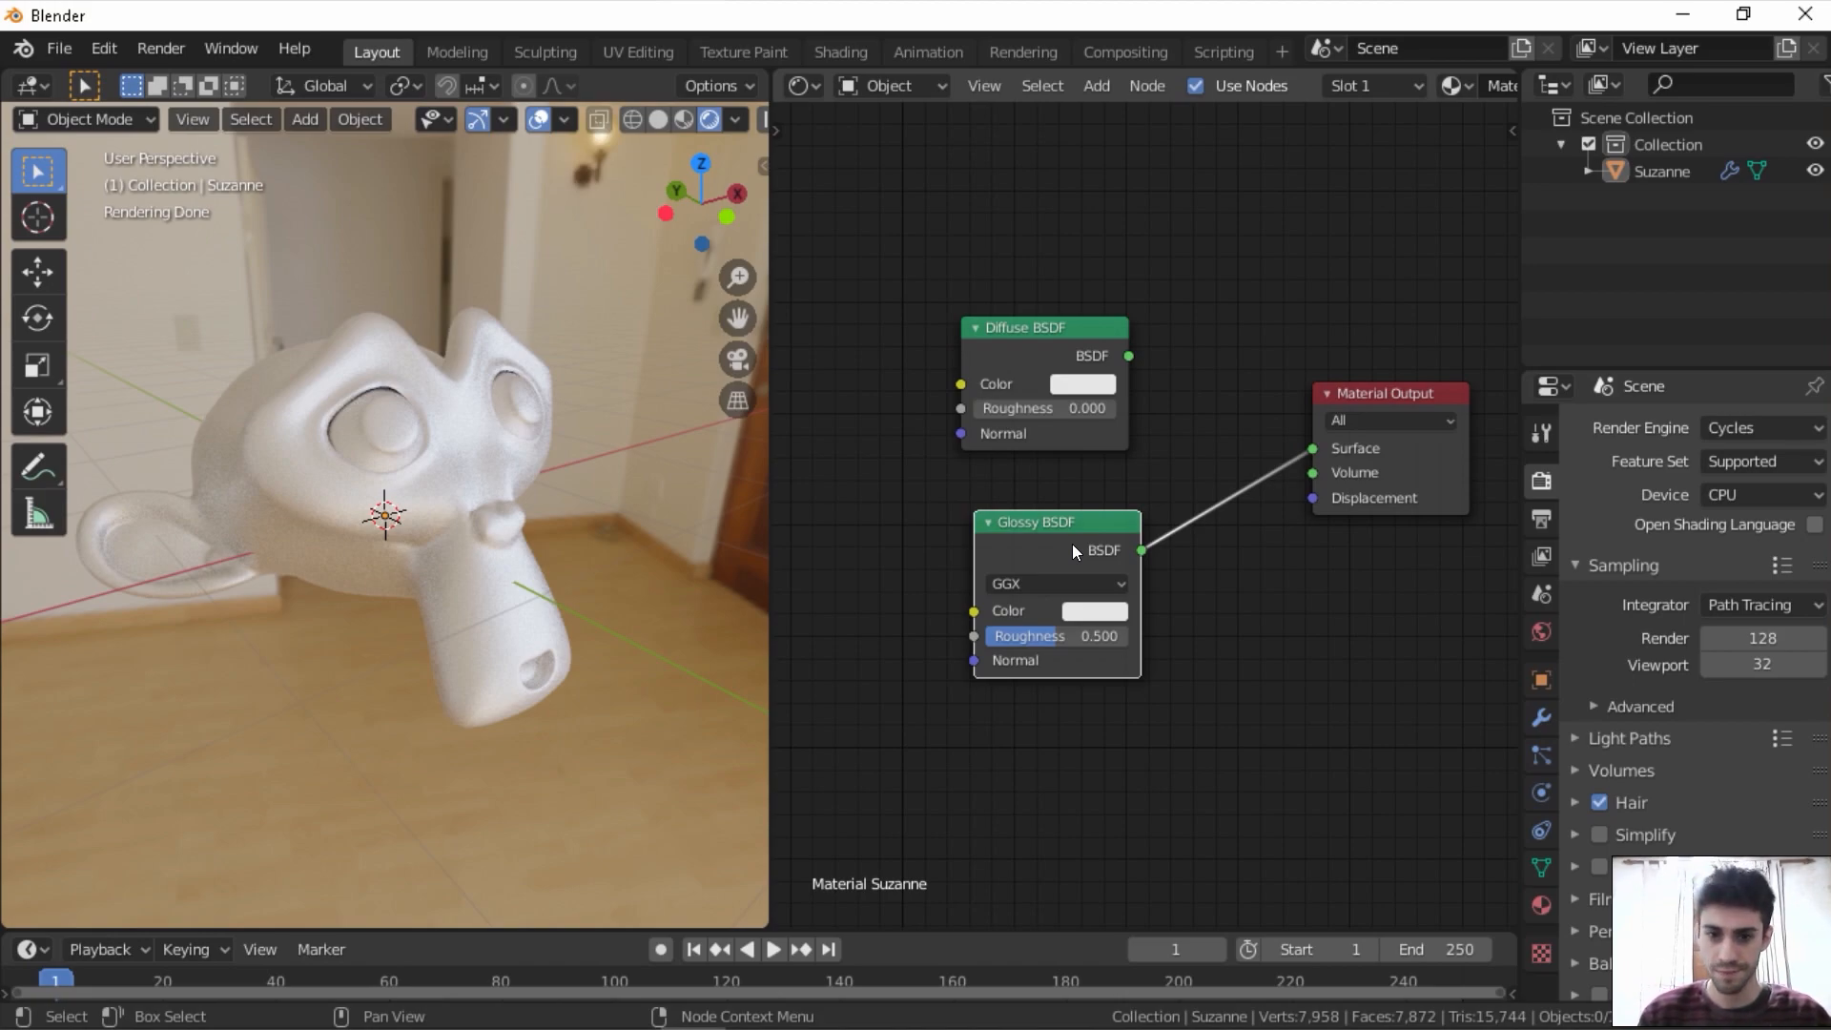
pyautogui.moveTo(1072, 544); pyautogui.dragTo(1065, 542)
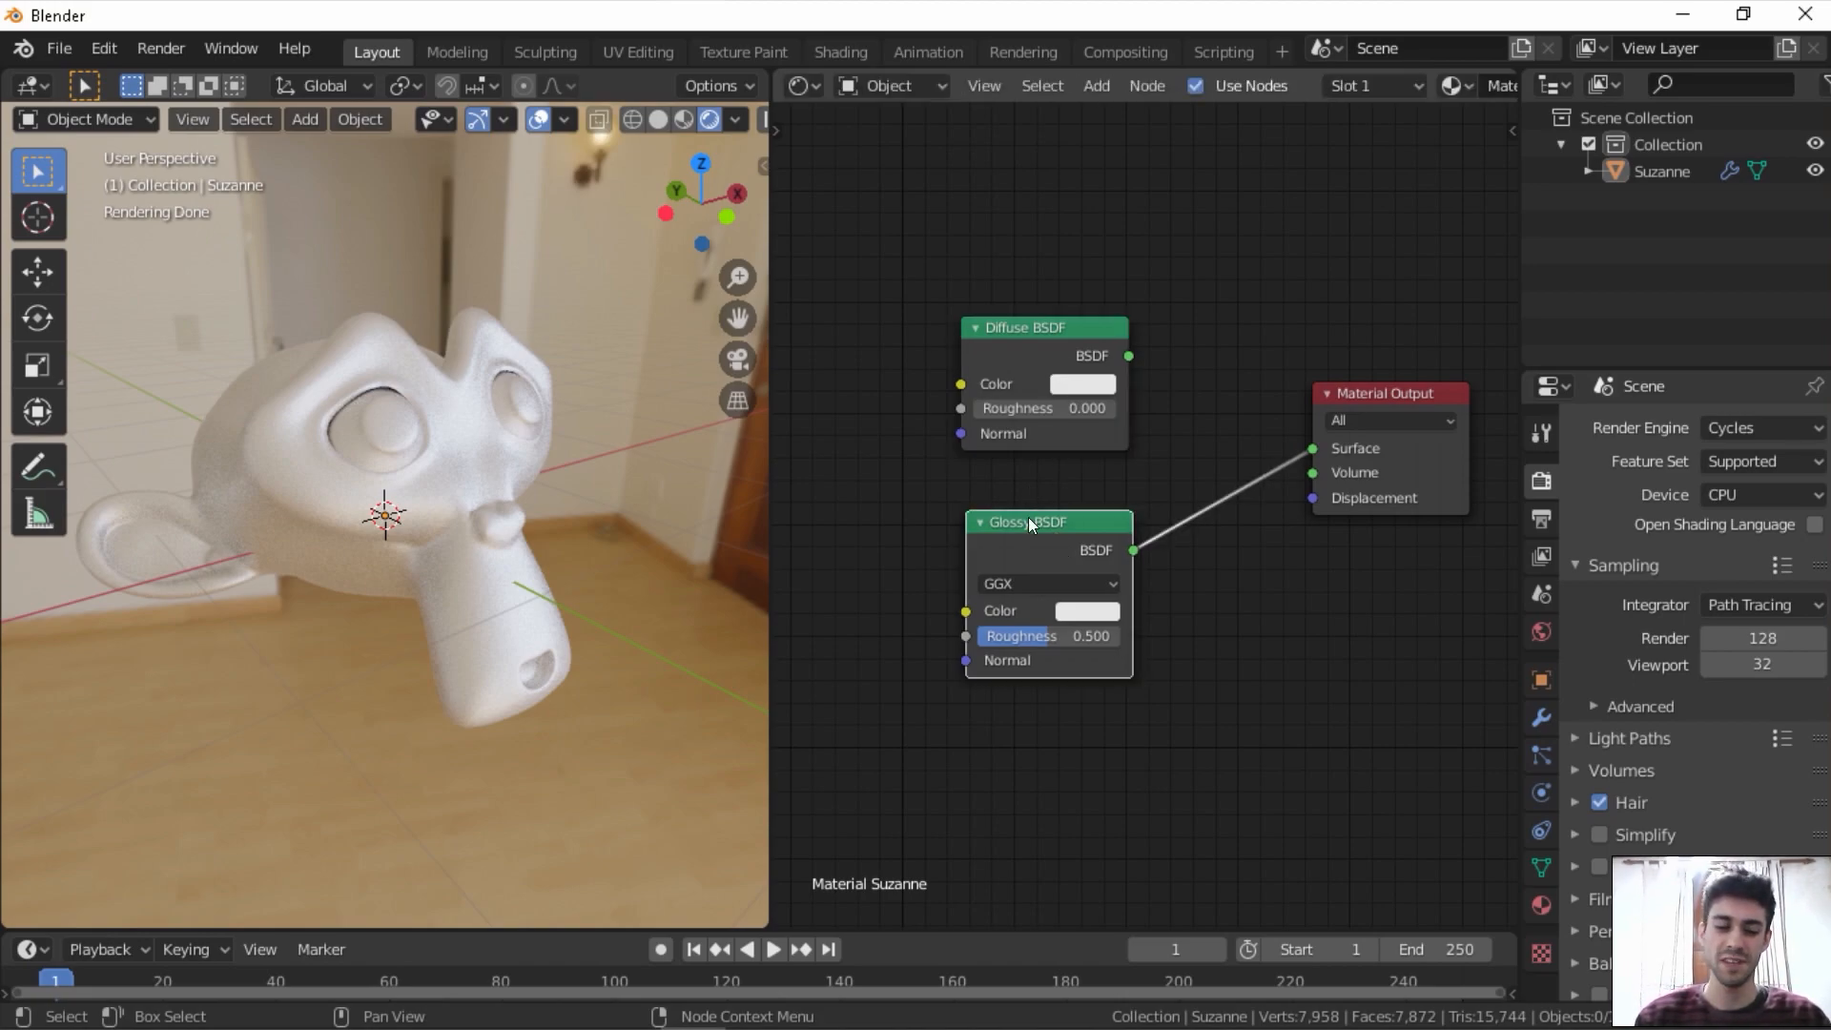
pyautogui.scroll(1, 1028, 516)
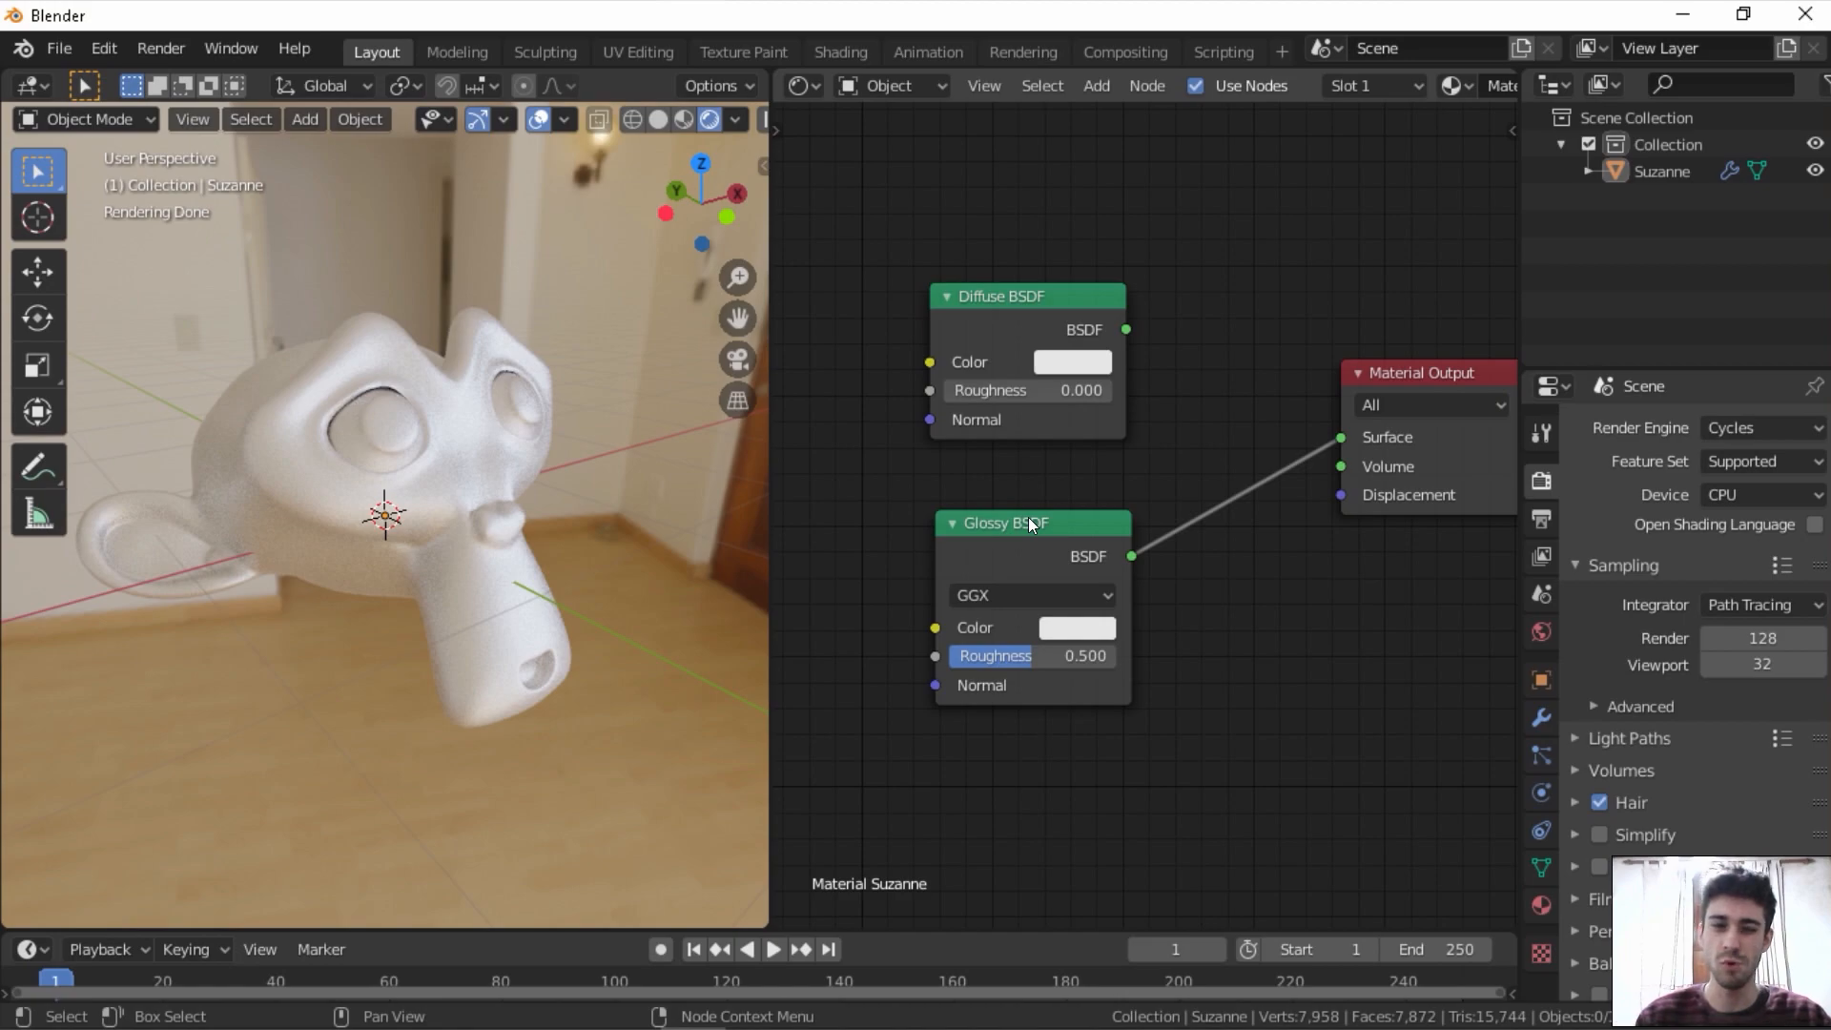
pyautogui.scroll(1, 1027, 517)
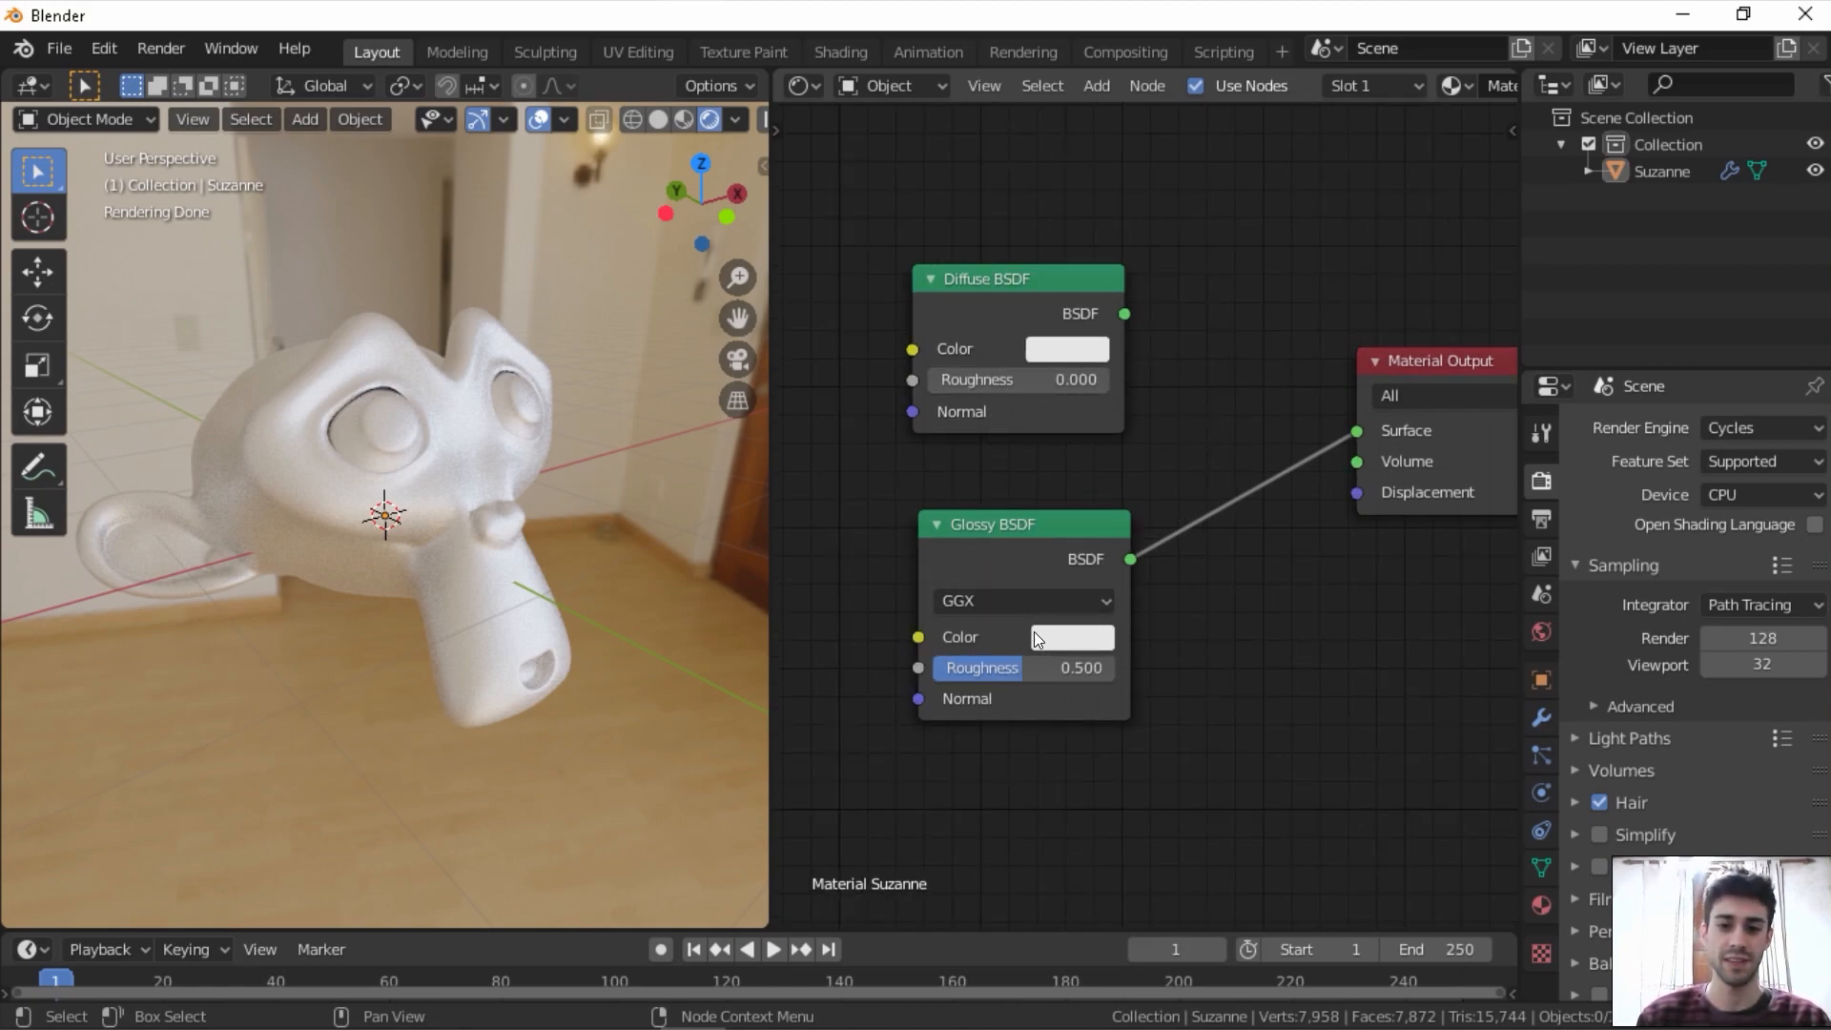
pyautogui.moveTo(1009, 668); pyautogui.dragTo(984, 667)
pyautogui.moveTo(984, 667); pyautogui.dragTo(984, 622, button='middle')
pyautogui.scroll(1, 992, 595)
pyautogui.moveTo(980, 456); pyautogui.dragTo(974, 469)
pyautogui.moveTo(986, 587); pyautogui.dragTo(936, 588)
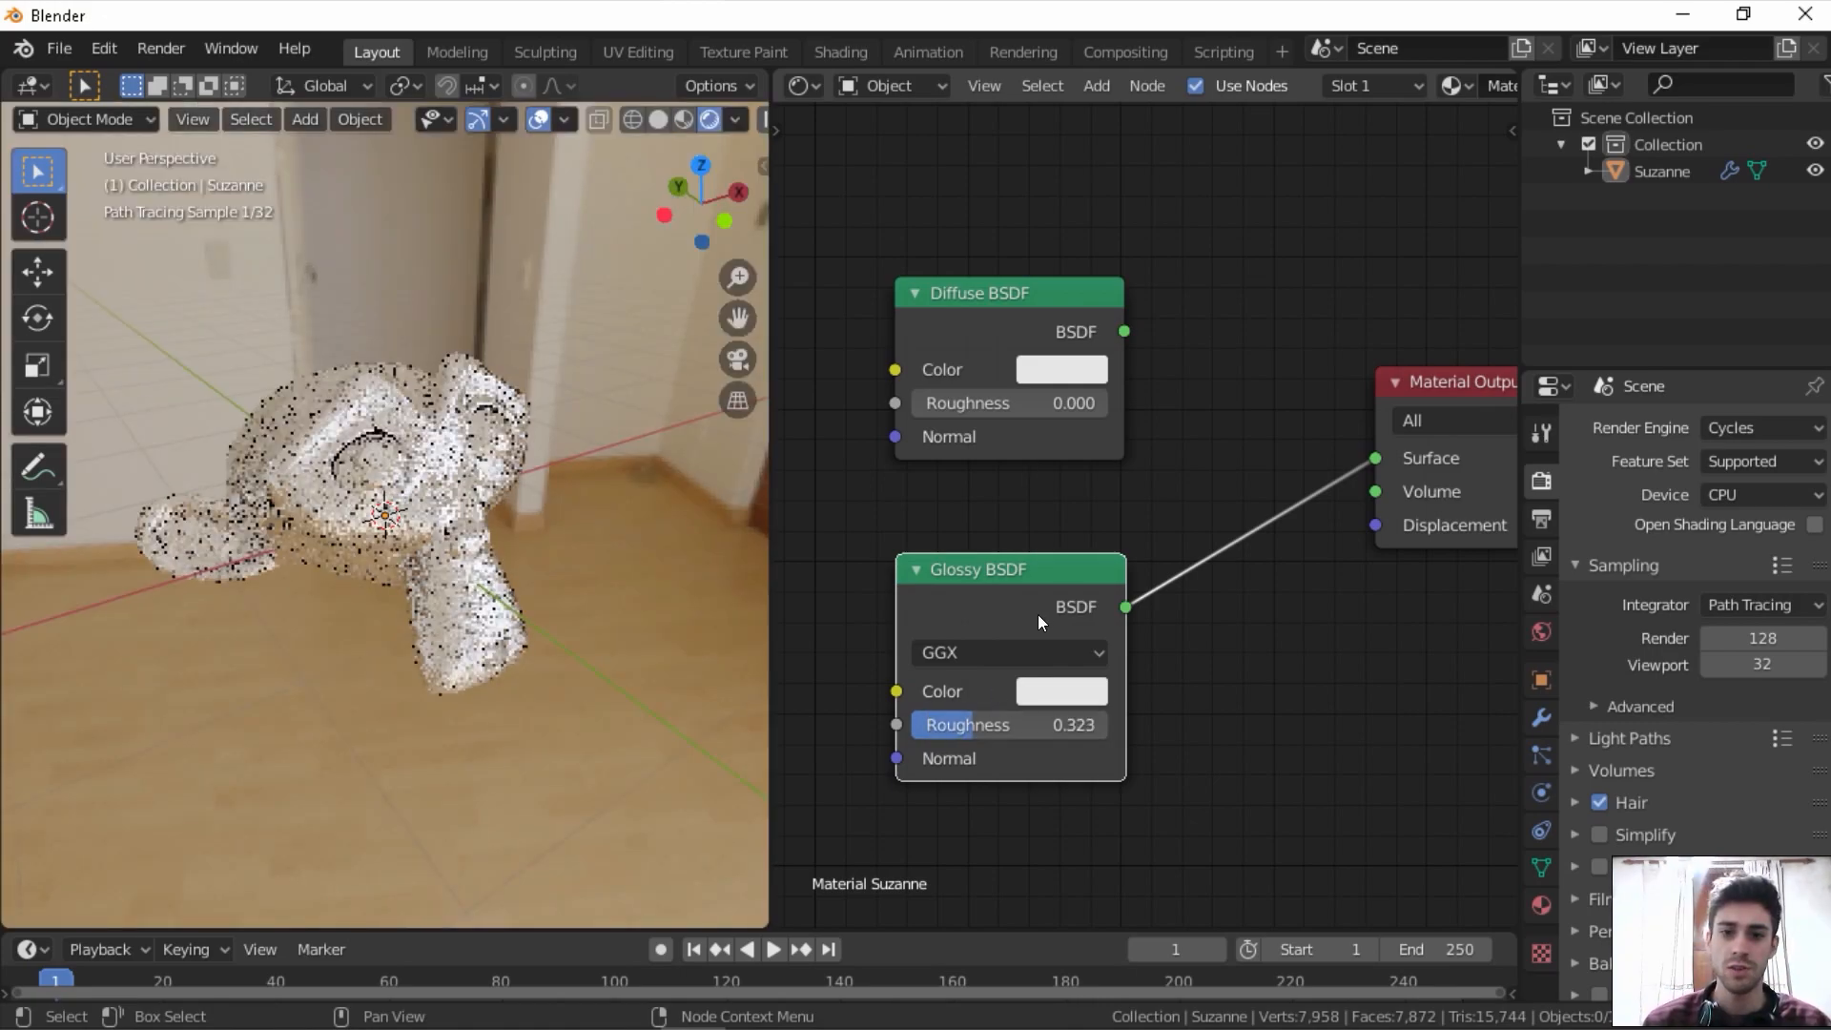
# - Move the Glossy and Diffuse BSDF nodes further from Material Output to make room between them
pyautogui.press('Home')
pyautogui.moveTo(999, 585); pyautogui.dragTo(934, 589)
pyautogui.moveTo(906, 372); pyautogui.dragTo(840, 373)
pyautogui.press('Home')
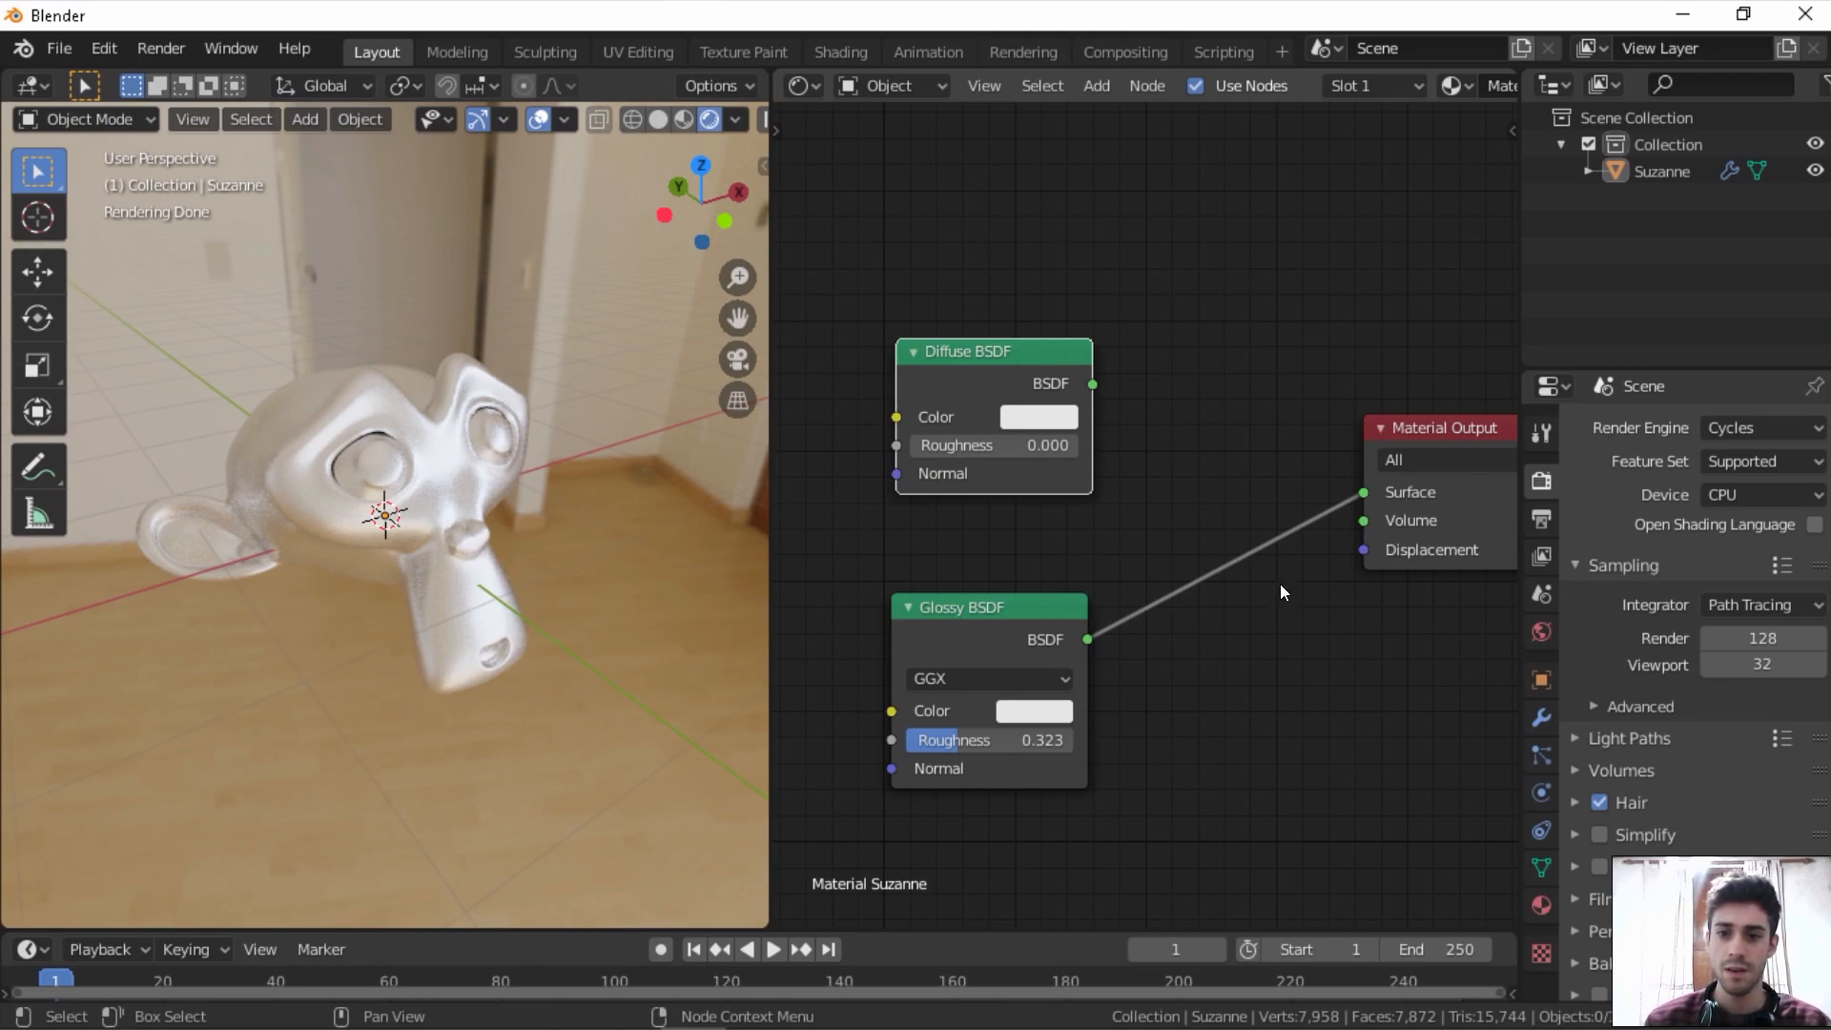
# - Combine the Diffuse and Glossy BSDF nodes with a Mix Shader and space it out from Material Output
pyautogui.click(1027, 614)
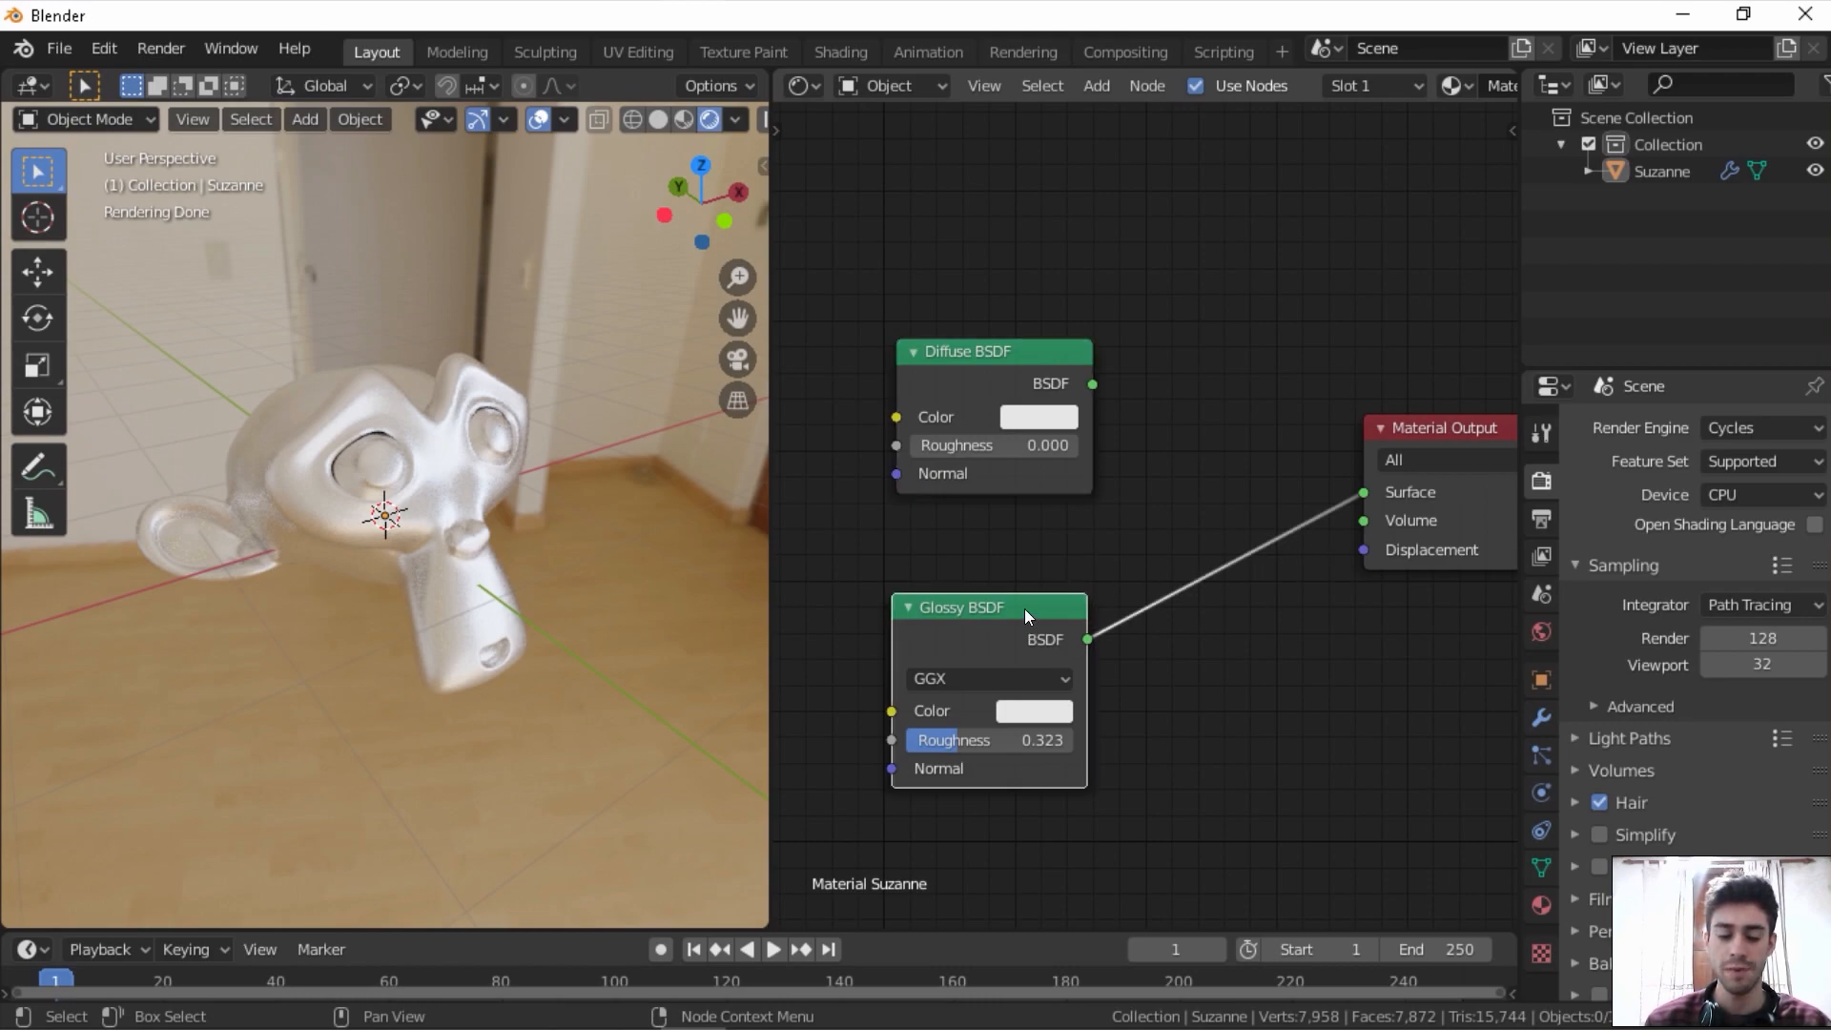
pyautogui.keyDown('shift'); pyautogui.click(999, 364); pyautogui.keyUp('shift')
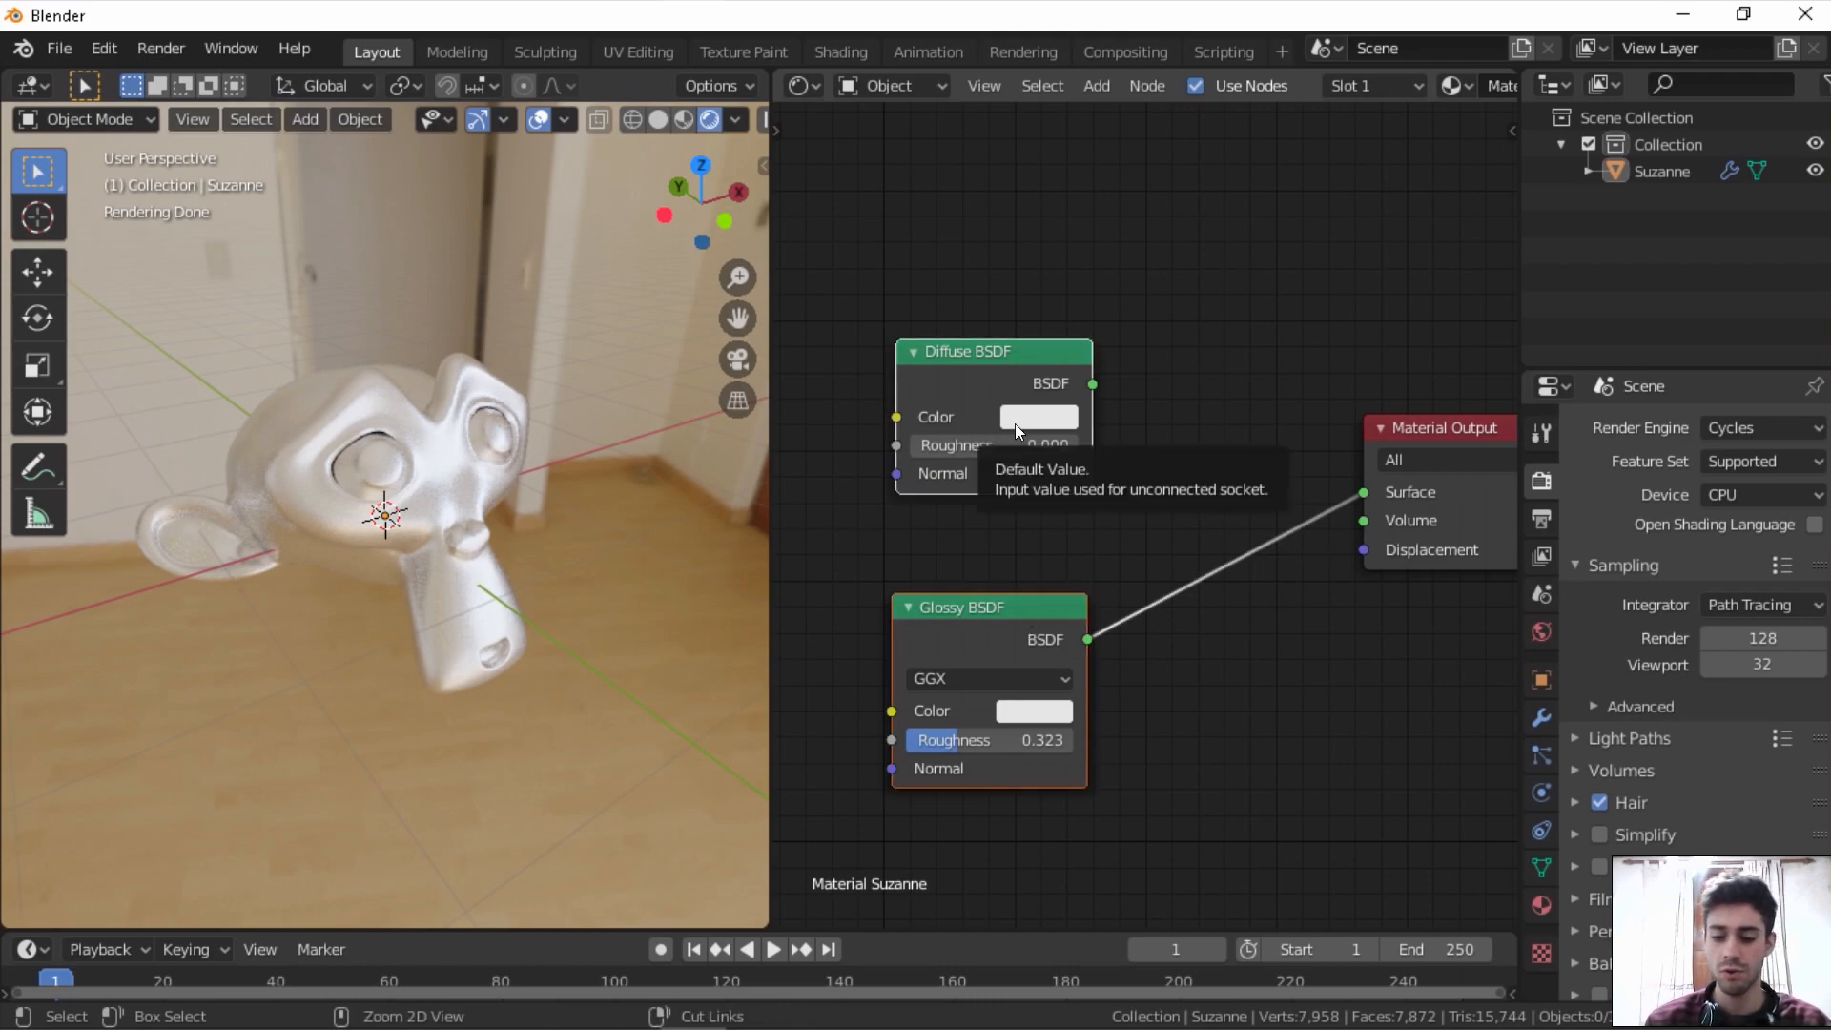
pyautogui.hotkey('ctrl', '0')
pyautogui.scroll(-2, 1388, 463)
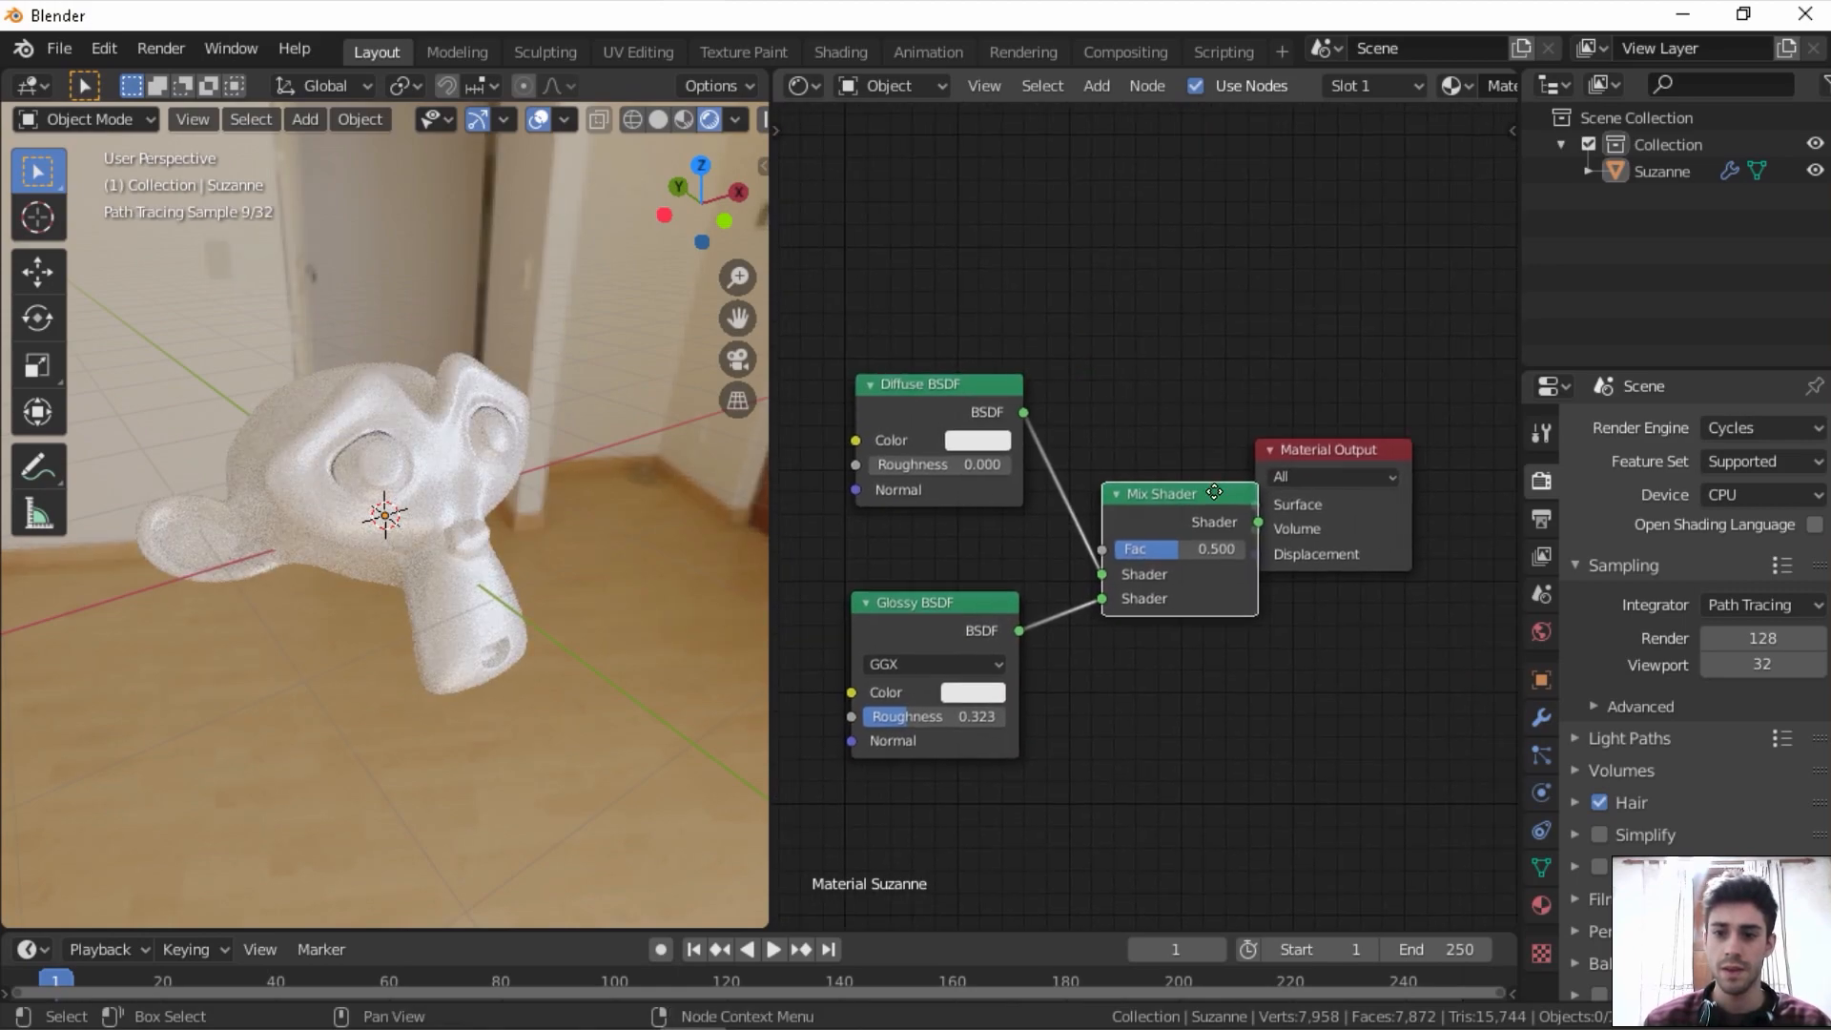
pyautogui.moveTo(1335, 456); pyautogui.dragTo(1468, 458)
pyautogui.moveTo(1225, 496); pyautogui.dragTo(1246, 485)
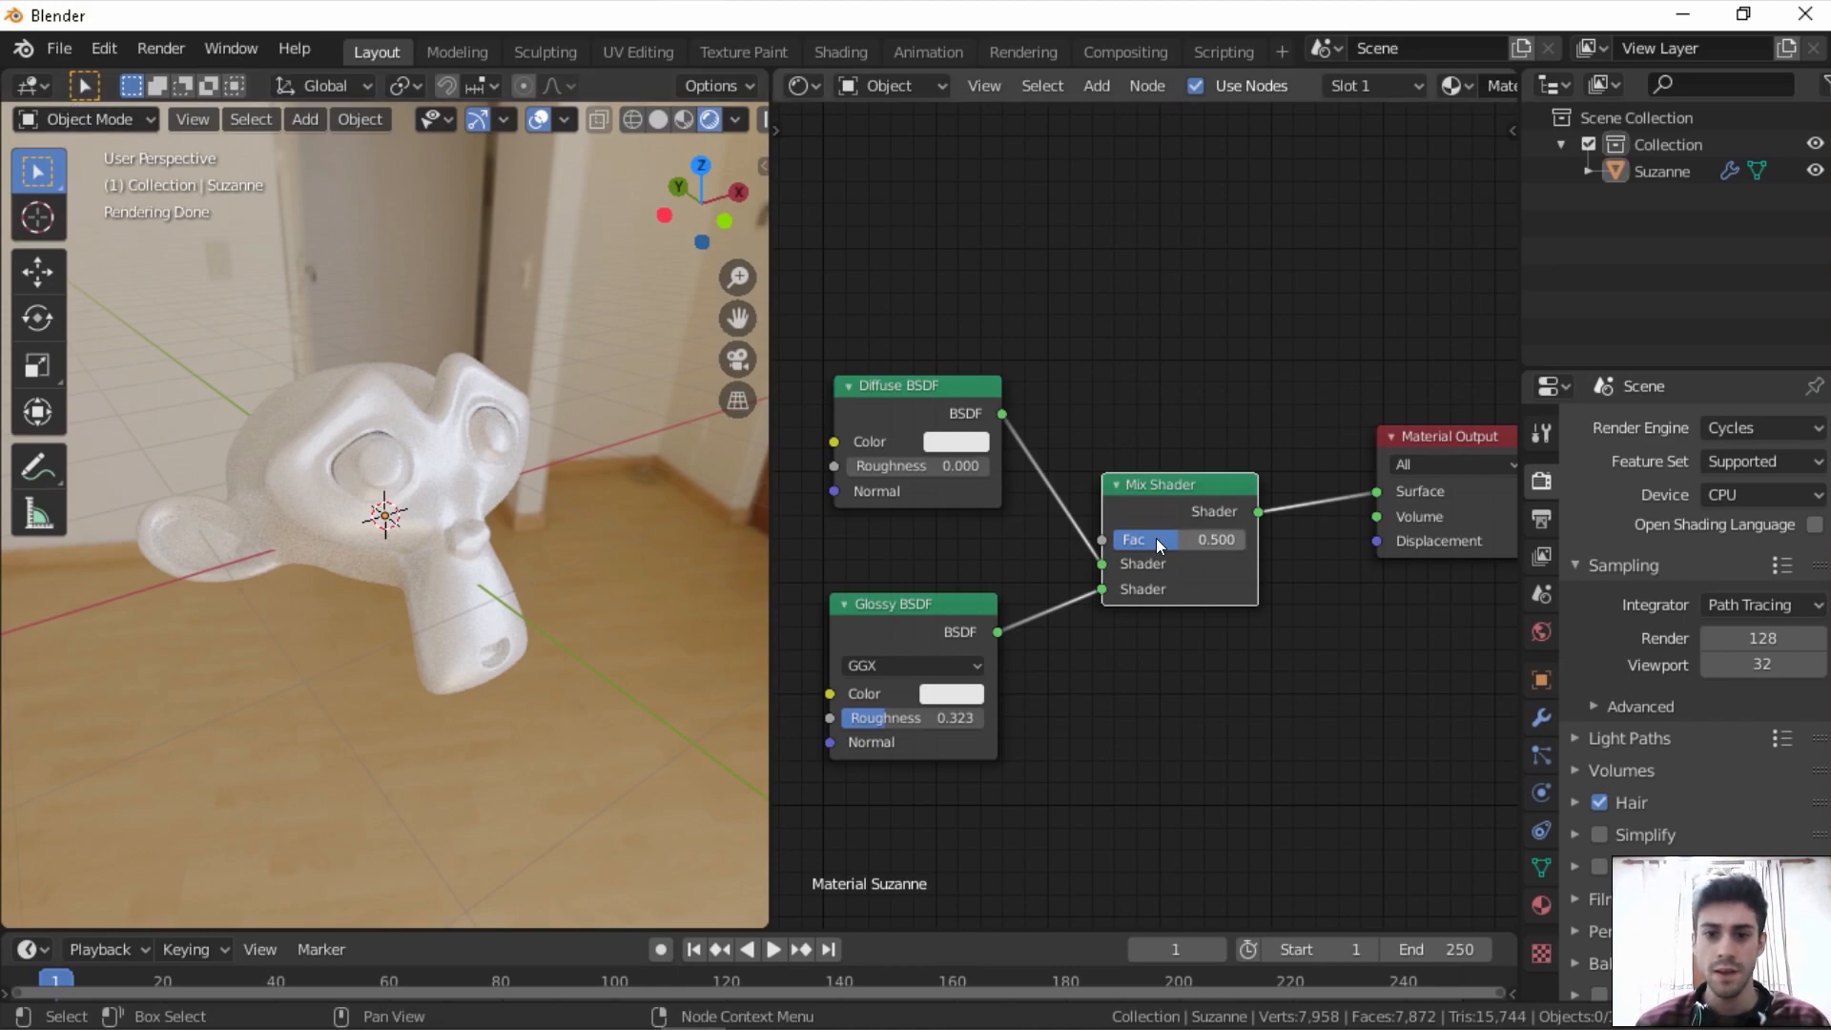
# - Switch the scene's render engine to Eevee
pyautogui.moveTo(927, 482); pyautogui.dragTo(1000, 453, button='middle')
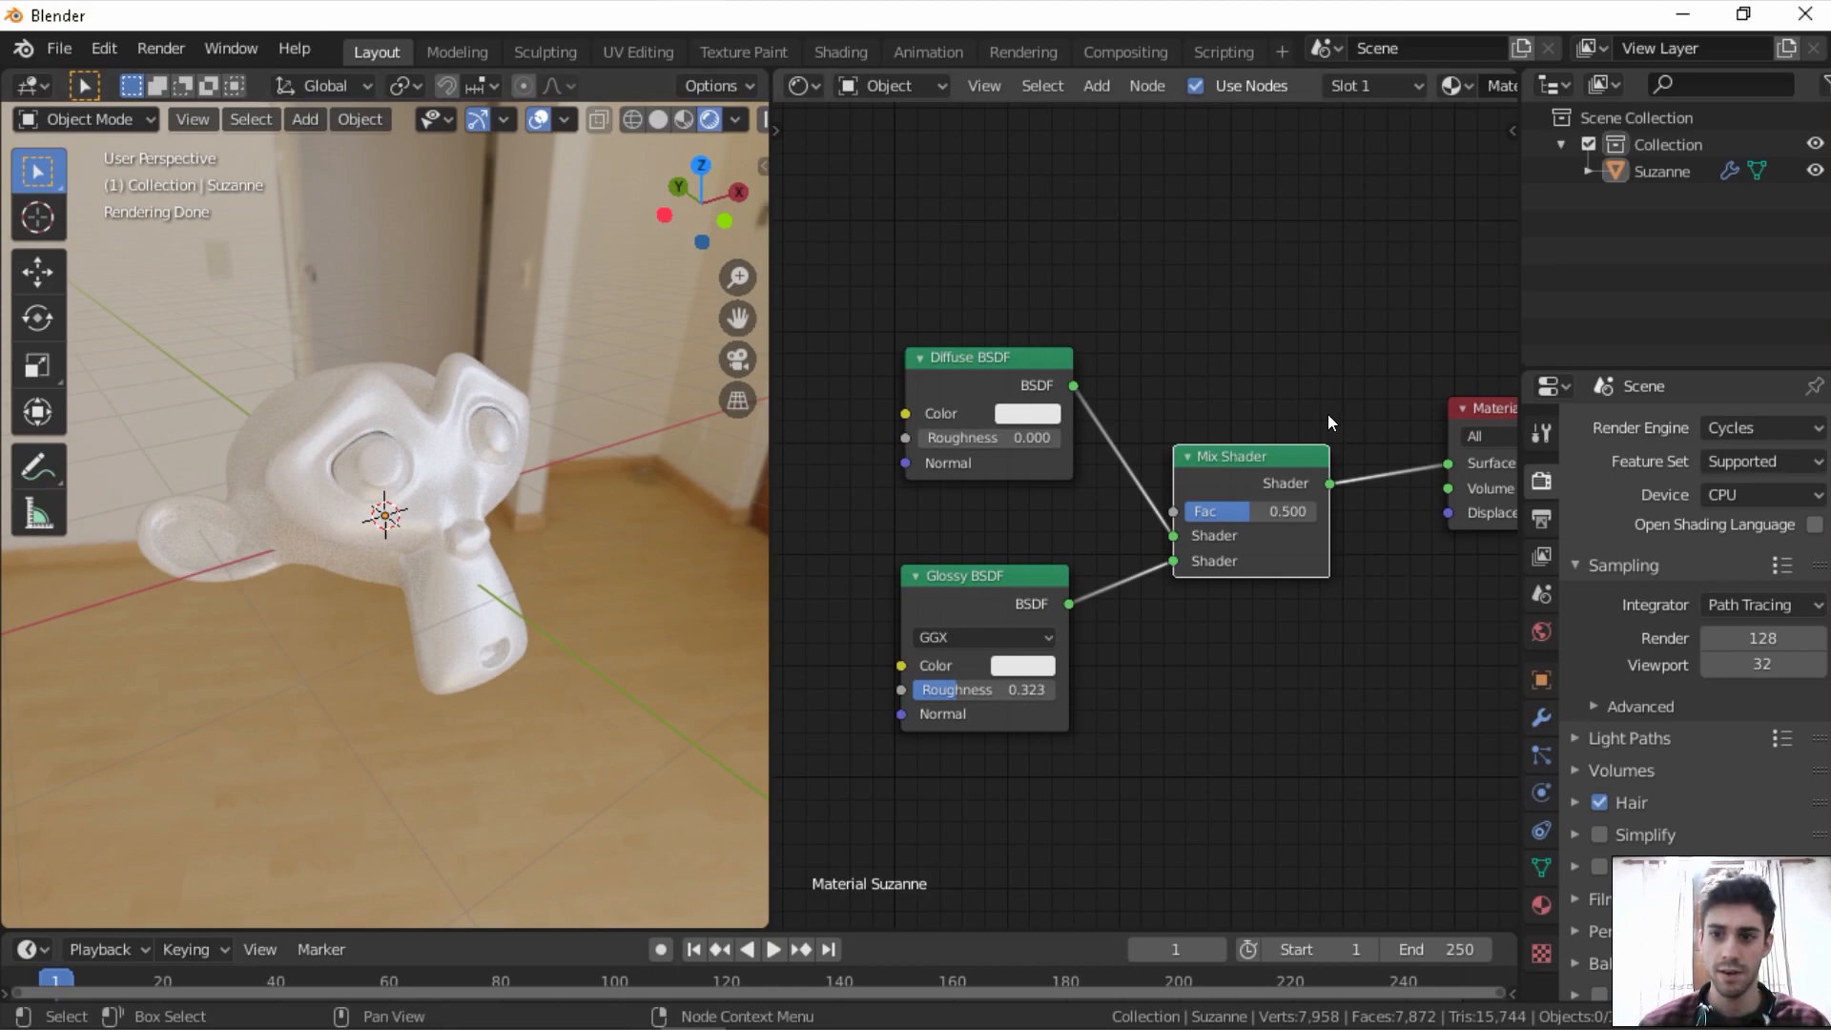
pyautogui.click(1022, 414)
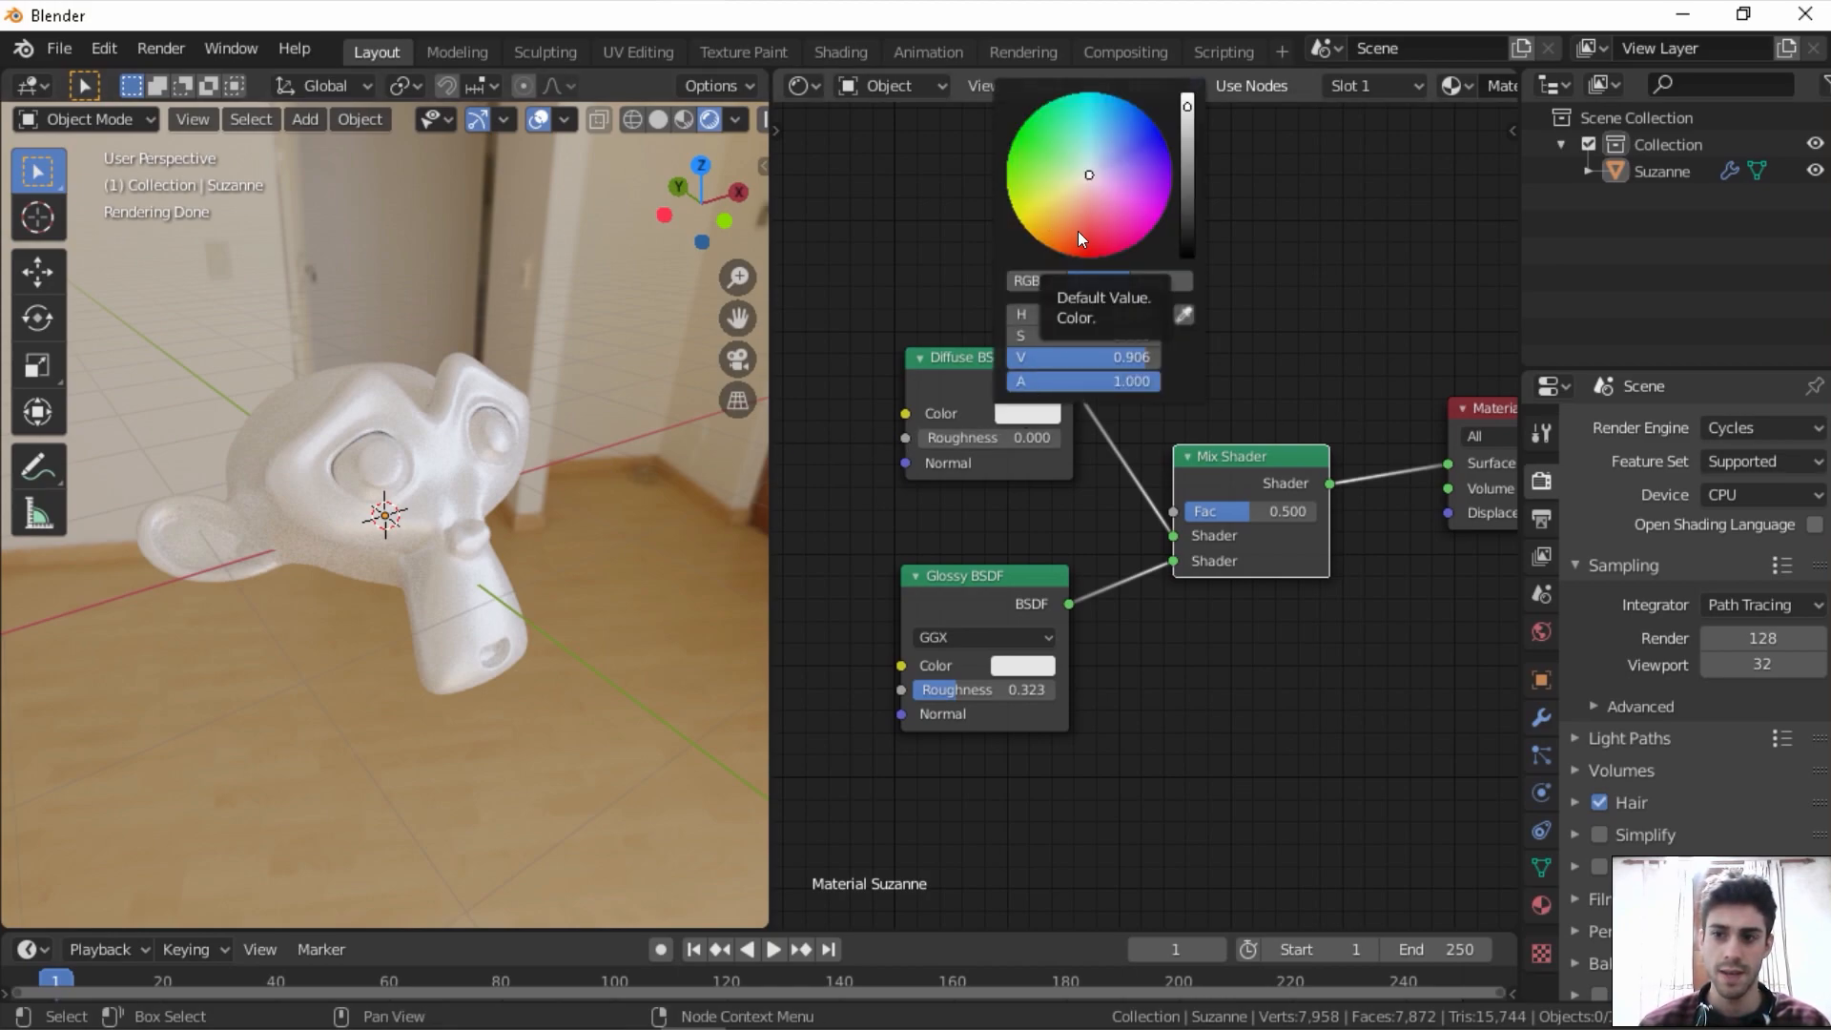
pyautogui.click(1764, 425)
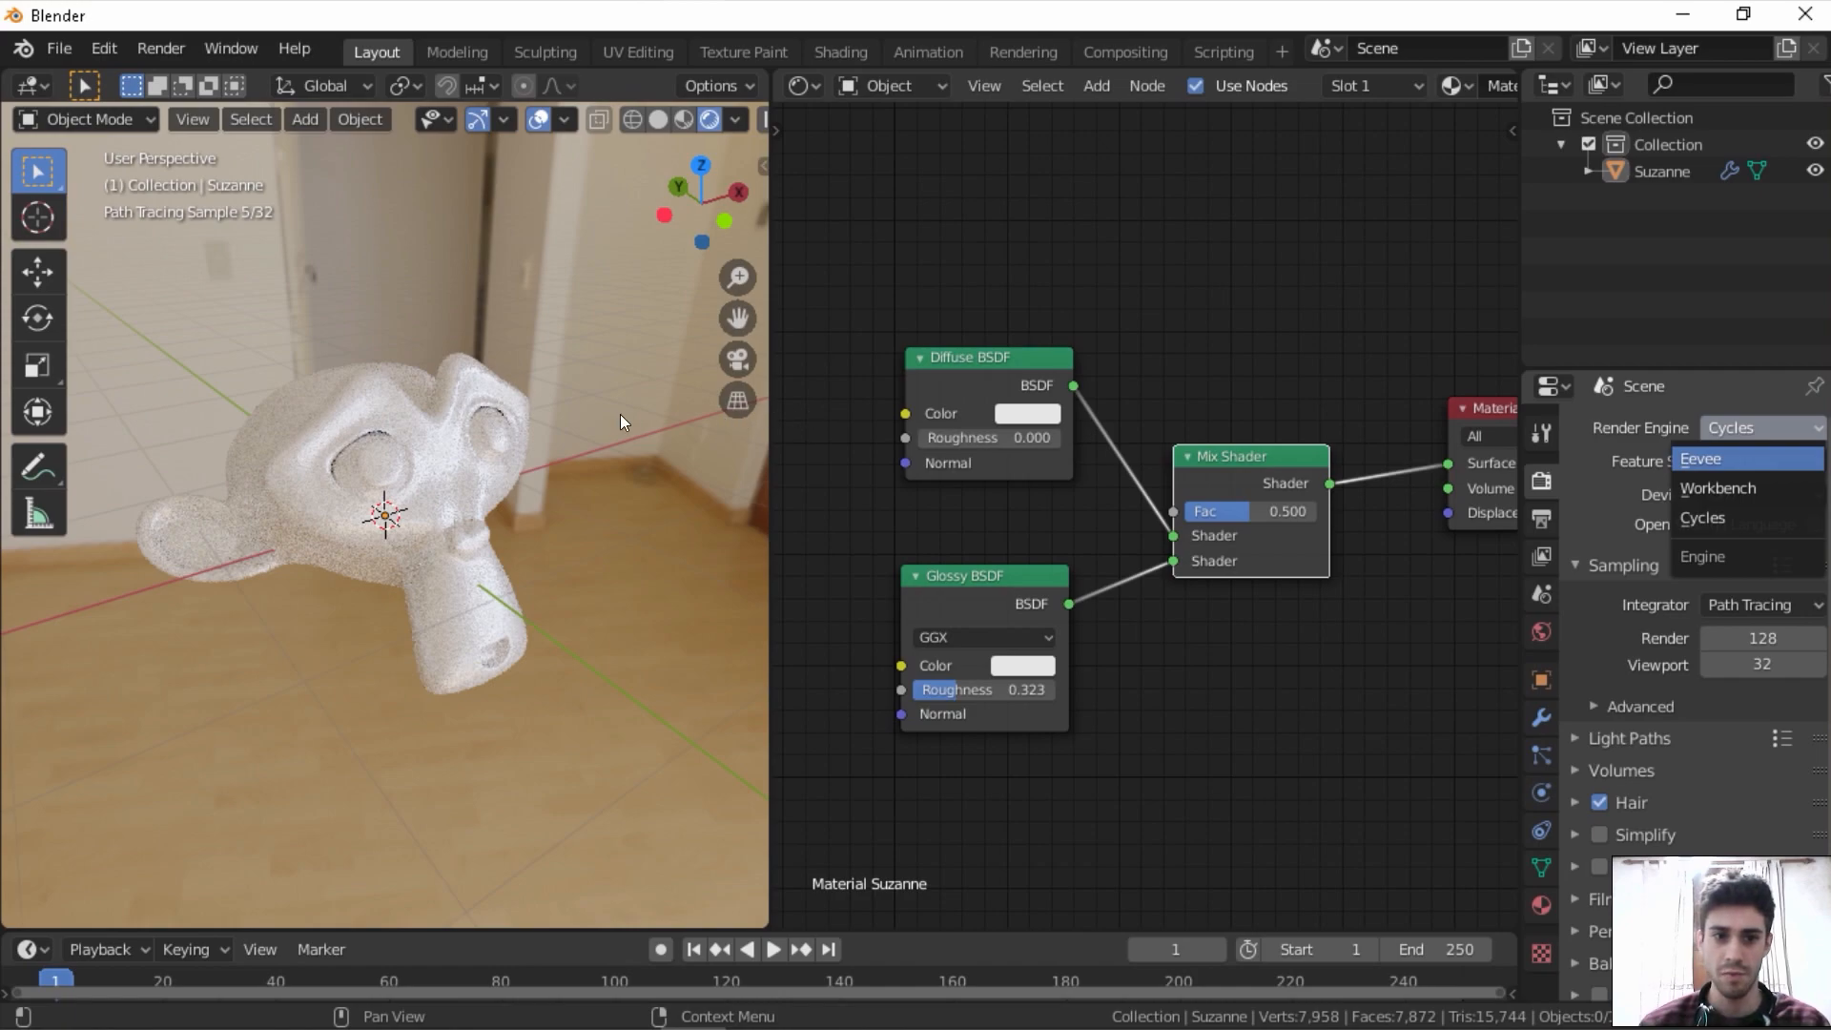
# - Set the Diffuse BSDF's color to red and the Glossy BSDF's color to blue
pyautogui.click(1027, 413)
pyautogui.click(1081, 237)
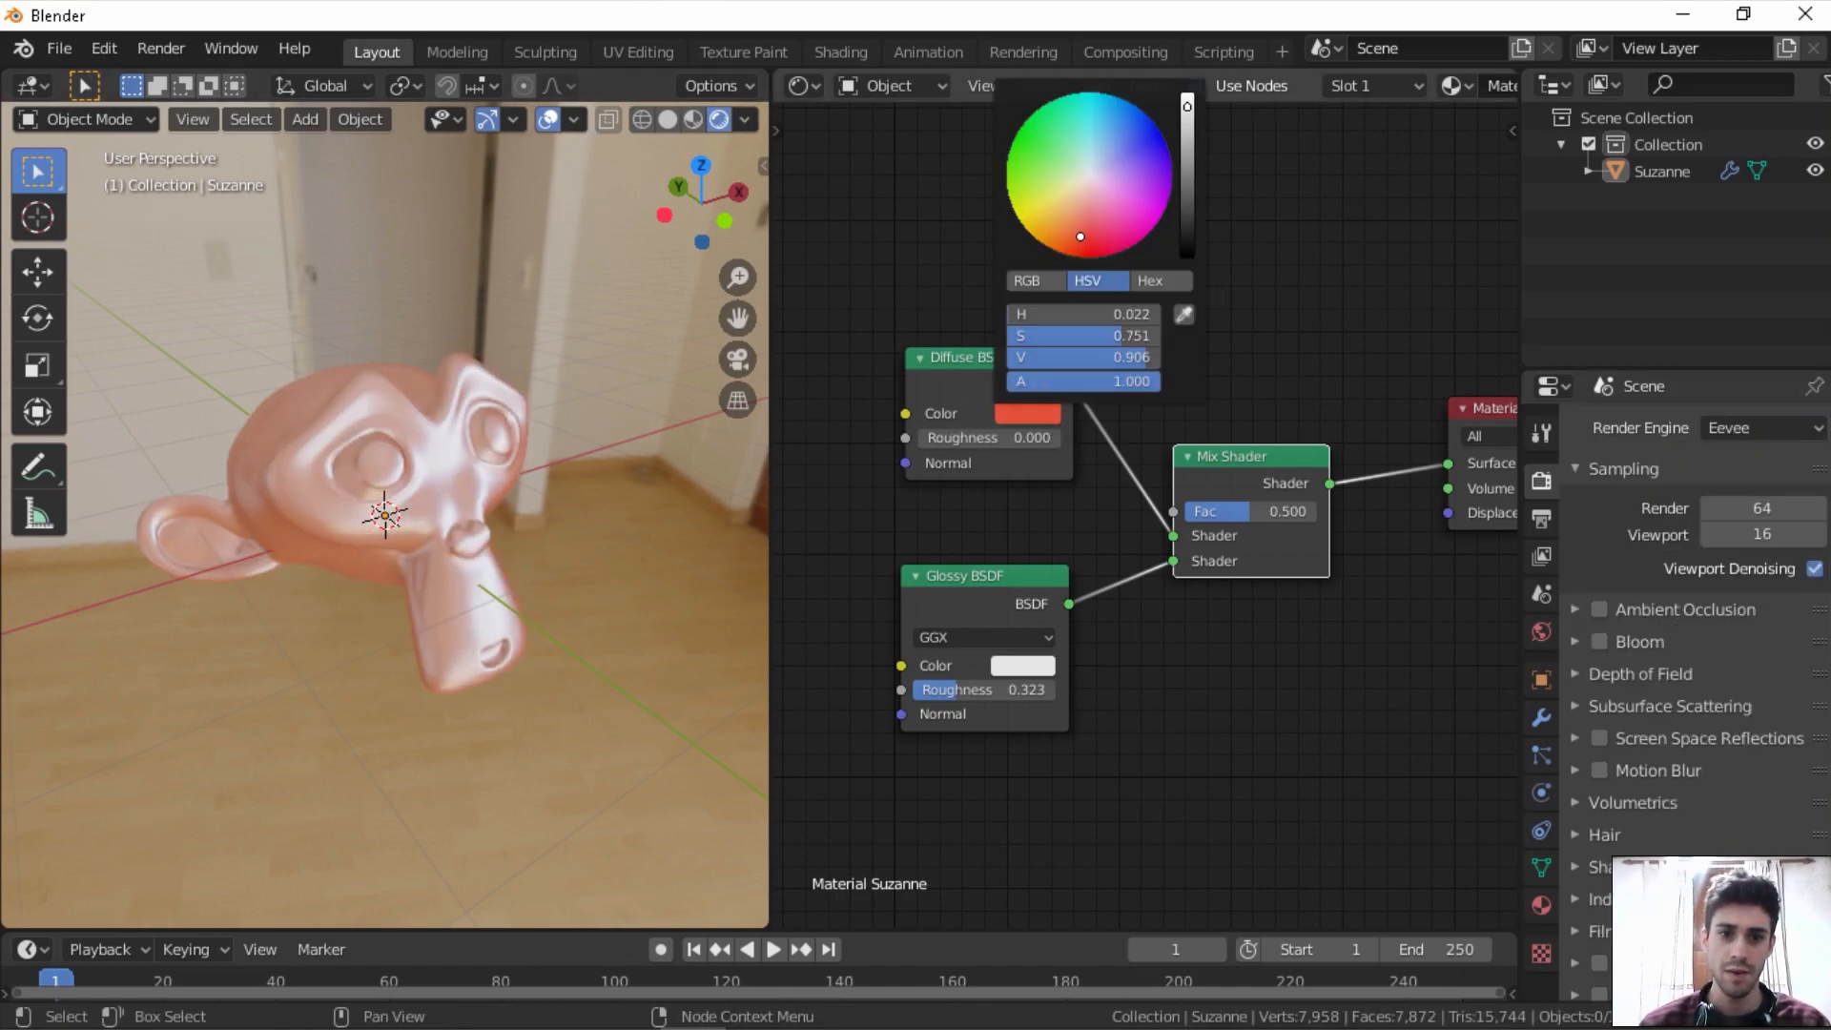
pyautogui.click(1024, 664)
pyautogui.click(1163, 404)
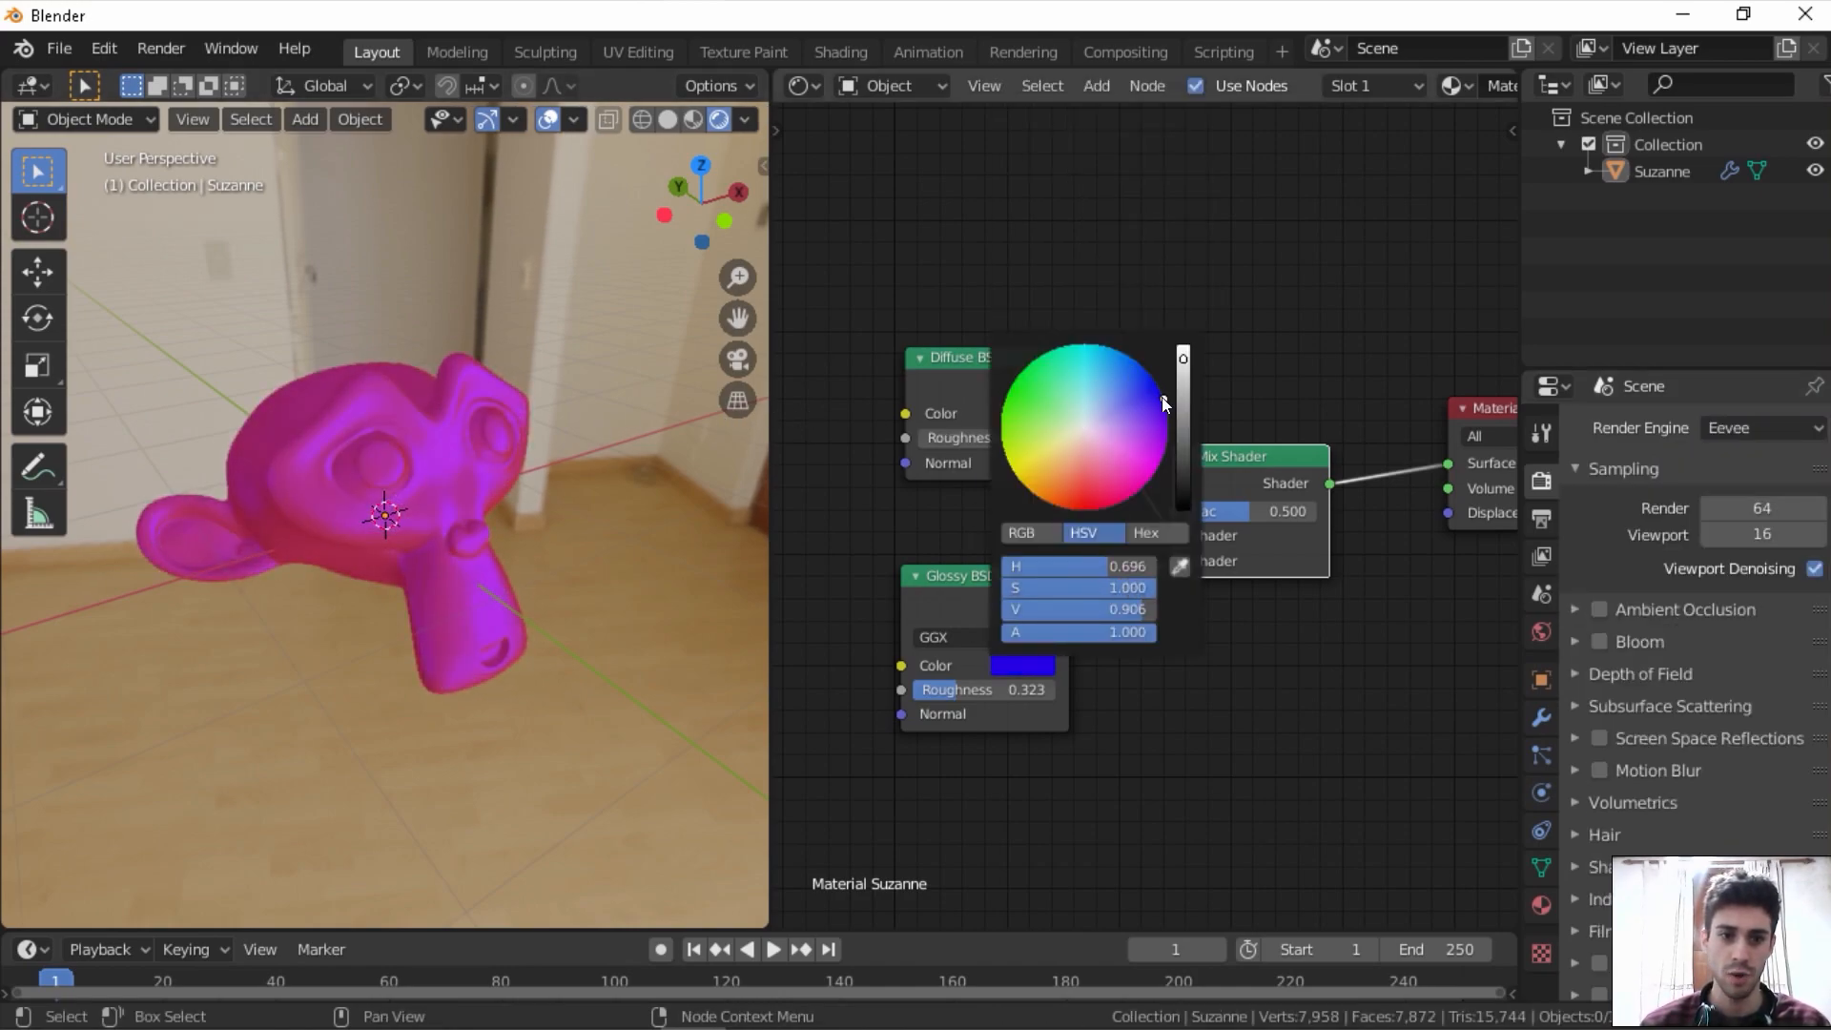
# - Compare the two mixed shaders by setting the Mix Shader's Fac to 0.000 first and finally to 1.000
pyautogui.scroll(2, 1140, 508)
pyautogui.moveTo(1203, 486); pyautogui.dragTo(1155, 450, button='middle')
pyautogui.moveTo(1201, 420); pyautogui.dragTo(1215, 403)
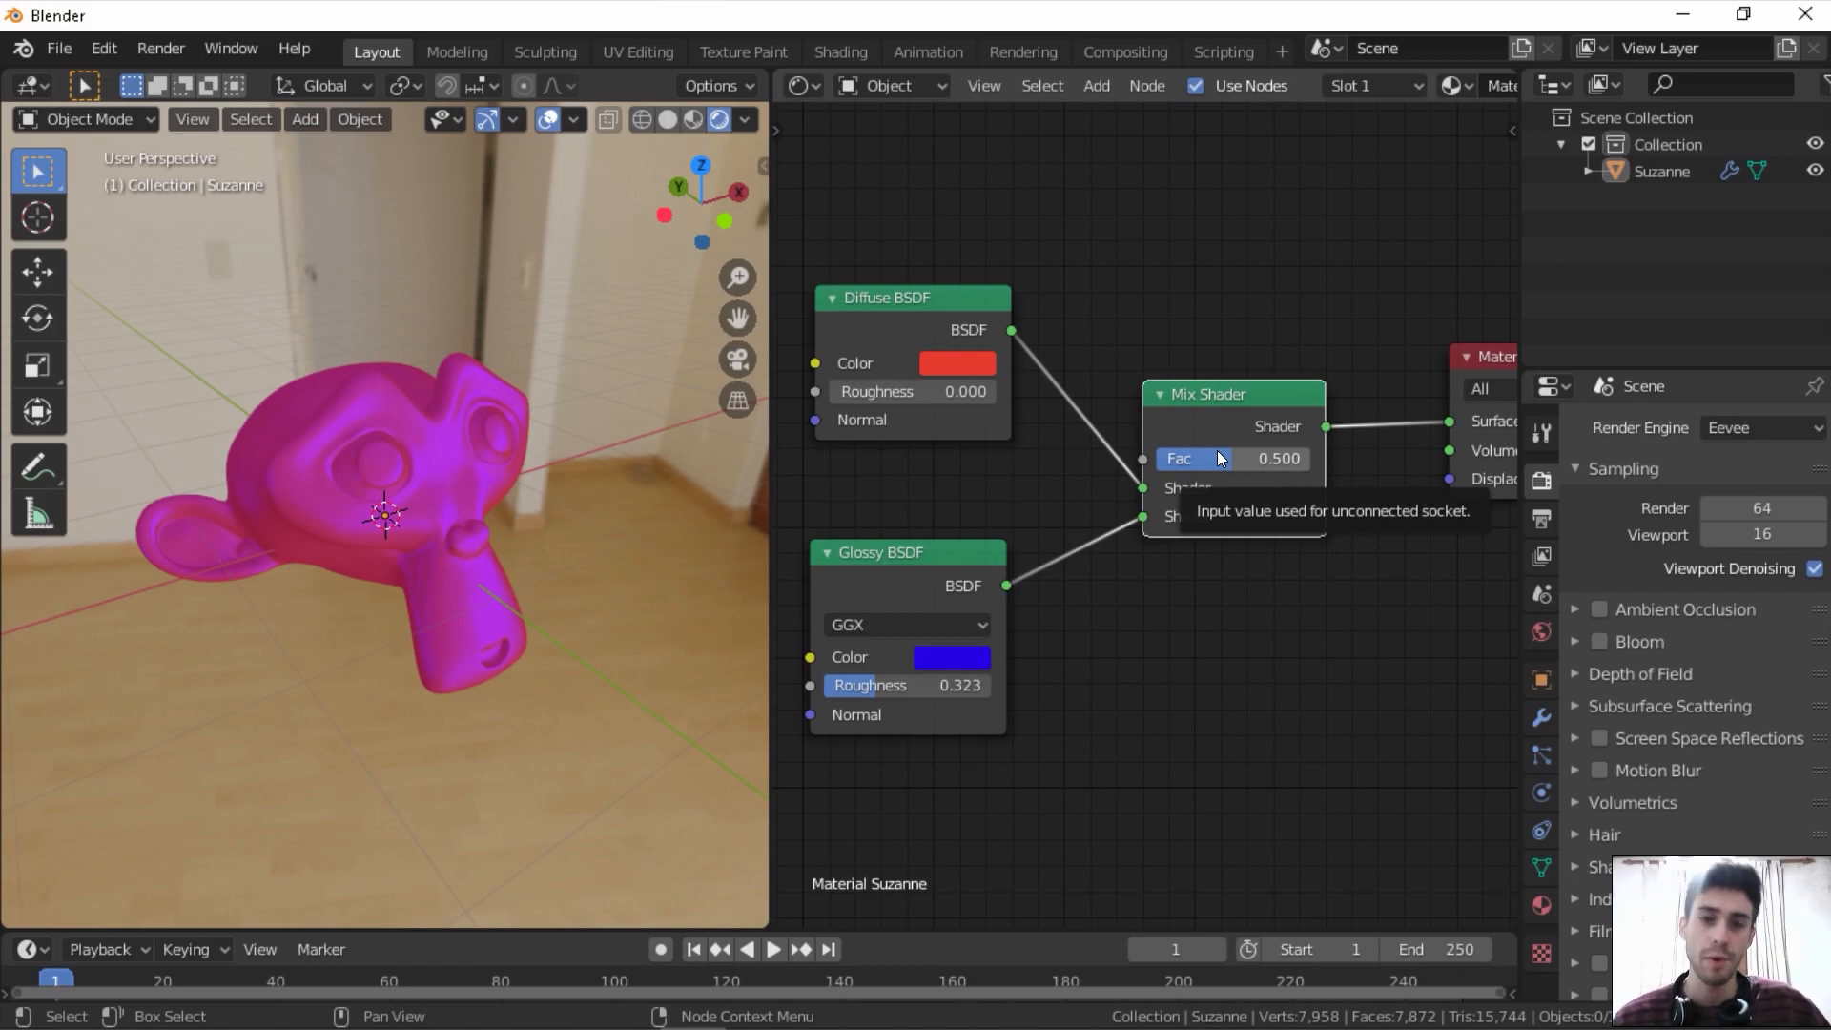
pyautogui.press('BackSpace')
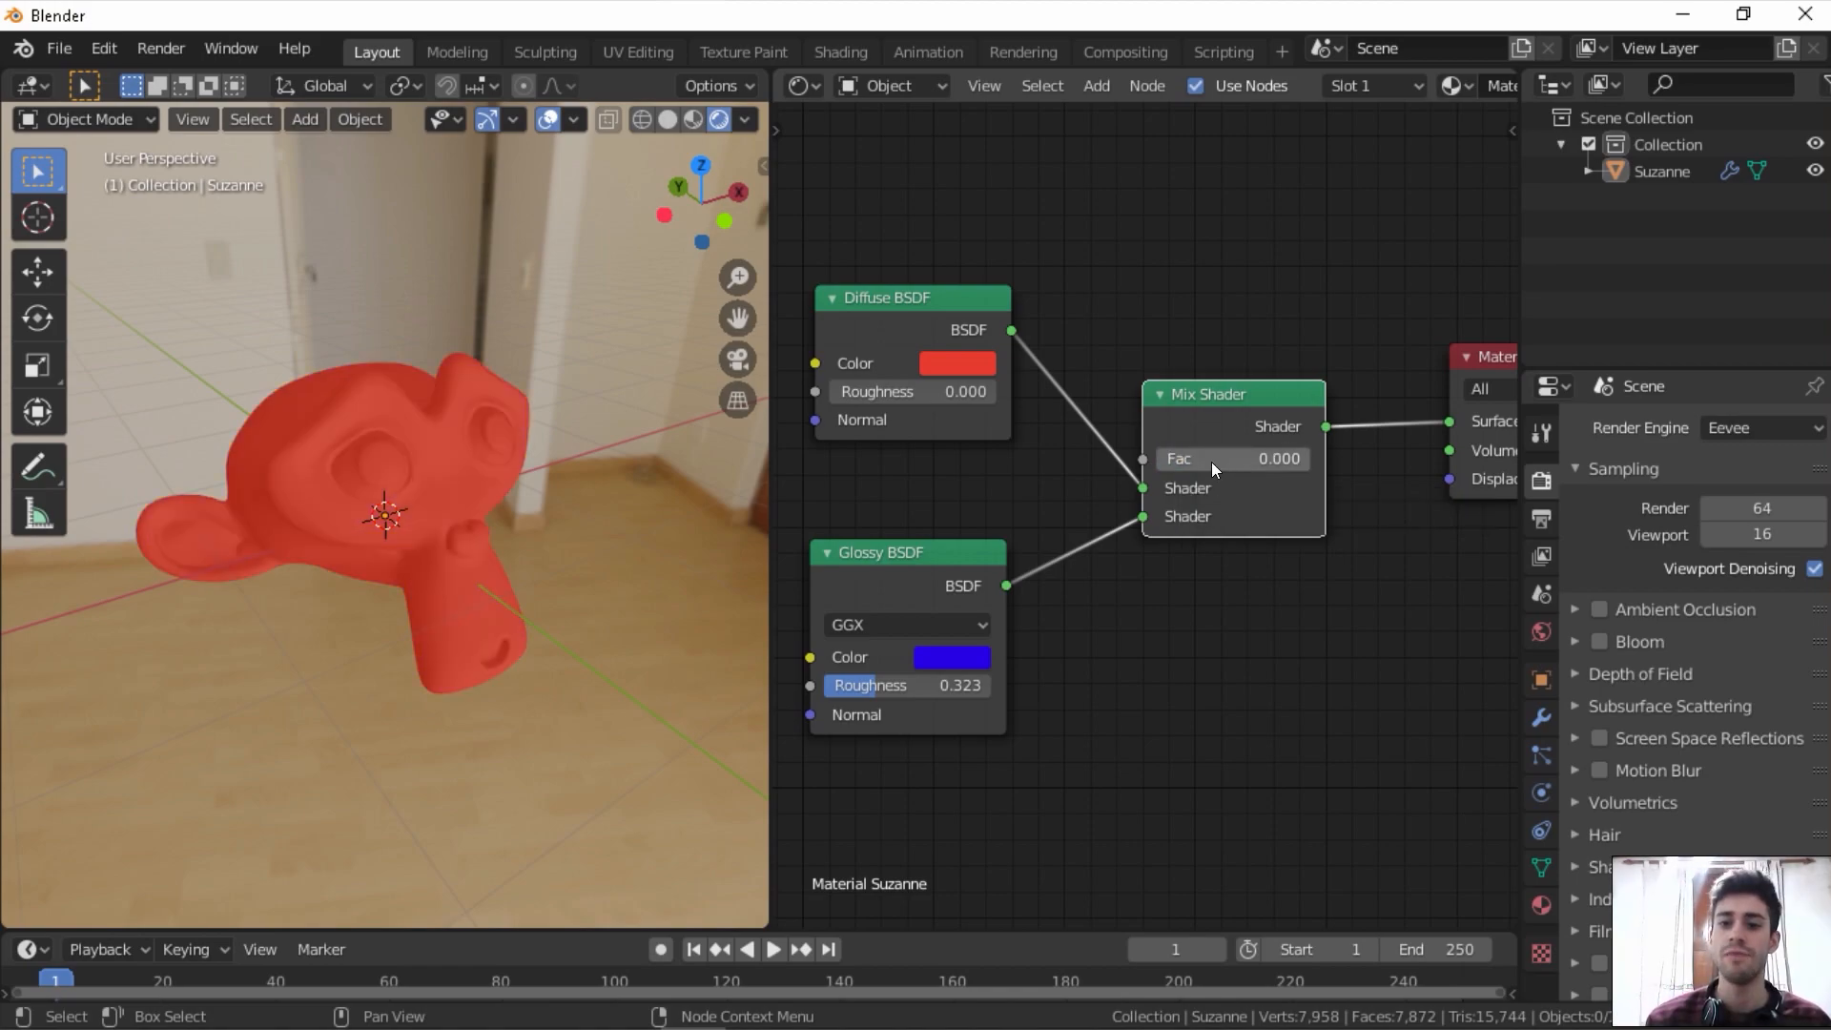
pyautogui.moveTo(933, 324); pyautogui.dragTo(924, 323)
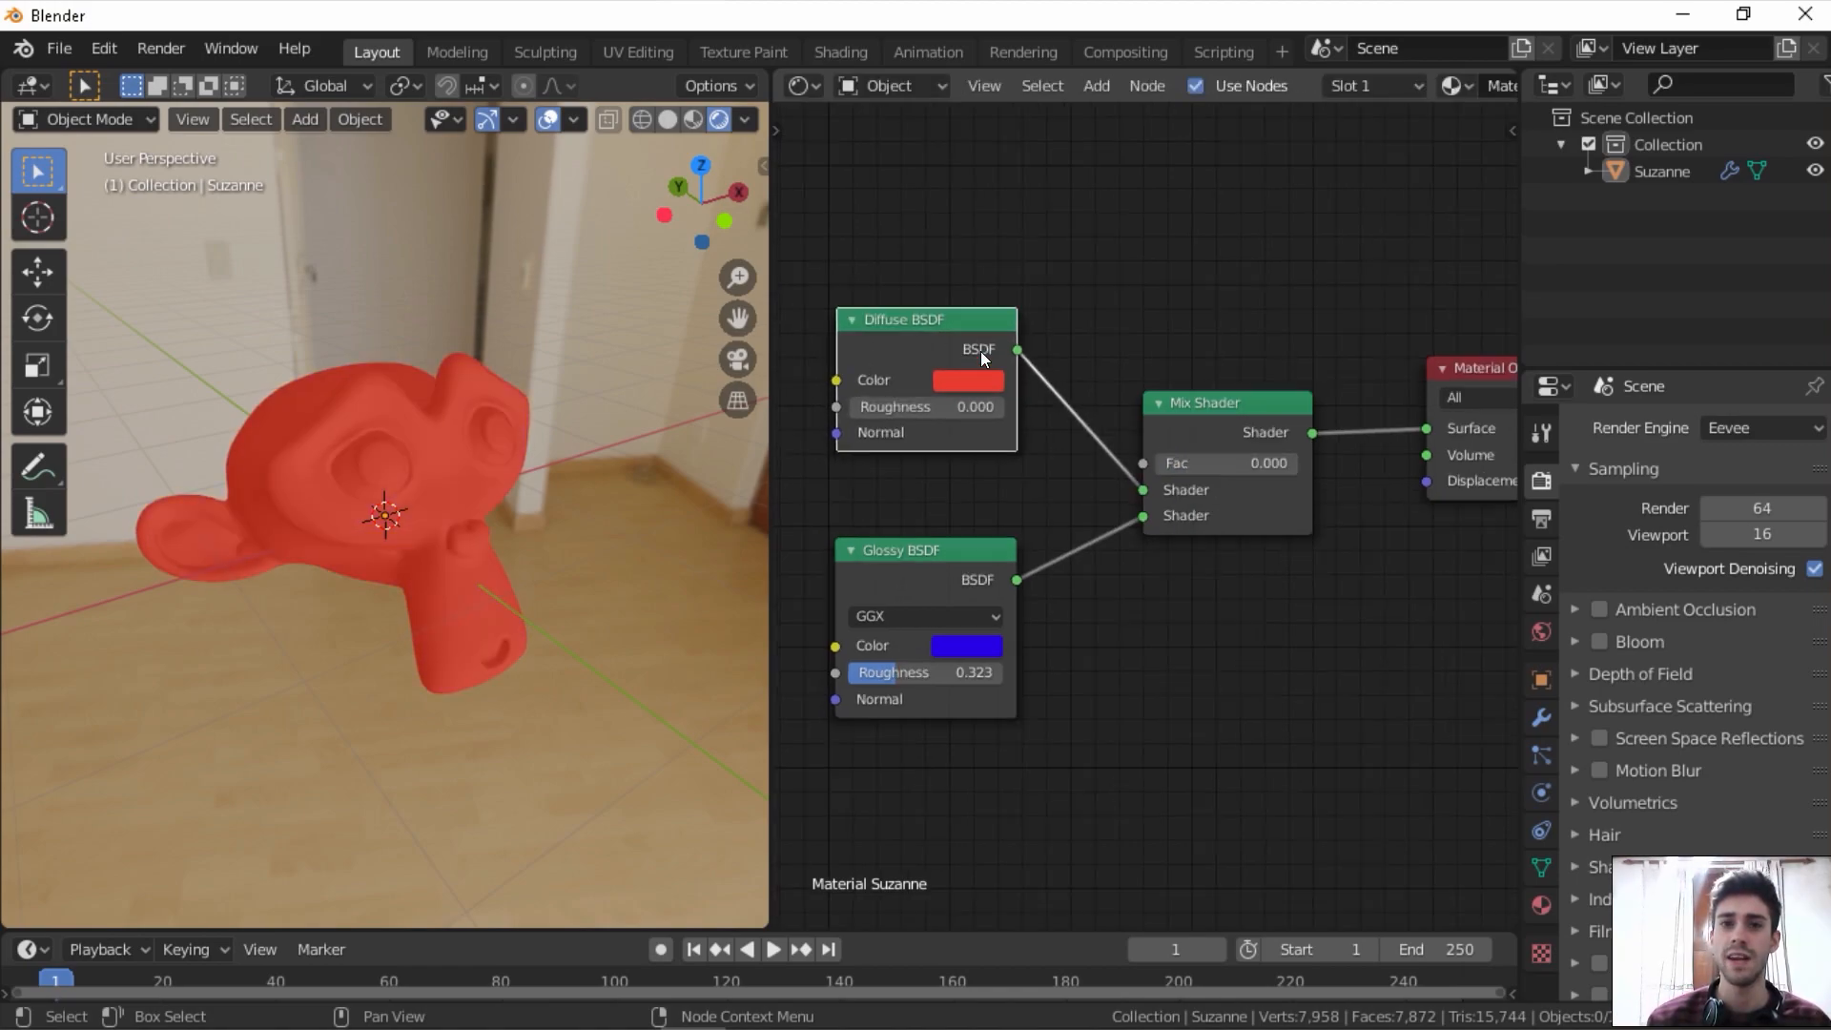
pyautogui.scroll(-1, 992, 349)
pyautogui.moveTo(1204, 454); pyautogui.dragTo(1319, 461)
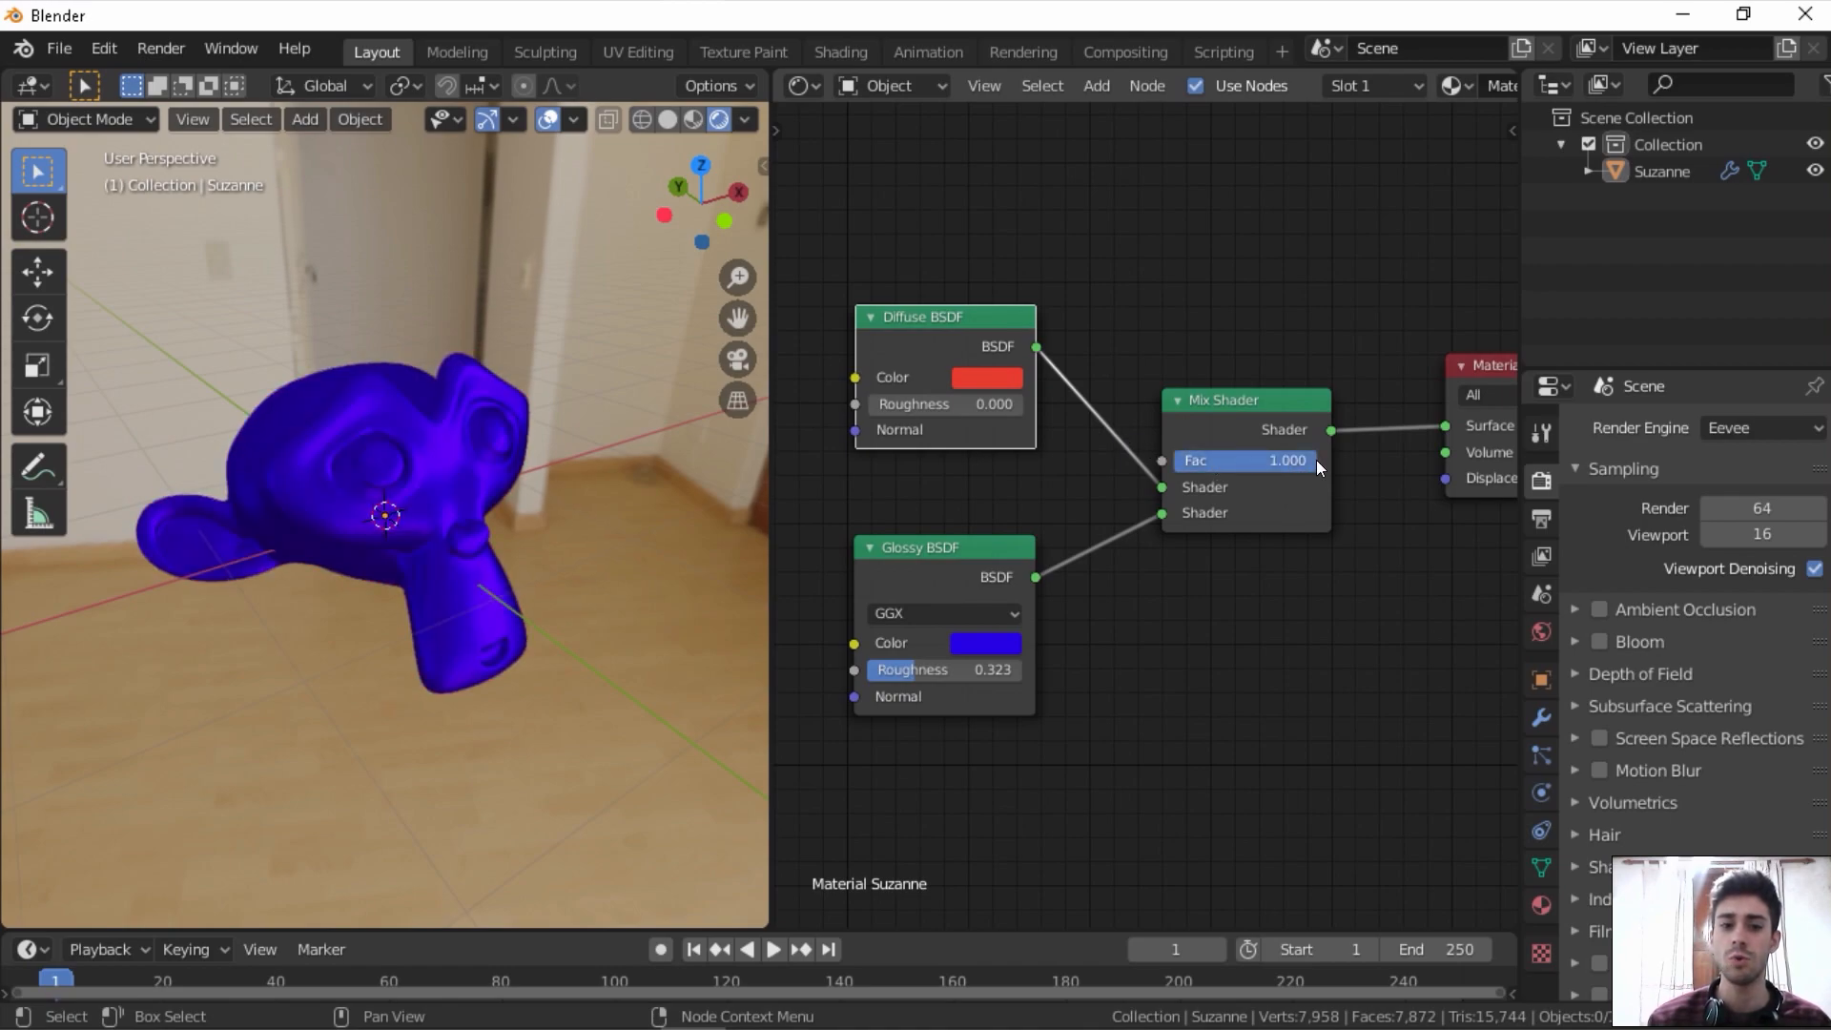
# - Move the Diffuse BSDF node down and add a Fresnel node above it
pyautogui.moveTo(956, 336); pyautogui.dragTo(952, 397)
pyautogui.scroll(-1, 952, 397)
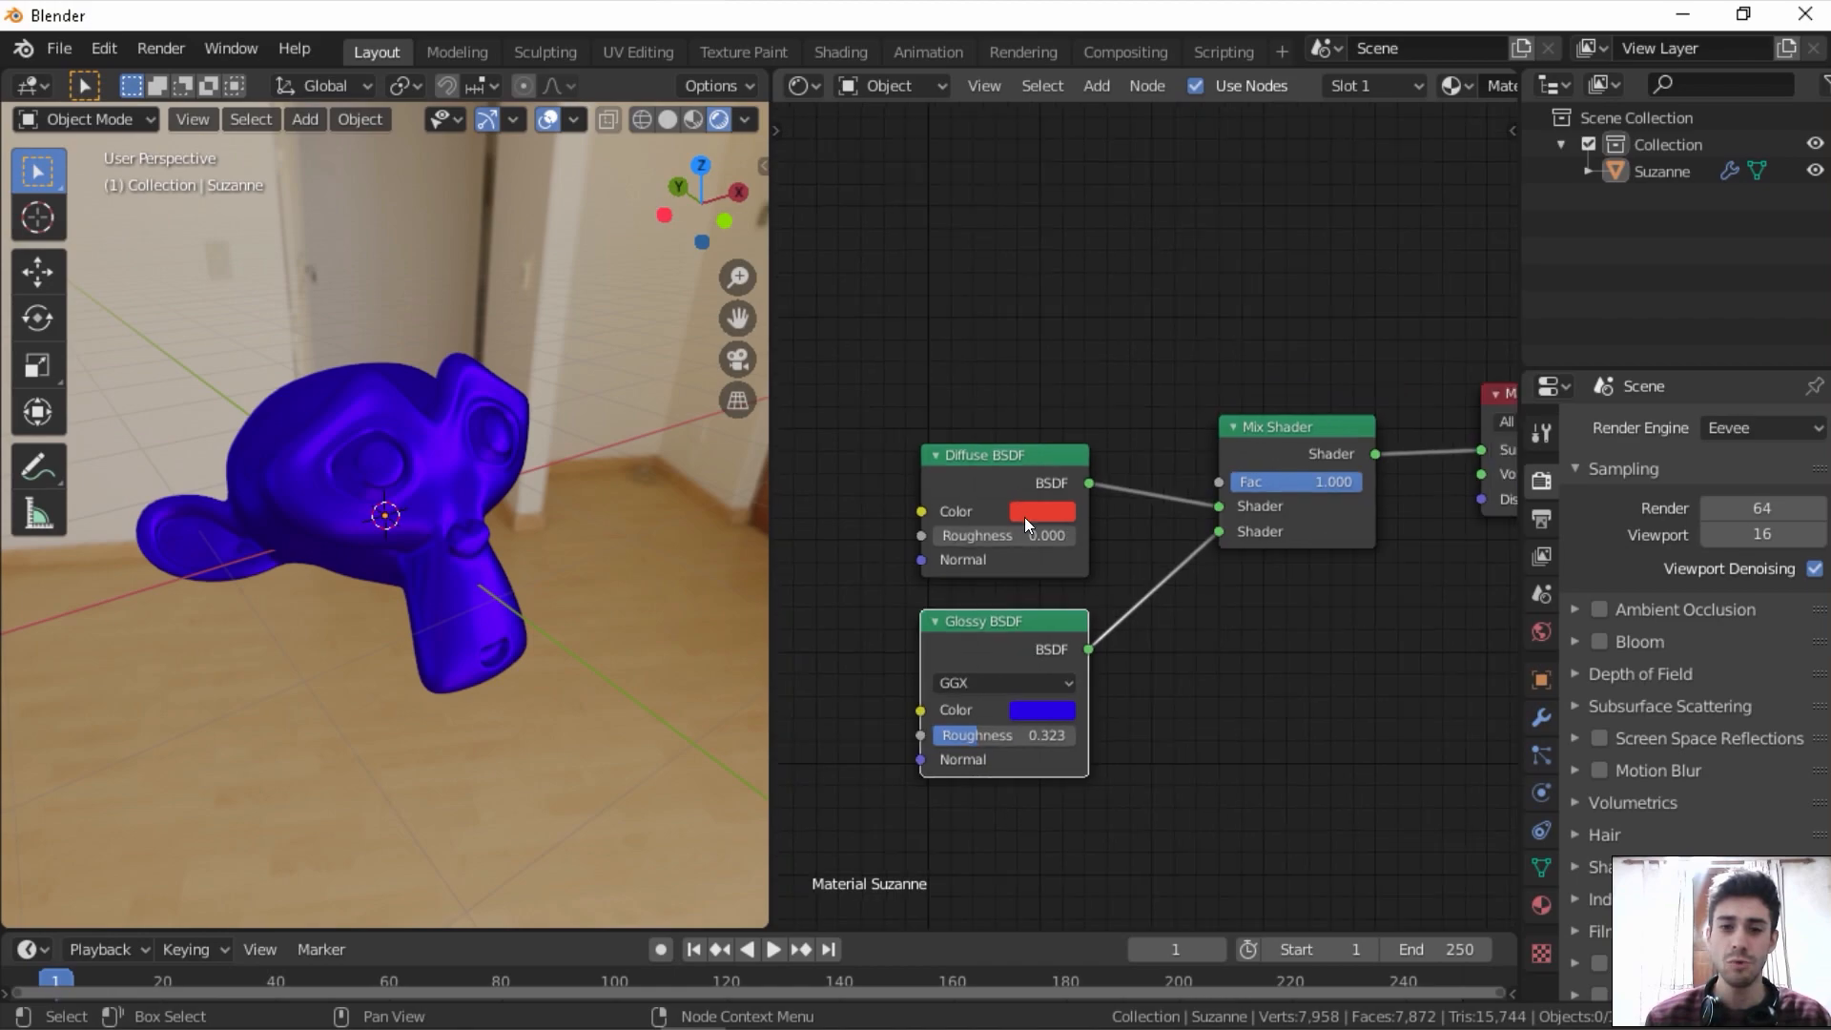
pyautogui.hotkey('shift', 'a')
pyautogui.write('fre')
pyautogui.press('Return')
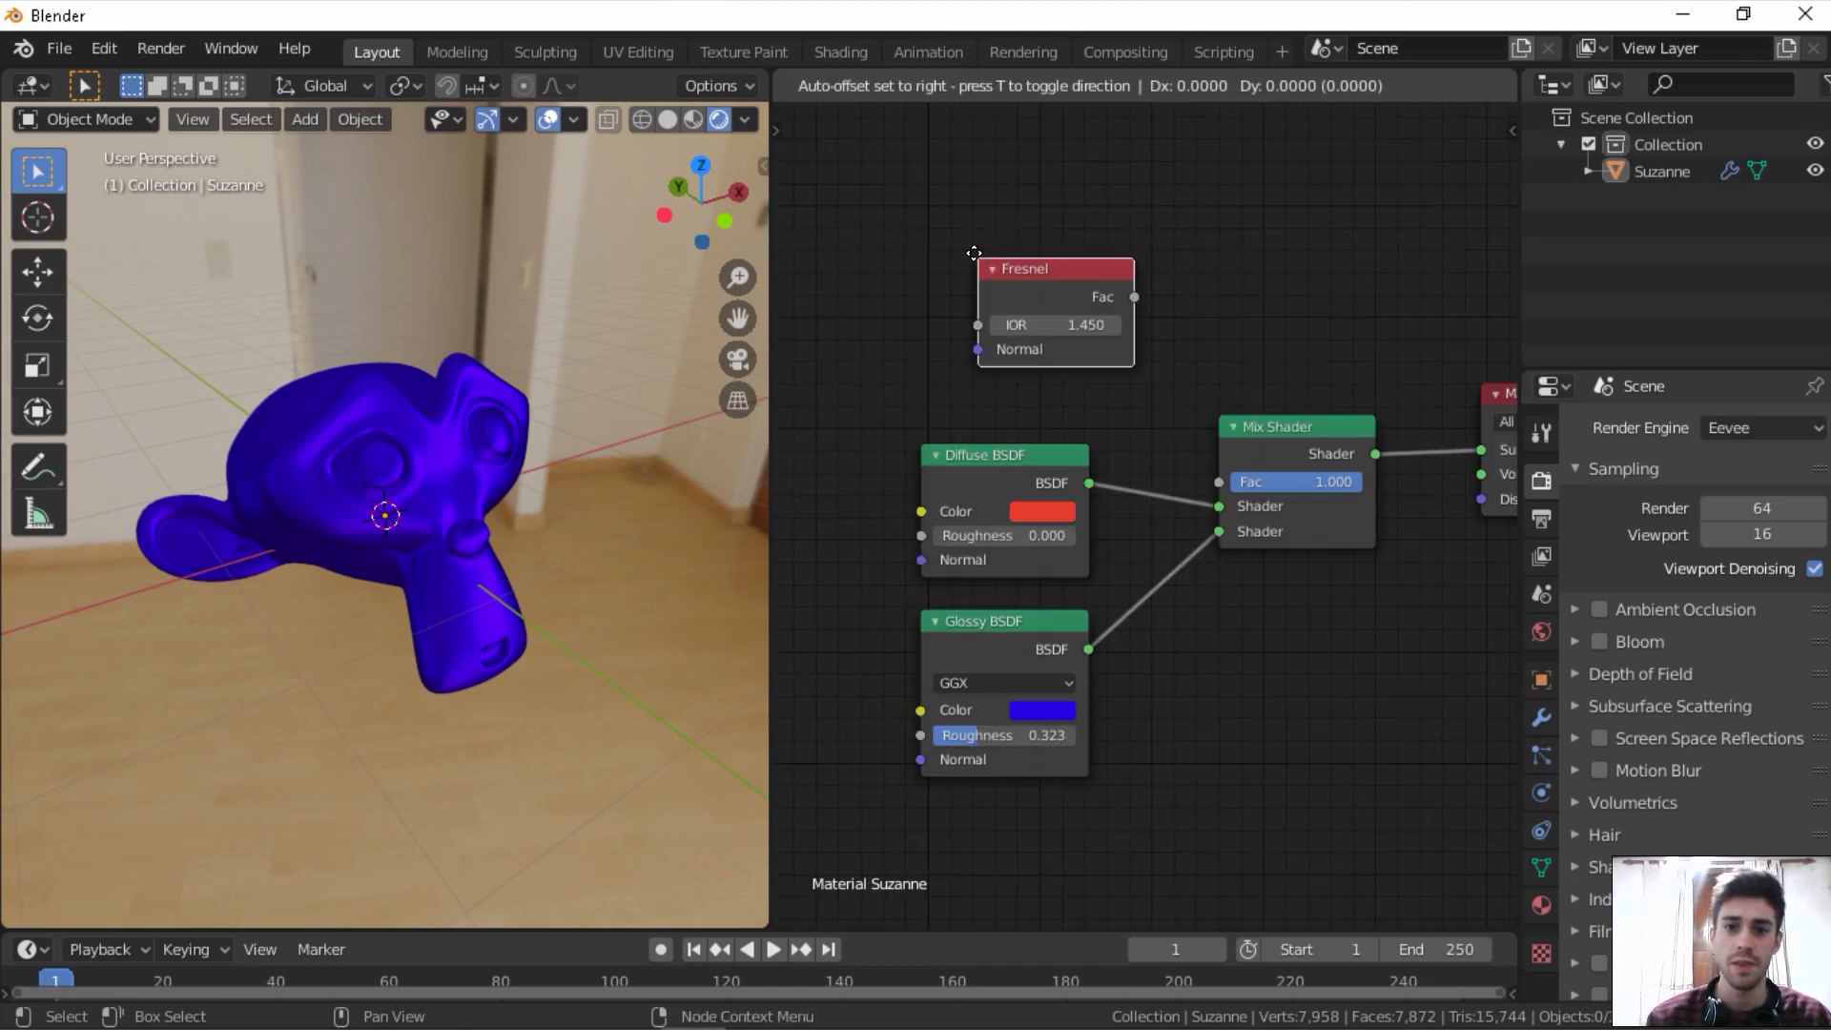
pyautogui.click(940, 304)
pyautogui.scroll(1, 939, 305)
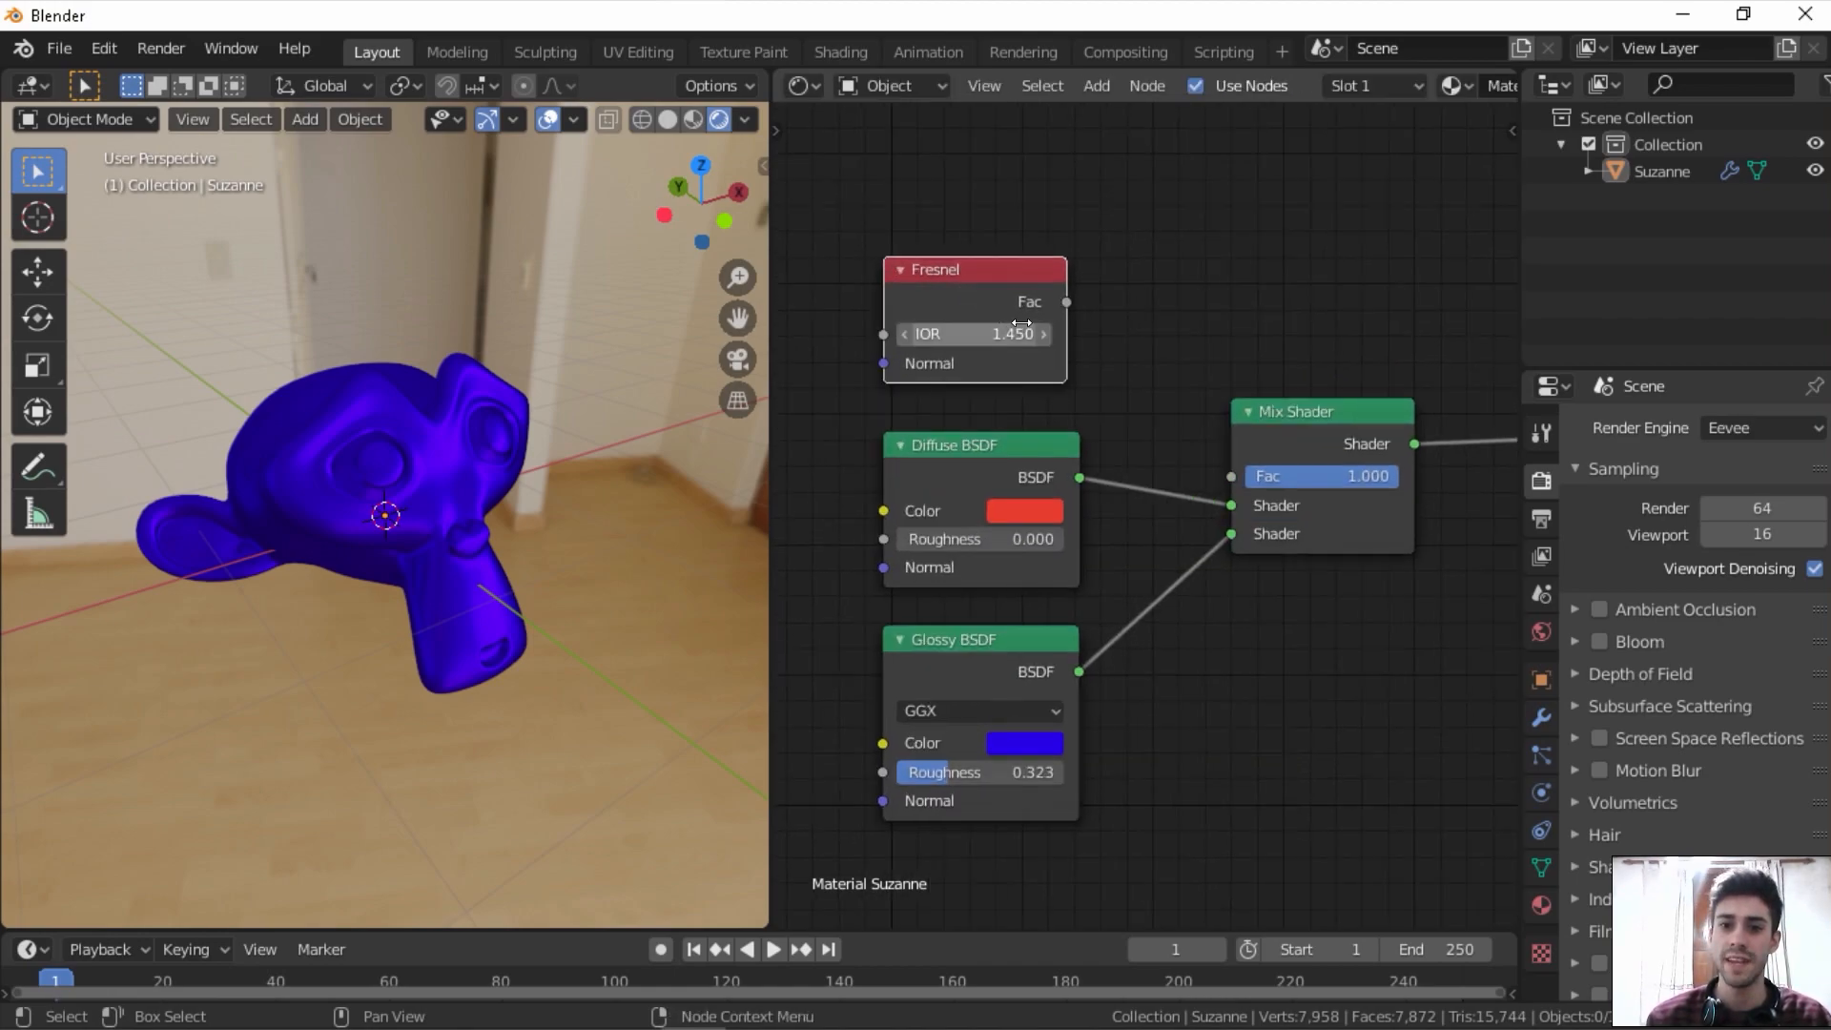
pyautogui.moveTo(1068, 303); pyautogui.dragTo(1204, 434)
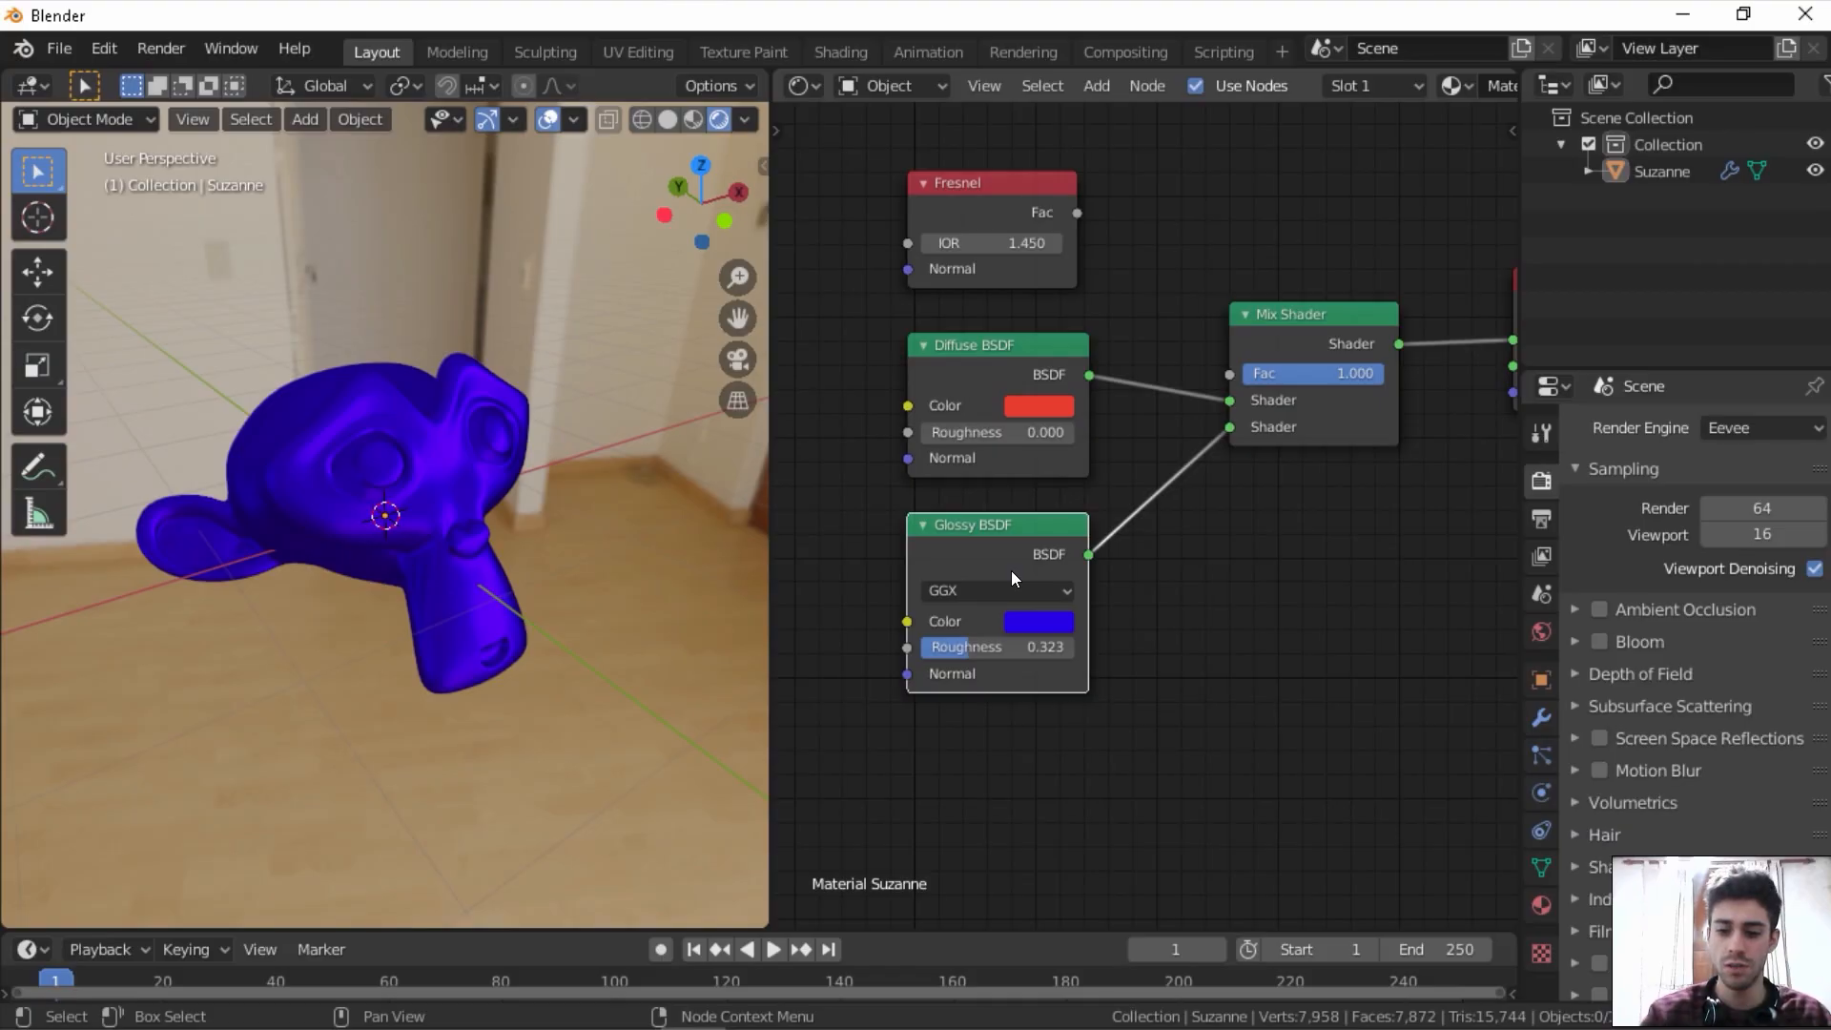
# - Replace the Glossy BSDF node with a second Diffuse BSDF connected to the Mix Shader's second Shader input
pyautogui.press('x')
pyautogui.hotkey('shift', 'a')
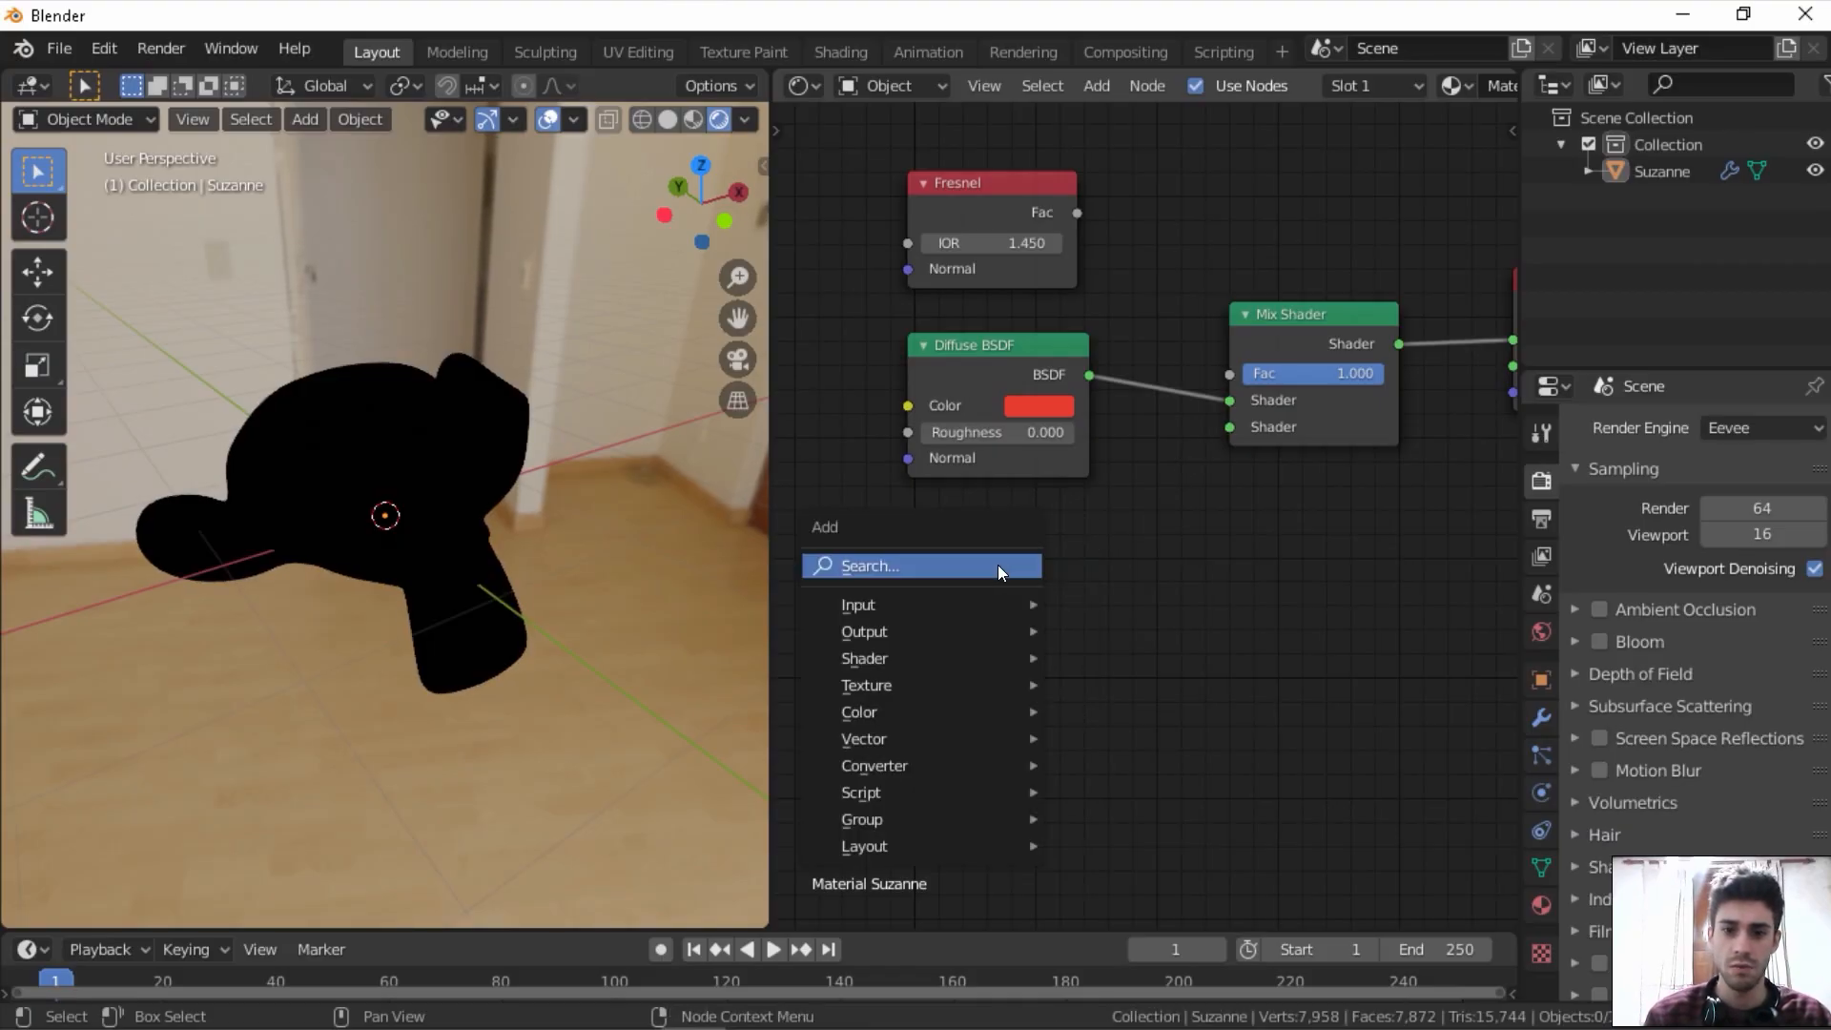
pyautogui.click(997, 566)
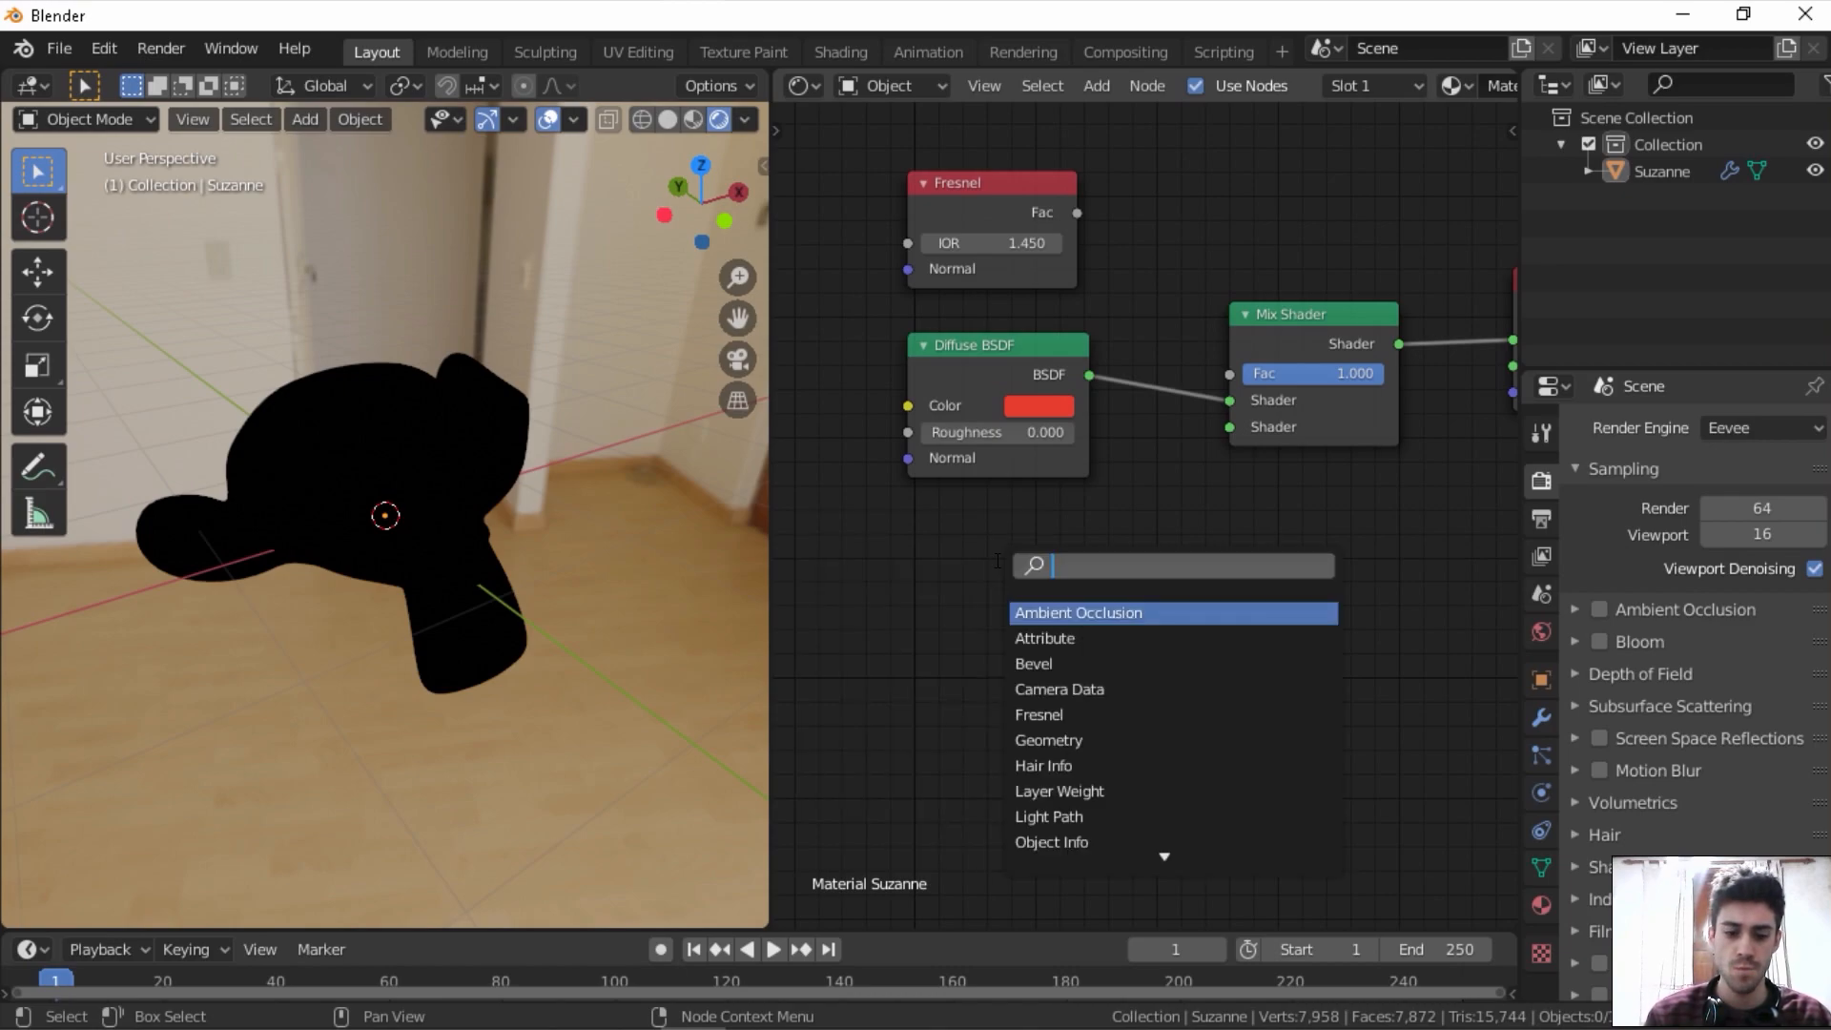
pyautogui.write('diff')
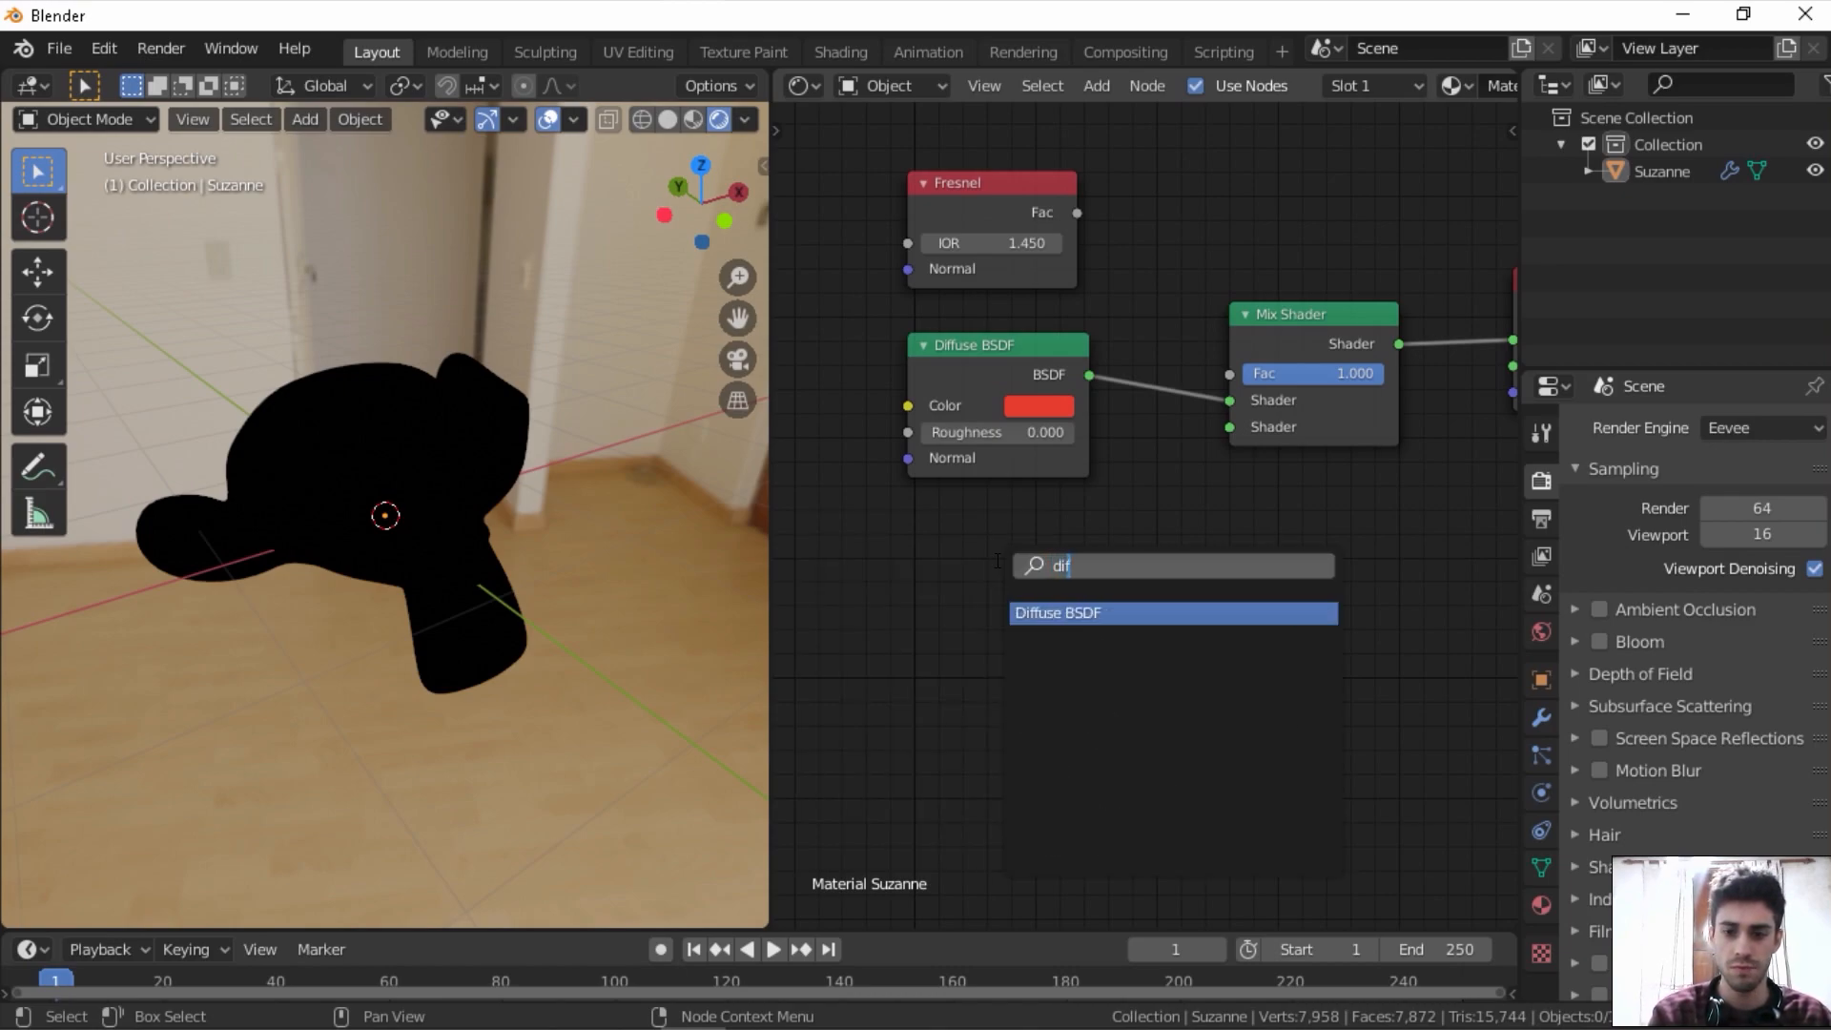
pyautogui.press('Return')
pyautogui.click(911, 538)
pyautogui.scroll(1, 954, 562)
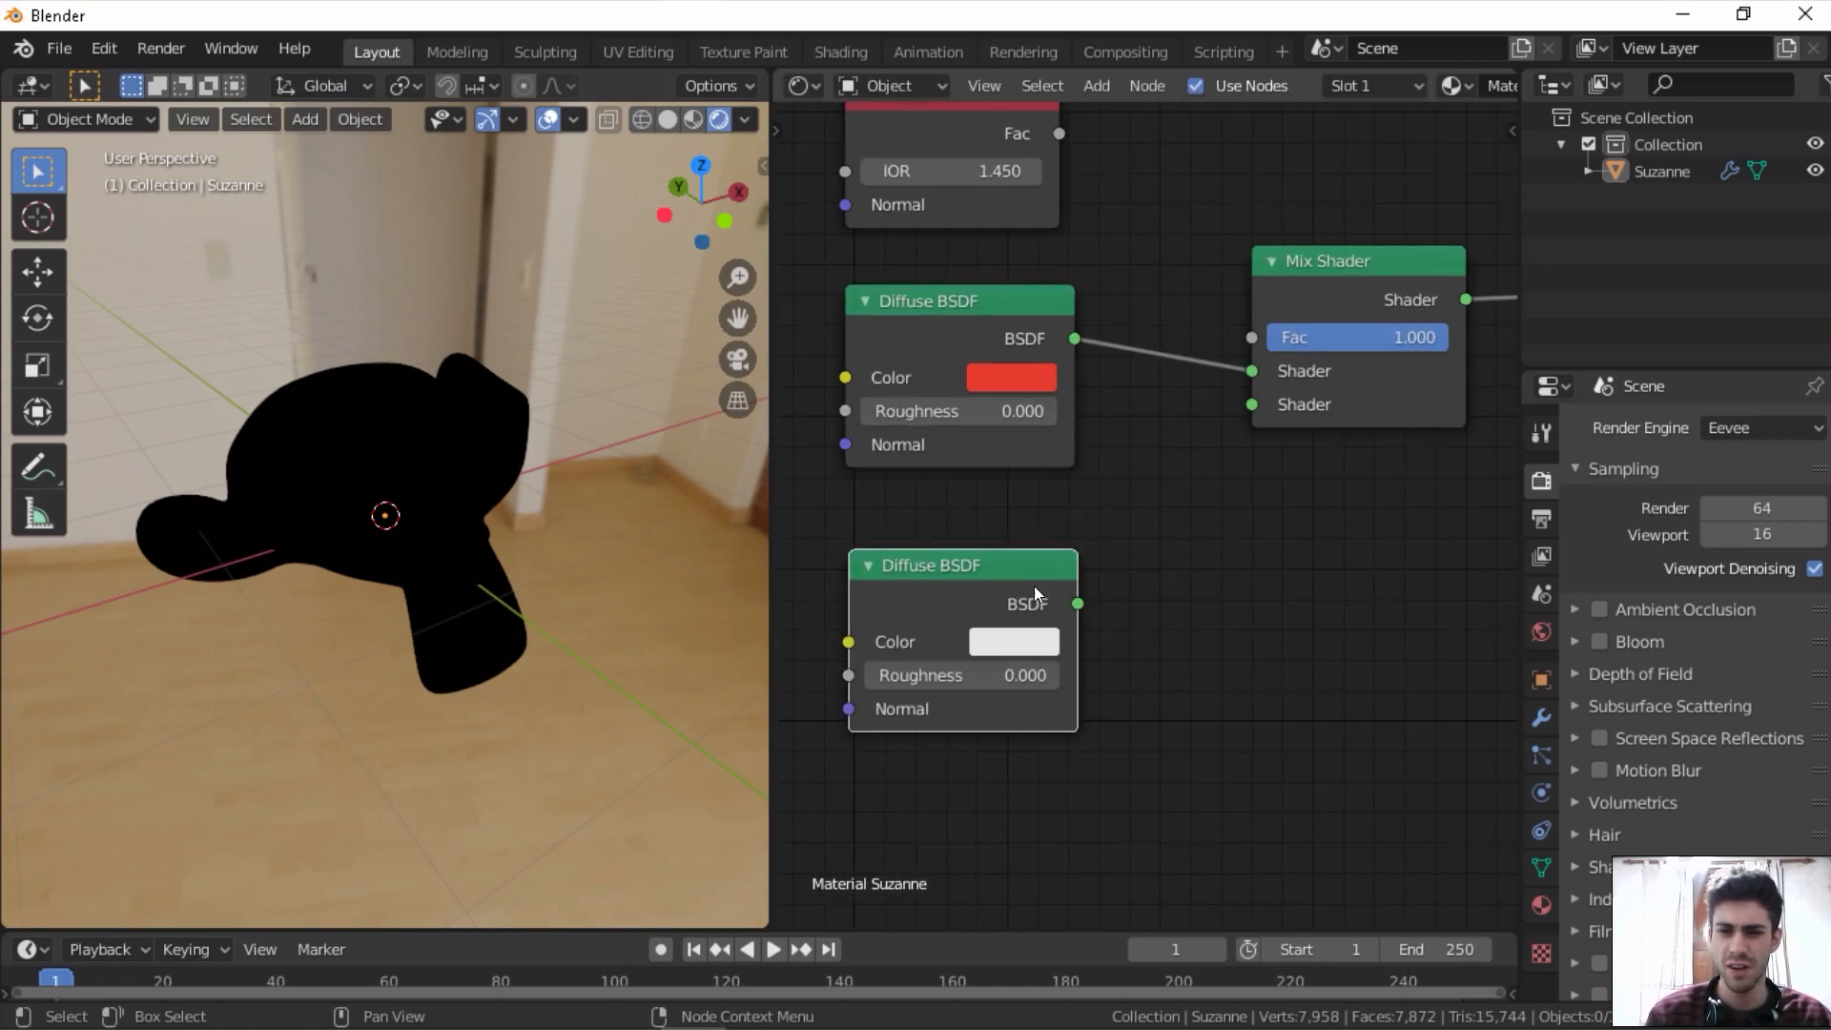
pyautogui.moveTo(1084, 595); pyautogui.dragTo(1251, 404)
pyautogui.scroll(-2, 1024, 429)
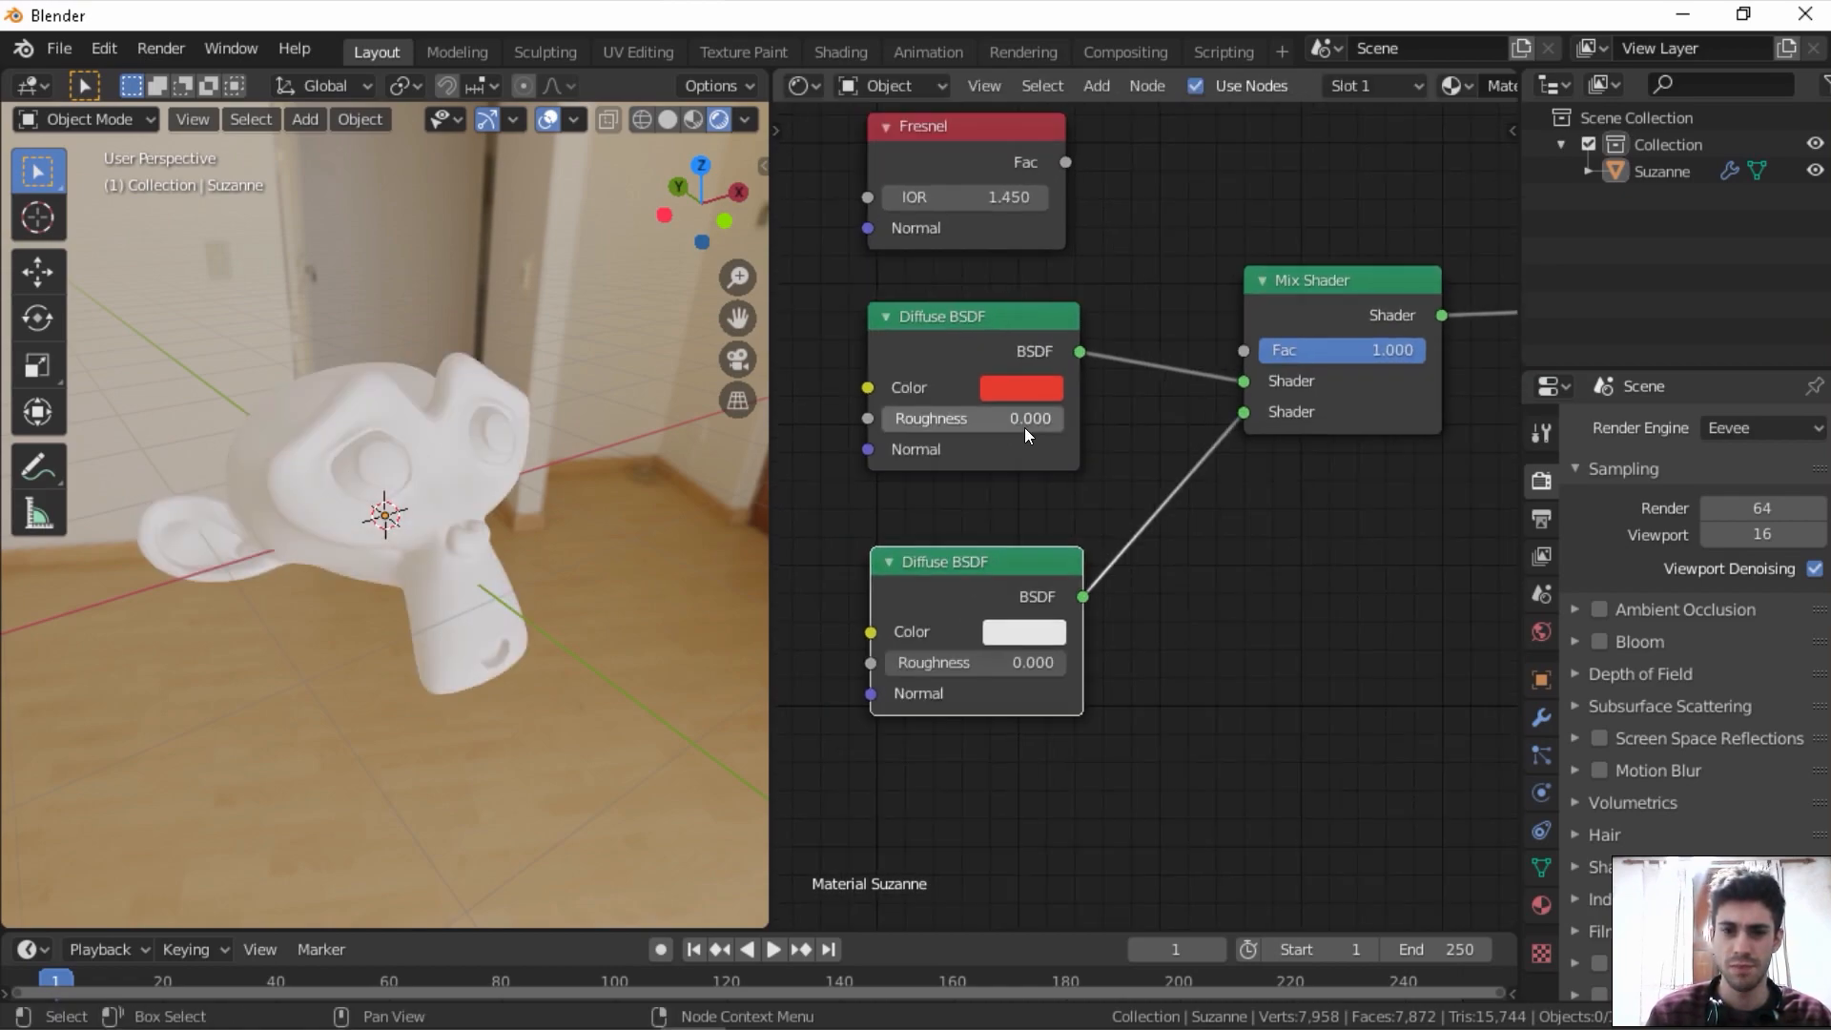
# - Set the second Diffuse BSDF's color to blue
pyautogui.moveTo(1040, 467); pyautogui.dragTo(1051, 511, button='middle')
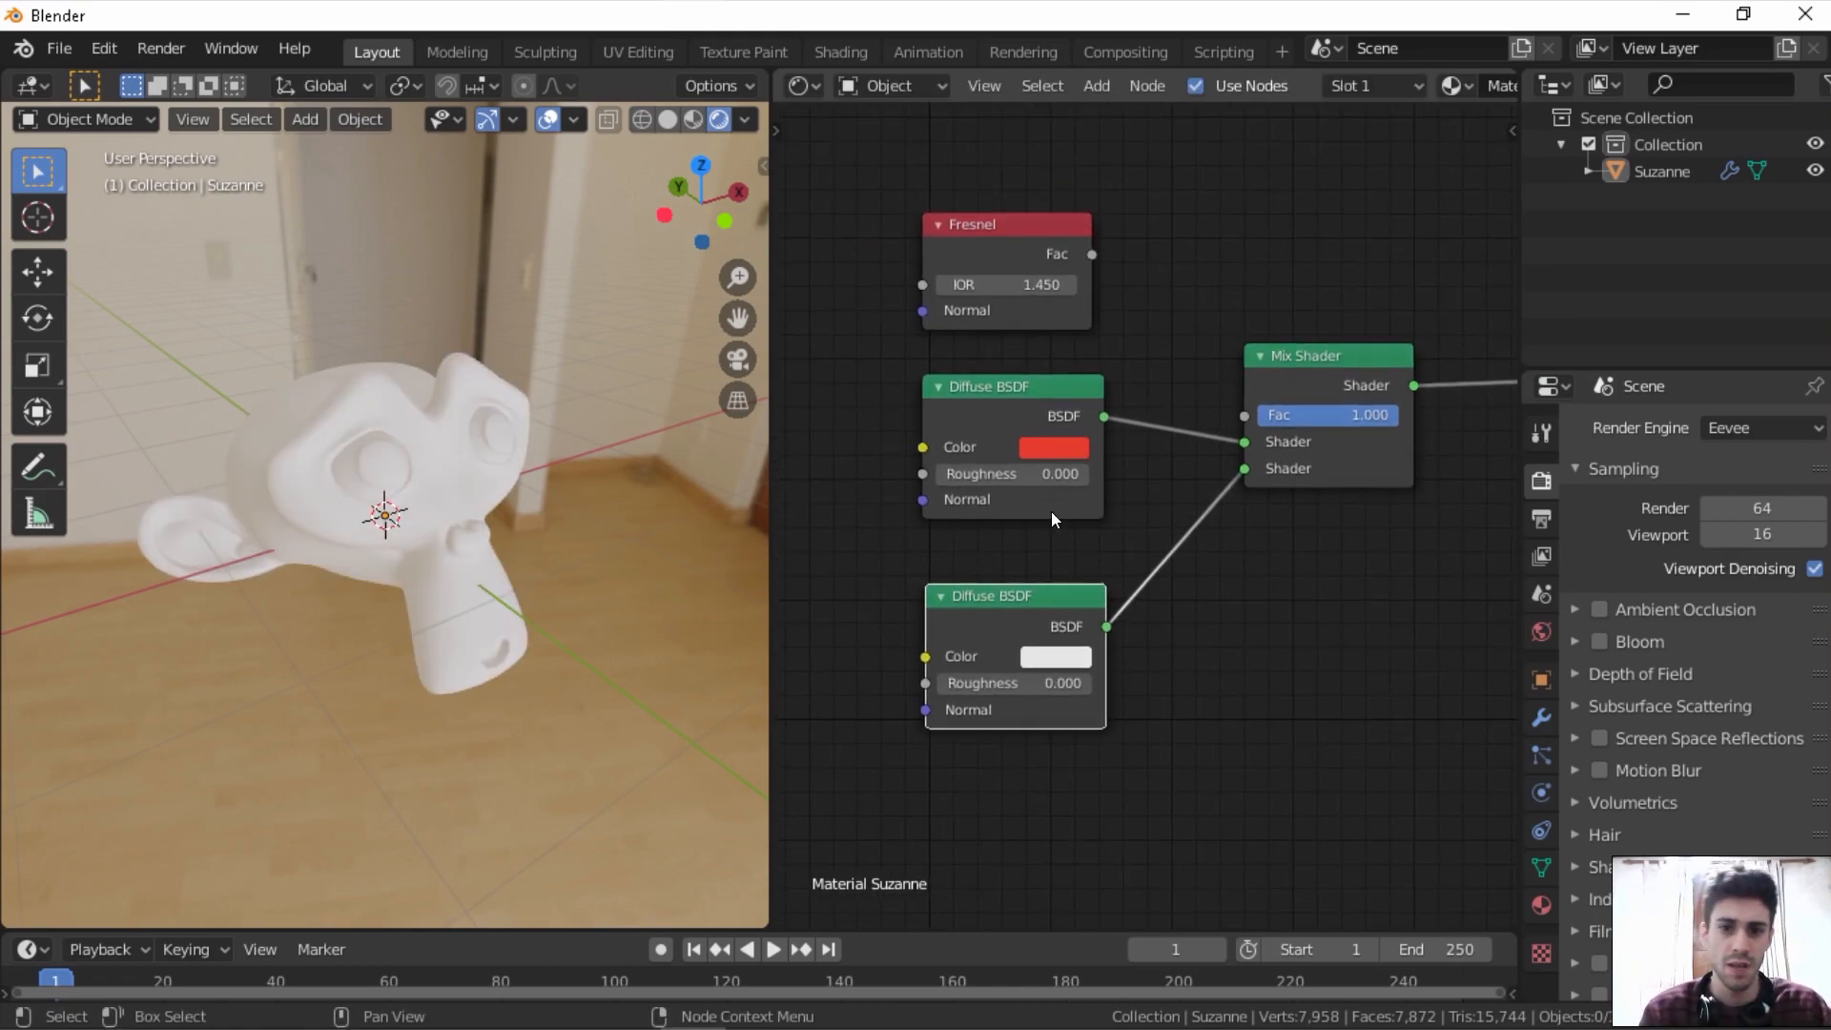
pyautogui.click(1045, 659)
pyautogui.moveTo(1125, 401); pyautogui.dragTo(1196, 343)
# - Preview each Diffuse BSDF on its own and return to the Mix Shader's output
pyautogui.keyDown('ctrl'); pyautogui.keyDown('shift'); pyautogui.click(1018, 389); pyautogui.keyUp('shift'); pyautogui.keyUp('ctrl')
pyautogui.keyDown('ctrl'); pyautogui.keyDown('shift'); pyautogui.click(1019, 620); pyautogui.keyUp('shift'); pyautogui.keyUp('ctrl')
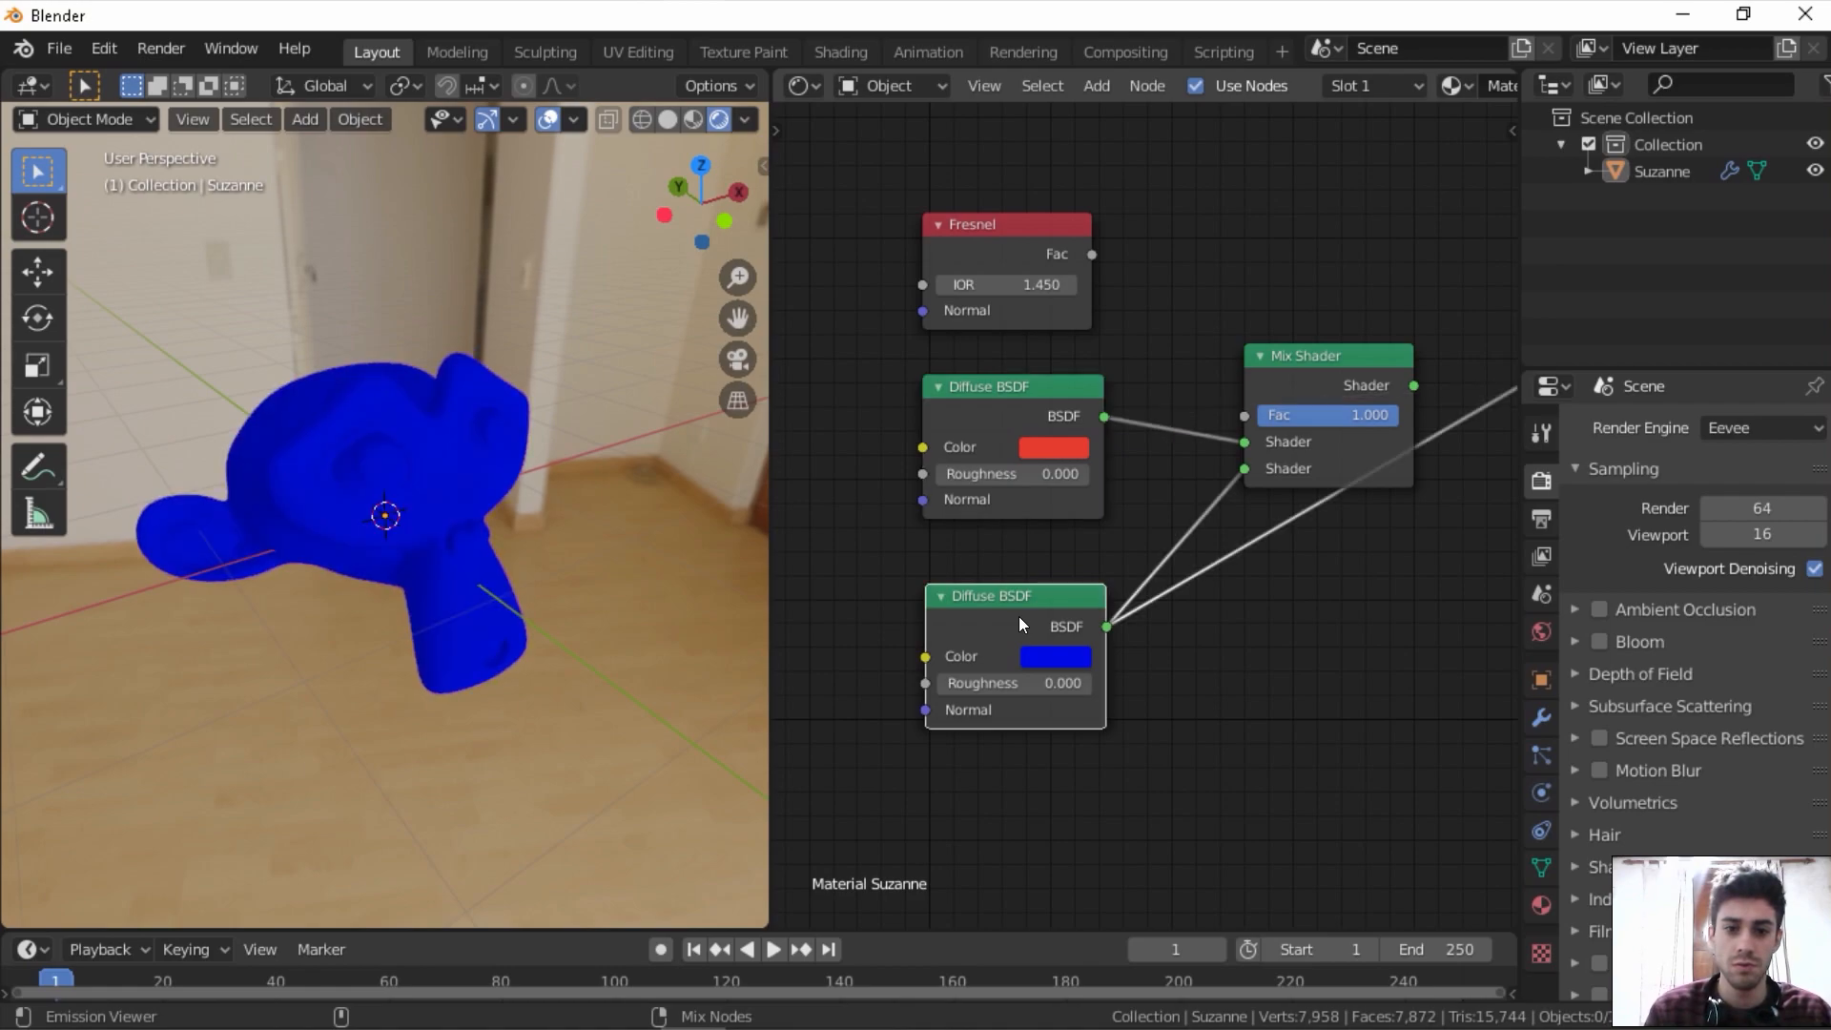
pyautogui.keyDown('ctrl'); pyautogui.keyDown('shift'); pyautogui.click(1314, 368); pyautogui.keyUp('shift'); pyautogui.keyUp('ctrl')
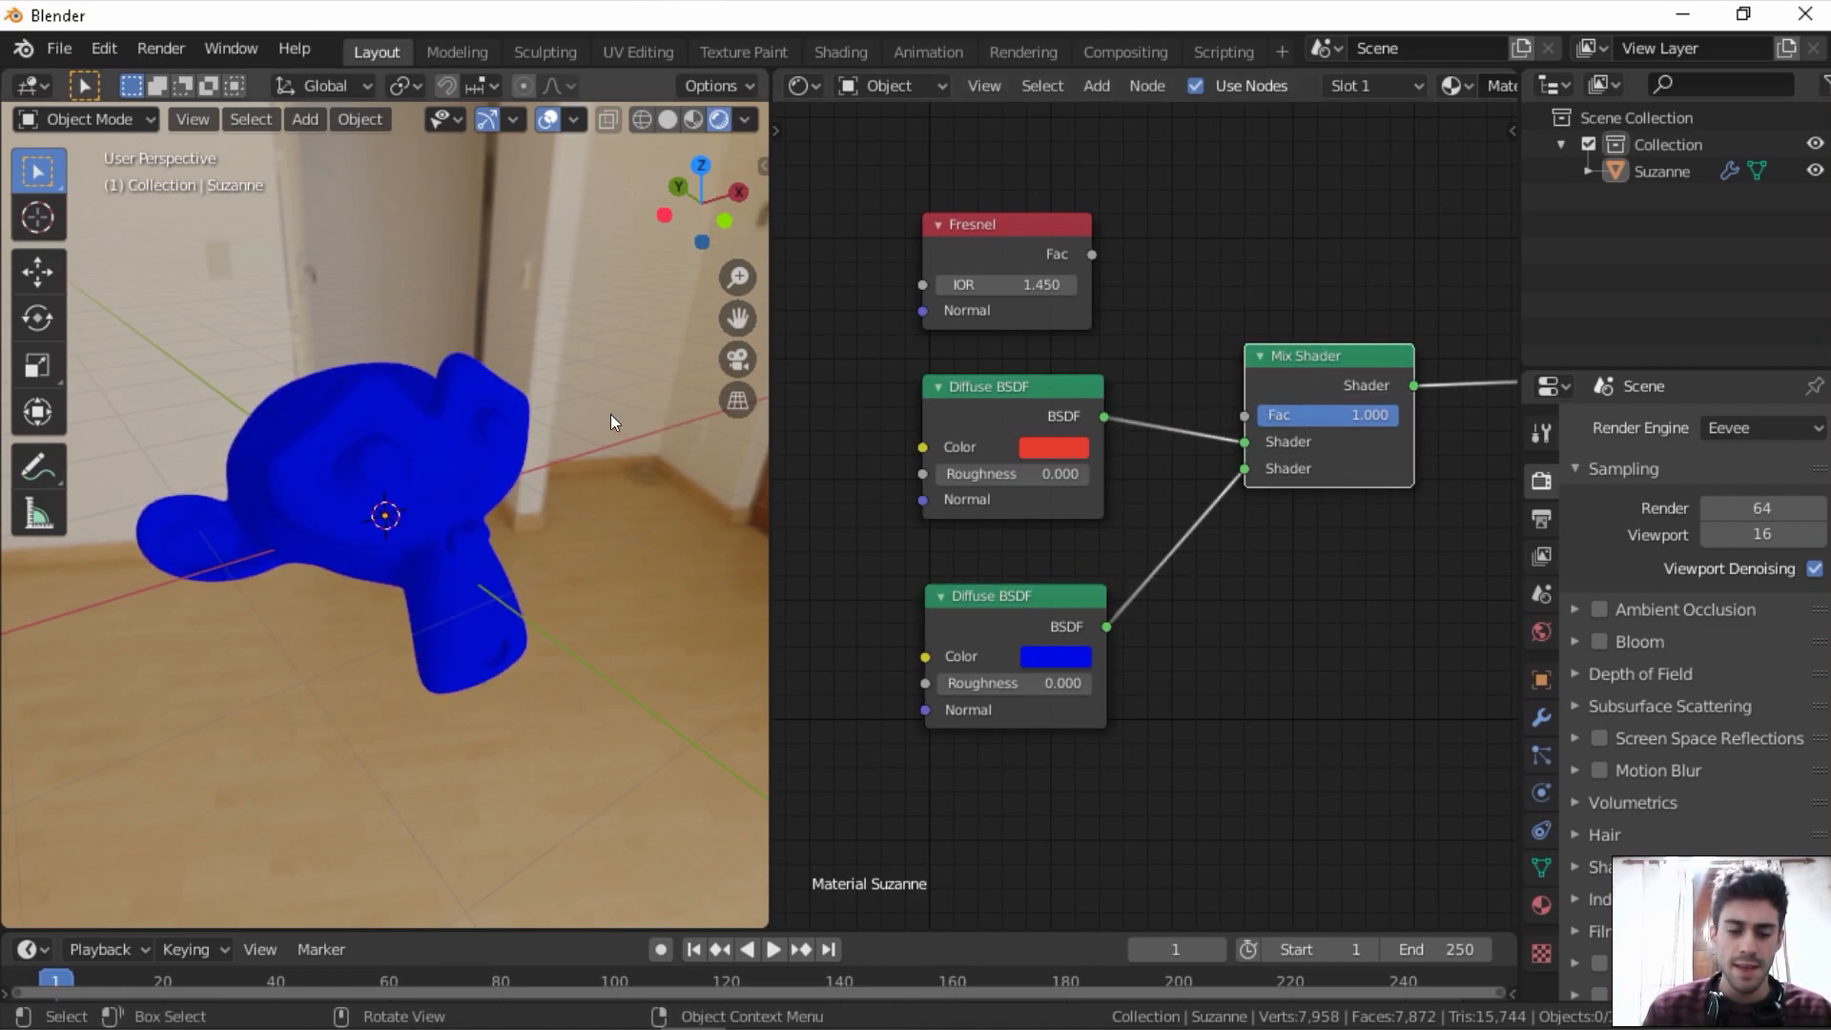
# - Set the Mix Shader's Fac to 0.000 with the monkey viewed from a lower angle
pyautogui.moveTo(531, 463); pyautogui.dragTo(534, 329, button='middle')
pyautogui.moveTo(1396, 415); pyautogui.dragTo(1258, 417)
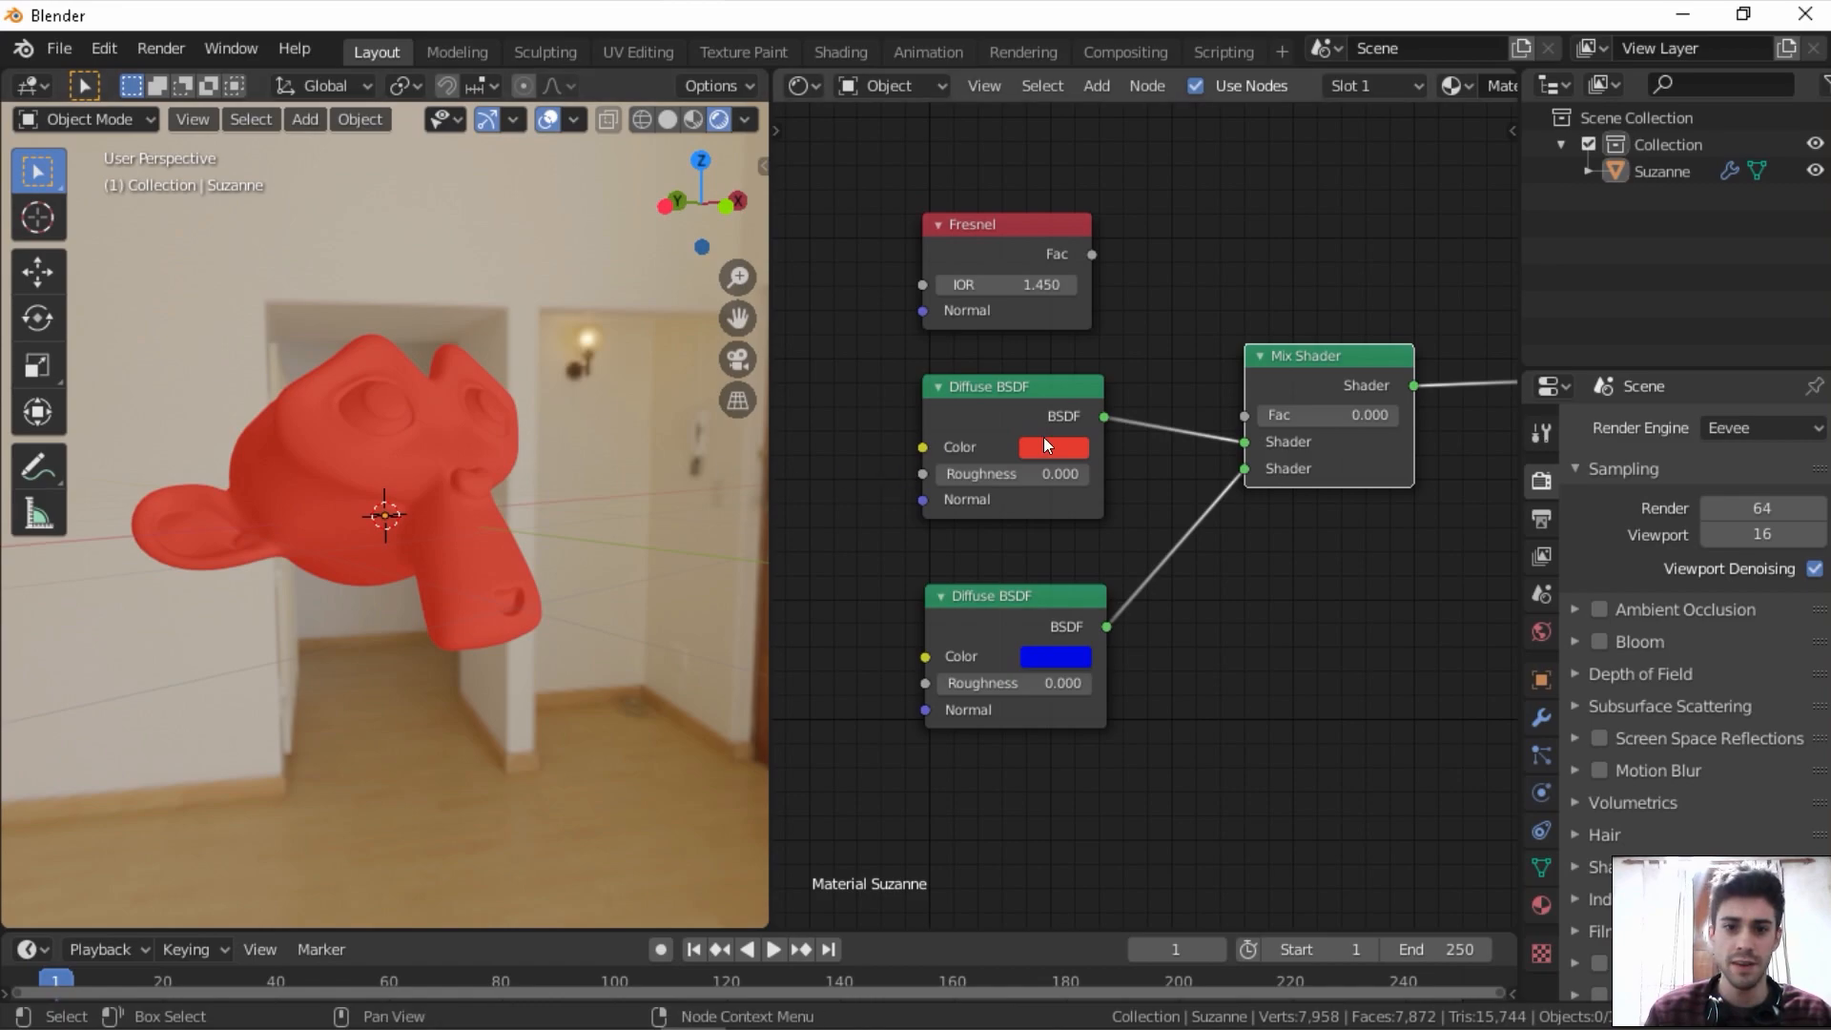
# - Connect the Fresnel node's Fac output to the Mix Shader's Fac input and straighten the Fresnel and red Diffuse BSDF nodes
pyautogui.moveTo(1043, 439); pyautogui.dragTo(1058, 431)
pyautogui.moveTo(397, 452); pyautogui.dragTo(357, 580, button='middle')
pyautogui.moveTo(1094, 253); pyautogui.dragTo(1101, 270)
pyautogui.moveTo(1203, 374); pyautogui.dragTo(1245, 416)
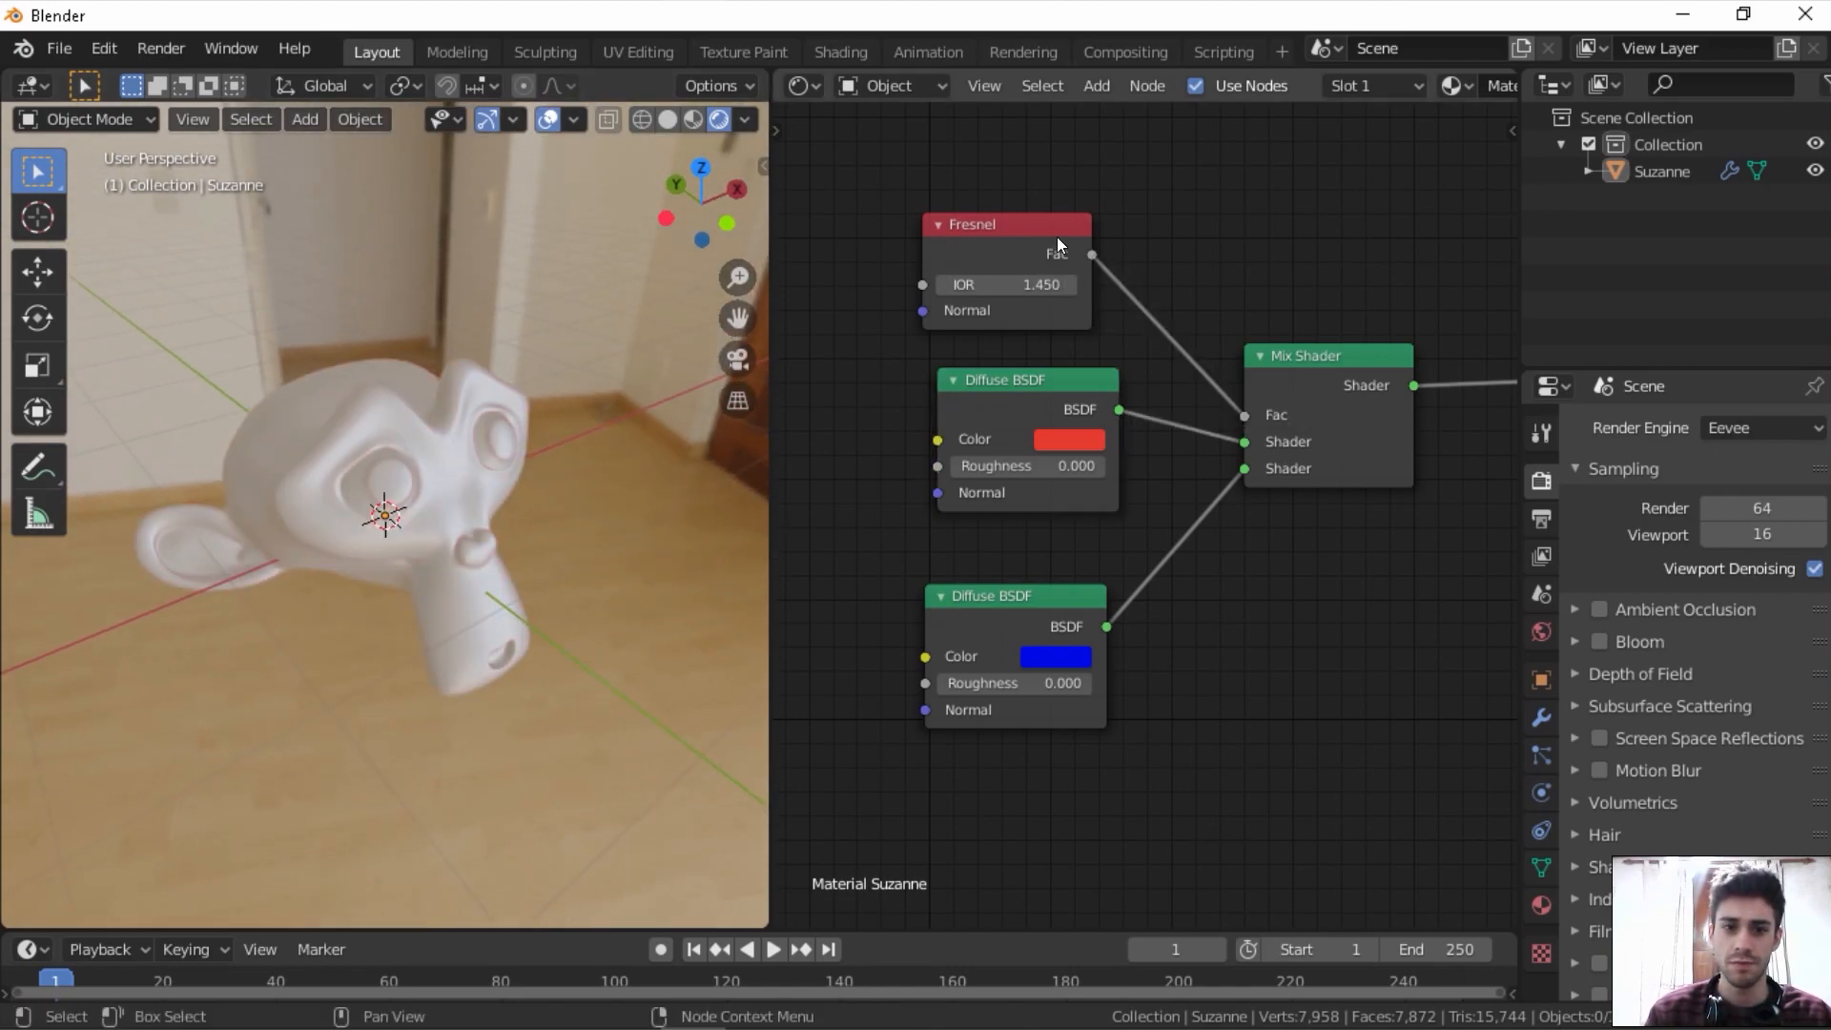
pyautogui.moveTo(1057, 236); pyautogui.dragTo(1069, 236)
pyautogui.moveTo(626, 492); pyautogui.dragTo(415, 437, button='middle')
pyautogui.scroll(-5, 376, 503)
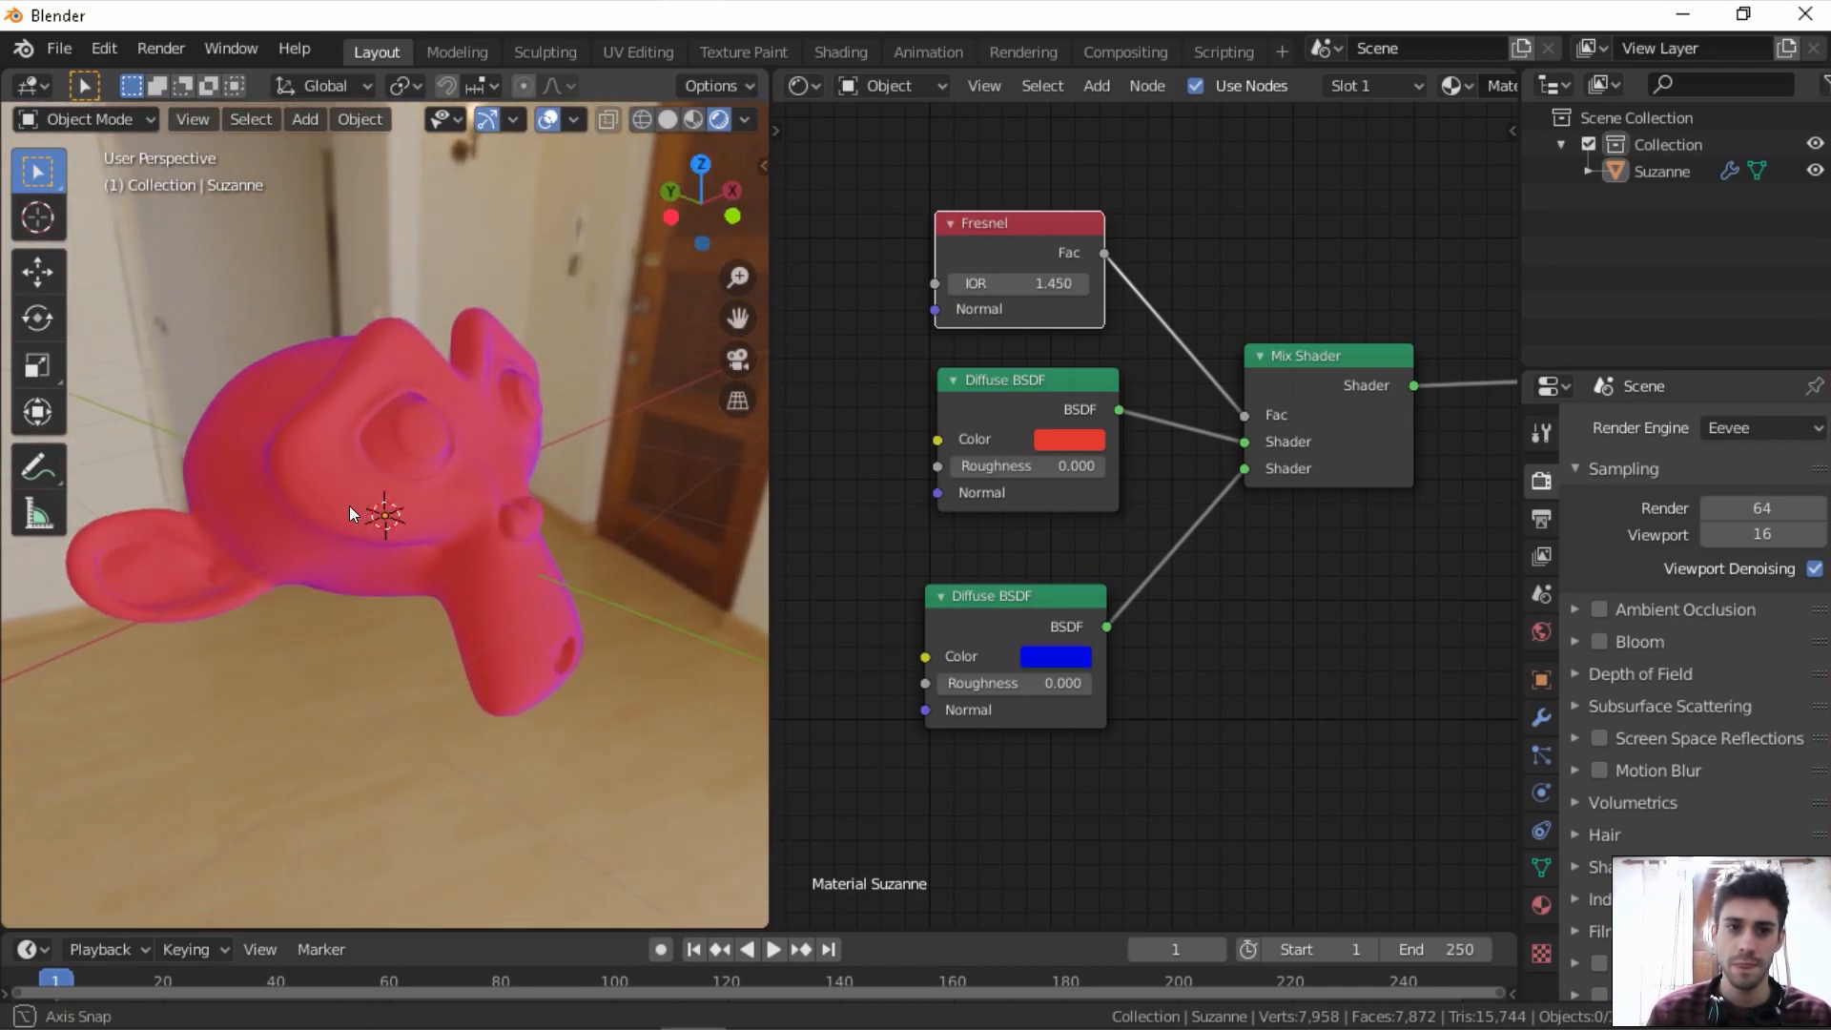
# - Delete the blue and red Diffuse BSDF nodes
pyautogui.click(1005, 615)
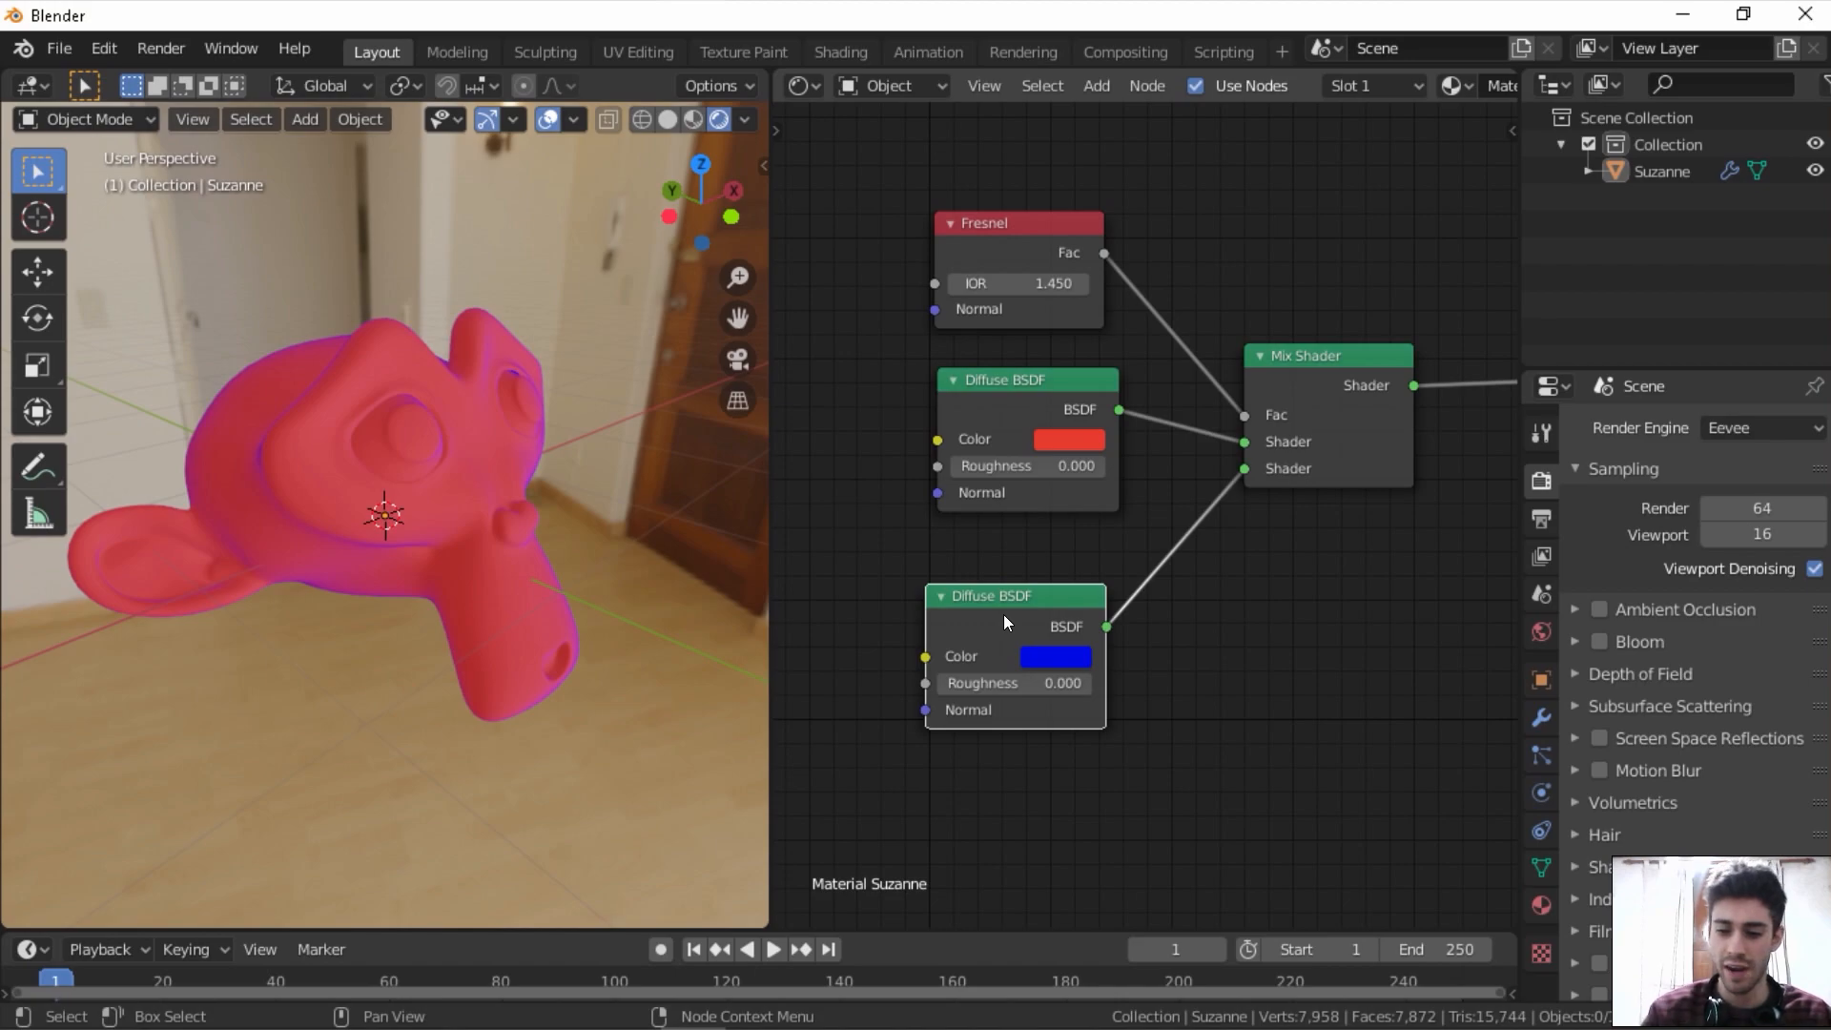
pyautogui.press('x')
pyautogui.click(1025, 409)
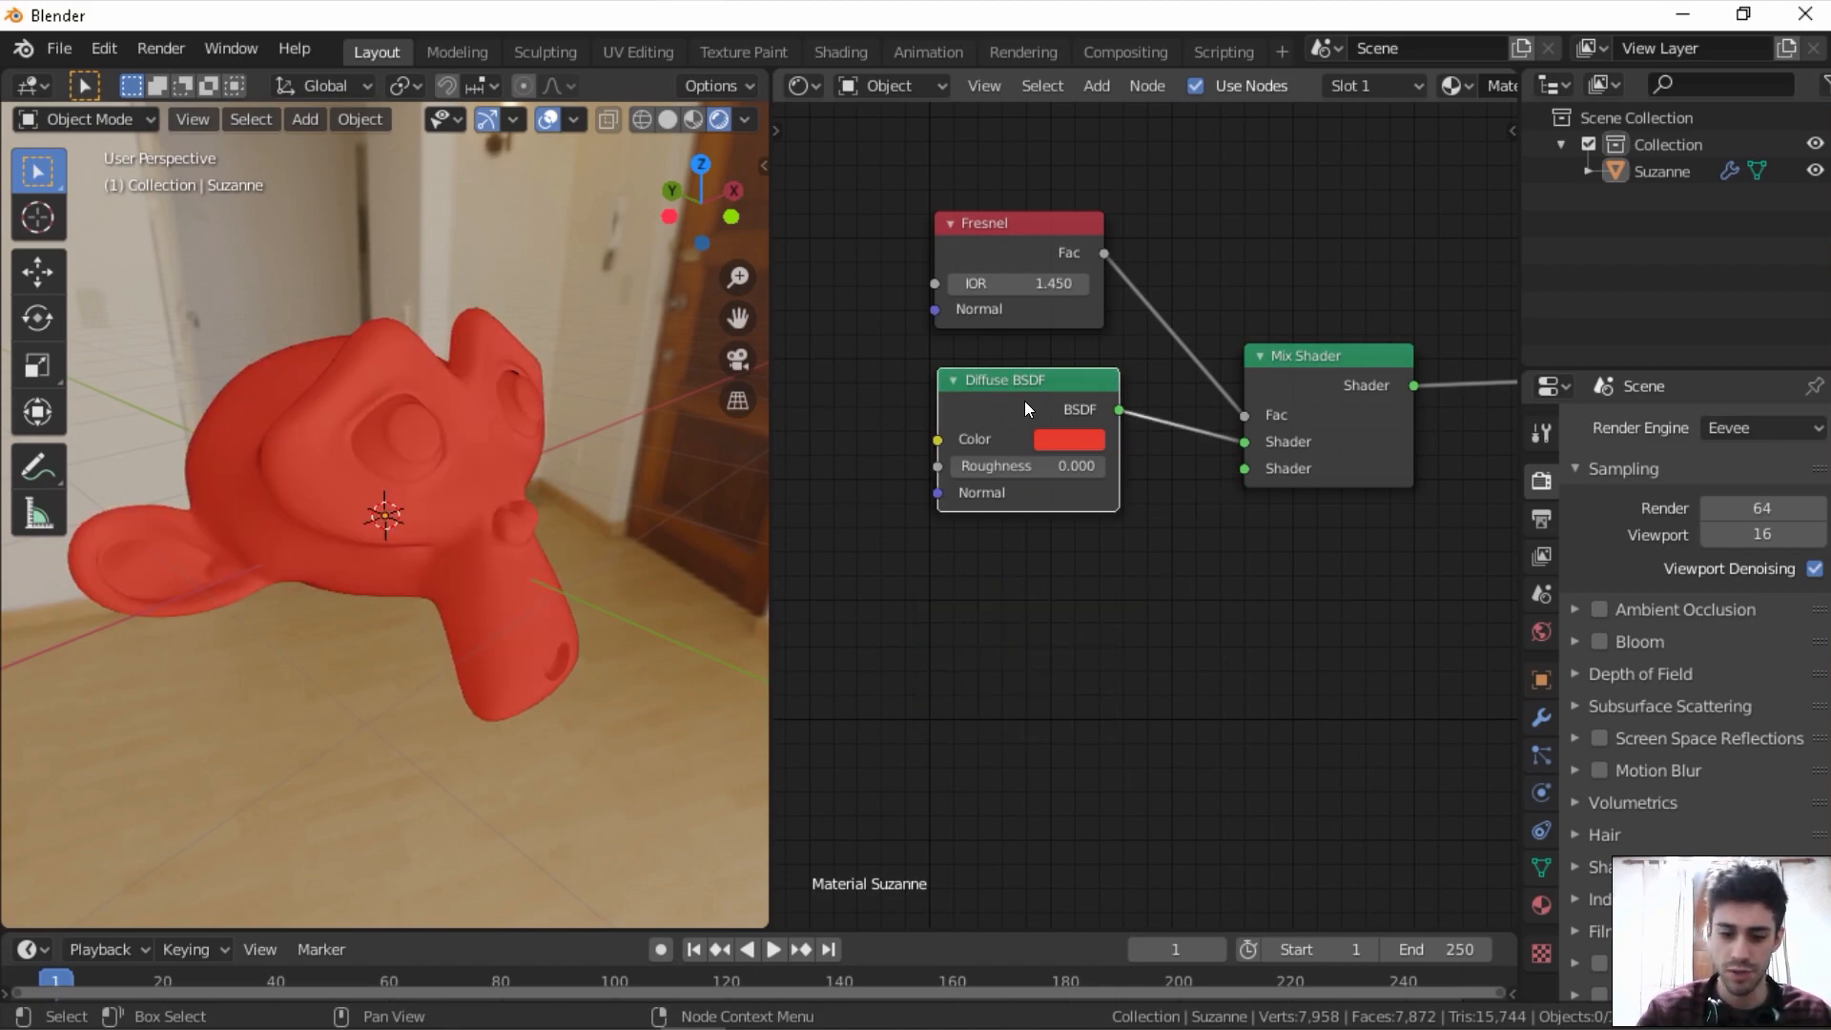
pyautogui.press('x')
# - Add a new Diffuse BSDF node directly below the Fresnel node
pyautogui.hotkey('shift', 'a')
pyautogui.click(1024, 401)
pyautogui.write('dif')
pyautogui.press('Return')
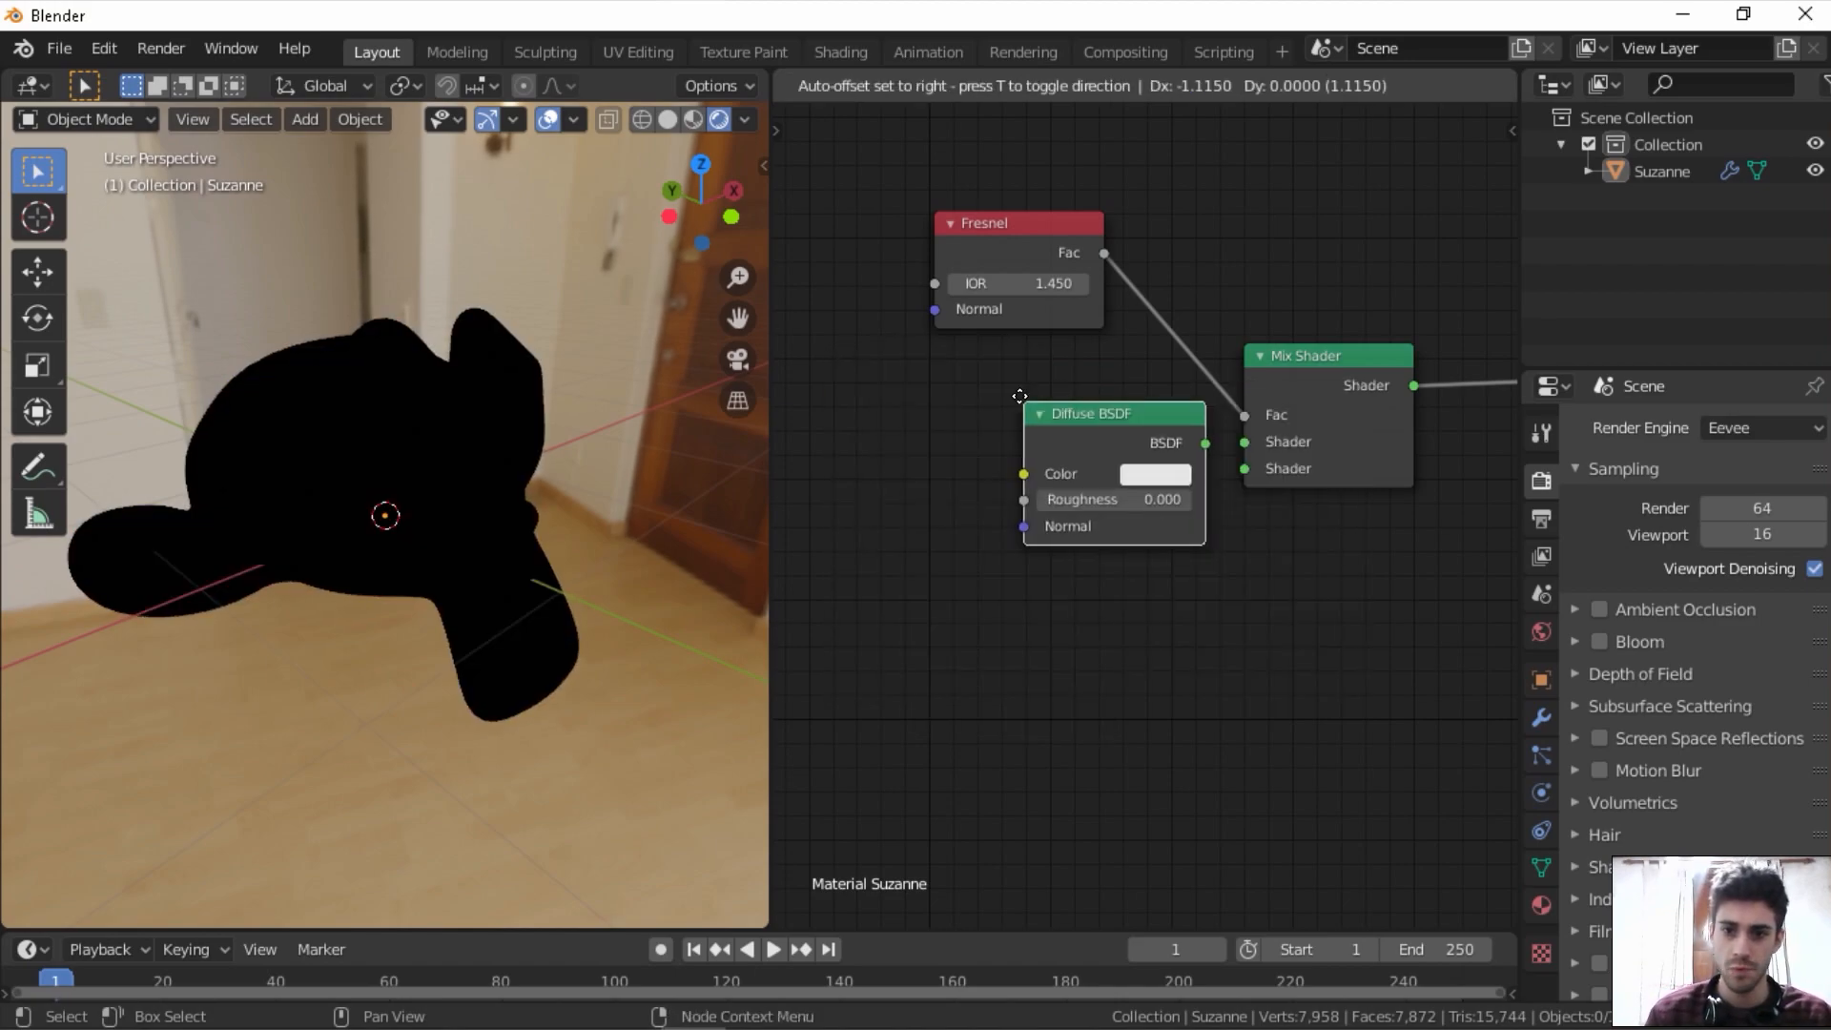
pyautogui.click(930, 369)
# - Add a Glossy BSDF node directly below the Diffuse BSDF node
pyautogui.hotkey('shift', 'a')
pyautogui.click(969, 523)
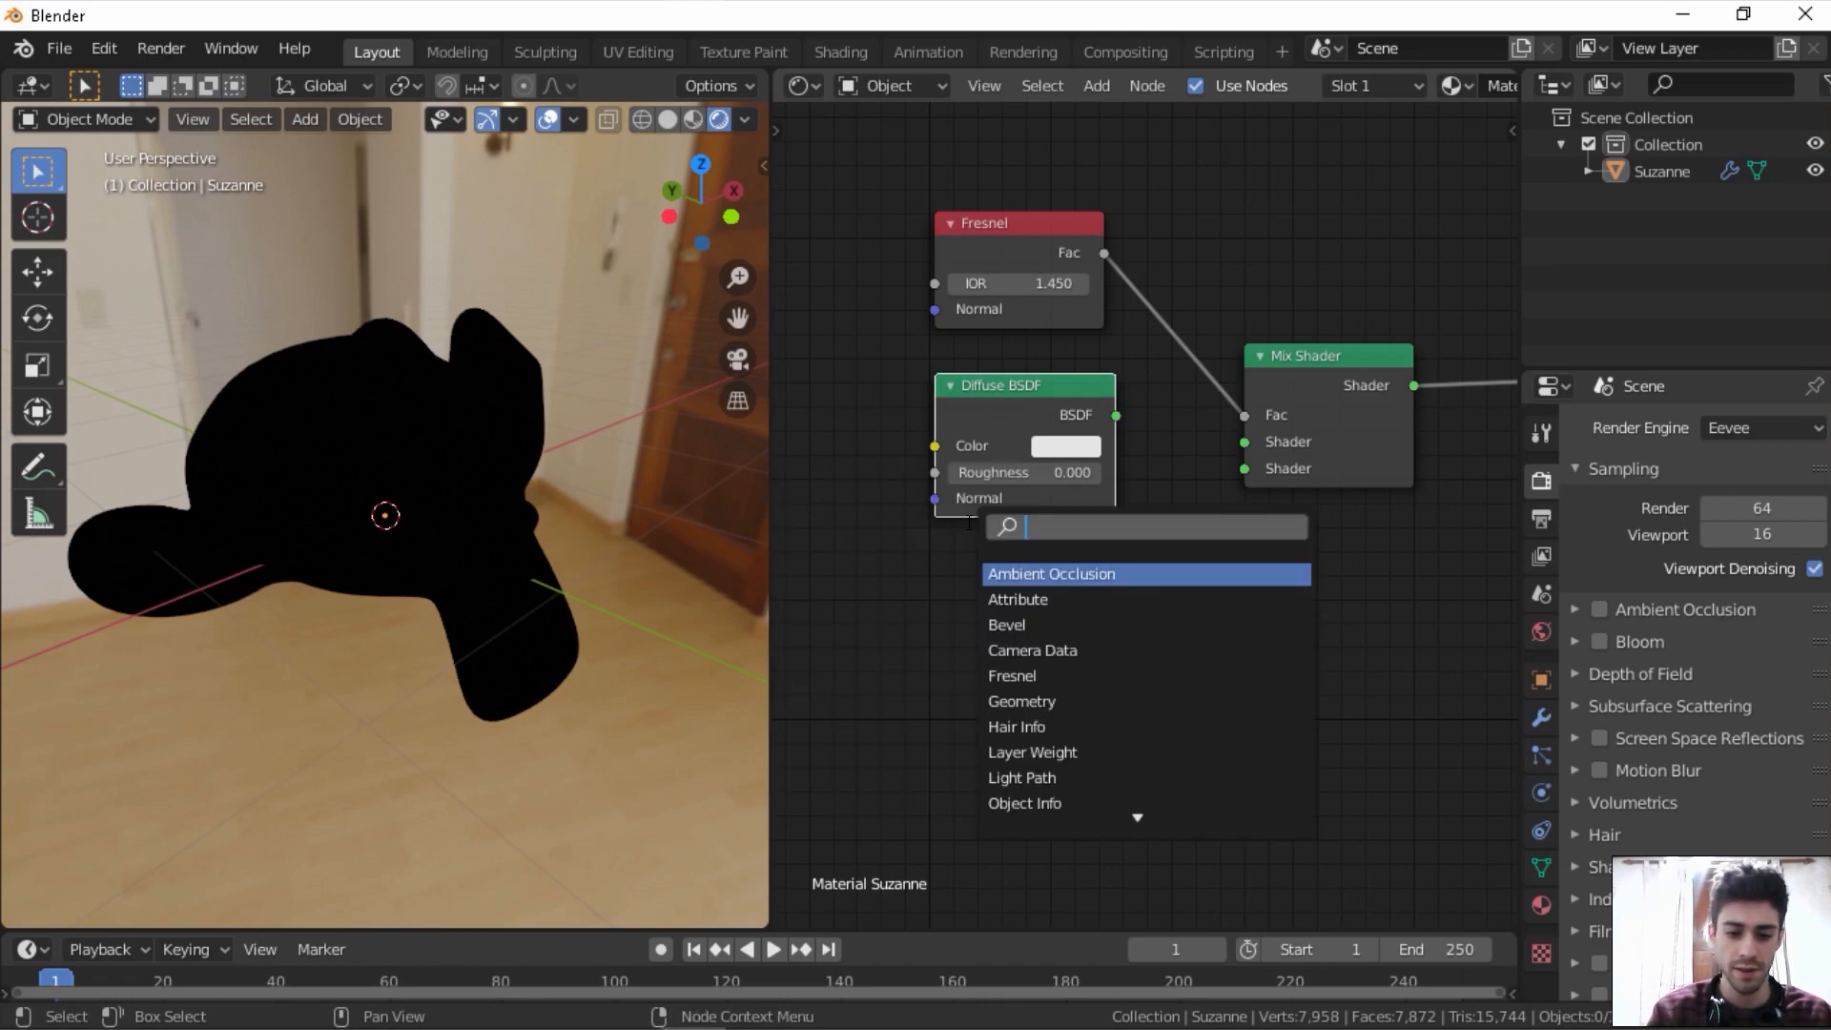
pyautogui.write('glo')
pyautogui.press('Return')
pyautogui.click(1128, 580)
pyautogui.click(1169, 543)
# - Connect the Glossy BSDF to the Mix Shader's second Shader input and the Diffuse BSDF to its first Shader input
pyautogui.moveTo(1119, 589); pyautogui.dragTo(1245, 468)
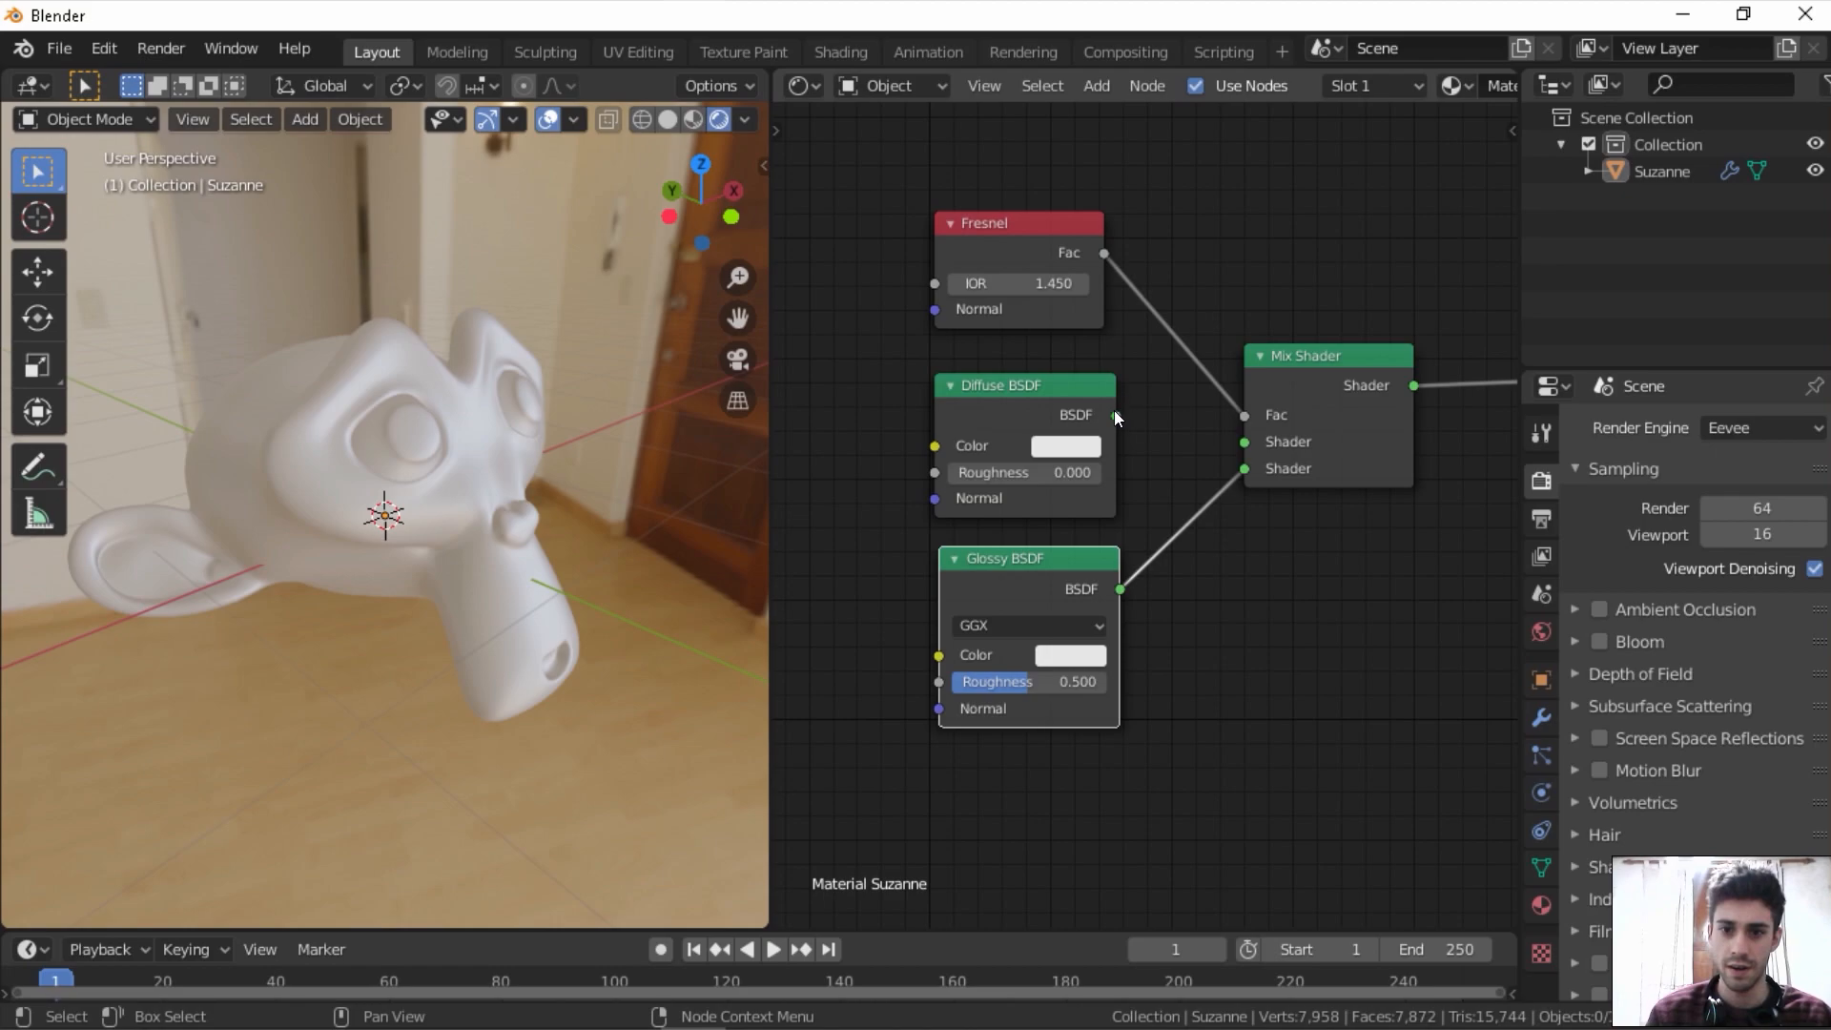
pyautogui.click(1252, 447)
pyautogui.moveTo(1116, 416); pyautogui.dragTo(1245, 442)
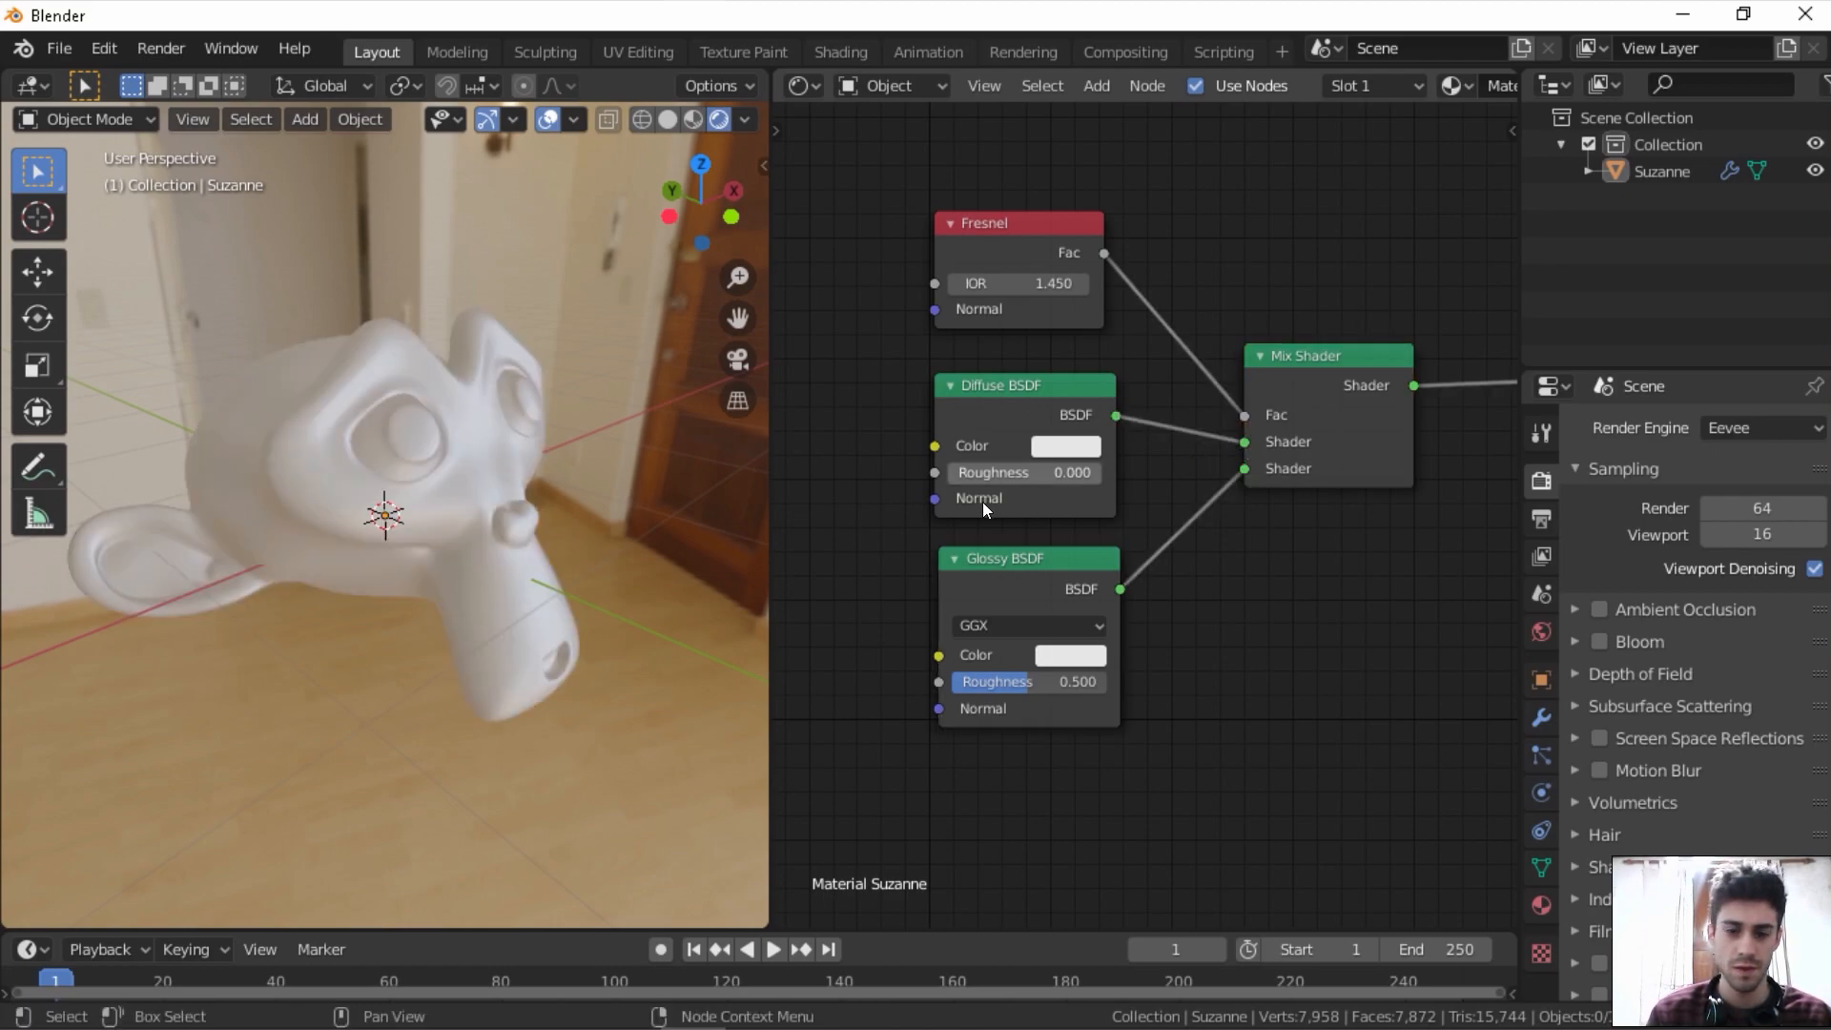
pyautogui.scroll(-1, 1060, 496)
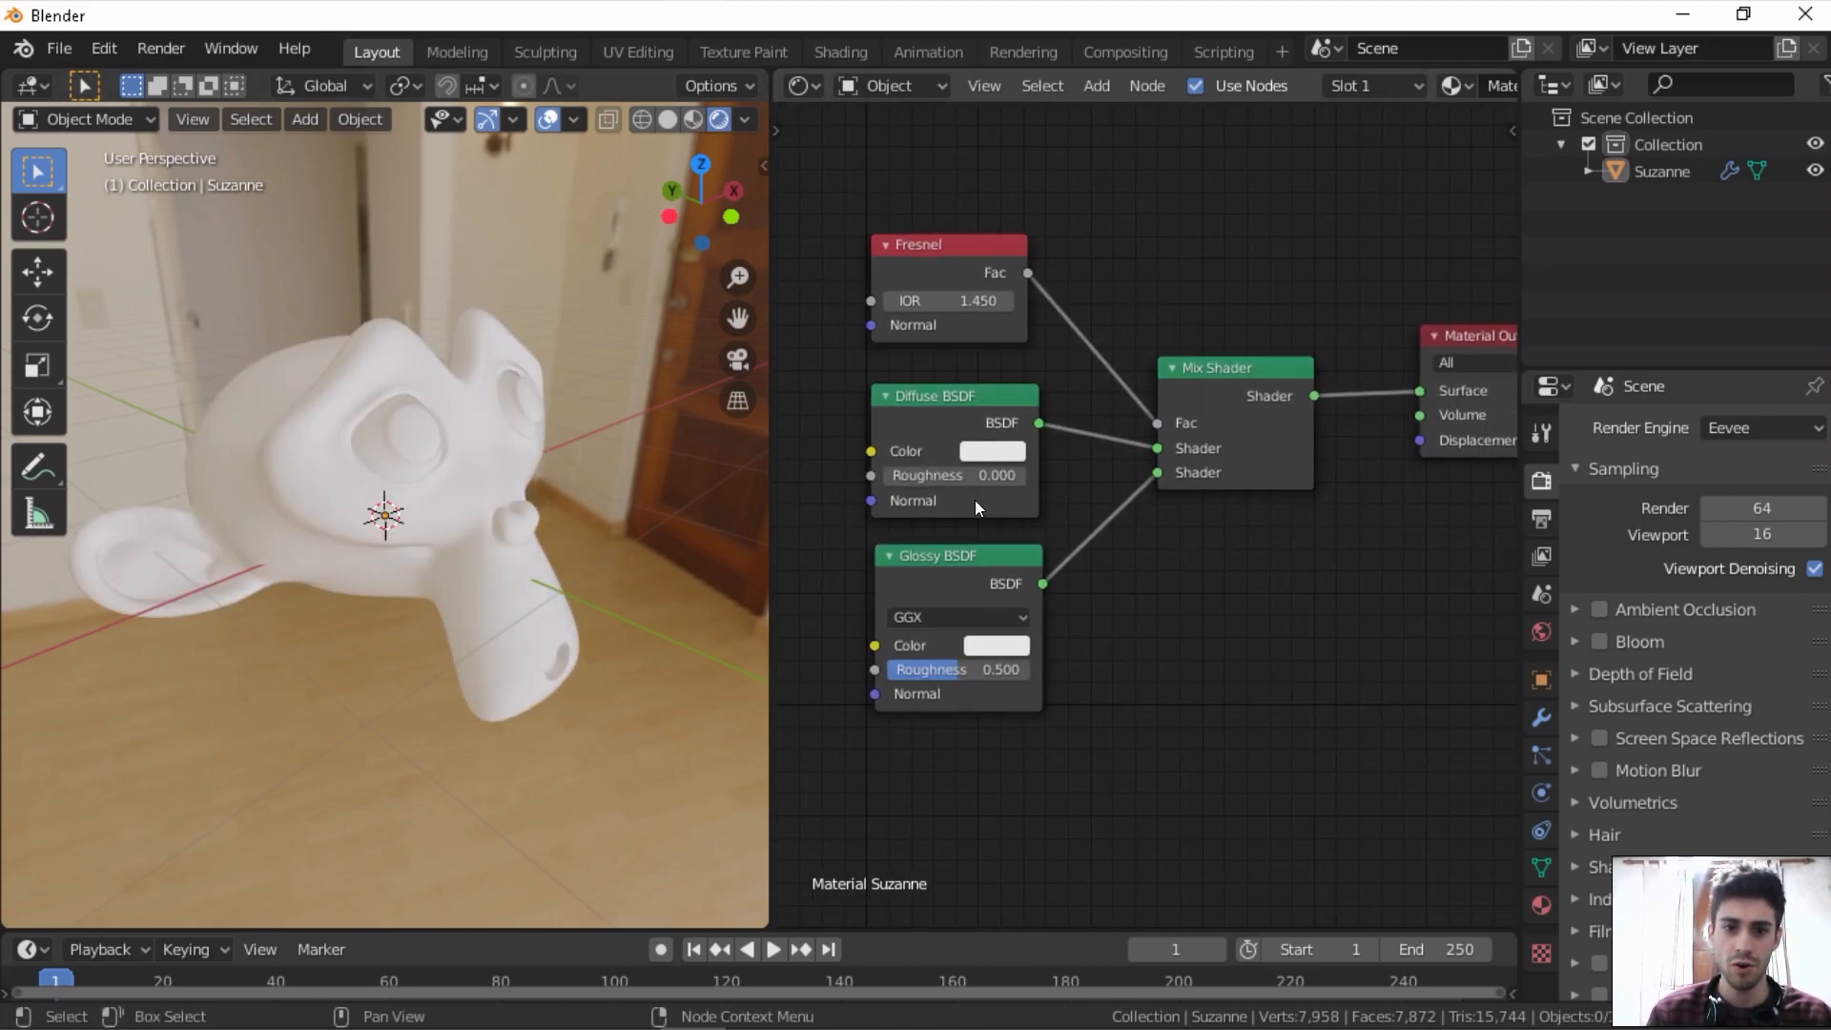
# - Darken the Diffuse BSDF's color to nearly black
pyautogui.click(997, 643)
pyautogui.click(987, 451)
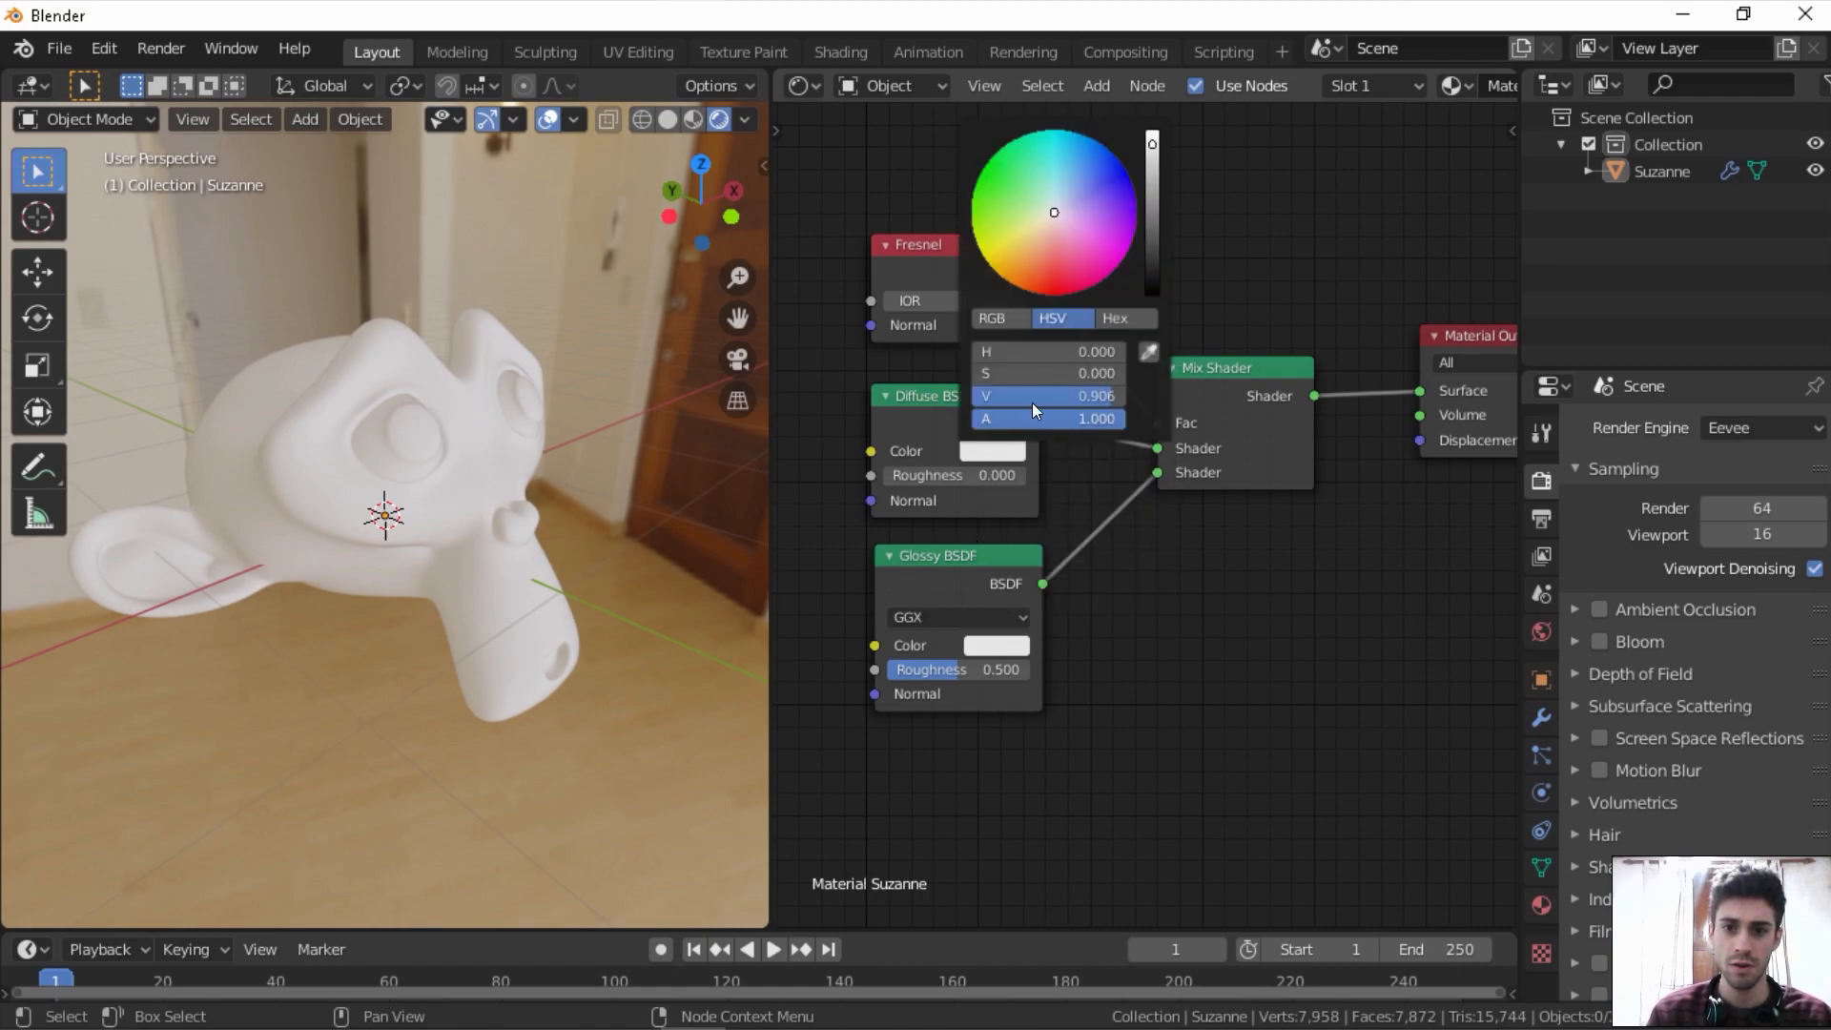
pyautogui.click(999, 637)
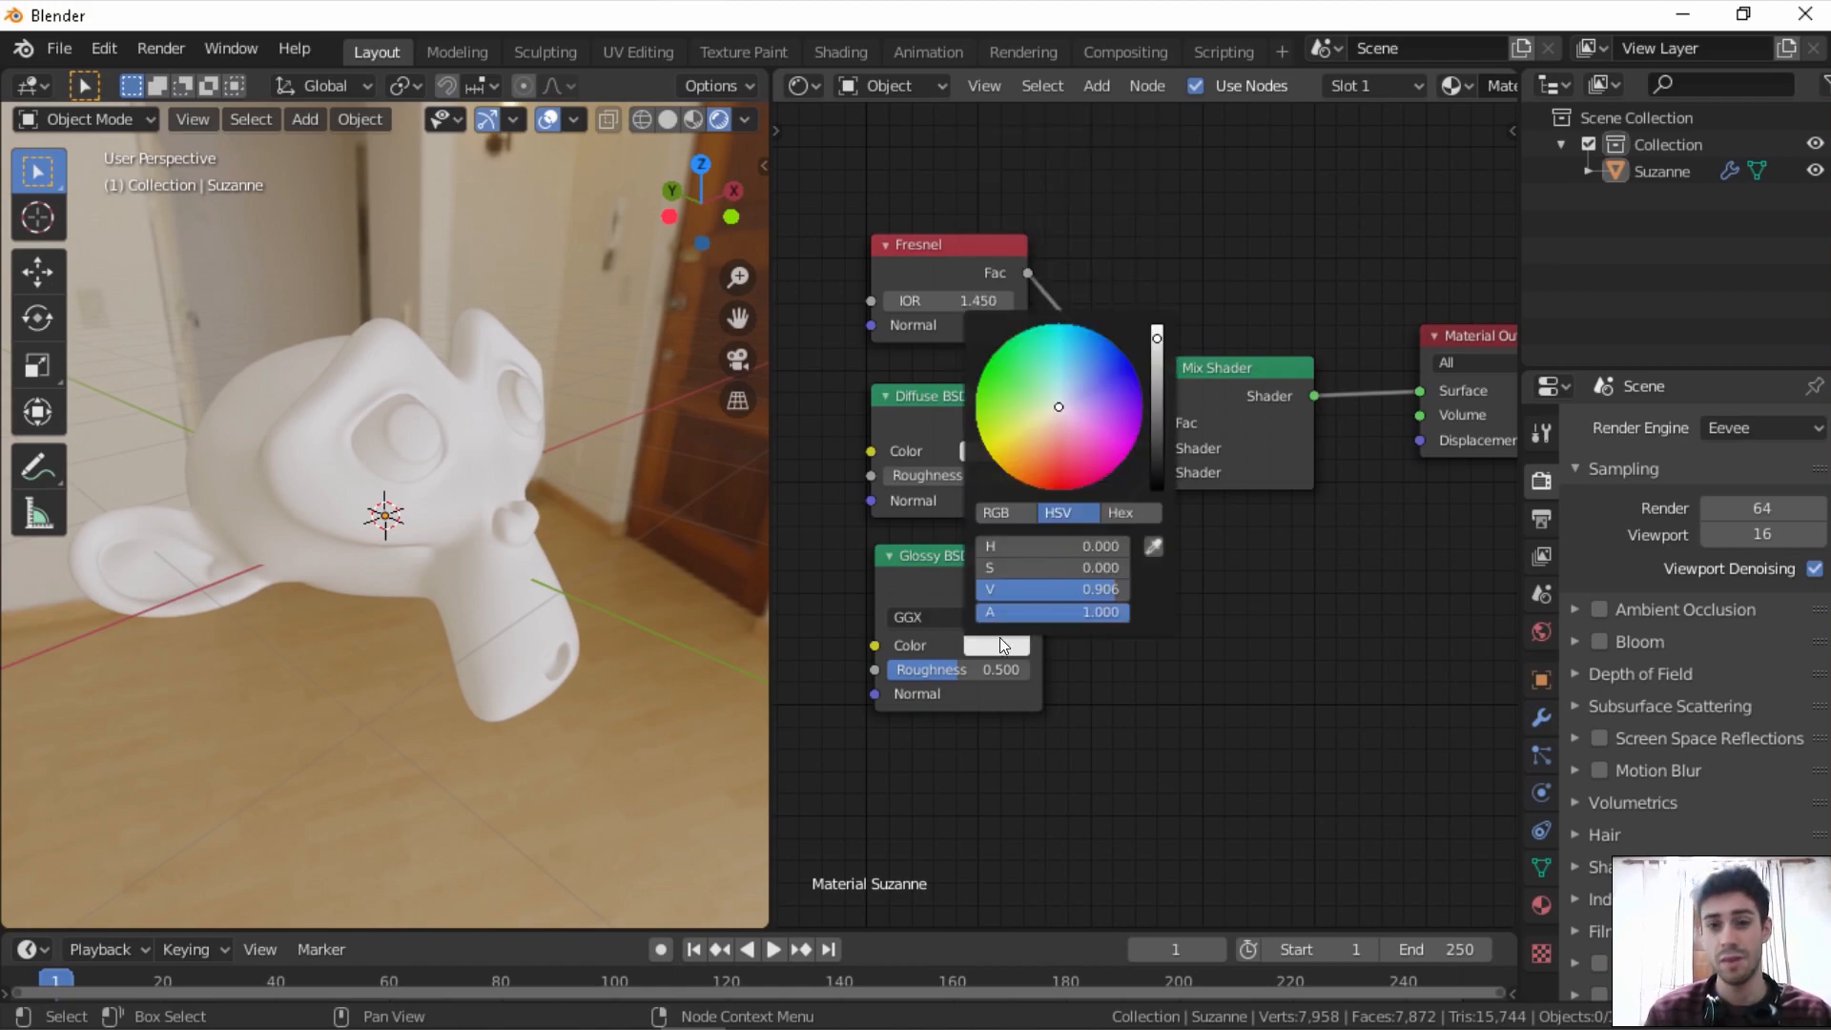
pyautogui.click(997, 452)
pyautogui.moveTo(1154, 175); pyautogui.dragTo(1152, 291)
pyautogui.moveTo(725, 496); pyautogui.dragTo(633, 467, button='middle')
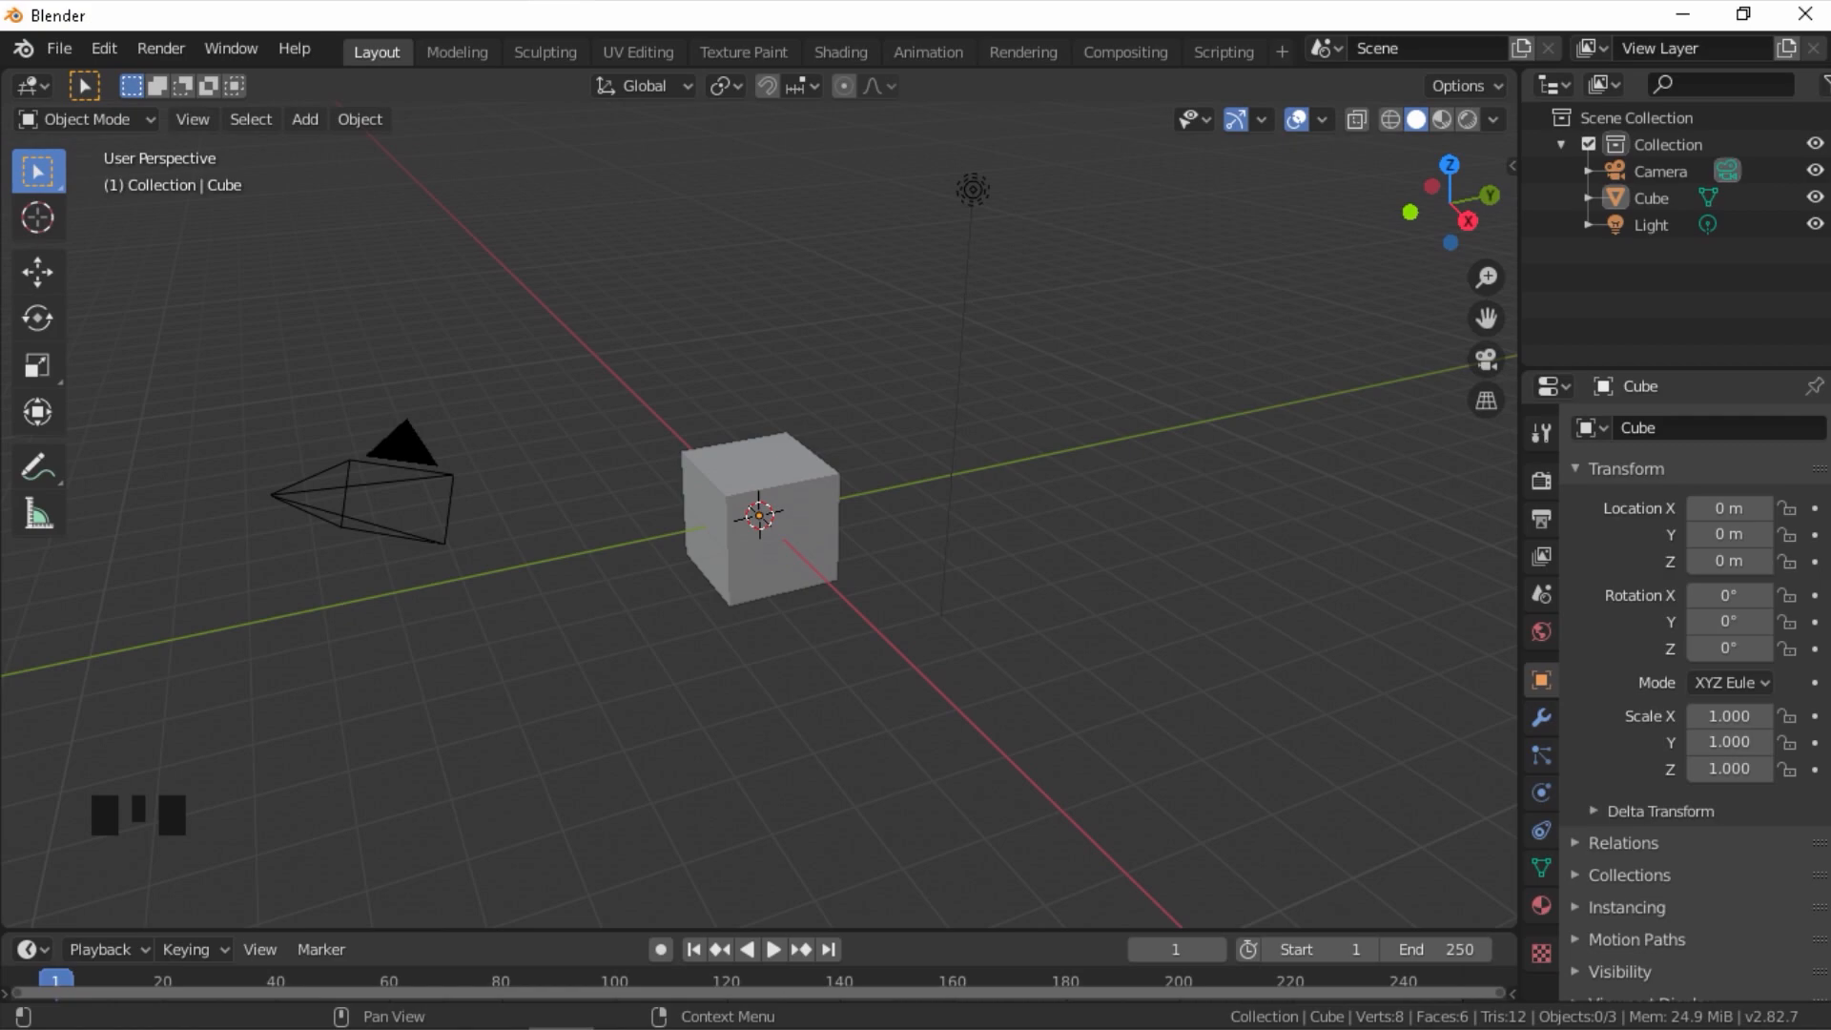
# - Delete the new scene's camera, cube and light and switch to the top orthographic view
pyautogui.moveTo(1064, 149); pyautogui.dragTo(301, 740)
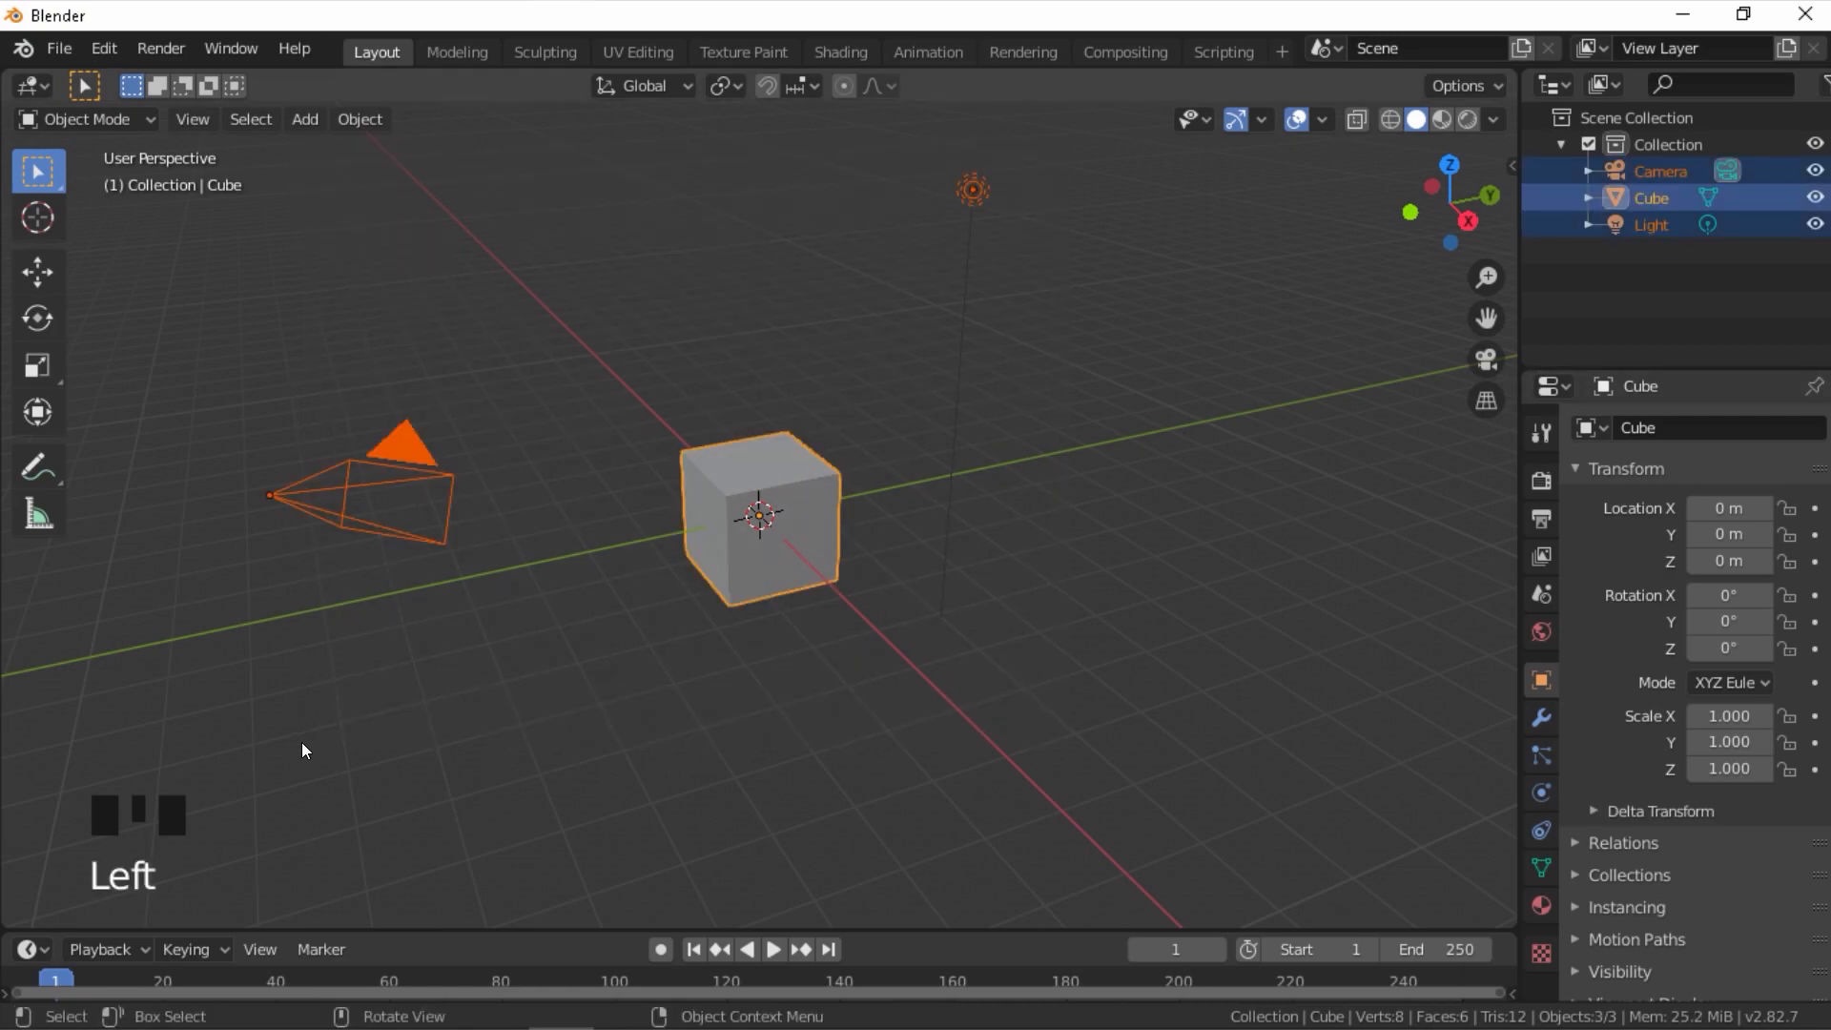
pyautogui.press('Delete')
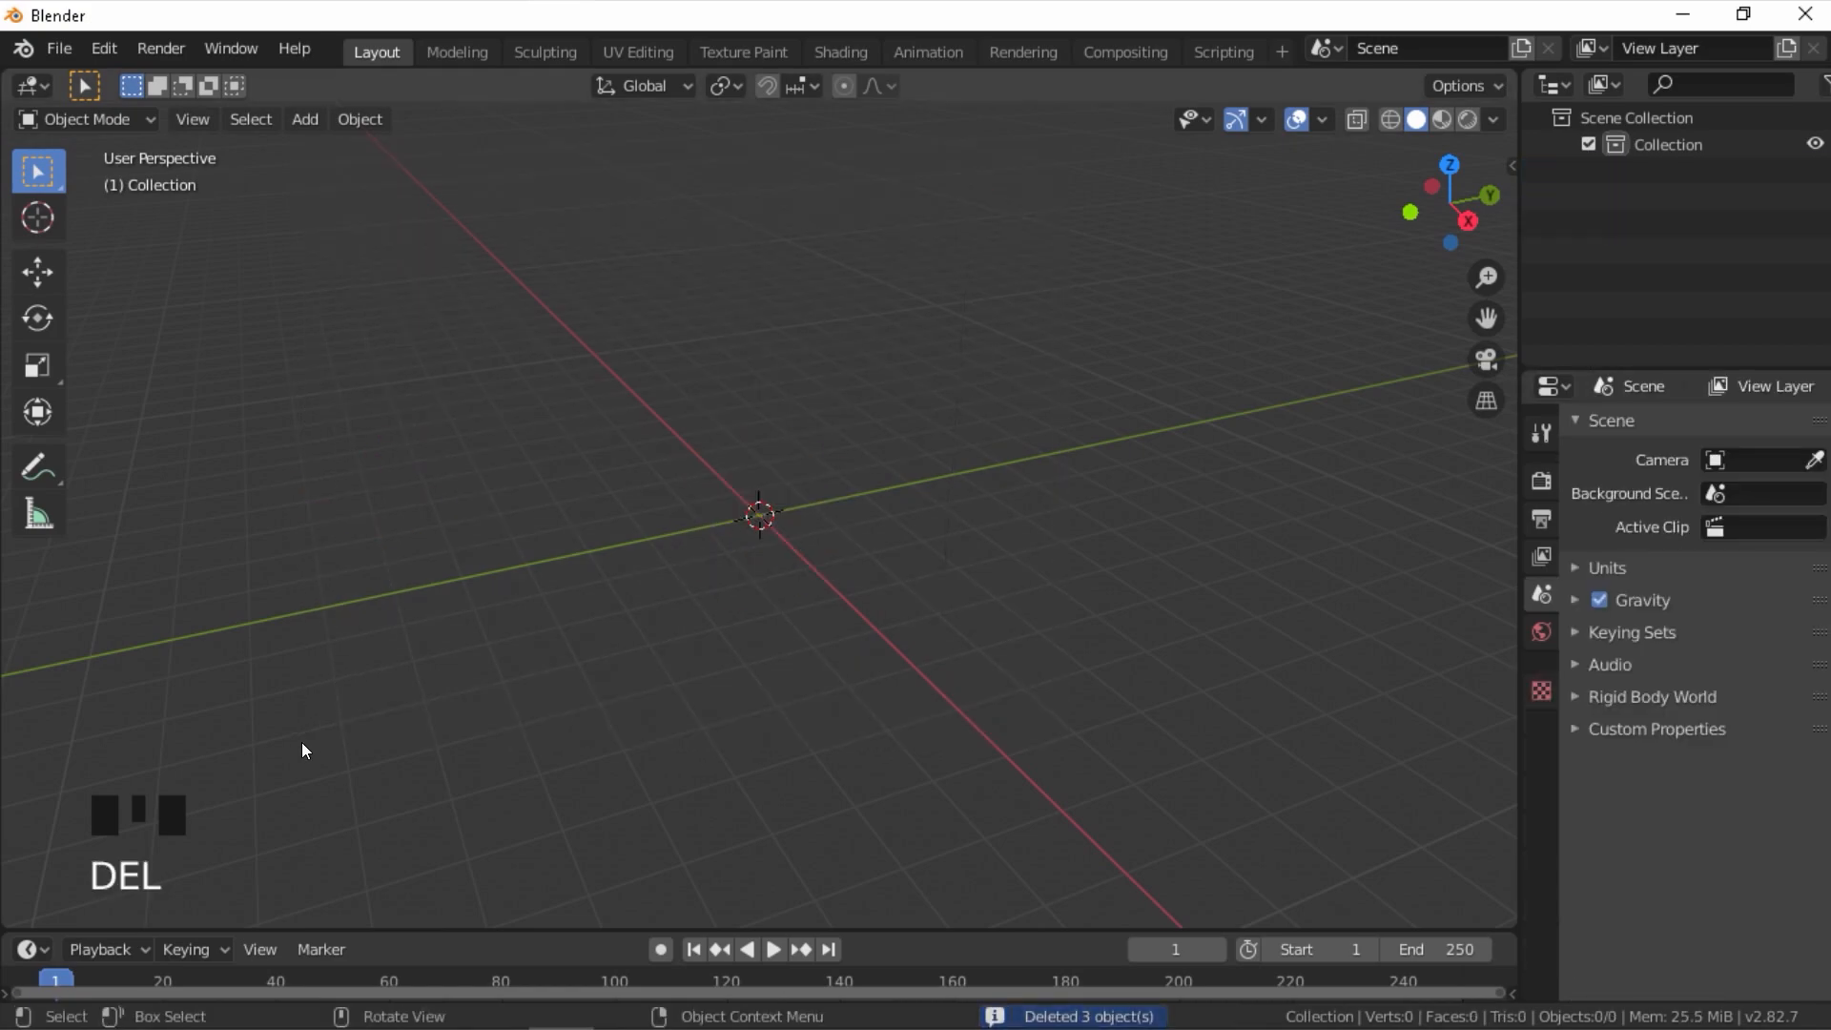
pyautogui.press('KP_7')
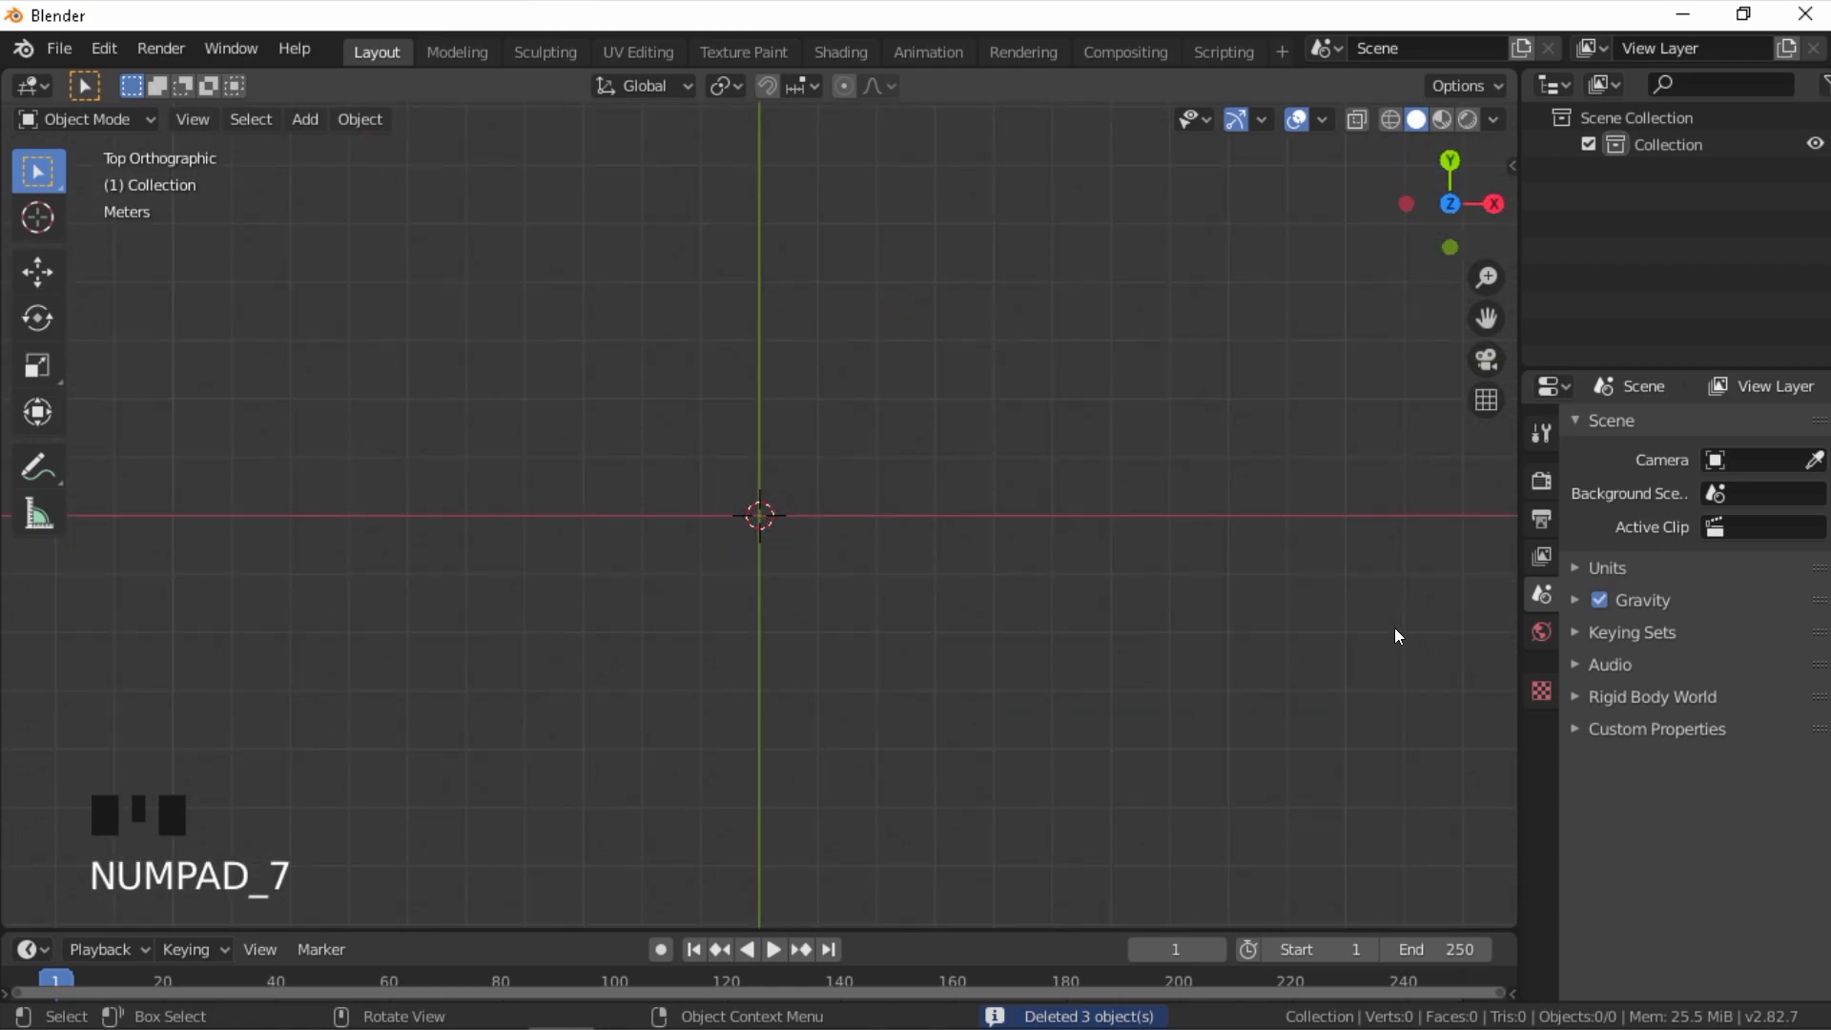
# - Add a 32-vertex circle mesh with a 1 m radius at the world origin
pyautogui.hotkey('shift', 'a')
pyautogui.moveTo(1195, 506)
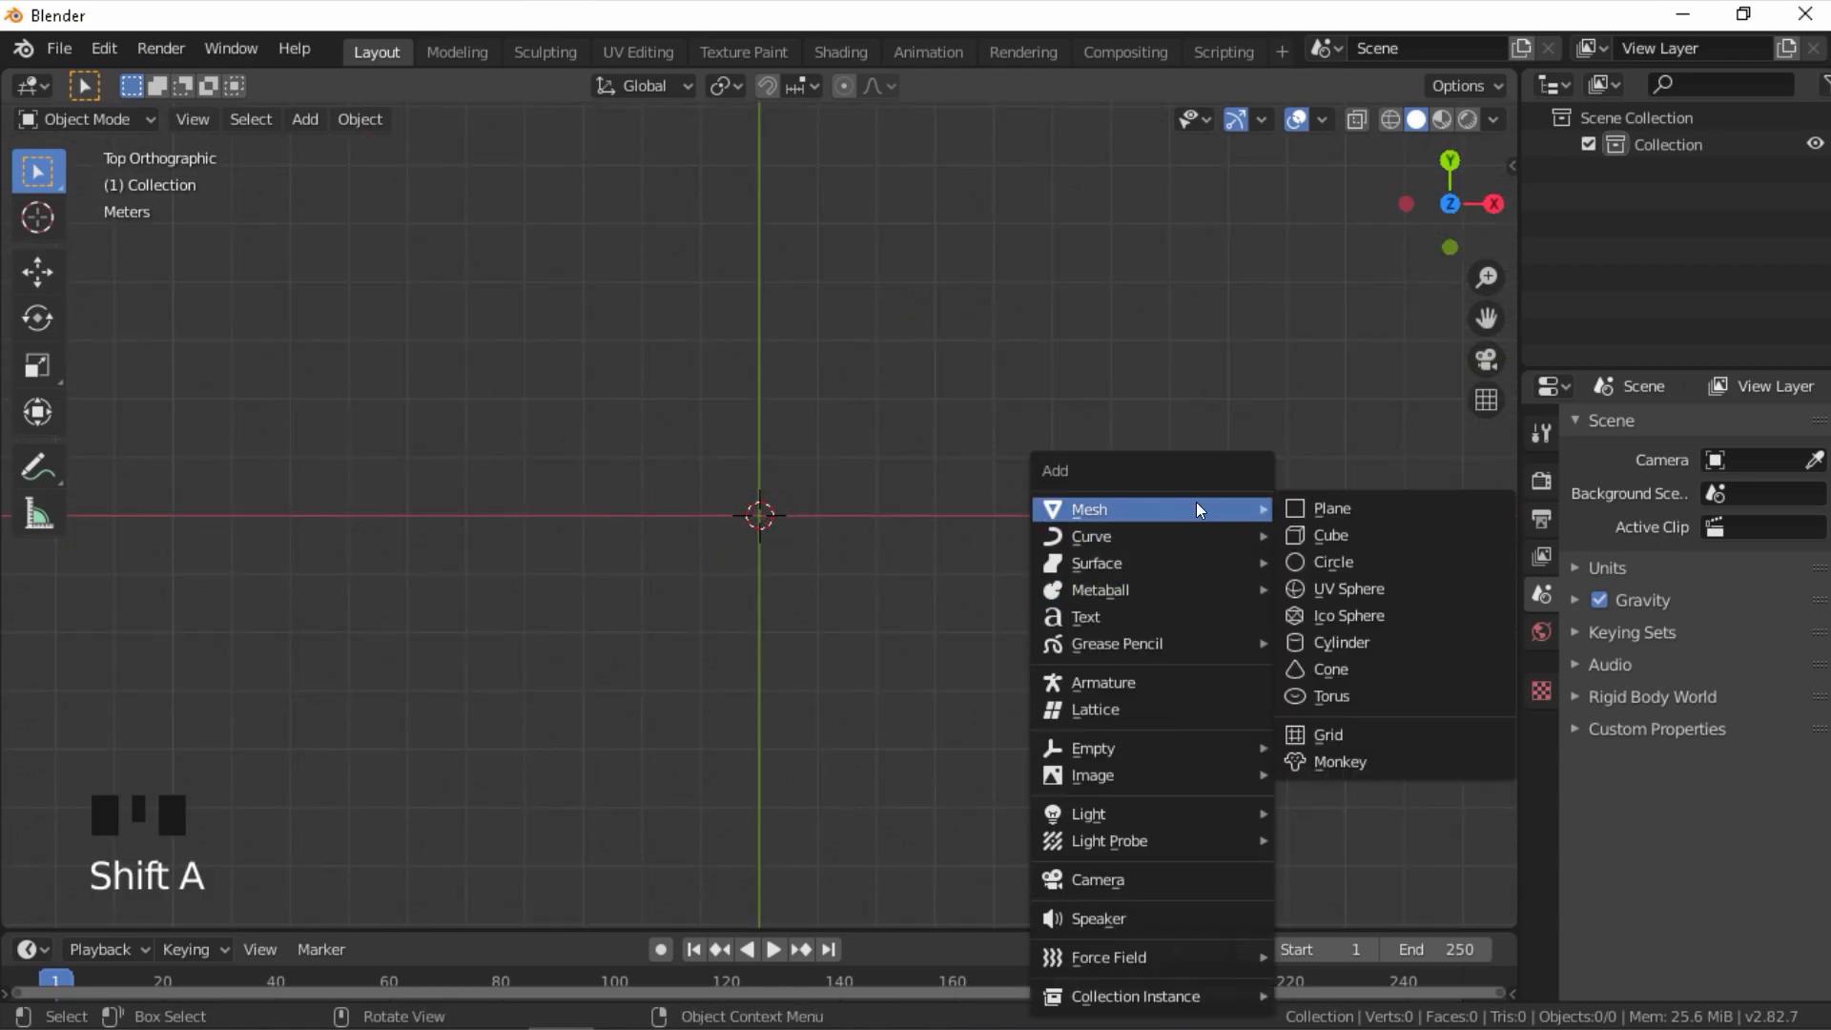
pyautogui.click(1360, 560)
pyautogui.click(165, 903)
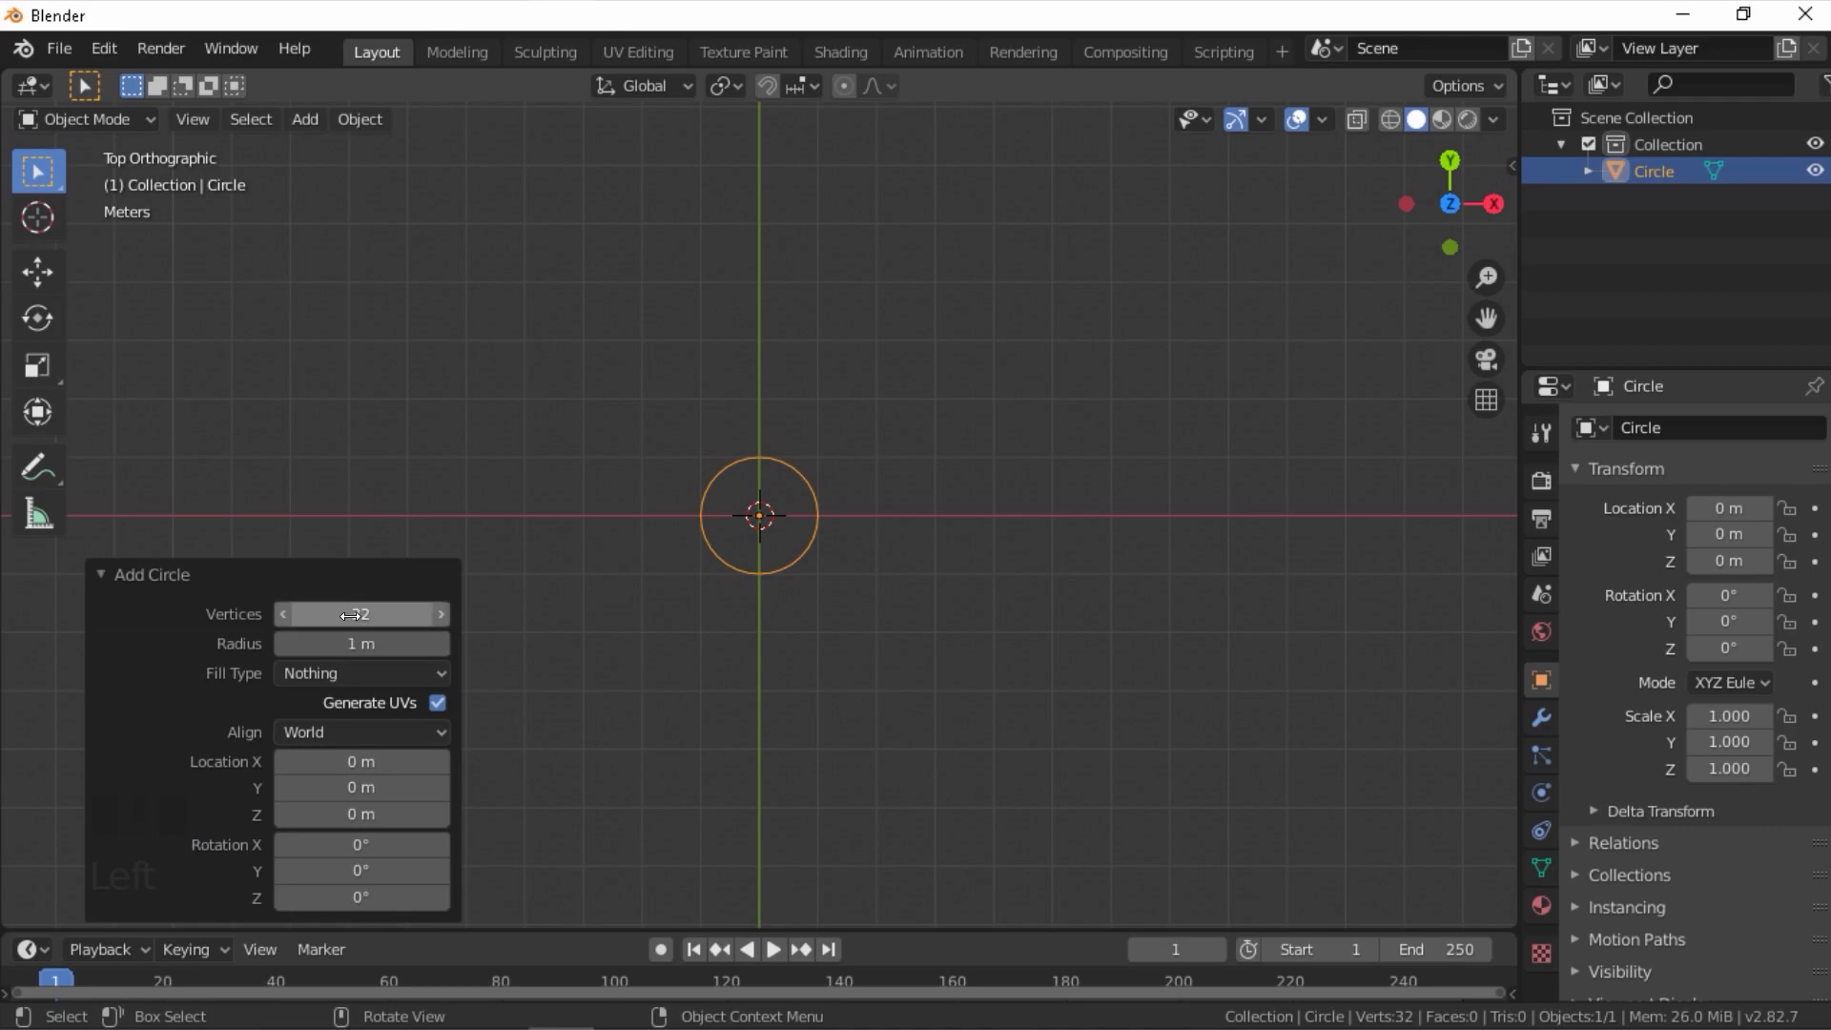
pyautogui.scroll(7, 925, 582)
pyautogui.scroll(1, 925, 574)
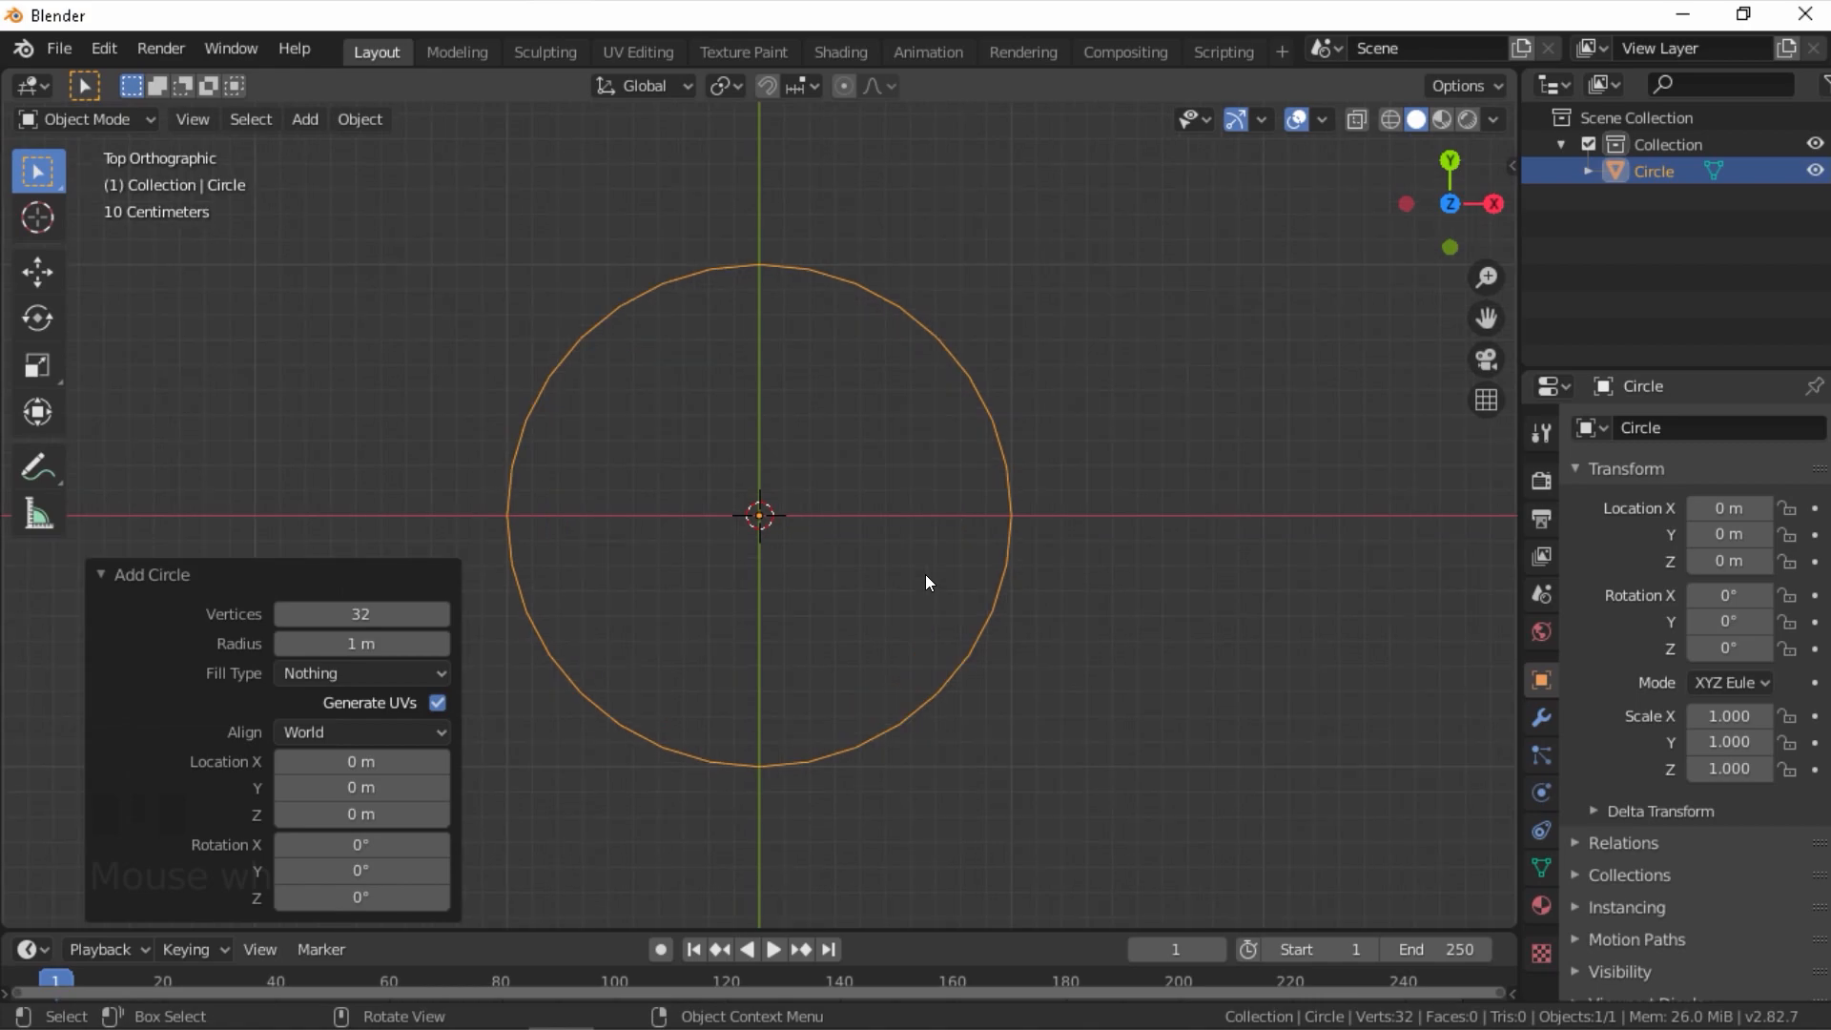
pyautogui.click(135, 575)
# - Fill the circle's edge loop with a single face in Edit Mode
pyautogui.press('Tab')
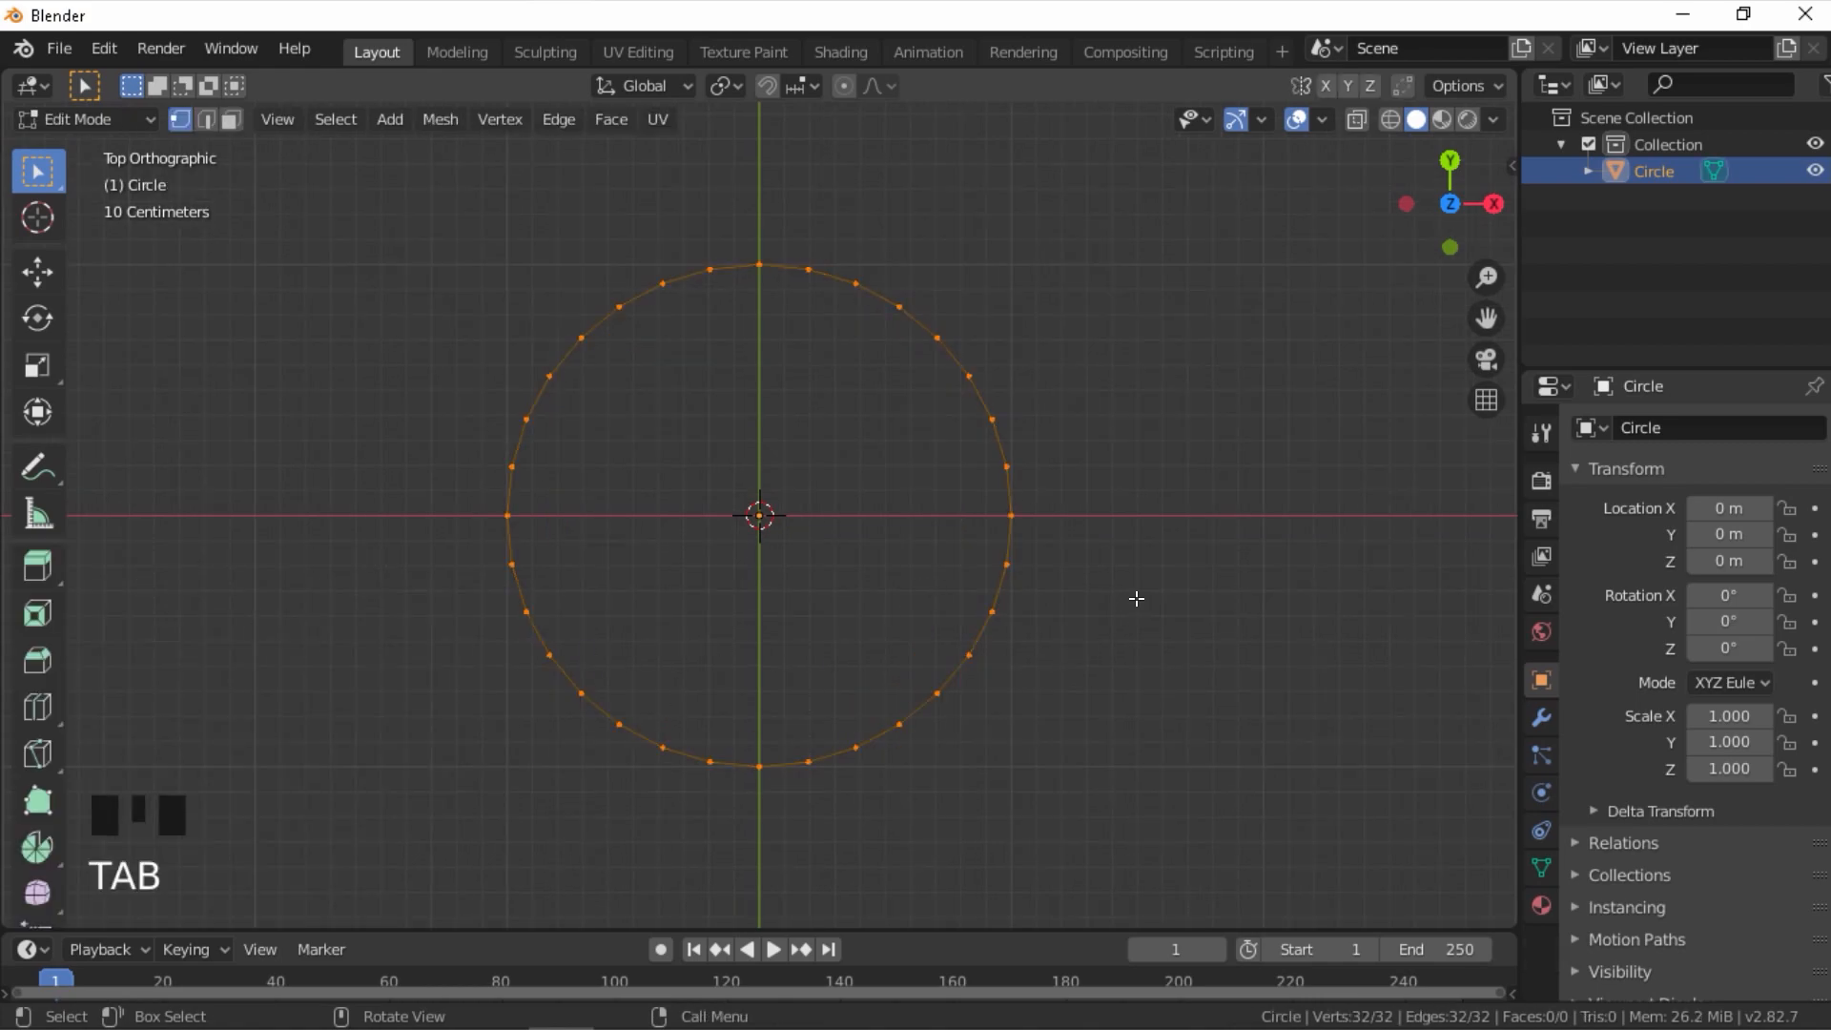
pyautogui.press('a')
pyautogui.press('a')
pyautogui.press('a')
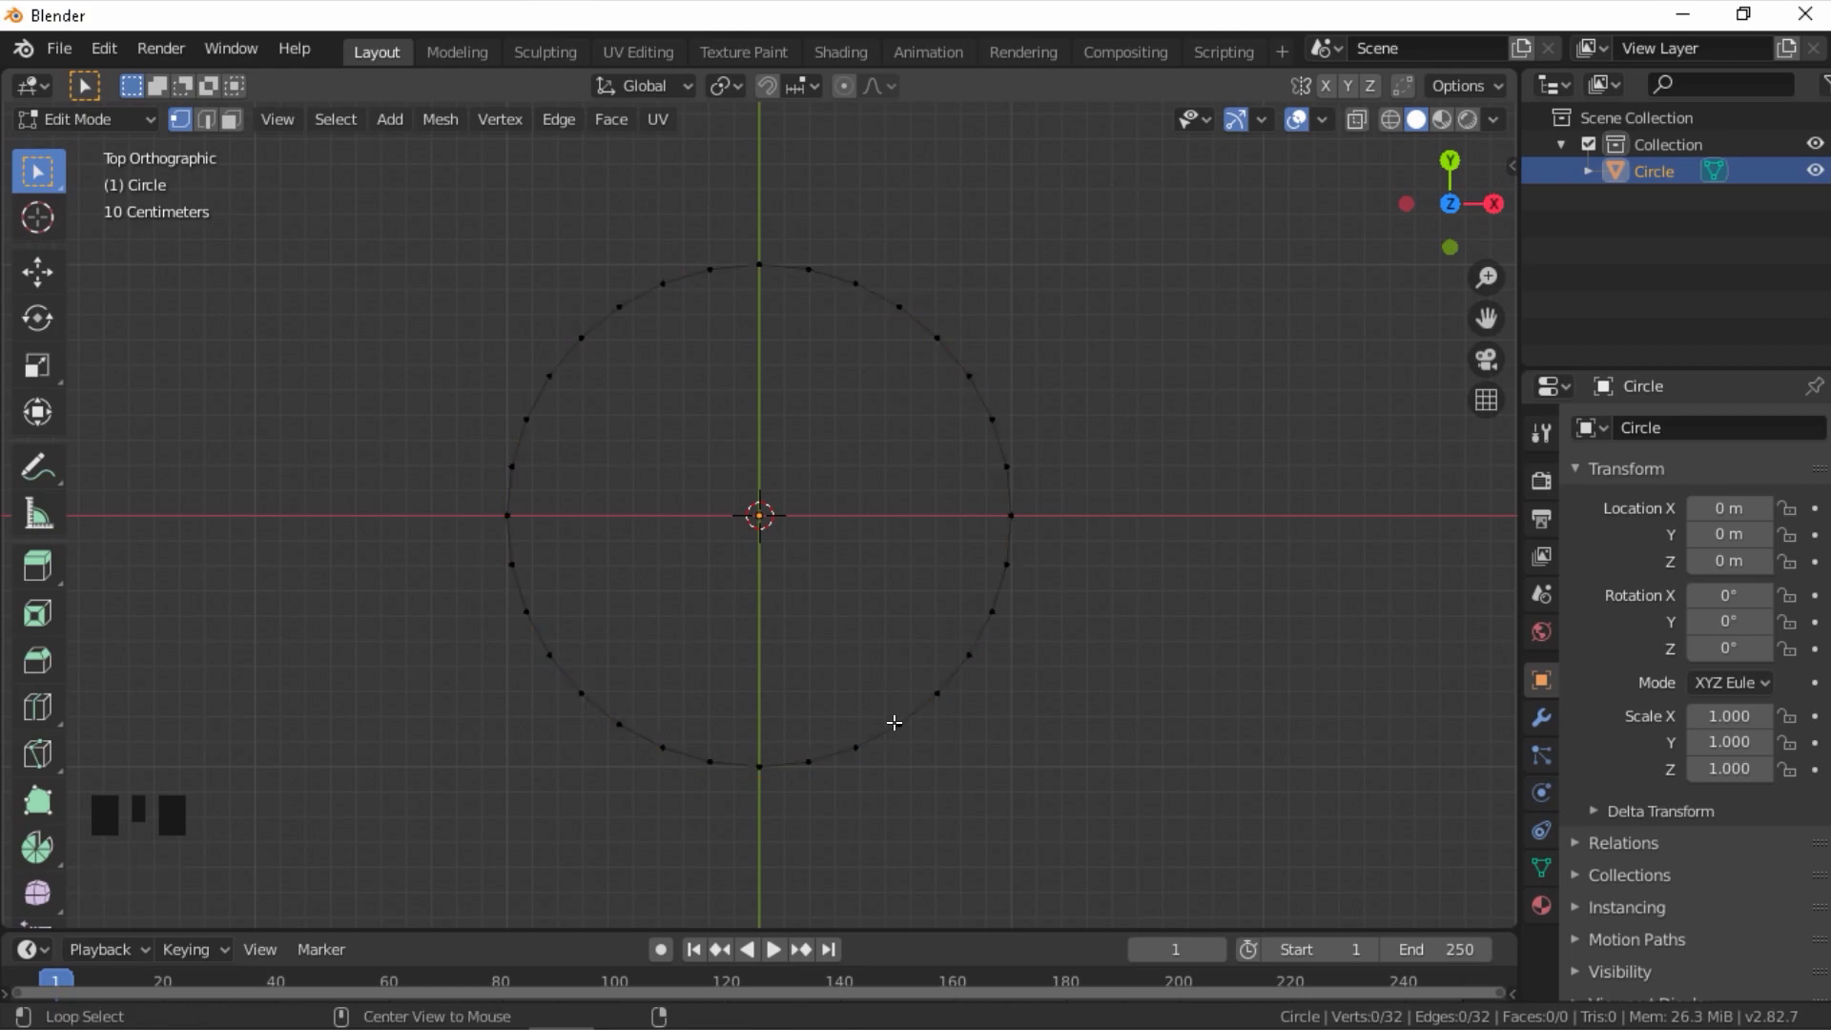
pyautogui.keyDown('alt'); pyautogui.click(894, 723); pyautogui.keyUp('alt')
pyautogui.press('f')
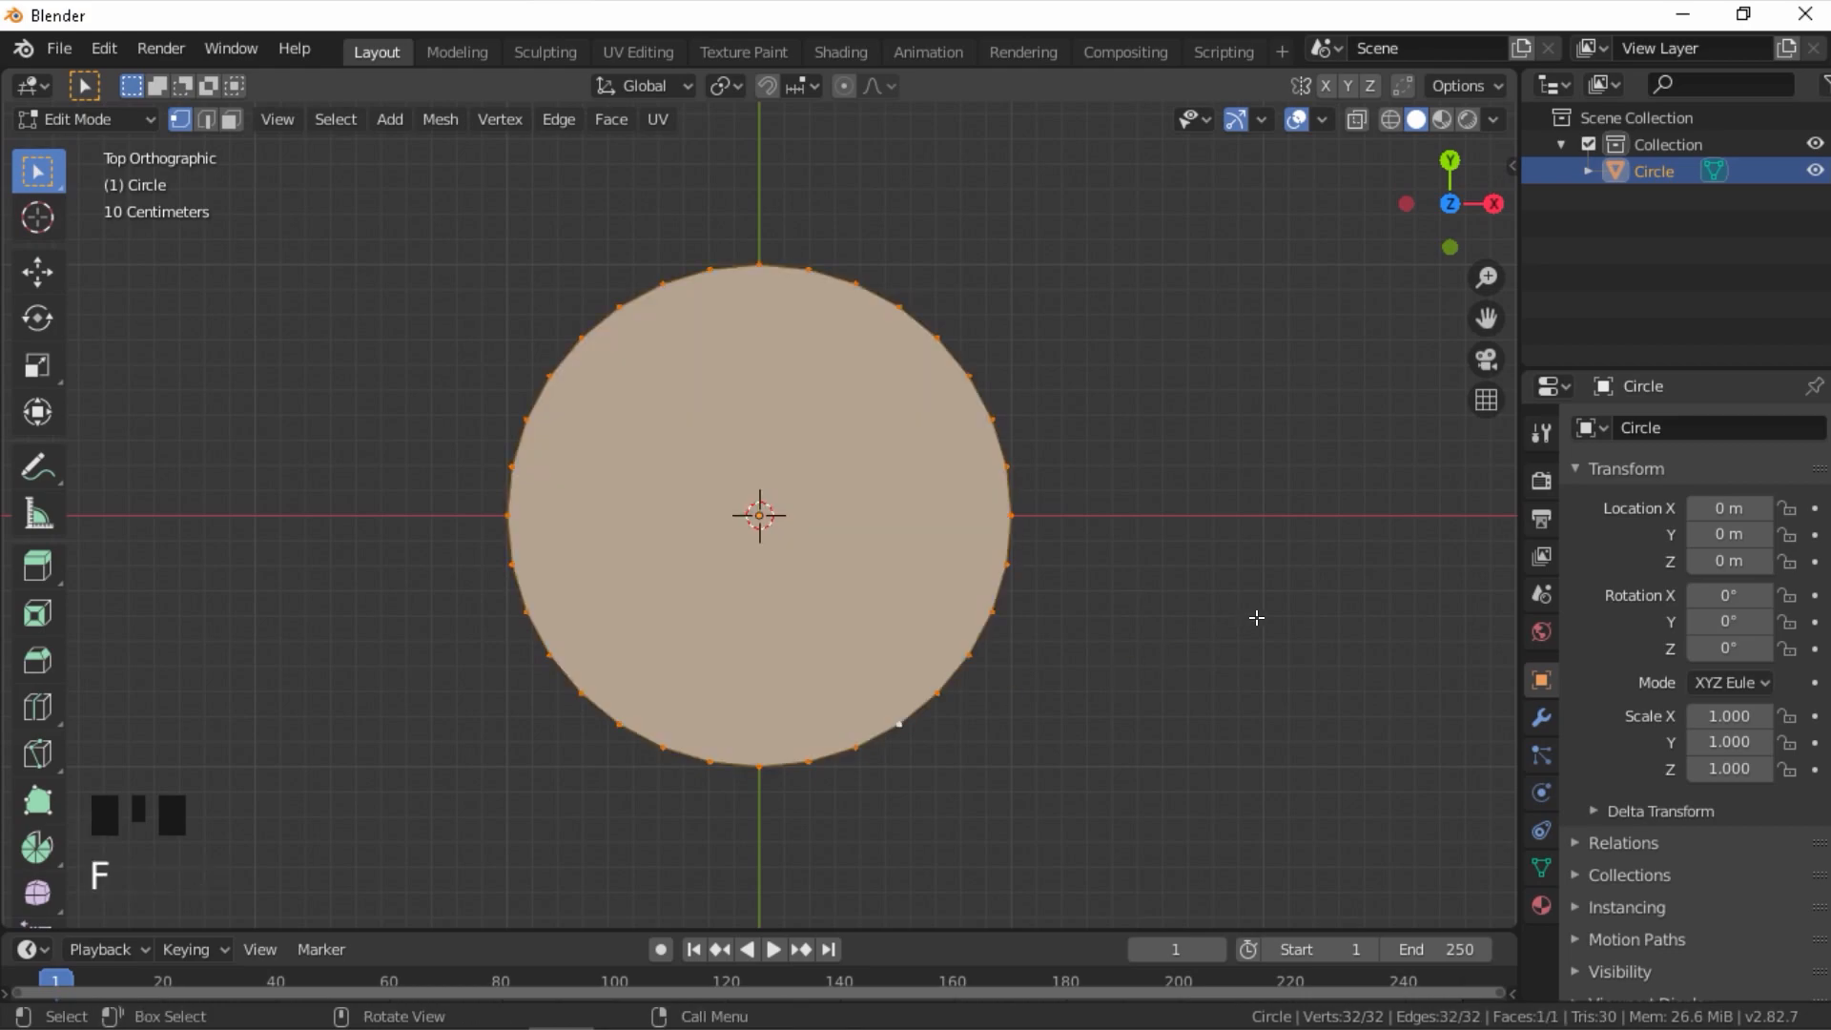
# - Inset the circle's face by about 0.35 and clear the selection
pyautogui.press('3')
pyautogui.press('i')
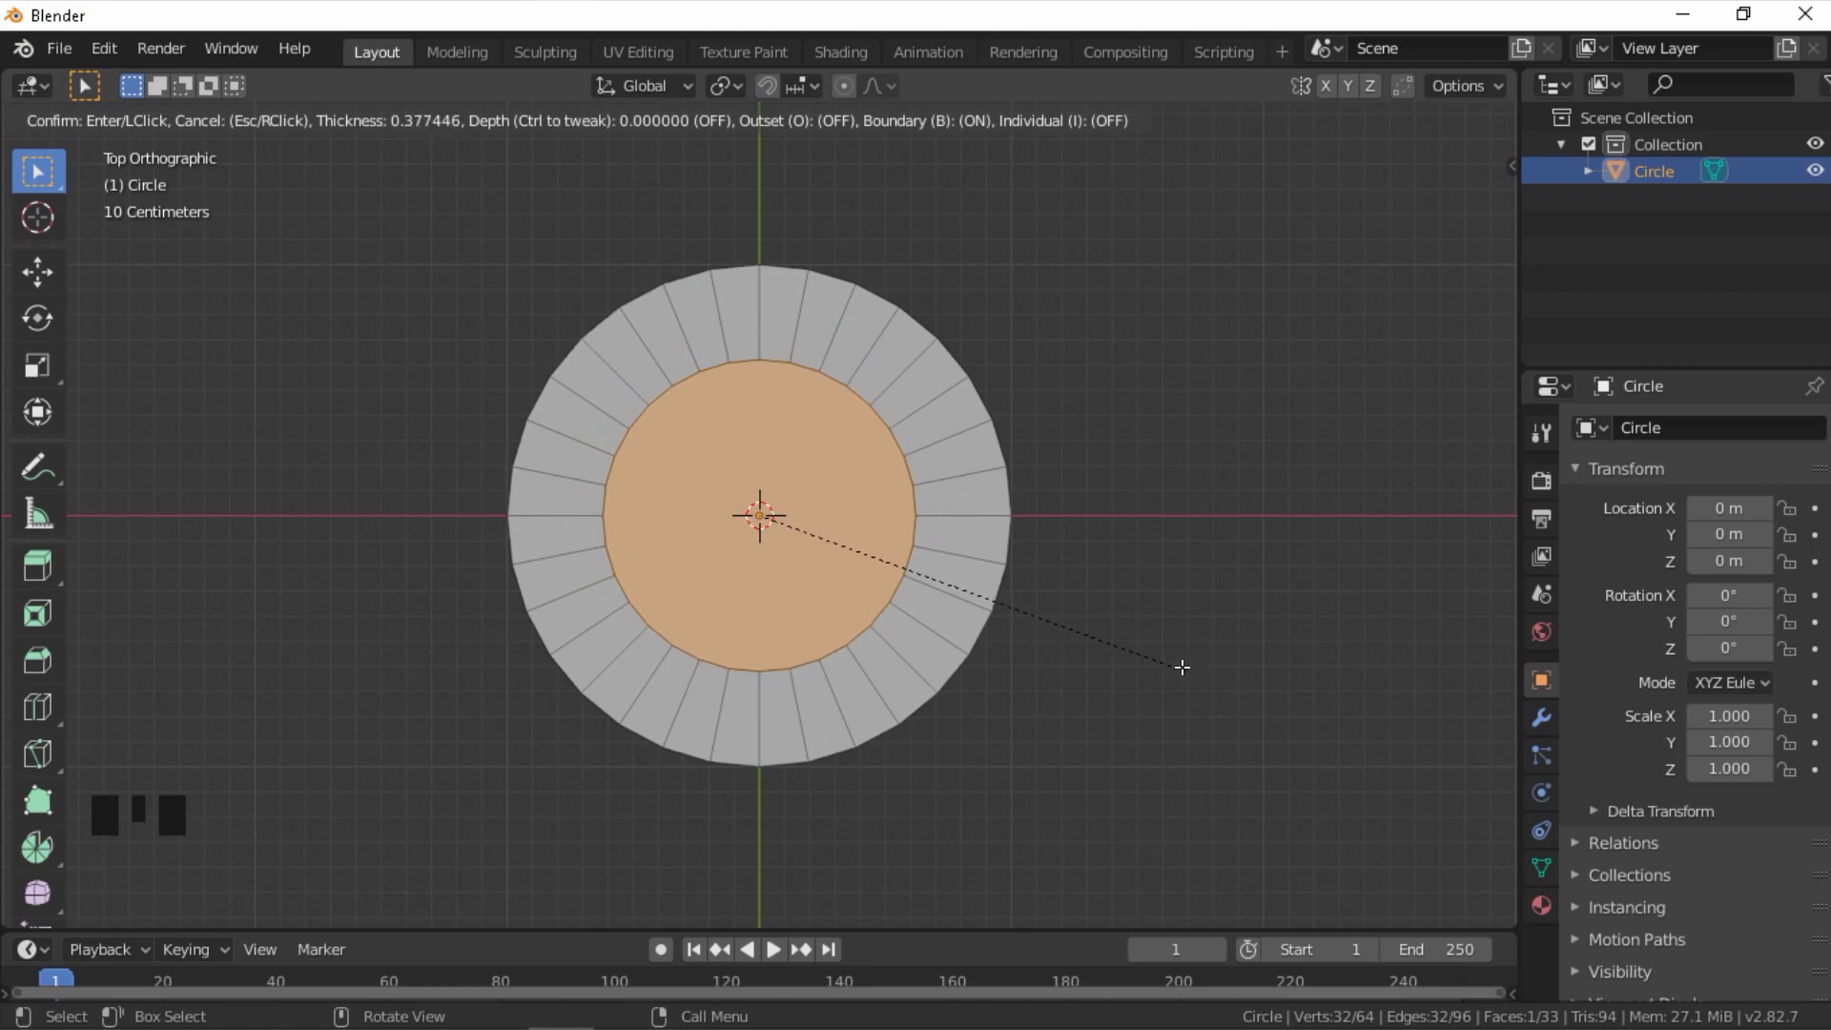
pyautogui.click(1190, 669)
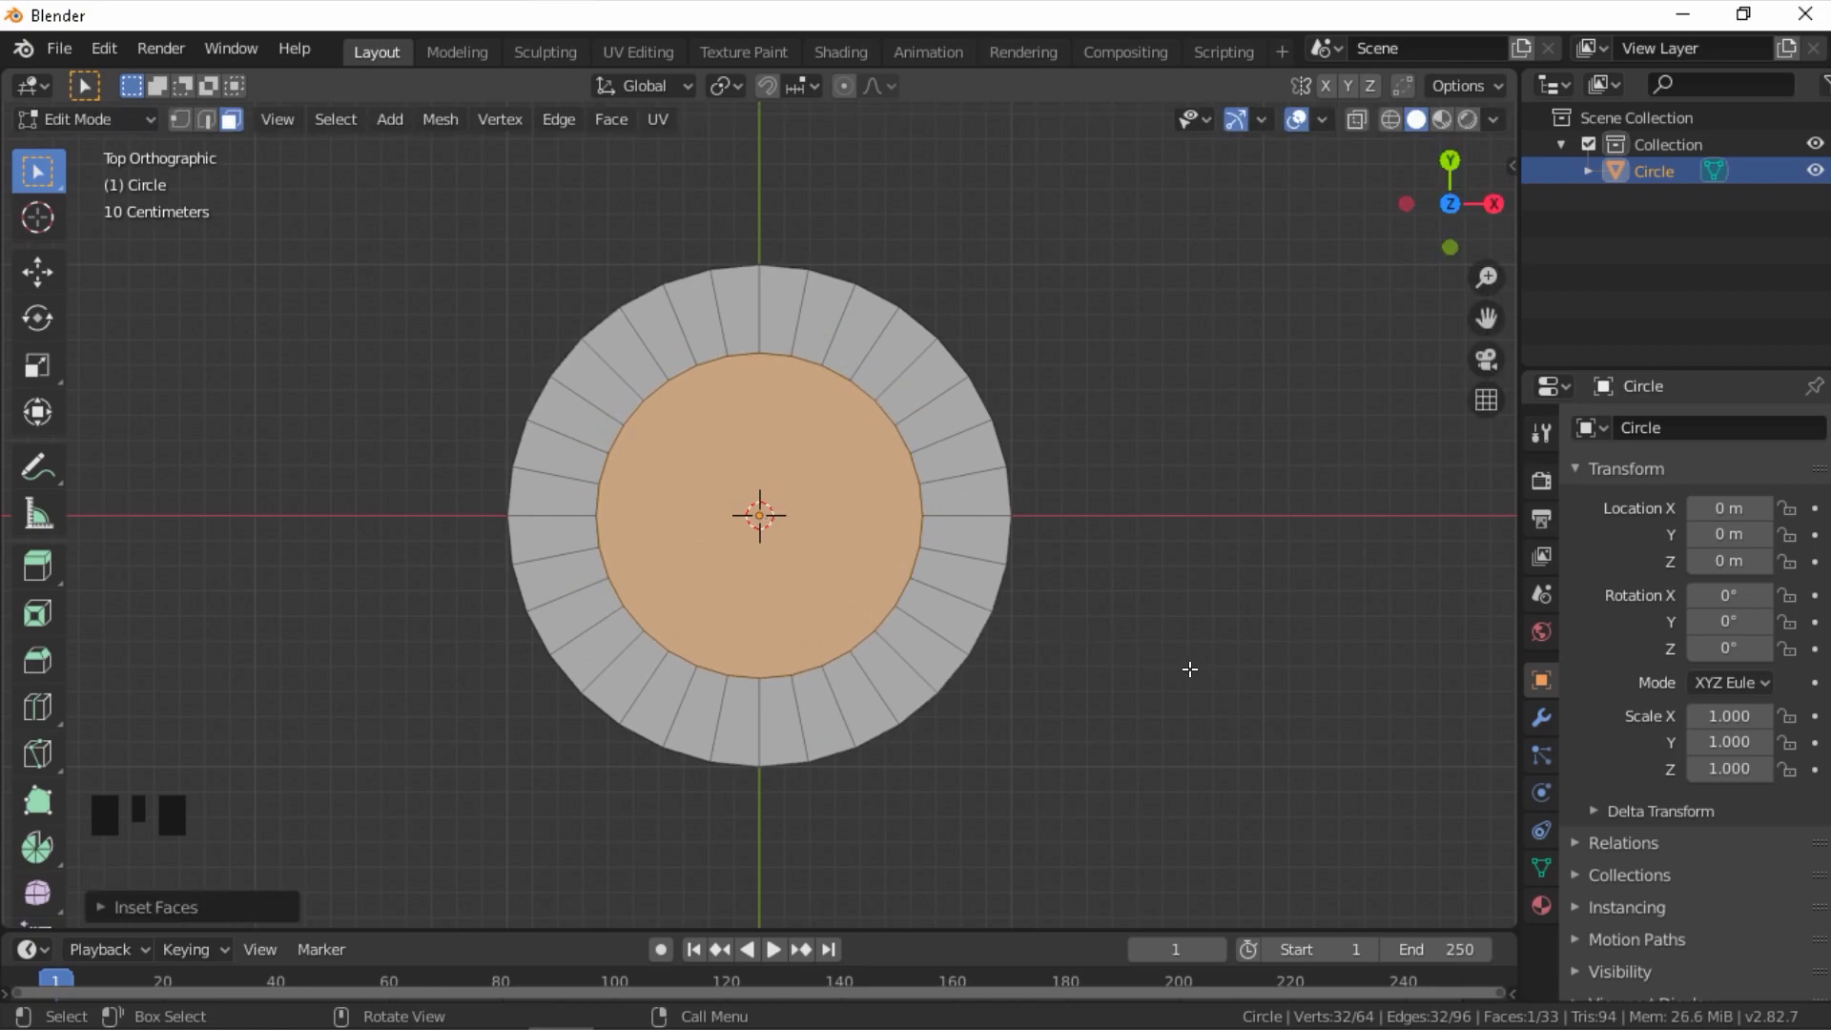
pyautogui.press('a')
pyautogui.press('a')
pyautogui.press('a')
pyautogui.scroll(1, 1178, 664)
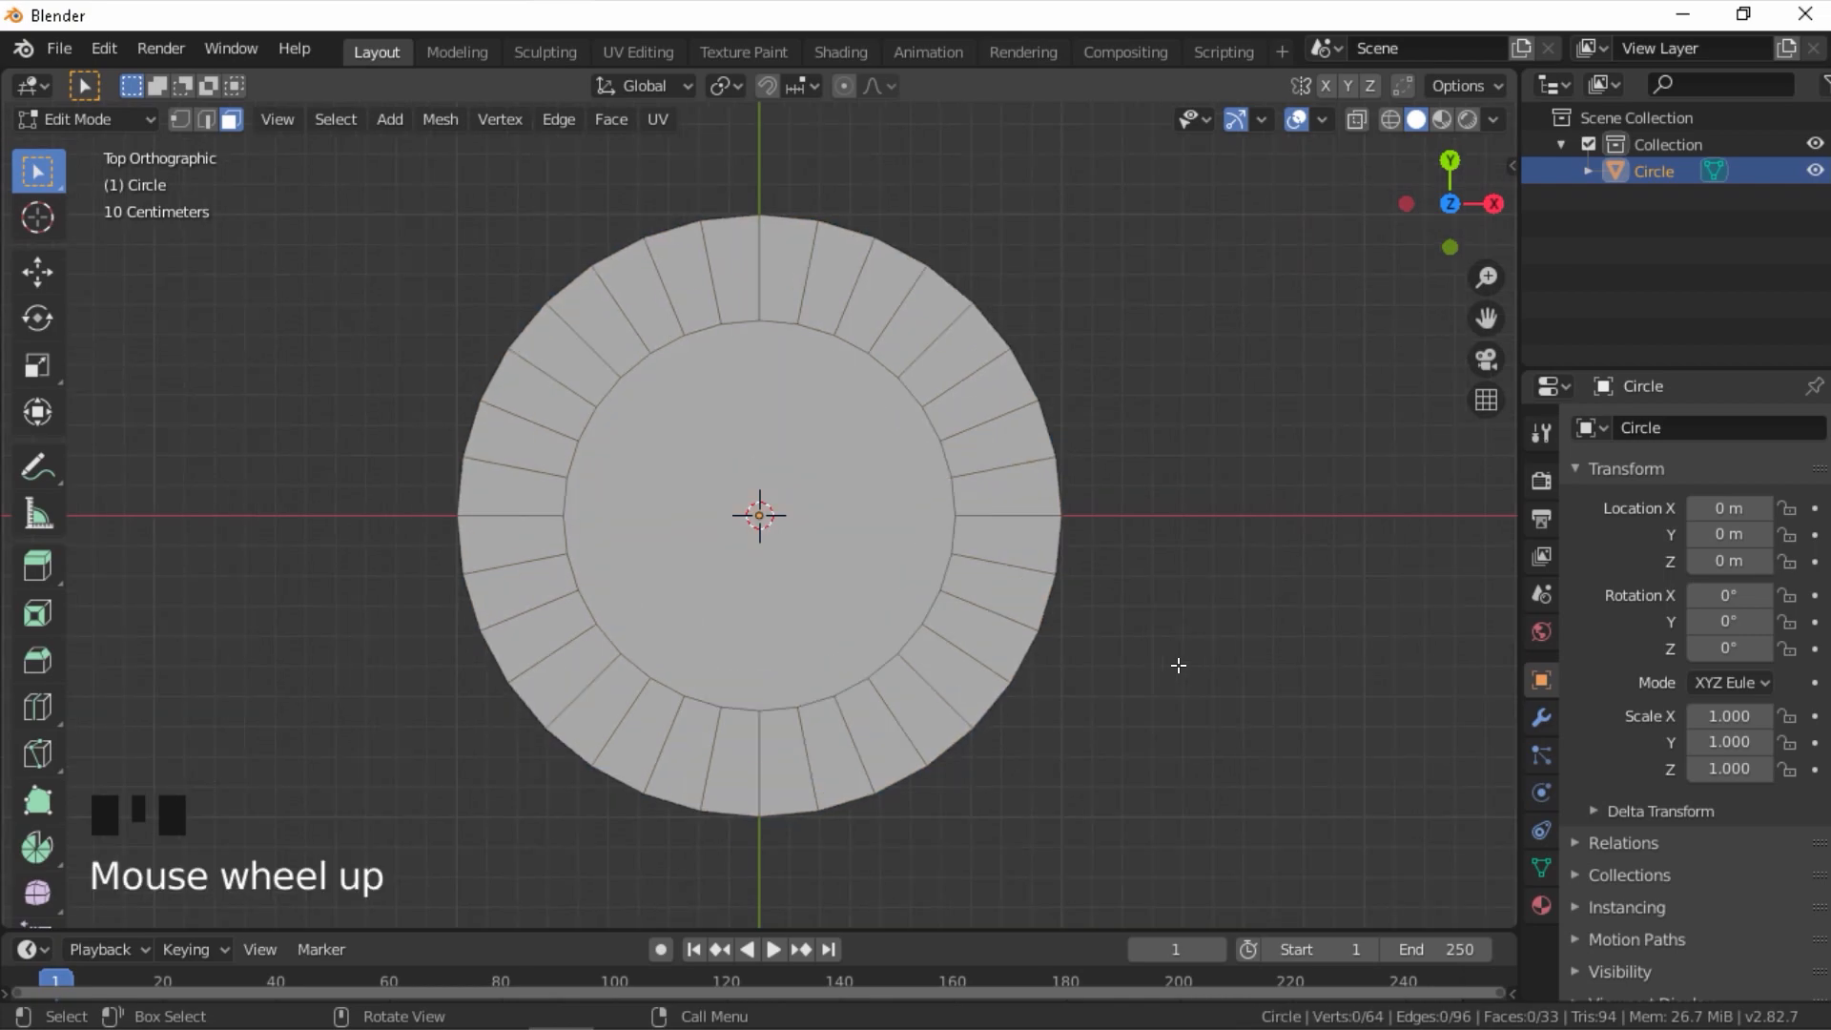
# - Scale eight evenly spaced outer vertices, every fourth one, inward to form the gear's teeth
pyautogui.click(178, 119)
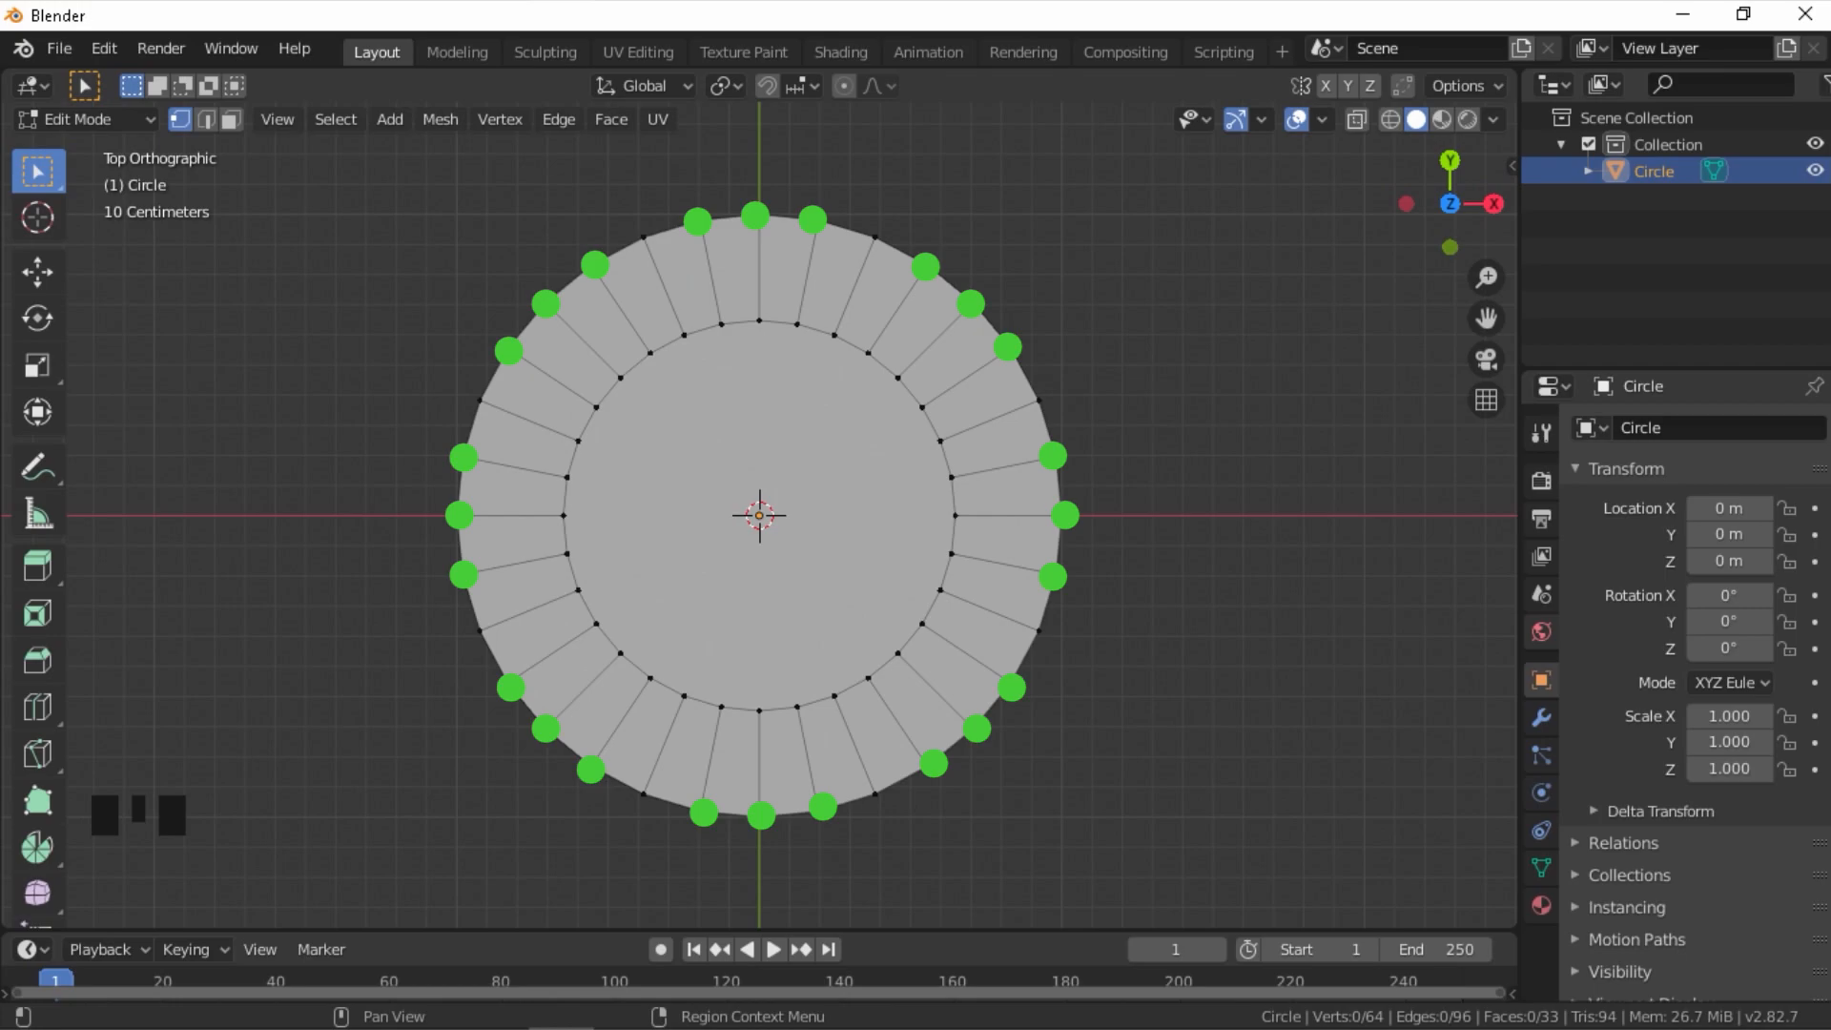
pyautogui.click(644, 237)
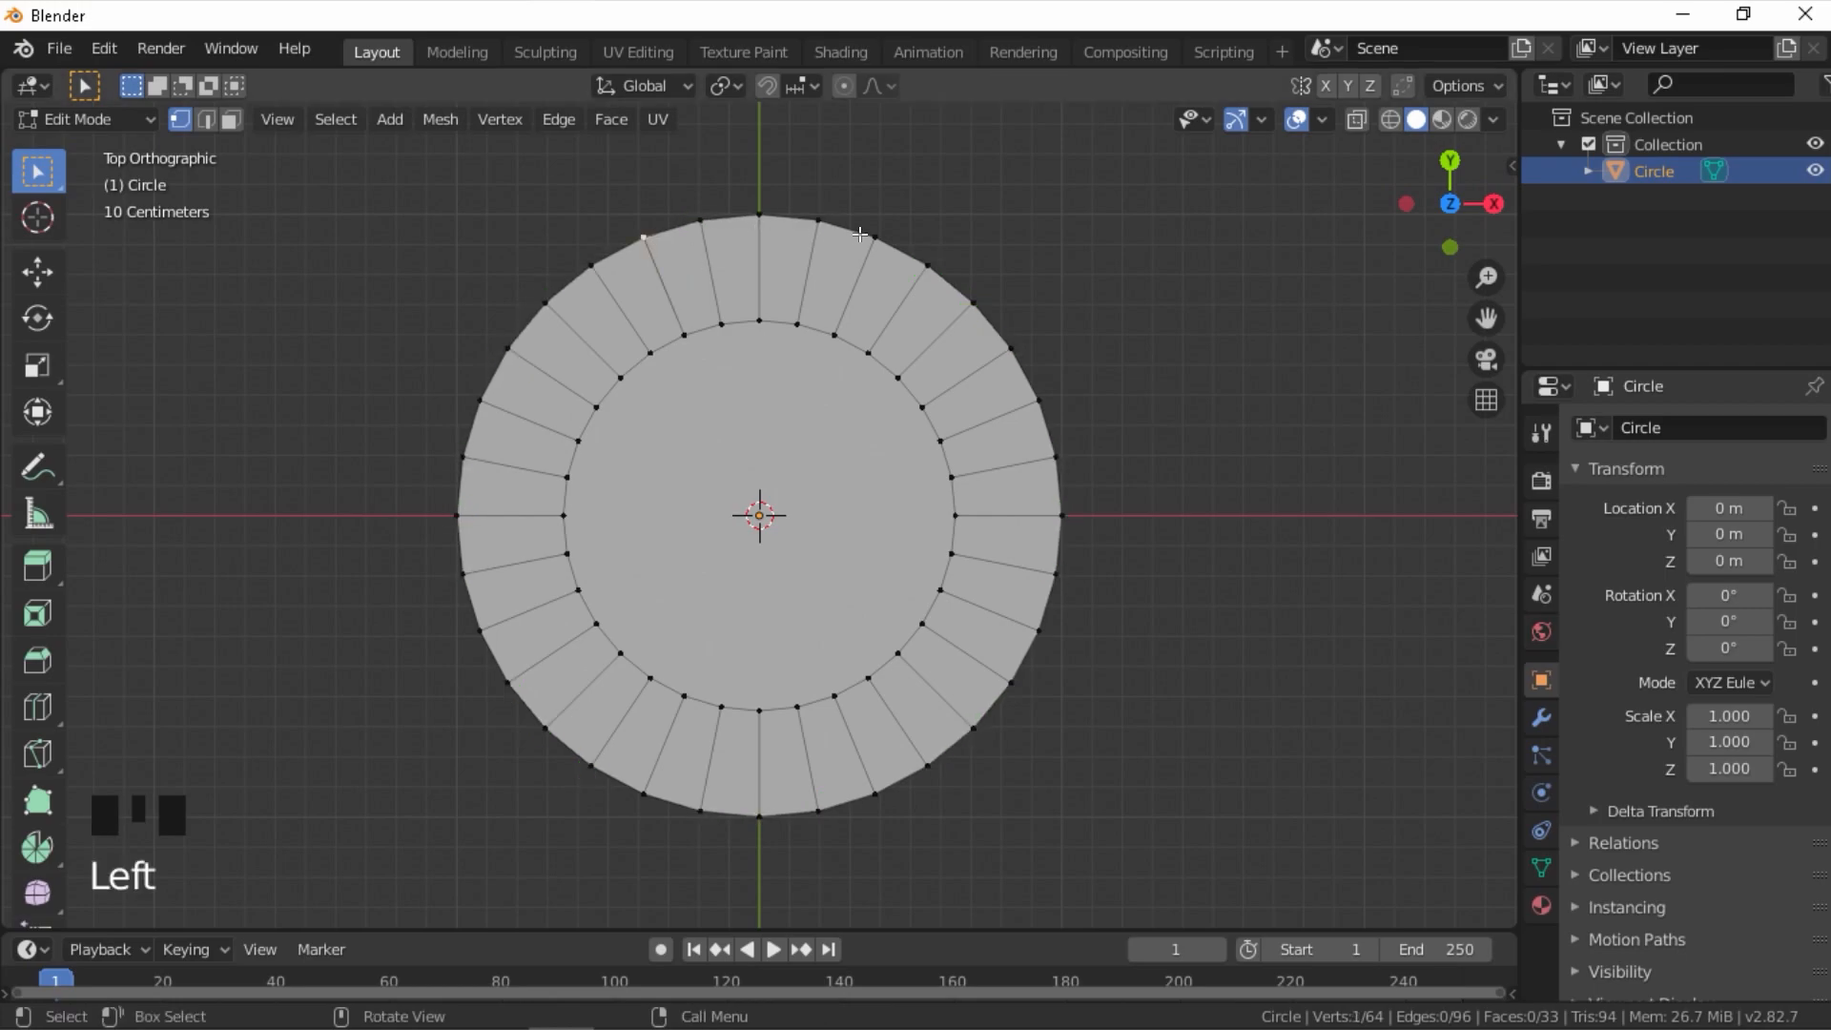
pyautogui.keyDown('shift'); pyautogui.click(875, 237); pyautogui.keyUp('shift')
pyautogui.keyDown('shift'); pyautogui.click(1038, 400); pyautogui.keyUp('shift')
pyautogui.keyDown('shift'); pyautogui.click(1039, 631); pyautogui.keyUp('shift')
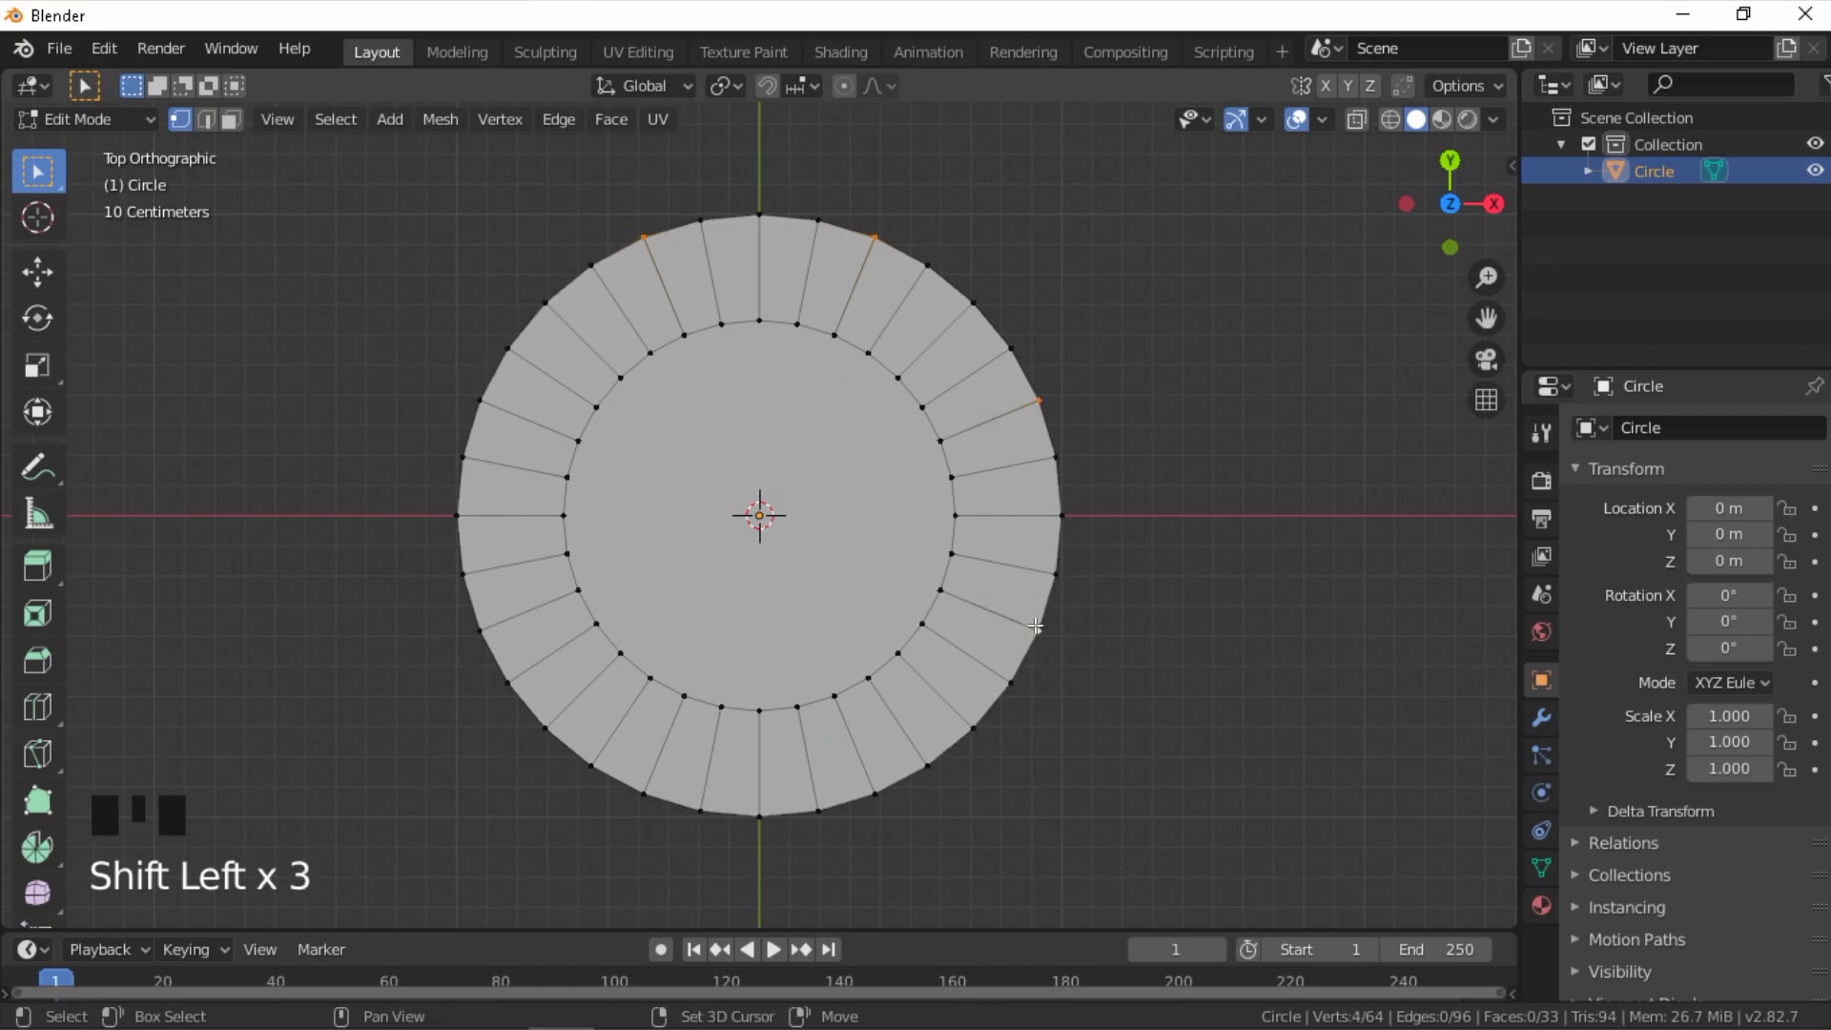
pyautogui.keyDown('shift'); pyautogui.click(875, 793); pyautogui.keyUp('shift')
pyautogui.keyDown('shift'); pyautogui.click(645, 793); pyautogui.keyUp('shift')
pyautogui.keyDown('shift'); pyautogui.click(480, 630); pyautogui.keyUp('shift')
pyautogui.keyDown('shift'); pyautogui.click(480, 400); pyautogui.keyUp('shift')
pyautogui.press('s')
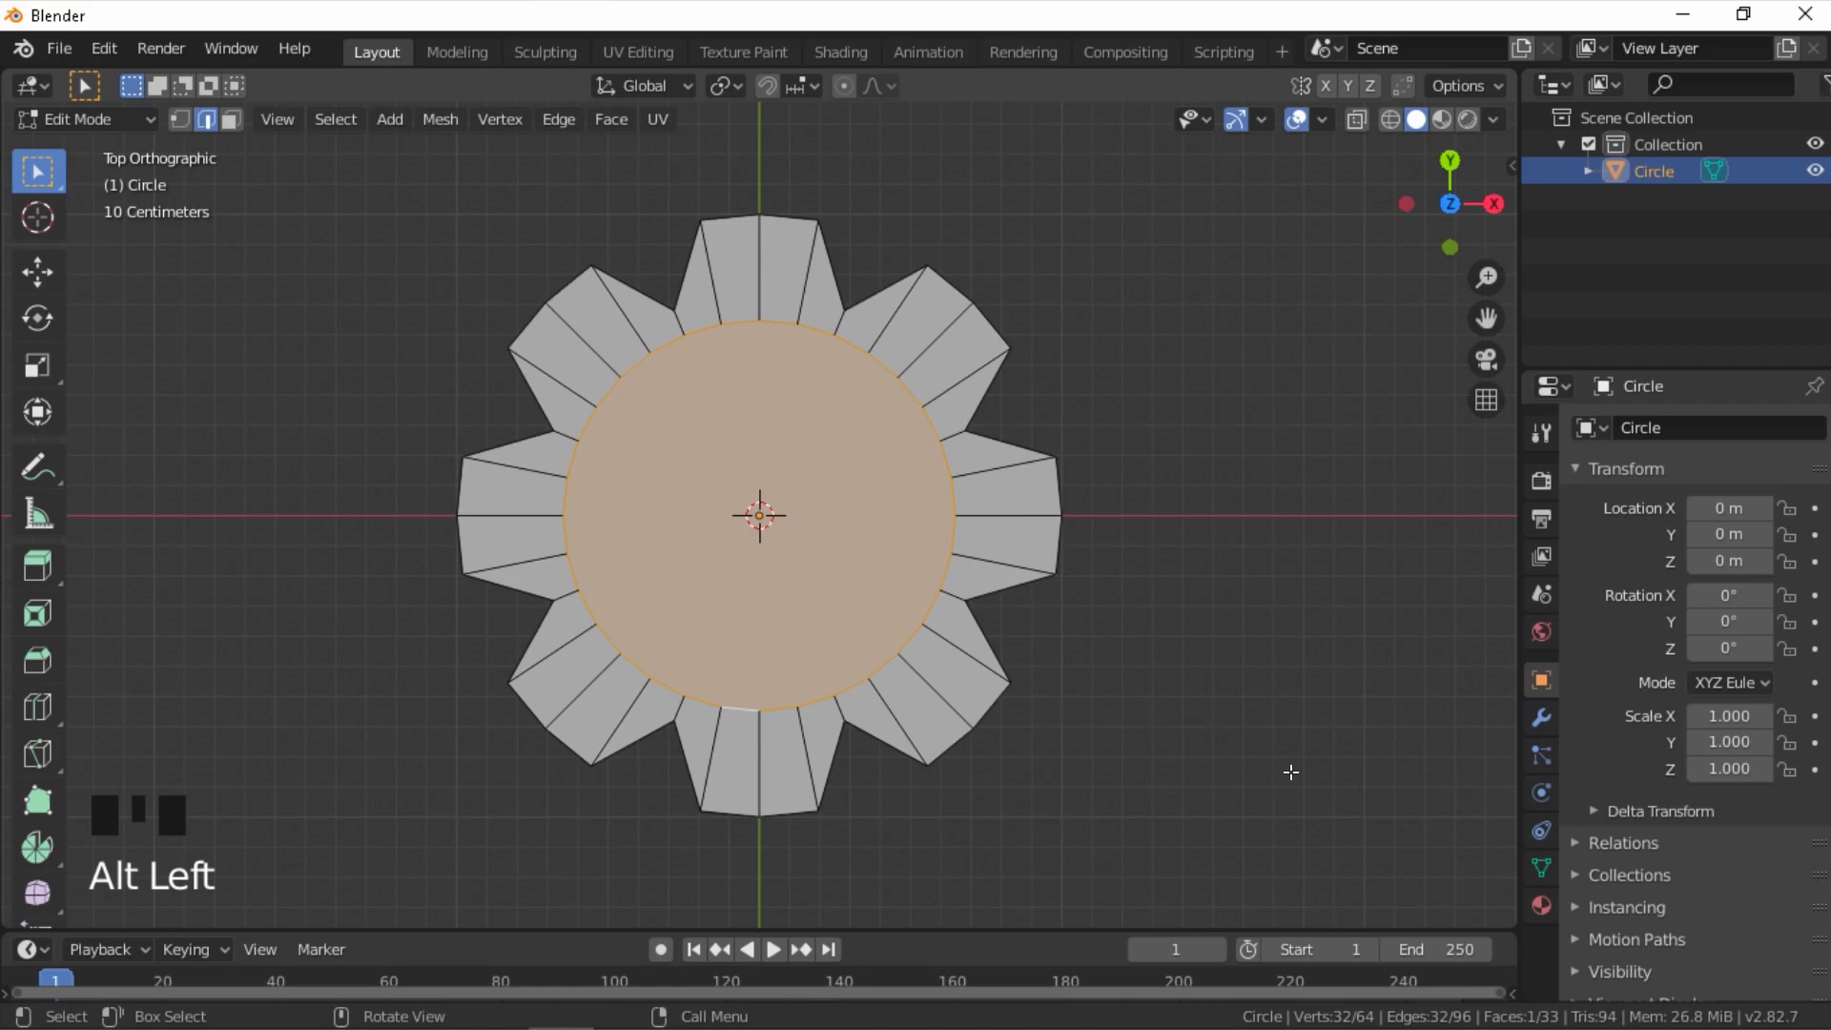
# - Inset the gear's central face by about 0.35 and clear the selection
pyautogui.press('i')
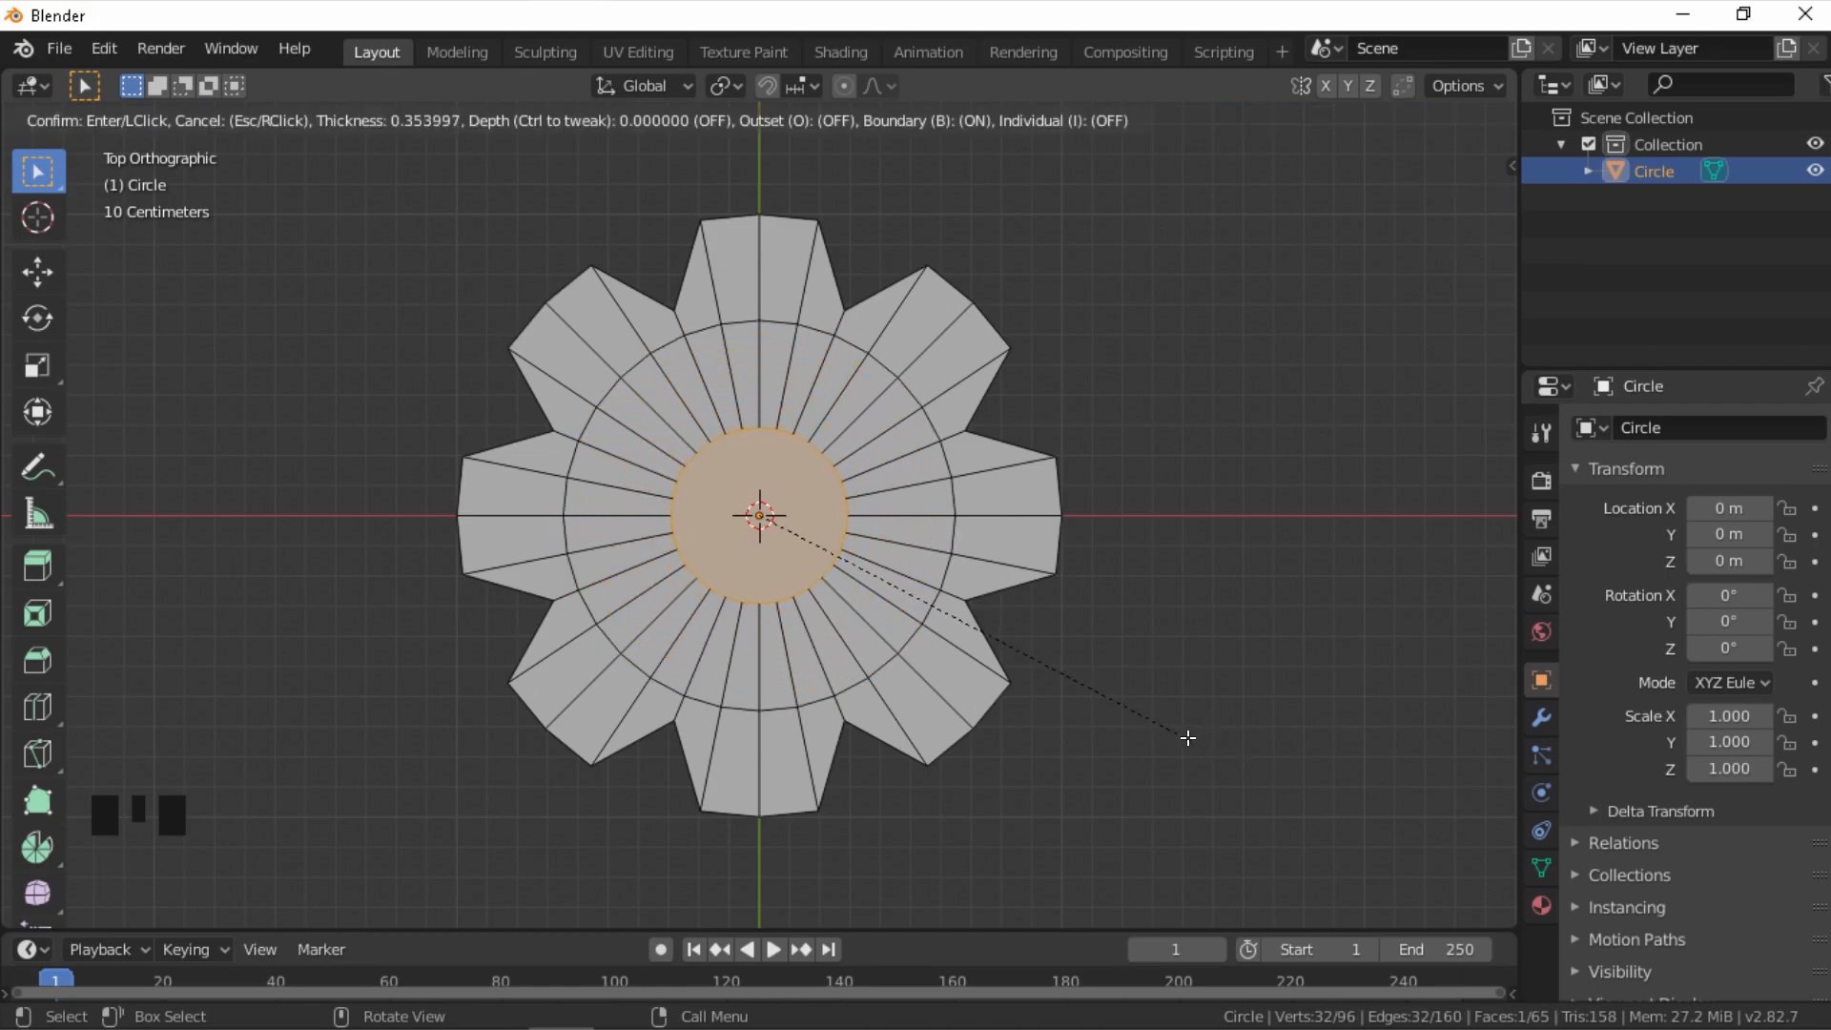
pyautogui.click(1187, 737)
pyautogui.press('a')
pyautogui.press('a')
pyautogui.press('a')
# - Connect the innermost ring's opposite vertices with one vertical and one horizontal edge through the center
pyautogui.keyDown('shift'); pyautogui.click(759, 779); pyautogui.keyUp('shift')
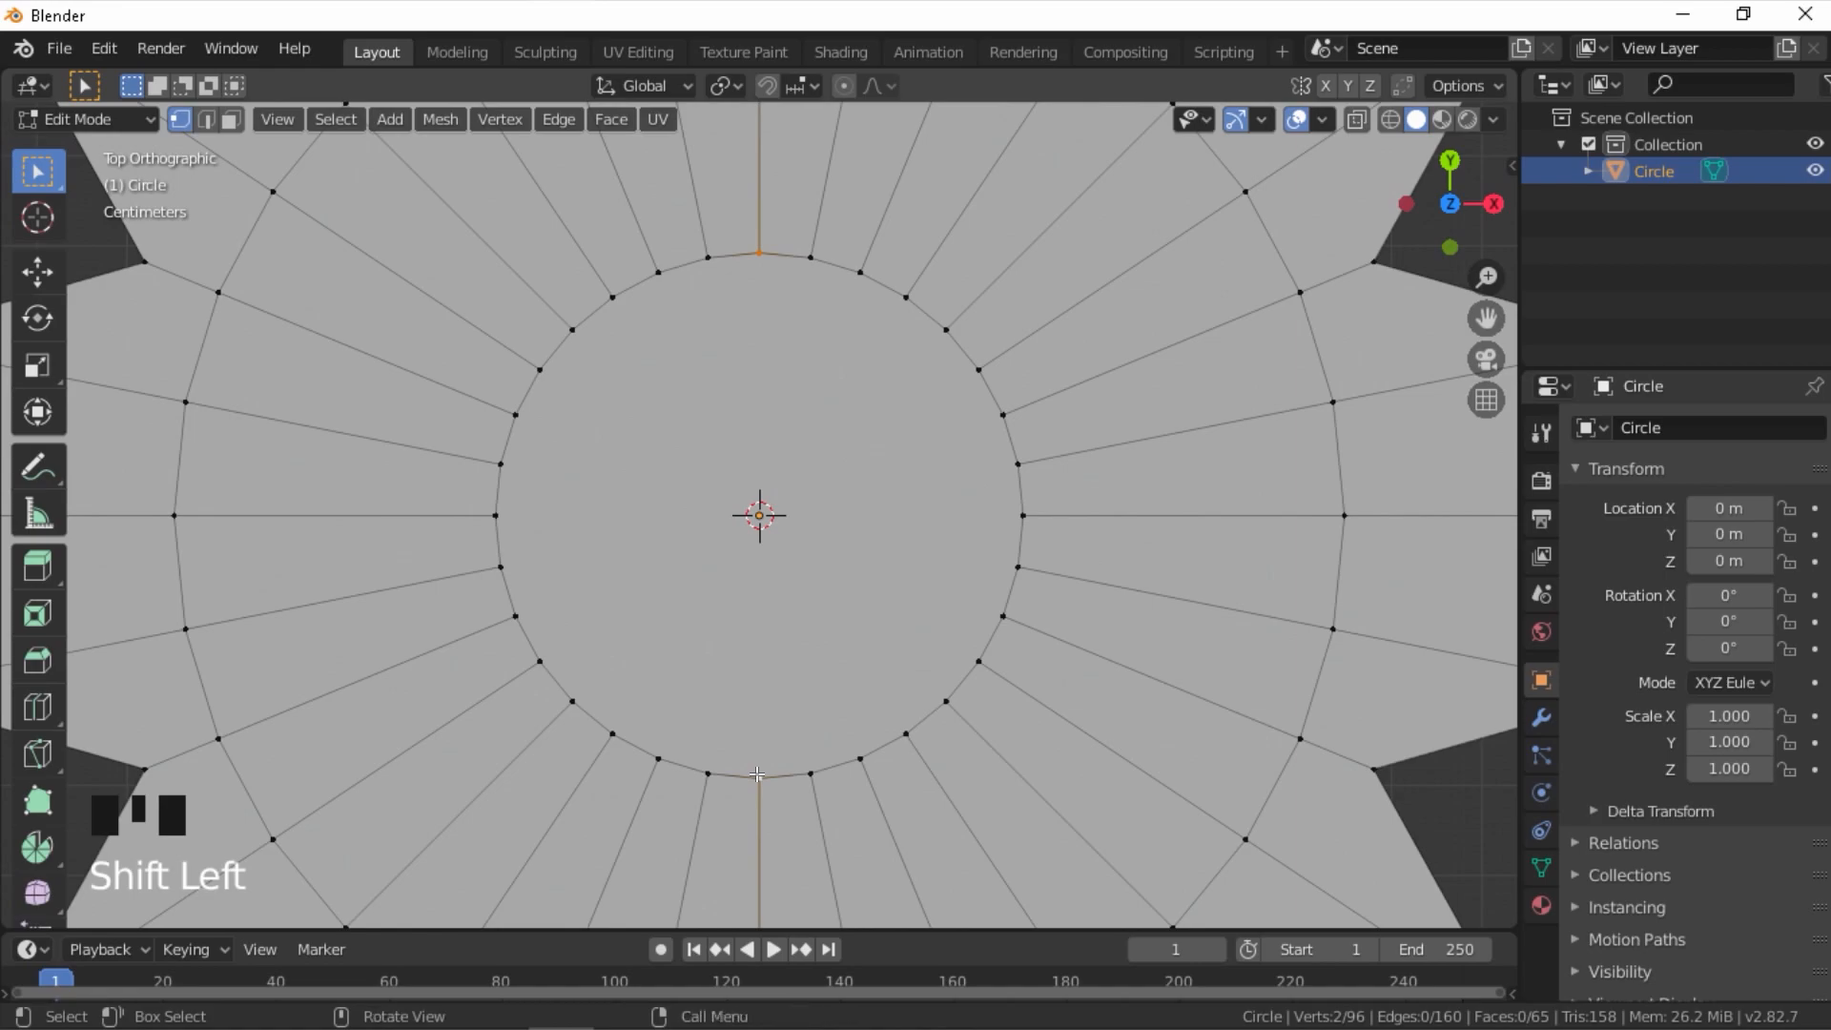
pyautogui.press('j')
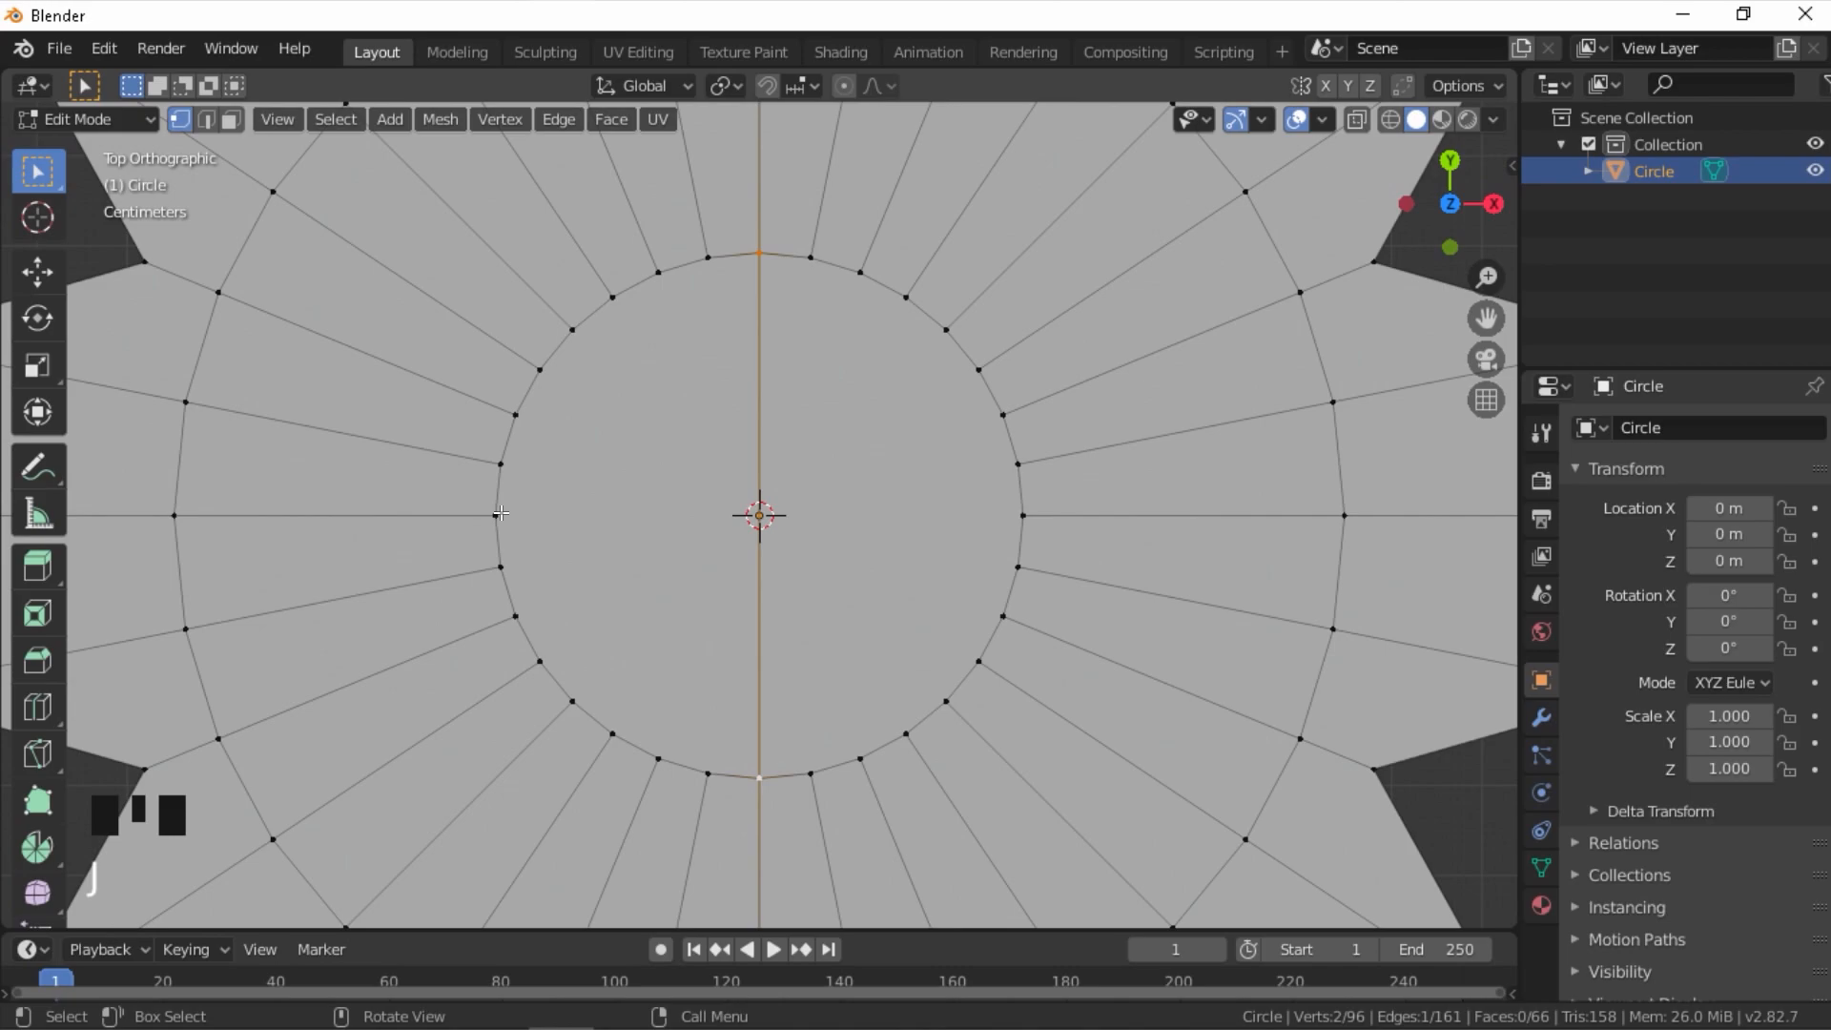
pyautogui.click(496, 515)
pyautogui.keyDown('shift'); pyautogui.click(1022, 515); pyautogui.keyUp('shift')
pyautogui.press('j')
# - Connect six mirrored vertex pairs with horizontal edges across the upper half of the innermost circle
pyautogui.click(658, 272)
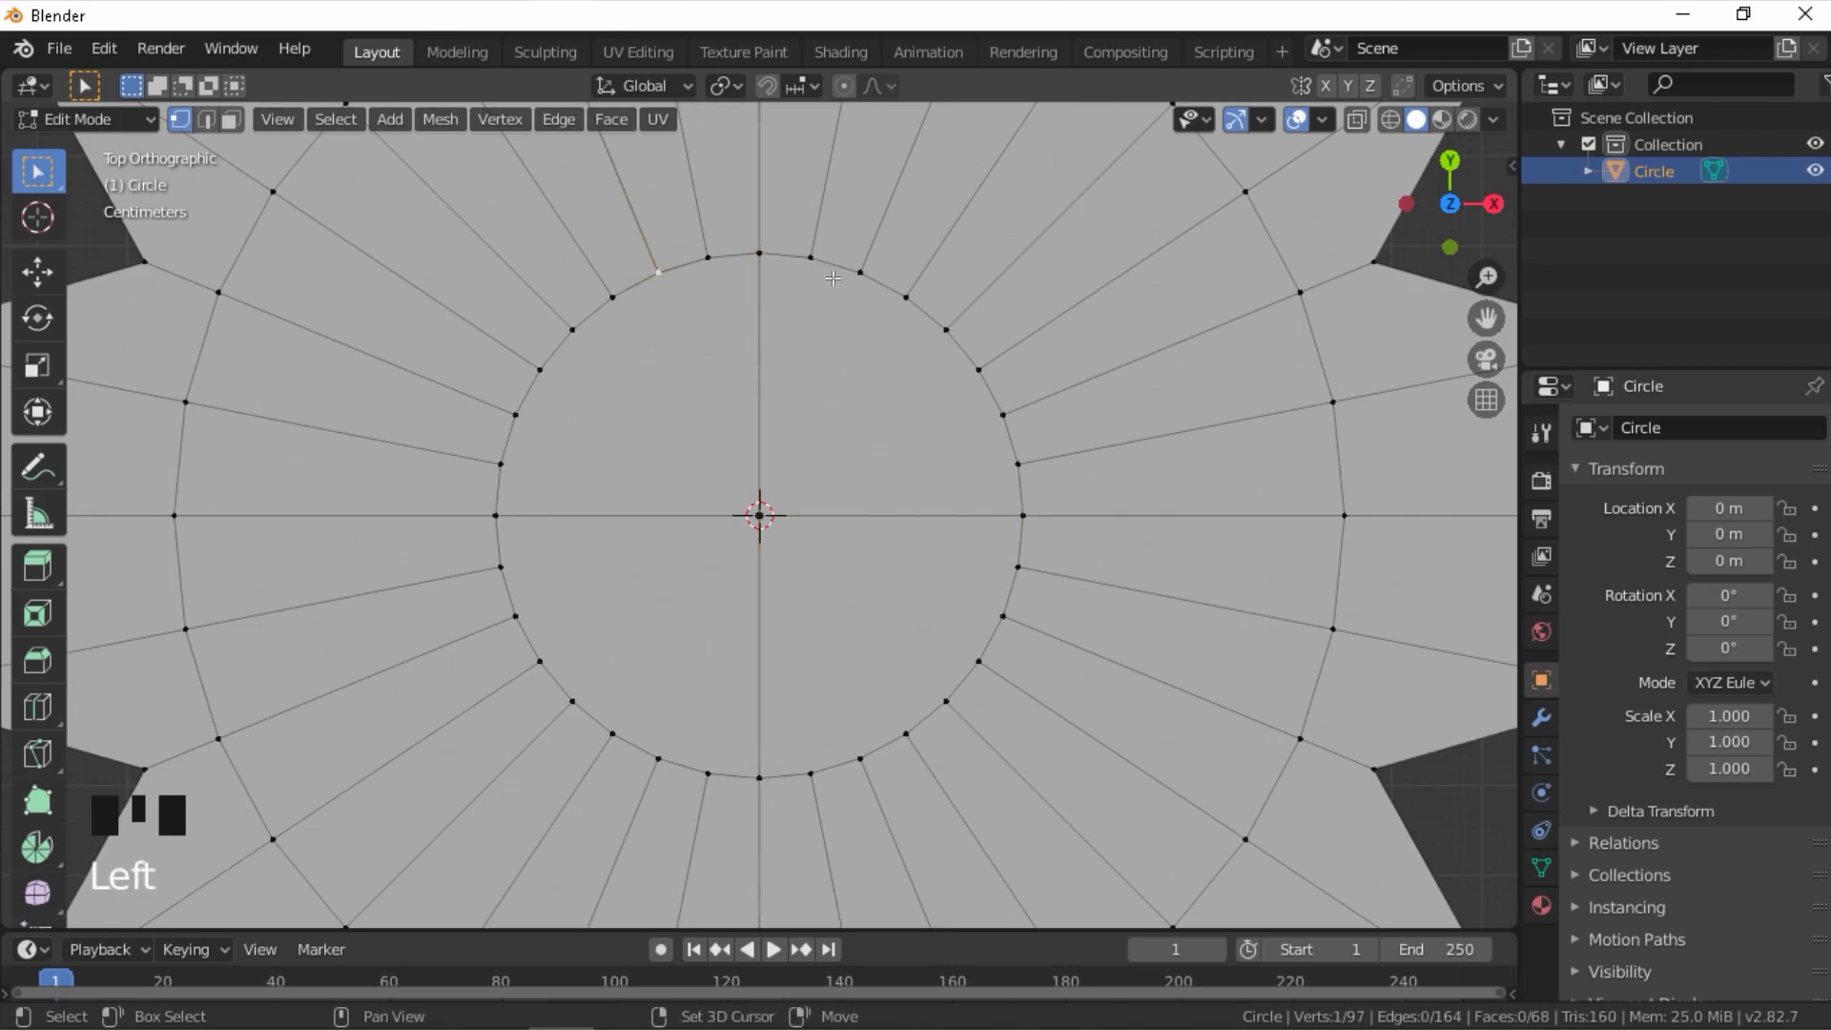
pyautogui.keyDown('shift'); pyautogui.click(854, 275); pyautogui.keyUp('shift')
pyautogui.press('j')
pyautogui.click(613, 298)
pyautogui.keyDown('shift'); pyautogui.click(905, 298); pyautogui.keyUp('shift')
pyautogui.press('j')
pyautogui.click(574, 330)
pyautogui.keyDown('shift'); pyautogui.click(945, 330); pyautogui.keyUp('shift')
pyautogui.press('j')
pyautogui.click(540, 369)
pyautogui.keyDown('shift'); pyautogui.click(975, 370); pyautogui.keyUp('shift')
pyautogui.press('j')
pyautogui.click(516, 414)
pyautogui.keyDown('shift'); pyautogui.click(992, 416); pyautogui.keyUp('shift')
pyautogui.press('j')
pyautogui.click(501, 464)
pyautogui.keyDown('shift'); pyautogui.click(998, 460); pyautogui.keyUp('shift')
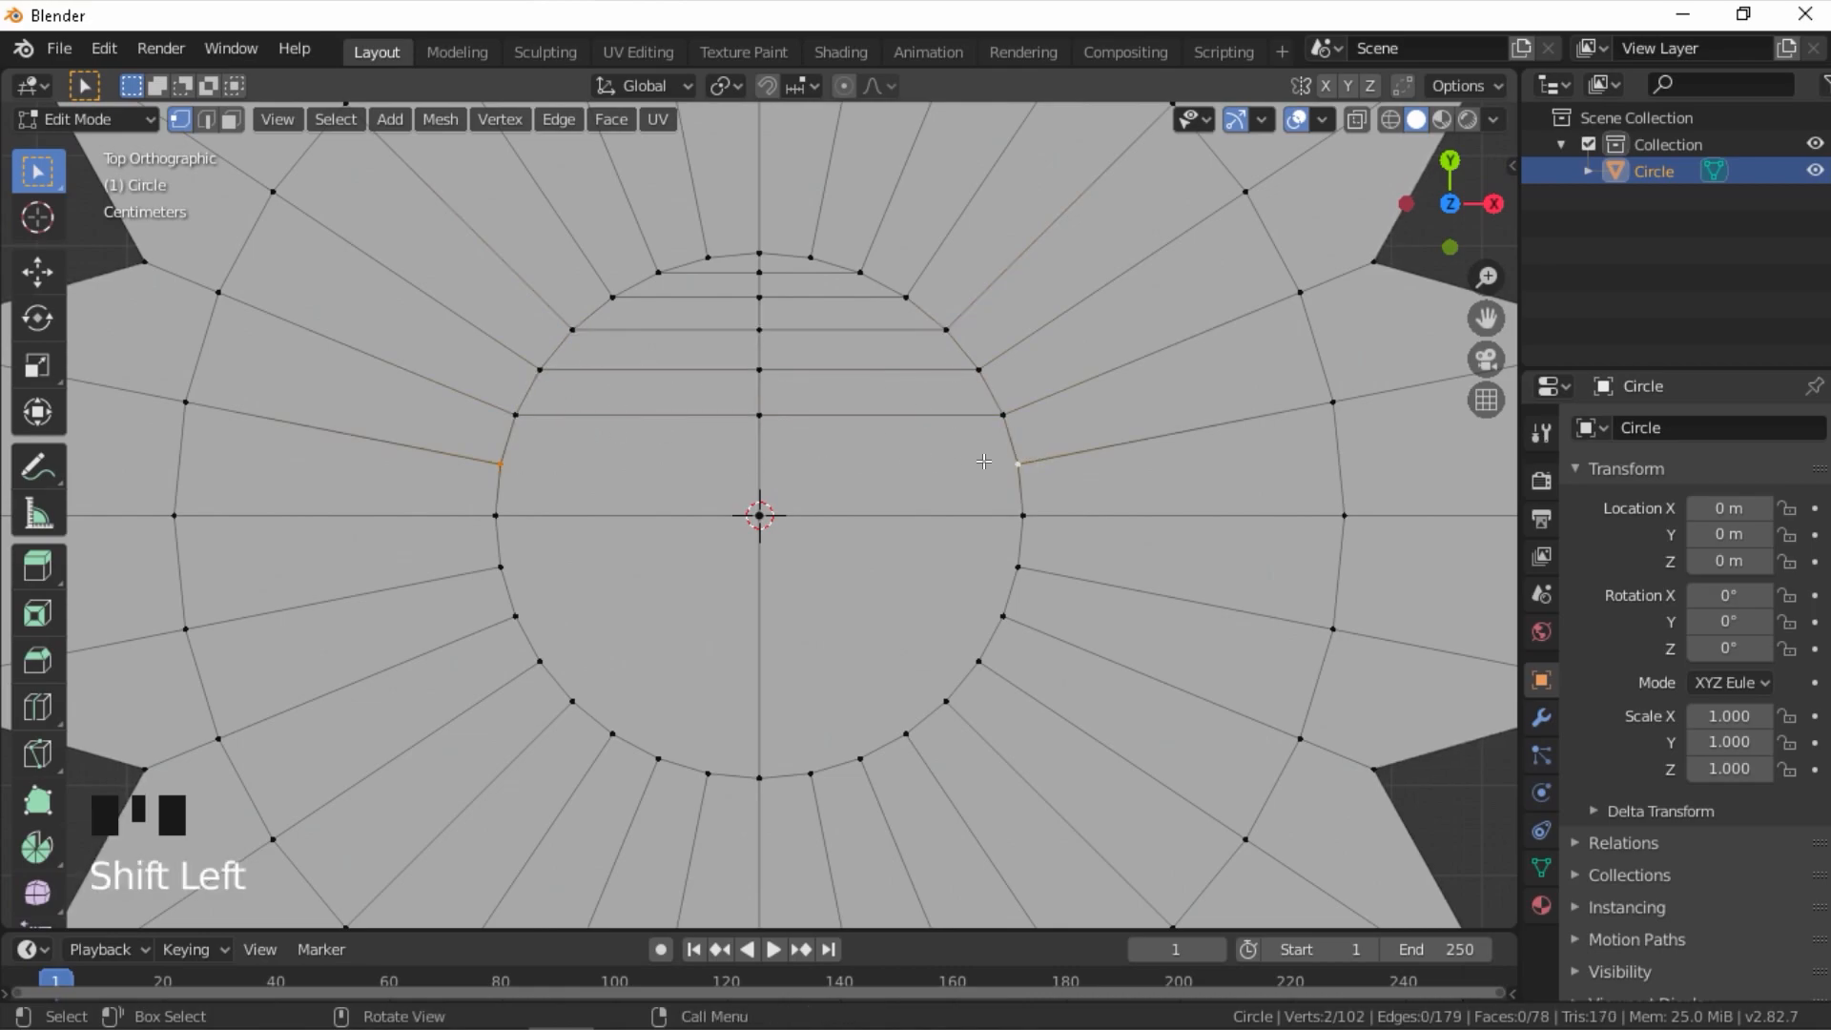
pyautogui.press('j')
# - Connect six mirrored vertex pairs with horizontal edges across the lower half of the innermost circle and clear the selection
pyautogui.click(504, 553)
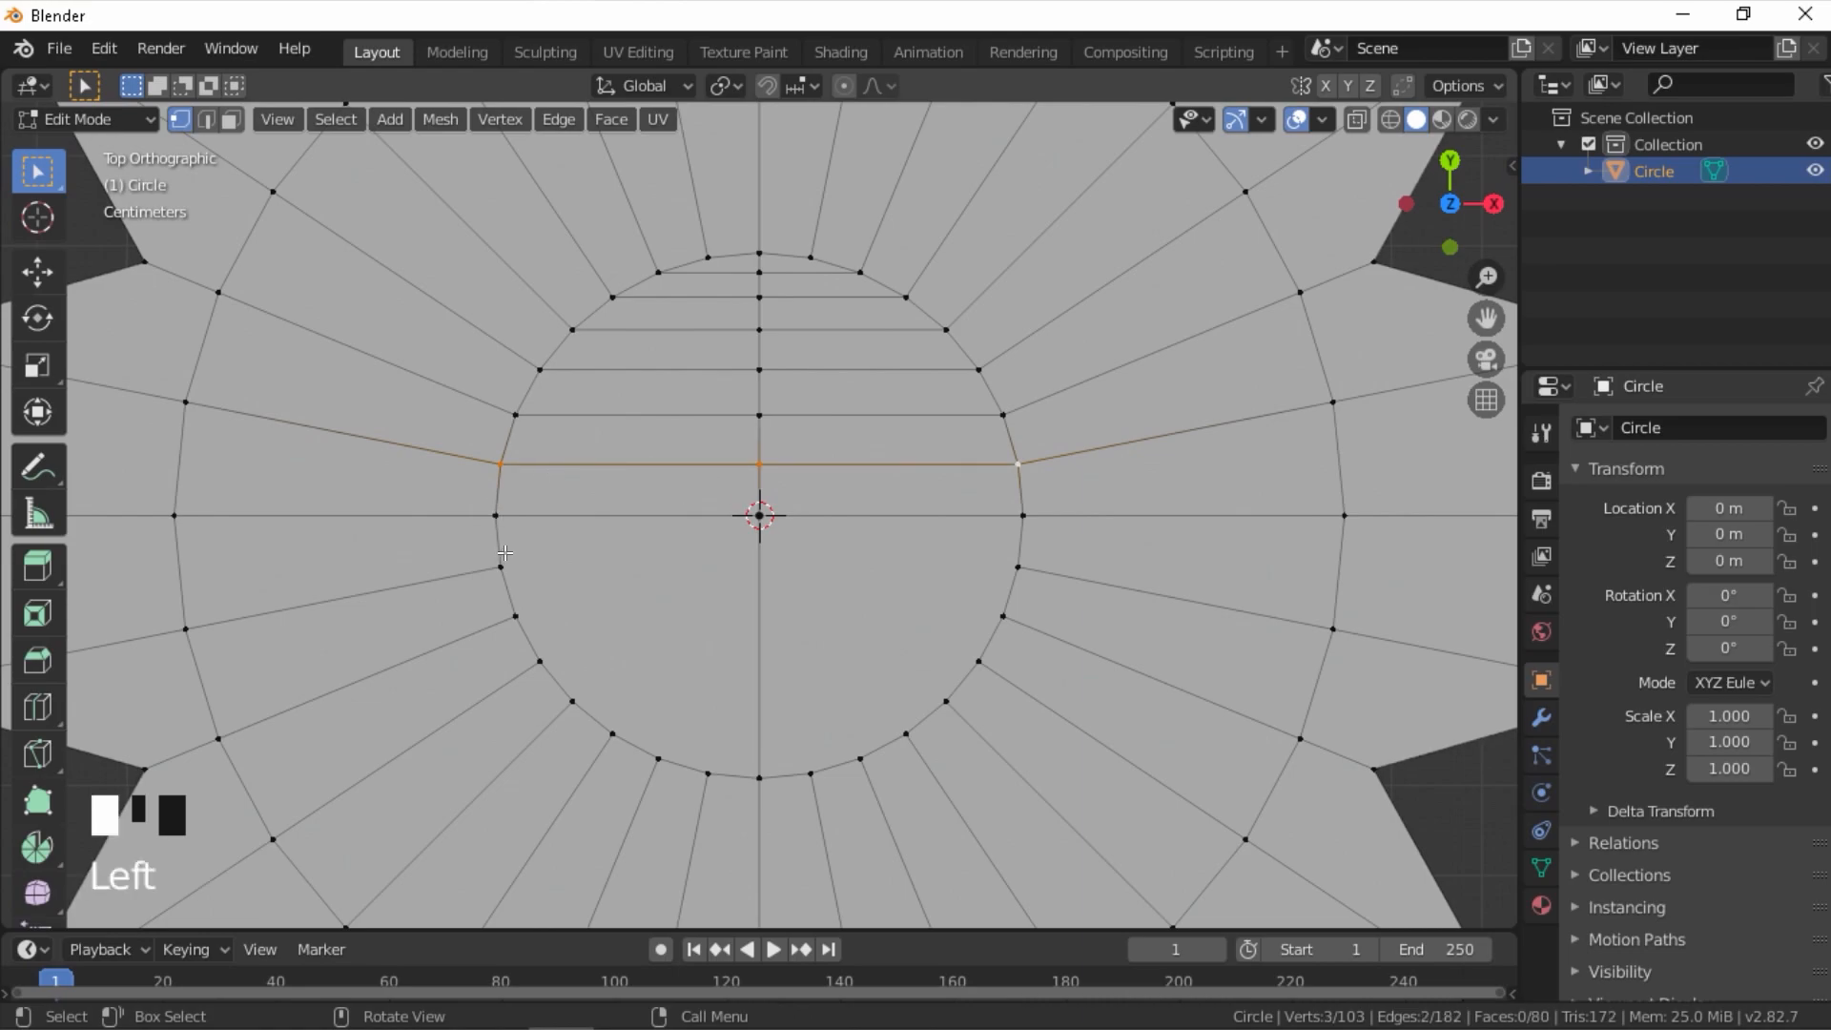
pyautogui.keyDown('shift'); pyautogui.click(1016, 568); pyautogui.keyUp('shift')
pyautogui.press('j')
pyautogui.click(516, 616)
pyautogui.keyDown('shift'); pyautogui.click(999, 616); pyautogui.keyUp('shift')
pyautogui.press('j')
pyautogui.click(534, 658)
pyautogui.keyDown('shift'); pyautogui.click(944, 658); pyautogui.keyUp('shift')
pyautogui.press('j')
pyautogui.click(572, 701)
pyautogui.keyDown('shift'); pyautogui.click(945, 702); pyautogui.keyUp('shift')
pyautogui.press('j')
pyautogui.click(612, 734)
pyautogui.keyDown('shift'); pyautogui.click(905, 733); pyautogui.keyUp('shift')
pyautogui.press('j')
pyautogui.click(658, 759)
pyautogui.keyDown('shift'); pyautogui.click(864, 756); pyautogui.keyUp('shift')
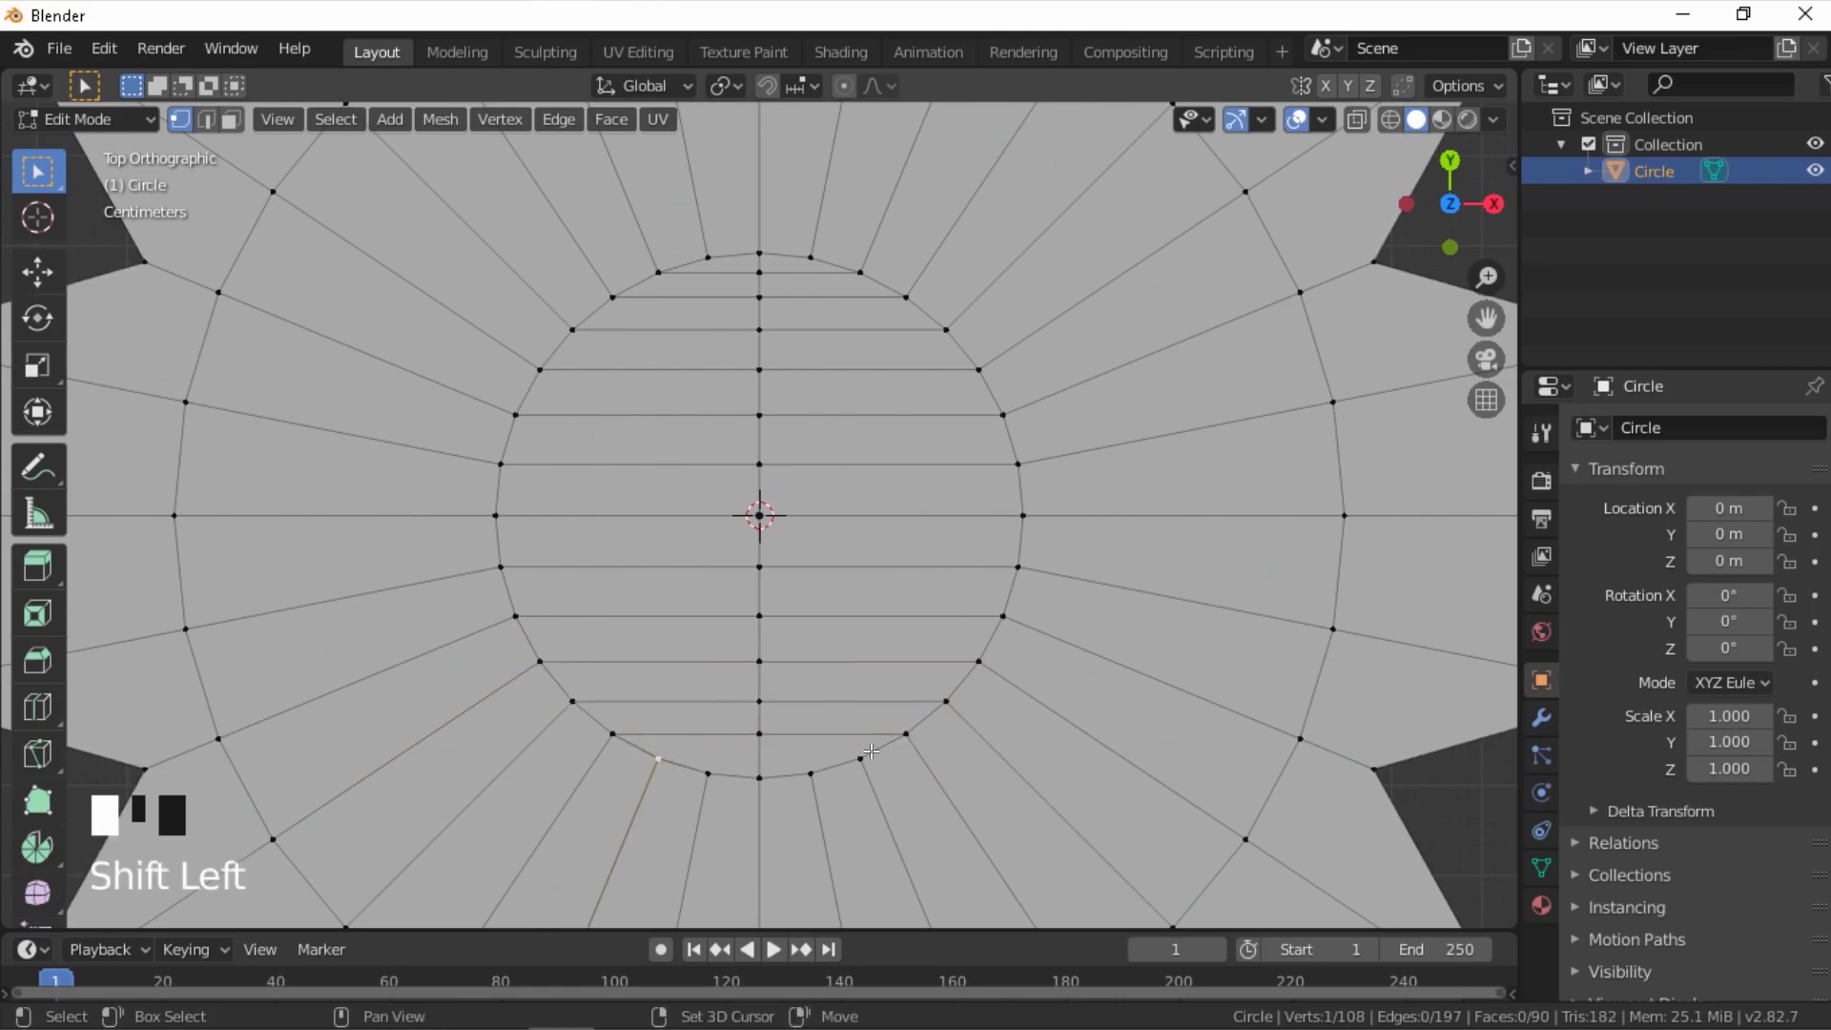
pyautogui.press('j')
pyautogui.press('a')
pyautogui.hotkey('alt', 'a')
pyautogui.scroll(-5, 1265, 607)
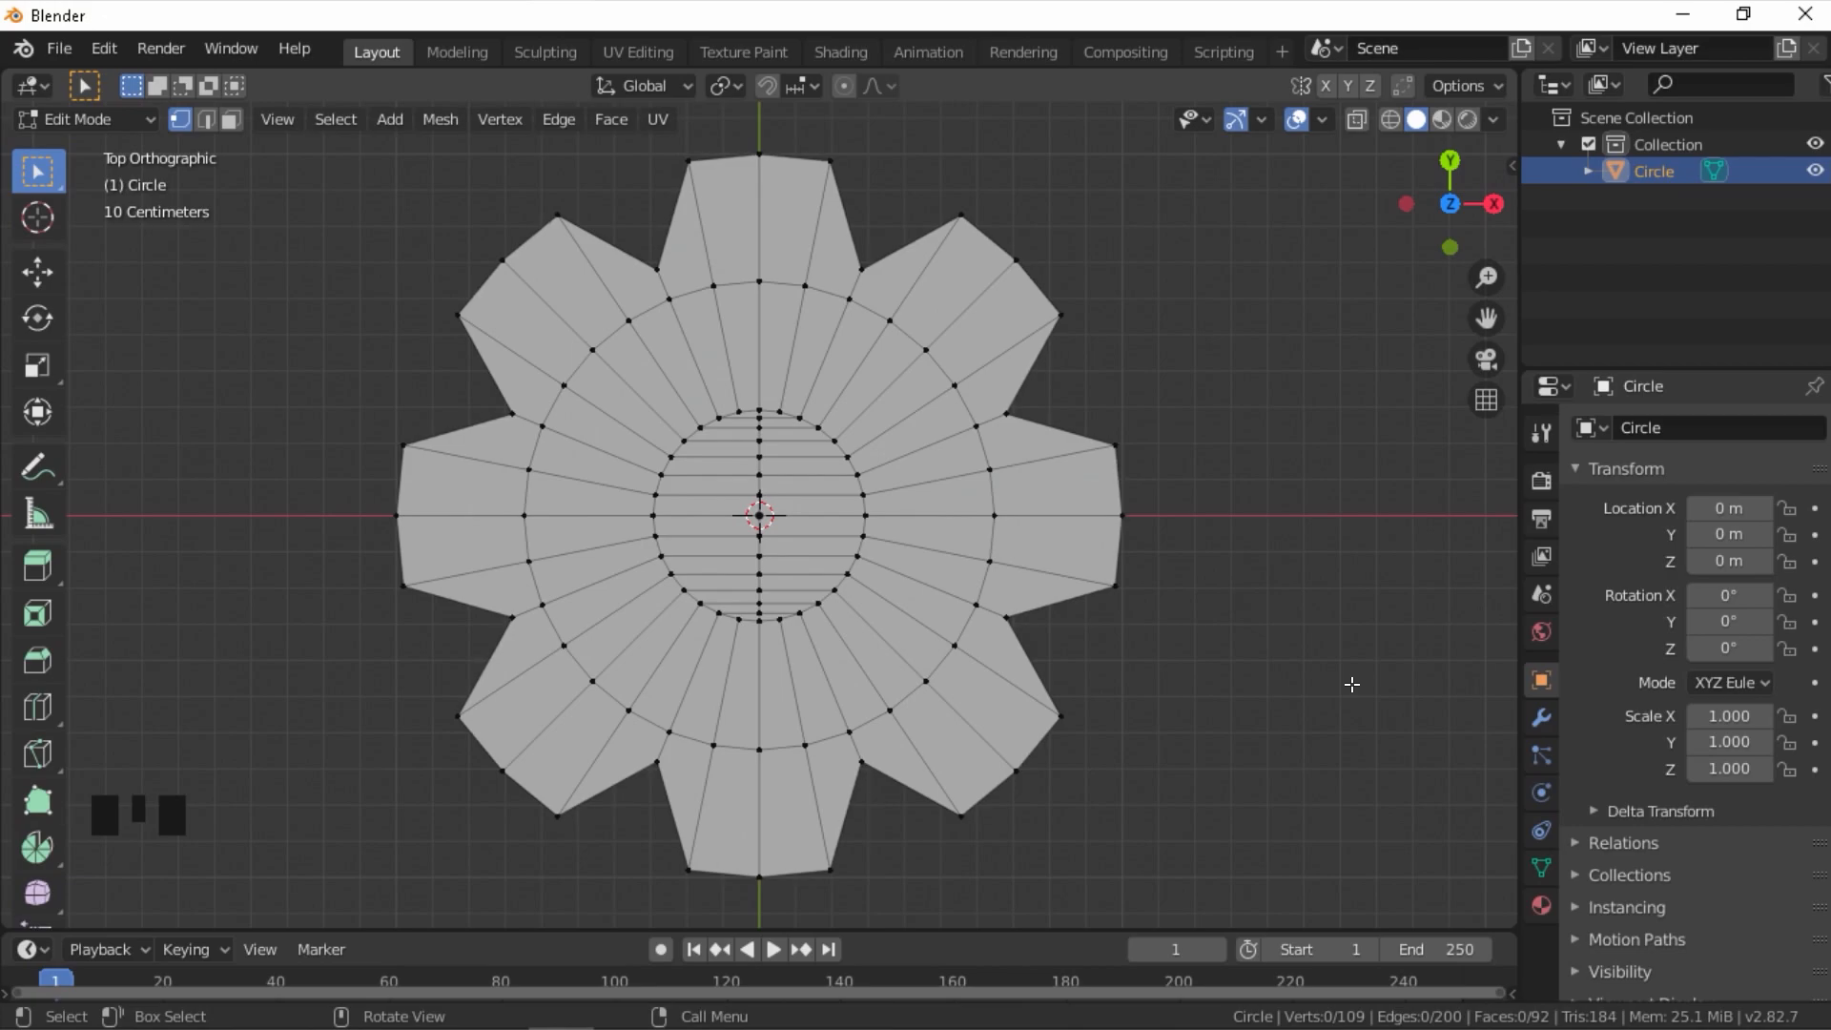
# - Add a level 2 Subdivision Surface to the gear and display its mesh in wireframe
pyautogui.press('Tab')
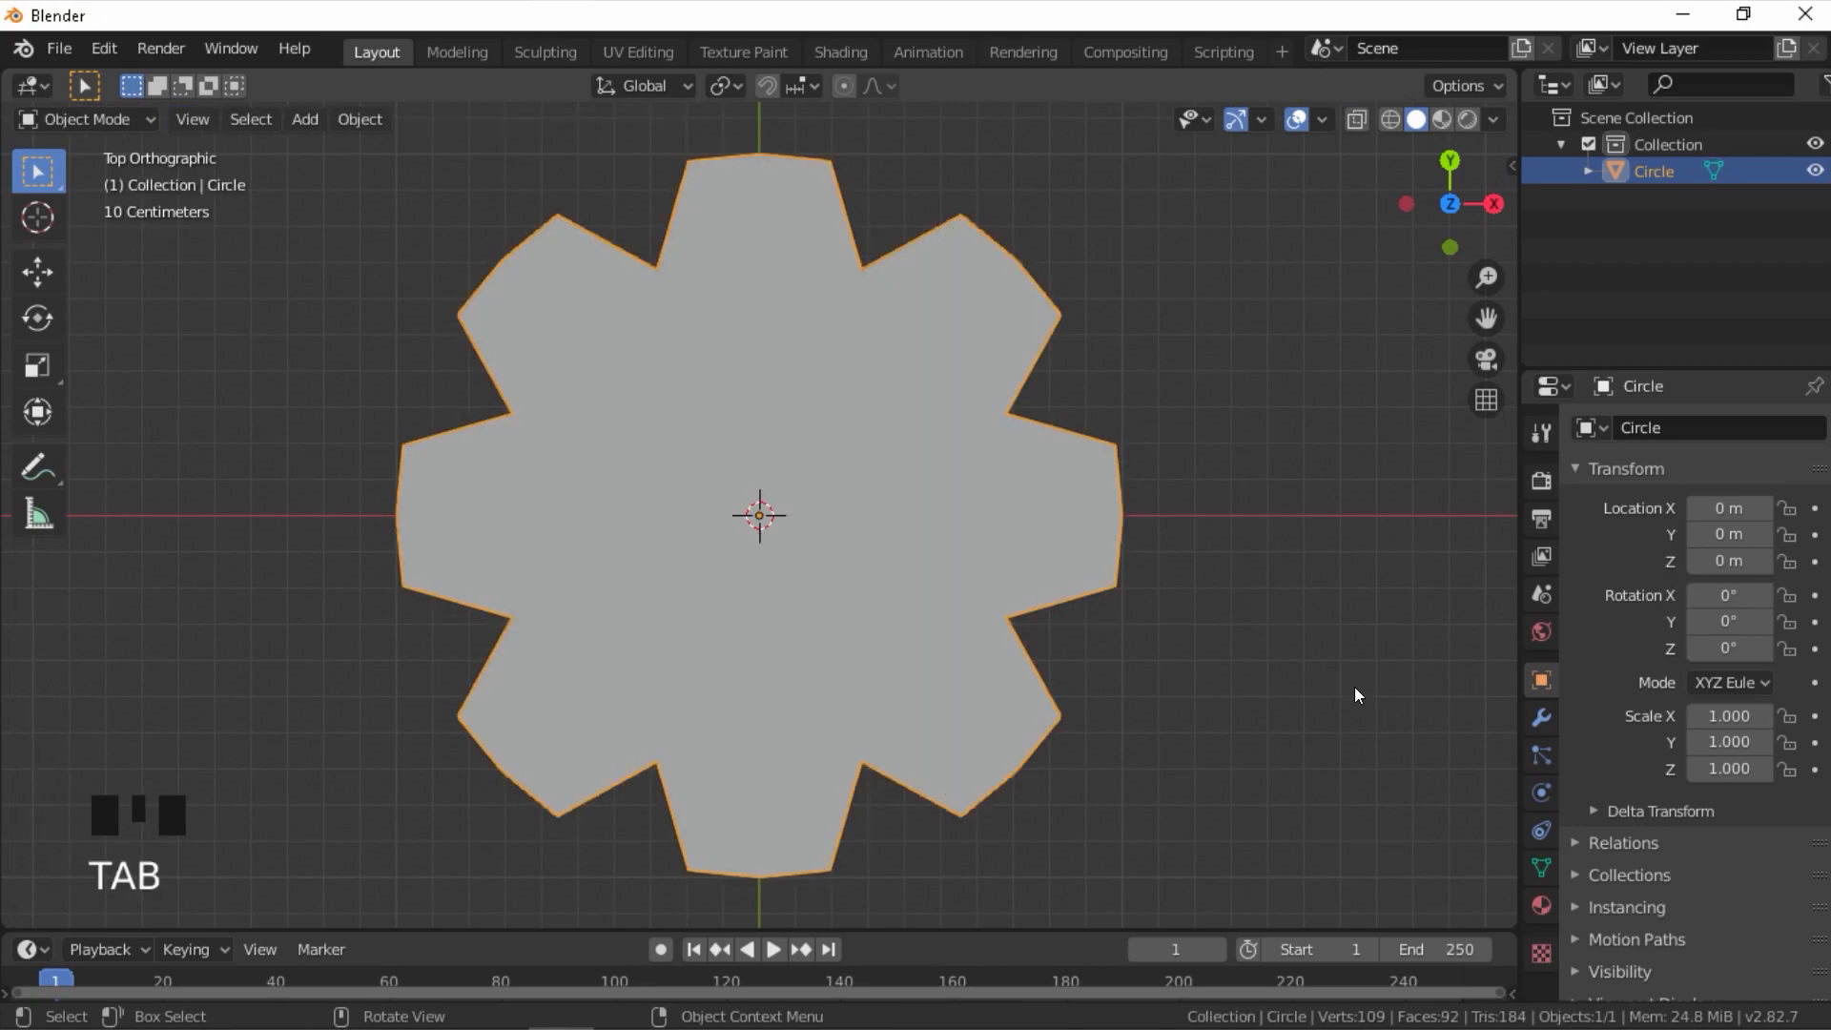
pyautogui.hotkey('ctrl', '2')
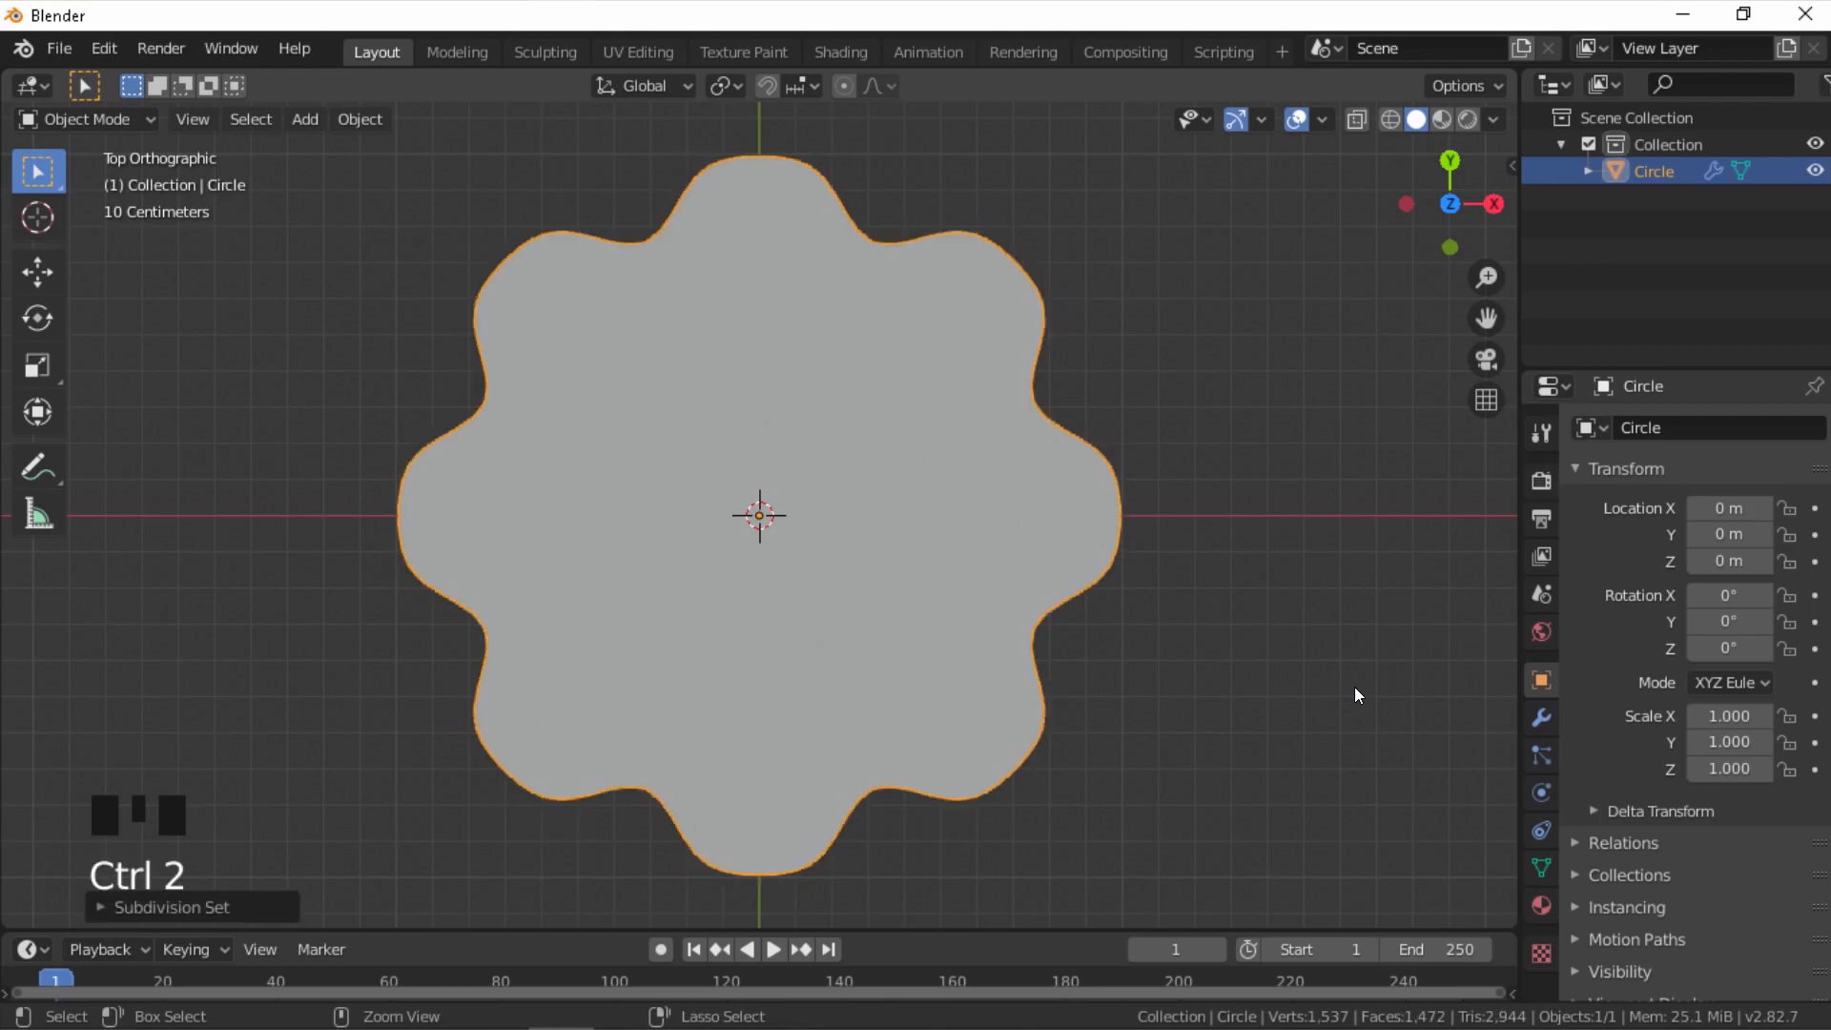
pyautogui.press('Tab')
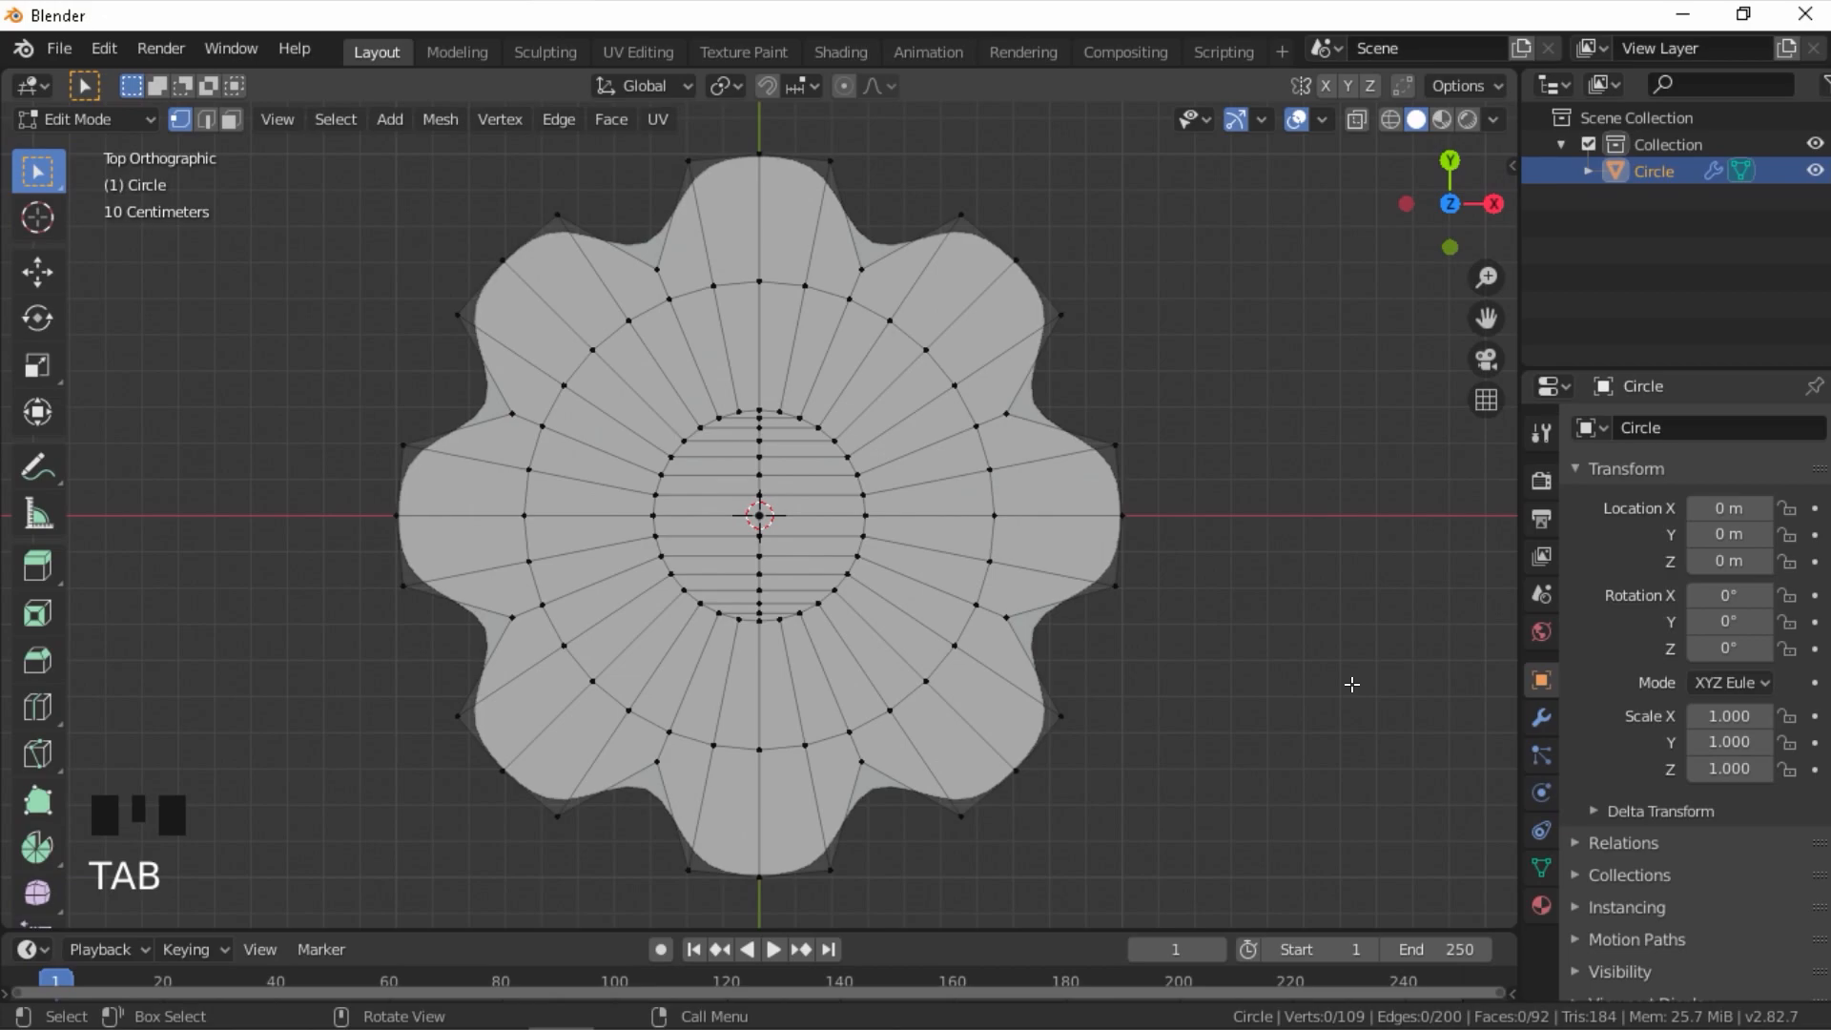
pyautogui.press('z')
pyautogui.press('4')
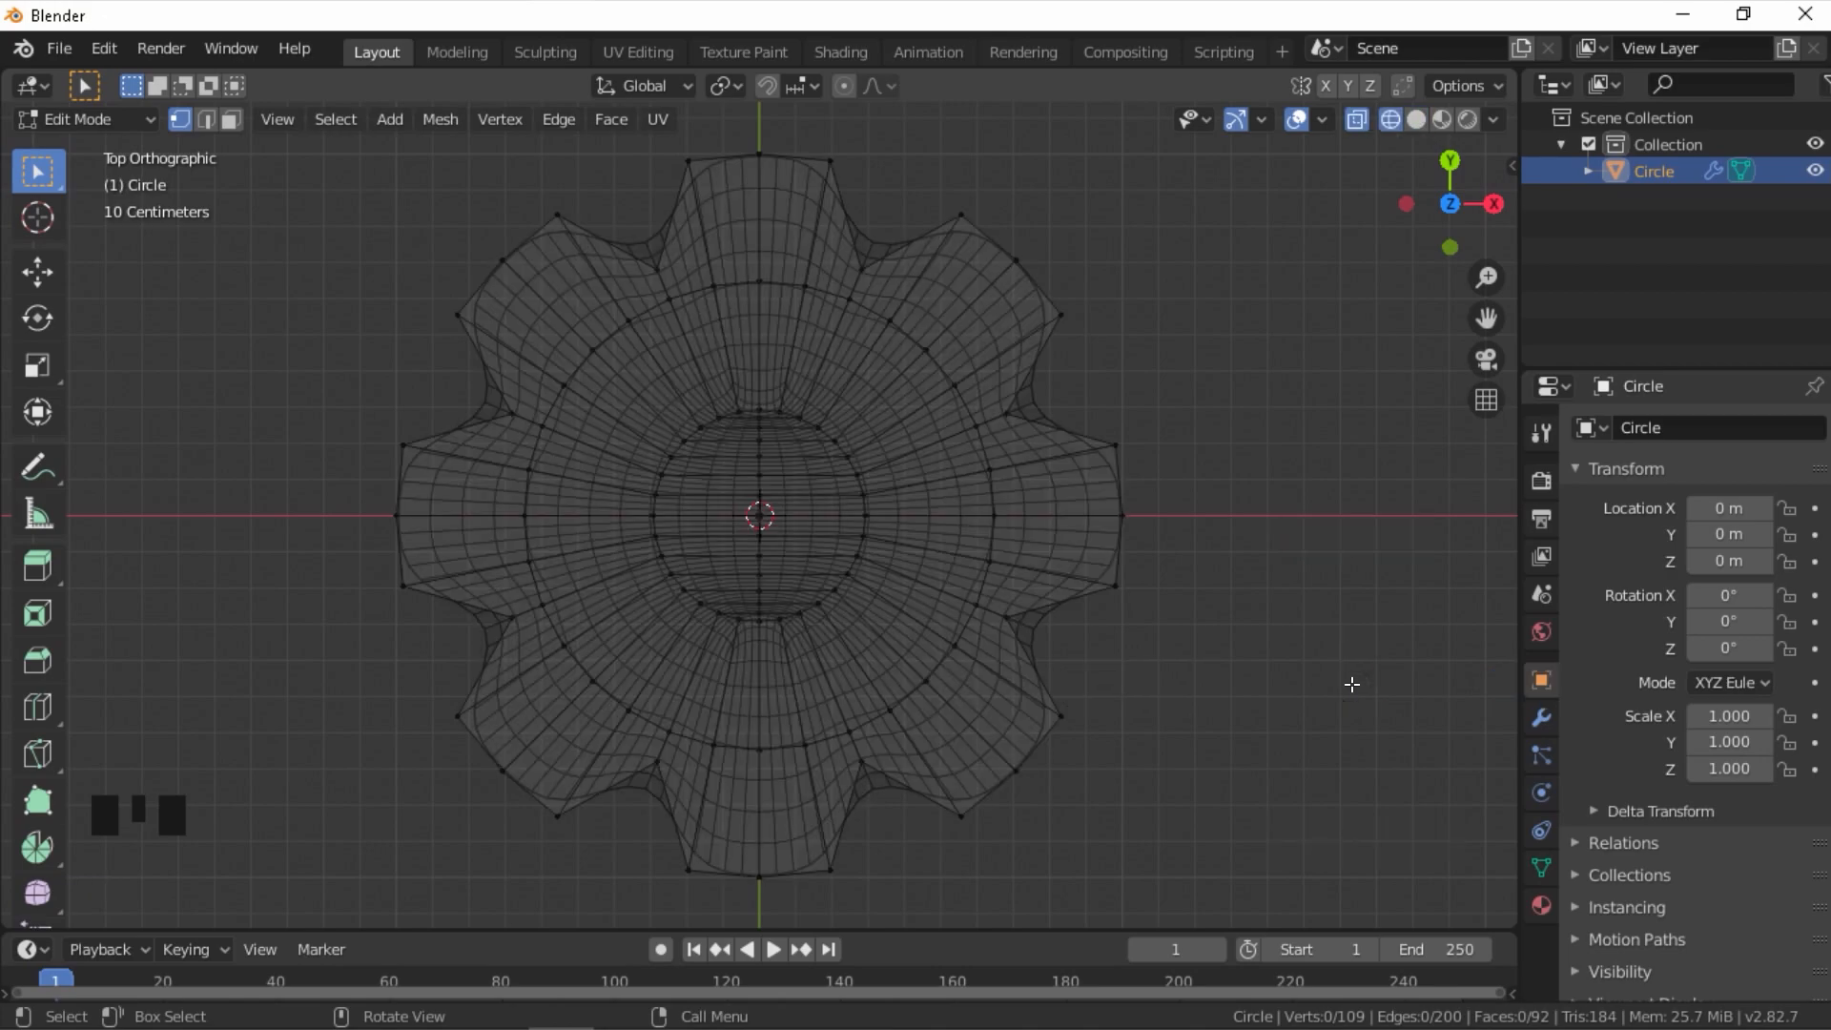
# - Select the horizontal edge loop through the gear's center and extend the selection to its edge rings
pyautogui.press('2')
pyautogui.scroll(2, 1352, 683)
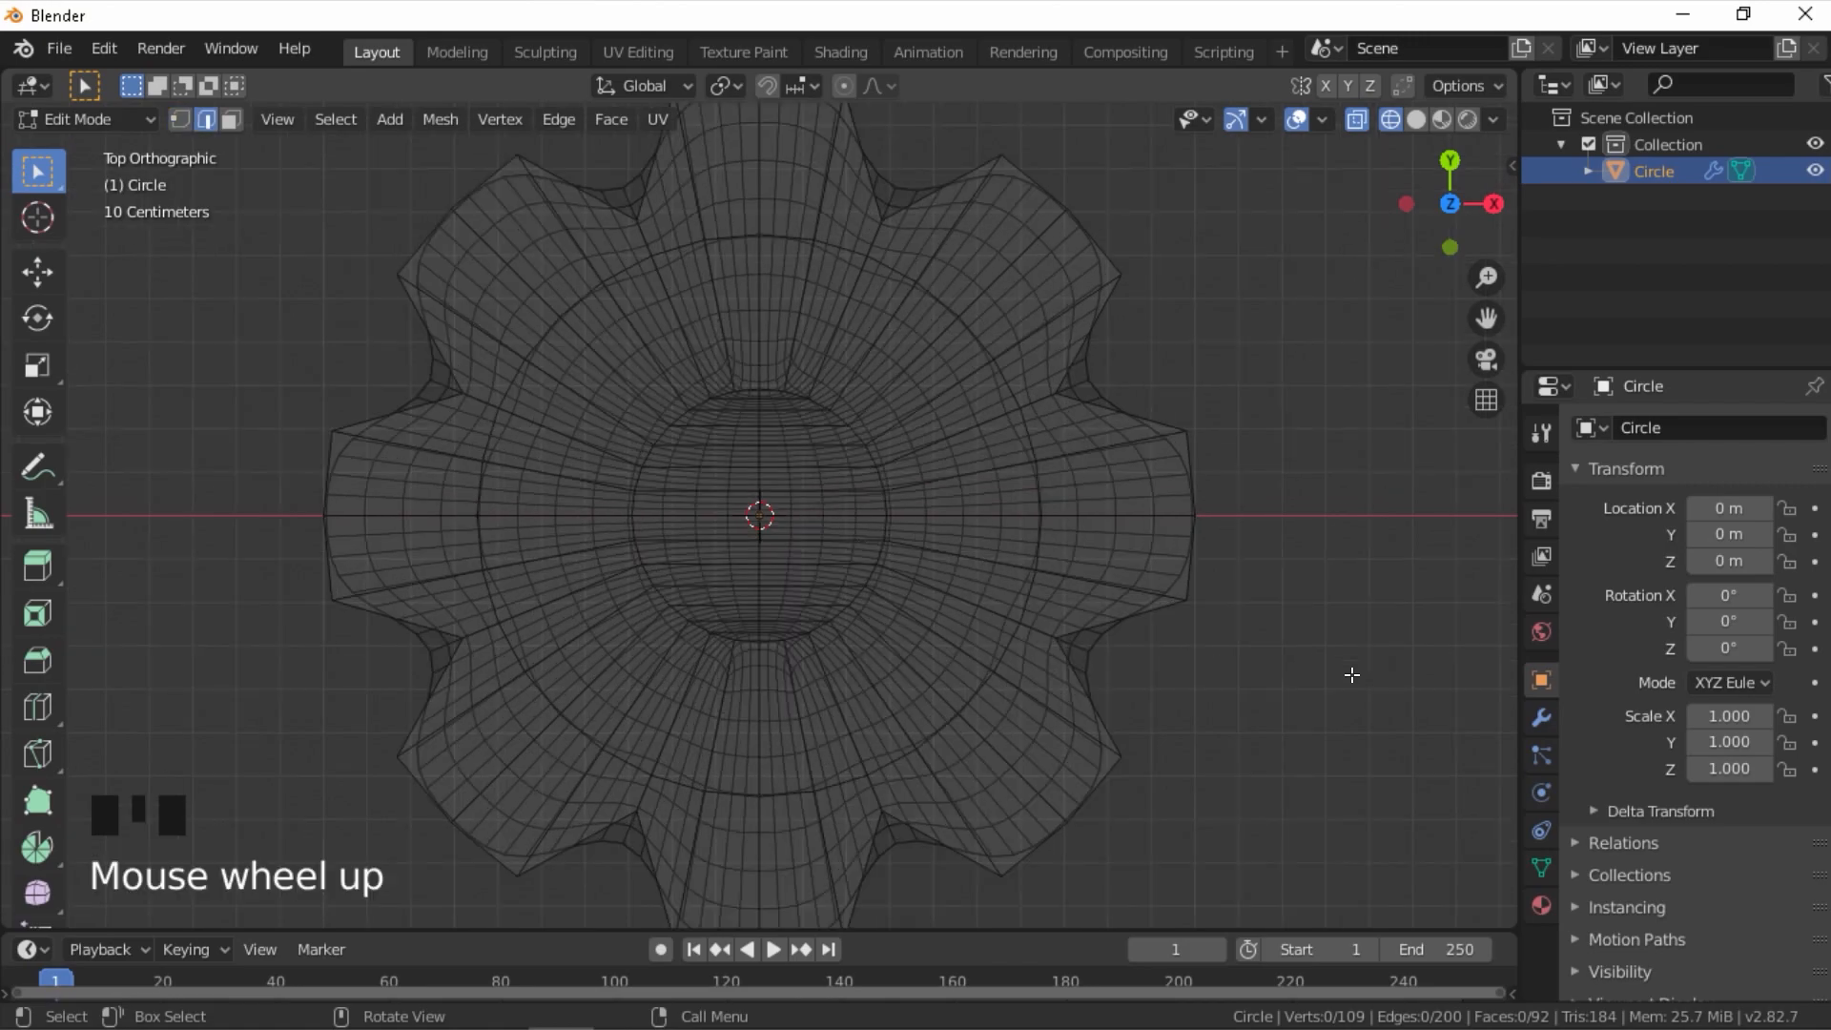
pyautogui.keyDown('alt'); pyautogui.click(947, 513); pyautogui.keyUp('alt')
pyautogui.scroll(-2, 1257, 619)
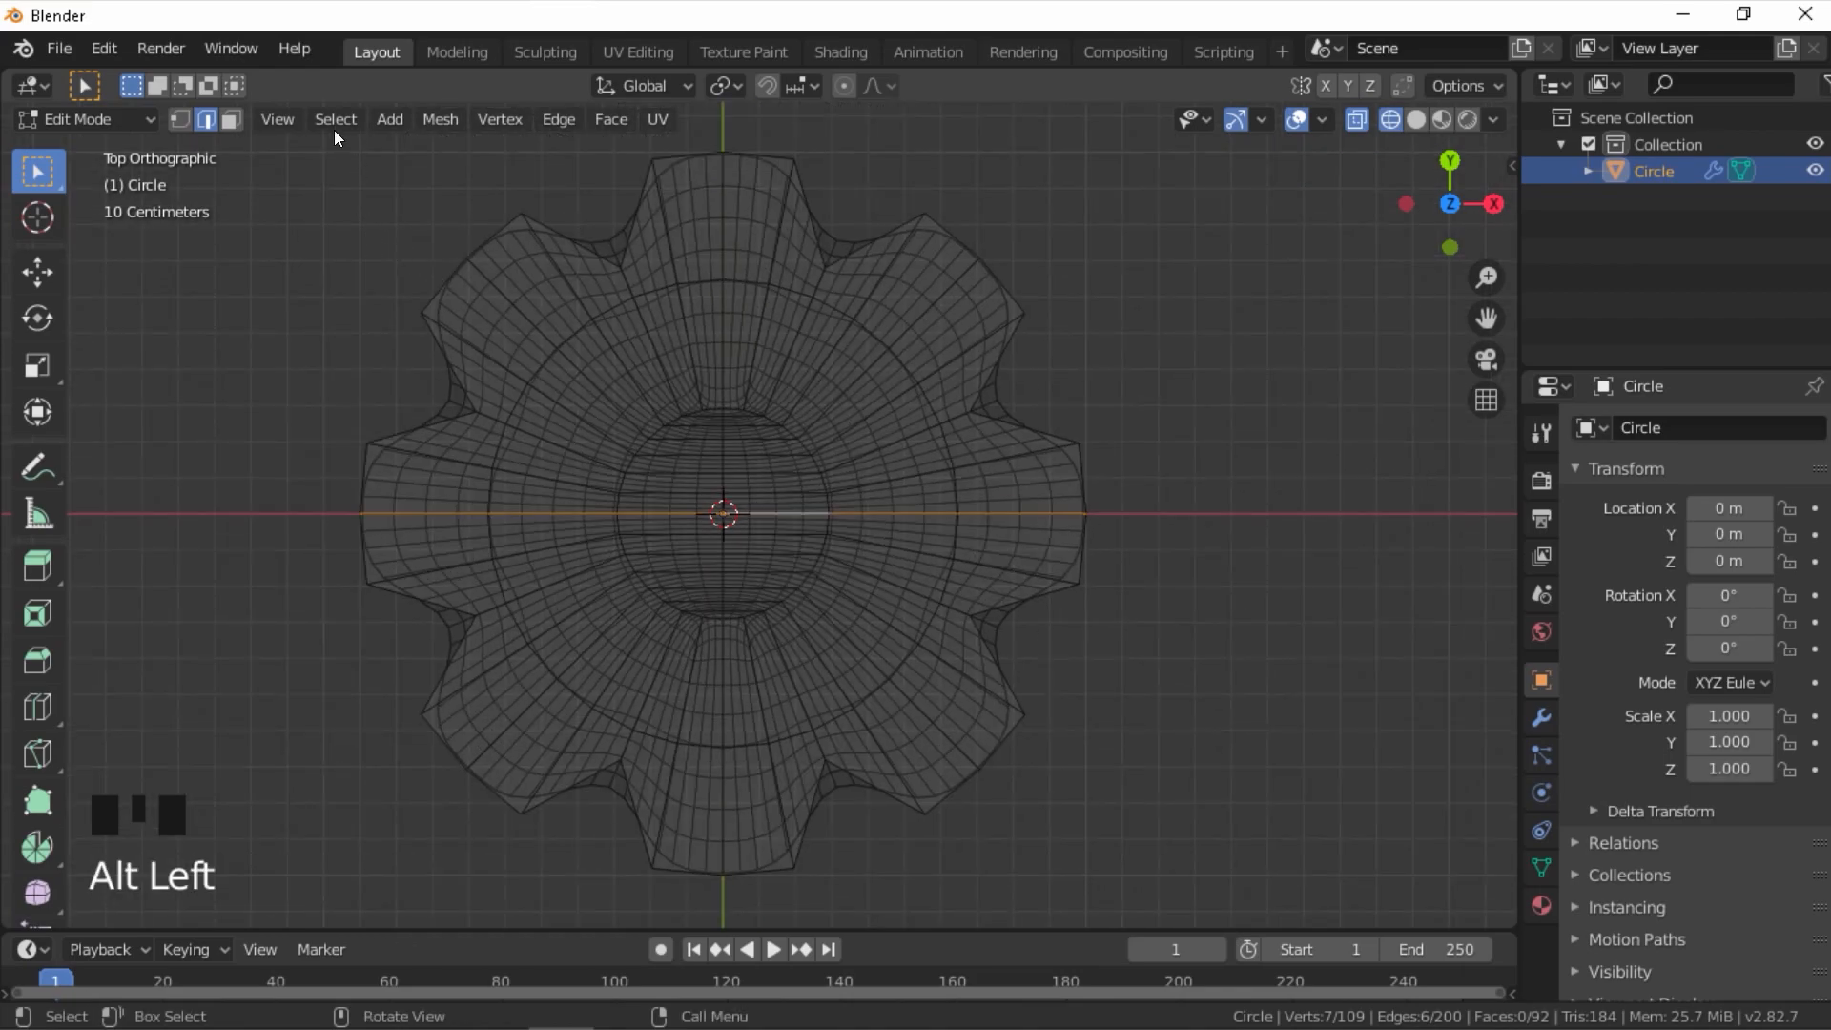
pyautogui.click(335, 131)
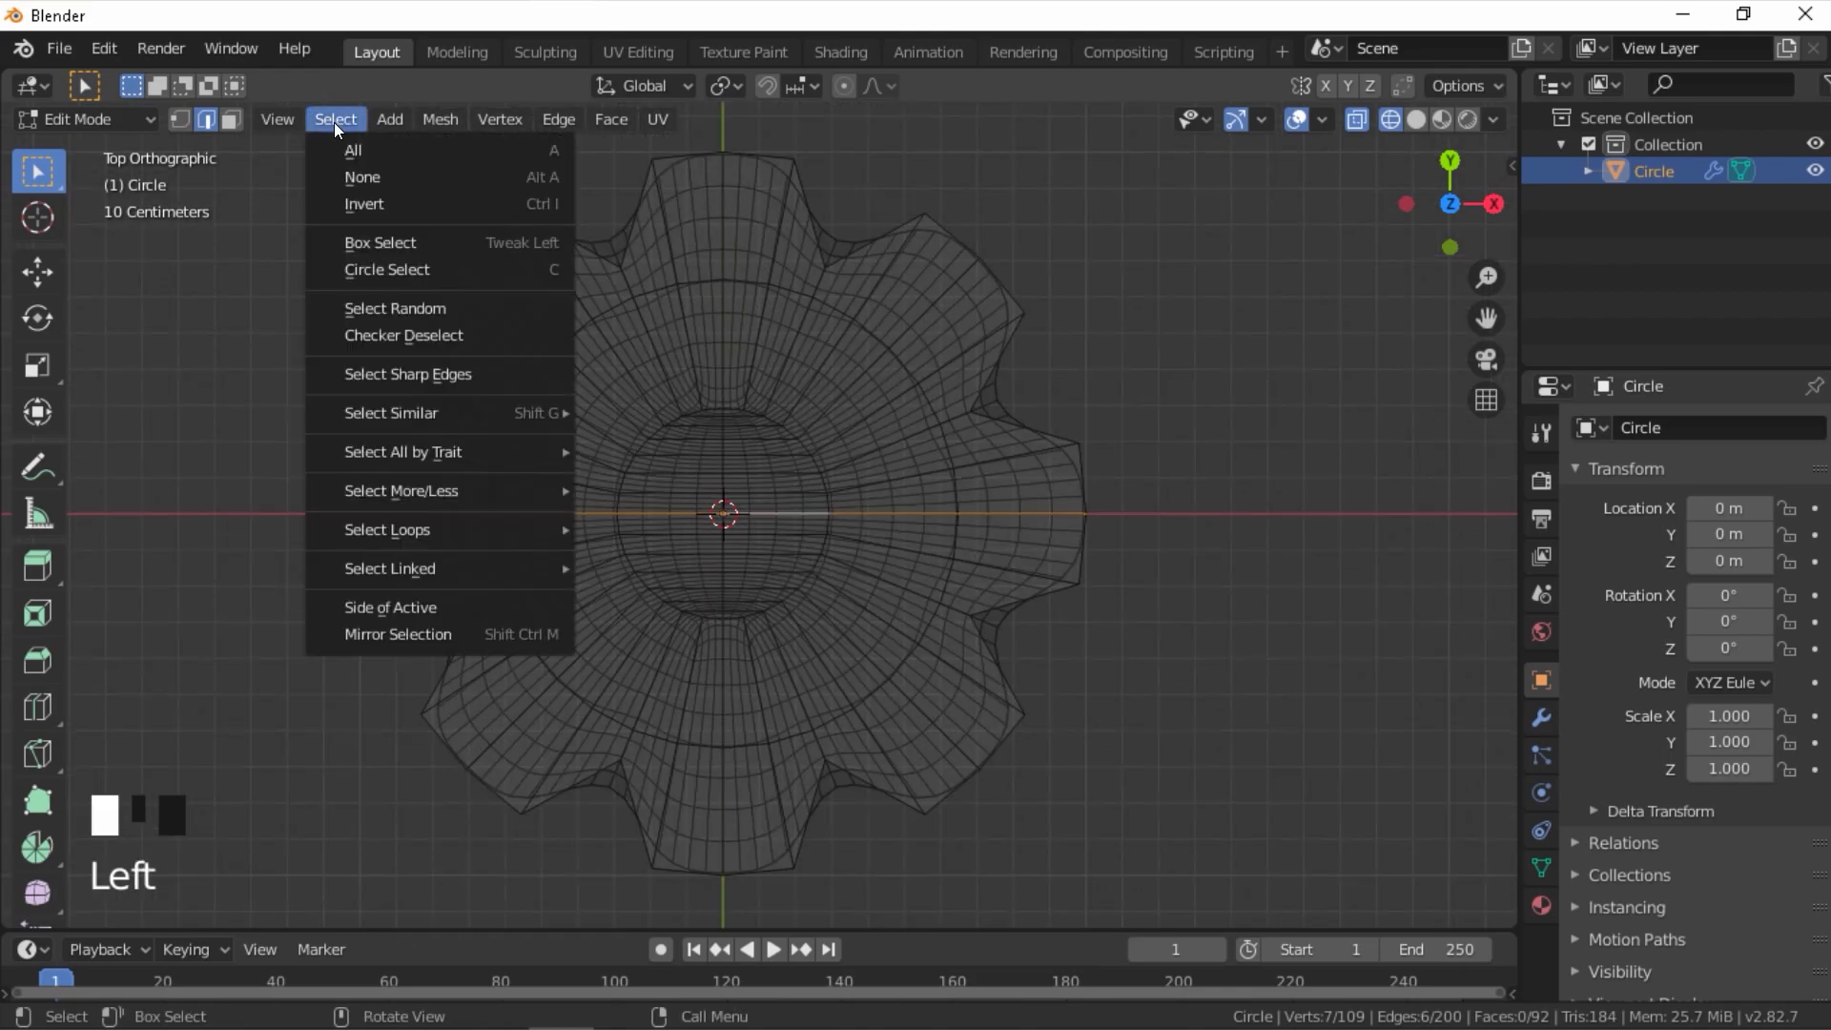
pyautogui.moveTo(408, 527)
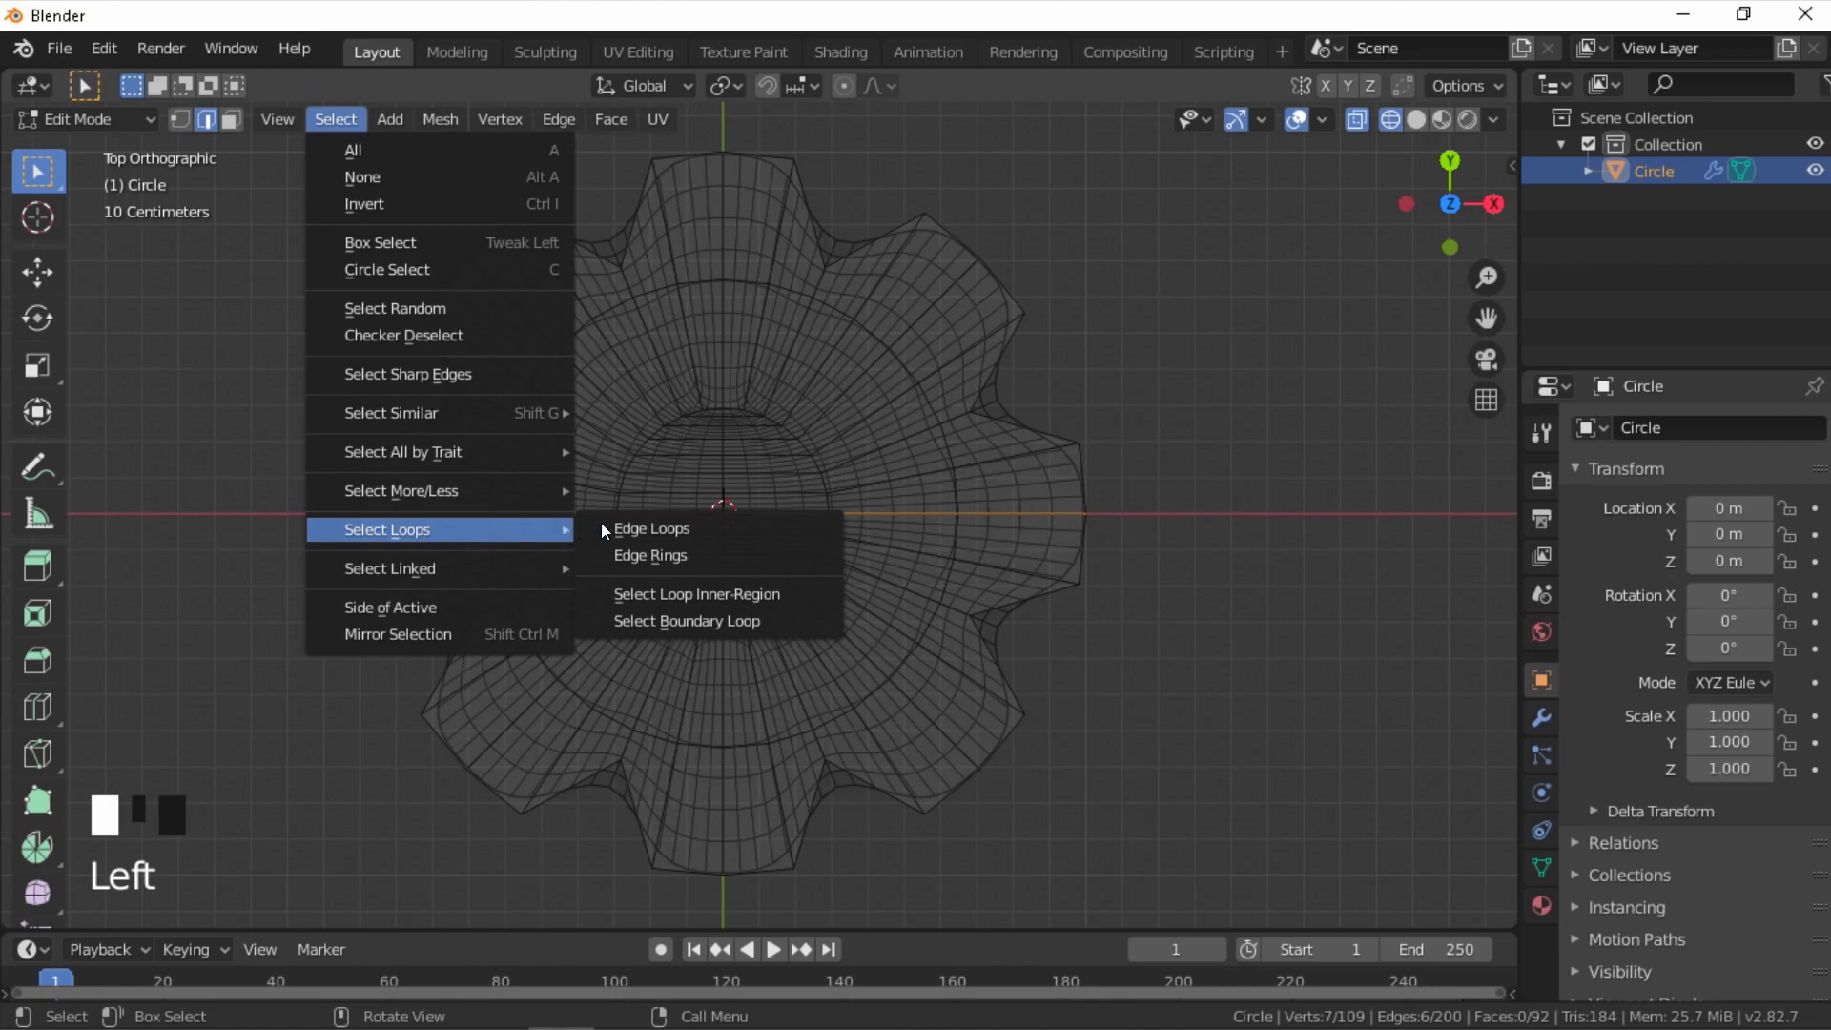
pyautogui.click(722, 556)
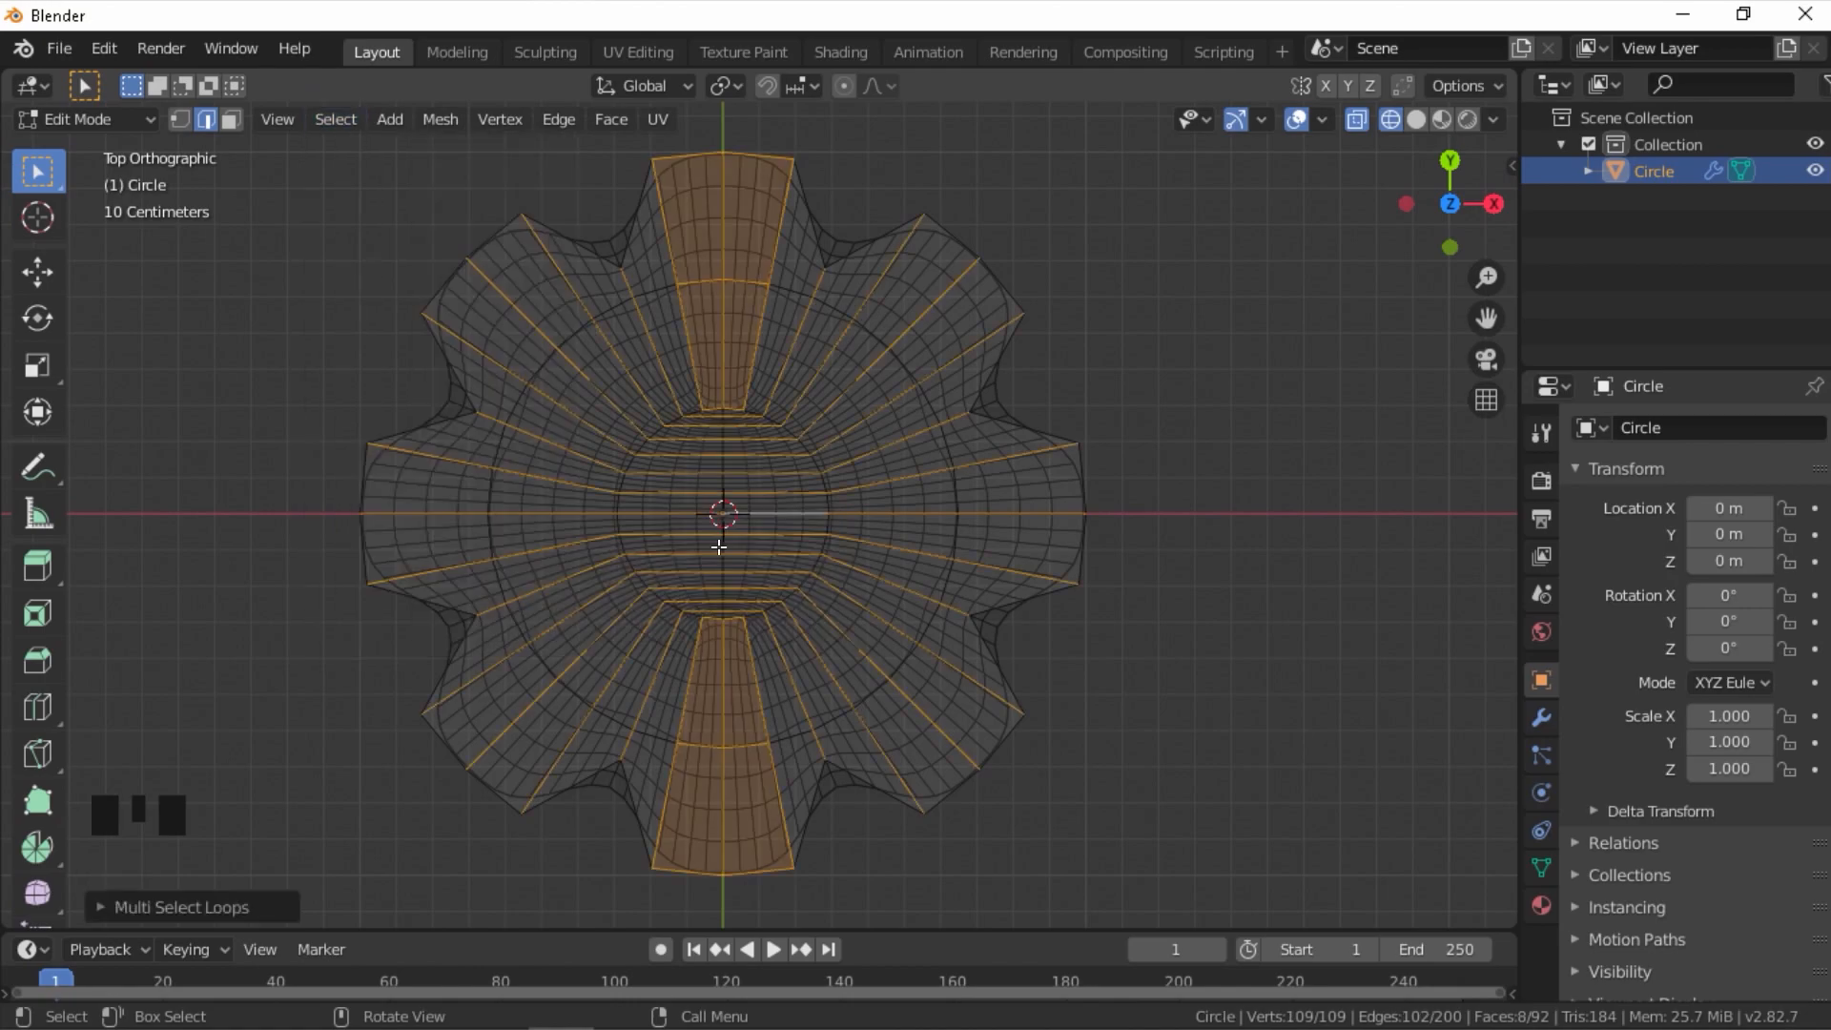
# - Deselect the crosswise and central vertical edges inside the upper and lower teeth, keeping the edges running along their sides
pyautogui.keyDown('shift'); pyautogui.click(701, 855); pyautogui.keyUp('shift')
pyautogui.keyDown('shift'); pyautogui.click(747, 872); pyautogui.keyUp('shift')
pyautogui.keyDown('shift'); pyautogui.click(710, 810); pyautogui.keyUp('shift')
pyautogui.keyDown('shift'); pyautogui.click(696, 734); pyautogui.keyUp('shift')
pyautogui.keyDown('shift'); pyautogui.click(739, 724); pyautogui.keyUp('shift')
pyautogui.keyDown('shift'); pyautogui.click(718, 720); pyautogui.keyUp('shift')
pyautogui.keyDown('shift'); pyautogui.click(701, 155); pyautogui.keyUp('shift')
pyautogui.keyDown('shift'); pyautogui.click(758, 158); pyautogui.keyUp('shift')
pyautogui.keyDown('shift'); pyautogui.click(721, 238); pyautogui.keyUp('shift')
pyautogui.keyDown('shift'); pyautogui.click(723, 277); pyautogui.keyUp('shift')
pyautogui.keyDown('shift'); pyautogui.click(726, 286); pyautogui.keyUp('shift')
pyautogui.keyDown('shift'); pyautogui.click(721, 329); pyautogui.keyUp('shift')
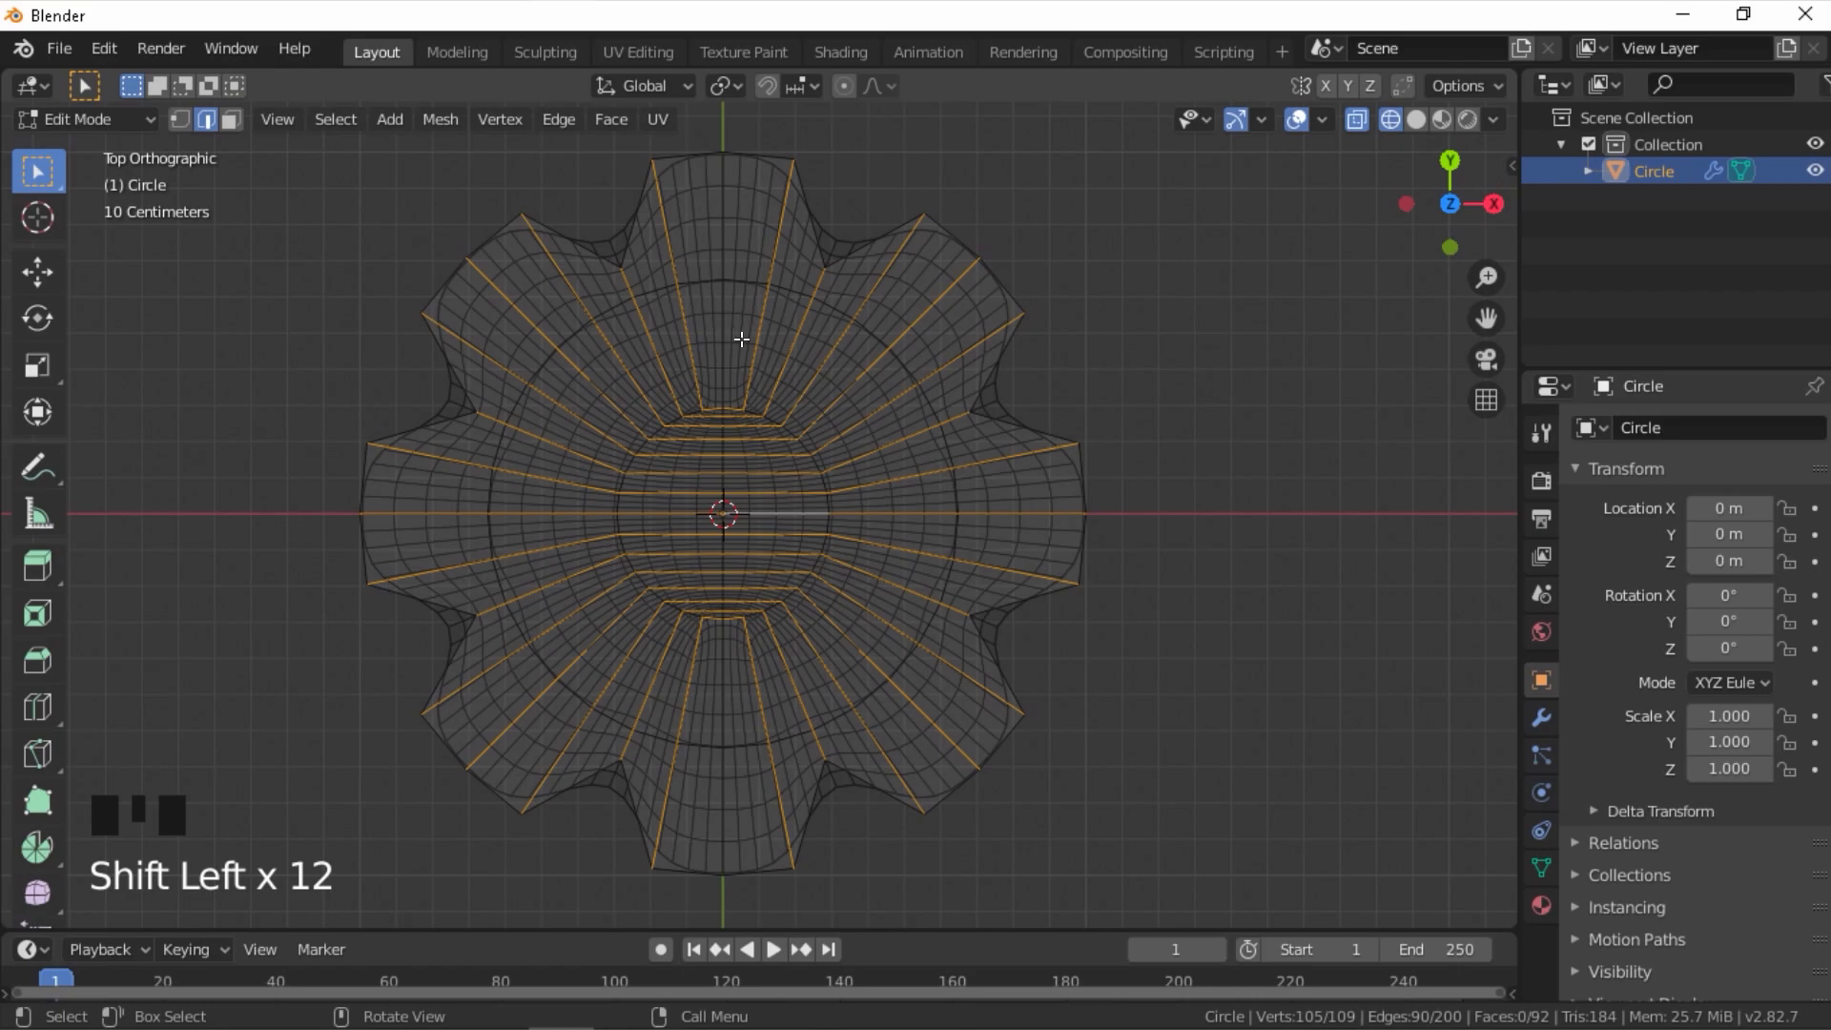
# - Smooth the selected edges with LoopTools Relax, even them out with LoopTools Space, and clear the selection
pyautogui.keyDown('shift'); pyautogui.moveTo(998, 480); pyautogui.dragTo(718, 485, button='middle'); pyautogui.keyUp('shift')
pyautogui.rightClick(759, 137)
pyautogui.moveTo(759, 119)
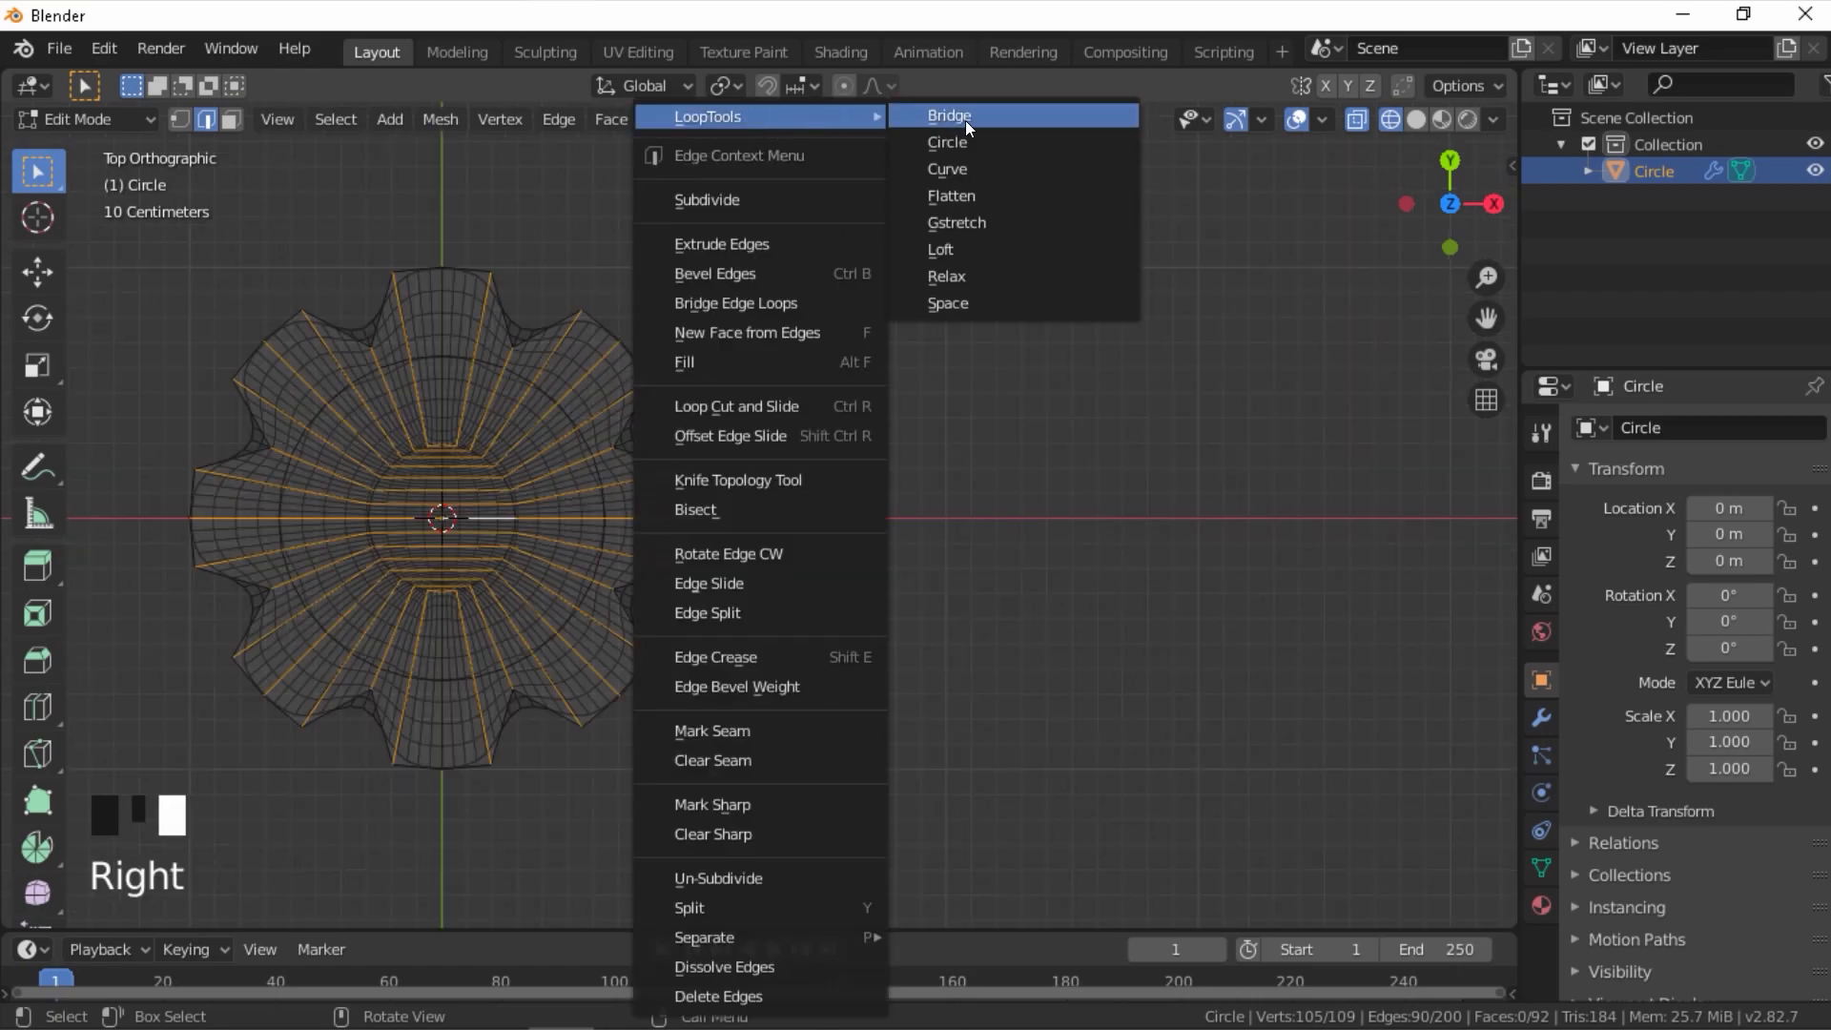
pyautogui.click(978, 270)
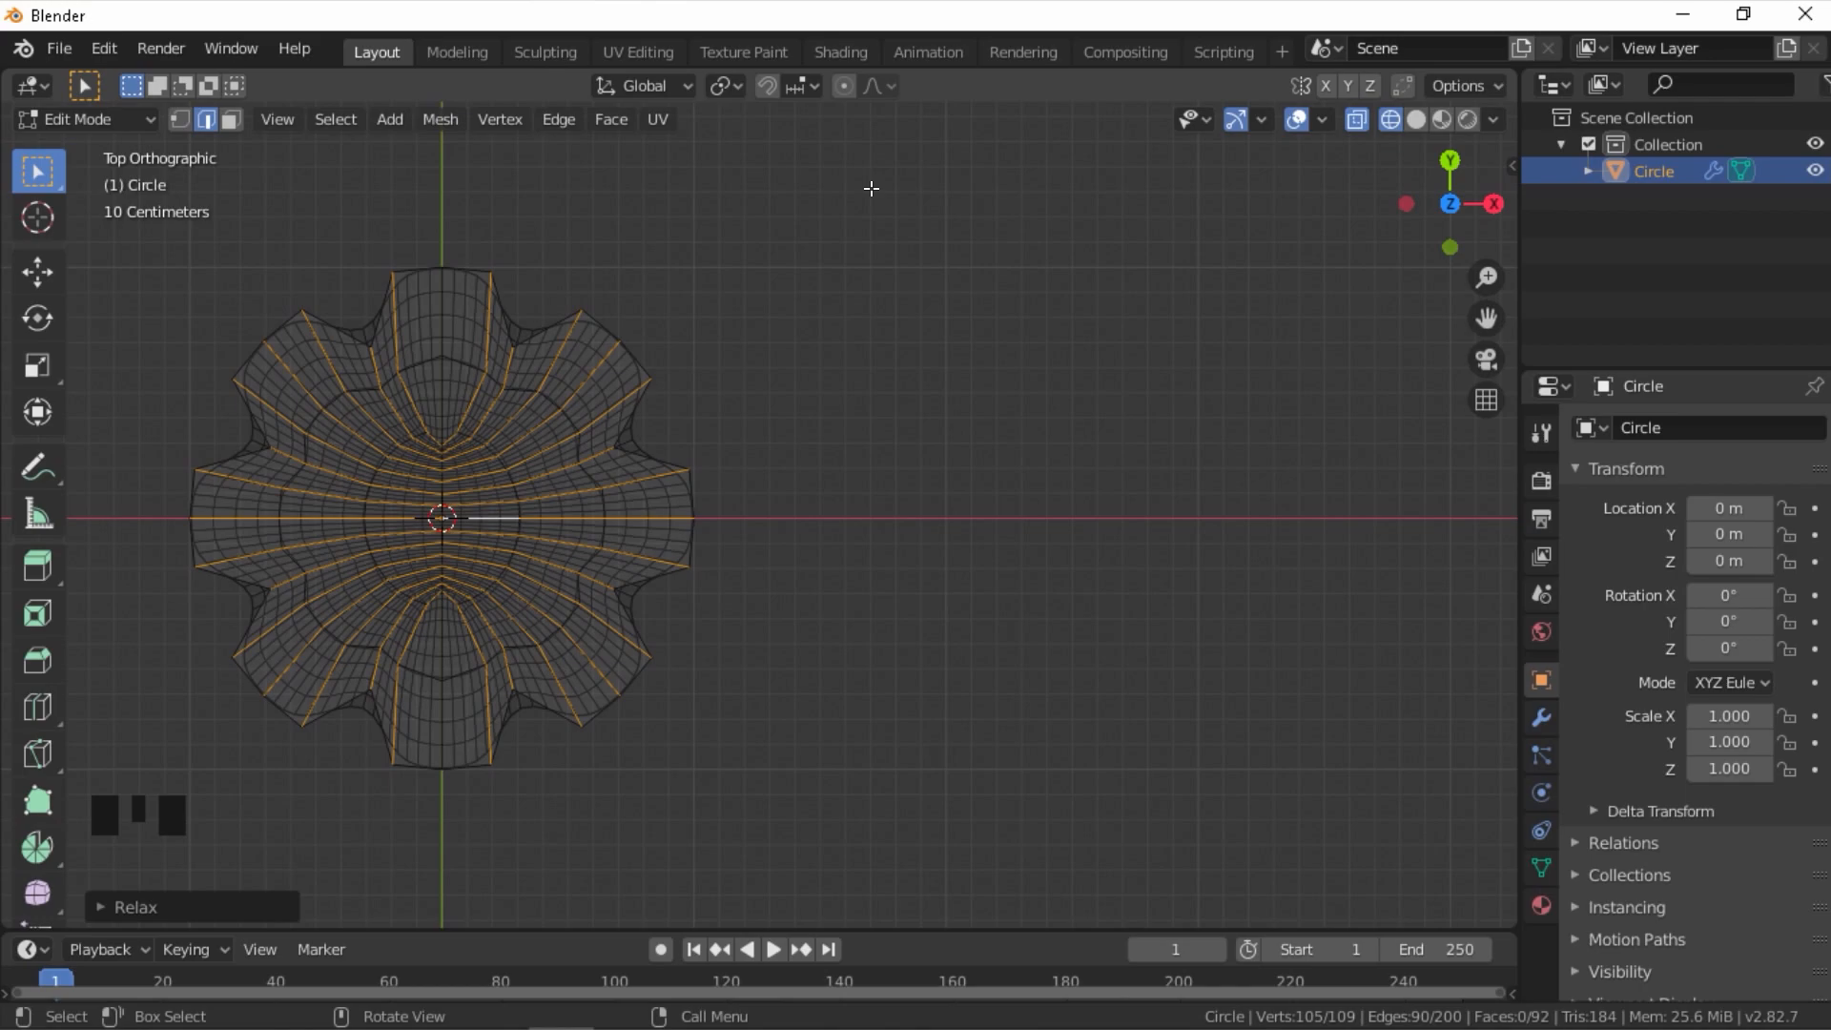
pyautogui.moveTo(872, 188); pyautogui.dragTo(1049, 307, button='right')
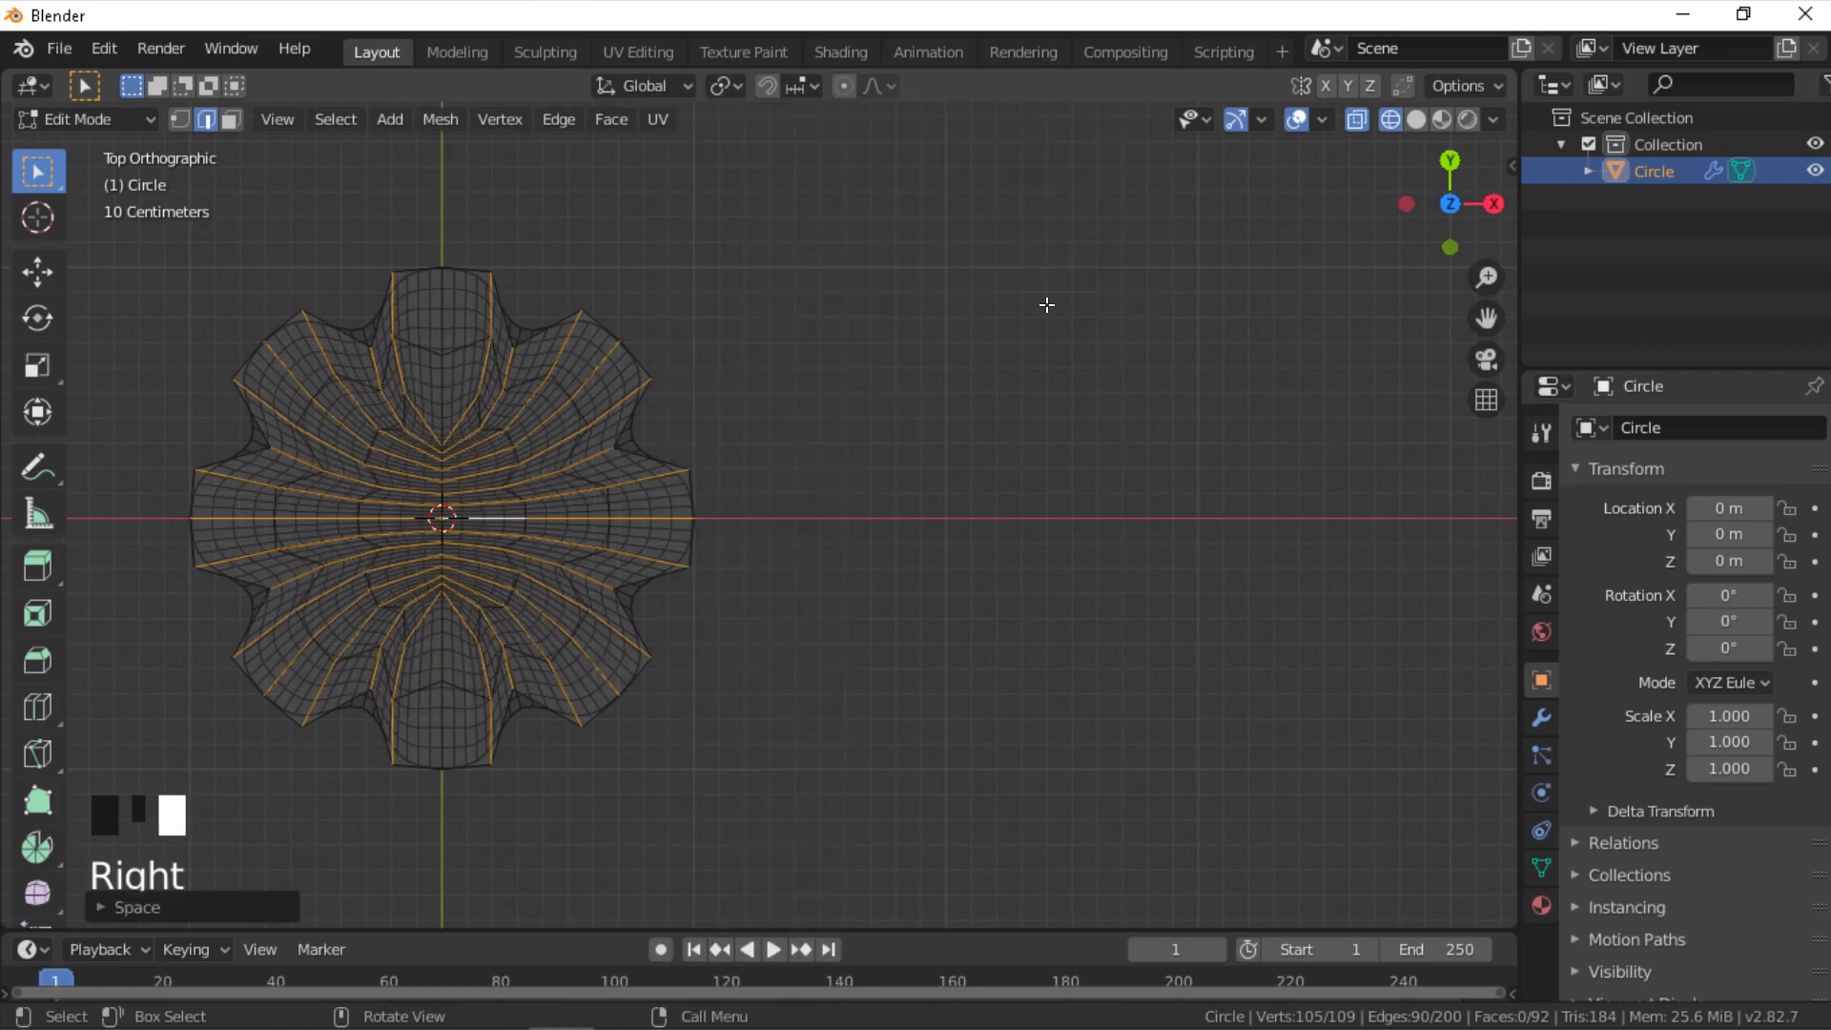
pyautogui.keyDown('shift'); pyautogui.moveTo(588, 551); pyautogui.dragTo(926, 549, button='middle'); pyautogui.keyUp('shift')
pyautogui.scroll(2, 992, 543)
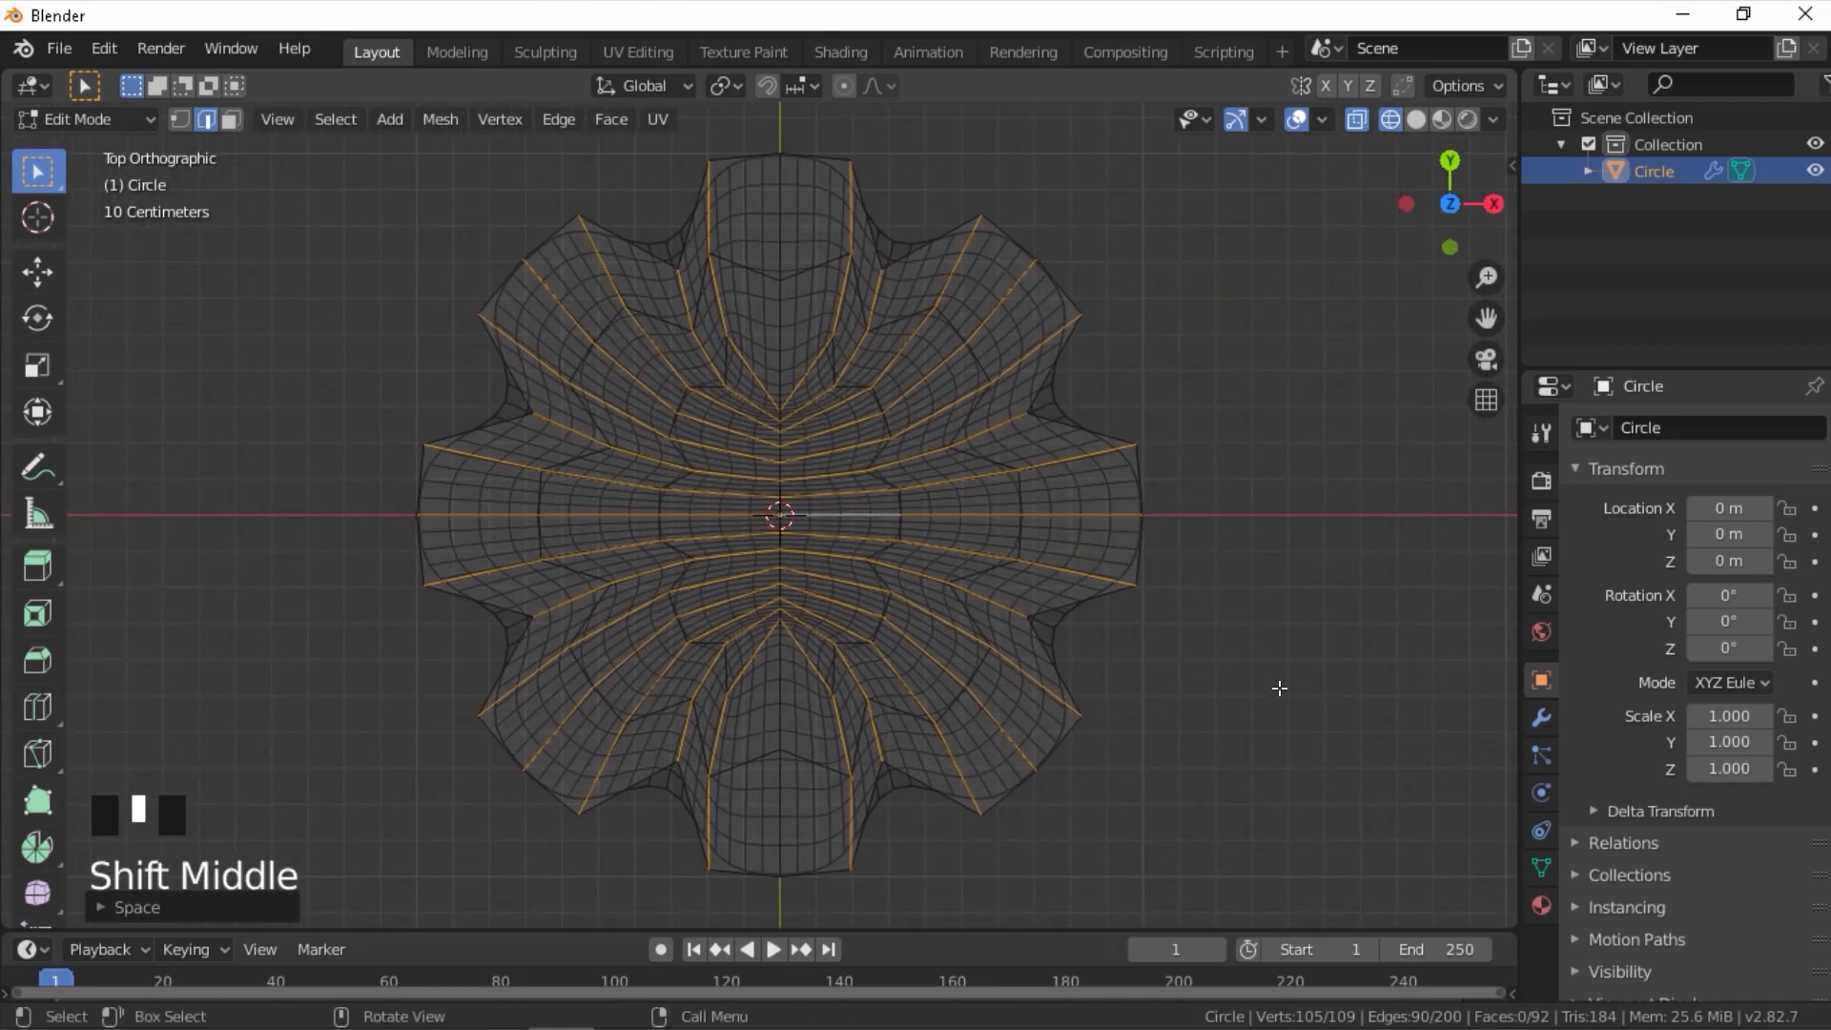
pyautogui.press('a')
pyautogui.press('a')
pyautogui.press('a')
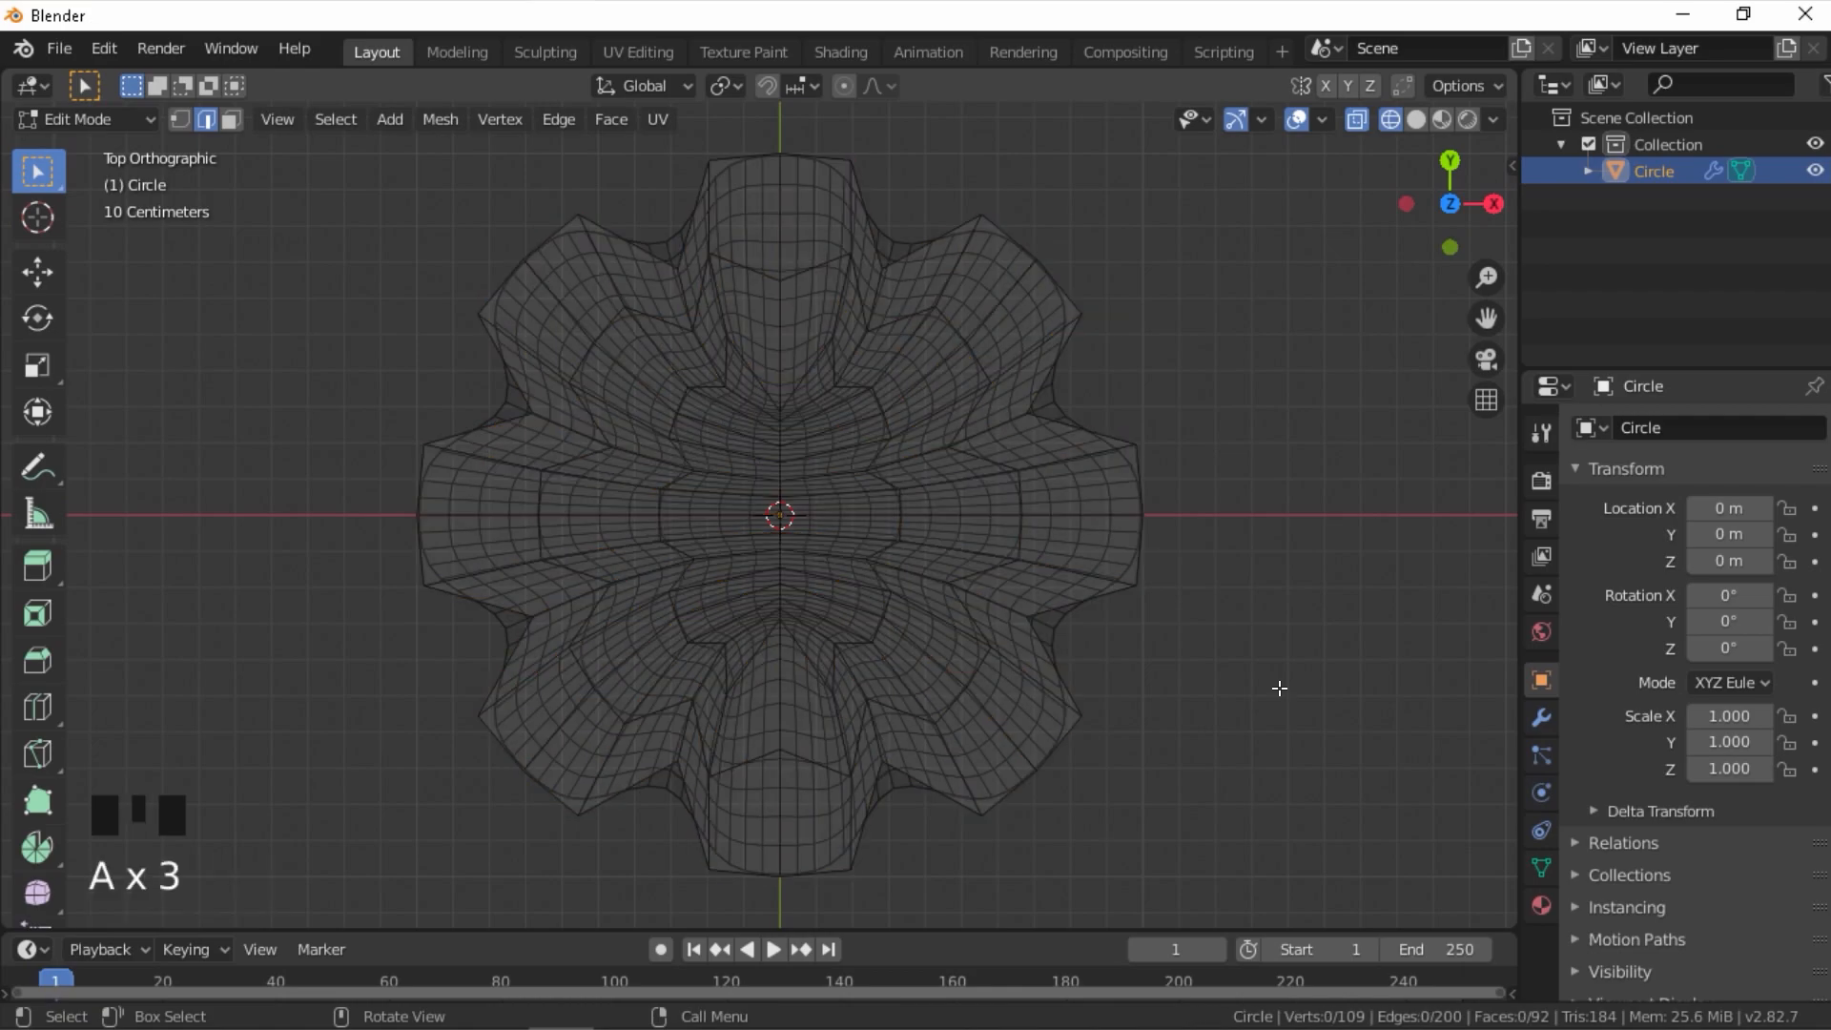
# - In solid view, delete the vertices of the gear's right half and upper half, keeping only the lower-left quarter
pyautogui.press('1')
pyautogui.press('z')
pyautogui.click(1049, 270)
pyautogui.scroll(-2, 1002, 270)
pyautogui.press('b')
pyautogui.moveTo(787, 220)
pyautogui.mouseDown()
pyautogui.moveTo(917, 506)
pyautogui.moveTo(1117, 826)
pyautogui.mouseUp()
pyautogui.press('Delete')
pyautogui.click(1011, 674)
pyautogui.press('b')
pyautogui.moveTo(337, 229); pyautogui.dragTo(1005, 507)
pyautogui.press('Delete')
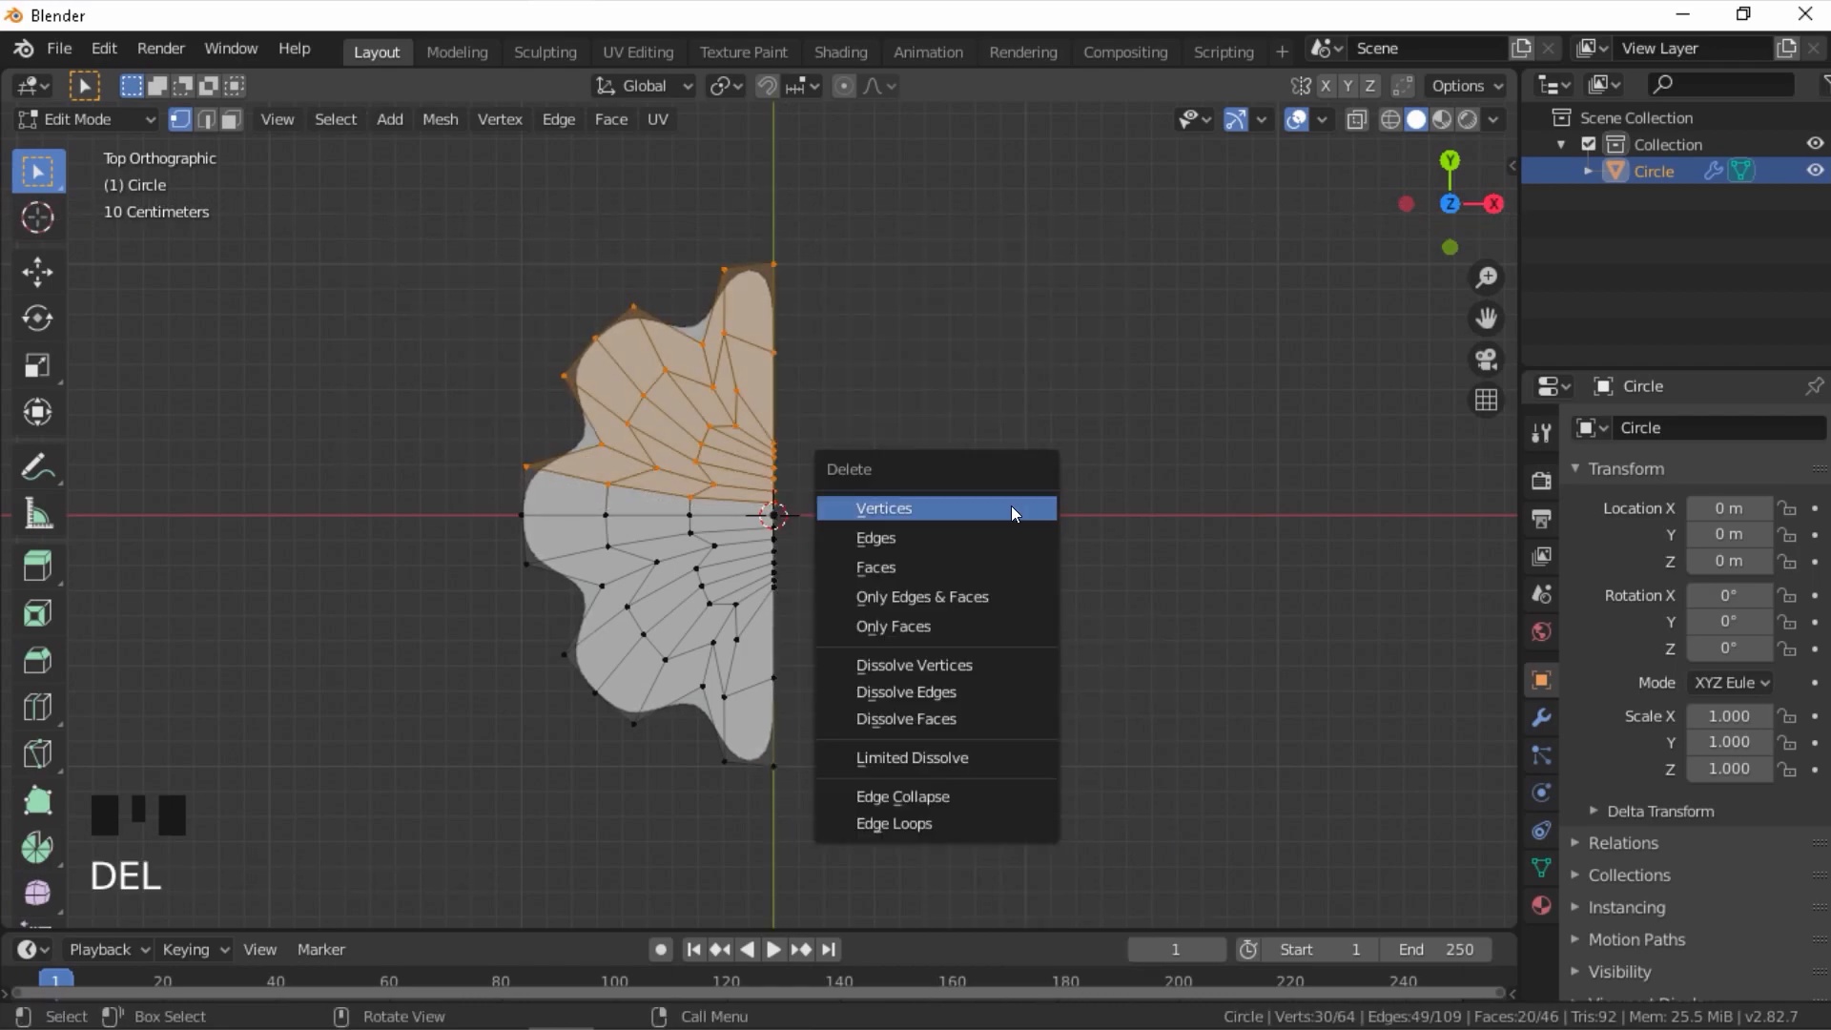
pyautogui.click(1013, 513)
# - Turn off the Subdivision Surface modifier's viewport display and return to editing the quarter mesh
pyautogui.press('Tab')
pyautogui.click(1541, 717)
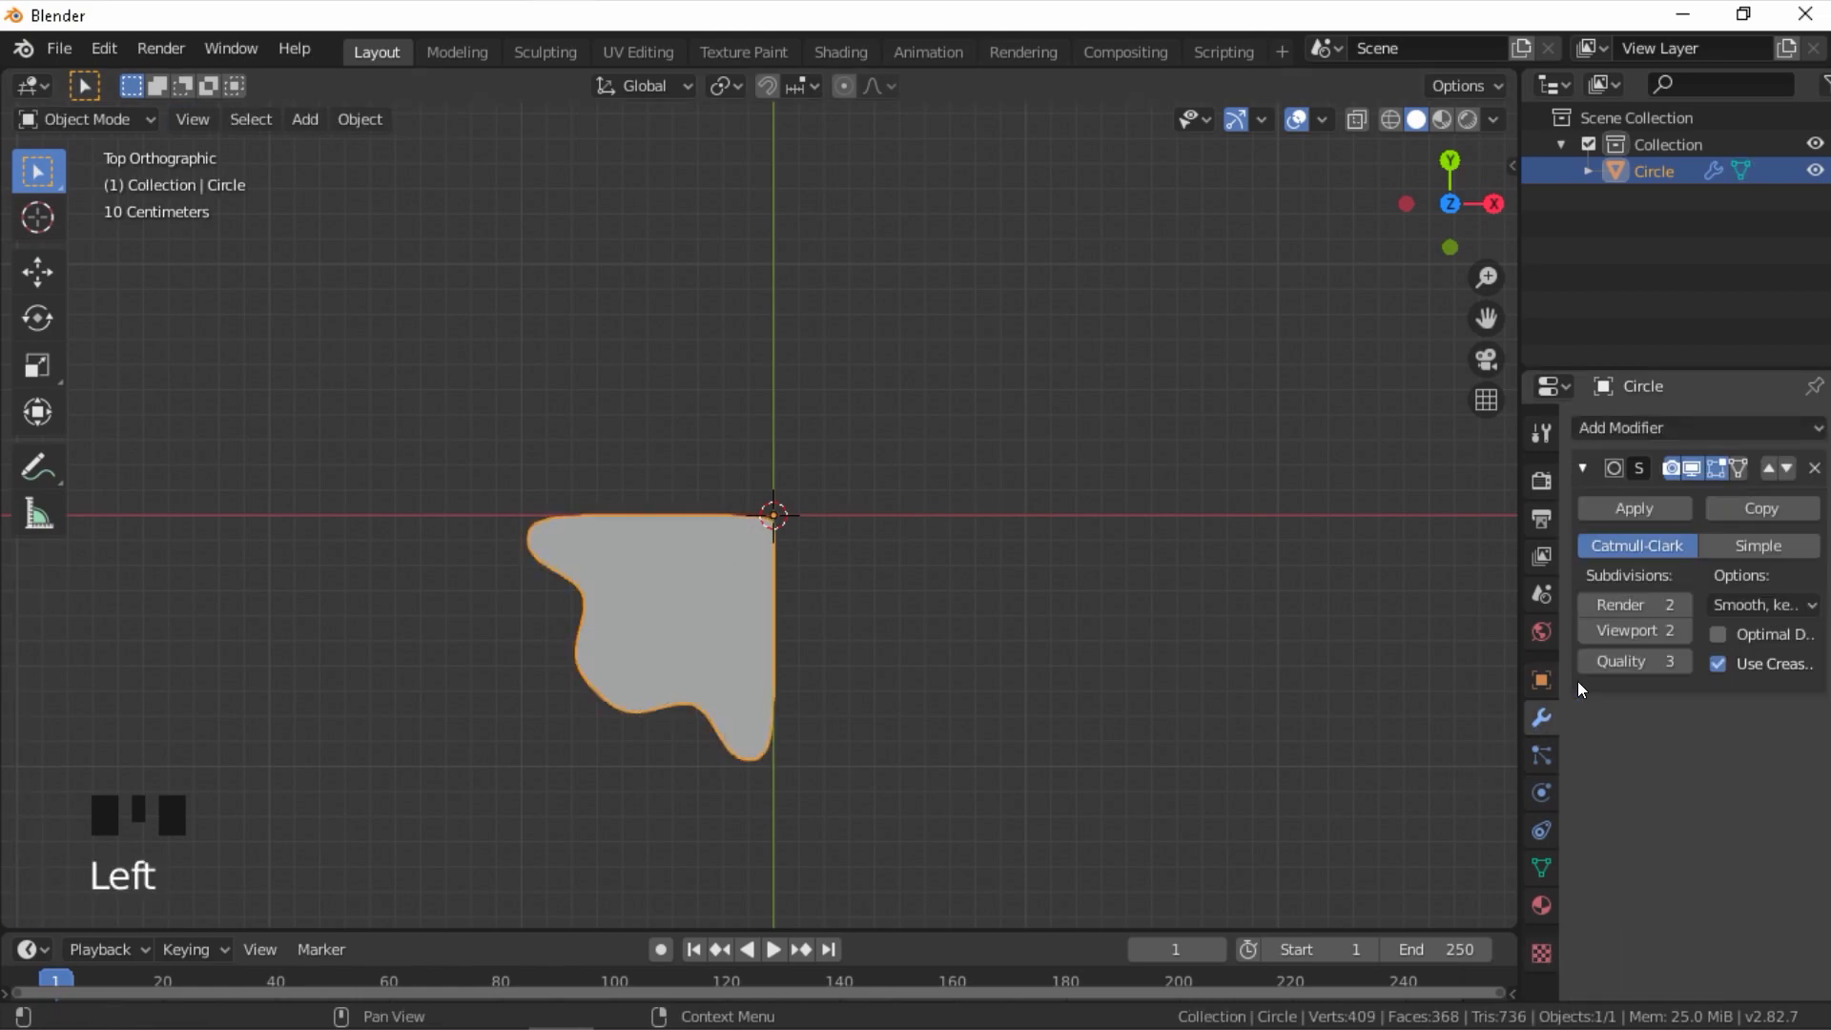
pyautogui.click(1691, 470)
pyautogui.press('Tab')
pyautogui.scroll(1, 891, 585)
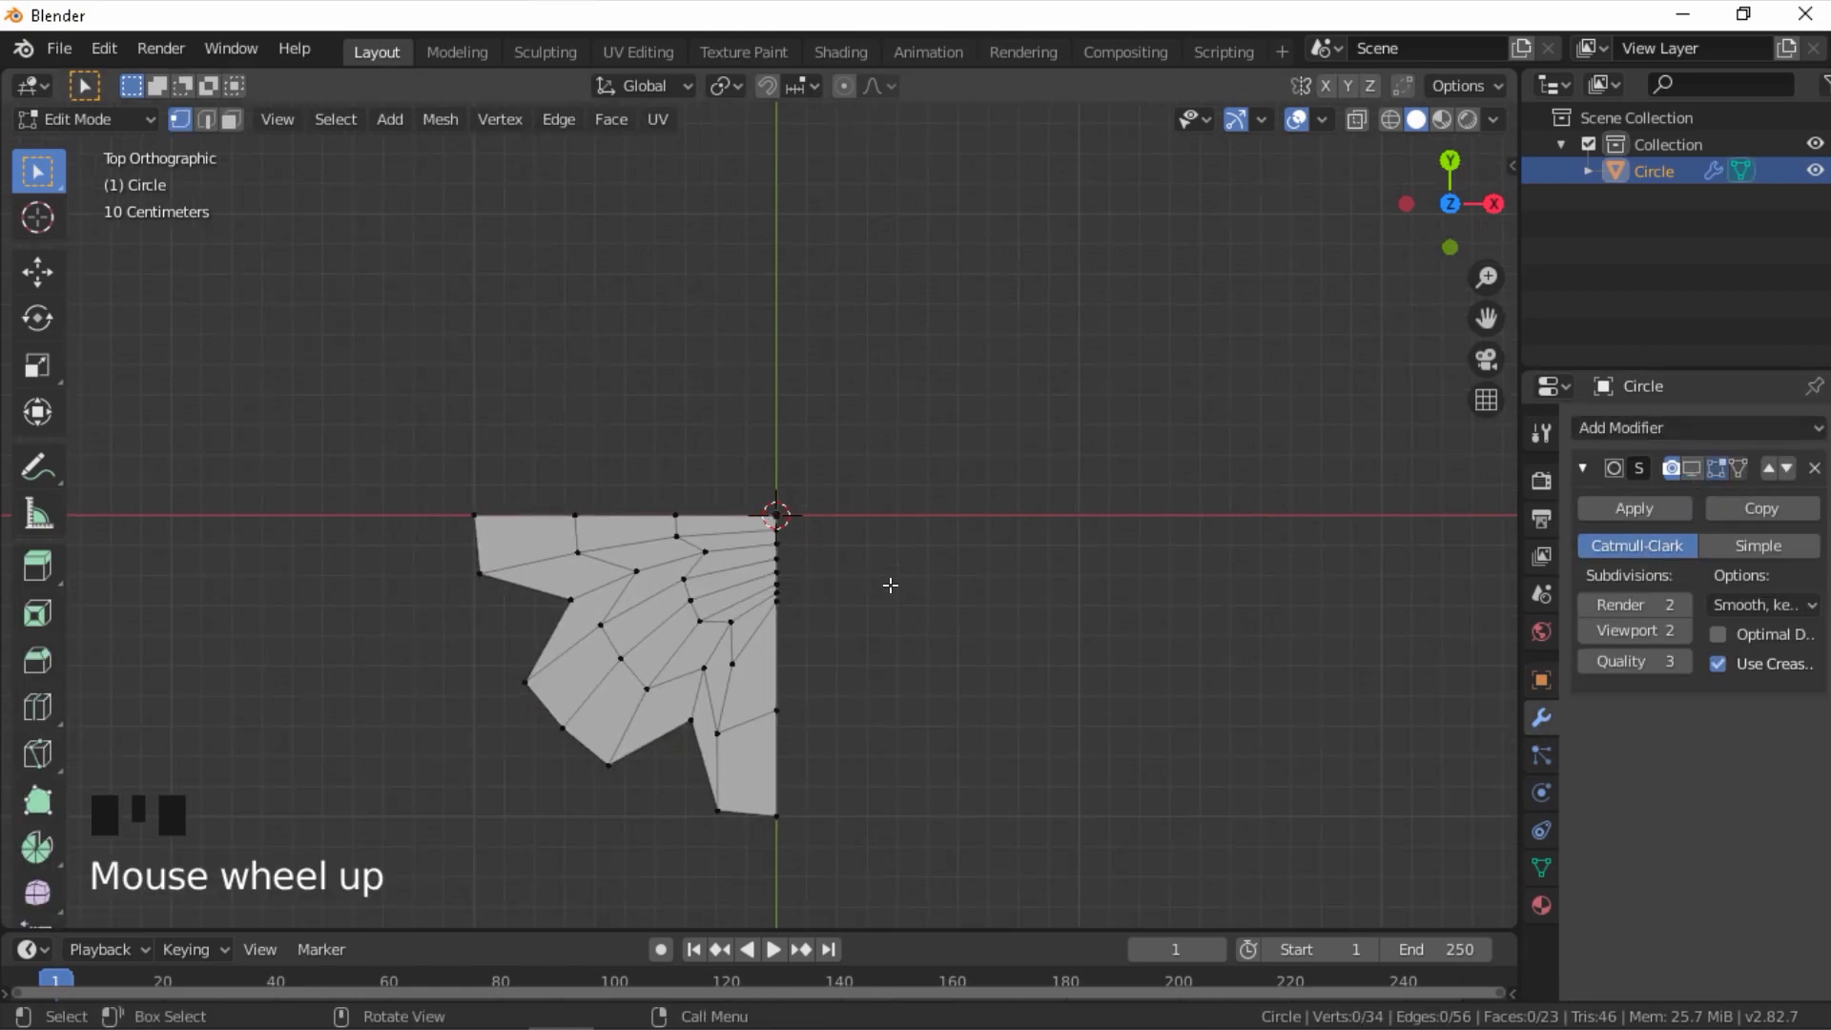
# - Add a Mirror modifier on the X and Y axes with Clipping, and show the mirrored edit cage
pyautogui.press('Tab')
pyautogui.click(729, 581)
pyautogui.click(1653, 431)
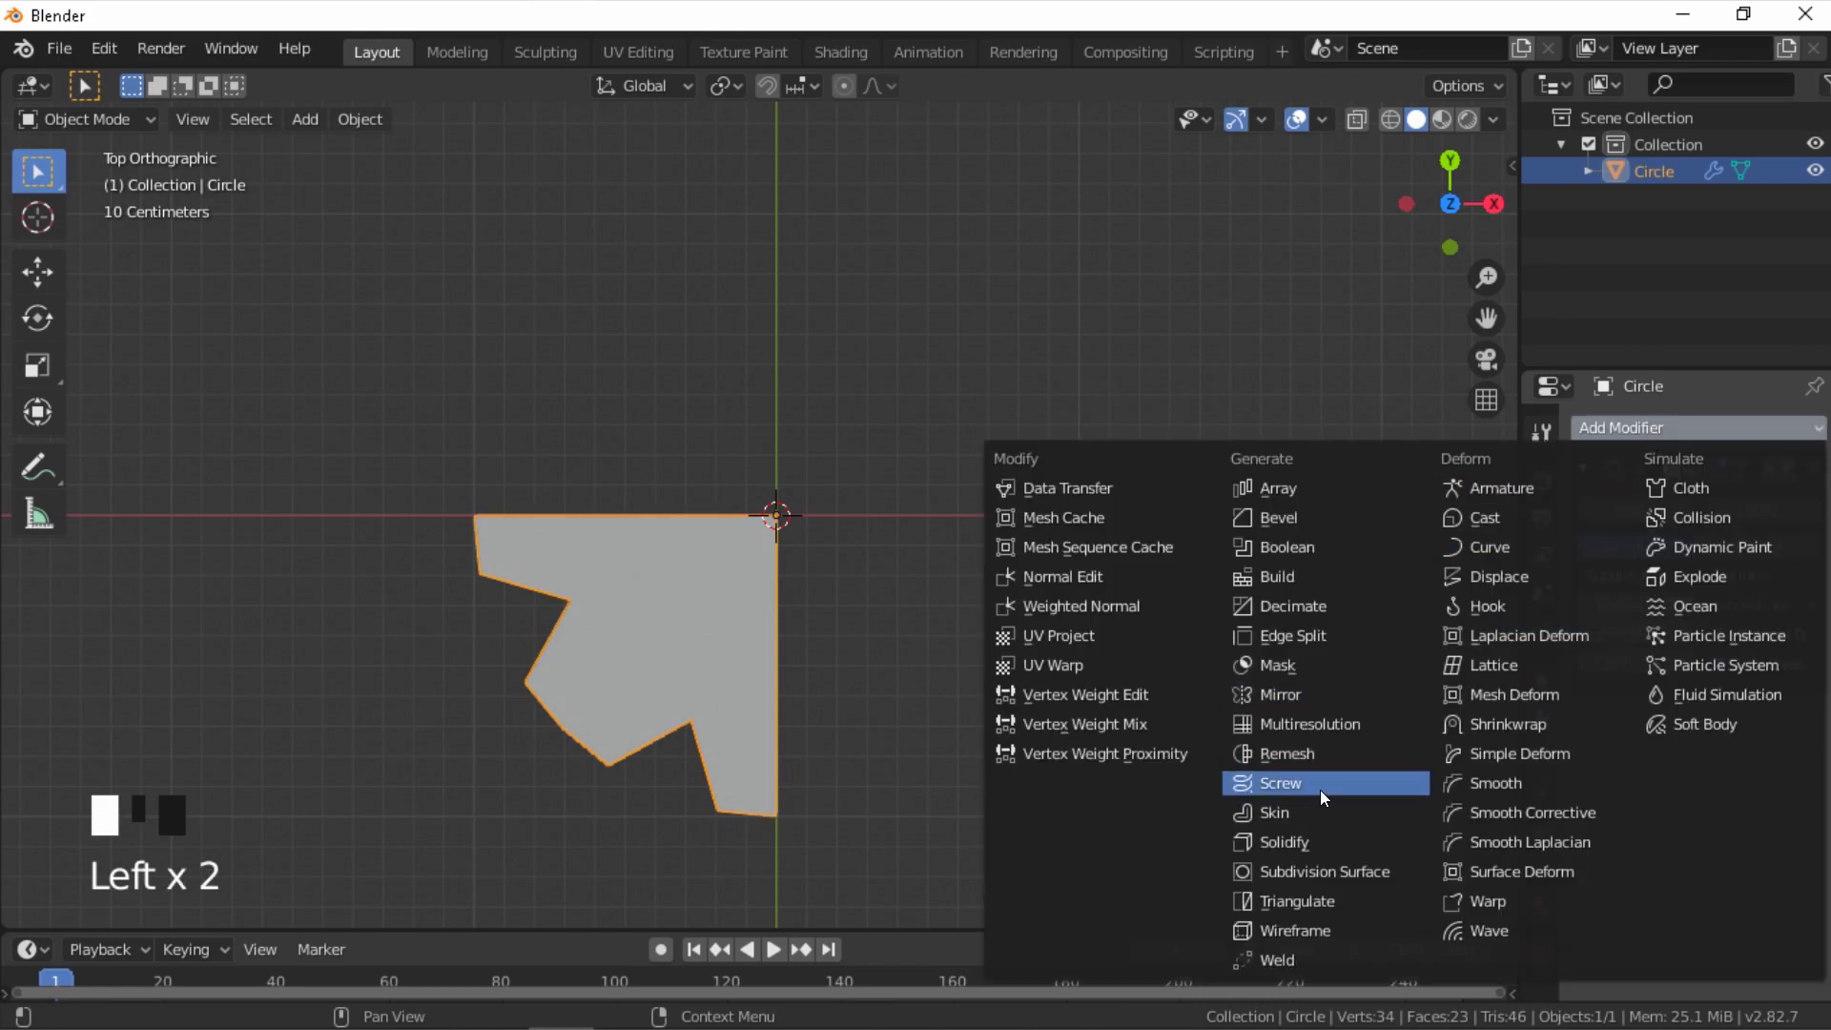
pyautogui.click(1293, 695)
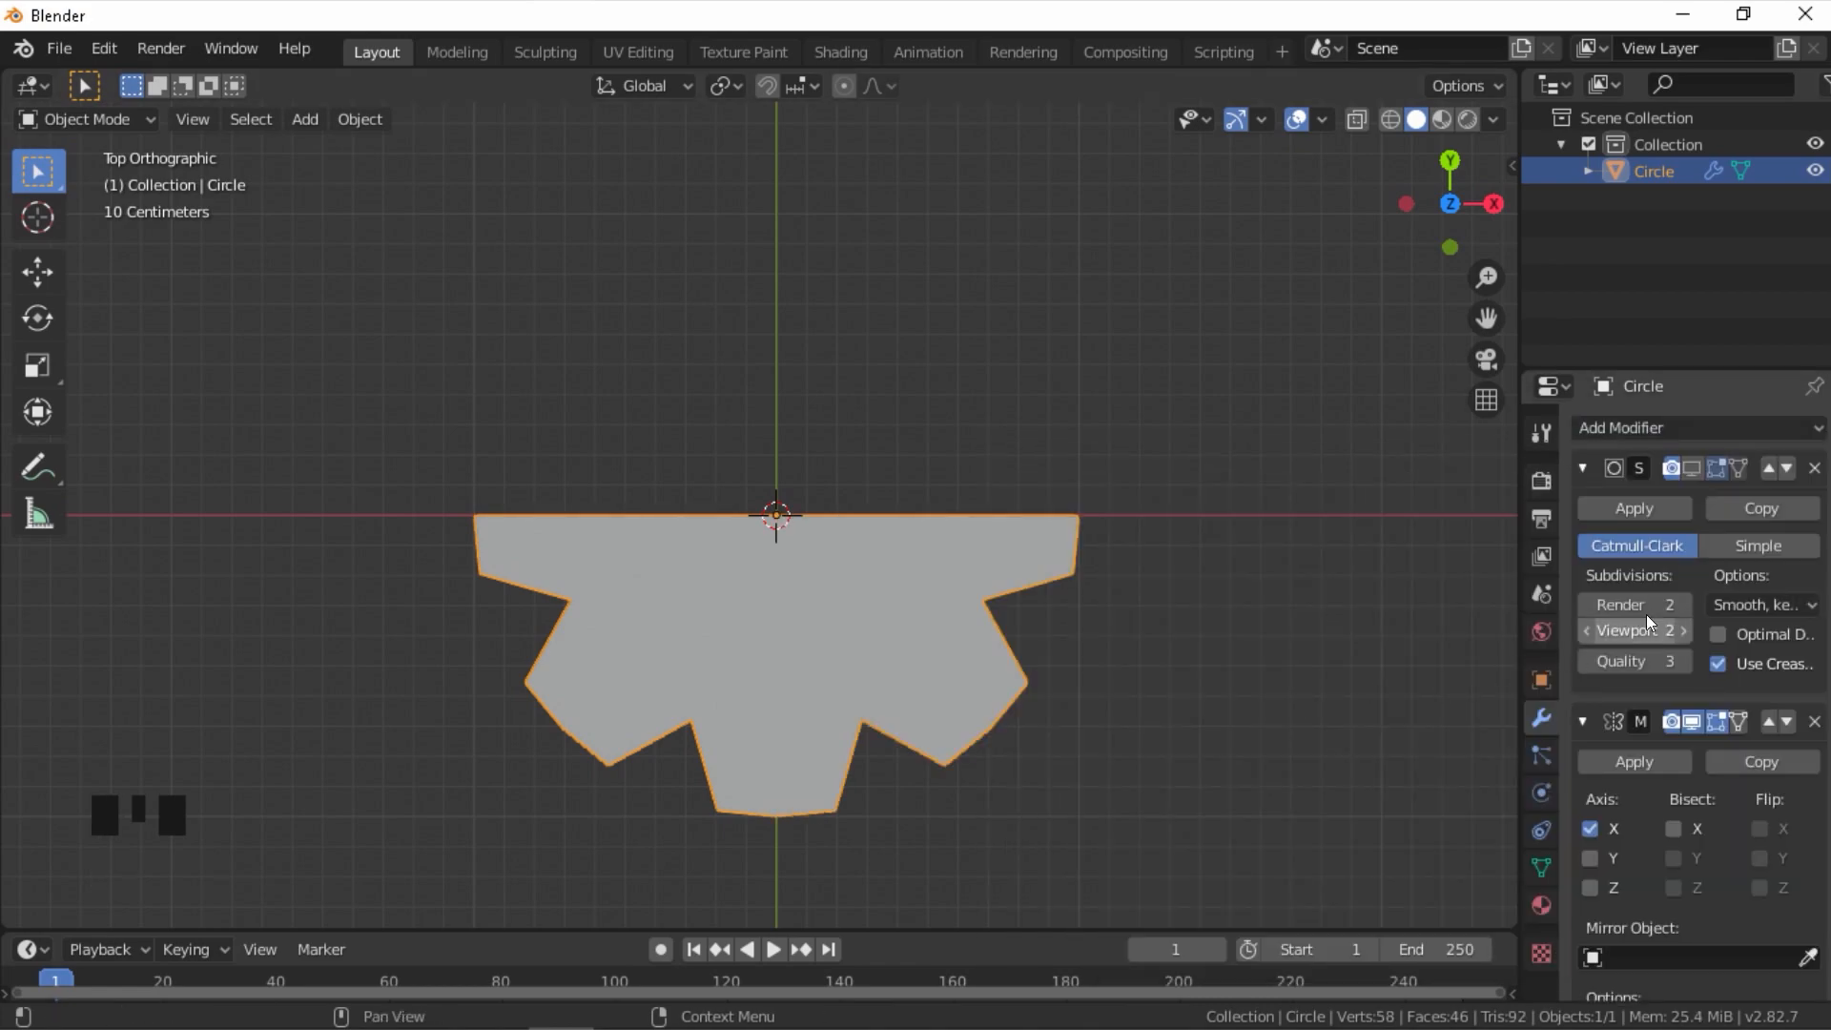
pyautogui.scroll(-3, 1632, 796)
pyautogui.click(1591, 697)
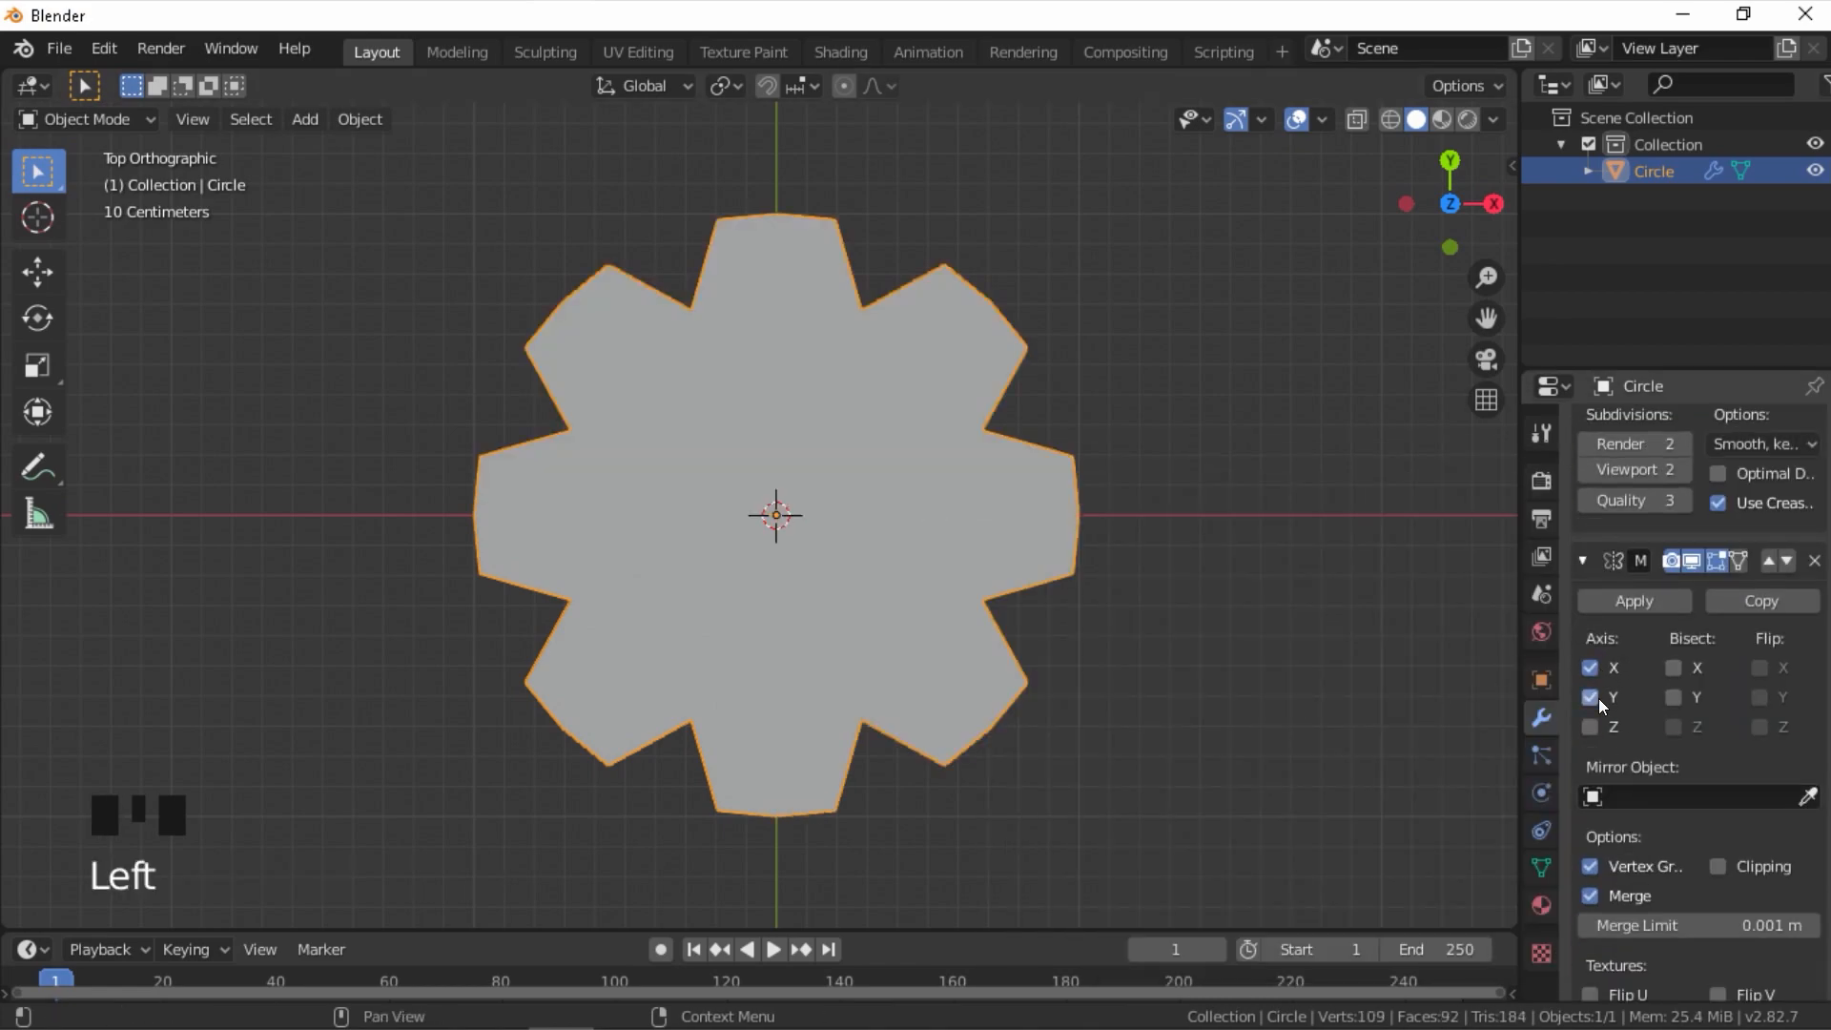
pyautogui.click(1719, 865)
pyautogui.press('Tab')
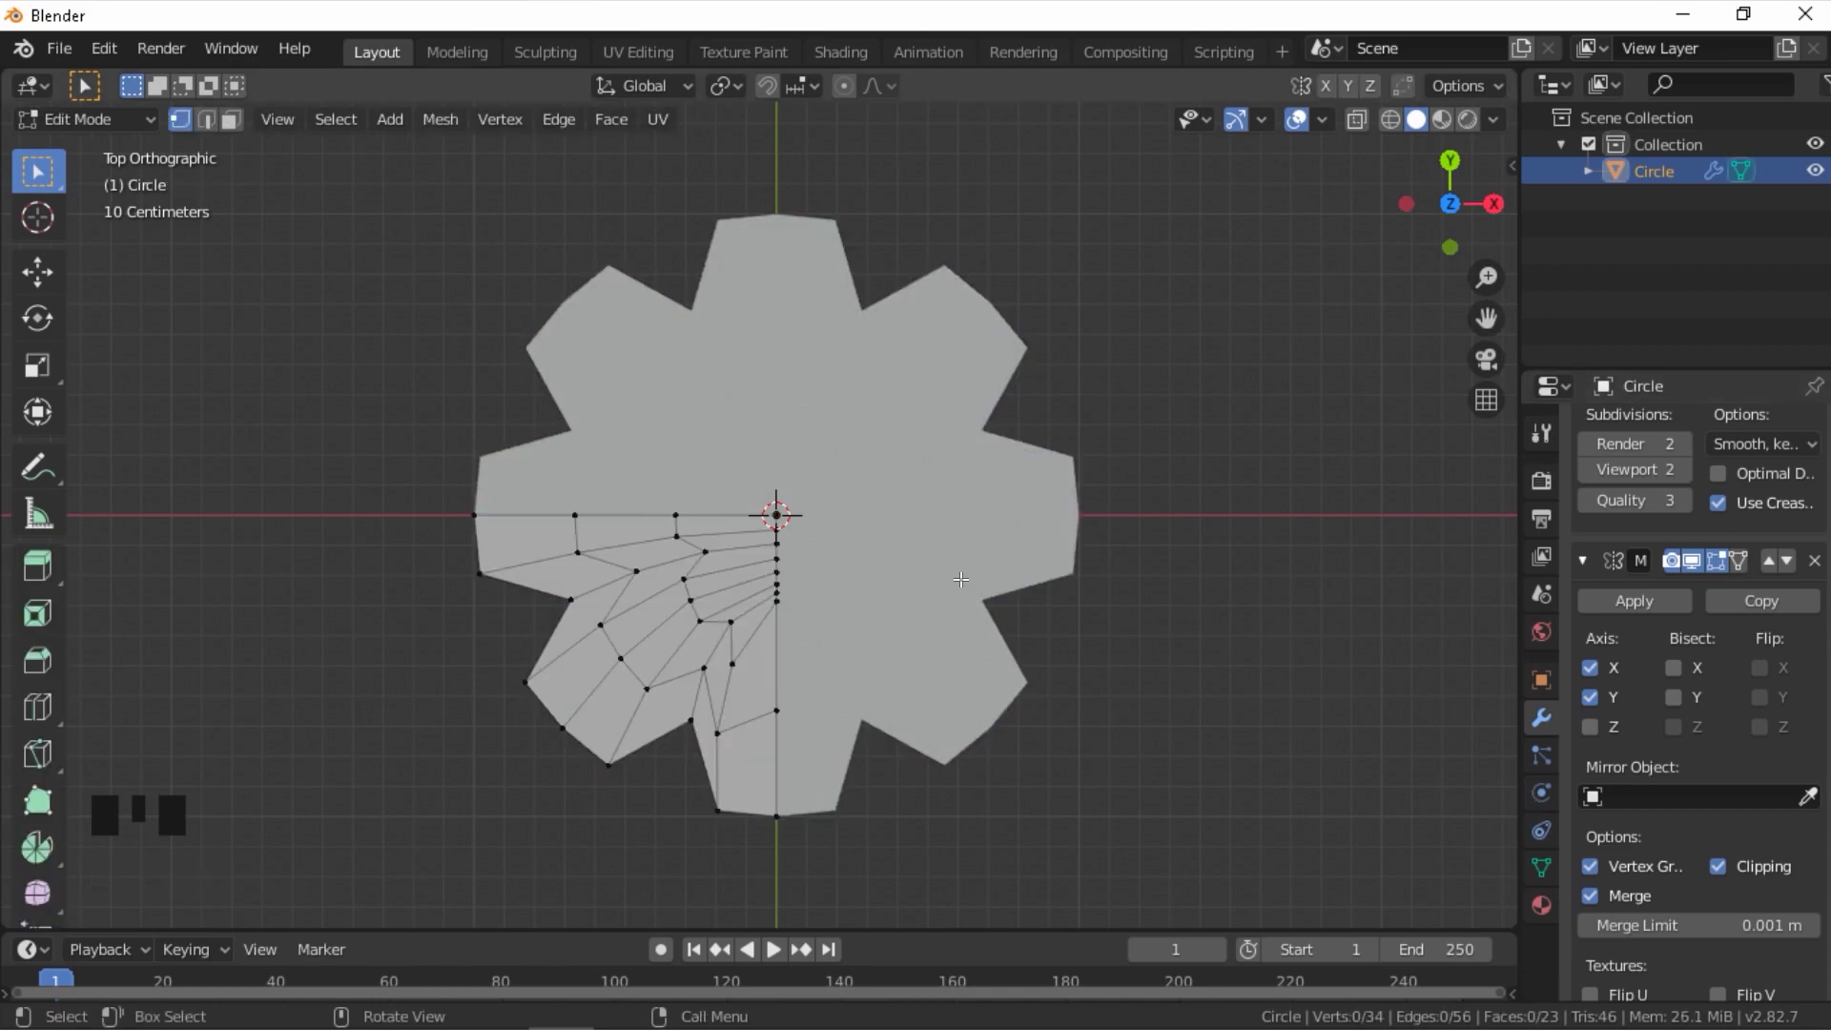
pyautogui.click(1741, 561)
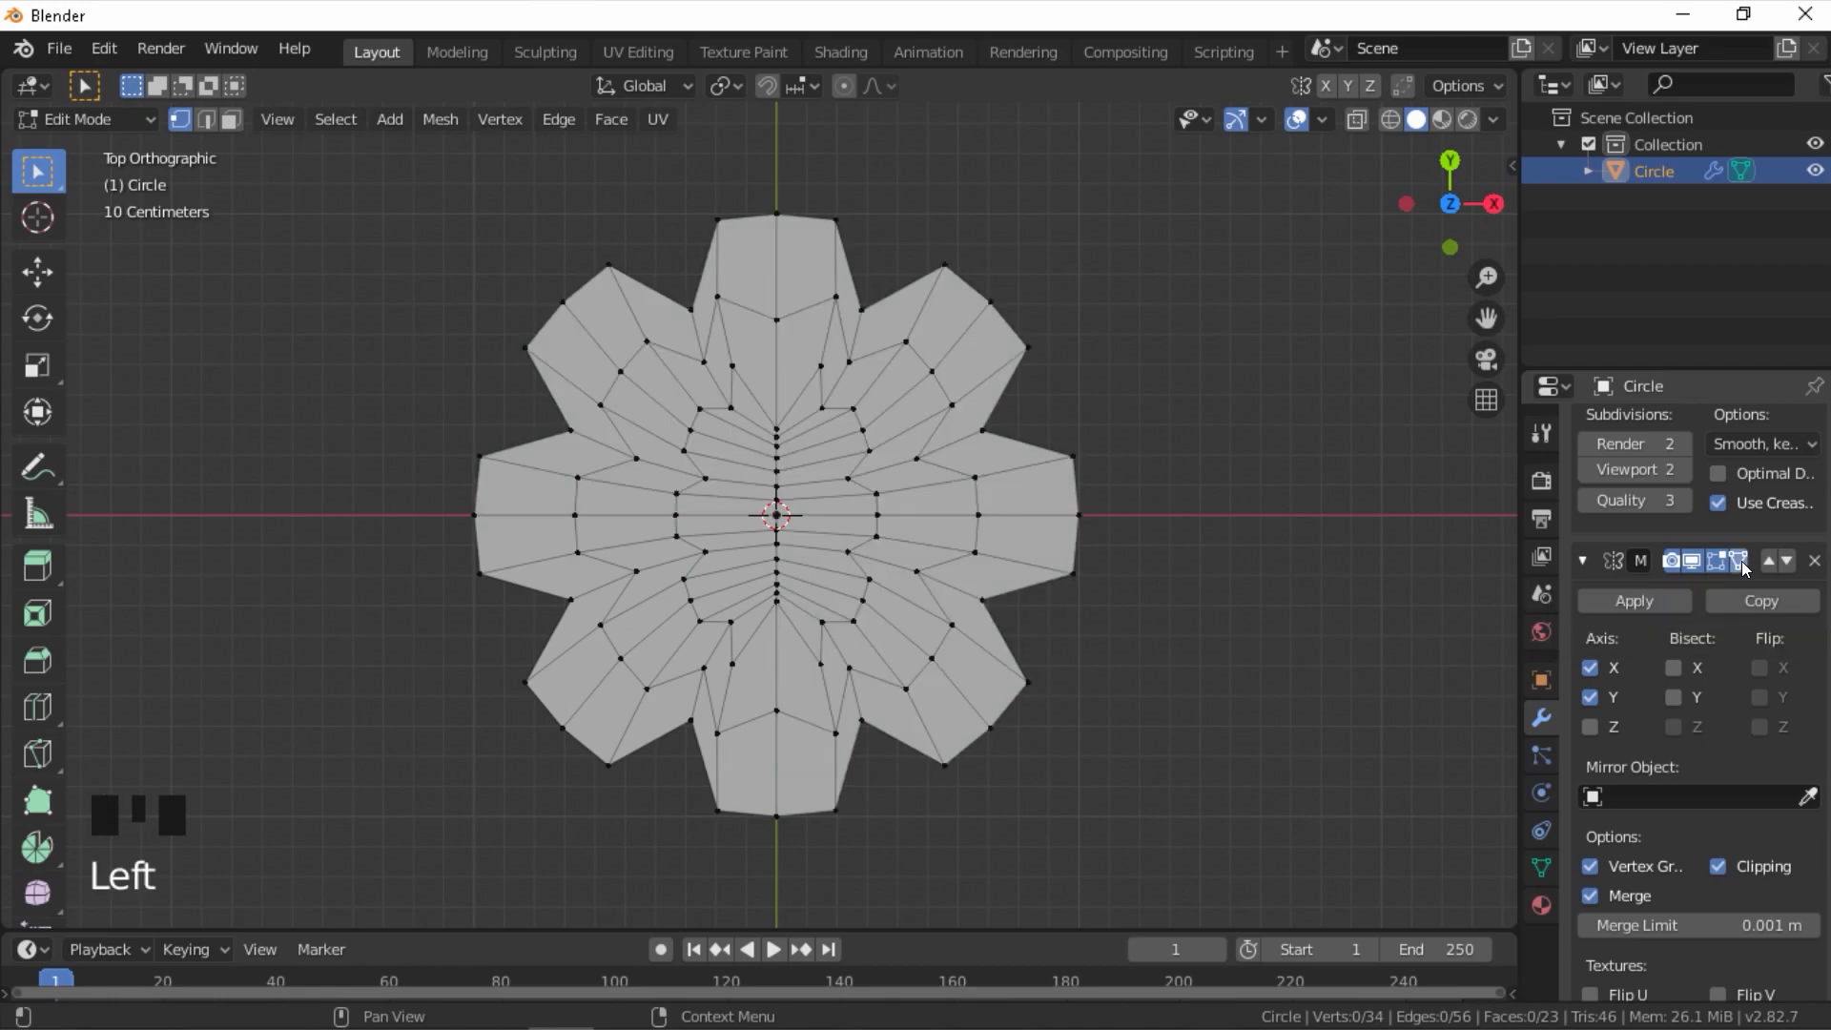
pyautogui.scroll(3, 705, 647)
pyautogui.scroll(-2, 704, 647)
pyautogui.keyDown('shift'); pyautogui.moveTo(705, 647); pyautogui.dragTo(681, 610, button='middle'); pyautogui.keyUp('shift')
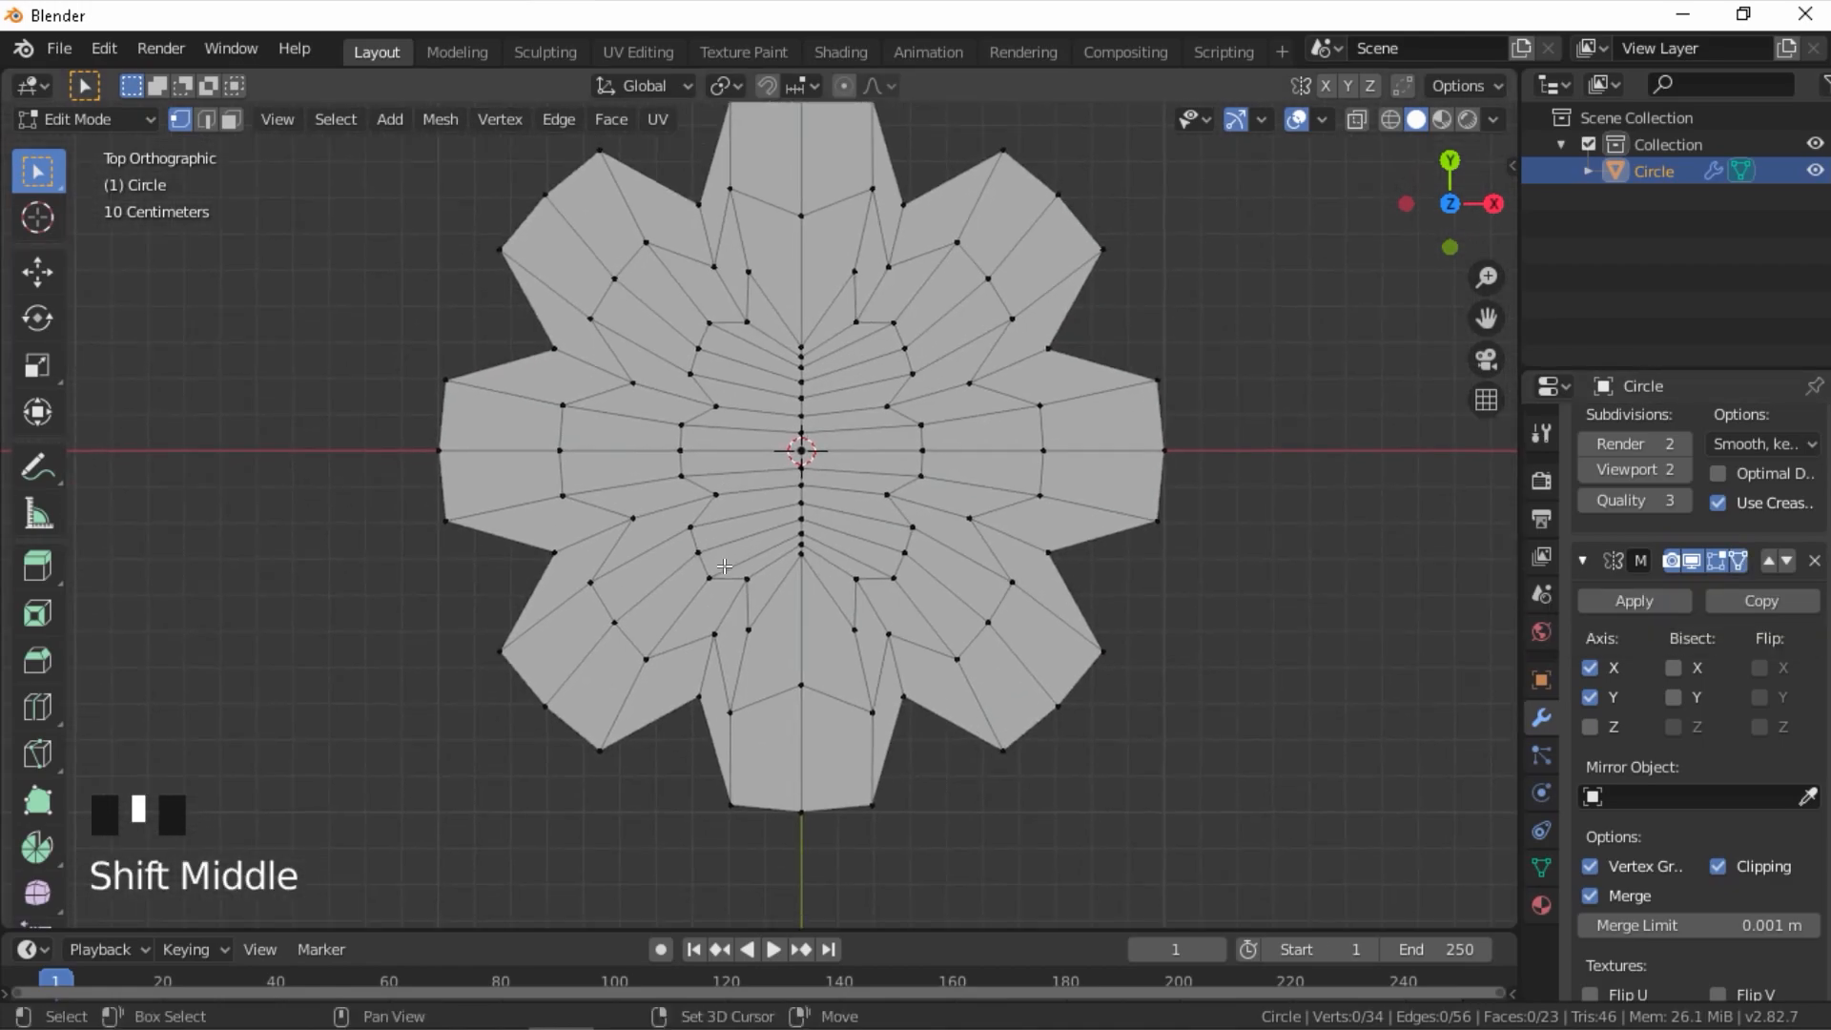
pyautogui.click(701, 584)
pyautogui.press('g')
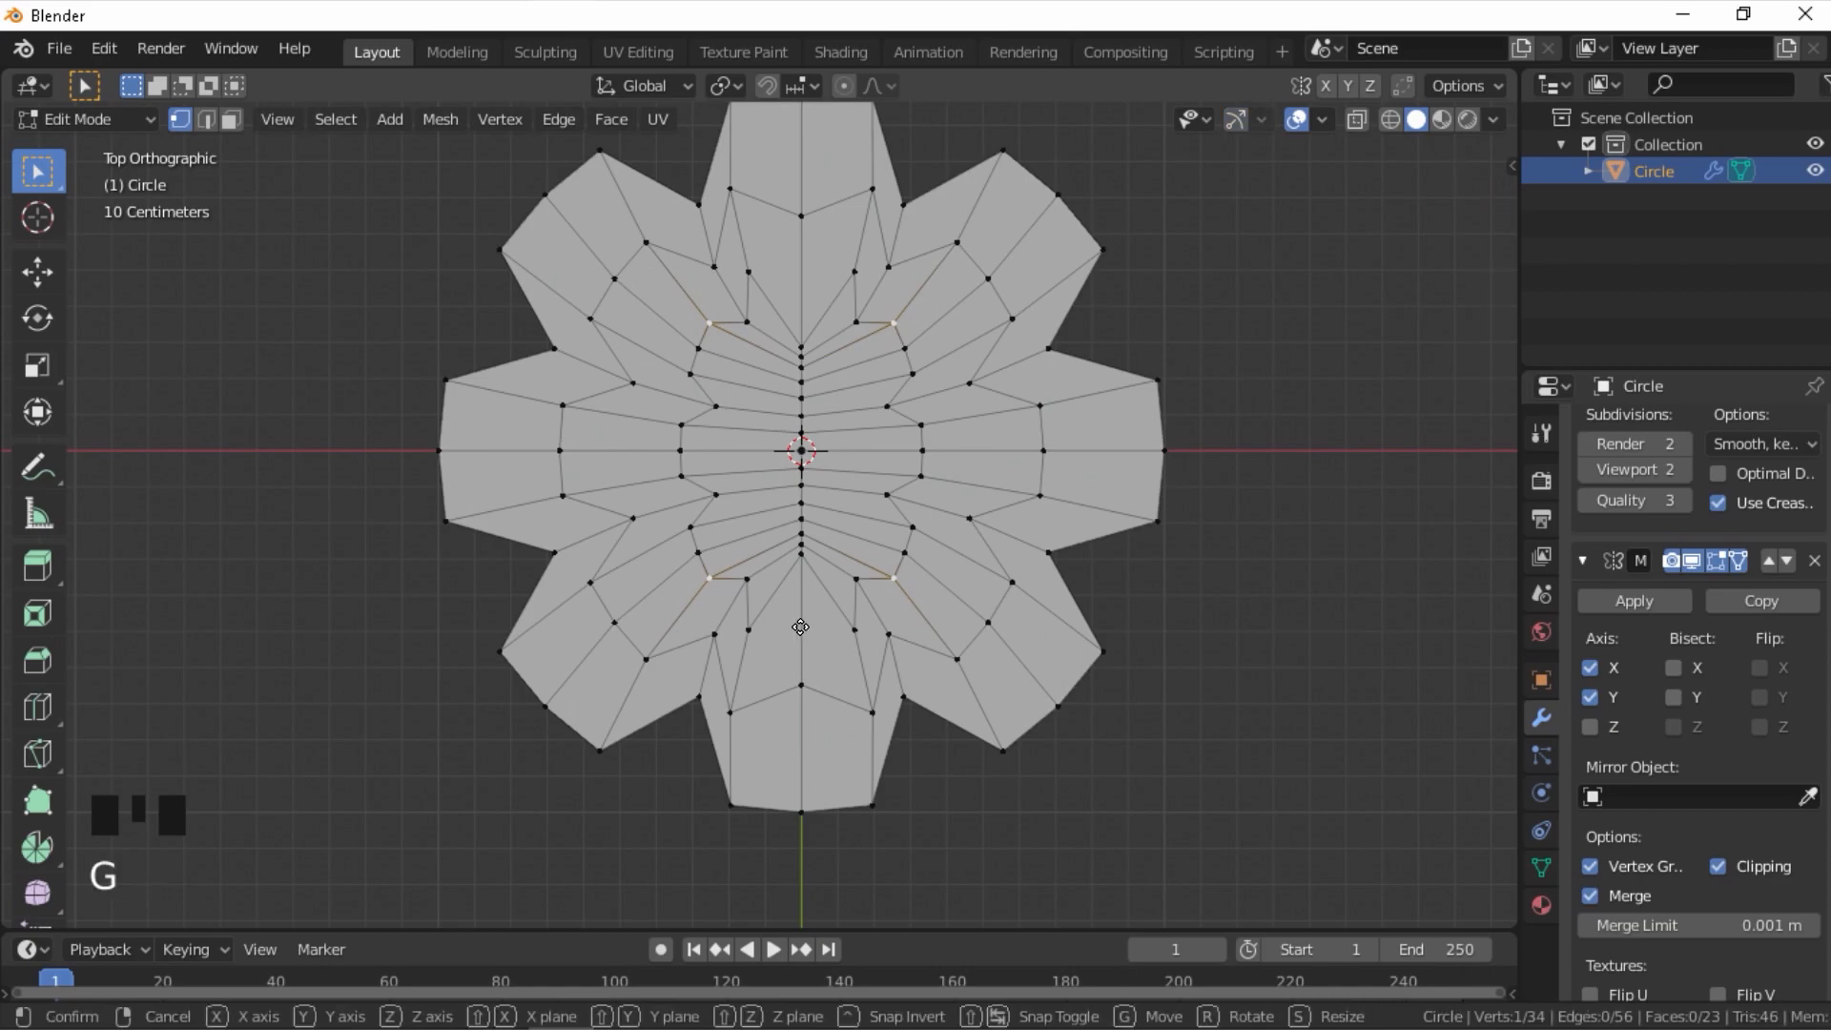
pyautogui.rightClick(779, 646)
pyautogui.click(768, 640)
pyautogui.press('g')
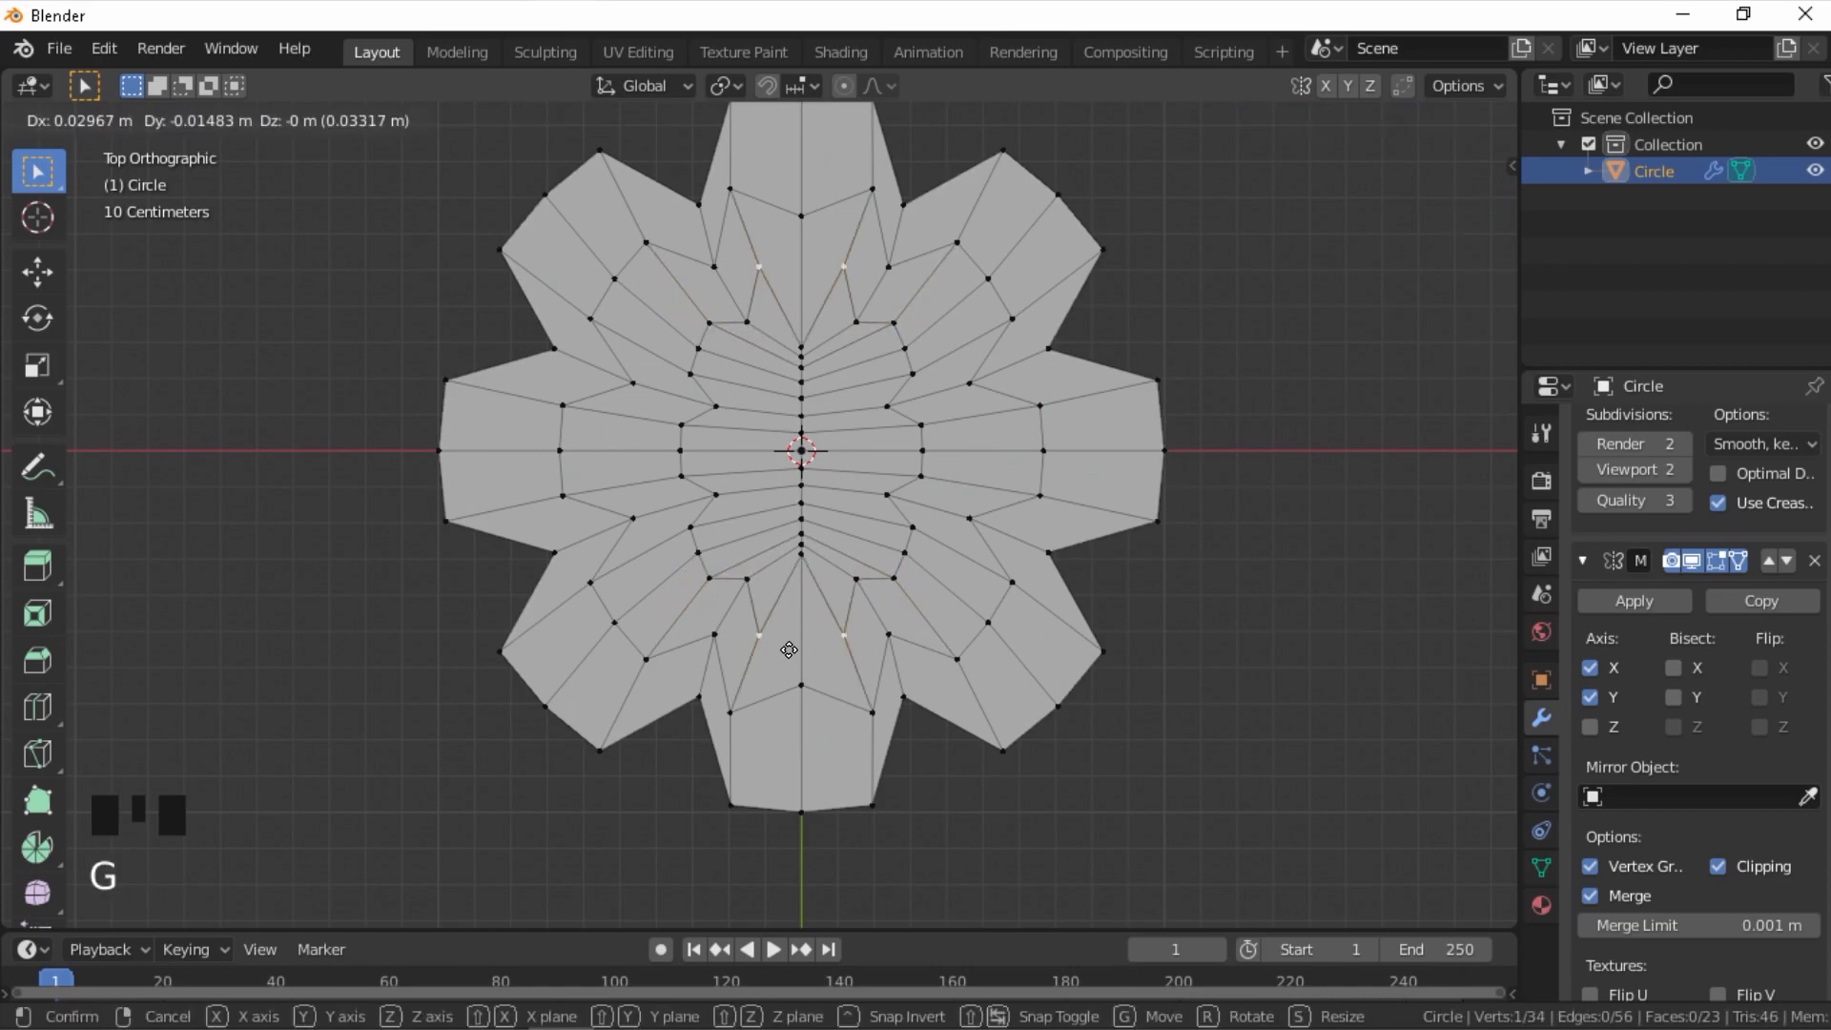
pyautogui.rightClick(785, 665)
pyautogui.press('a')
pyautogui.press('a')
pyautogui.press('a')
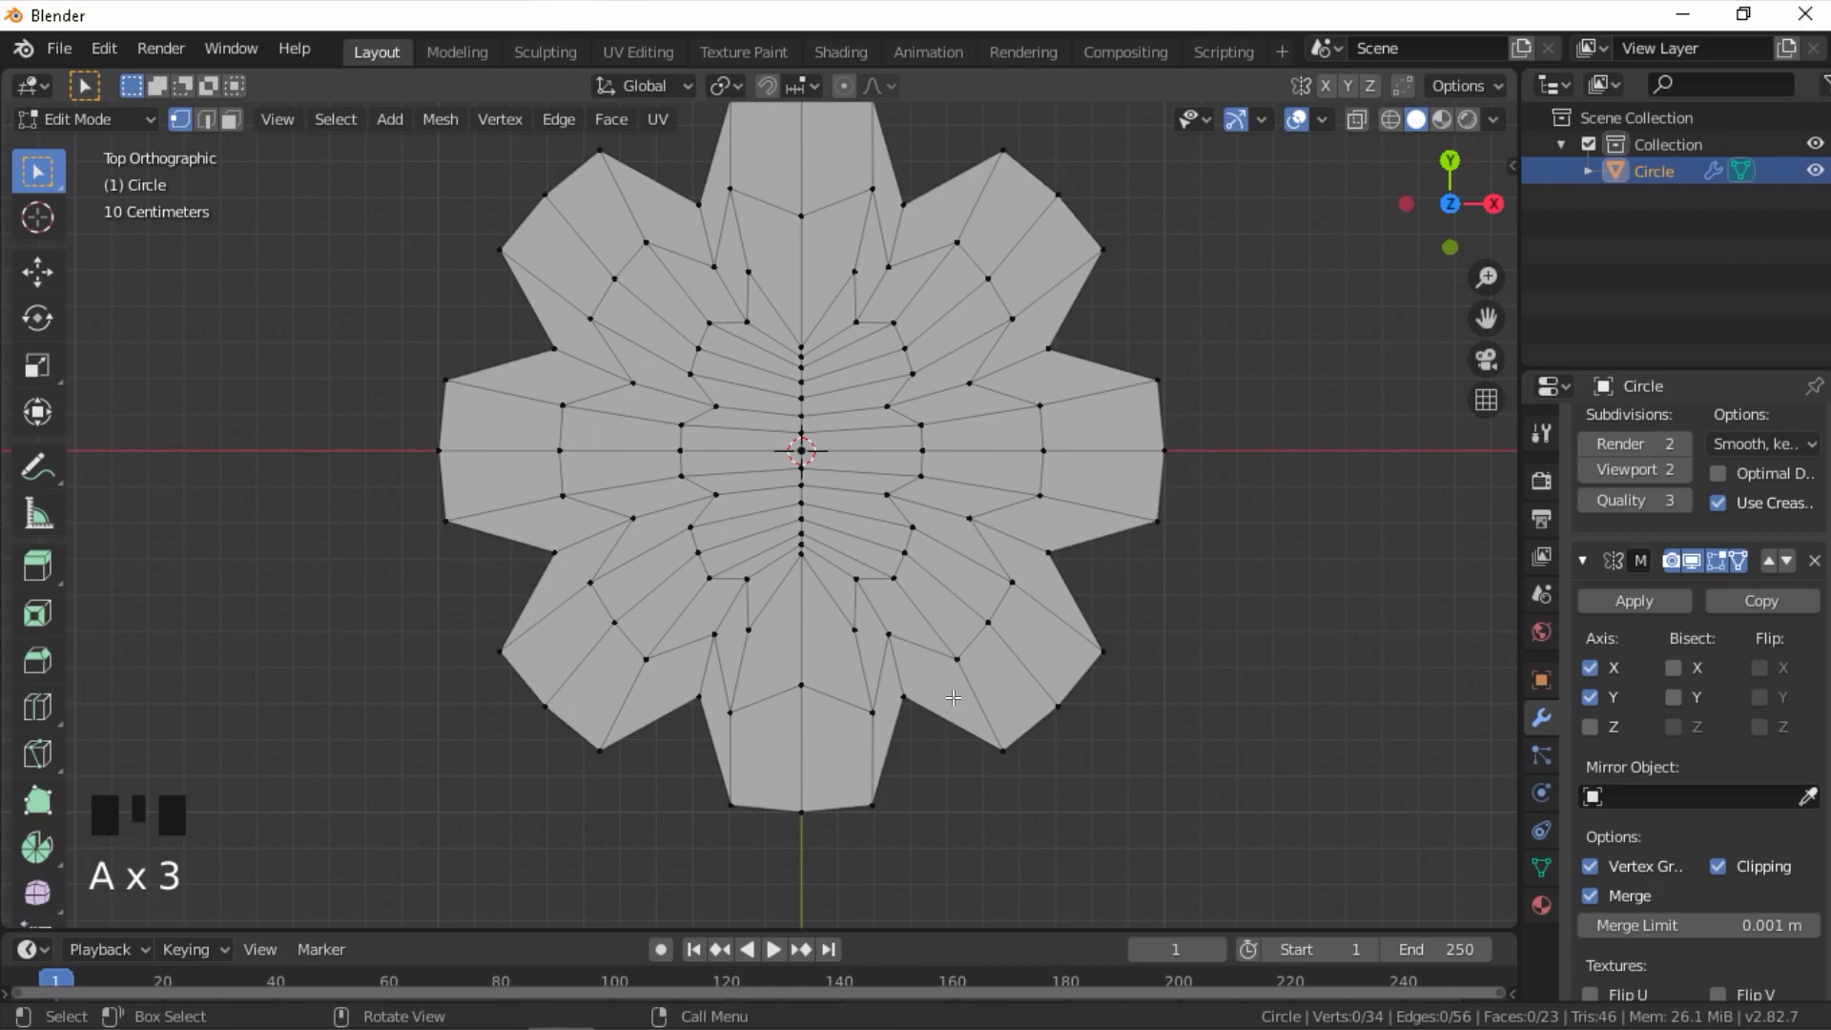
# - Slide the two lowest clustered center-line vertices outward along the vertical edge to space them more evenly below the center
pyautogui.click(883, 515)
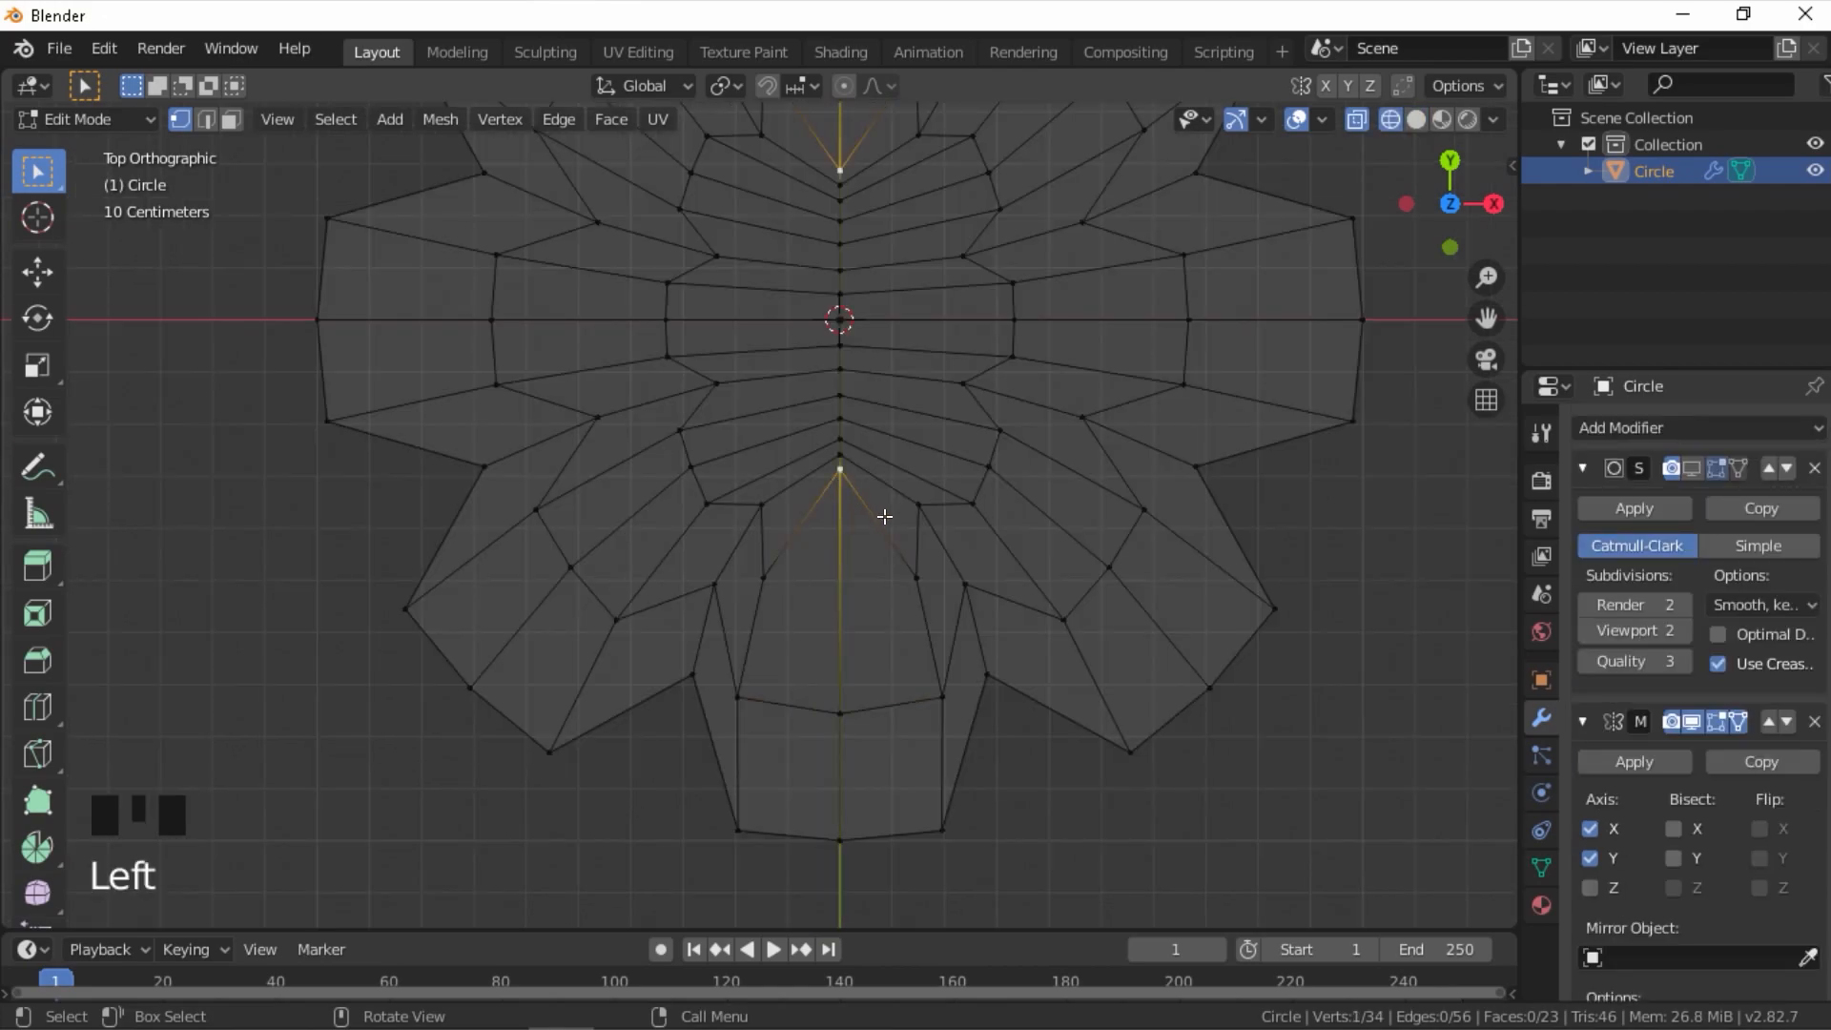
pyautogui.press('g')
pyautogui.press('g')
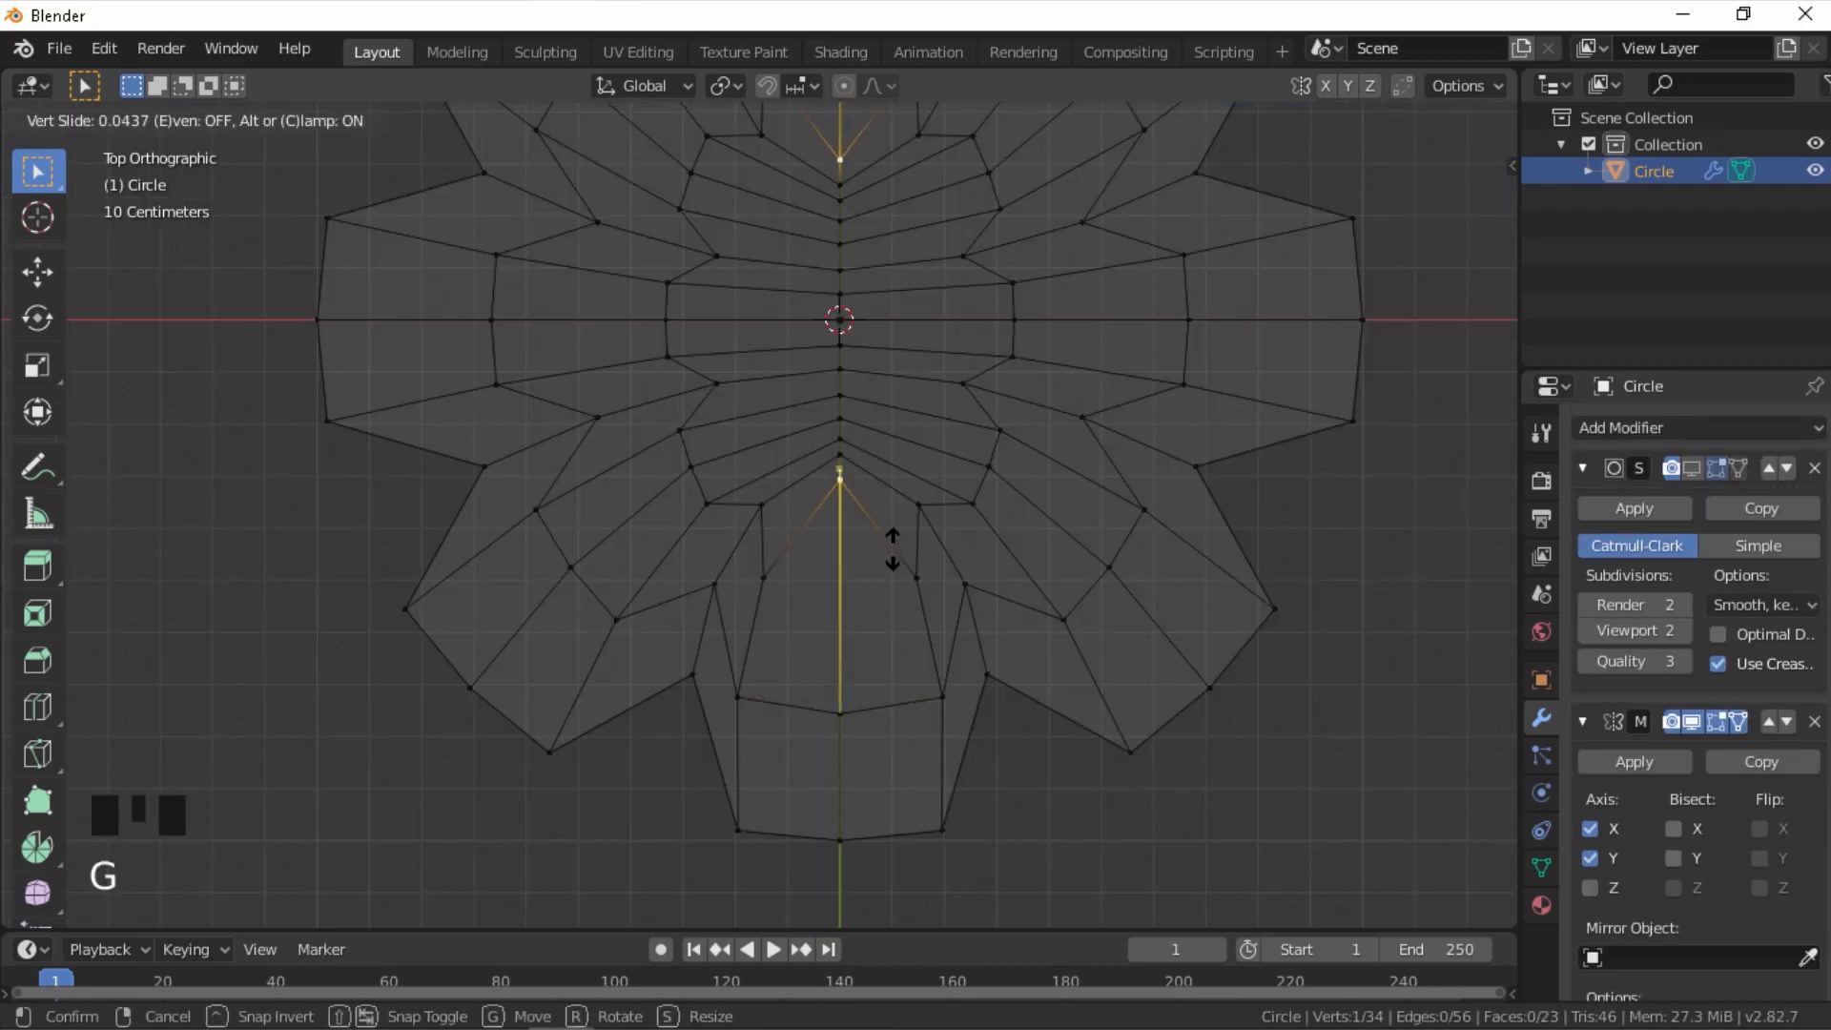
pyautogui.click(890, 654)
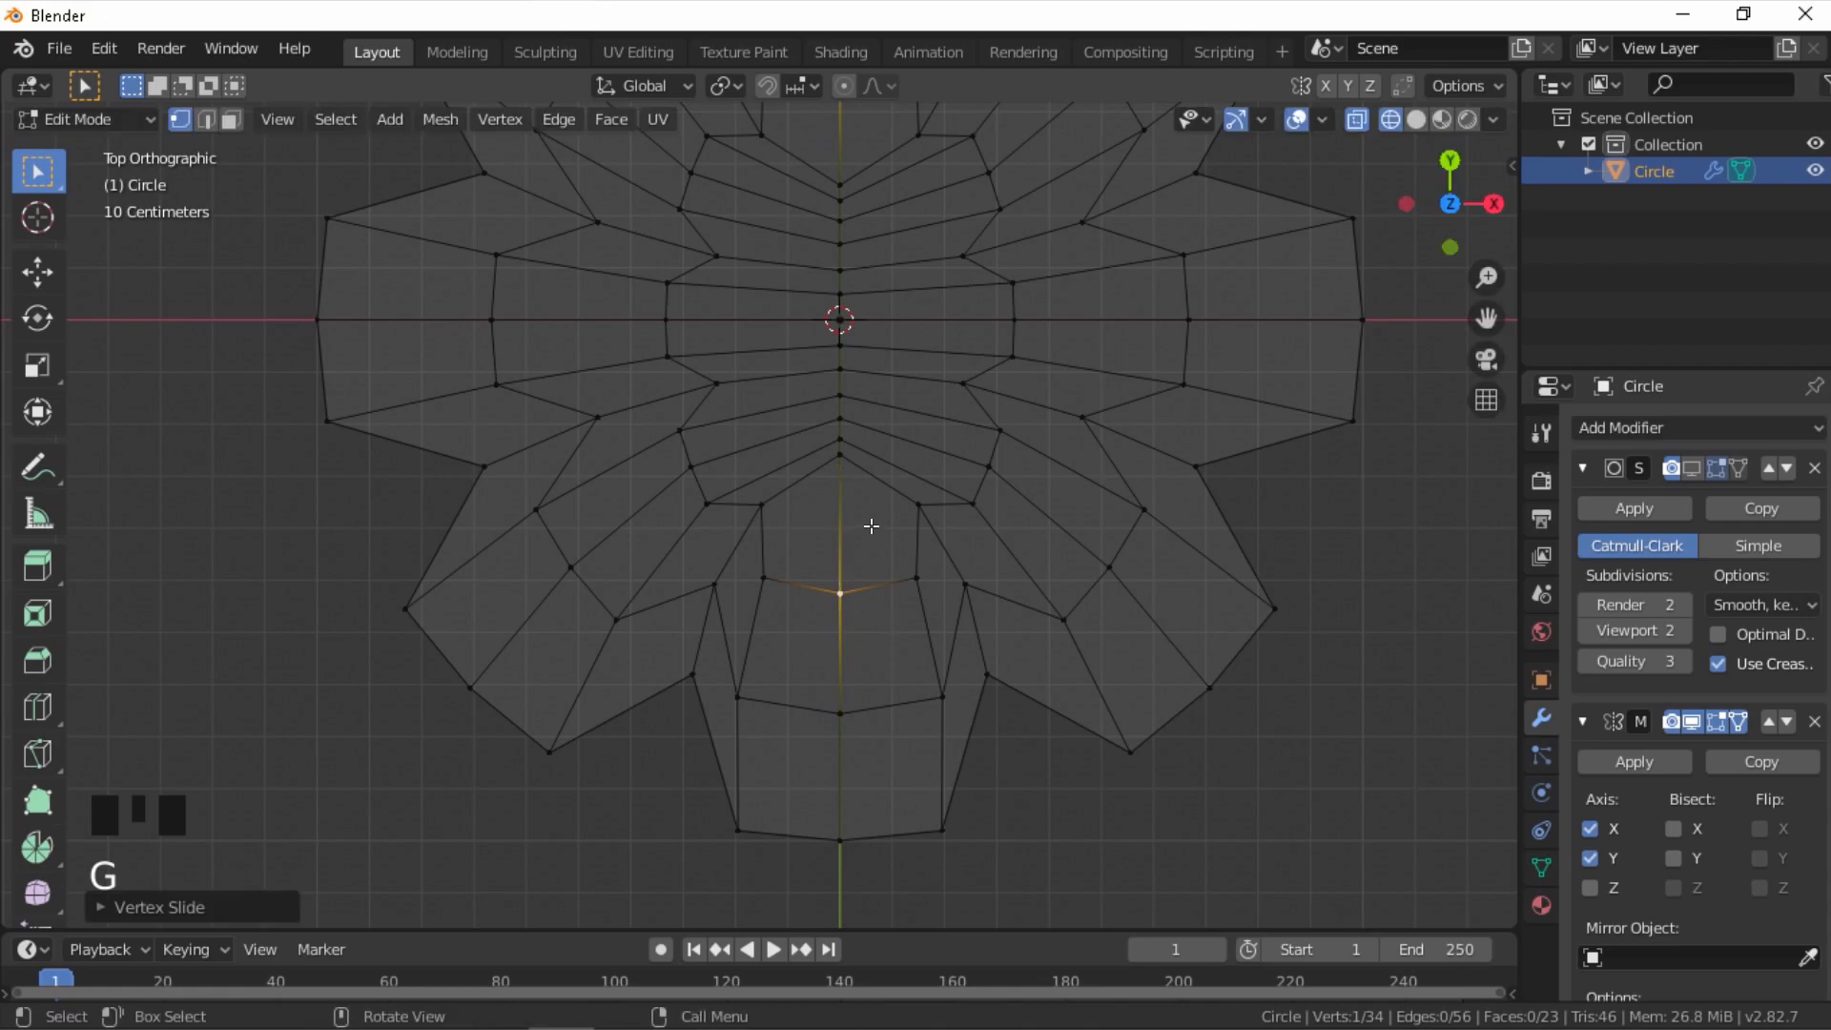
pyautogui.click(839, 454)
pyautogui.press('g')
pyautogui.press('g')
pyautogui.click(883, 515)
pyautogui.press('a')
pyautogui.press('a')
pyautogui.press('a')
pyautogui.hotkey('ctrl', 'z')
pyautogui.press('a')
pyautogui.press('a')
# - Move the lower-left tooth's middle-ring vertex slightly inward and clear the selection
pyautogui.scroll(-1, 828, 580)
pyautogui.click(642, 602)
pyautogui.press('g')
pyautogui.click(646, 596)
pyautogui.press('a')
pyautogui.press('a')
pyautogui.scroll(-1, 706, 611)
# - Slide the bottom tooth's middle side vertex along its edge to even out the mirrored topology
pyautogui.click(743, 642)
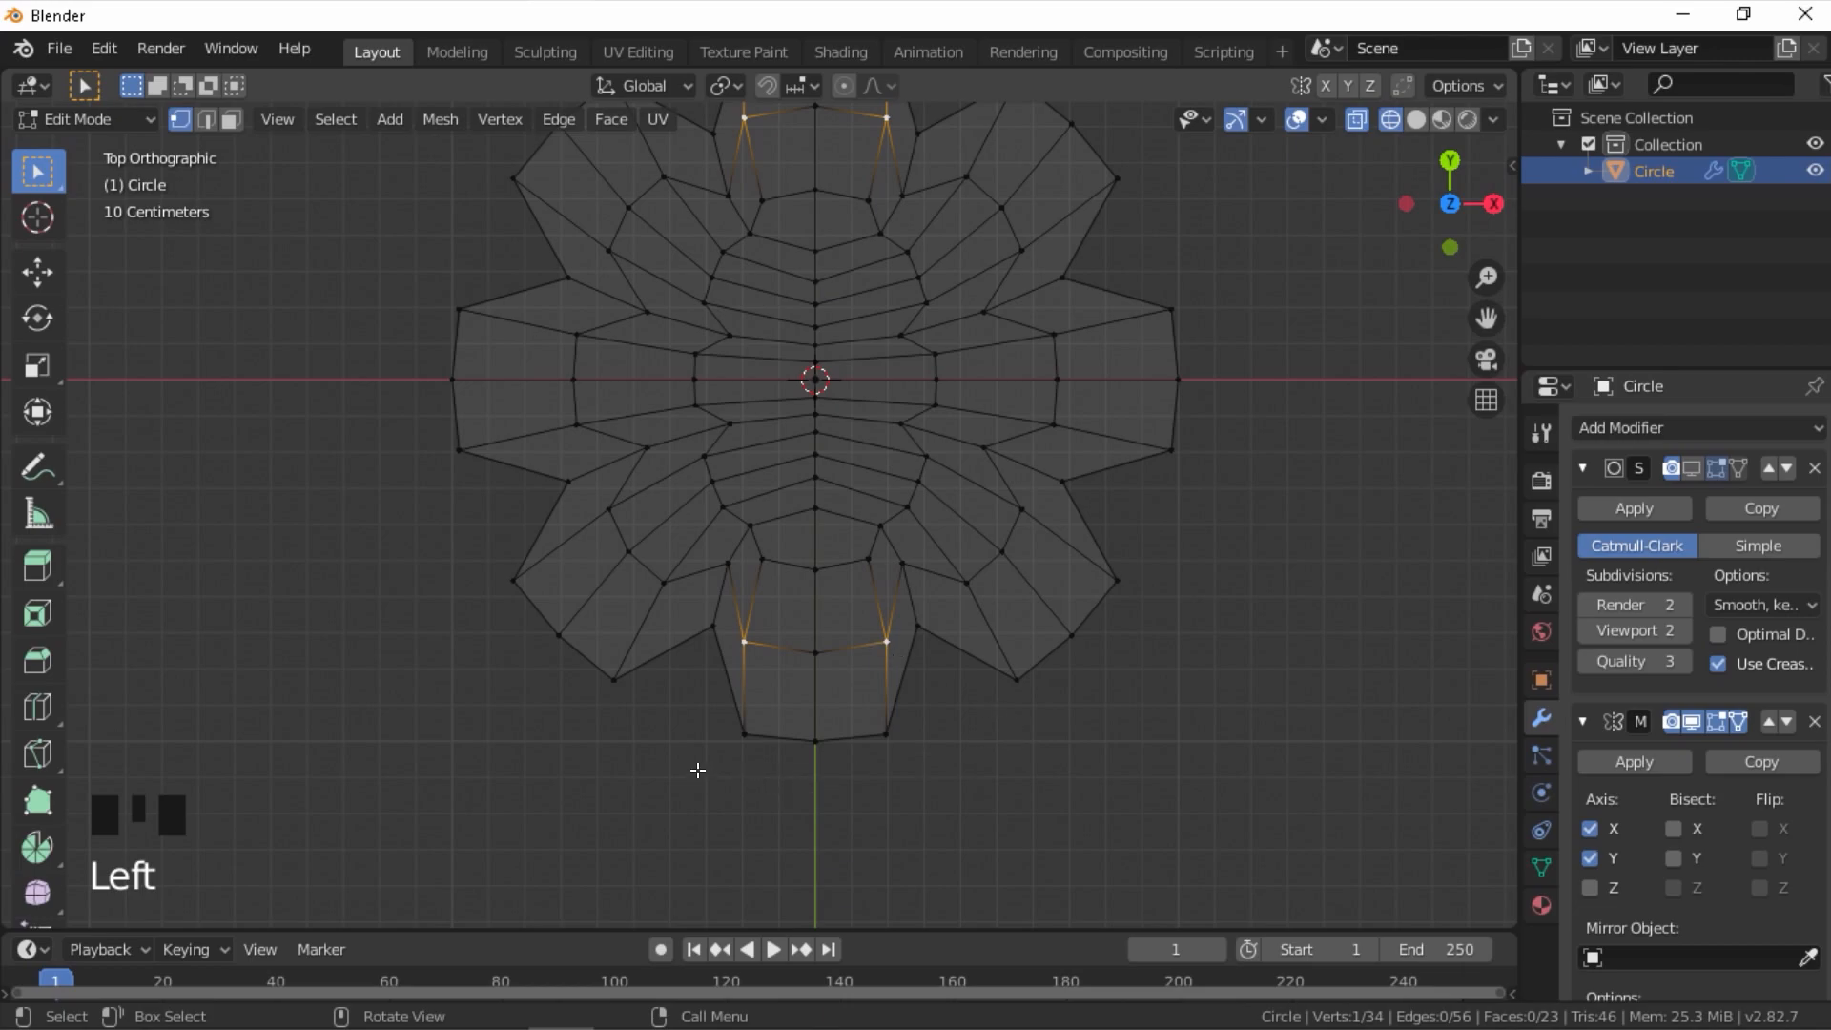
pyautogui.press('g')
pyautogui.press('g')
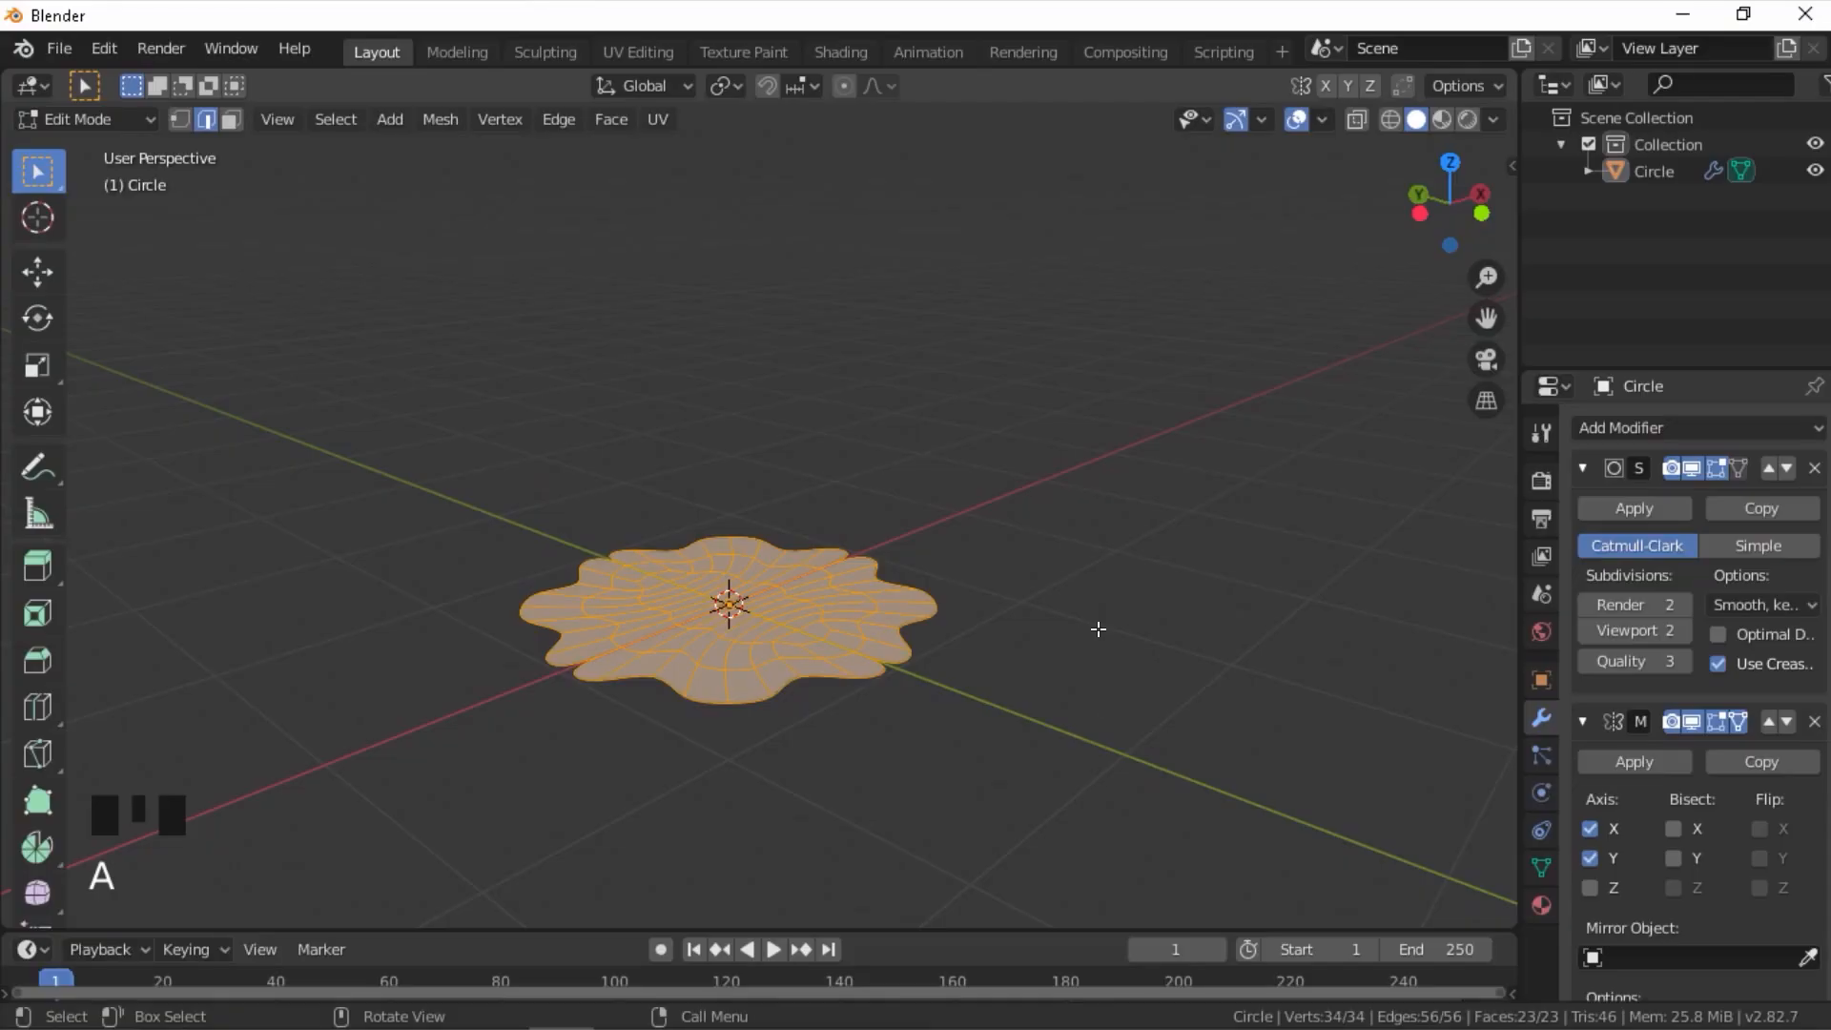
# - Extrude the entire scalloped mesh upward into a tall solid, and apply the Mirror modifier in Object Mode
pyautogui.press('e')
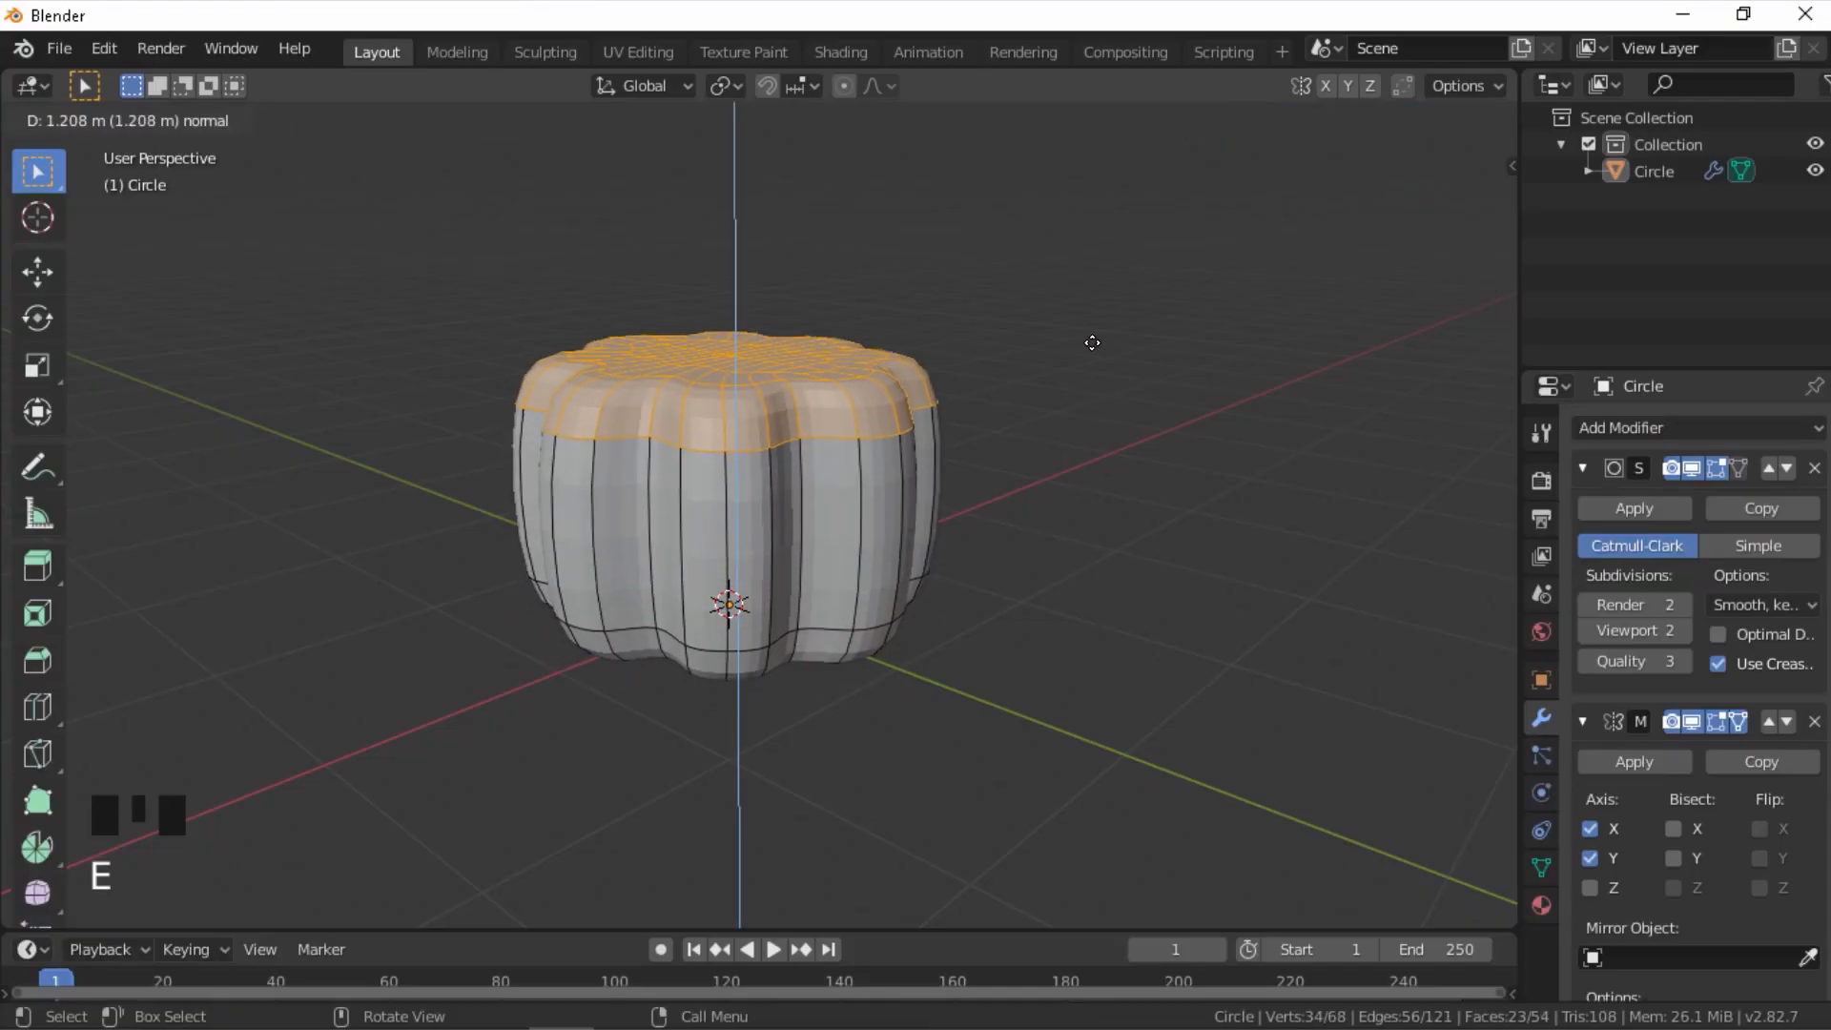
pyautogui.click(1088, 206)
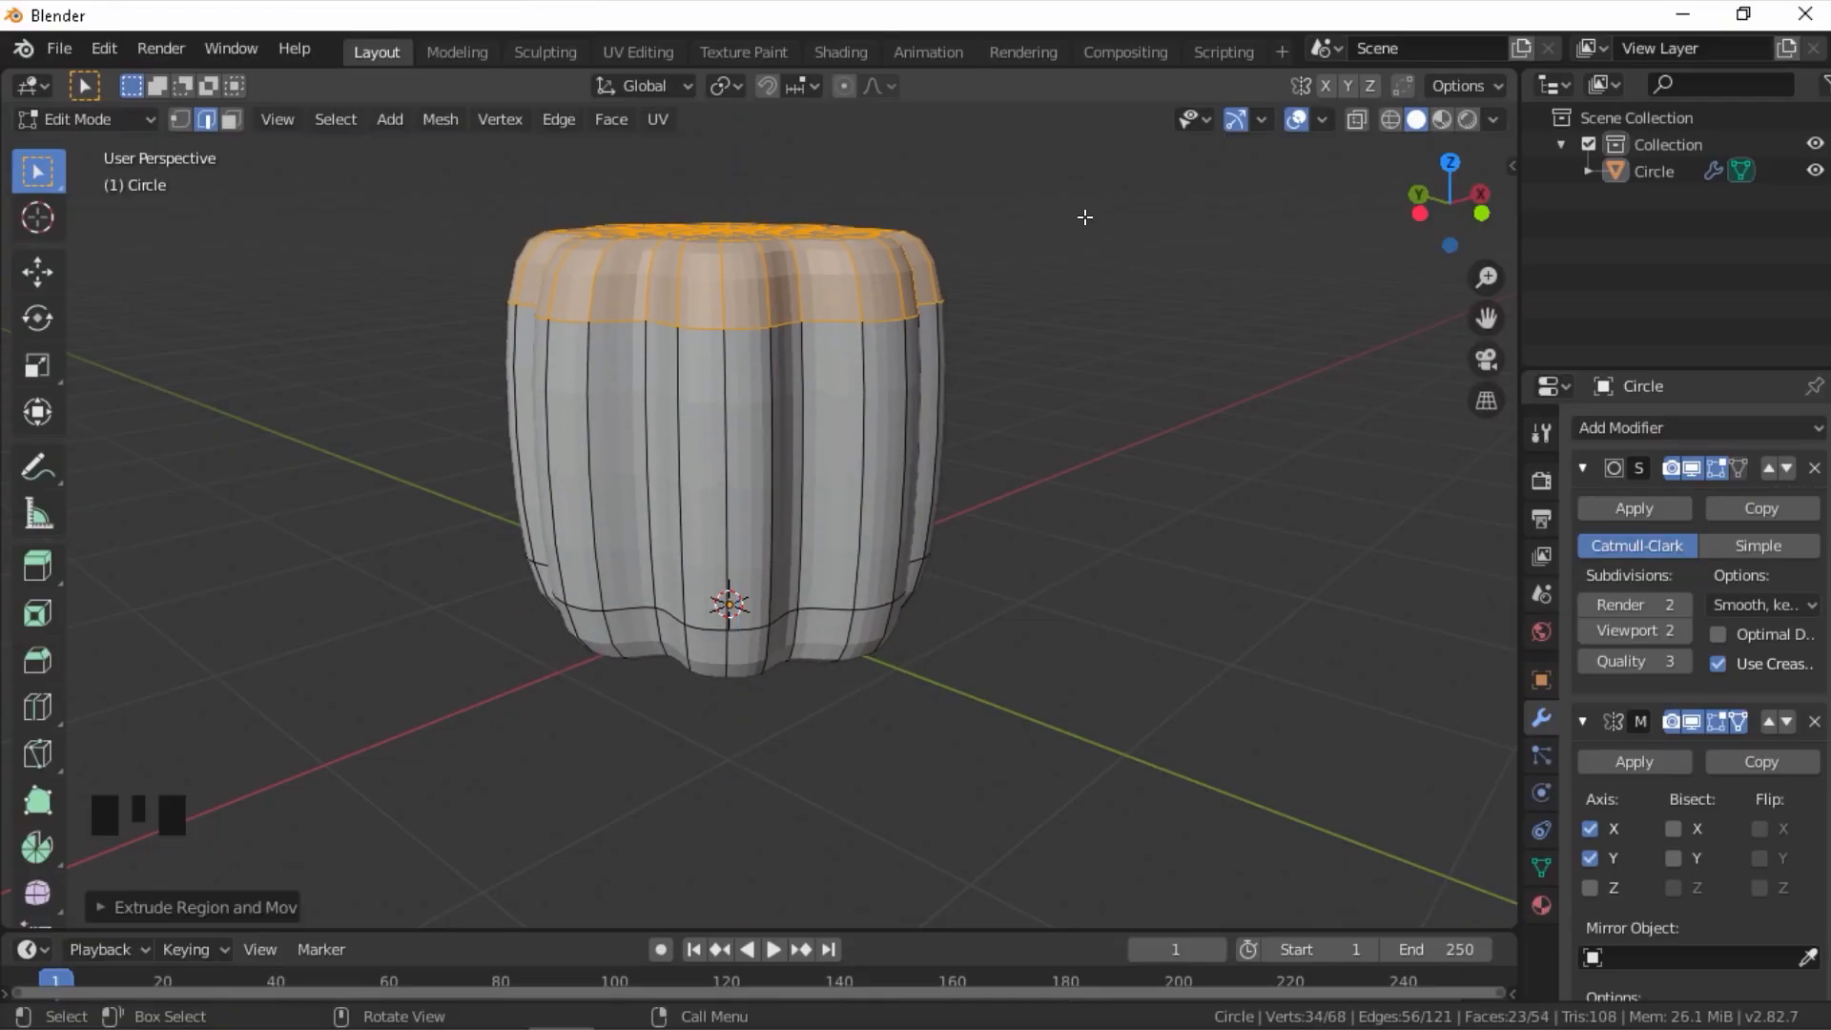
pyautogui.press('Tab')
pyautogui.moveTo(1087, 213); pyautogui.dragTo(705, 405, button='middle')
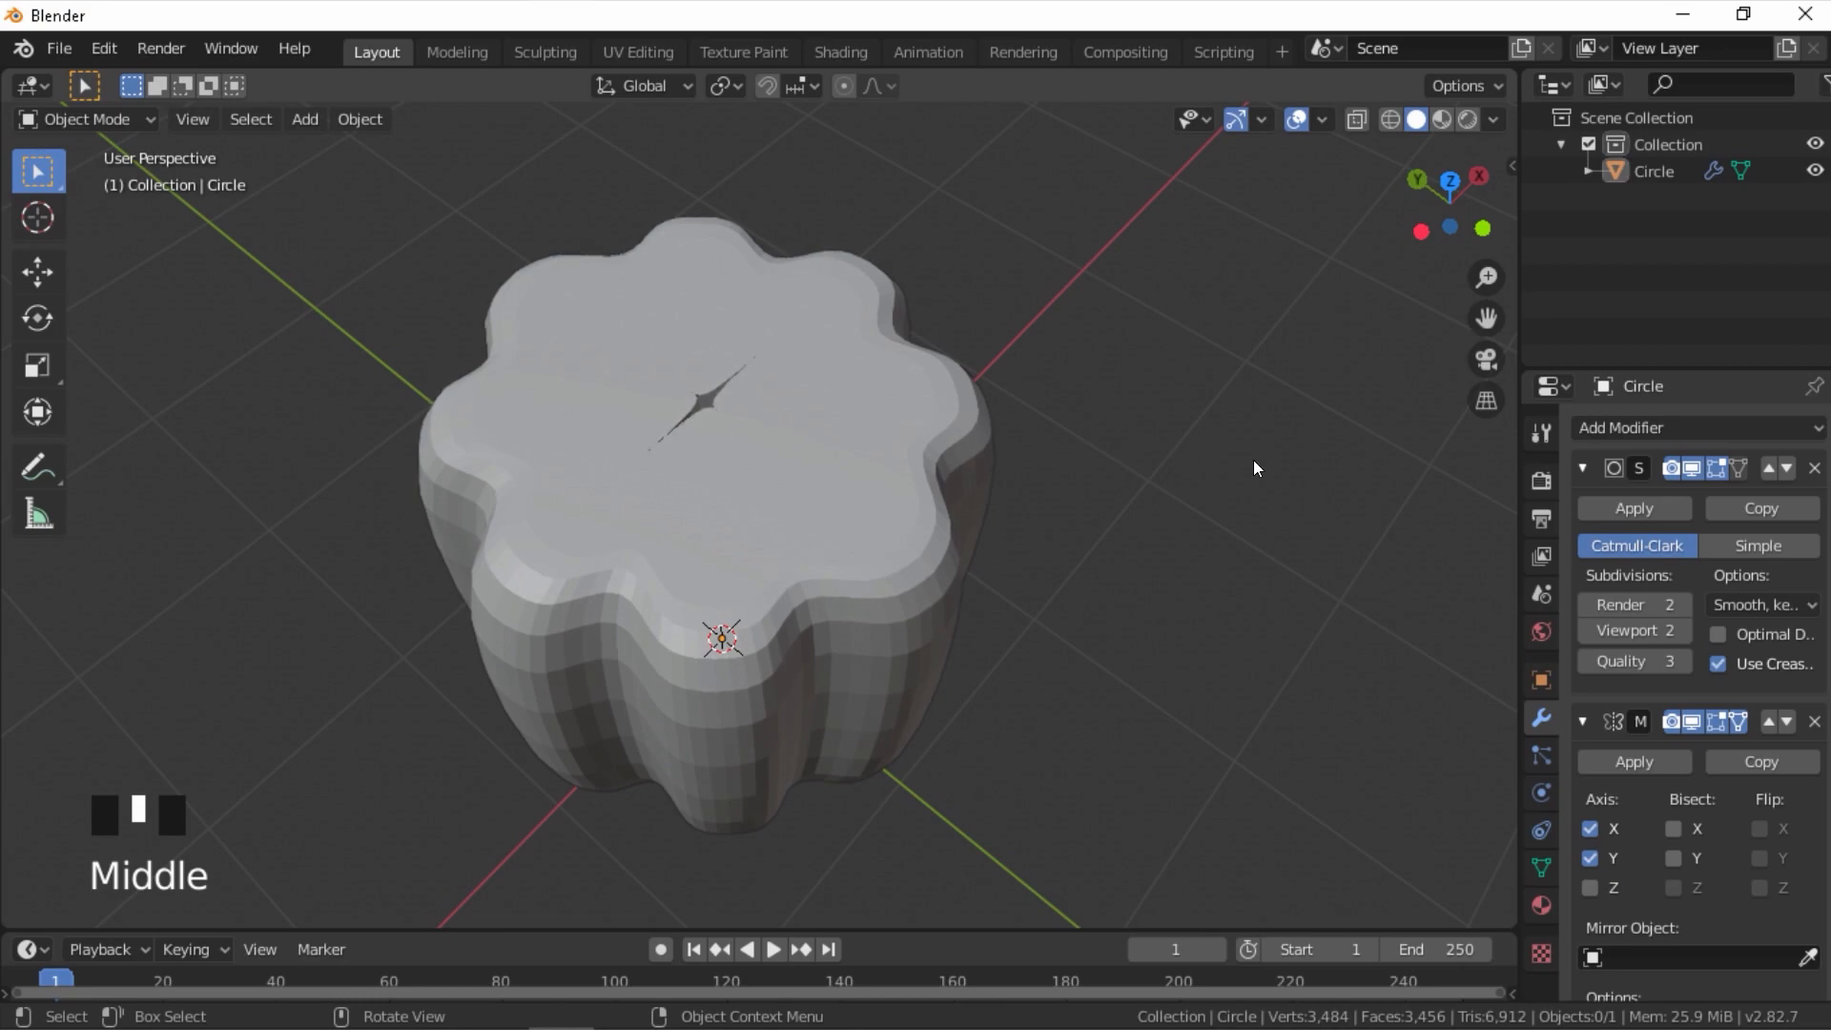
pyautogui.click(1616, 760)
pyautogui.scroll(-1, 1192, 752)
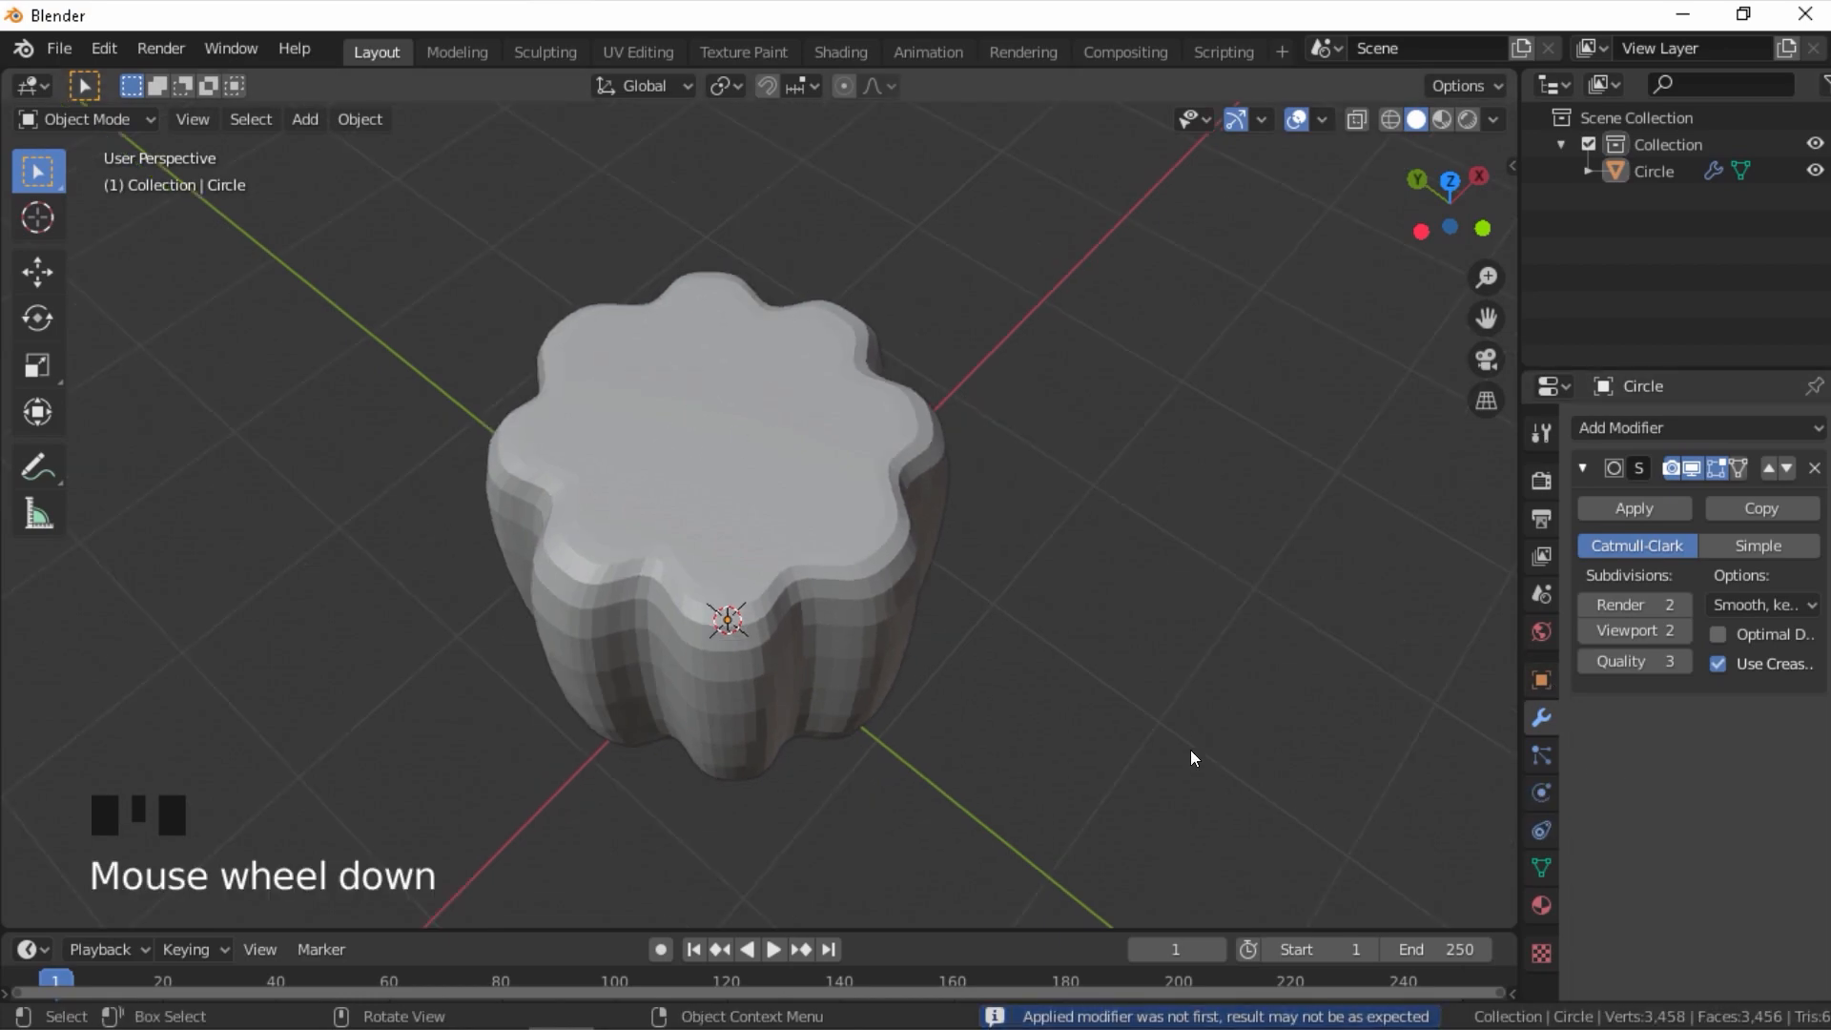
# - Scale the solid's top faces to about 0.57 and lower them along Z to form a tapered mold shape
pyautogui.moveTo(1190, 751); pyautogui.dragTo(1268, 666, button='middle')
pyautogui.press('Tab')
pyautogui.press('s')
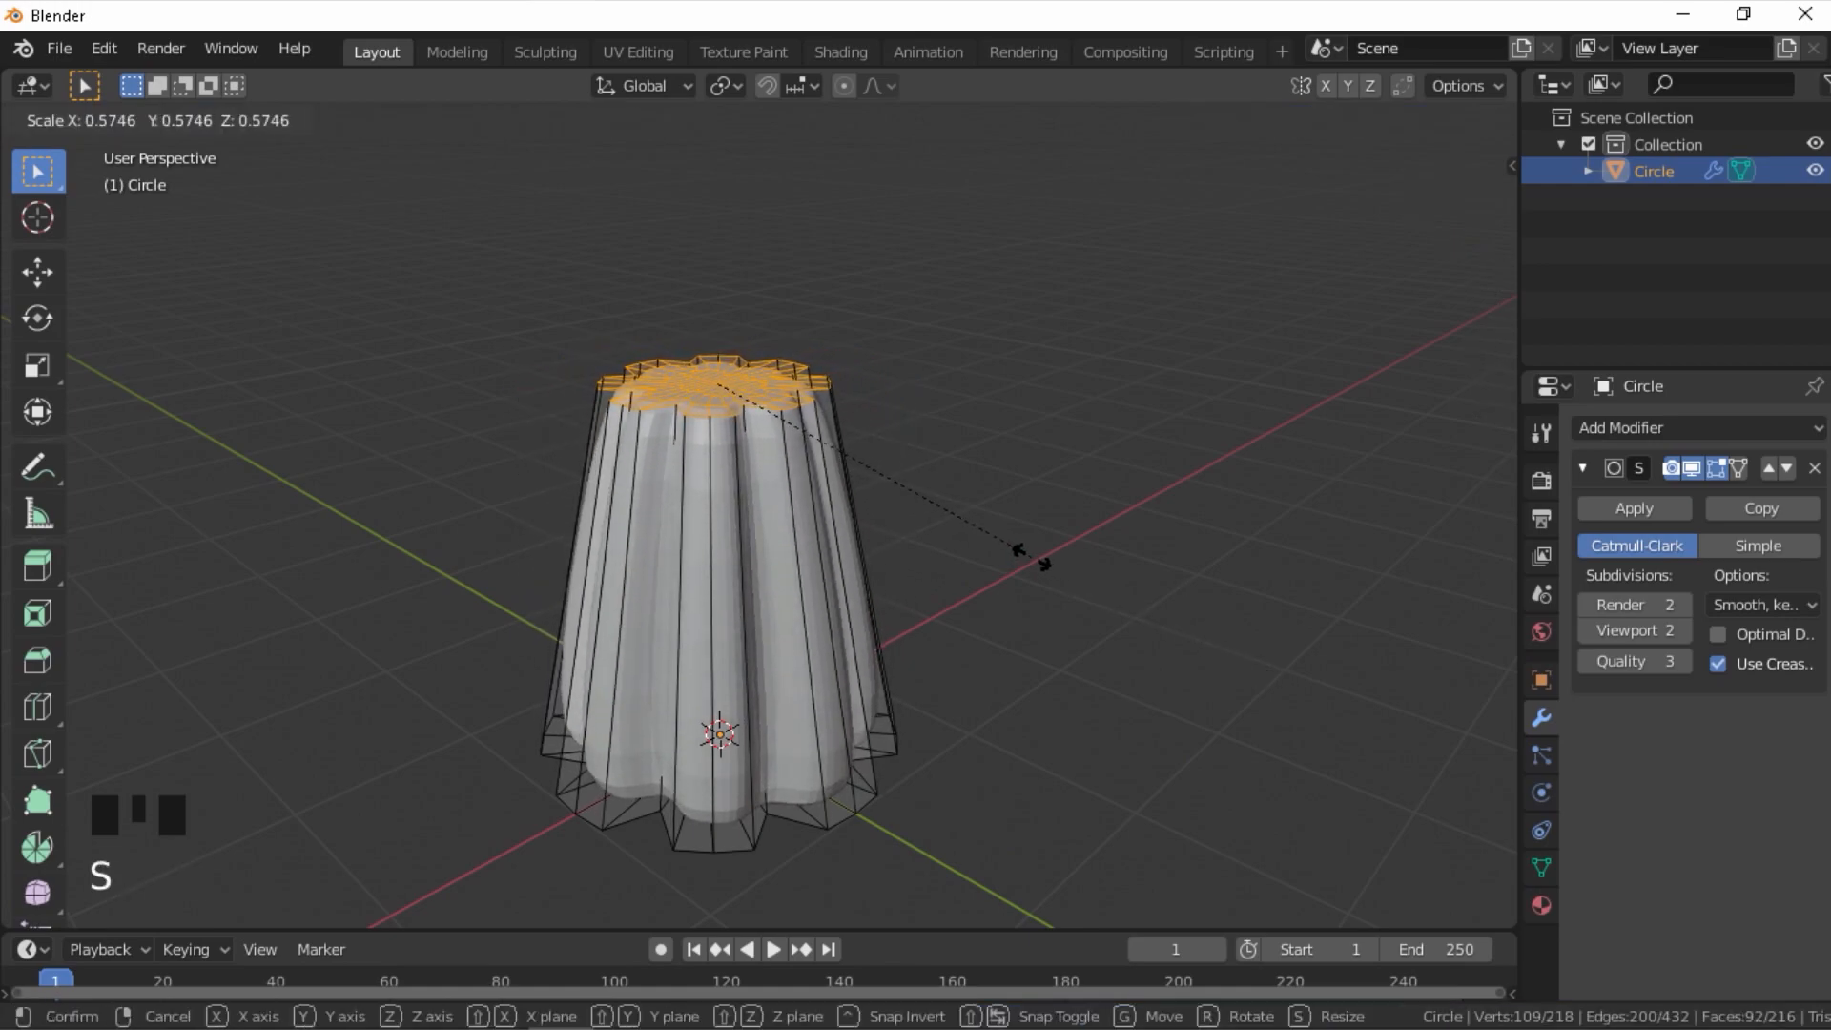
pyautogui.click(1032, 553)
pyautogui.press('g')
pyautogui.press('z')
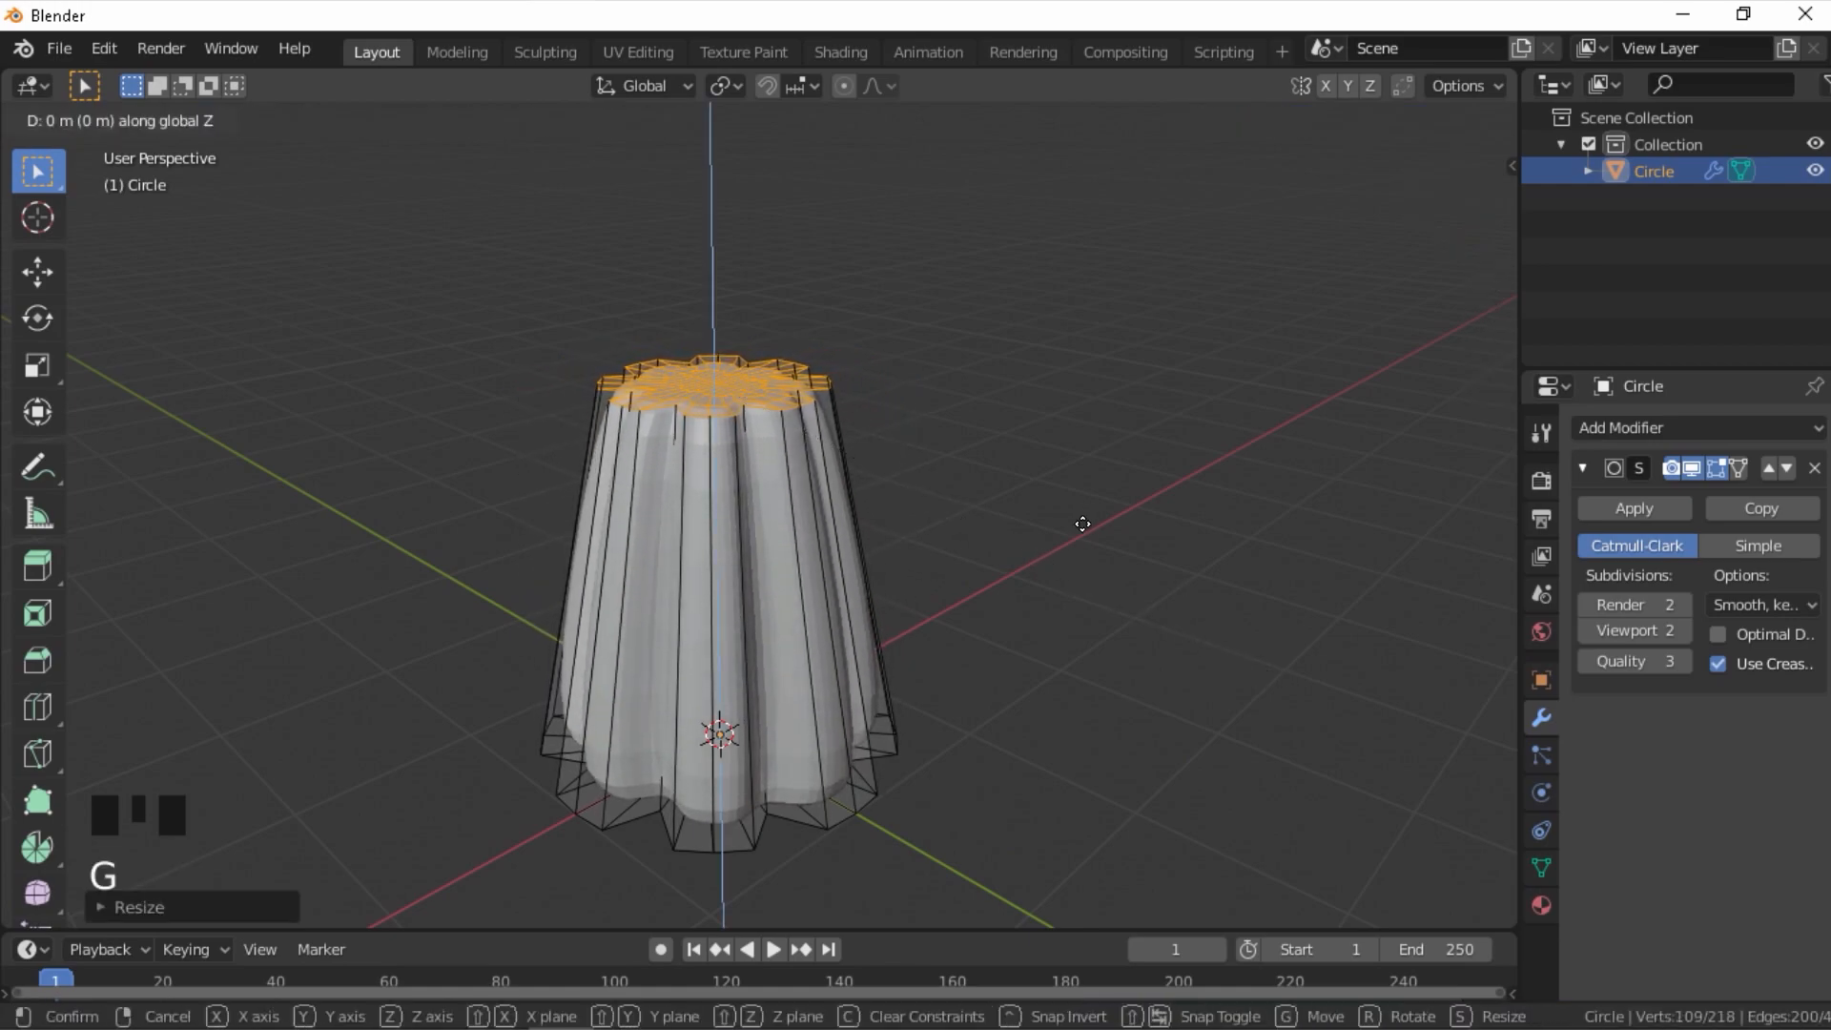
pyautogui.click(1086, 626)
pyautogui.scroll(-1, 986, 589)
# - Add a horizontal loop cut around the tapered sides and bevel it with 3 segments, about 0.5 m wide
pyautogui.moveTo(985, 588); pyautogui.dragTo(1039, 558, button='middle')
pyautogui.scroll(2, 1030, 558)
pyautogui.hotkey('ctrl', 'r')
pyautogui.doubleClick(866, 524)
pyautogui.hotkey('ctrl', 'b')
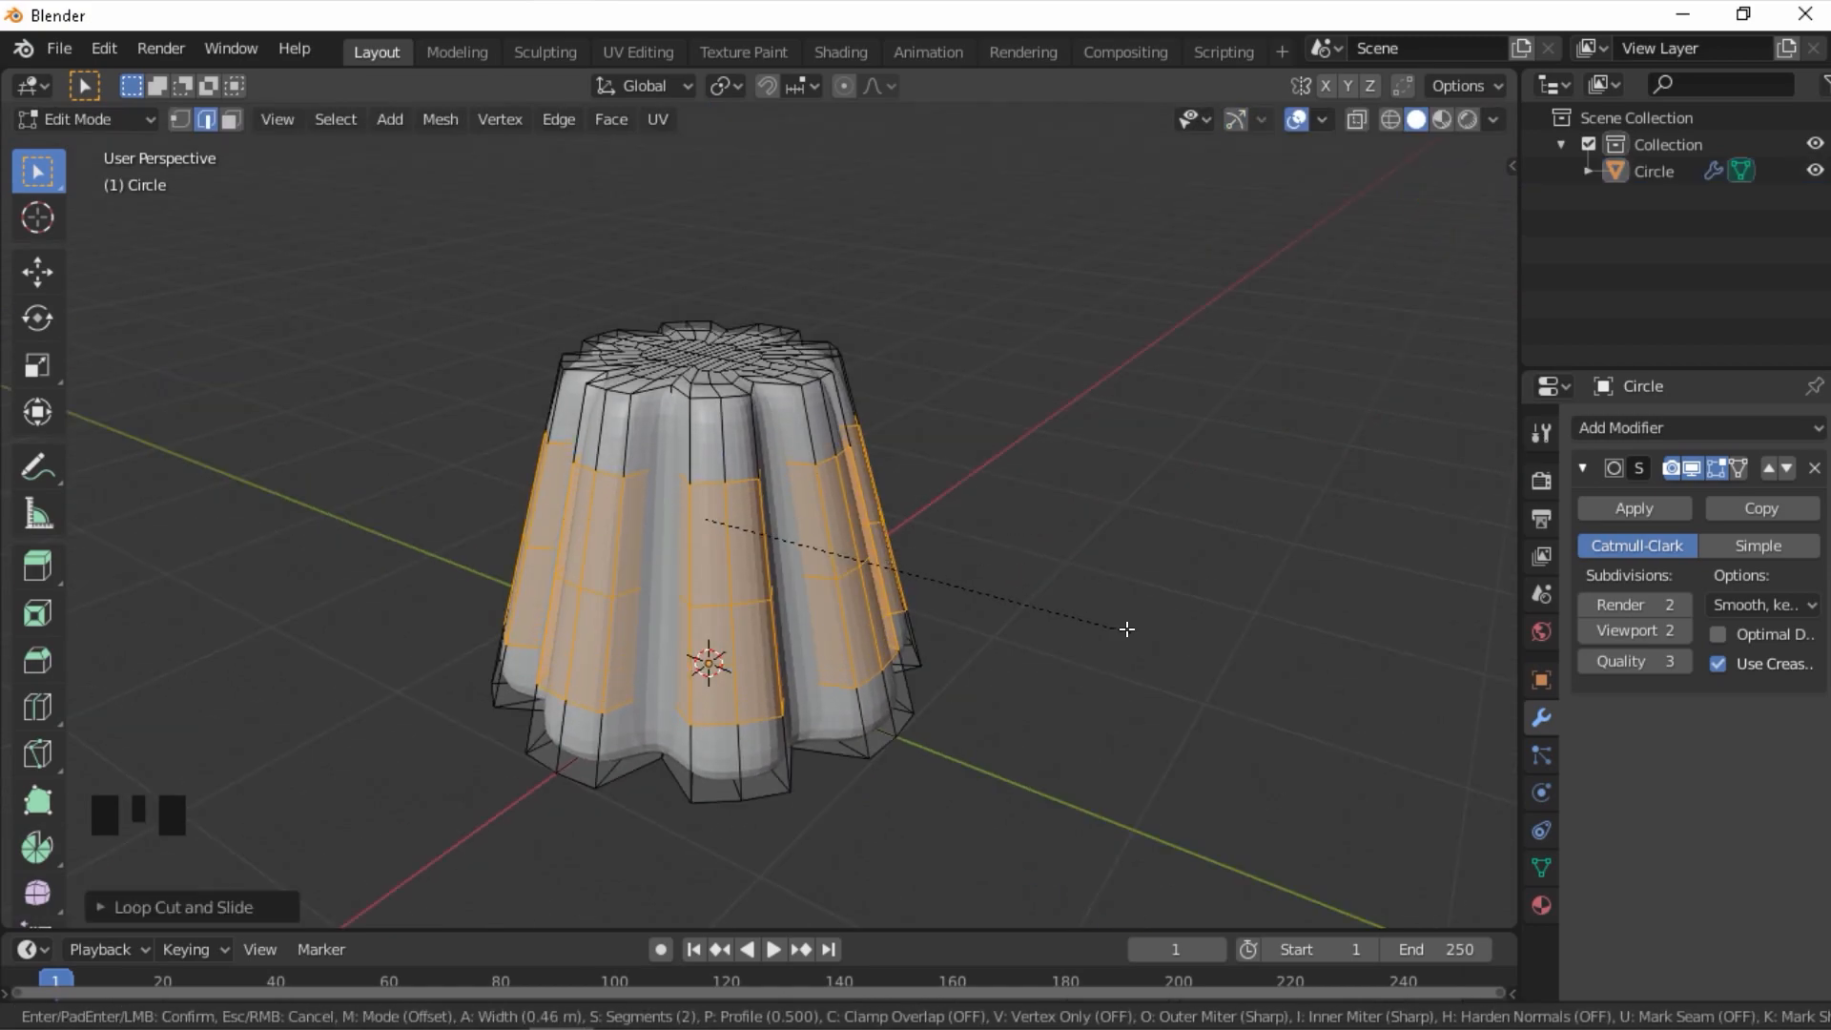
pyautogui.scroll(1, 1134, 633)
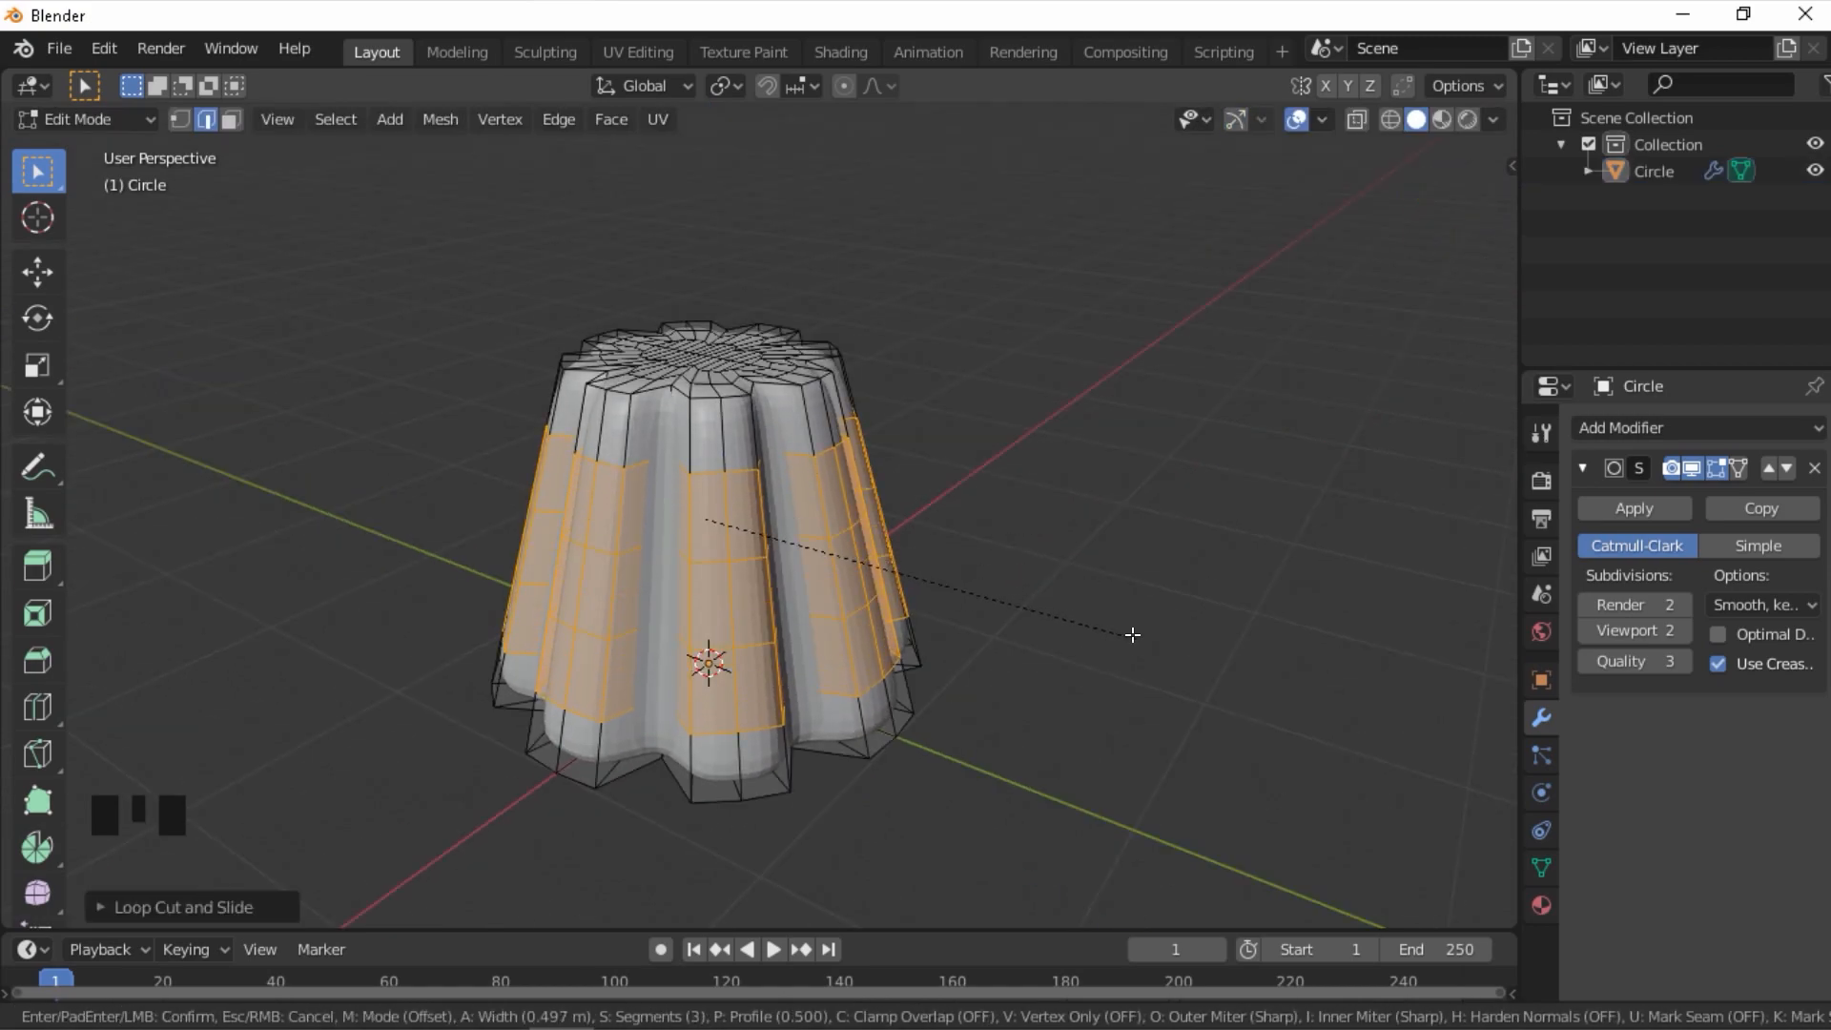
pyautogui.click(1132, 634)
pyautogui.scroll(-1, 1097, 631)
pyautogui.moveTo(1014, 629); pyautogui.dragTo(897, 756, button='middle')
# - Return to Object Mode and shade the tapered gelatin mesh smooth
pyautogui.press('Tab')
pyautogui.press('a')
pyautogui.press('a')
pyautogui.press('a')
pyautogui.click(818, 632)
pyautogui.moveTo(818, 632); pyautogui.dragTo(871, 510, button='middle')
pyautogui.rightClick(776, 489)
pyautogui.click(777, 492)
pyautogui.press('a')
pyautogui.press('a')
pyautogui.press('a')
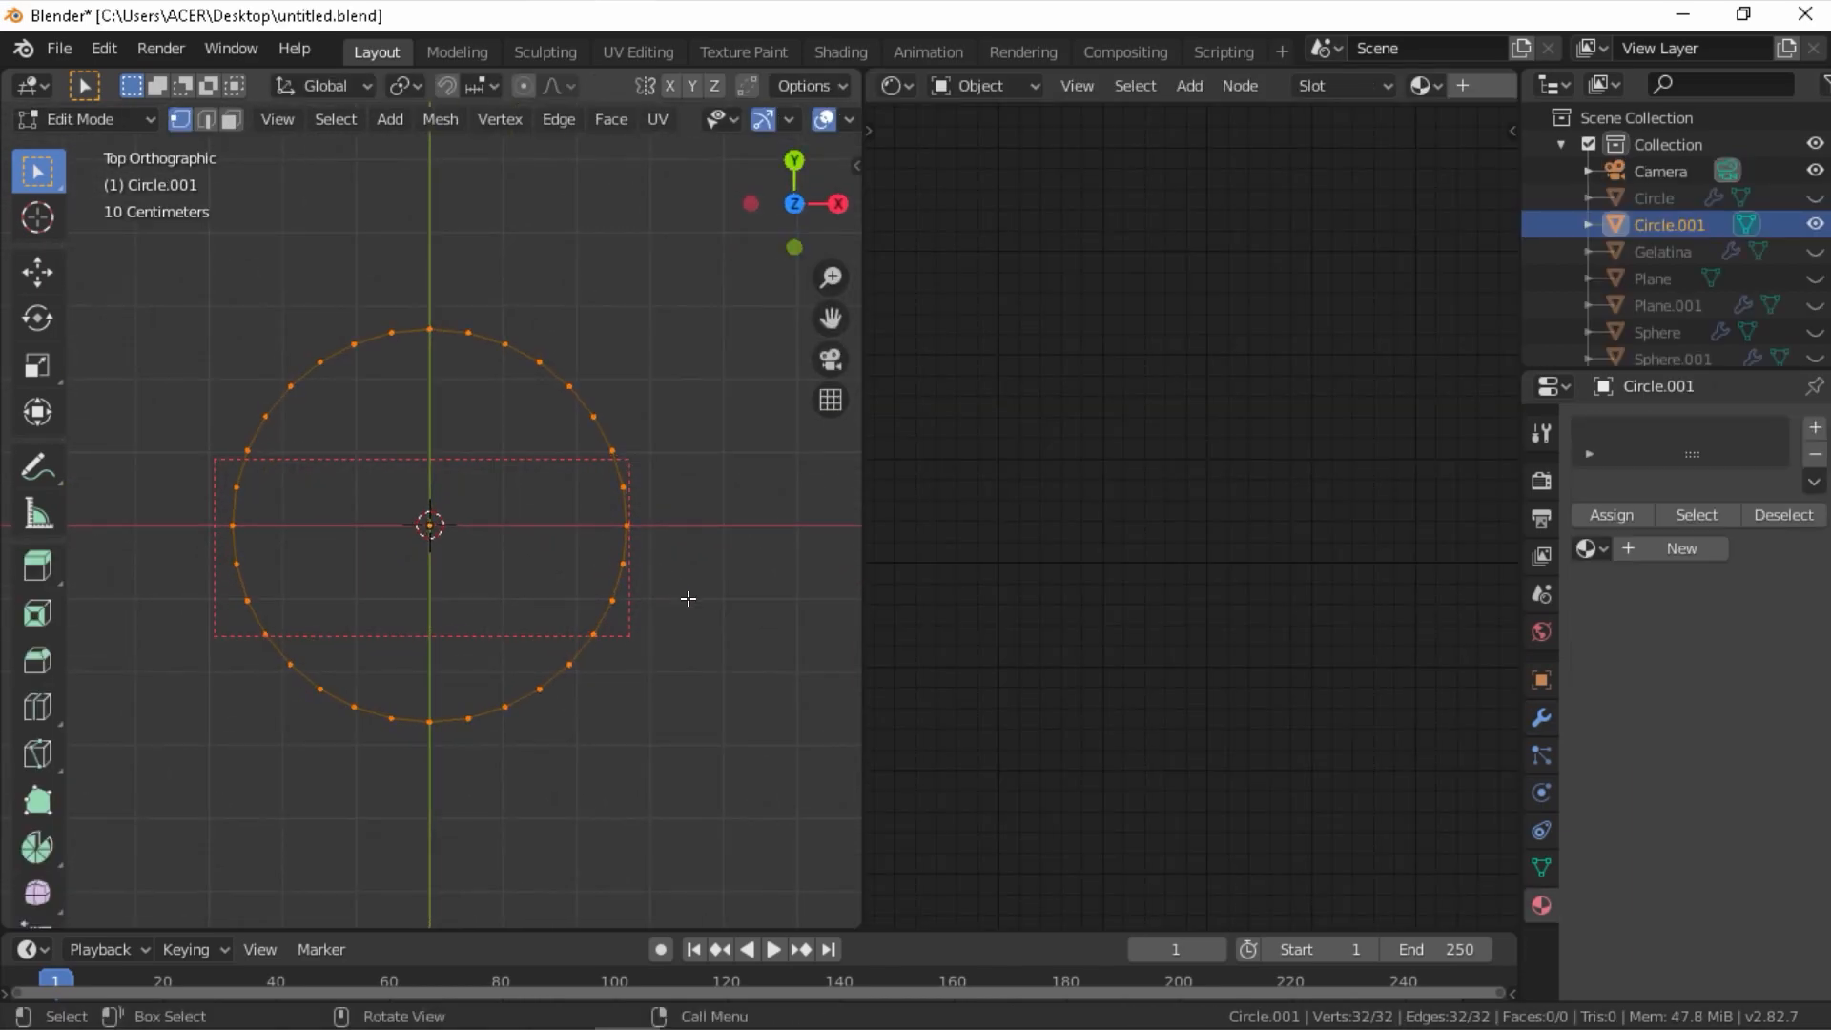
# - Fill the new circle with a face and inset it to form the plate's rim
pyautogui.press('f')
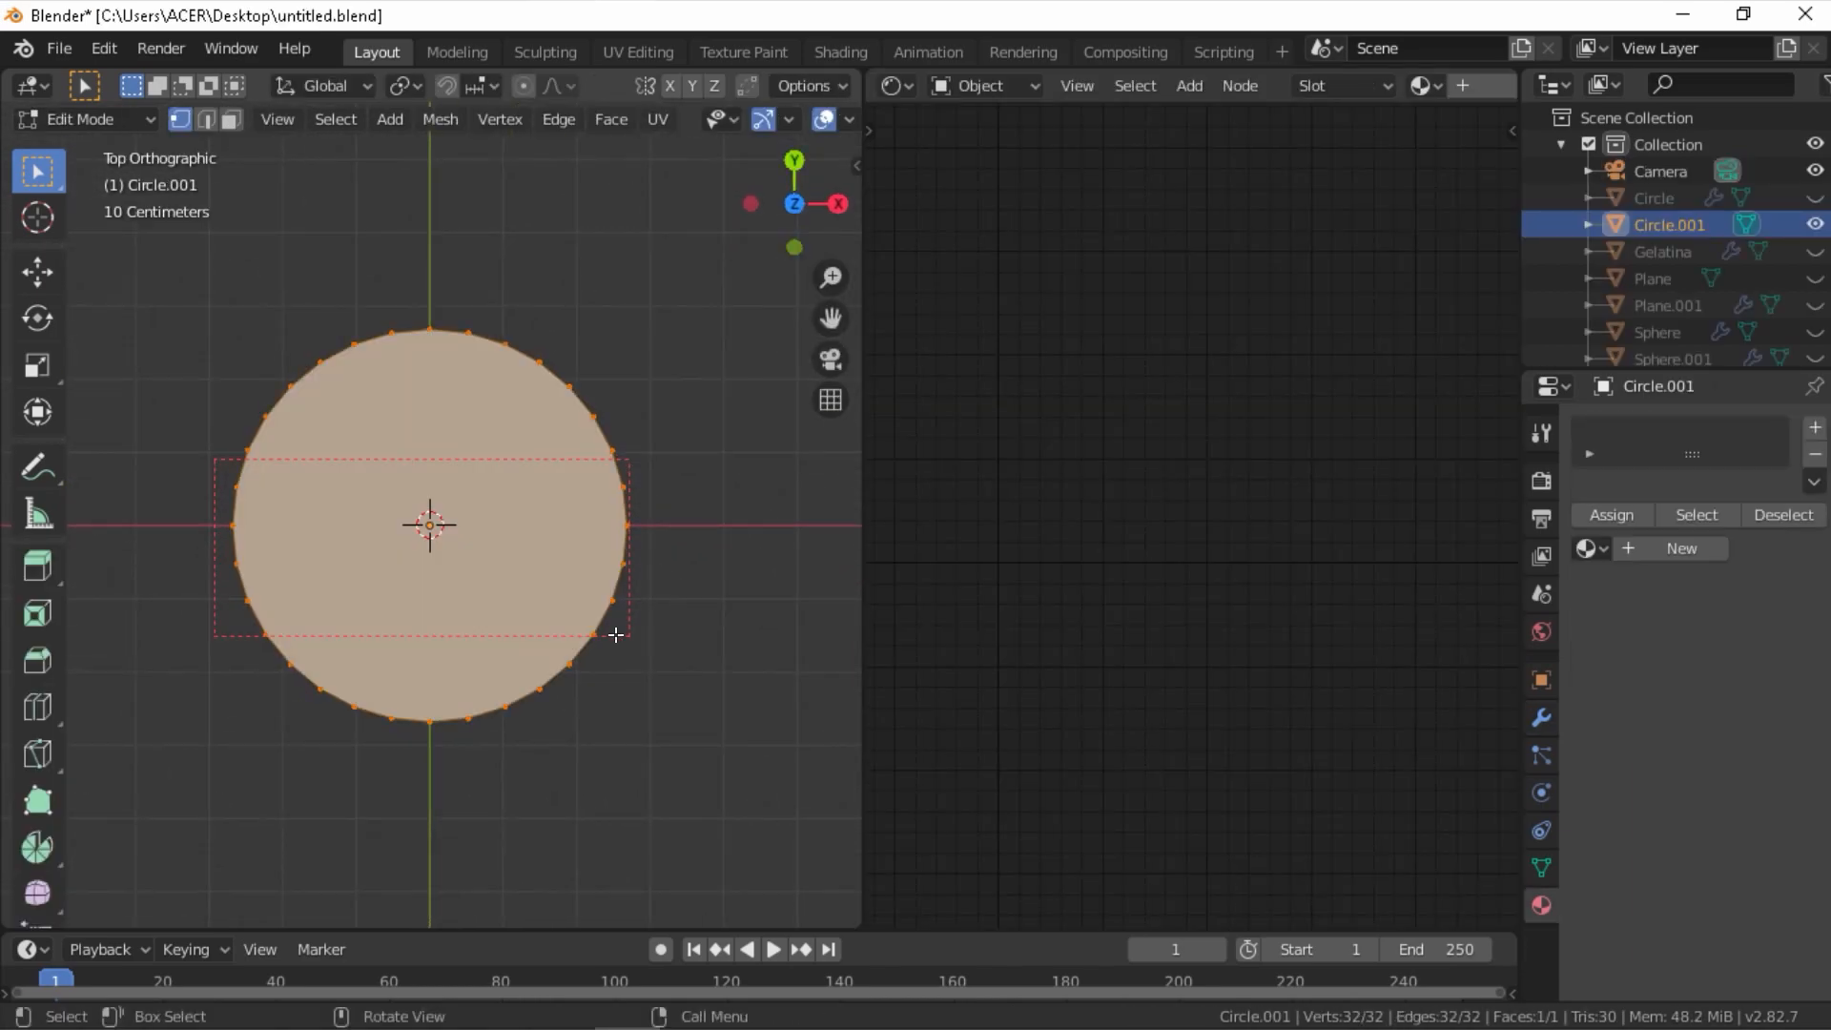
pyautogui.press('3')
pyautogui.press('i')
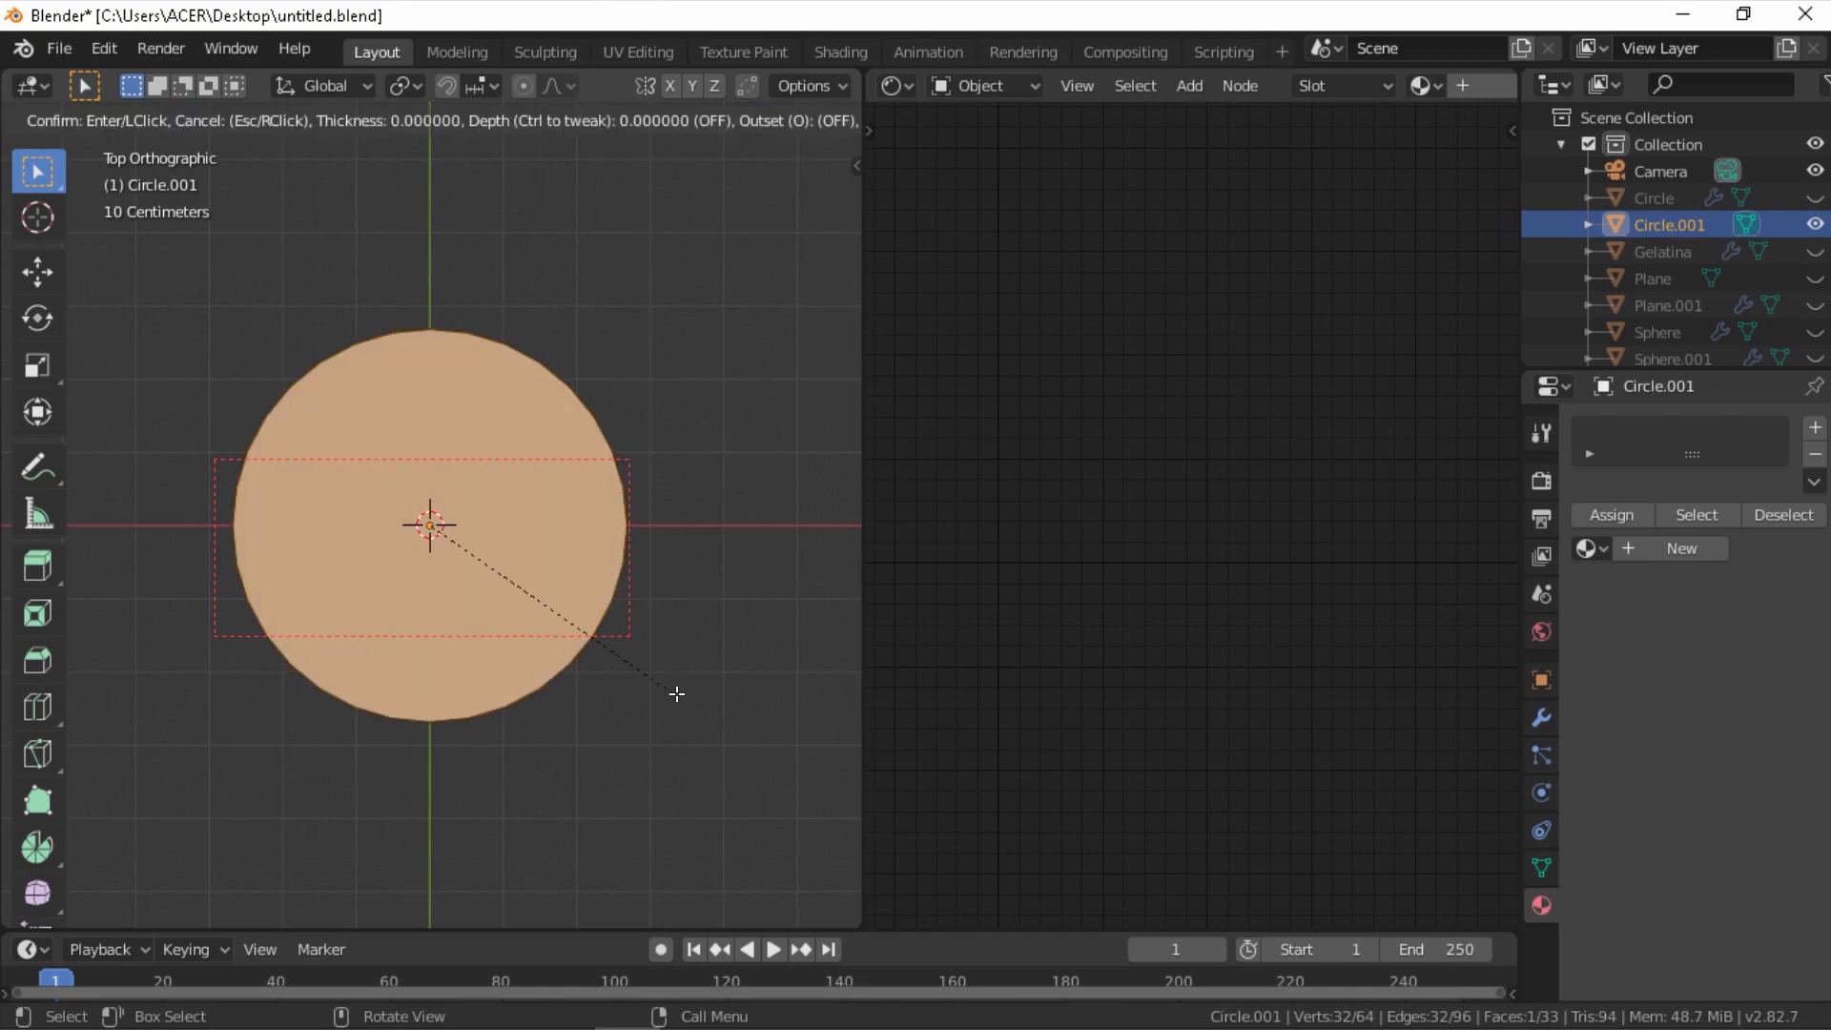
pyautogui.click(638, 675)
# - Raise the plate's outer edge loop slightly along Z
pyautogui.moveTo(638, 675); pyautogui.dragTo(633, 736, button='middle')
pyautogui.press('g')
pyautogui.press('z')
pyautogui.click(637, 720)
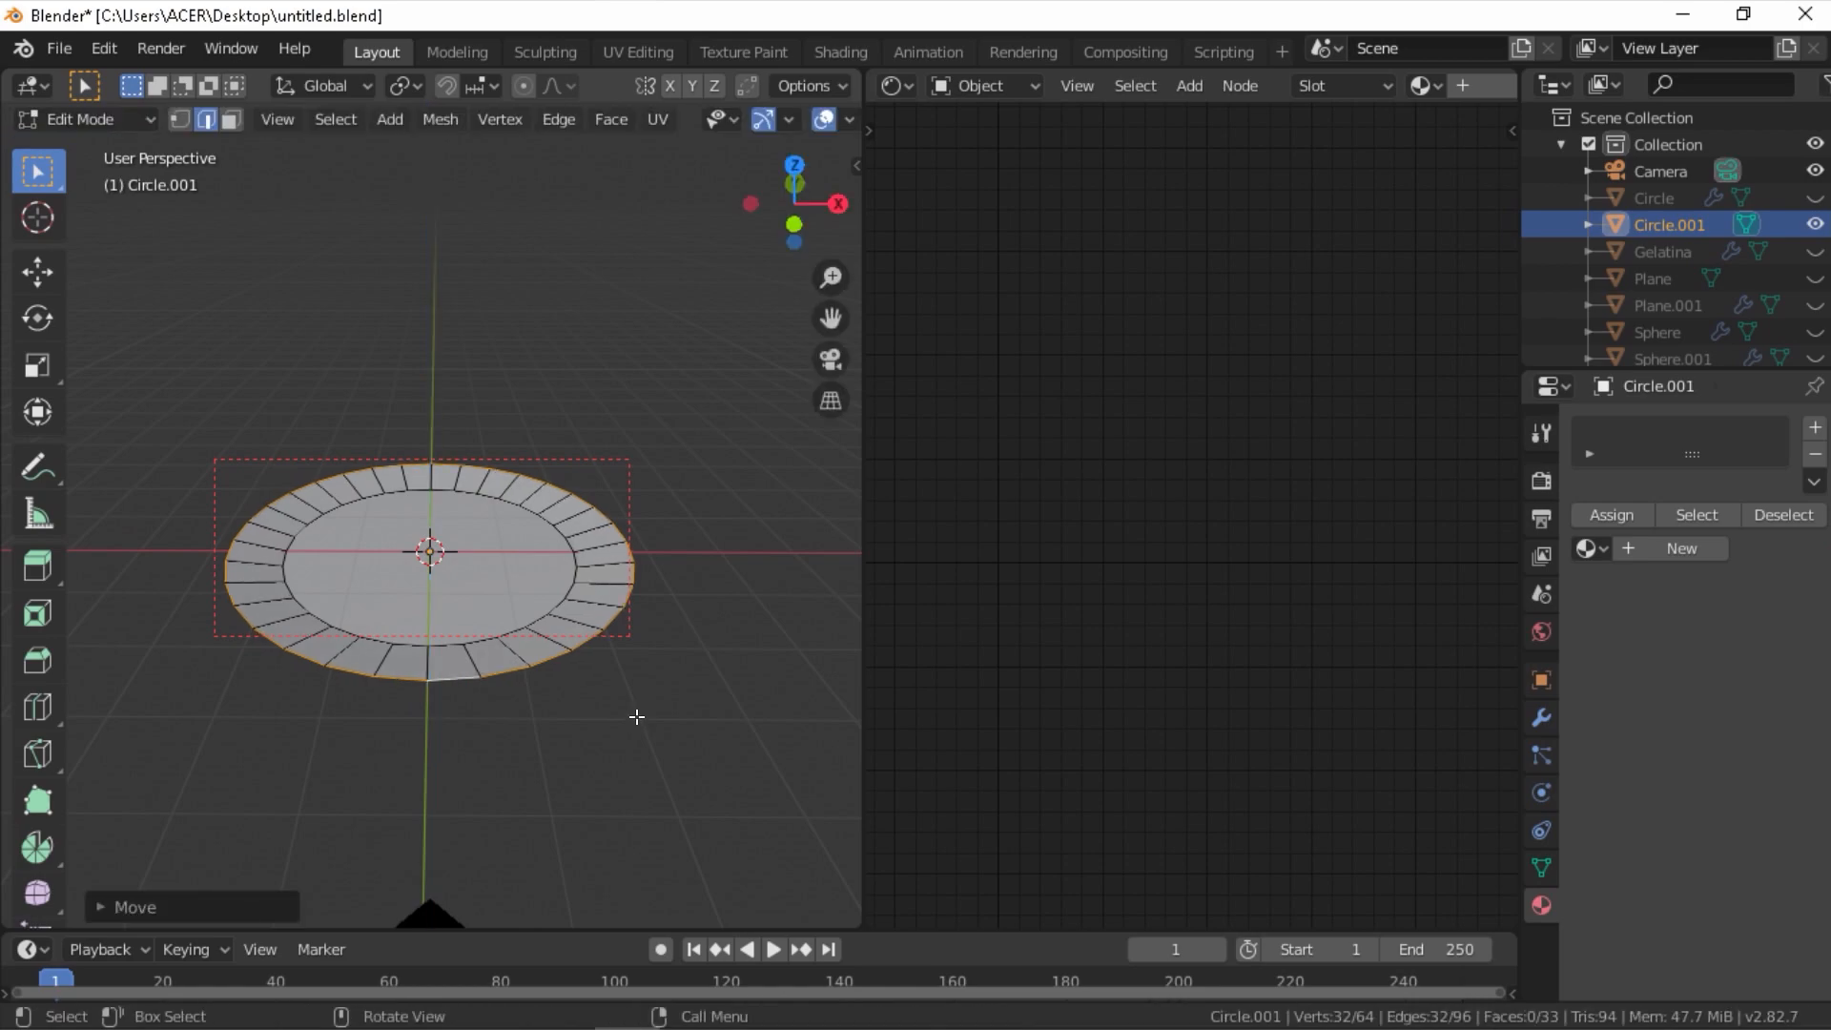
# - Inset the plate's center face repeatedly, making narrow rings beside the rim and wider concentric rings toward the middle
pyautogui.press('i')
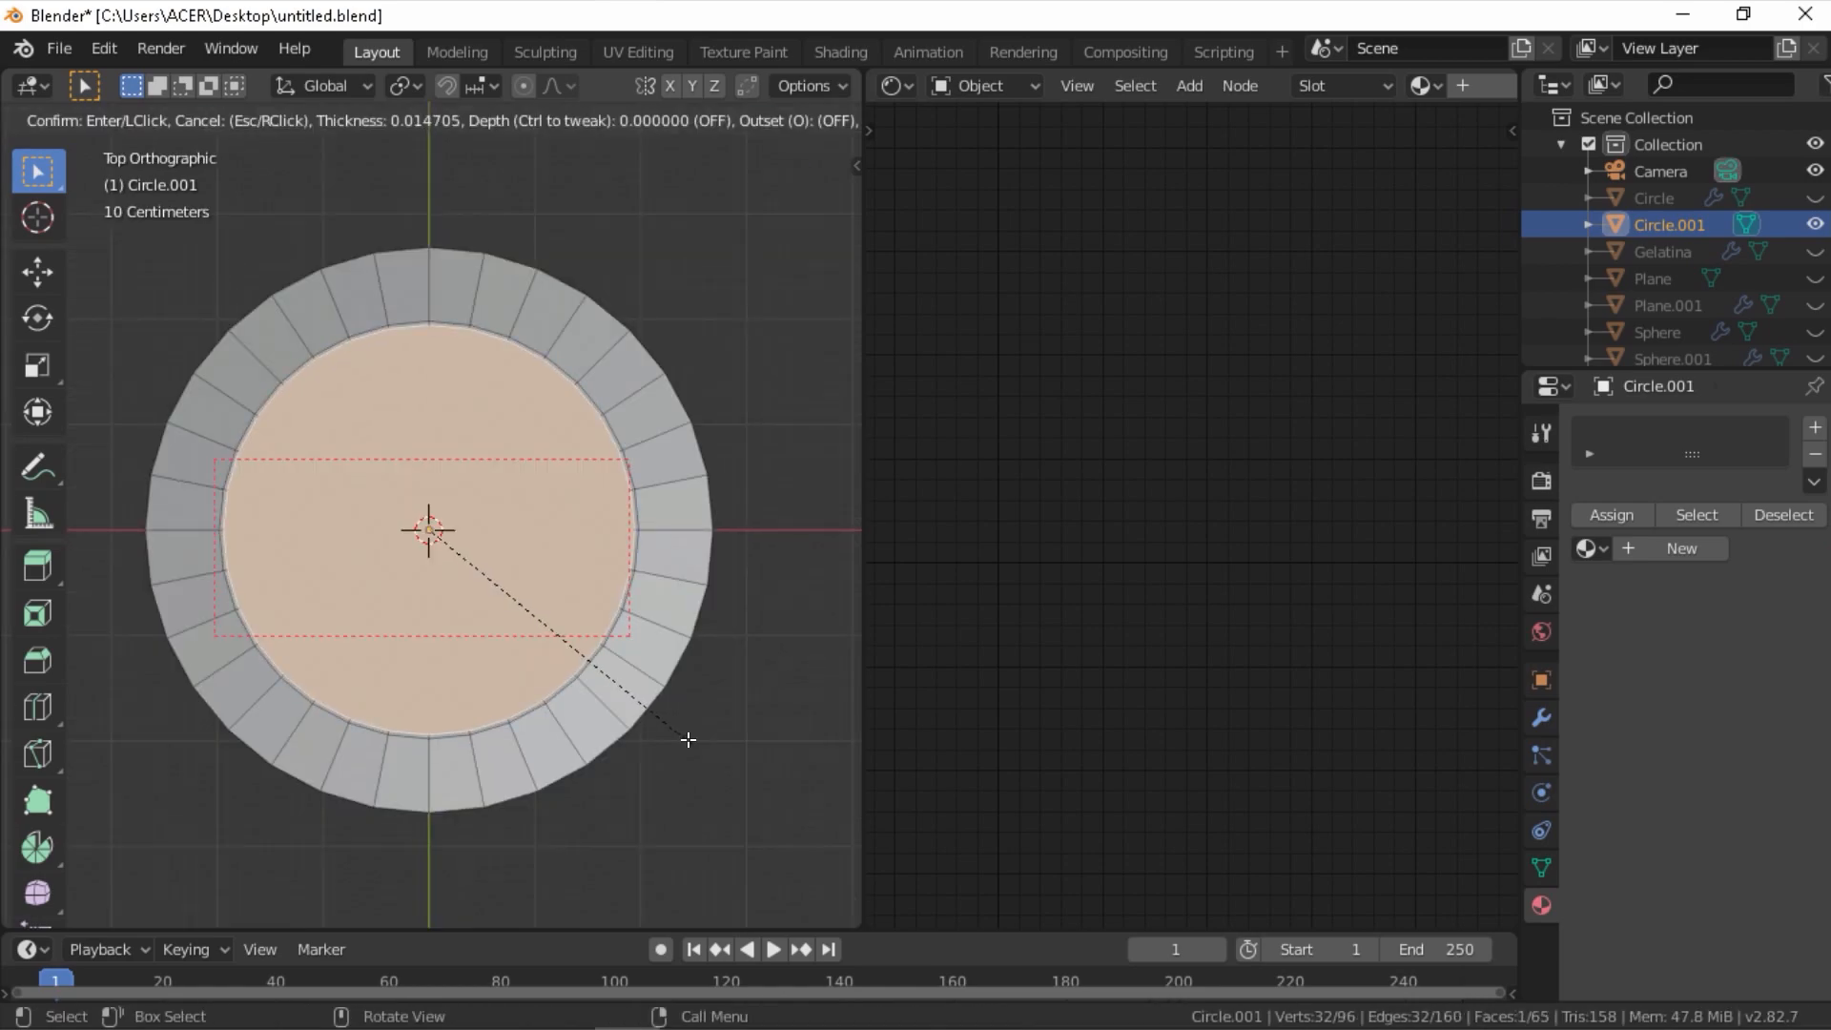
pyautogui.click(687, 739)
pyautogui.press('i')
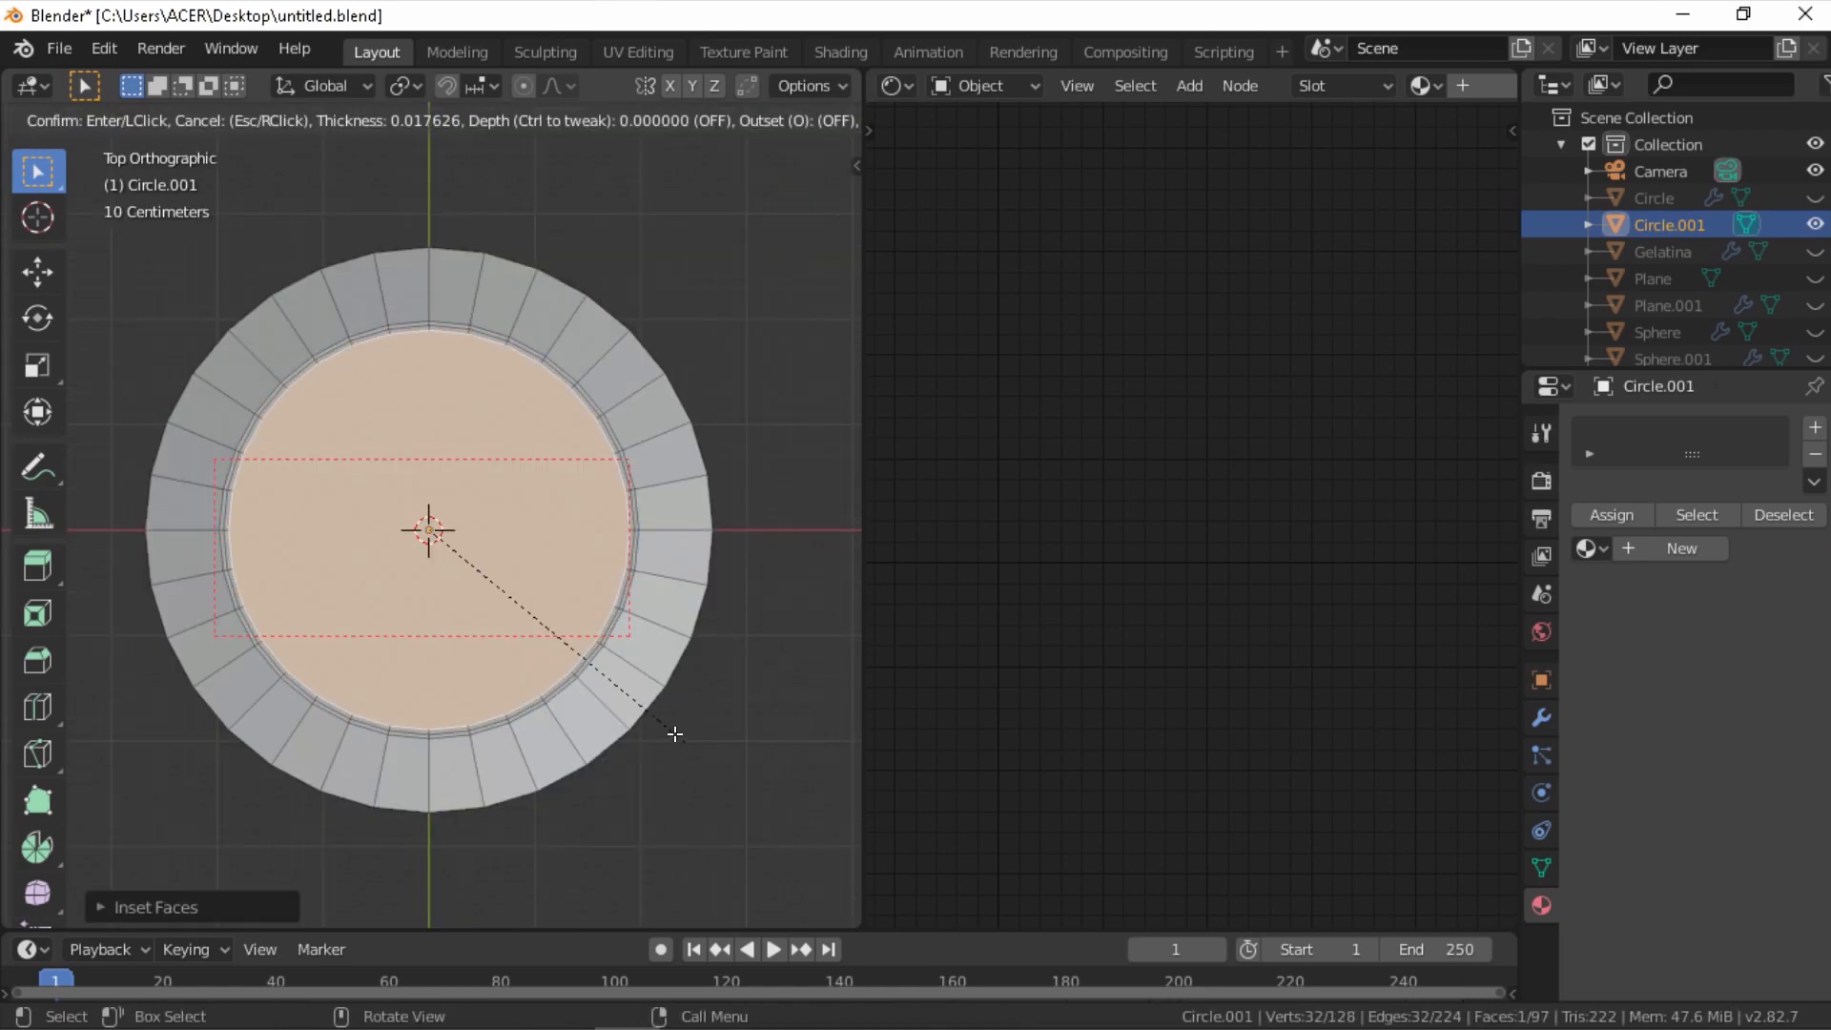
pyautogui.click(649, 722)
pyautogui.press('i')
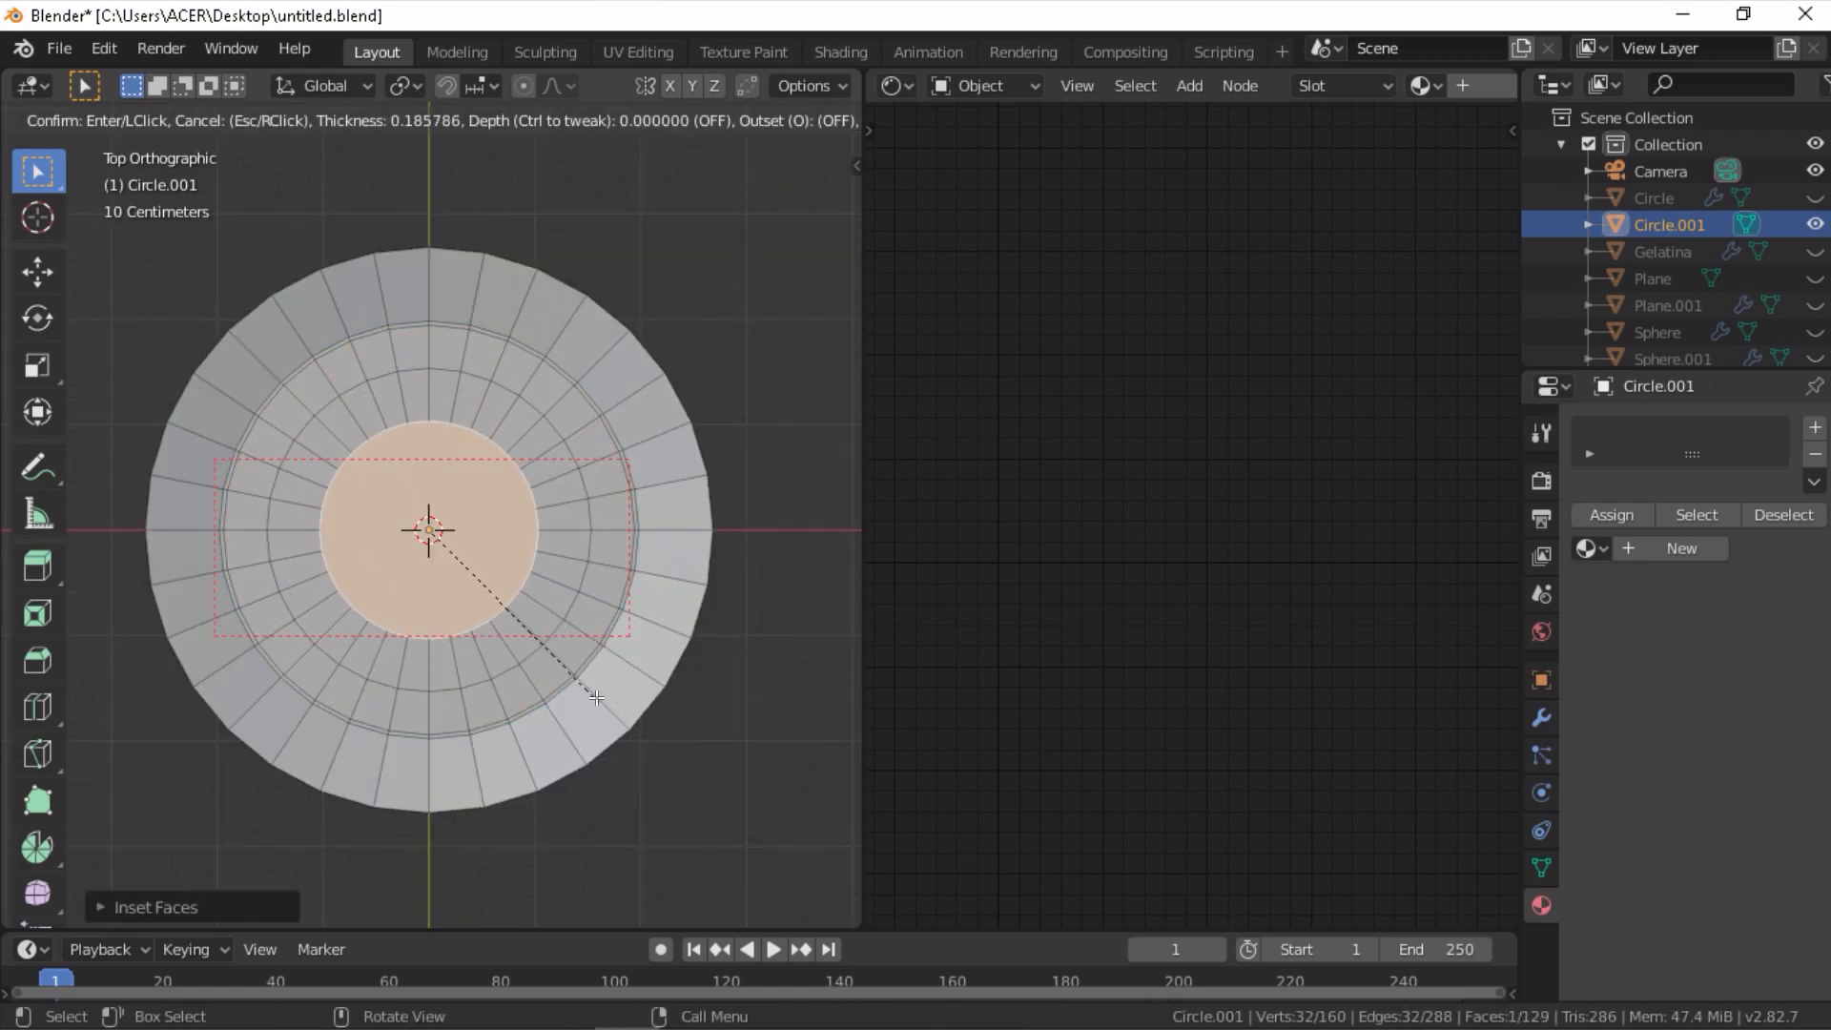
pyautogui.click(532, 670)
pyautogui.scroll(3, 532, 670)
# - Delete the plate's small center face and close the hole's edge loop with Grid Fill
pyautogui.press('x')
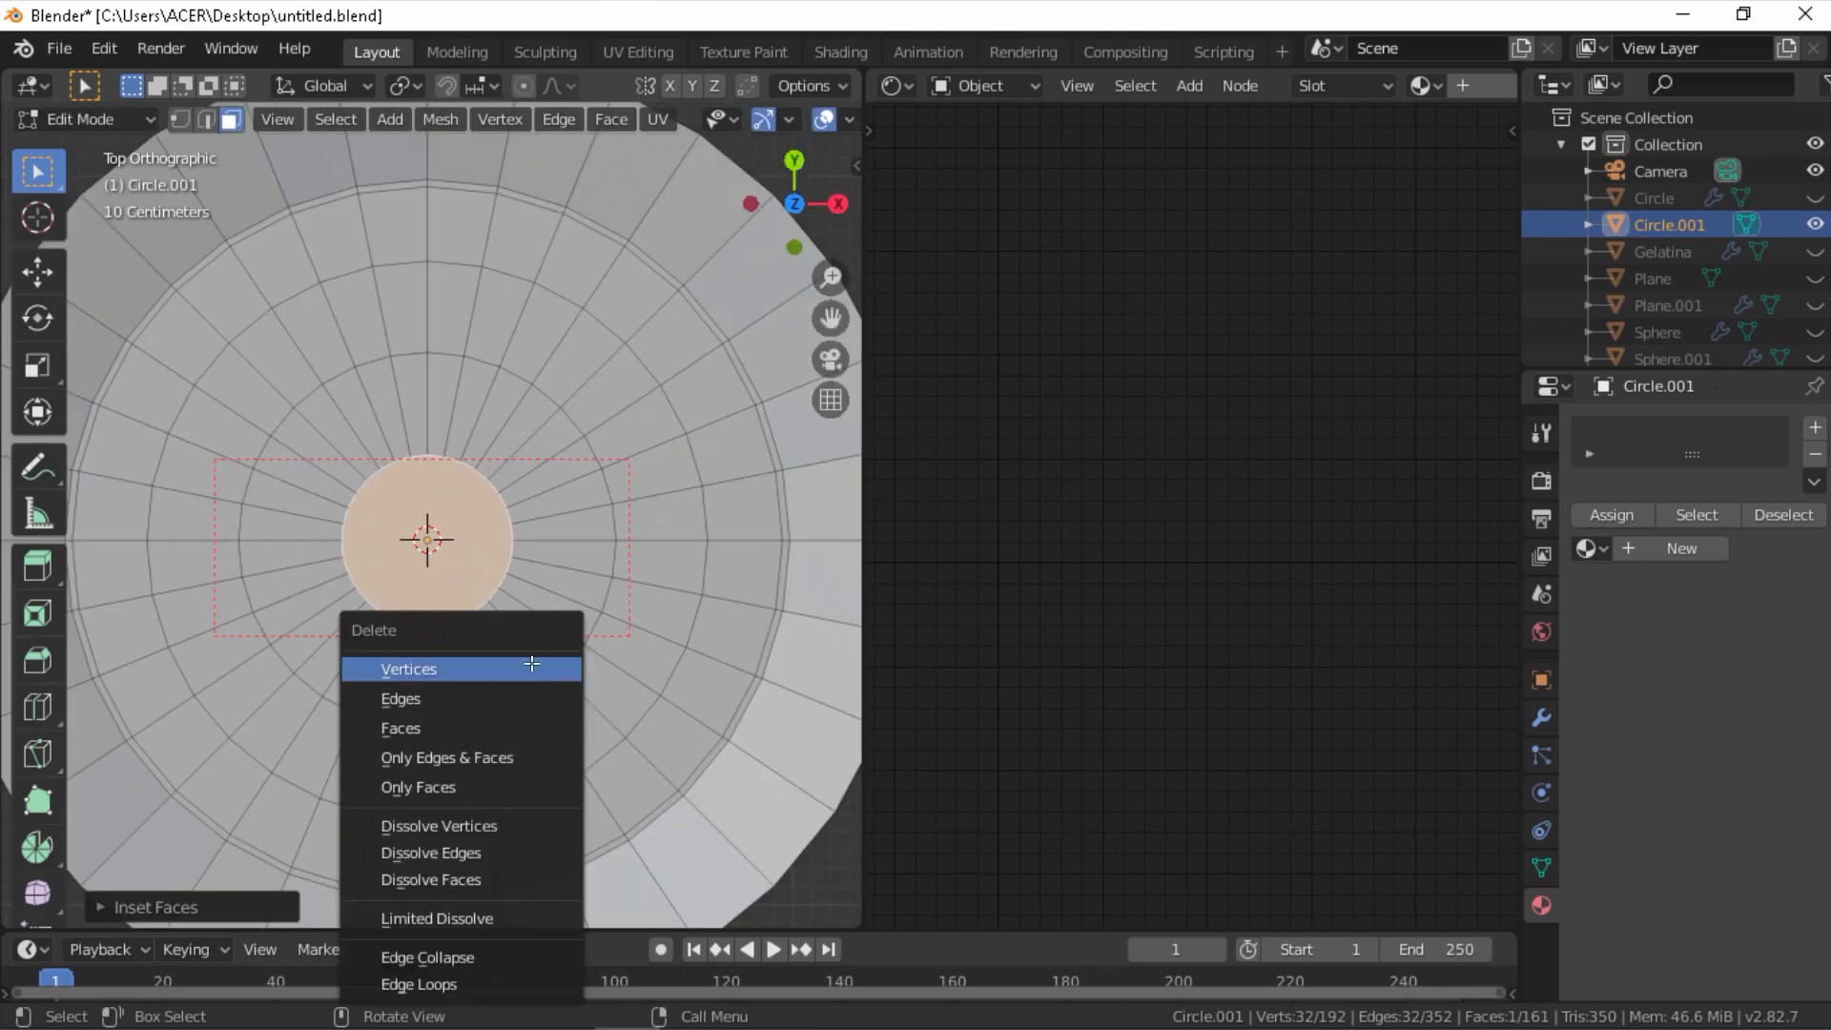
pyautogui.press('f')
pyautogui.press('2')
pyautogui.keyDown('alt'); pyautogui.click(455, 621); pyautogui.keyUp('alt')
pyautogui.hotkey('ctrl', 'f')
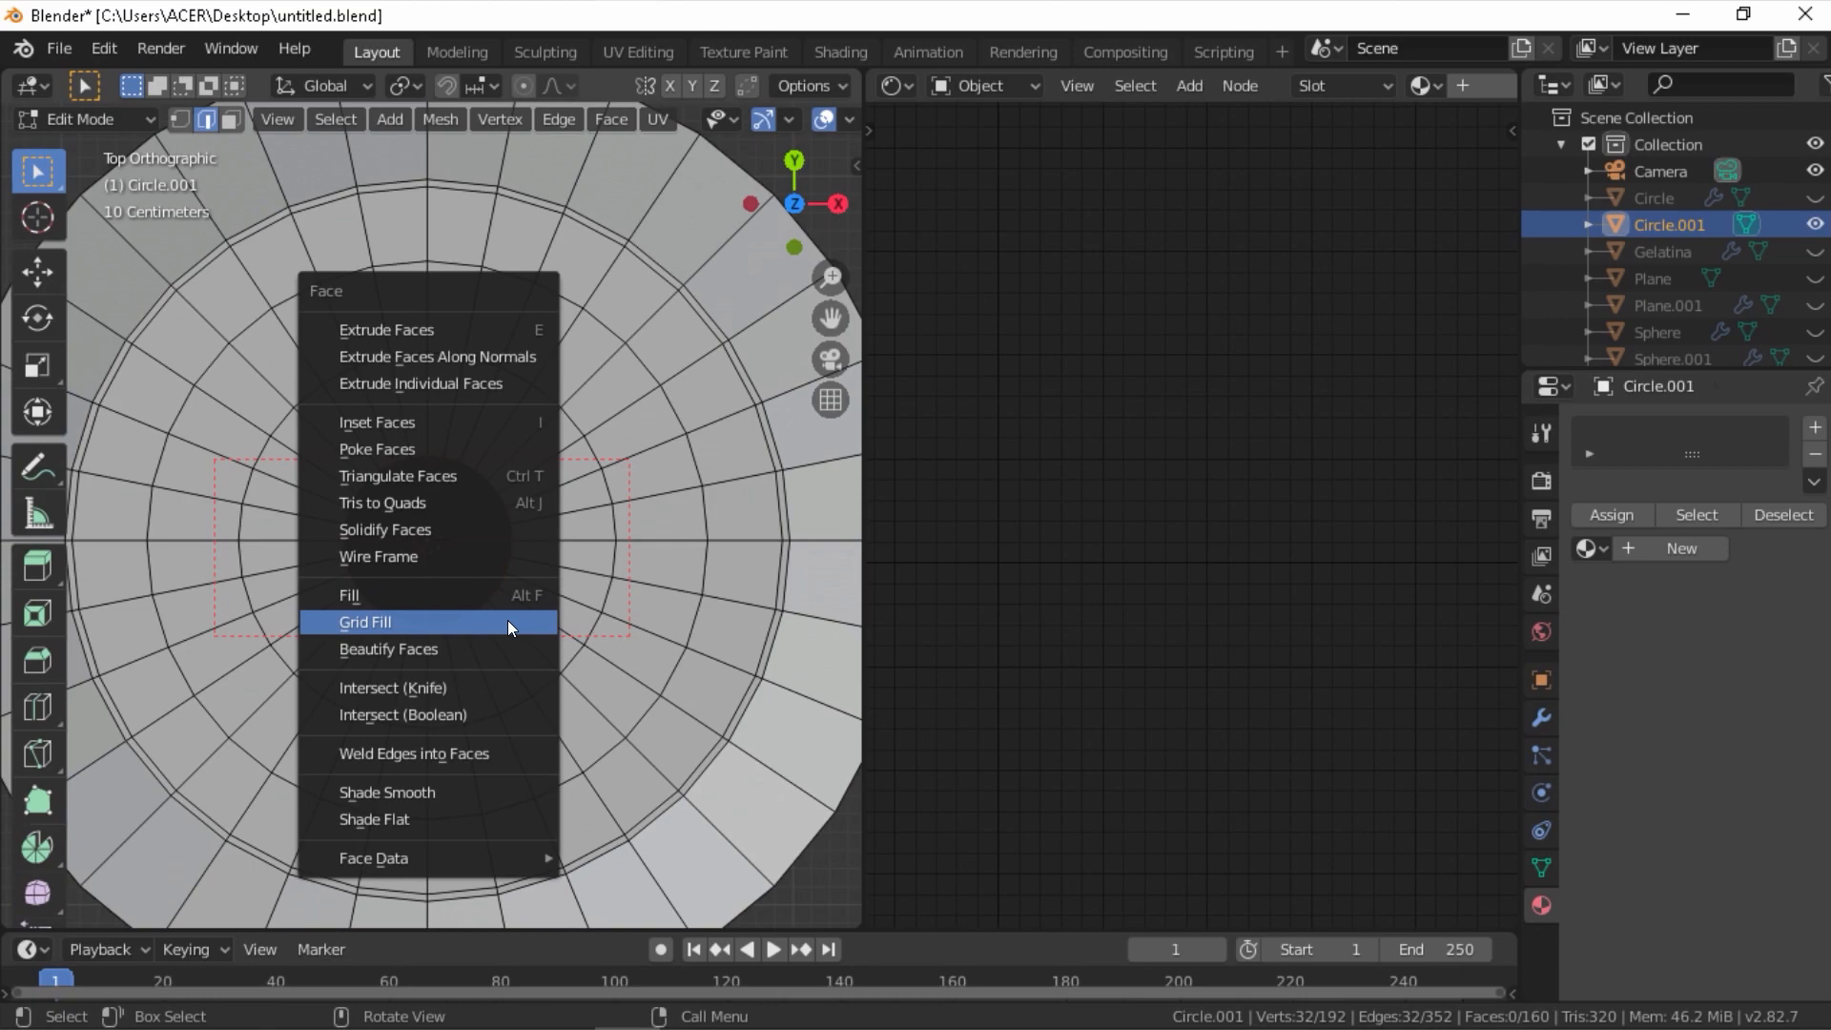
pyautogui.click(507, 622)
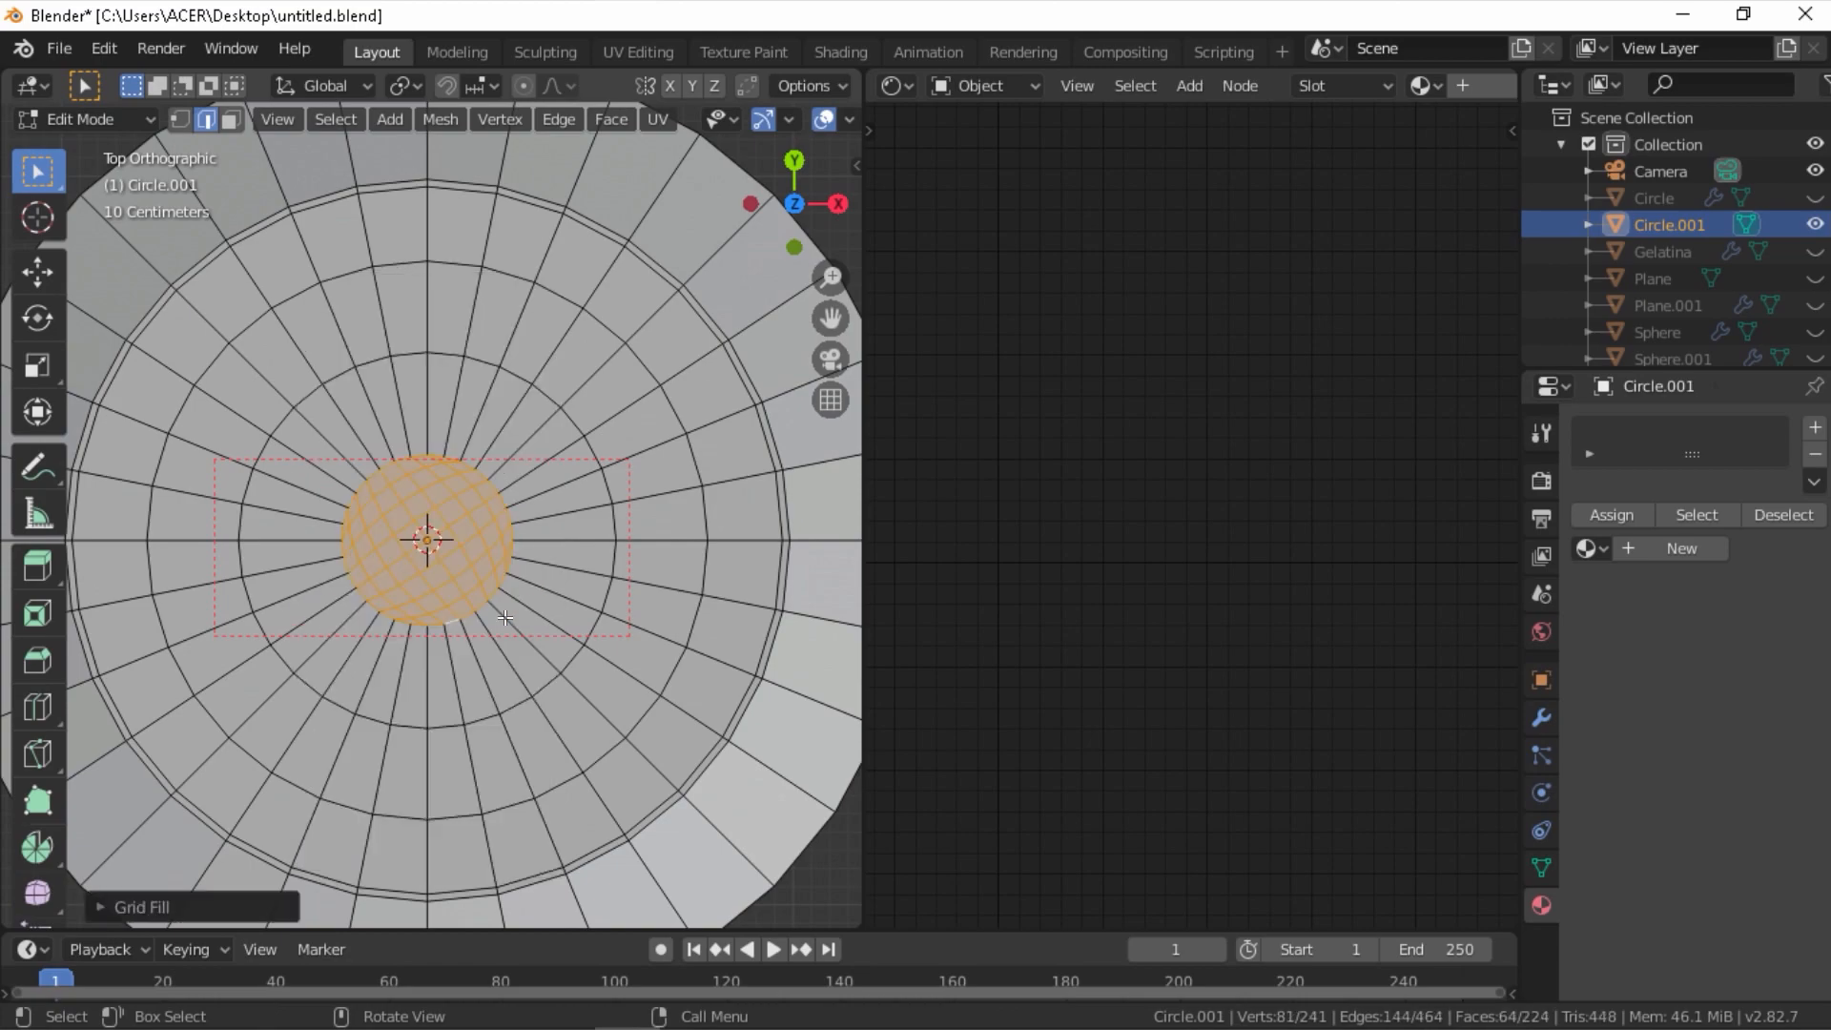
# - Set the grid fill's span to 6, adjust its offset to line the grid up with the axes, and clear the selection
pyautogui.click(100, 907)
pyautogui.moveTo(360, 839); pyautogui.dragTo(325, 839)
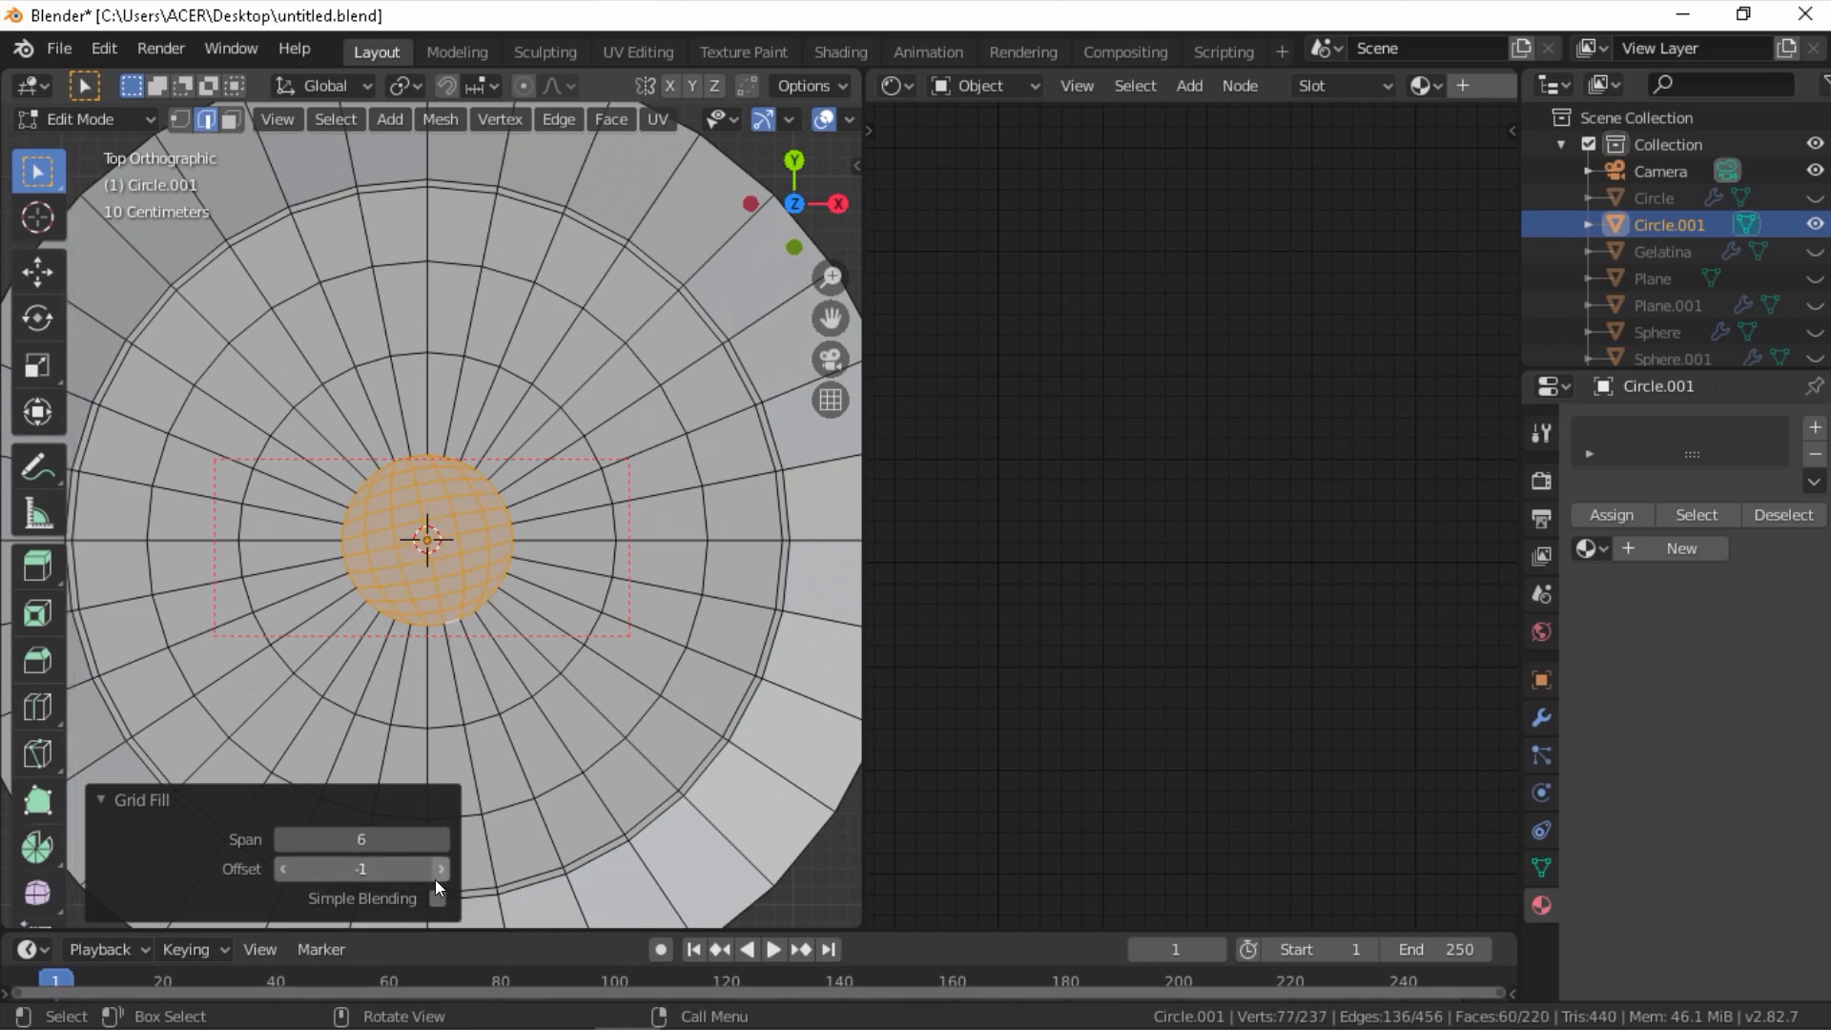
pyautogui.press('a')
pyautogui.hotkey('alt', 'a')
pyautogui.scroll(-2, 616, 640)
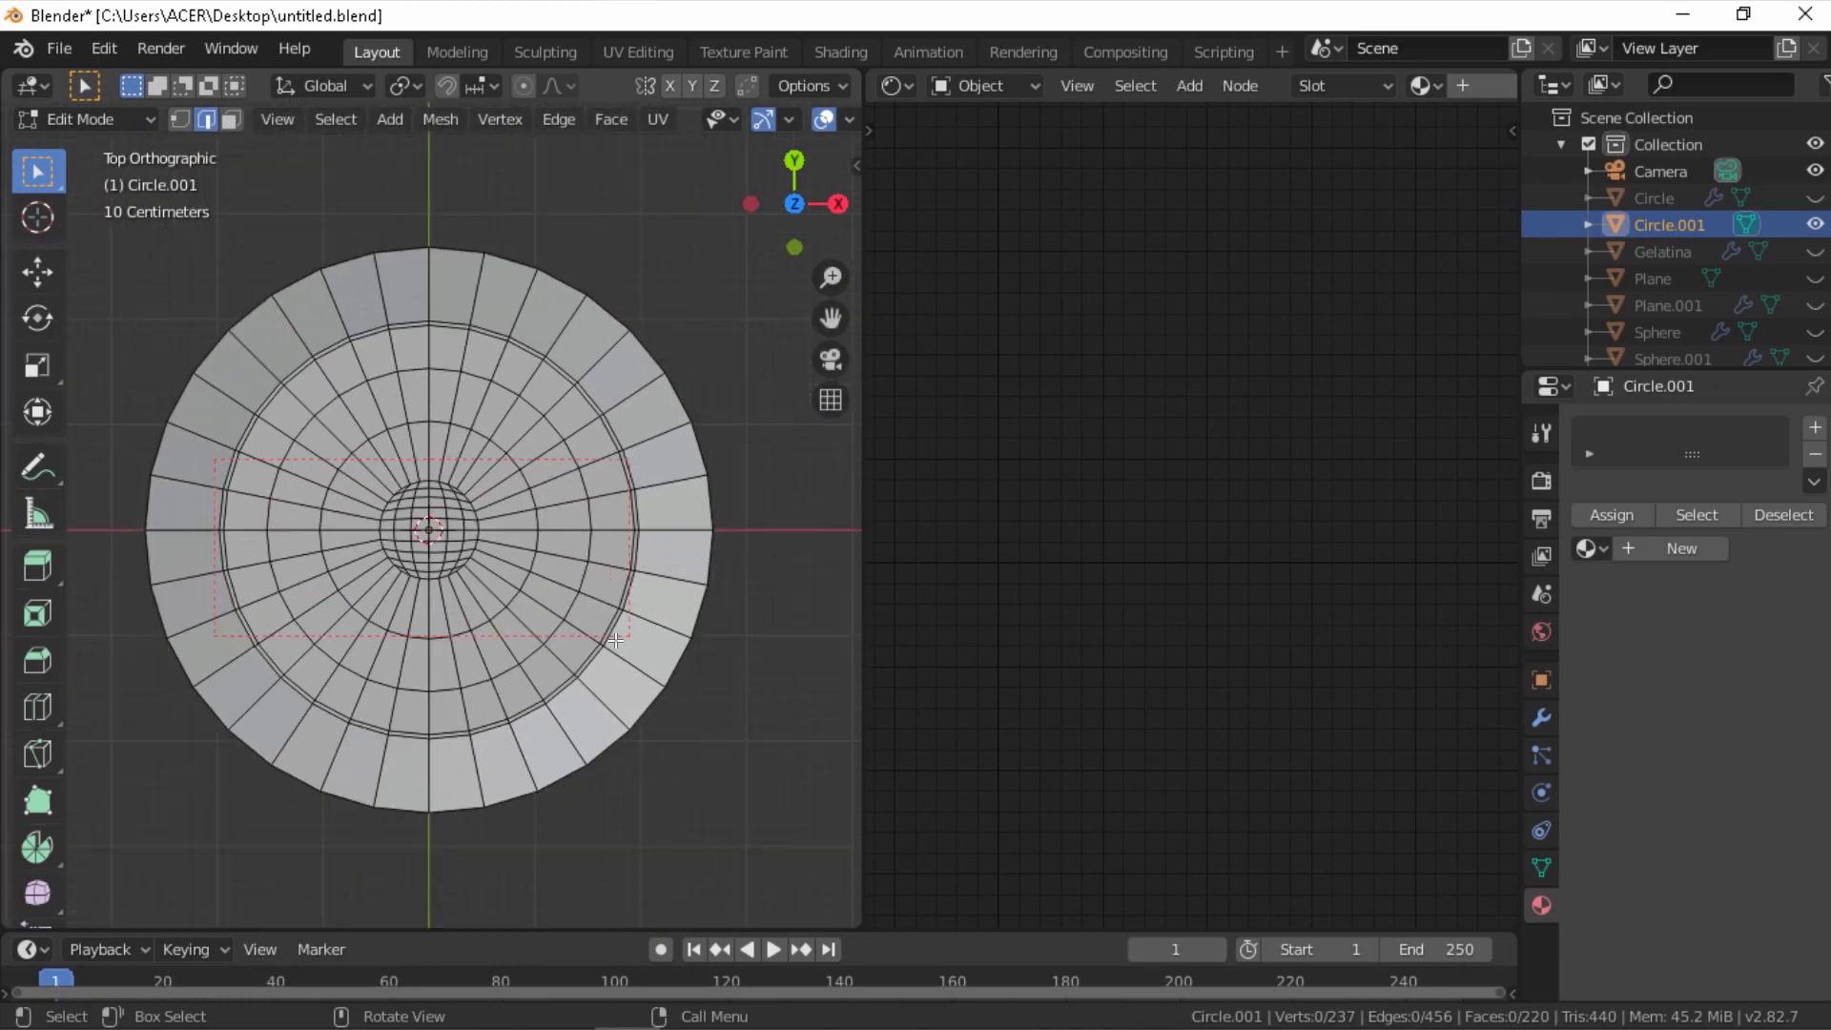
# - Add a Solidify modifier to the plate in Object Mode, and apply its Subdivision Surface and Solidify modifiers
pyautogui.moveTo(594, 661); pyautogui.dragTo(592, 320, button='middle')
pyautogui.press('Tab')
pyautogui.click(1541, 717)
pyautogui.click(1678, 428)
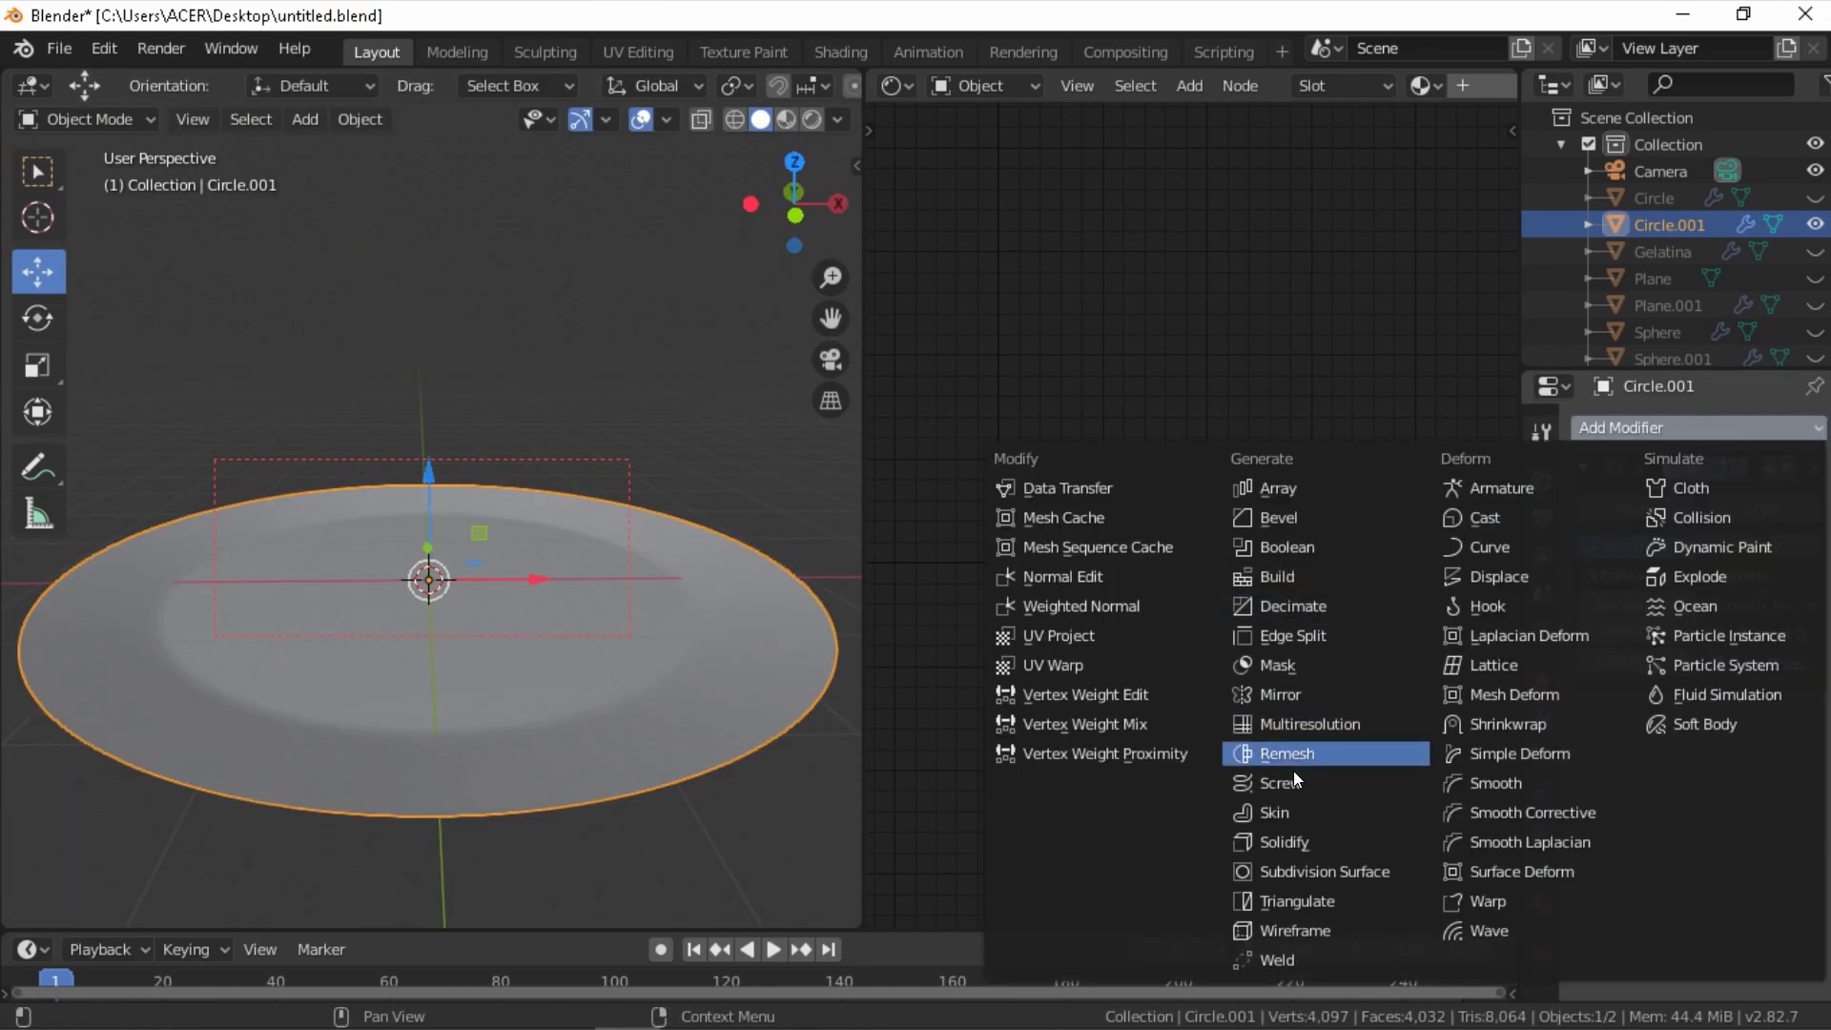
pyautogui.click(1325, 839)
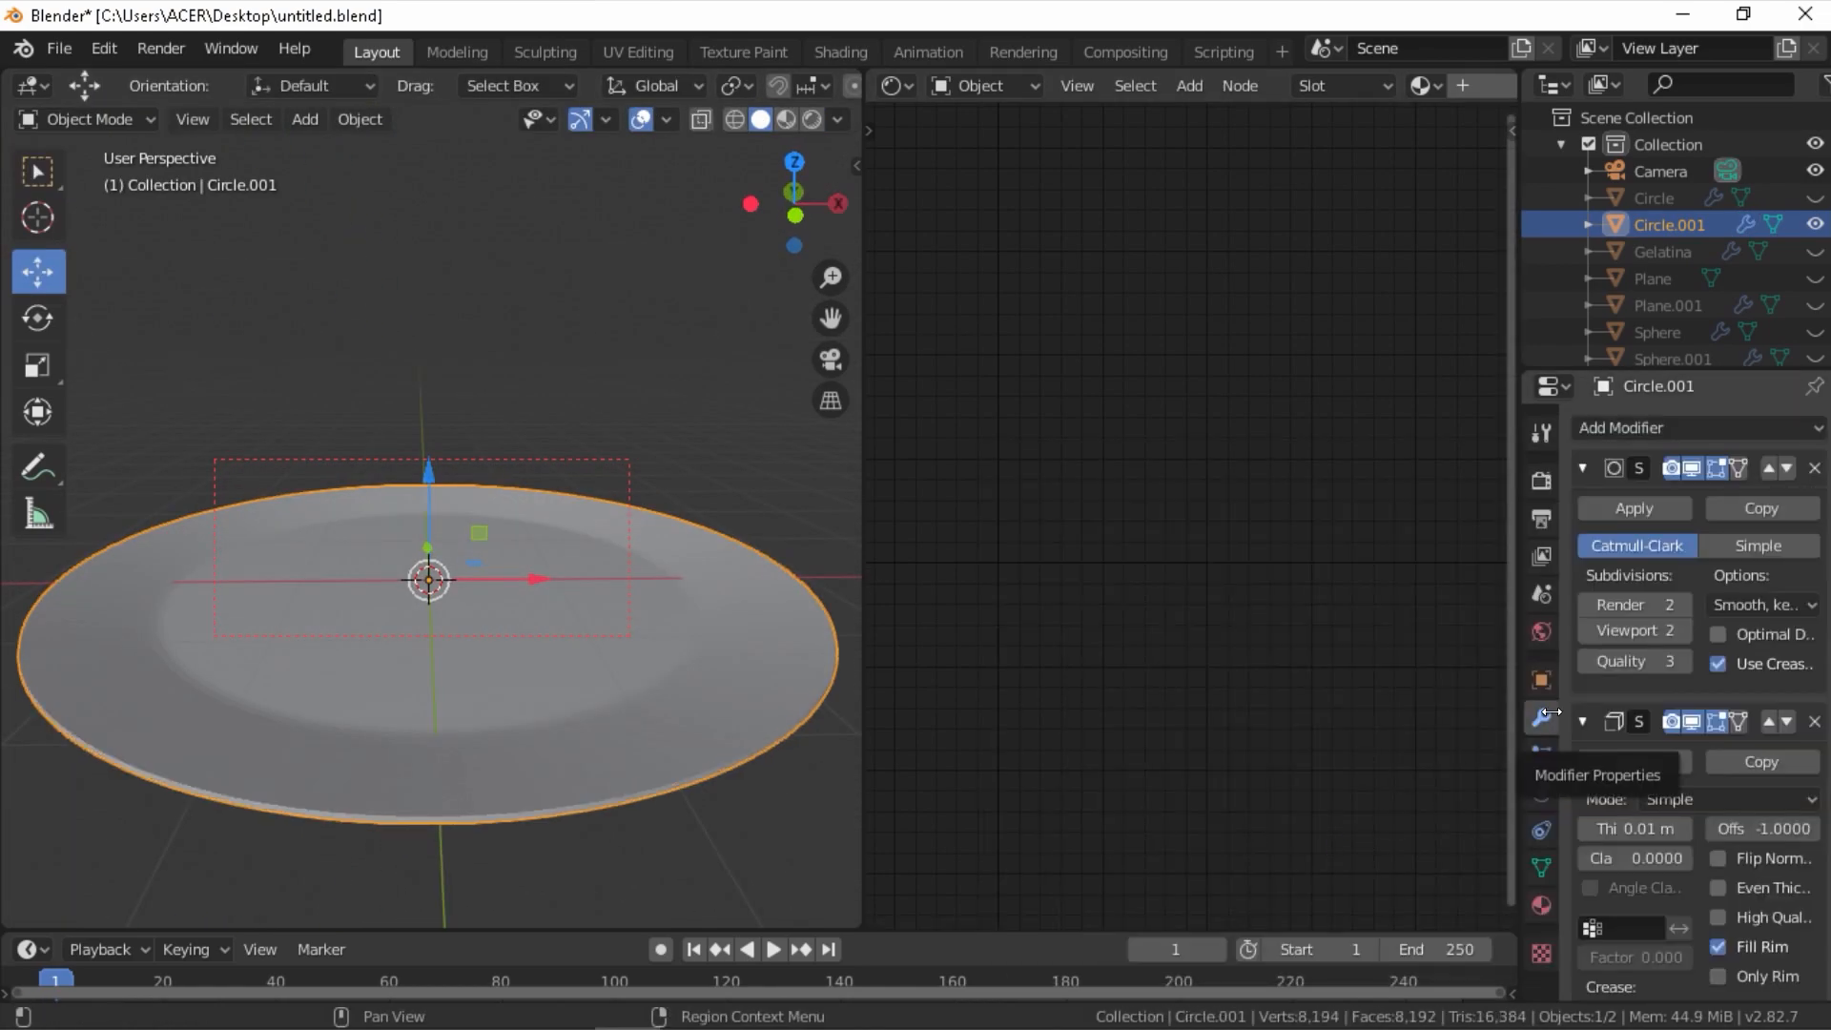
pyautogui.click(1657, 505)
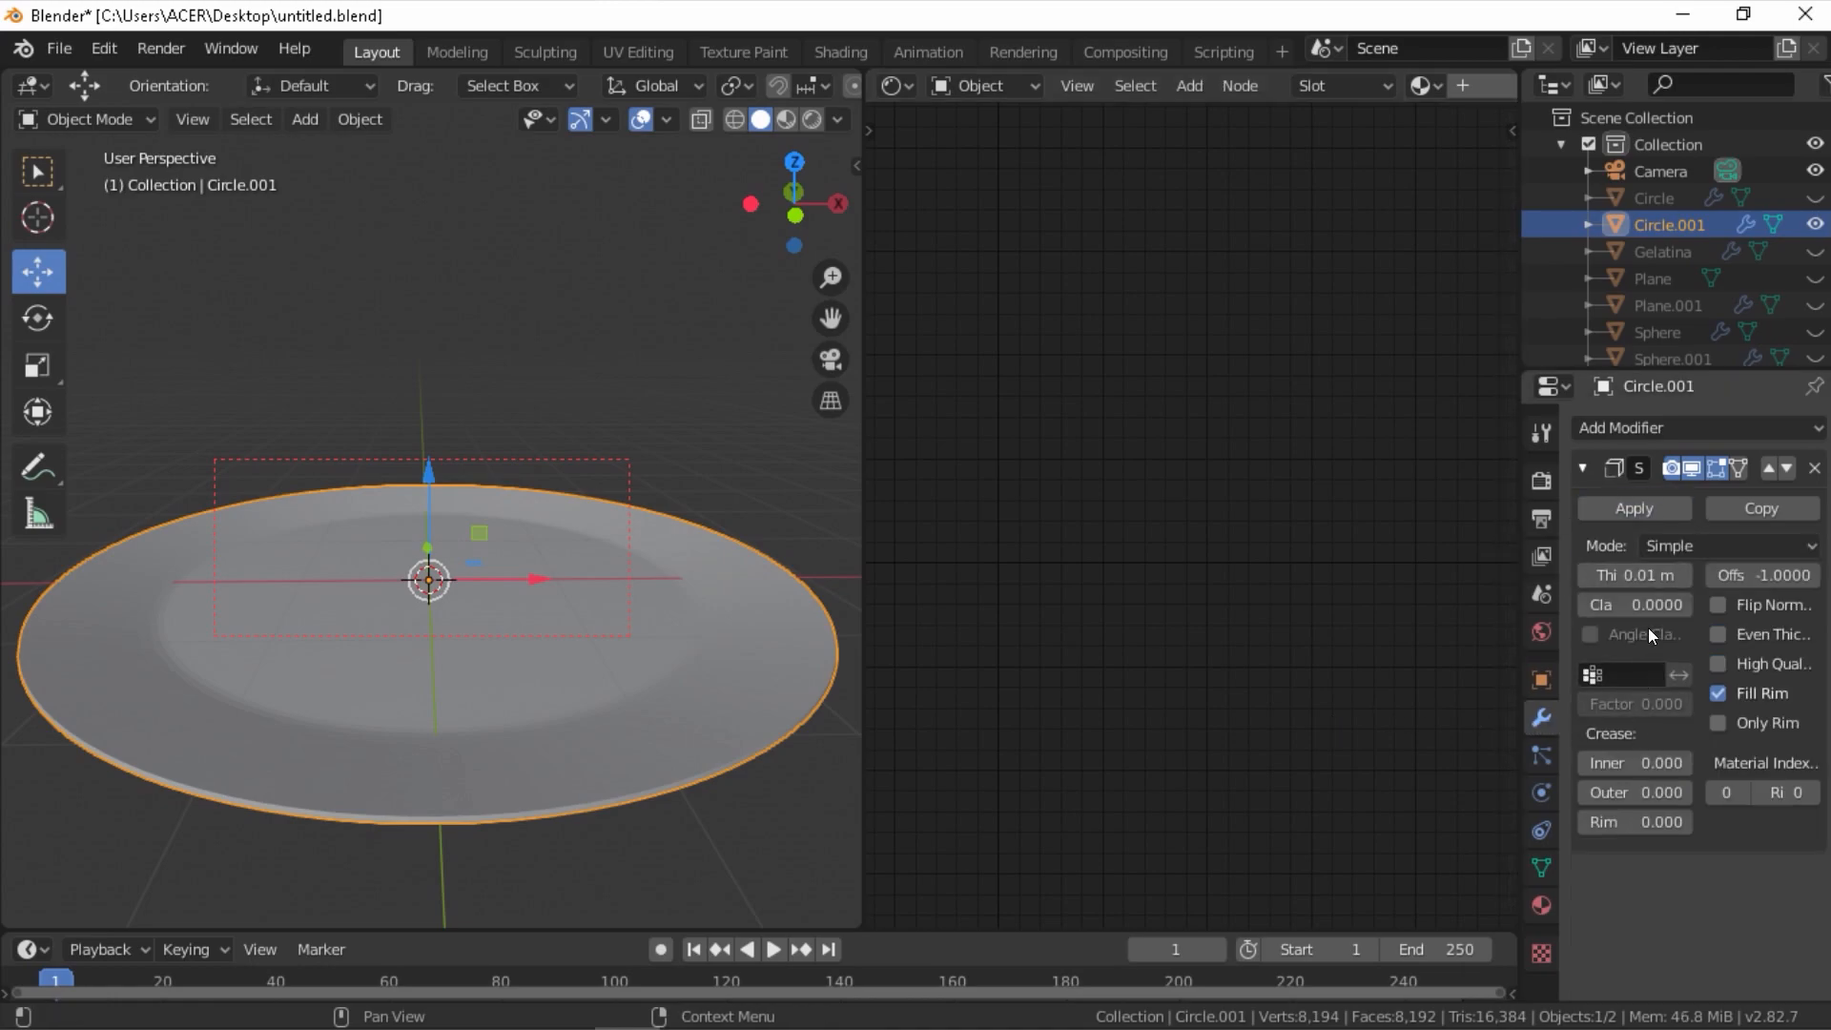
pyautogui.click(1631, 509)
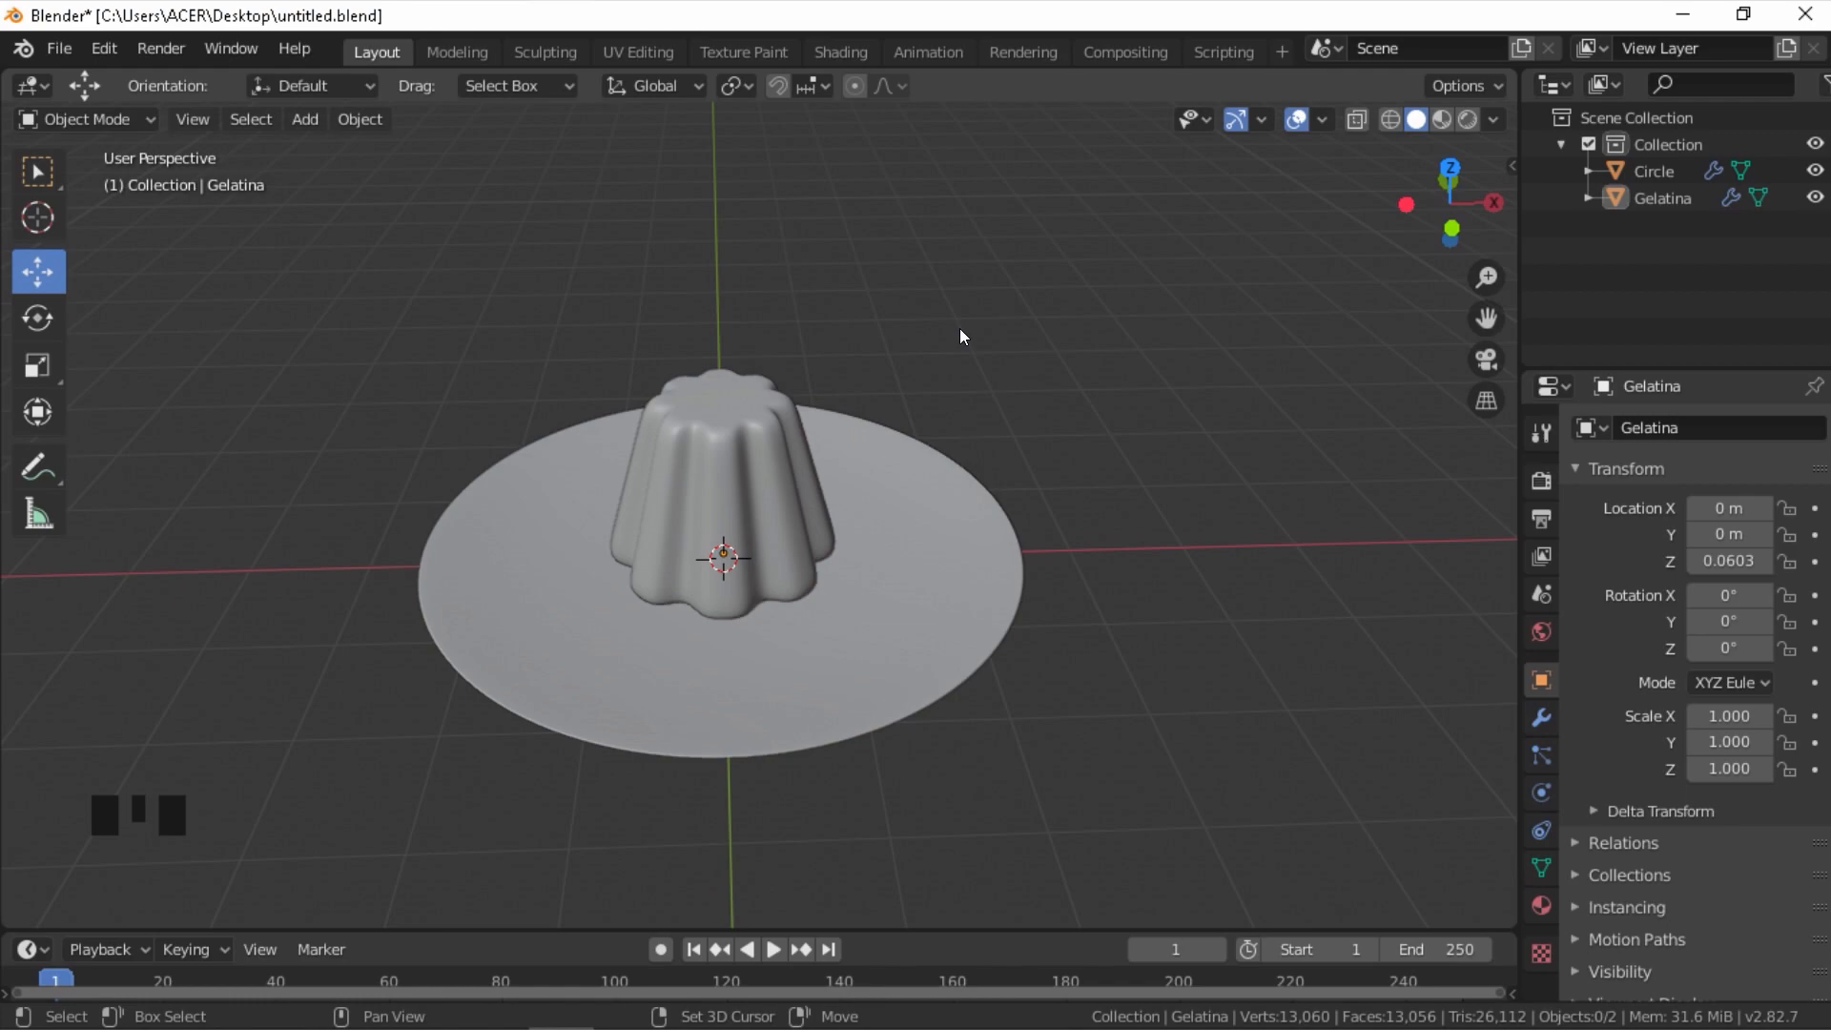
# - Add a camera and align it to the current view so it frames the gelatin and plate
pyautogui.hotkey('shift', 'a')
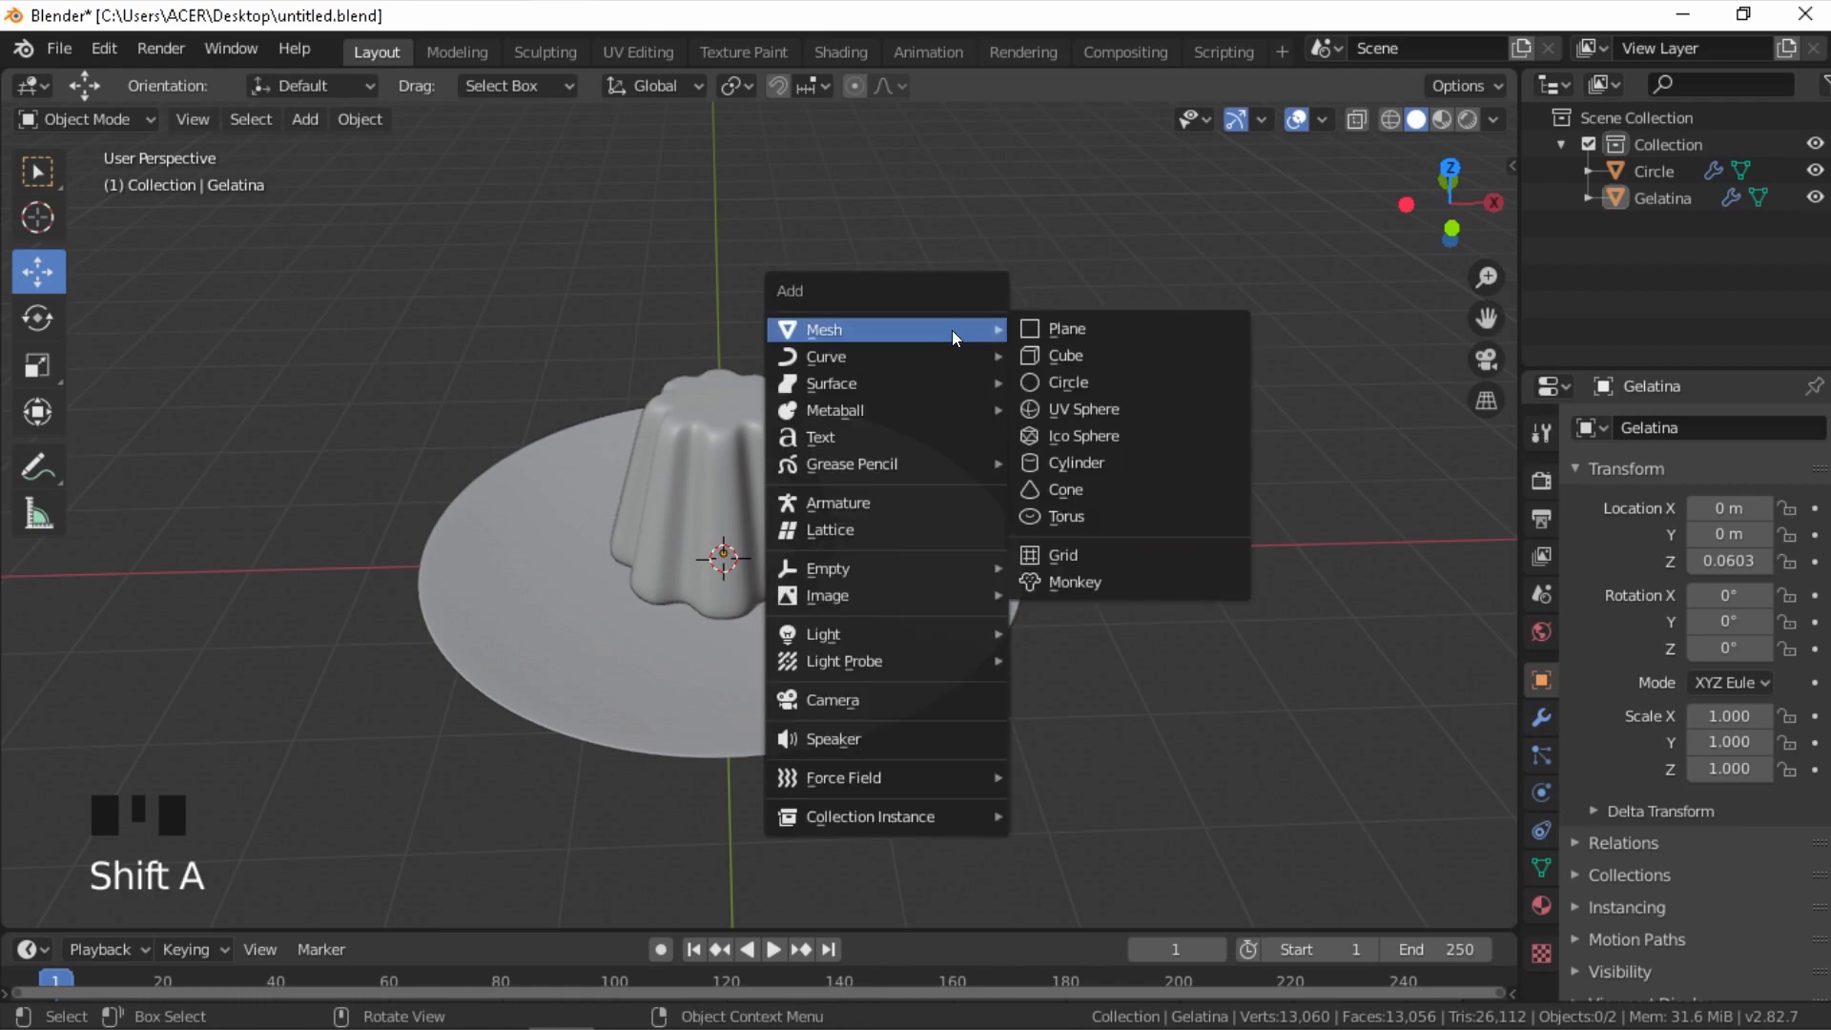
pyautogui.click(856, 697)
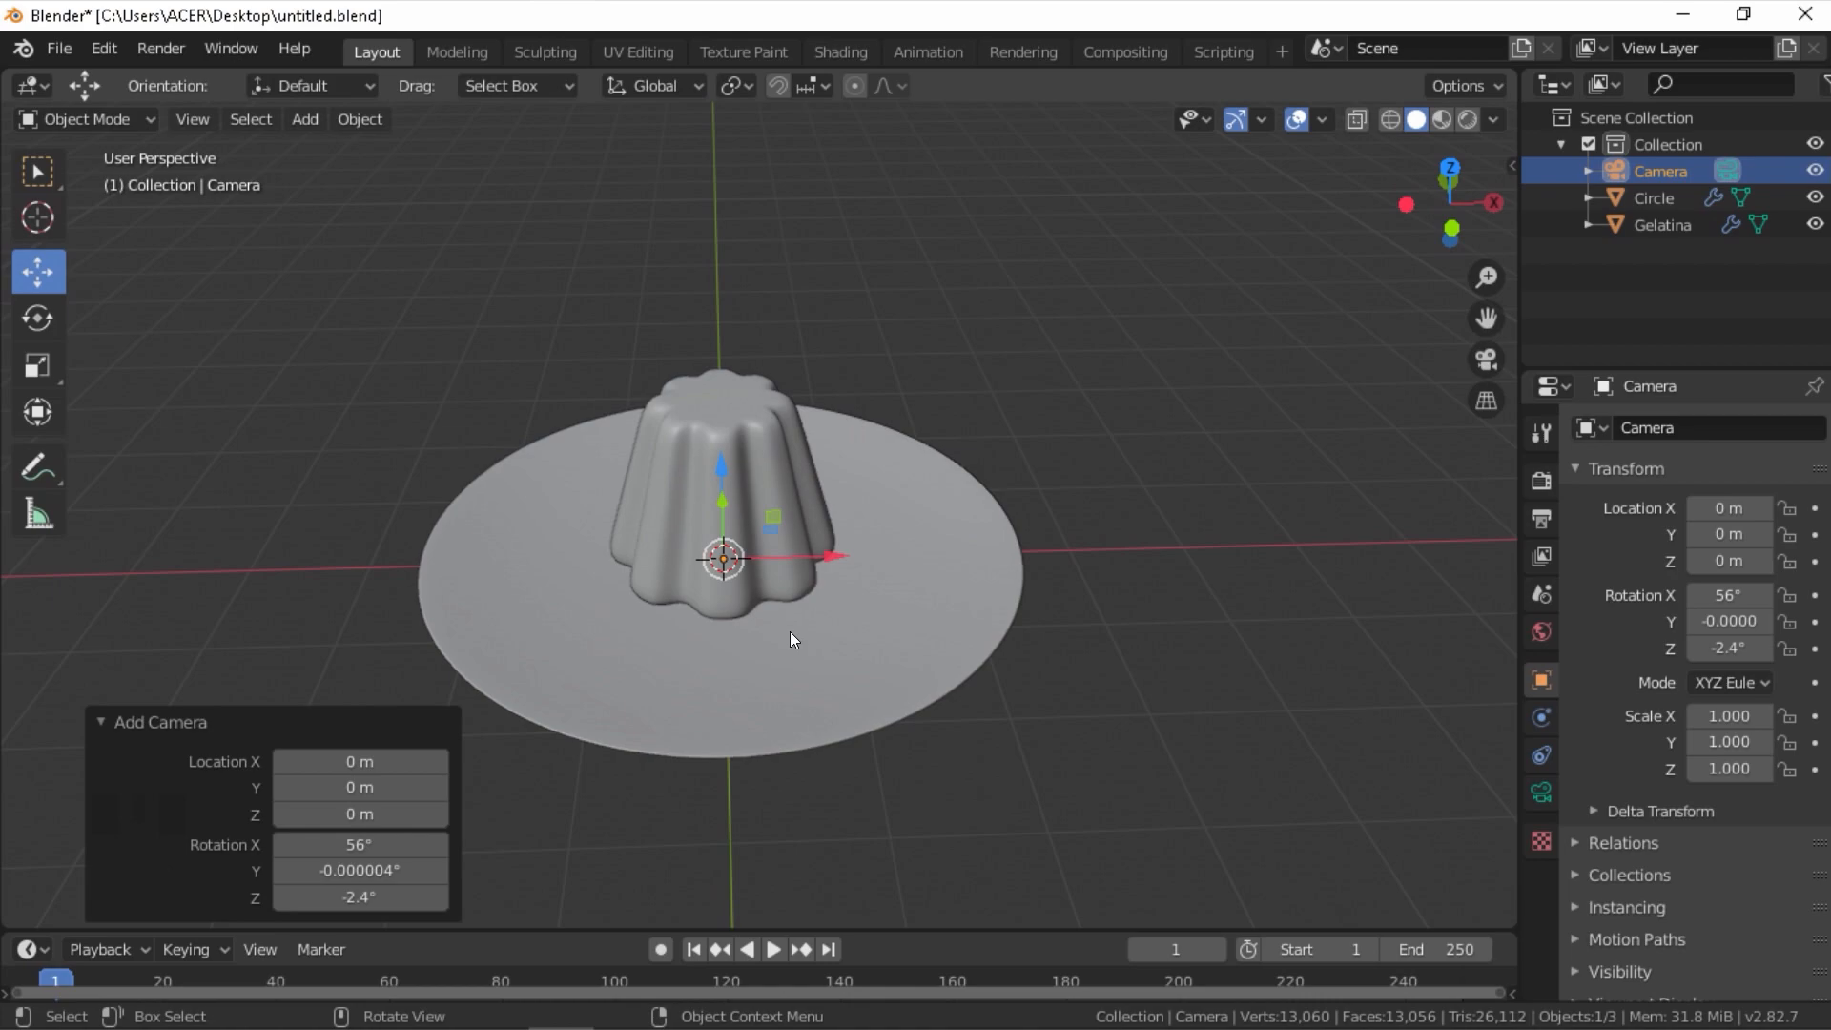
pyautogui.moveTo(1049, 598); pyautogui.dragTo(1028, 570, button='middle')
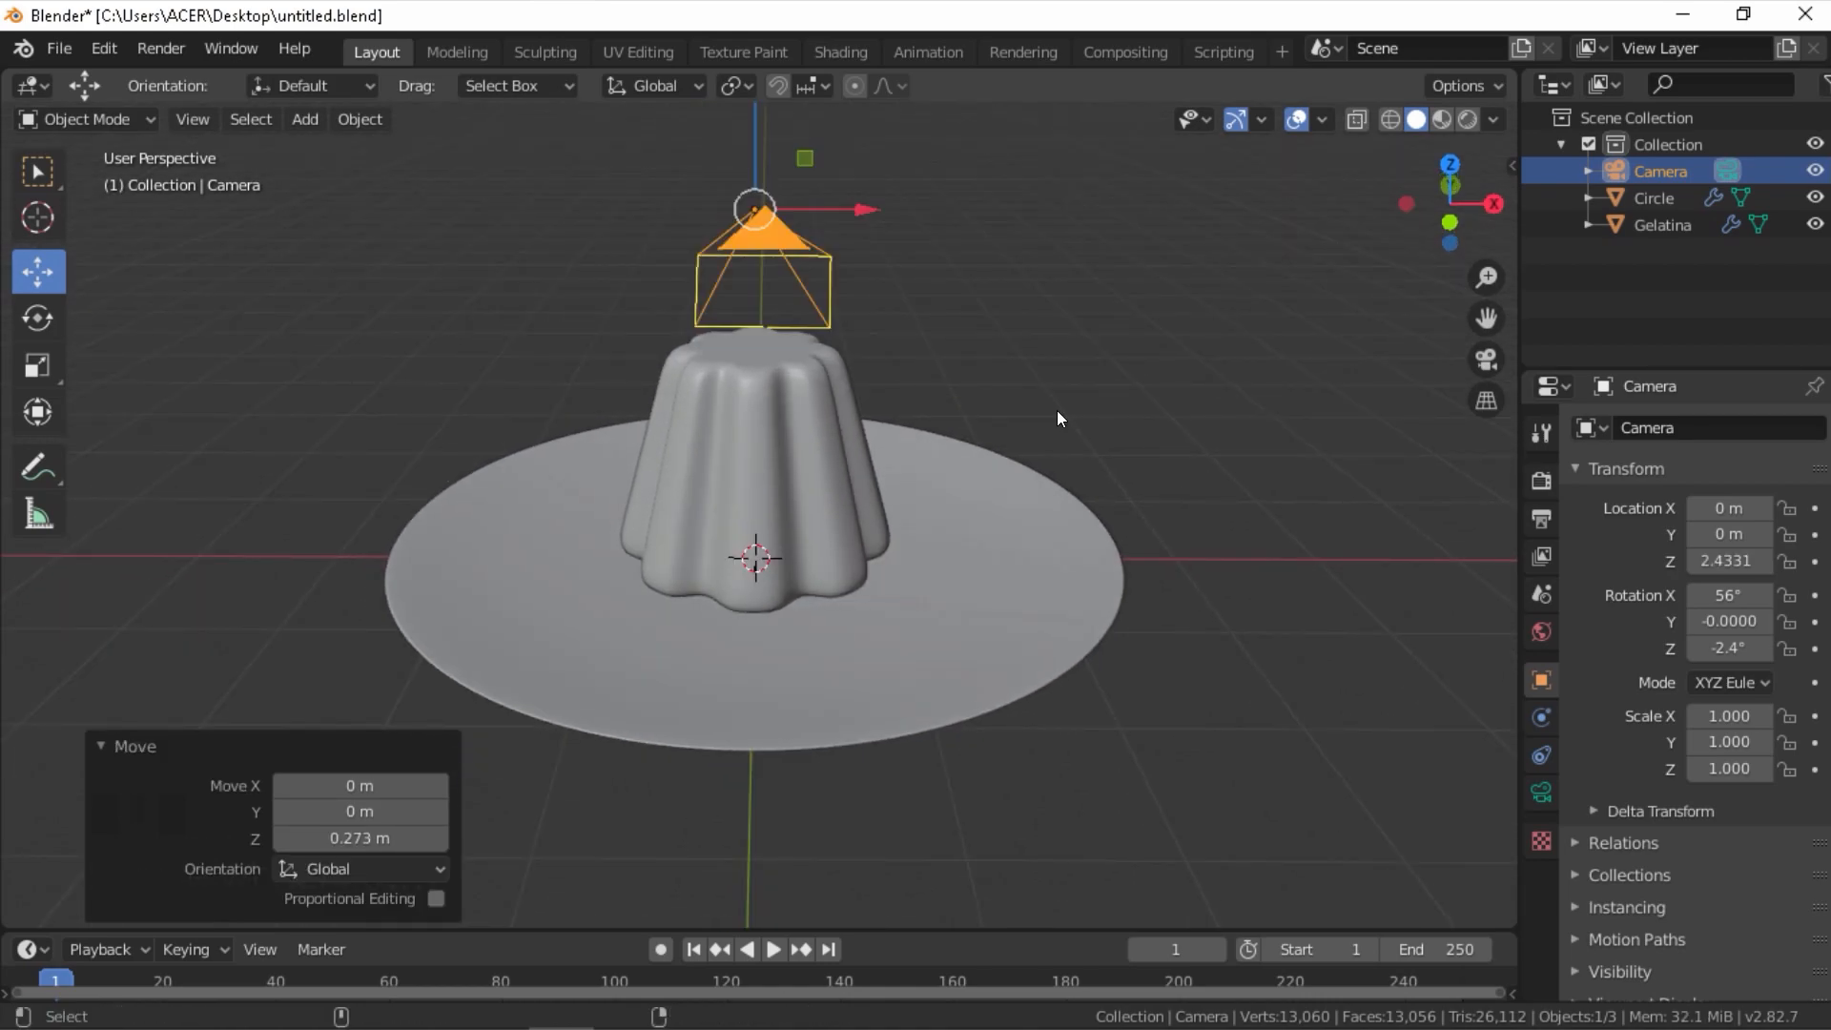
pyautogui.press('ctrl+alt+KP_0')
pyautogui.scroll(7, 1019, 505)
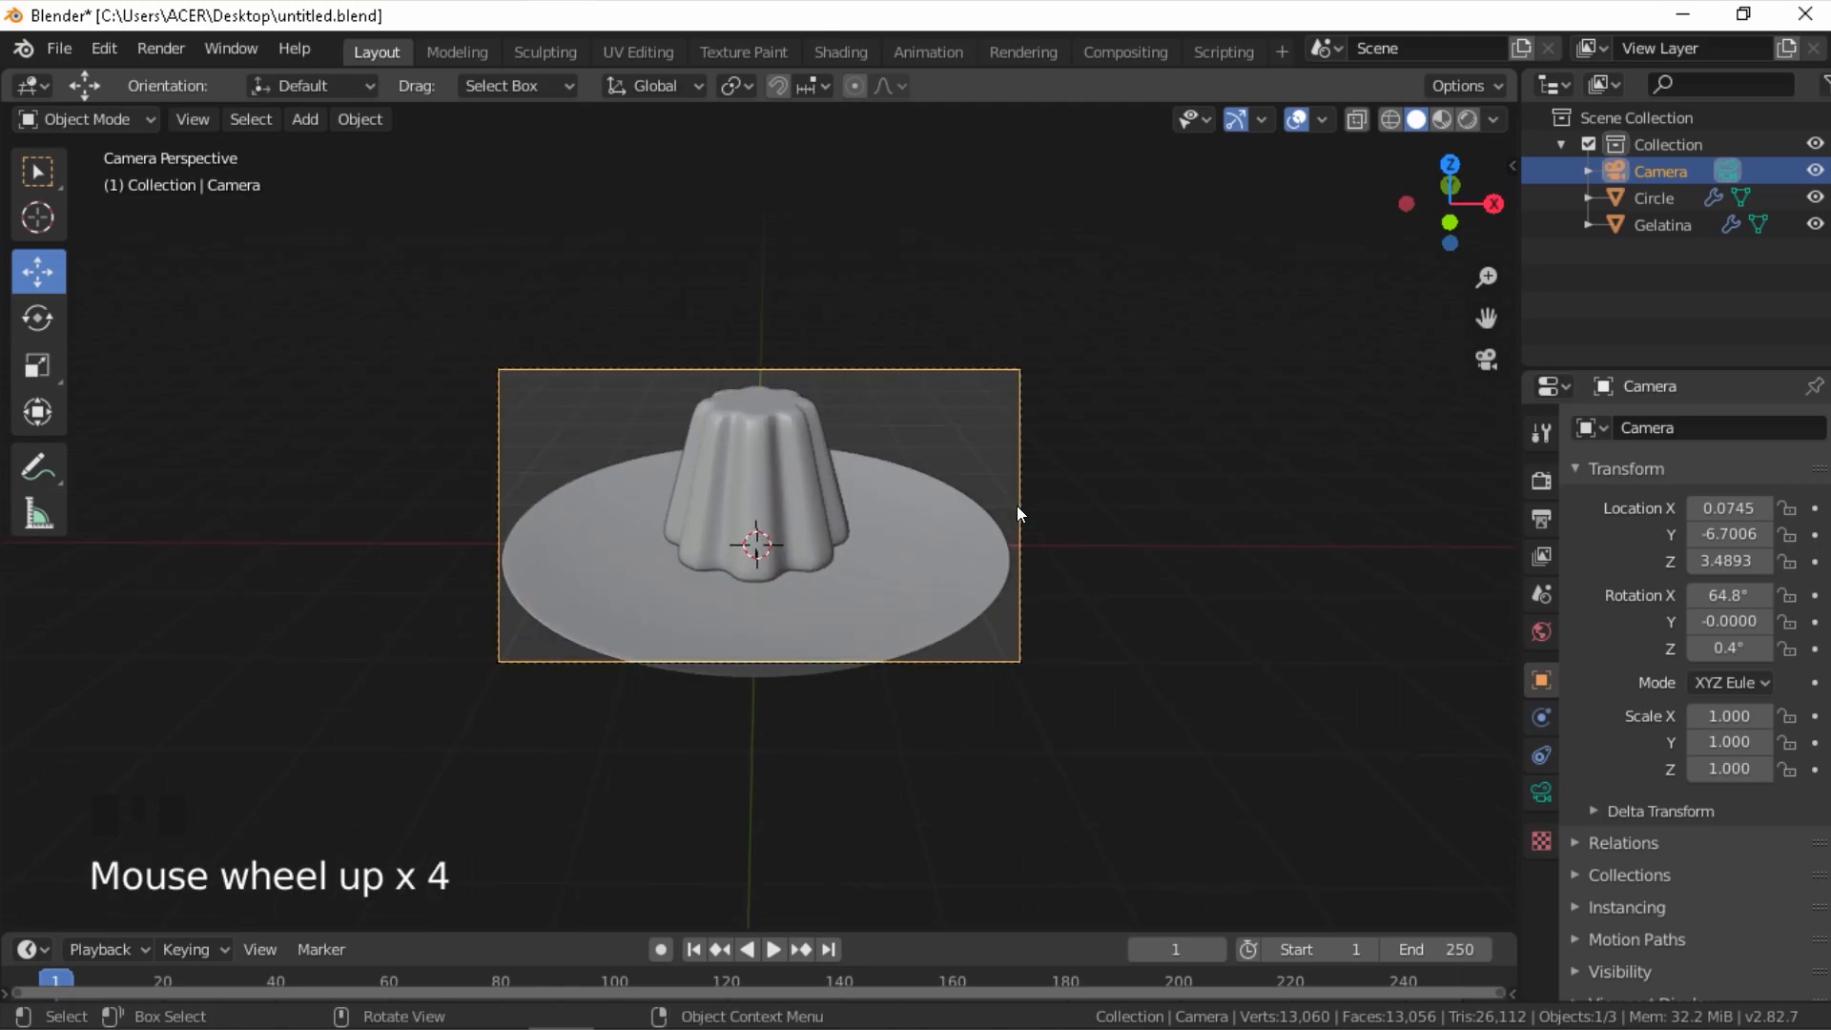
# - Hide the plate, gelatin and plane, and add a UV sphere at the origin with its segment count open for editing
pyautogui.press('h')
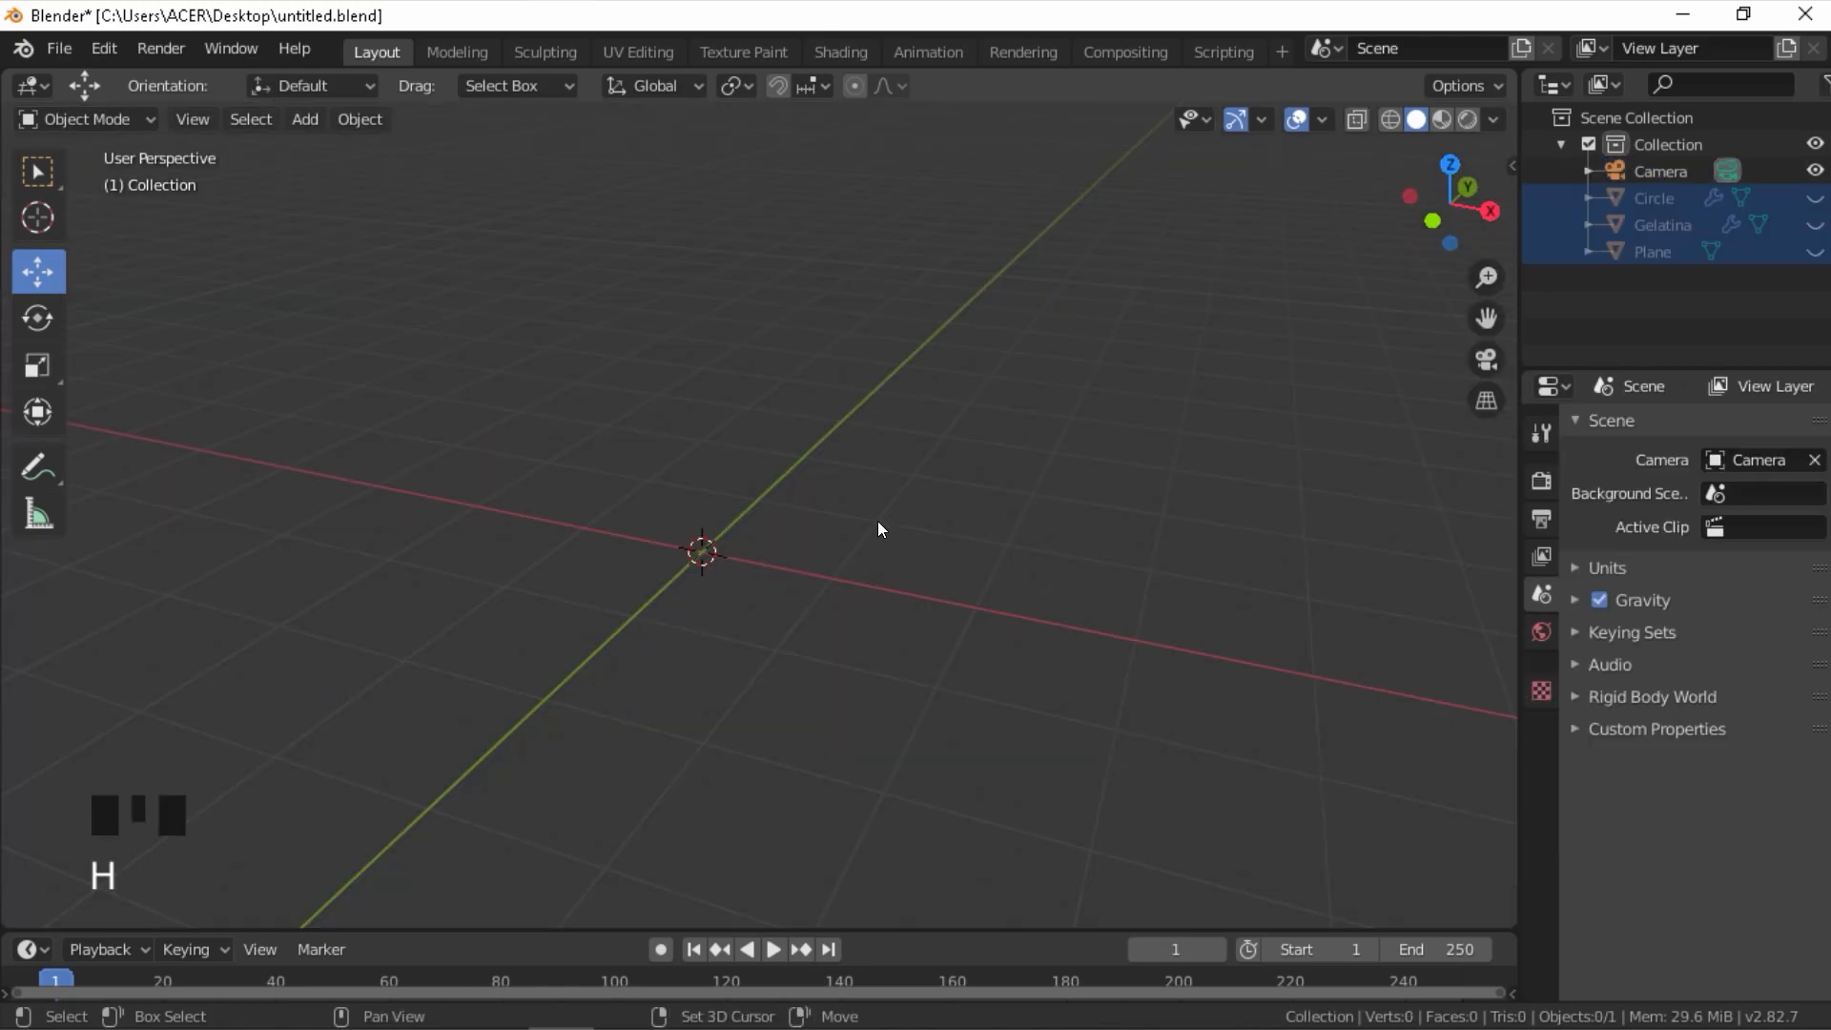
pyautogui.hotkey('shift', 'a')
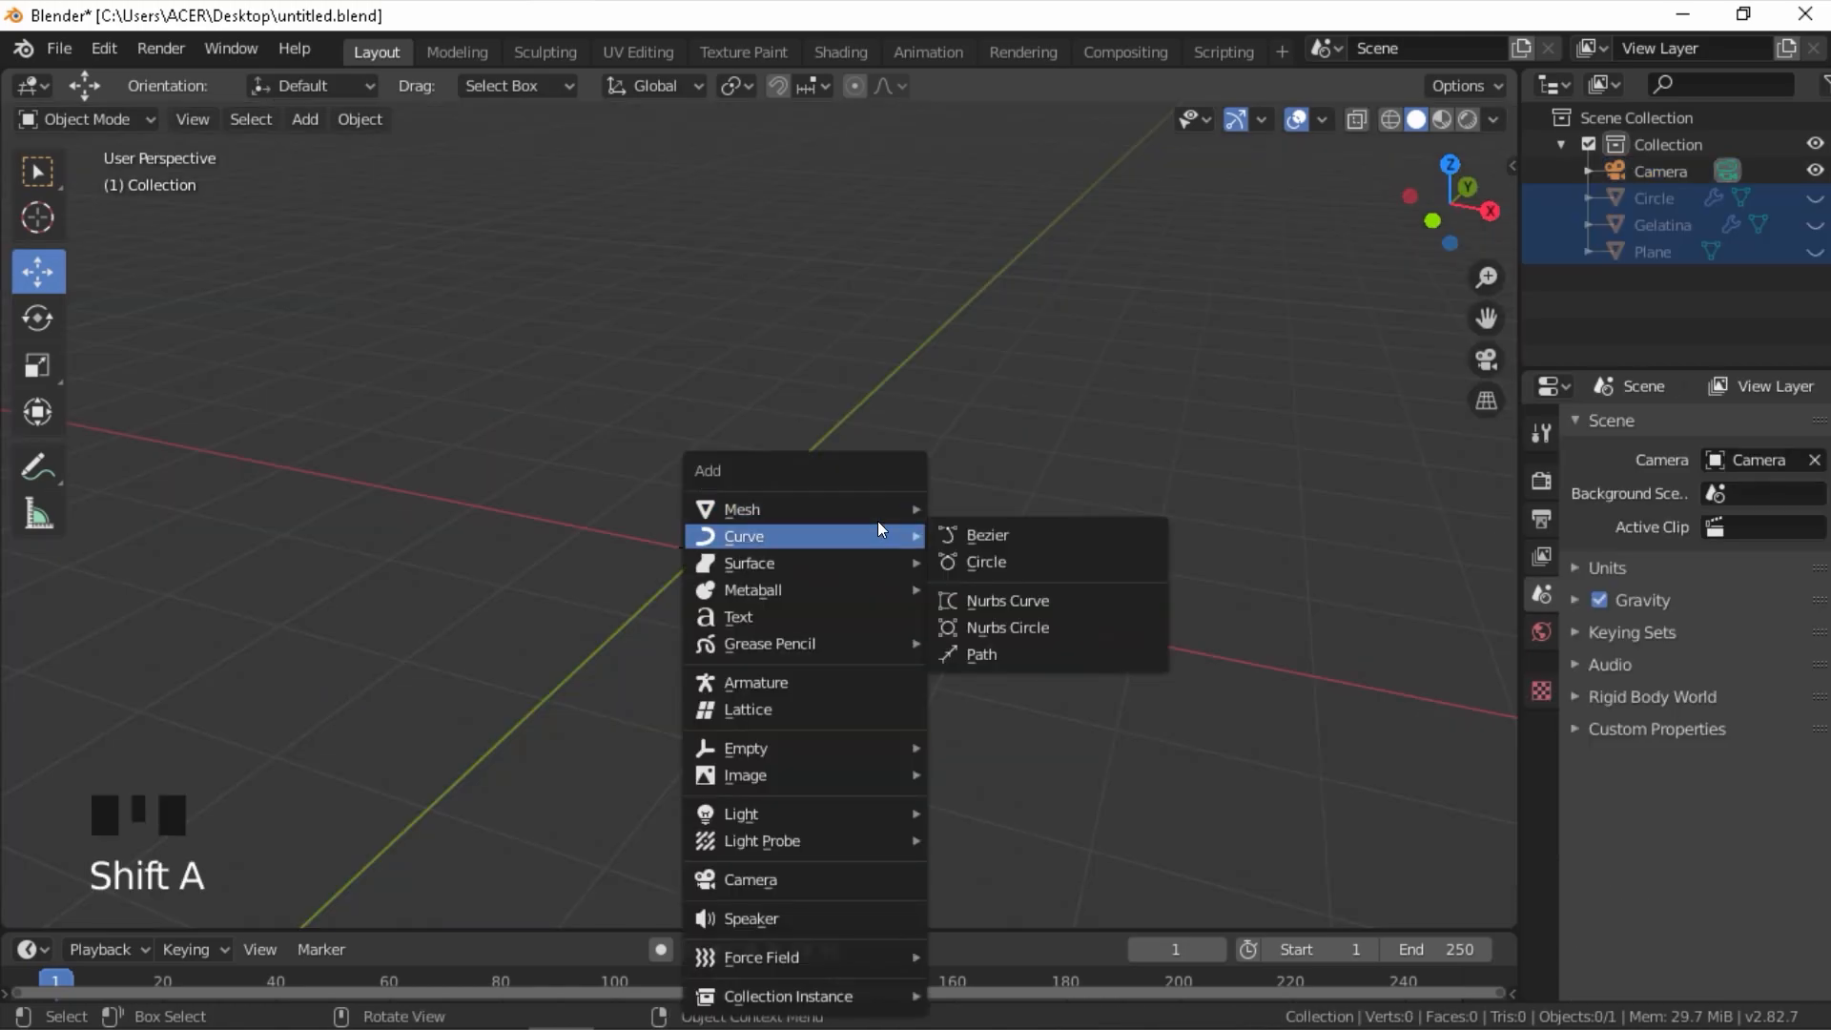
pyautogui.moveTo(860, 510)
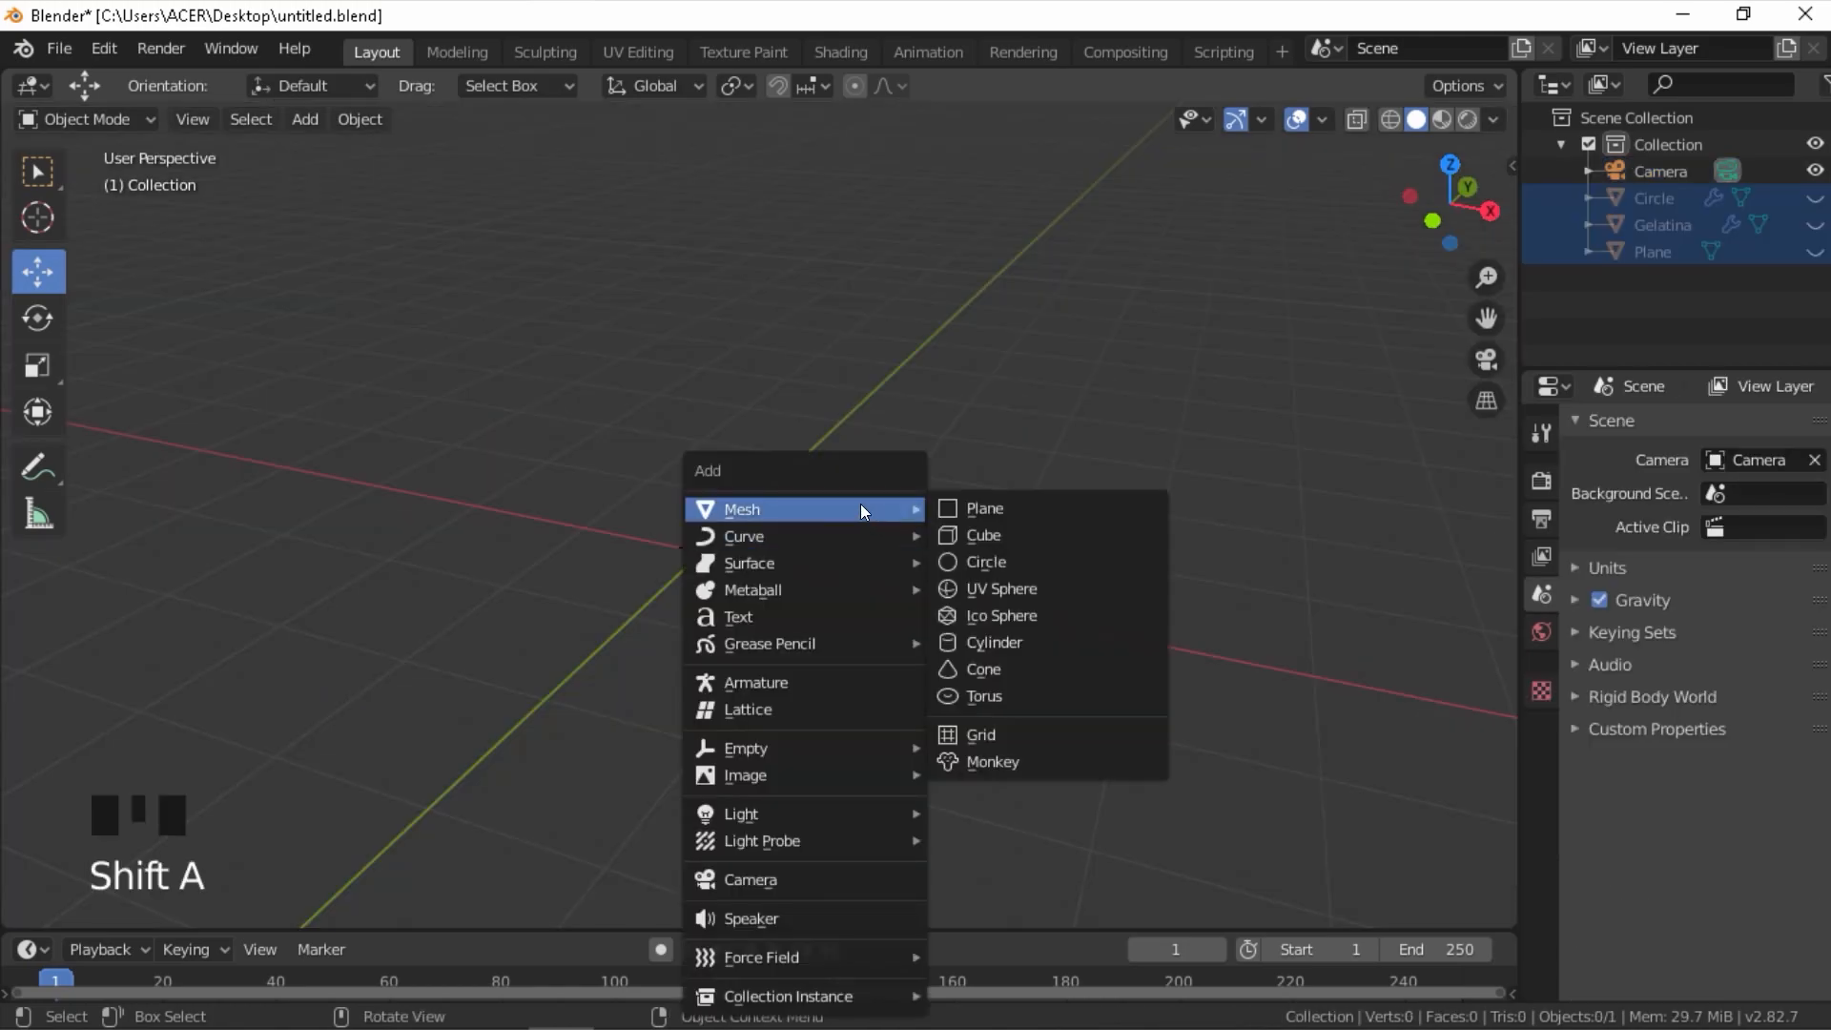
pyautogui.click(1024, 584)
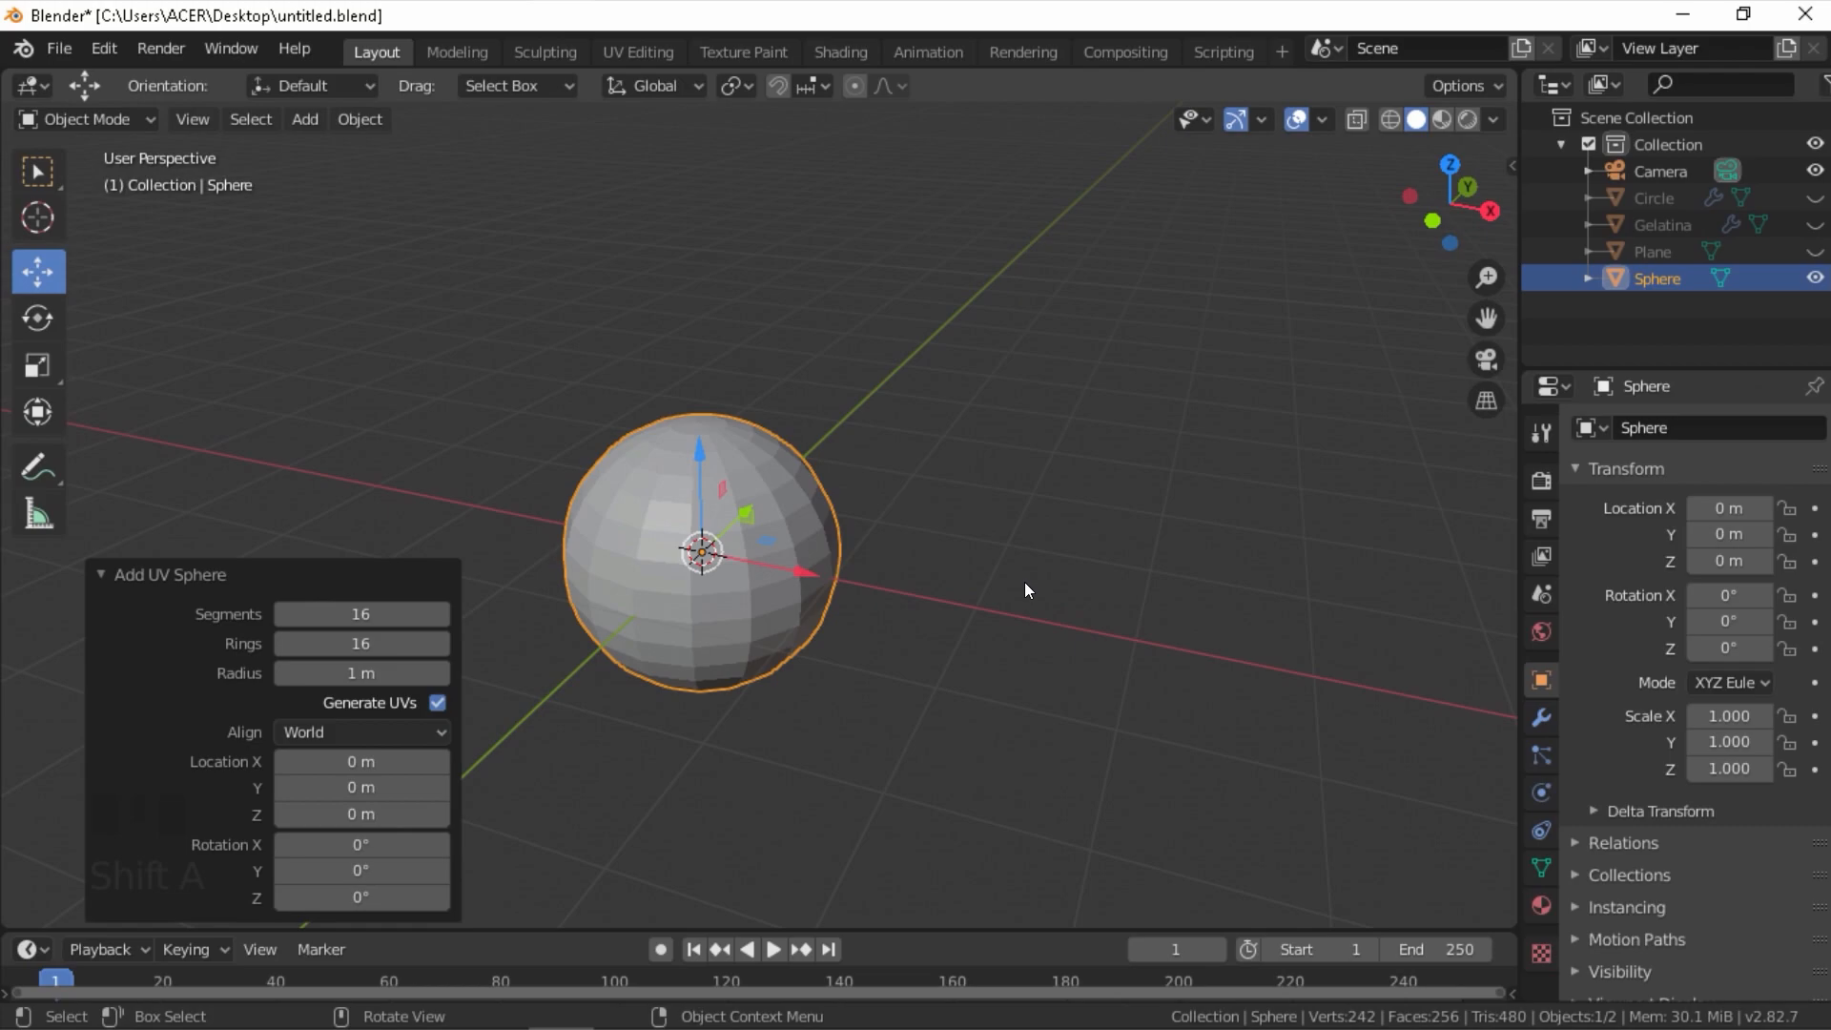
pyautogui.click(417, 615)
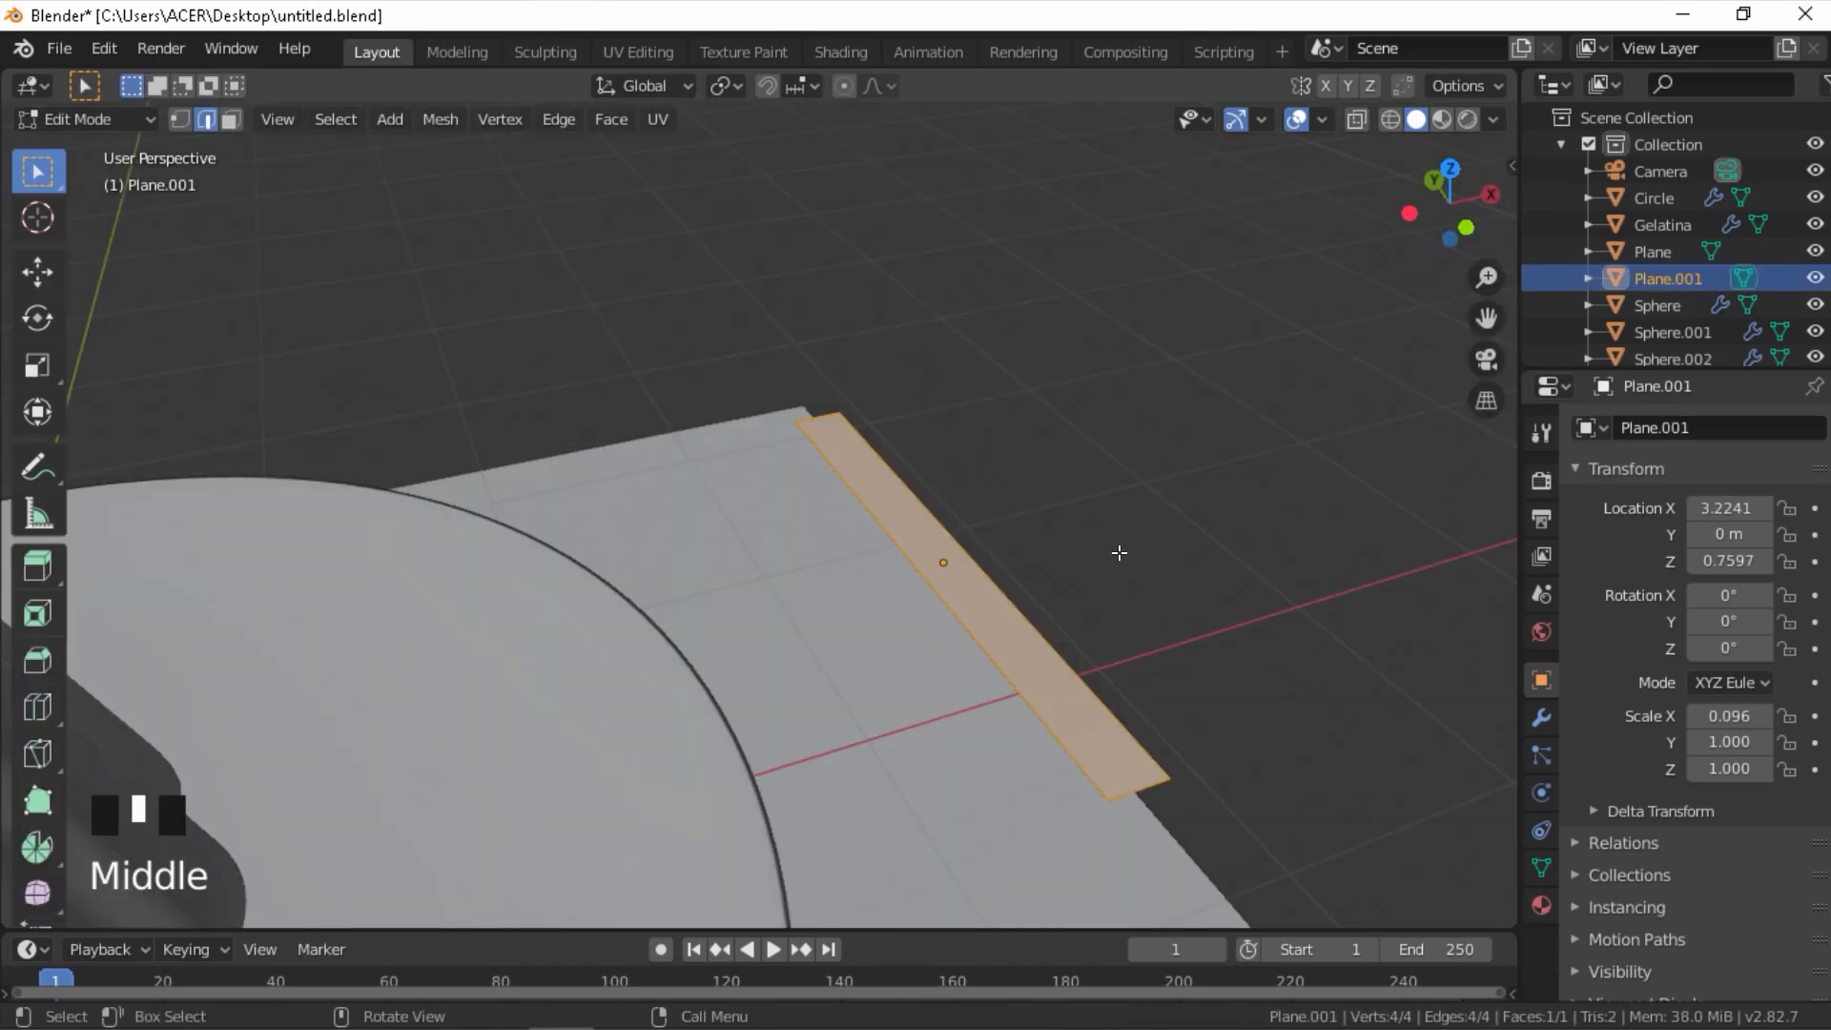
# - Extrude the narrow strip beside the plate upward about 0.066 m and bevel its edges
pyautogui.press('e')
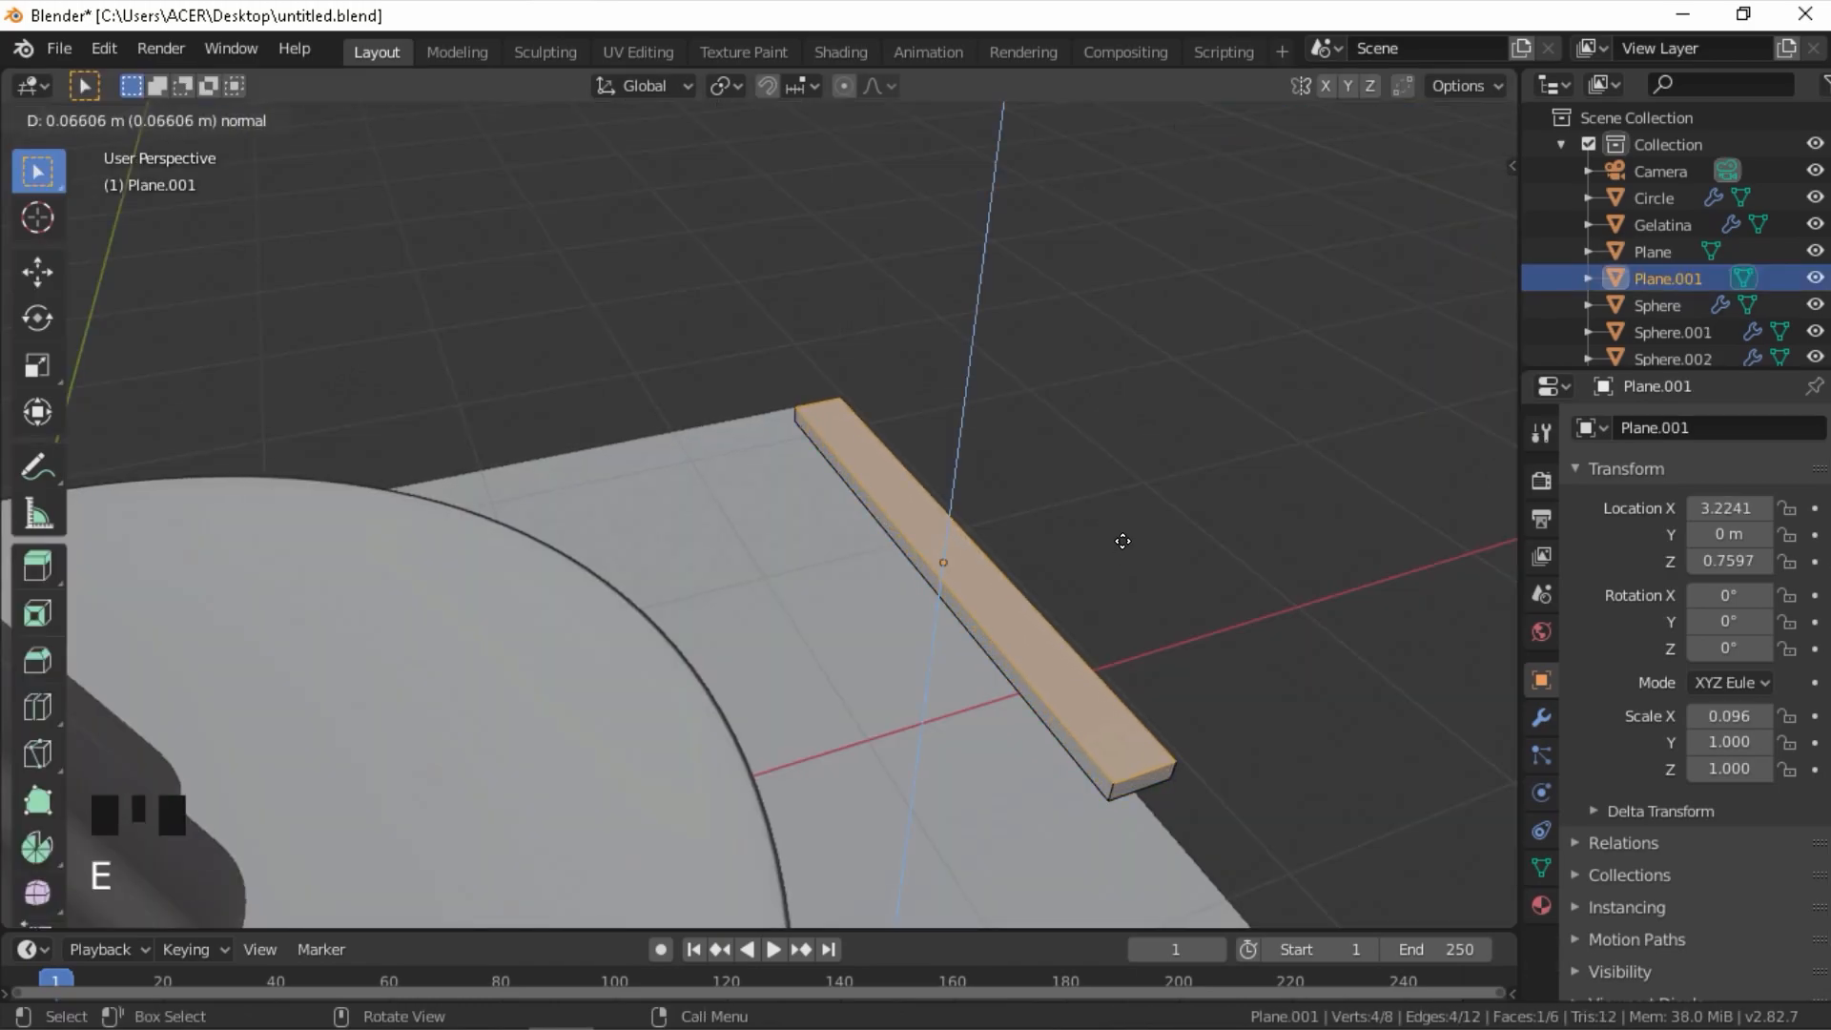
pyautogui.click(1123, 541)
pyautogui.hotkey('ctrl', 'b')
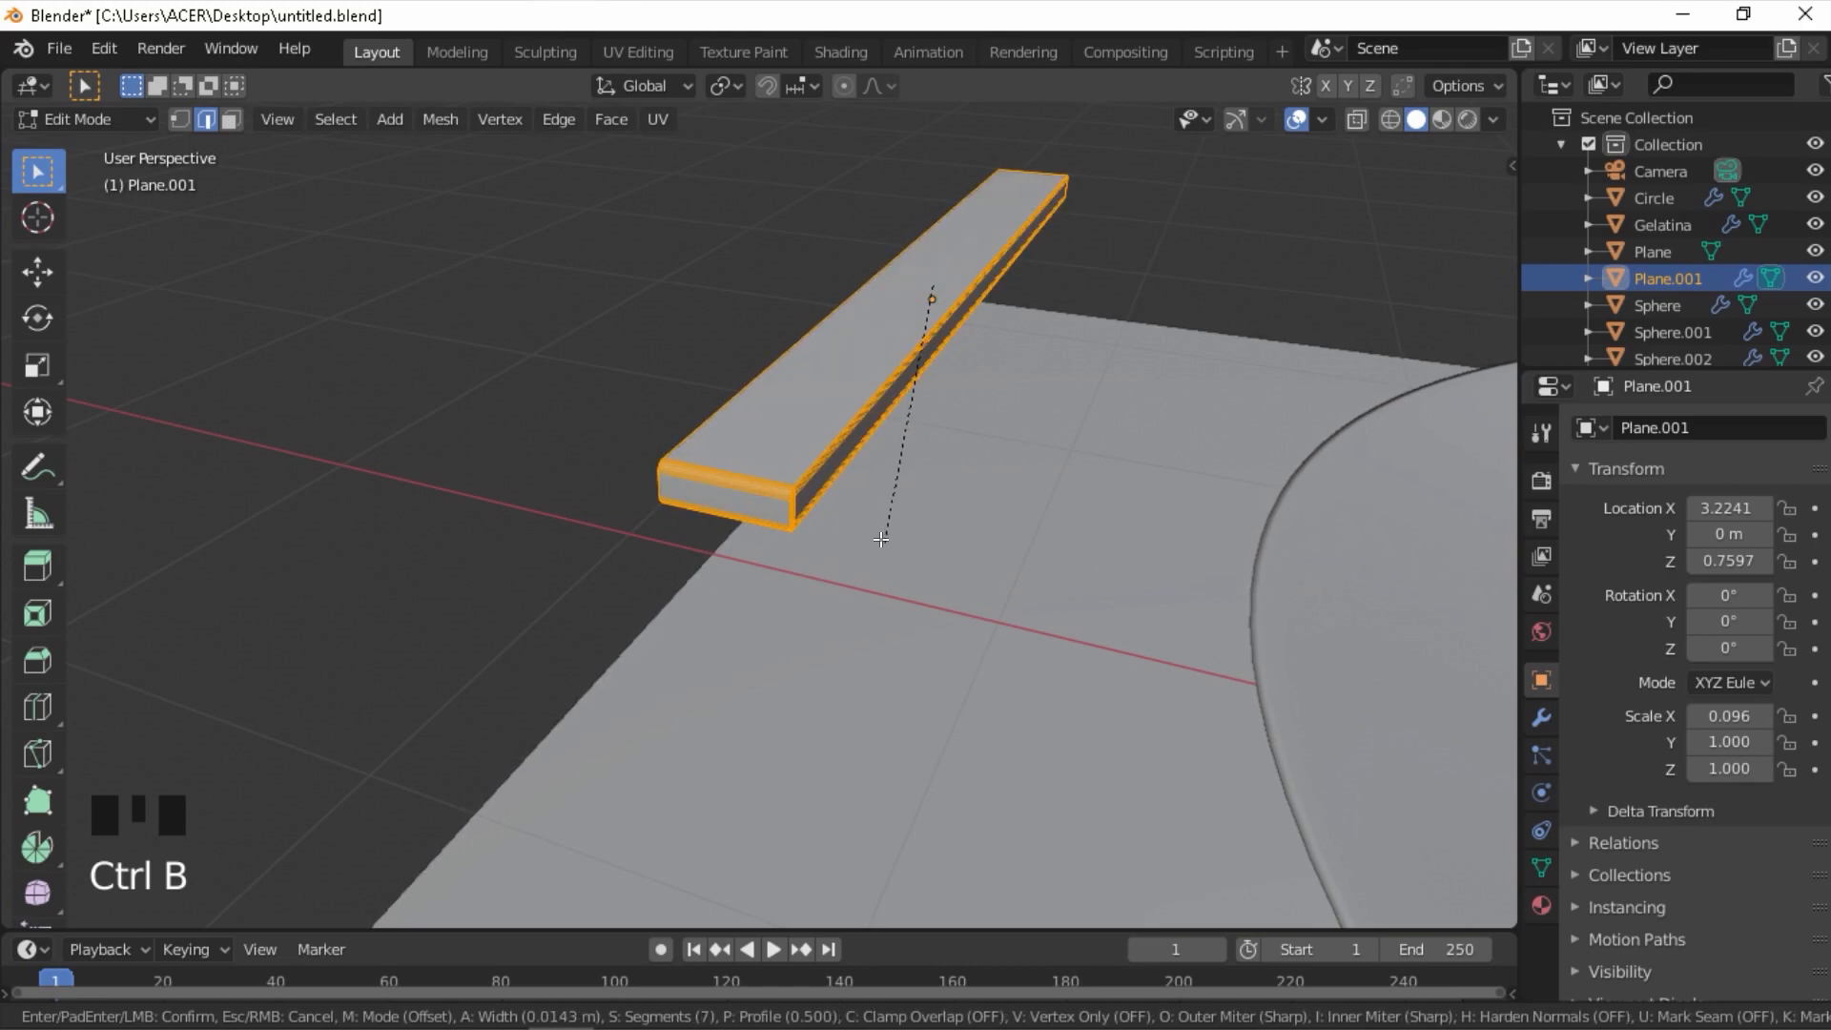
# - Add five loop cuts across the length of the bevelled strip and return to Object Mode
pyautogui.hotkey('ctrl', 'r')
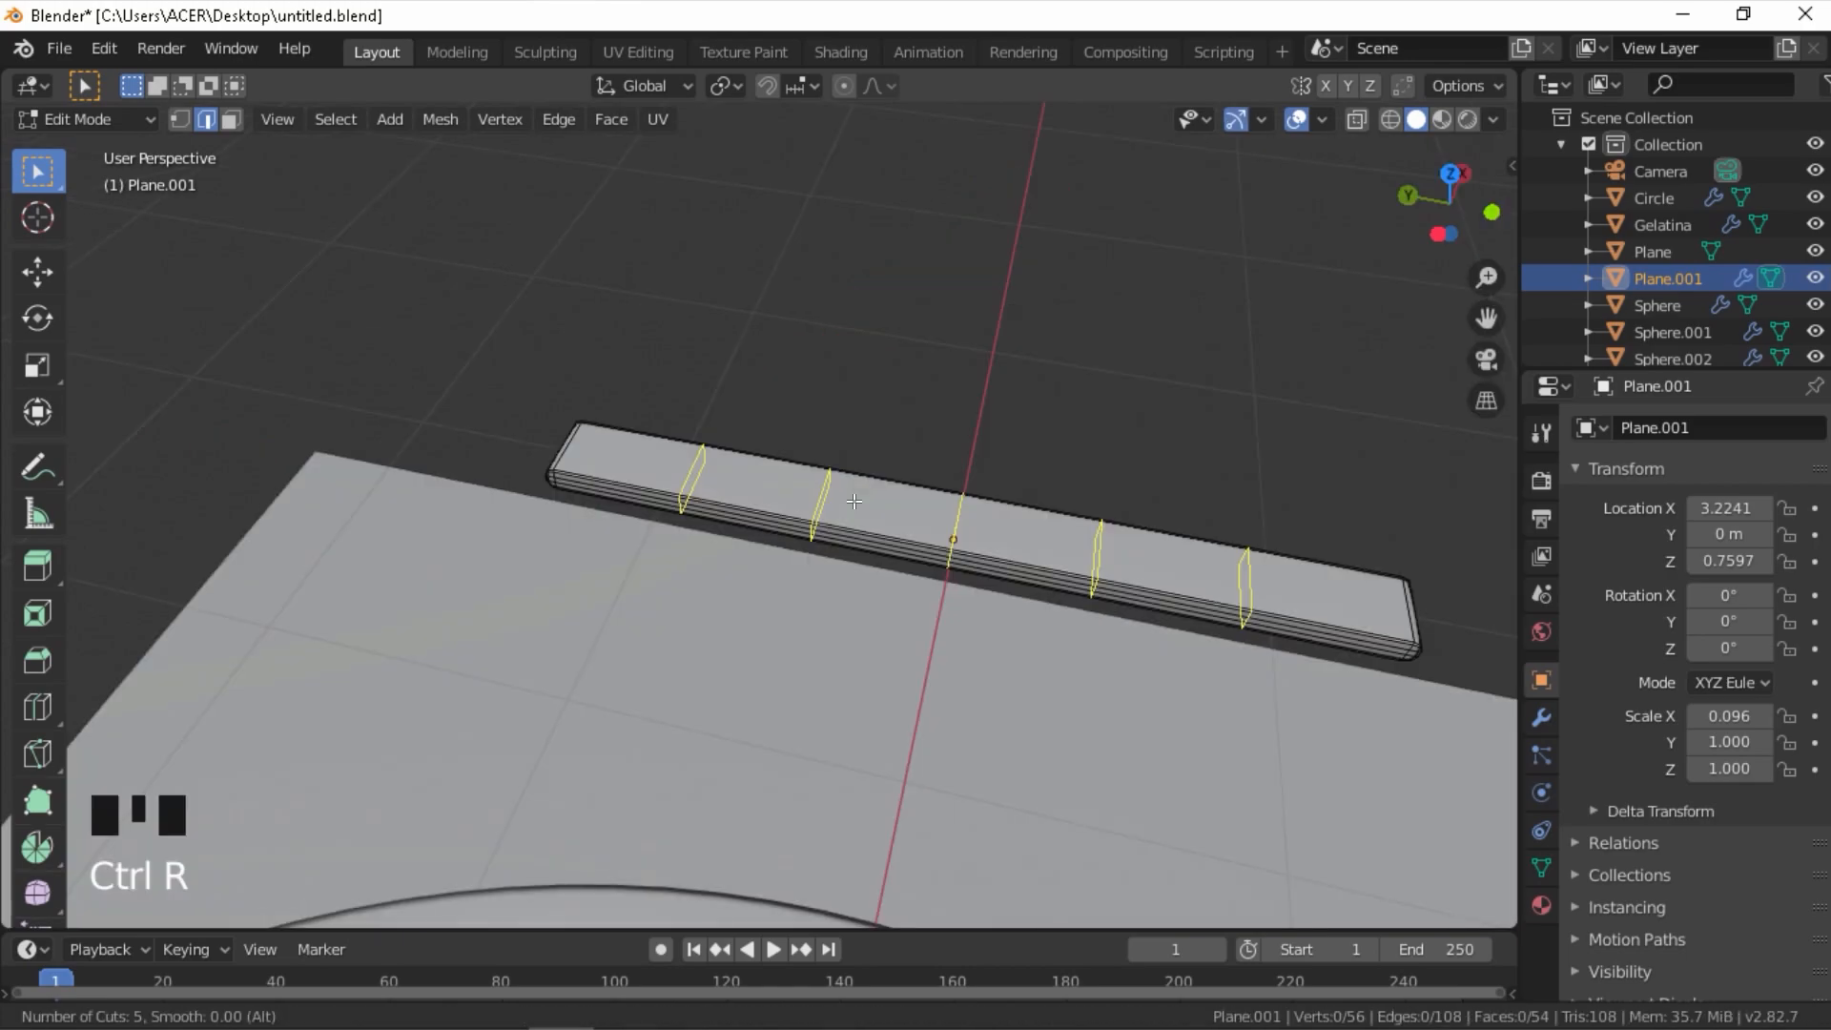
pyautogui.click(940, 531)
pyautogui.moveTo(940, 531); pyautogui.dragTo(642, 467, button='middle')
pyautogui.press('KP_7')
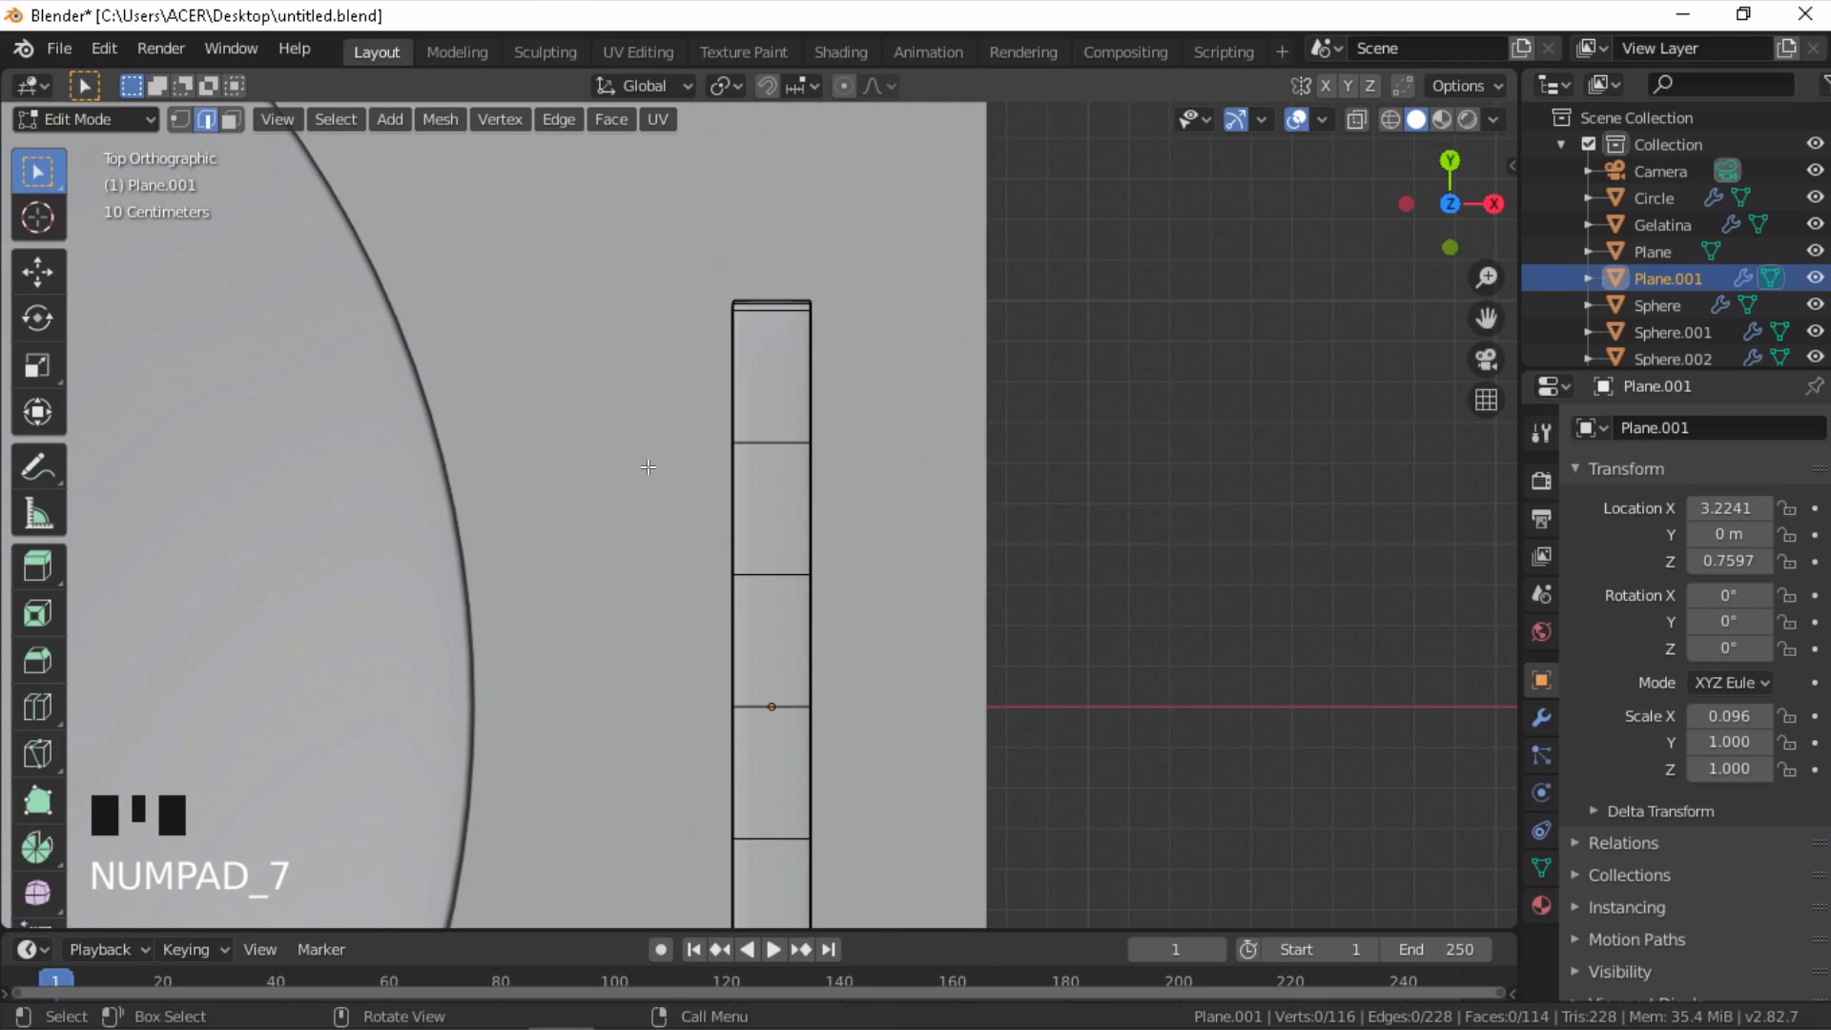
pyautogui.press('KP_0')
pyautogui.press('Tab')
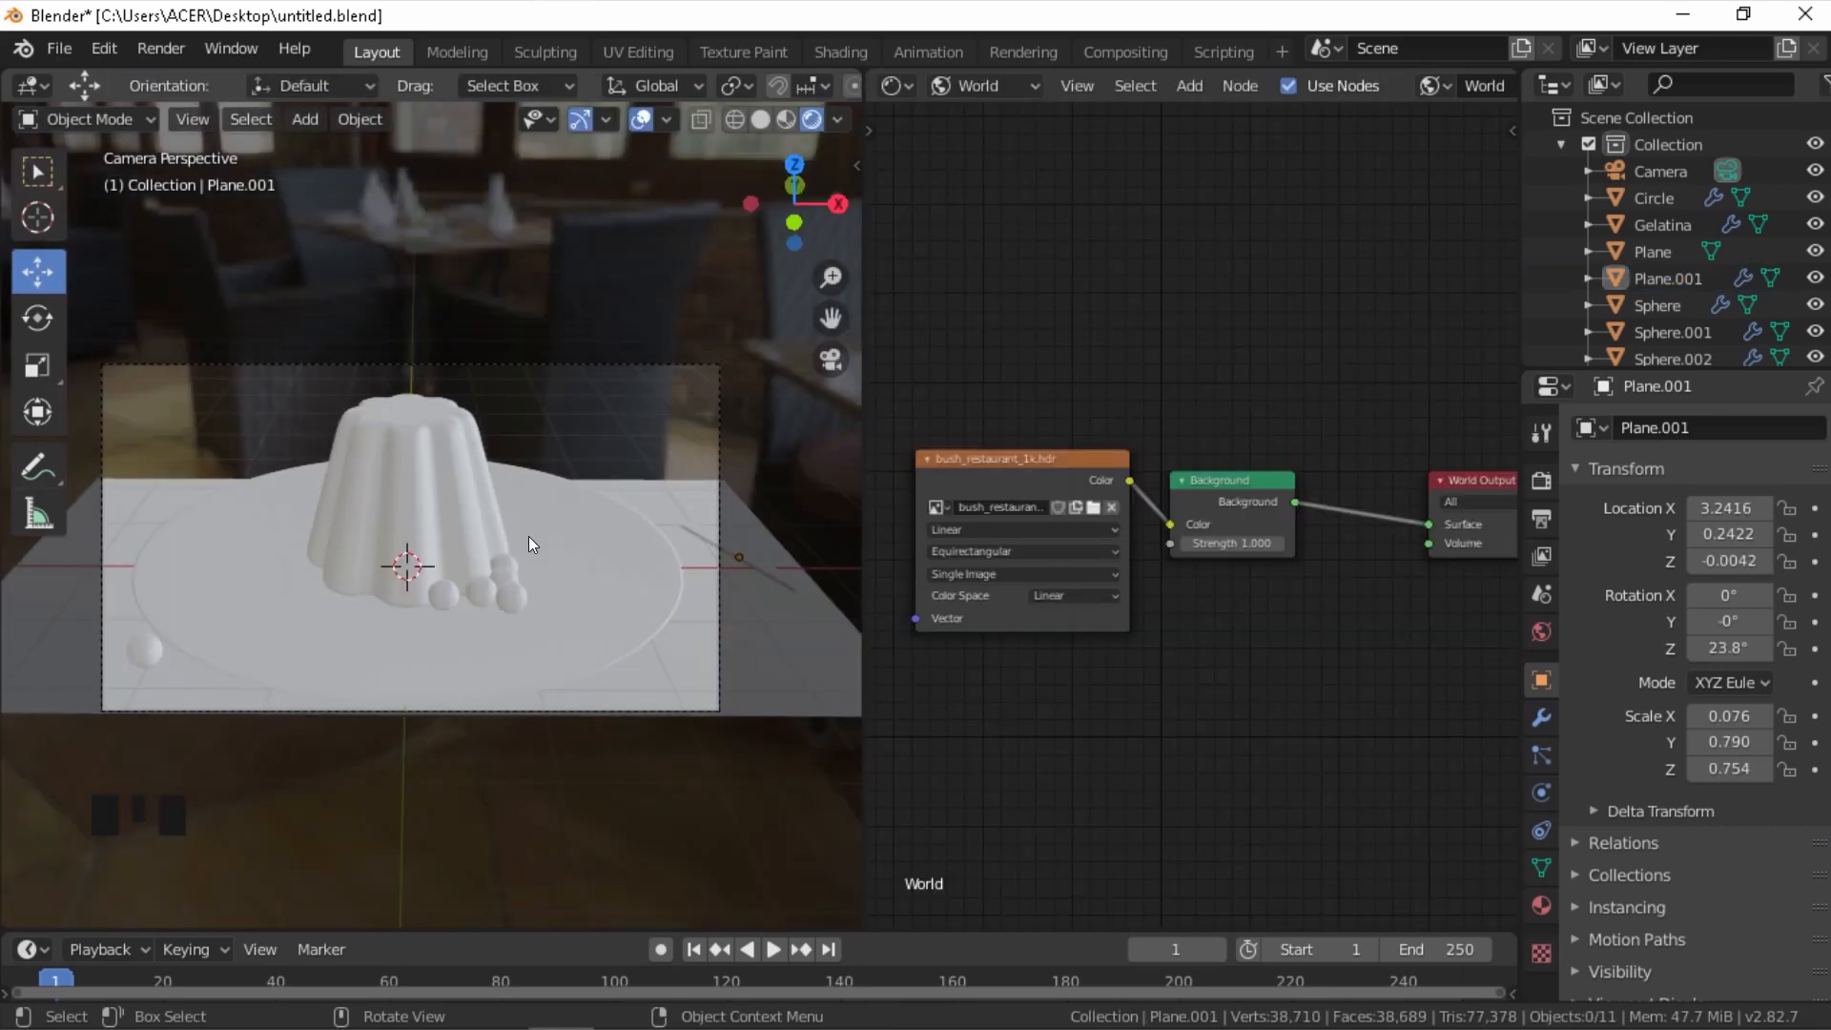
# - Add Mapping and Texture Coordinate nodes to the world's restaurant environment texture and adjust the mapping's Z rotation
pyautogui.moveTo(528, 536)
pyautogui.mouseDown(button='middle')
pyautogui.moveTo(854, 536)
pyautogui.moveTo(131, 540)
pyautogui.moveTo(539, 544)
pyautogui.mouseUp(button='middle')
pyautogui.click(1183, 441)
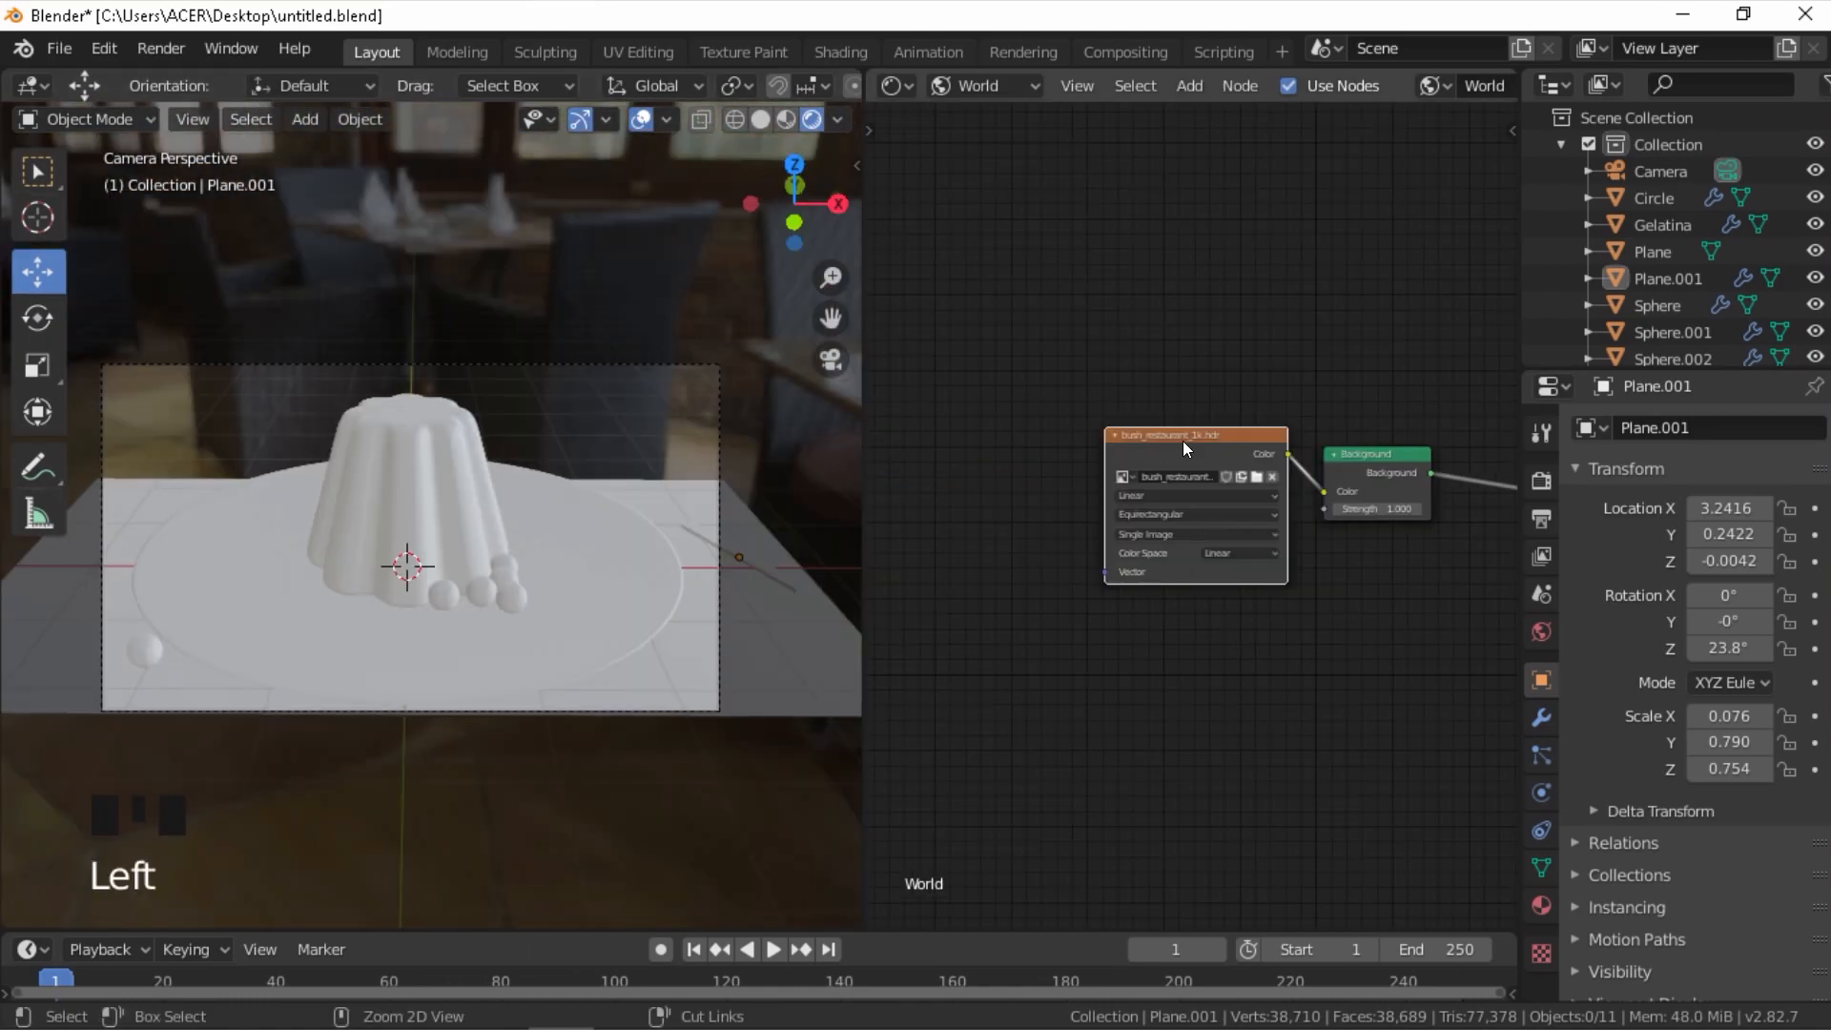
pyautogui.hotkey('ctrl', 't')
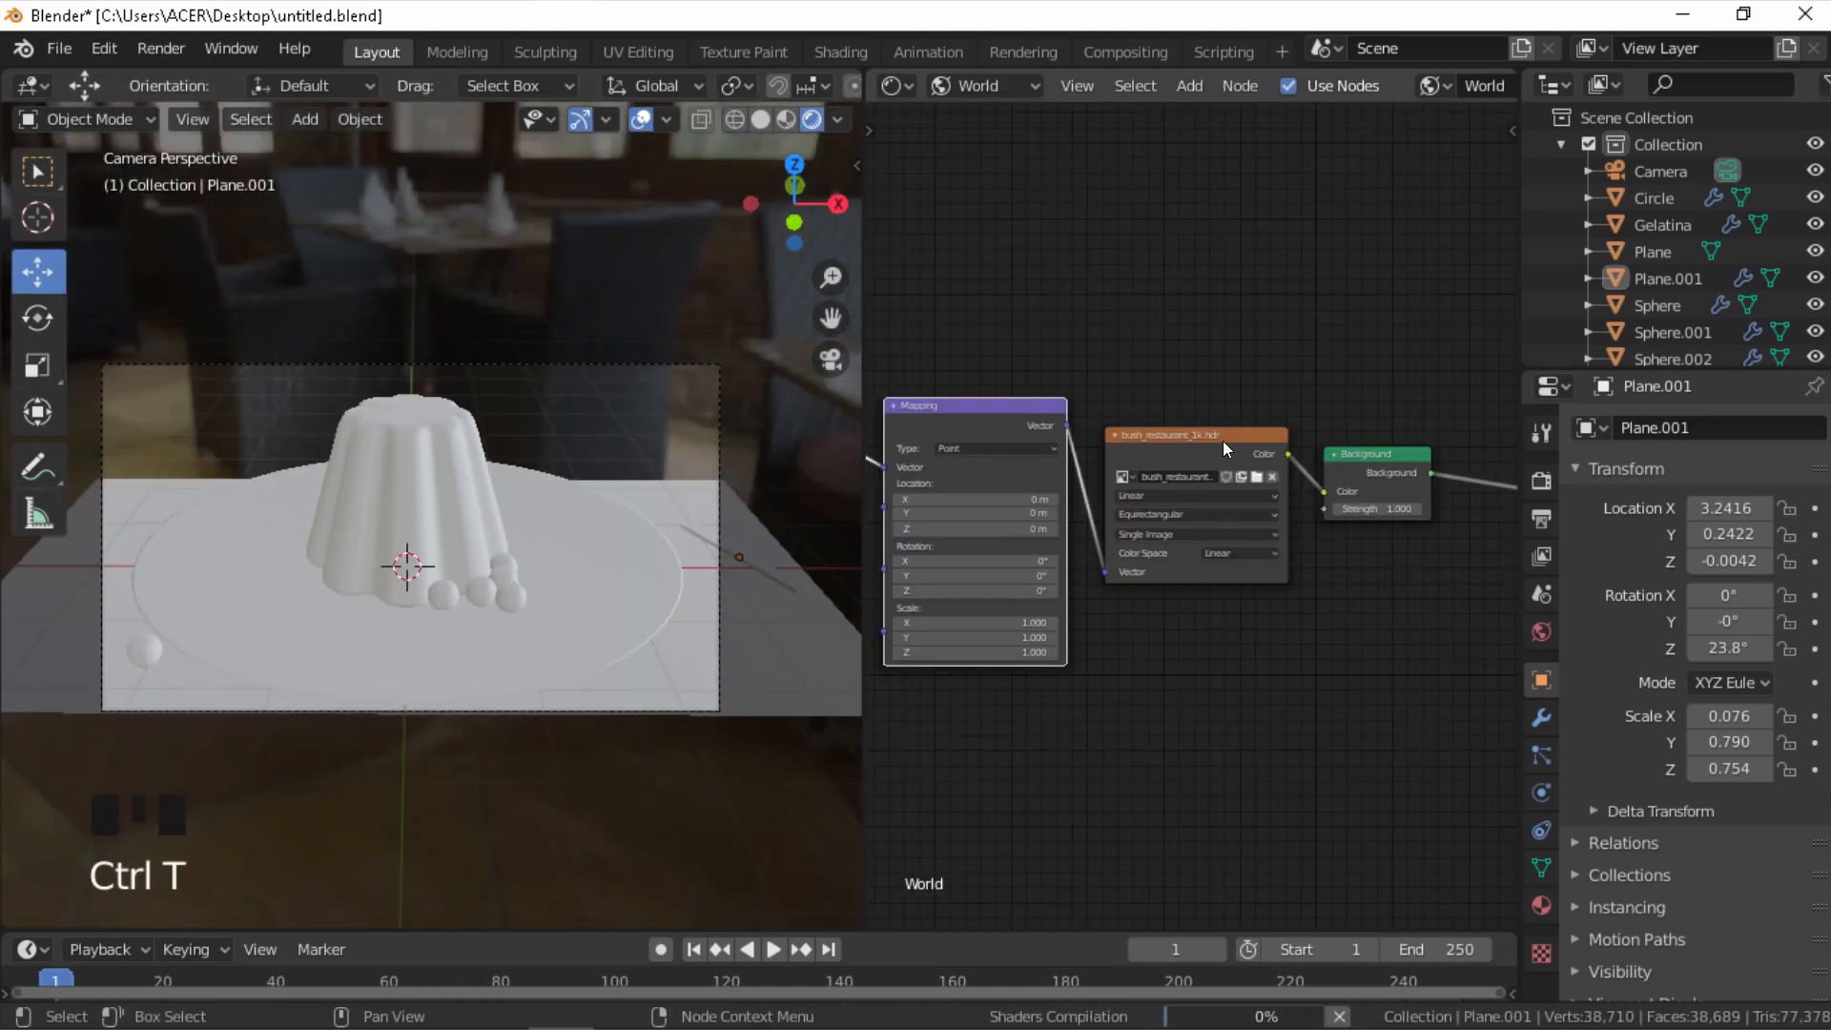
pyautogui.scroll(-5, 1224, 448)
pyautogui.moveTo(1097, 538); pyautogui.dragTo(1341, 500, button='middle')
pyautogui.scroll(8, 1180, 542)
pyautogui.scroll(2, 1341, 500)
pyautogui.moveTo(1294, 572)
pyautogui.mouseDown()
pyautogui.moveTo(1221, 616)
pyautogui.moveTo(1325, 622)
pyautogui.moveTo(1286, 601)
pyautogui.moveTo(1311, 600)
pyautogui.mouseUp()
pyautogui.hotkey('ctrl', 'z')
pyautogui.hotkey('ctrl', 'z')
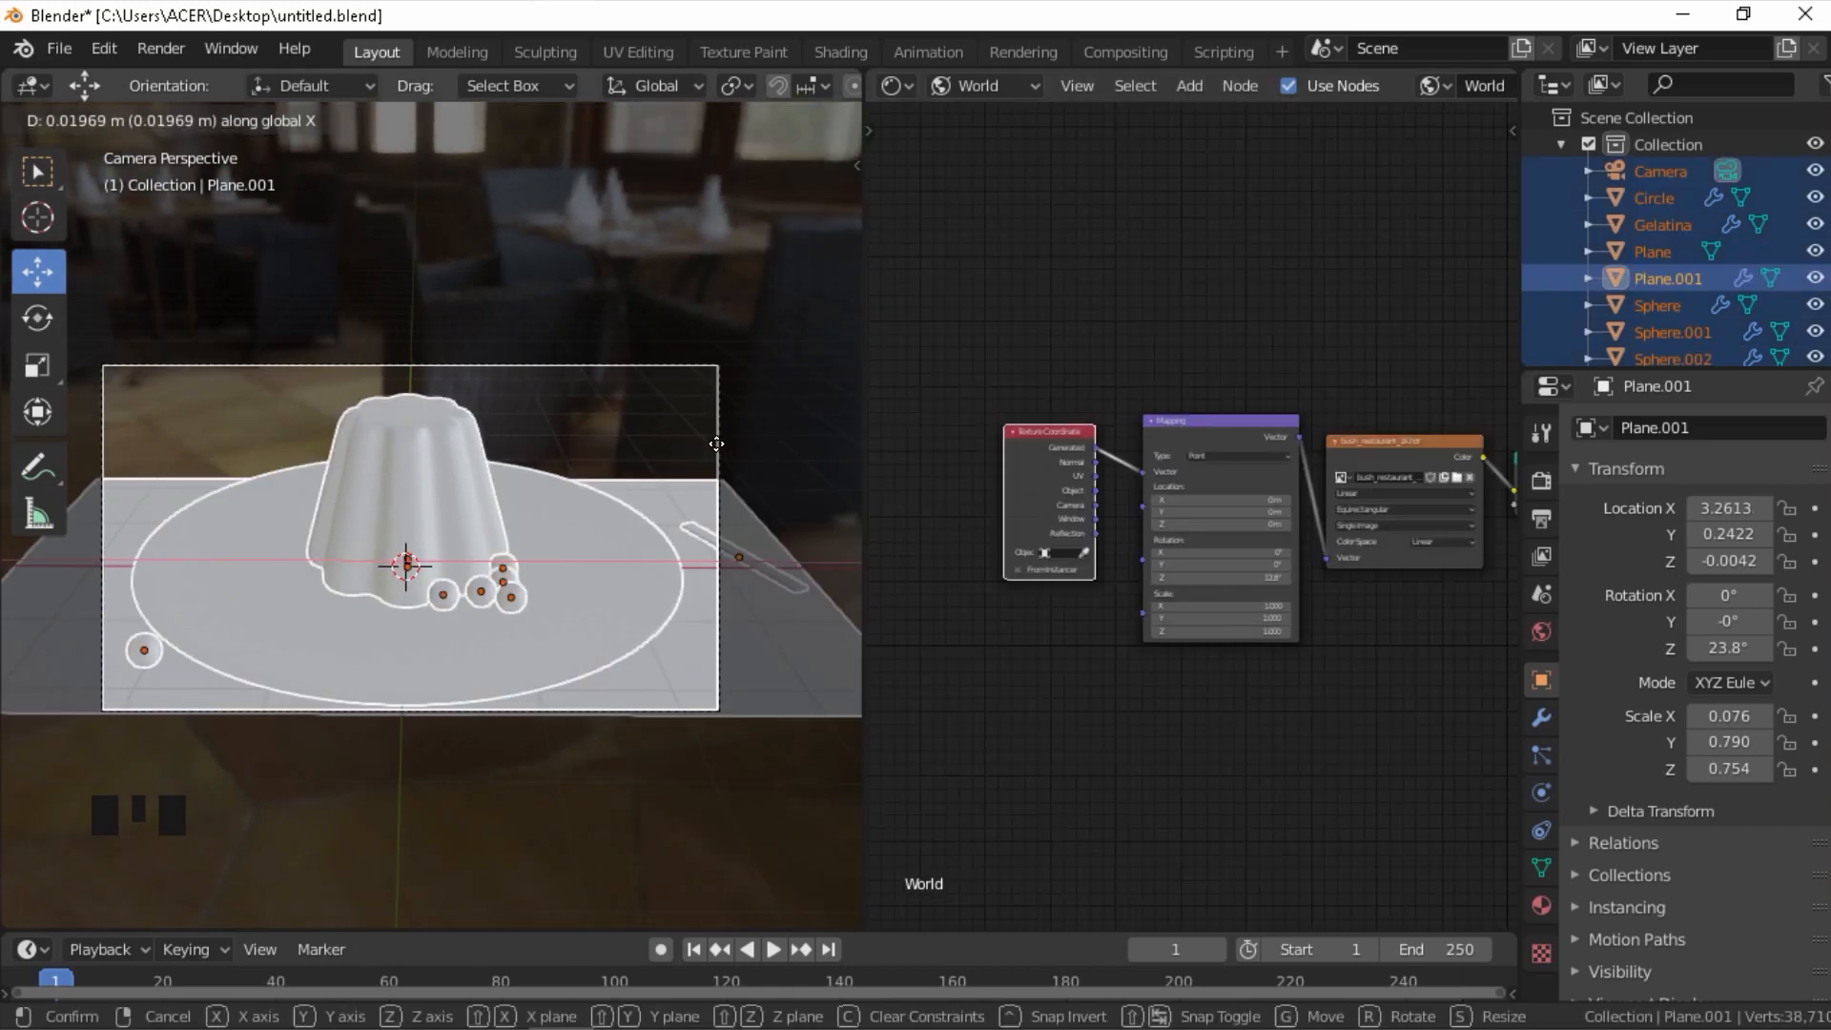
pyautogui.rightClick(720, 445)
# - Rotate all scene objects together with the camera about 11° around the global X axis, and clear the selection
pyautogui.press('r')
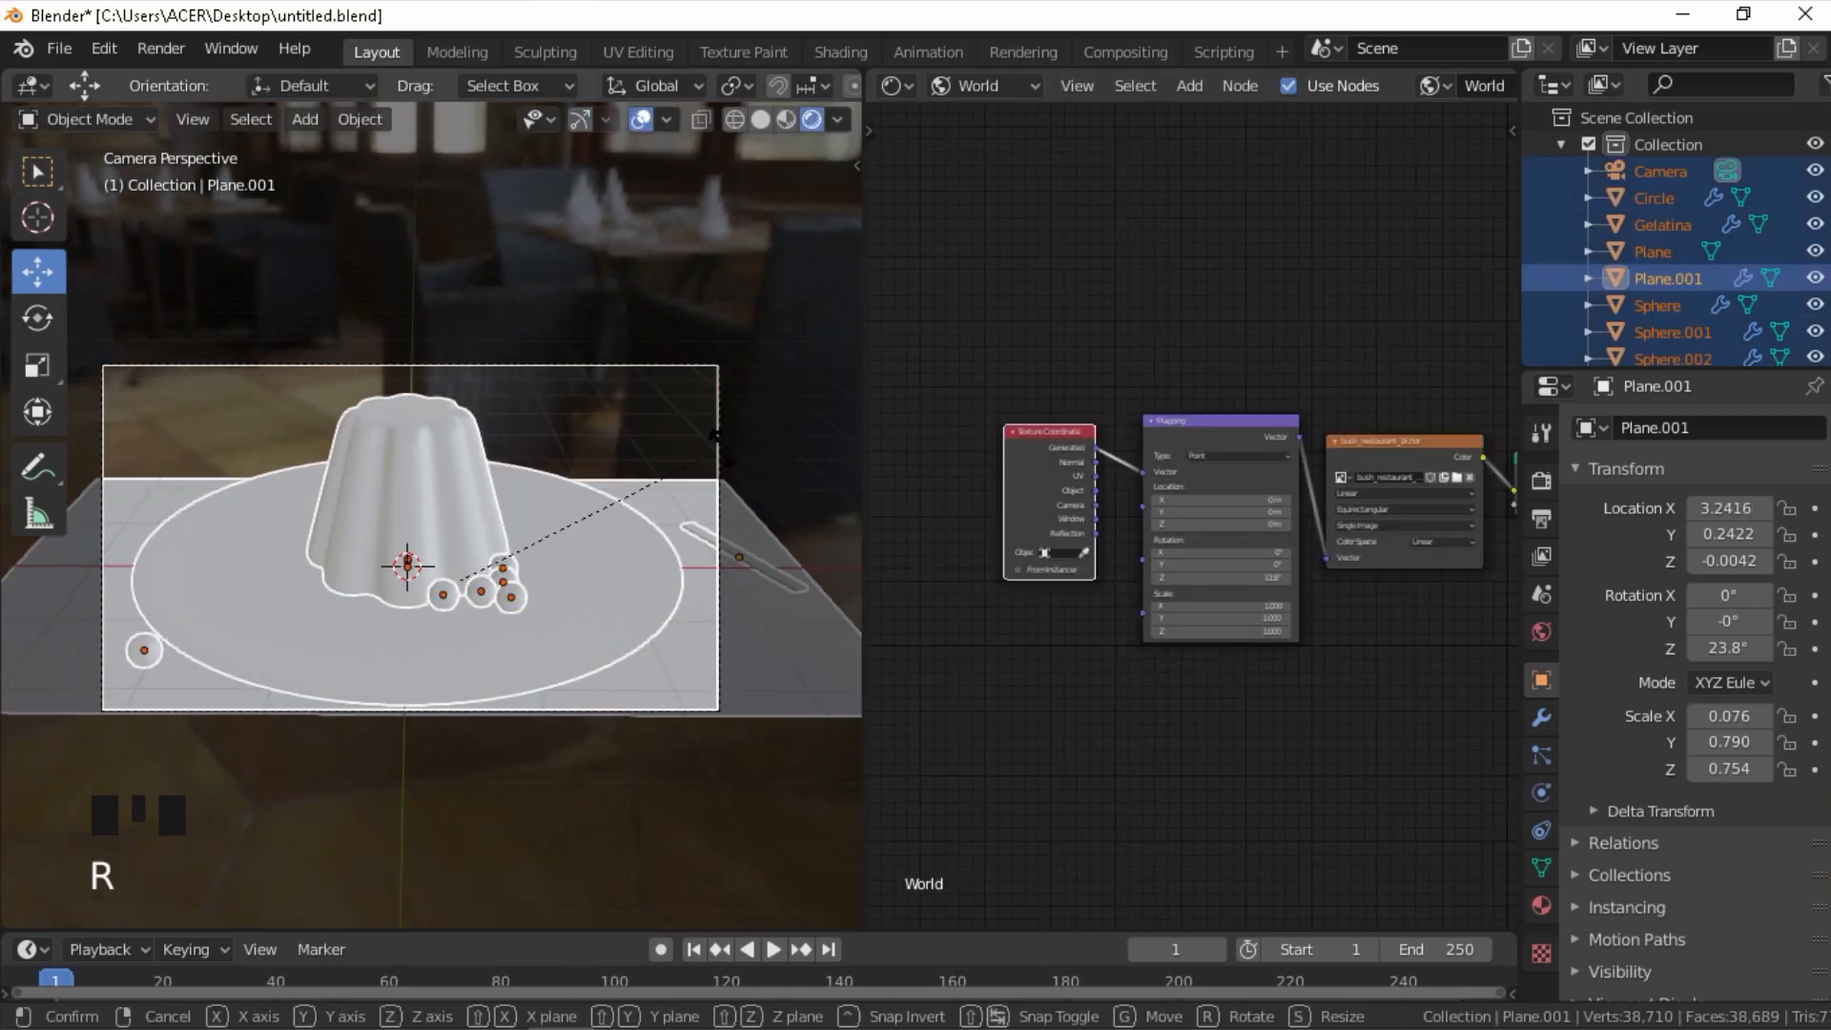
pyautogui.press('x')
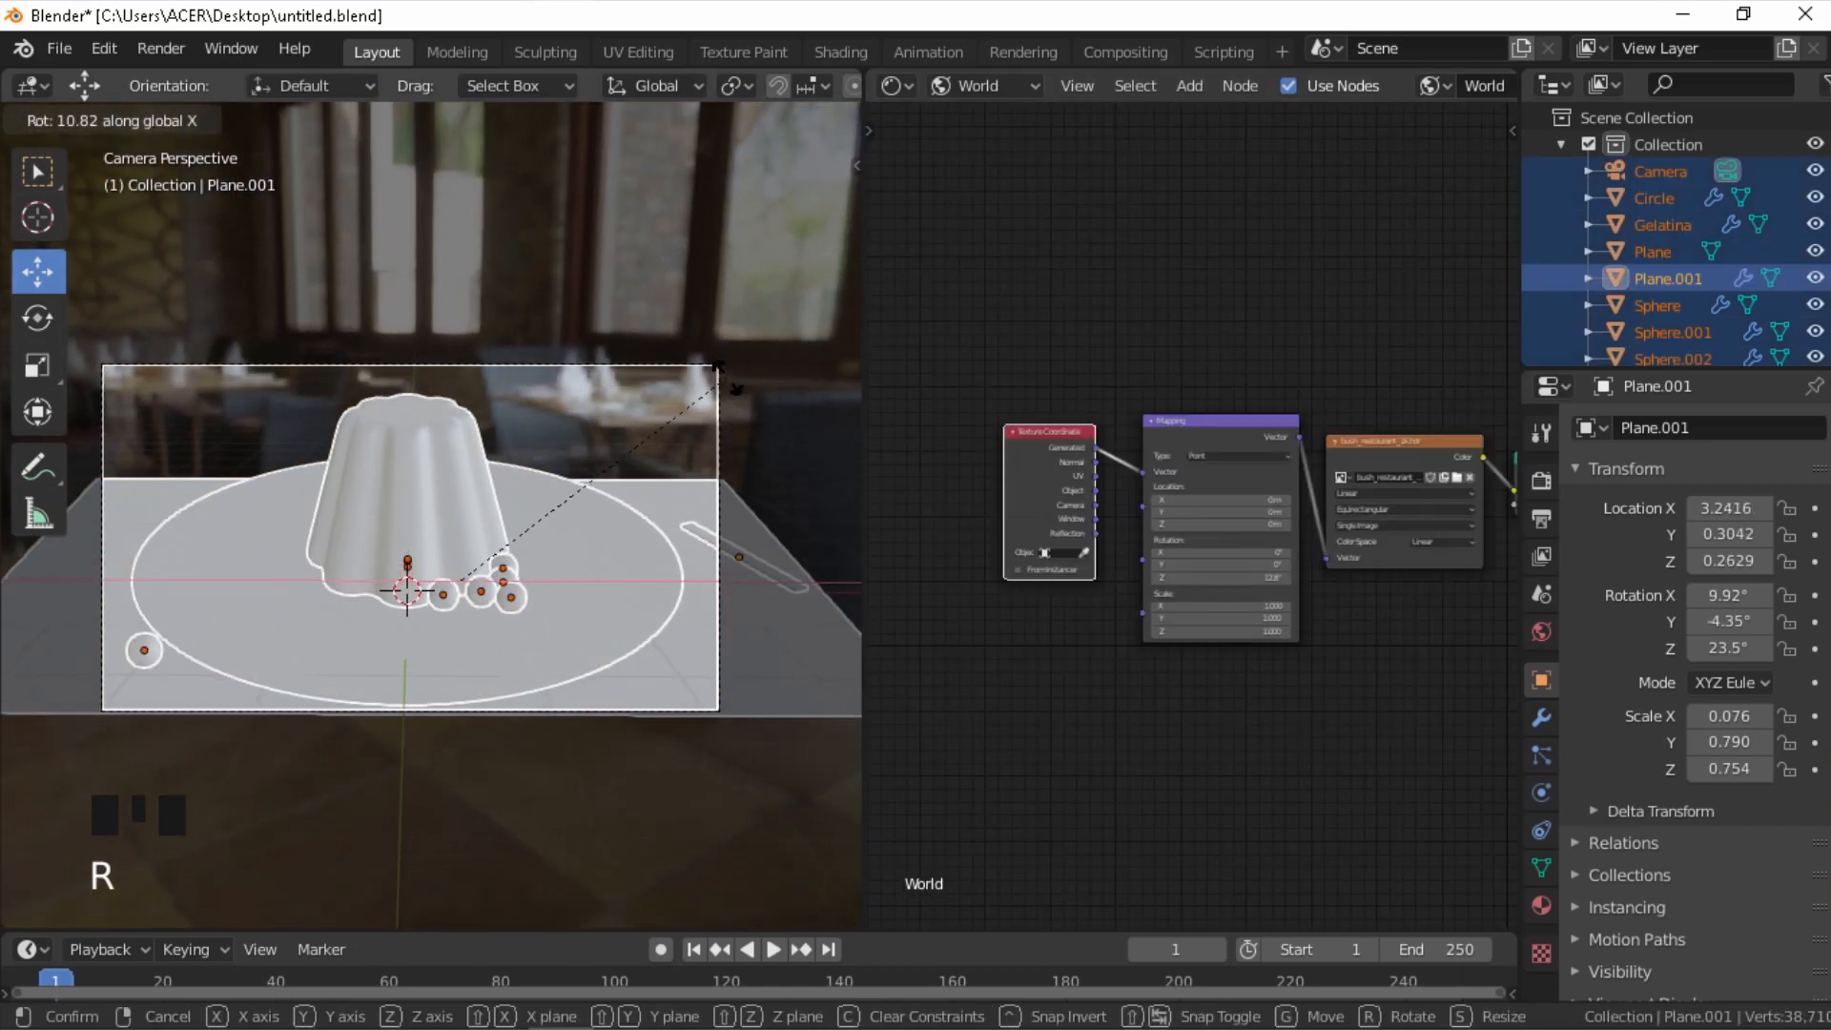
pyautogui.click(726, 378)
pyautogui.press('a')
pyautogui.press('a')
pyautogui.press('a')
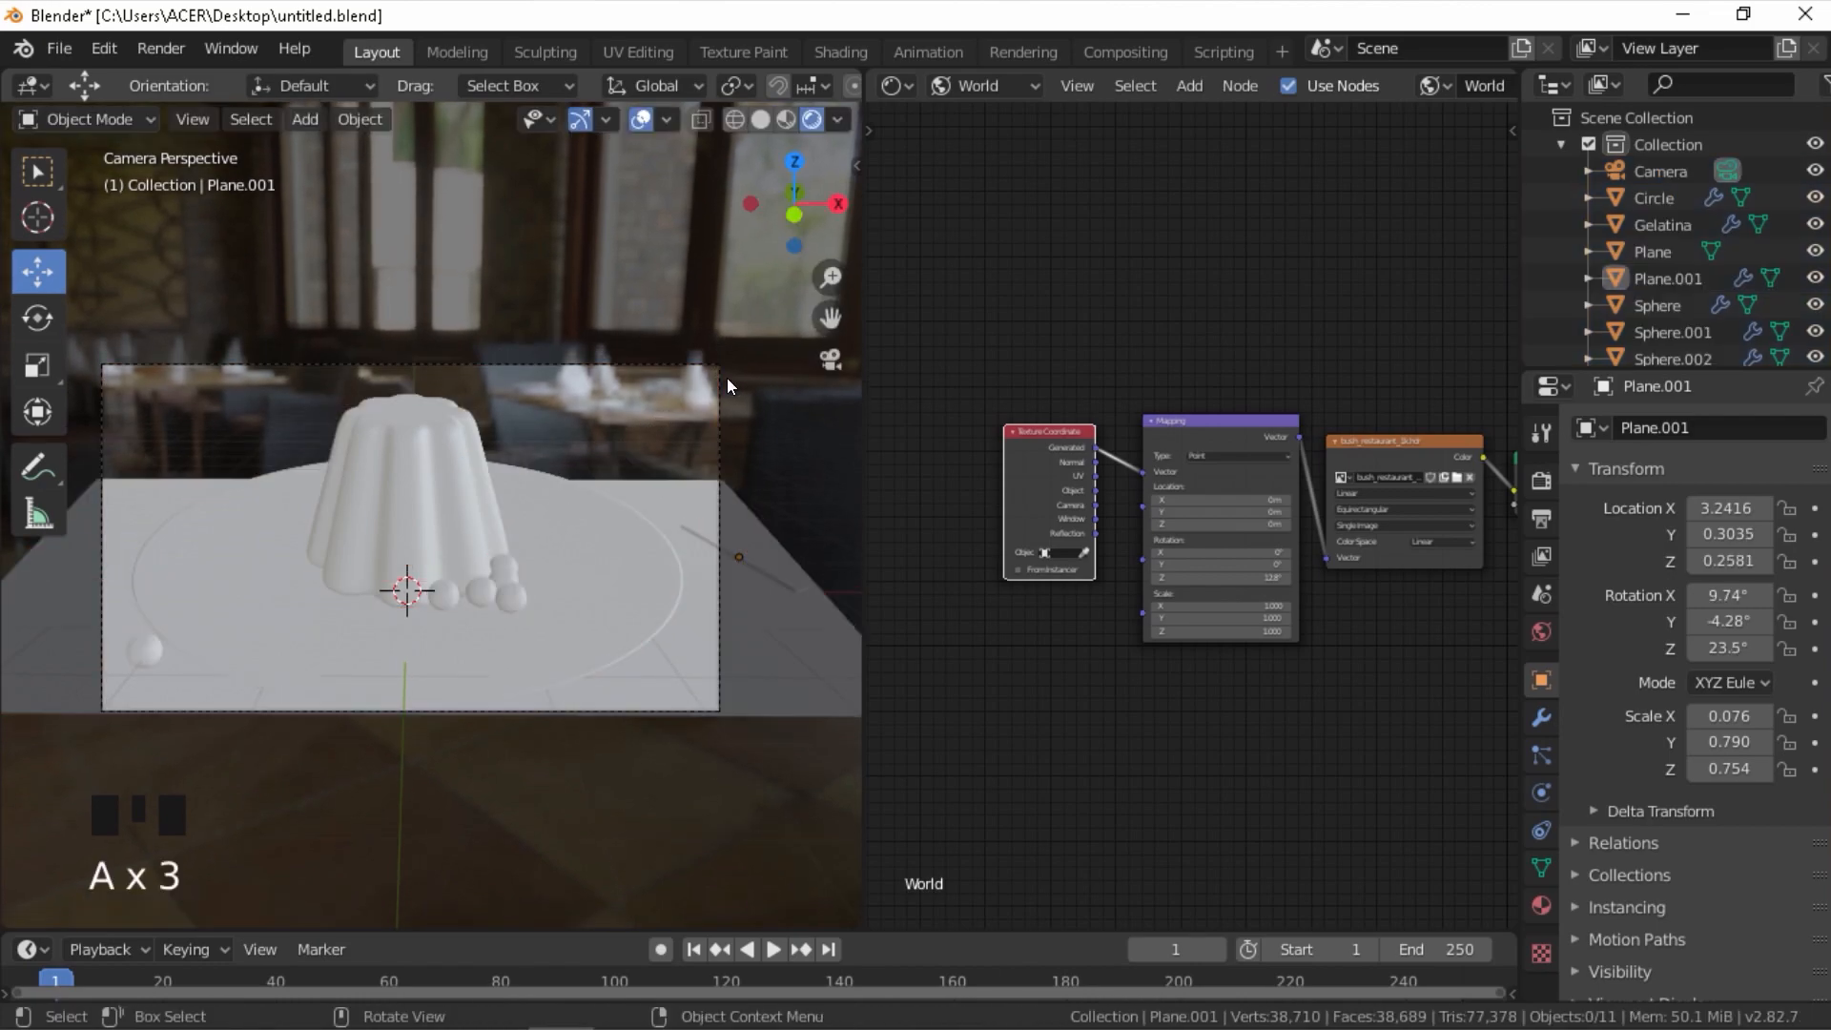
# - Set the scene's render engine to Cycles
pyautogui.scroll(1, 726, 387)
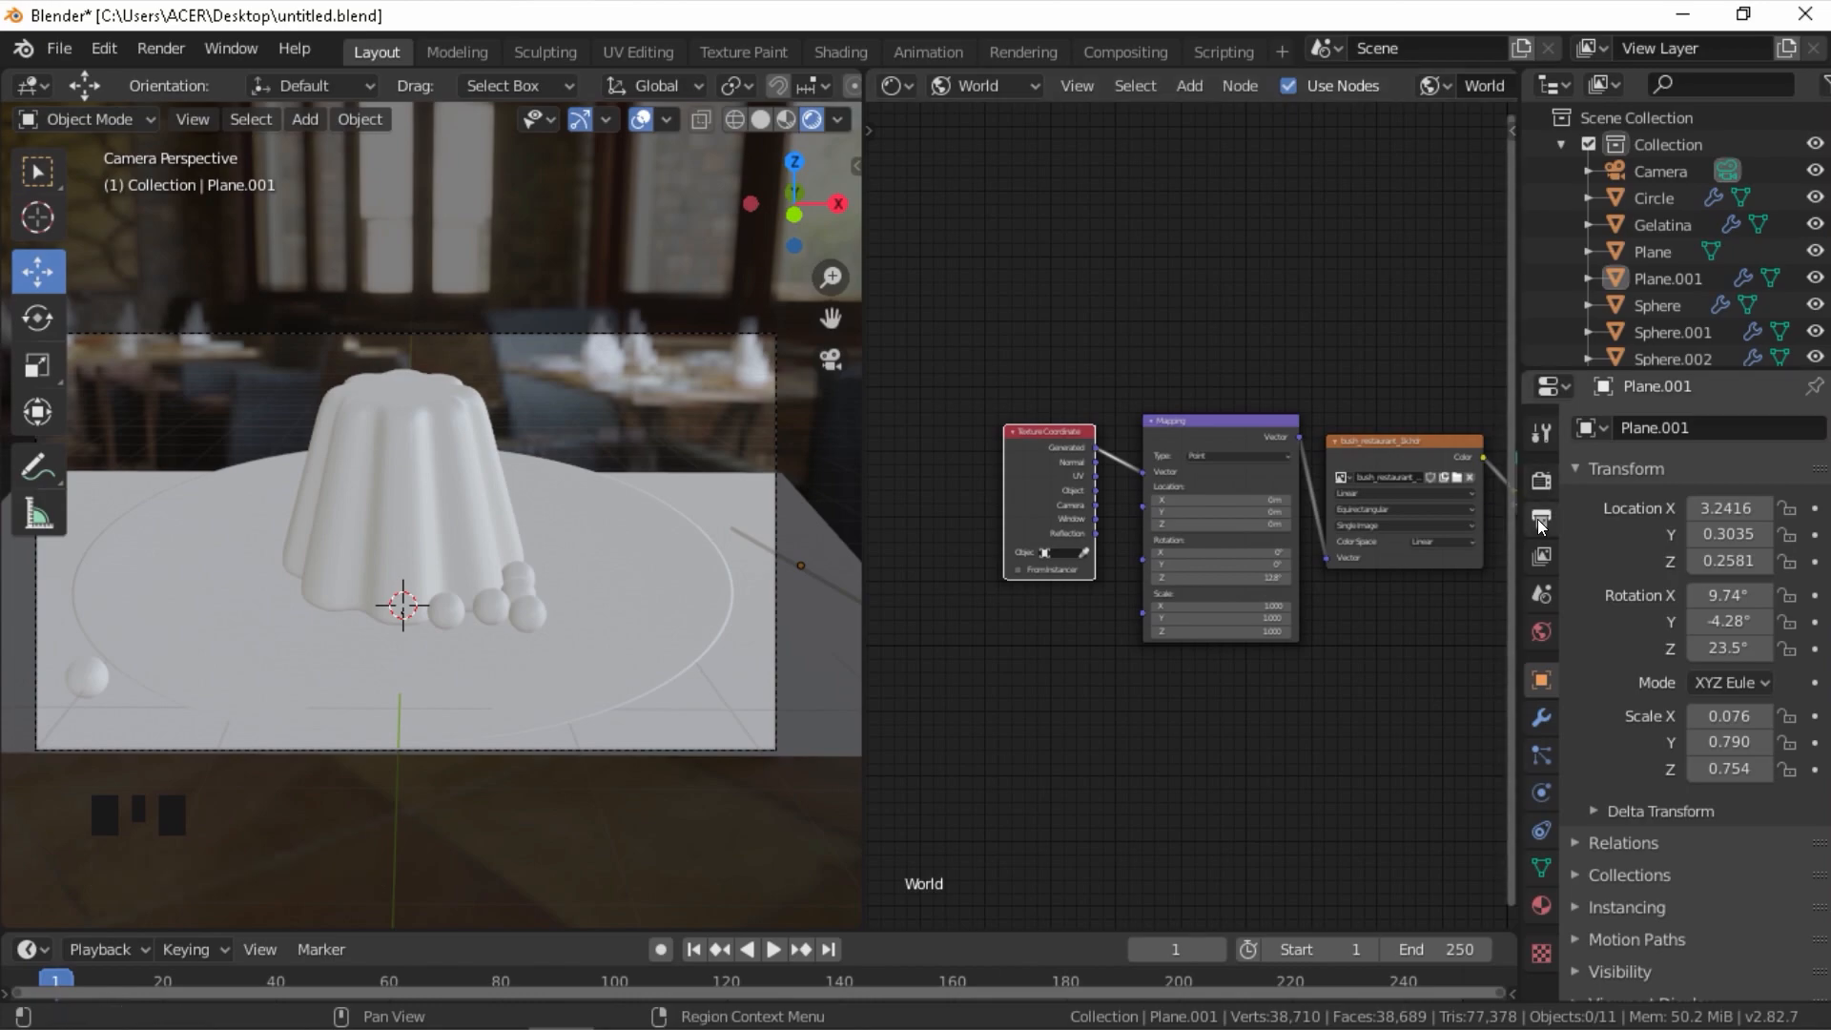
pyautogui.click(1541, 479)
pyautogui.click(1755, 428)
pyautogui.click(1737, 517)
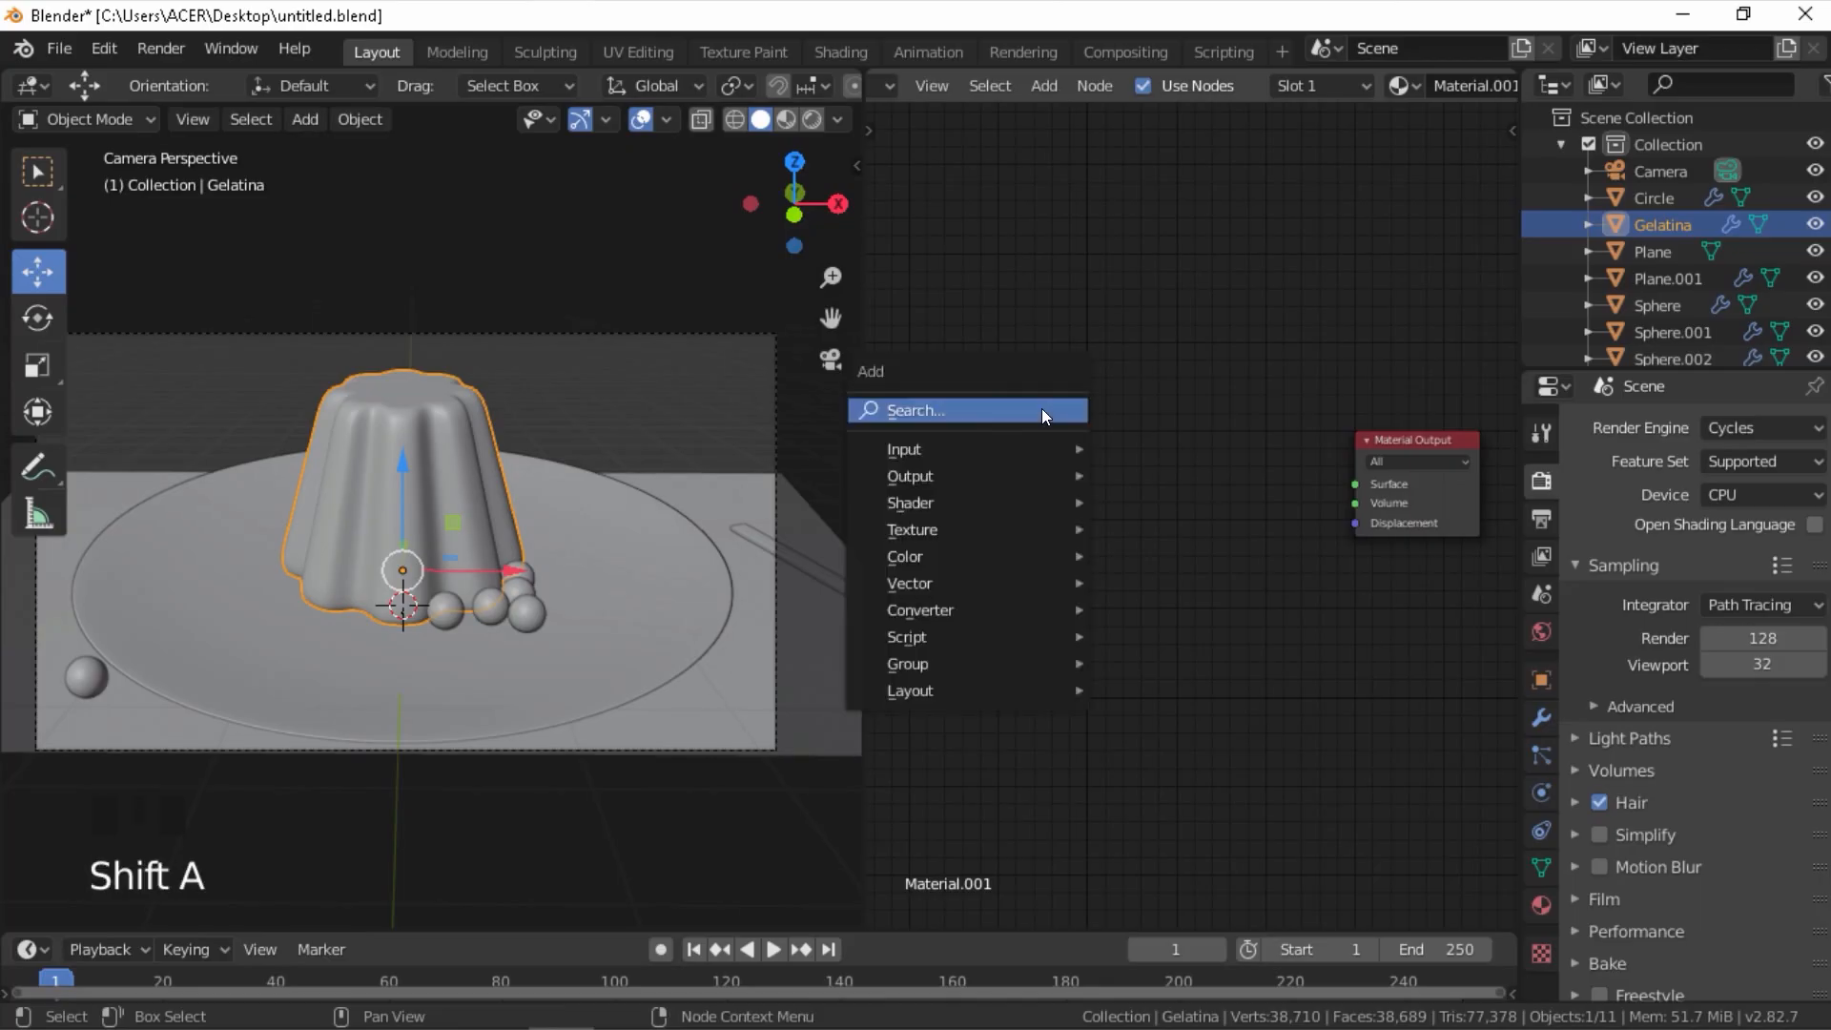
# - Add a Glass BSDF node to the gelatin's material and connect it to the Material Output's Surface input
pyautogui.click(1039, 407)
pyautogui.write('glass')
pyautogui.press('Return')
pyautogui.click(1065, 403)
pyautogui.moveTo(1318, 483); pyautogui.dragTo(1244, 482, button='middle')
pyautogui.scroll(1, 1134, 445)
pyautogui.moveTo(1121, 439); pyautogui.dragTo(1286, 482)
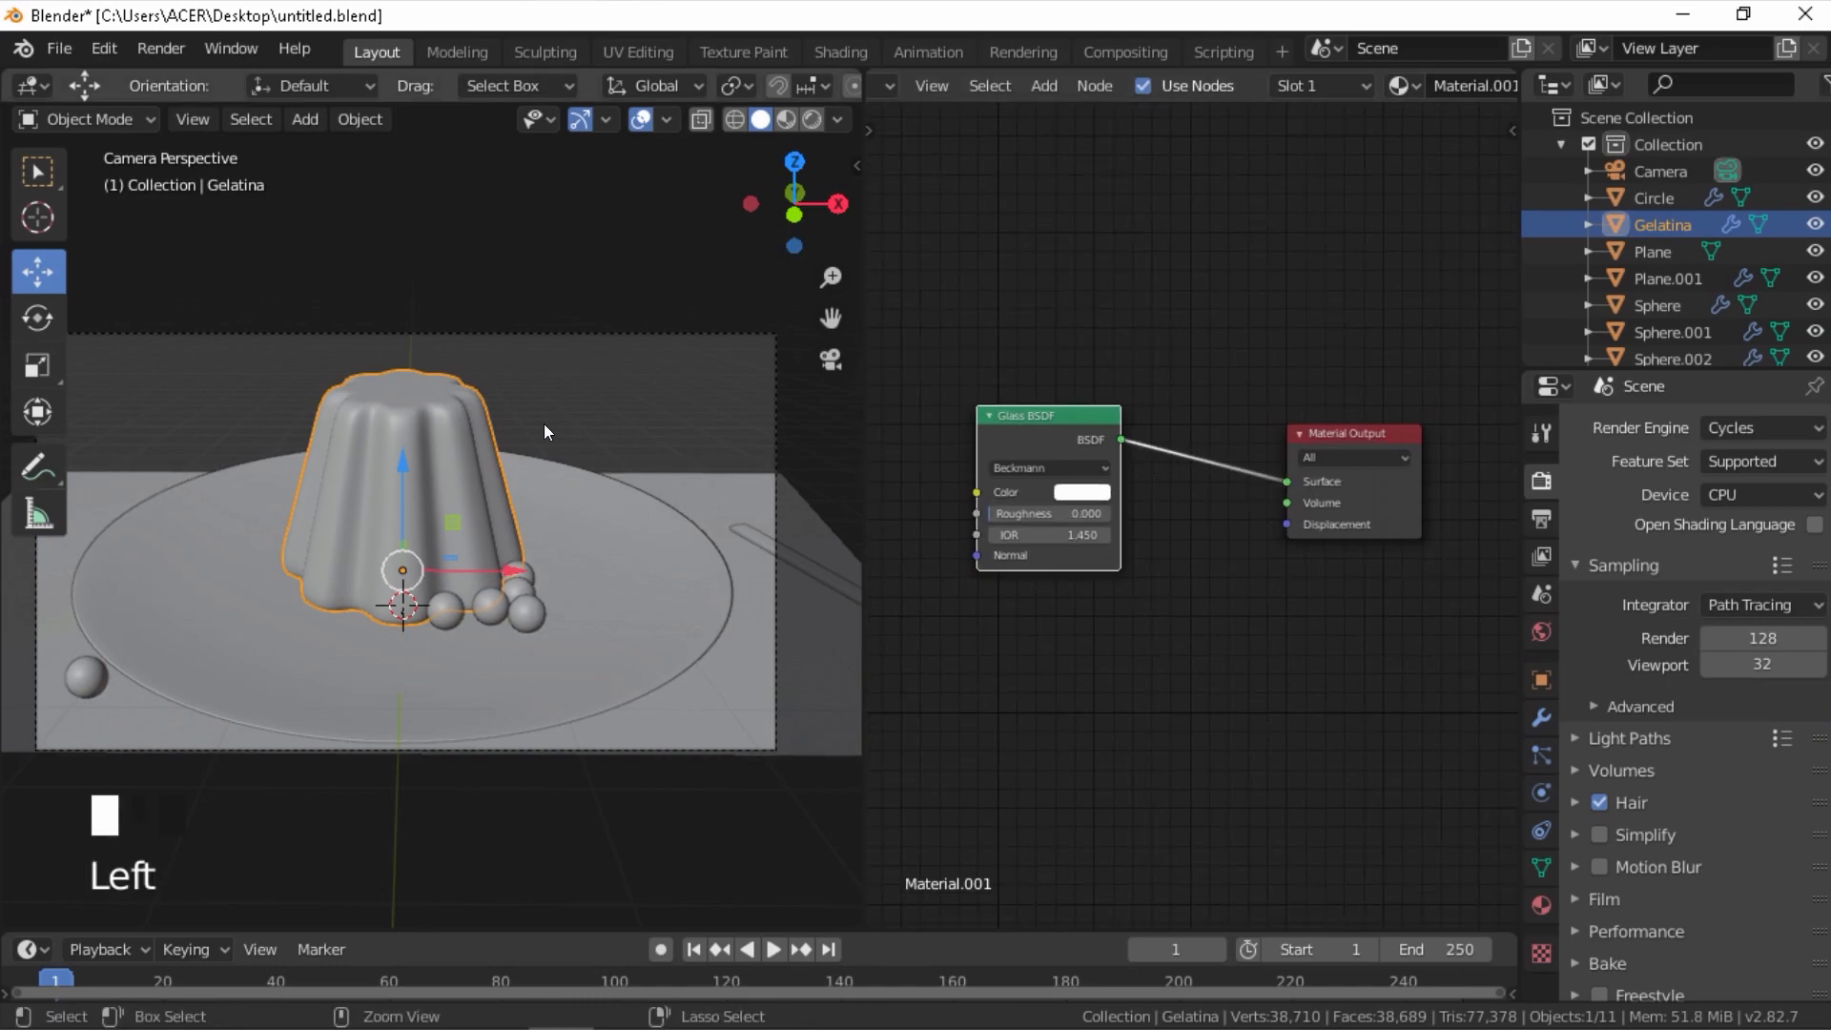
# - Define a render region around the upper part of the gelatin, clear the selection and switch to rendered shading
pyautogui.hotkey('ctrl', 'b')
pyautogui.moveTo(216, 334); pyautogui.dragTo(570, 541)
pyautogui.press('a')
pyautogui.press('a')
pyautogui.press('a')
pyautogui.press('z')
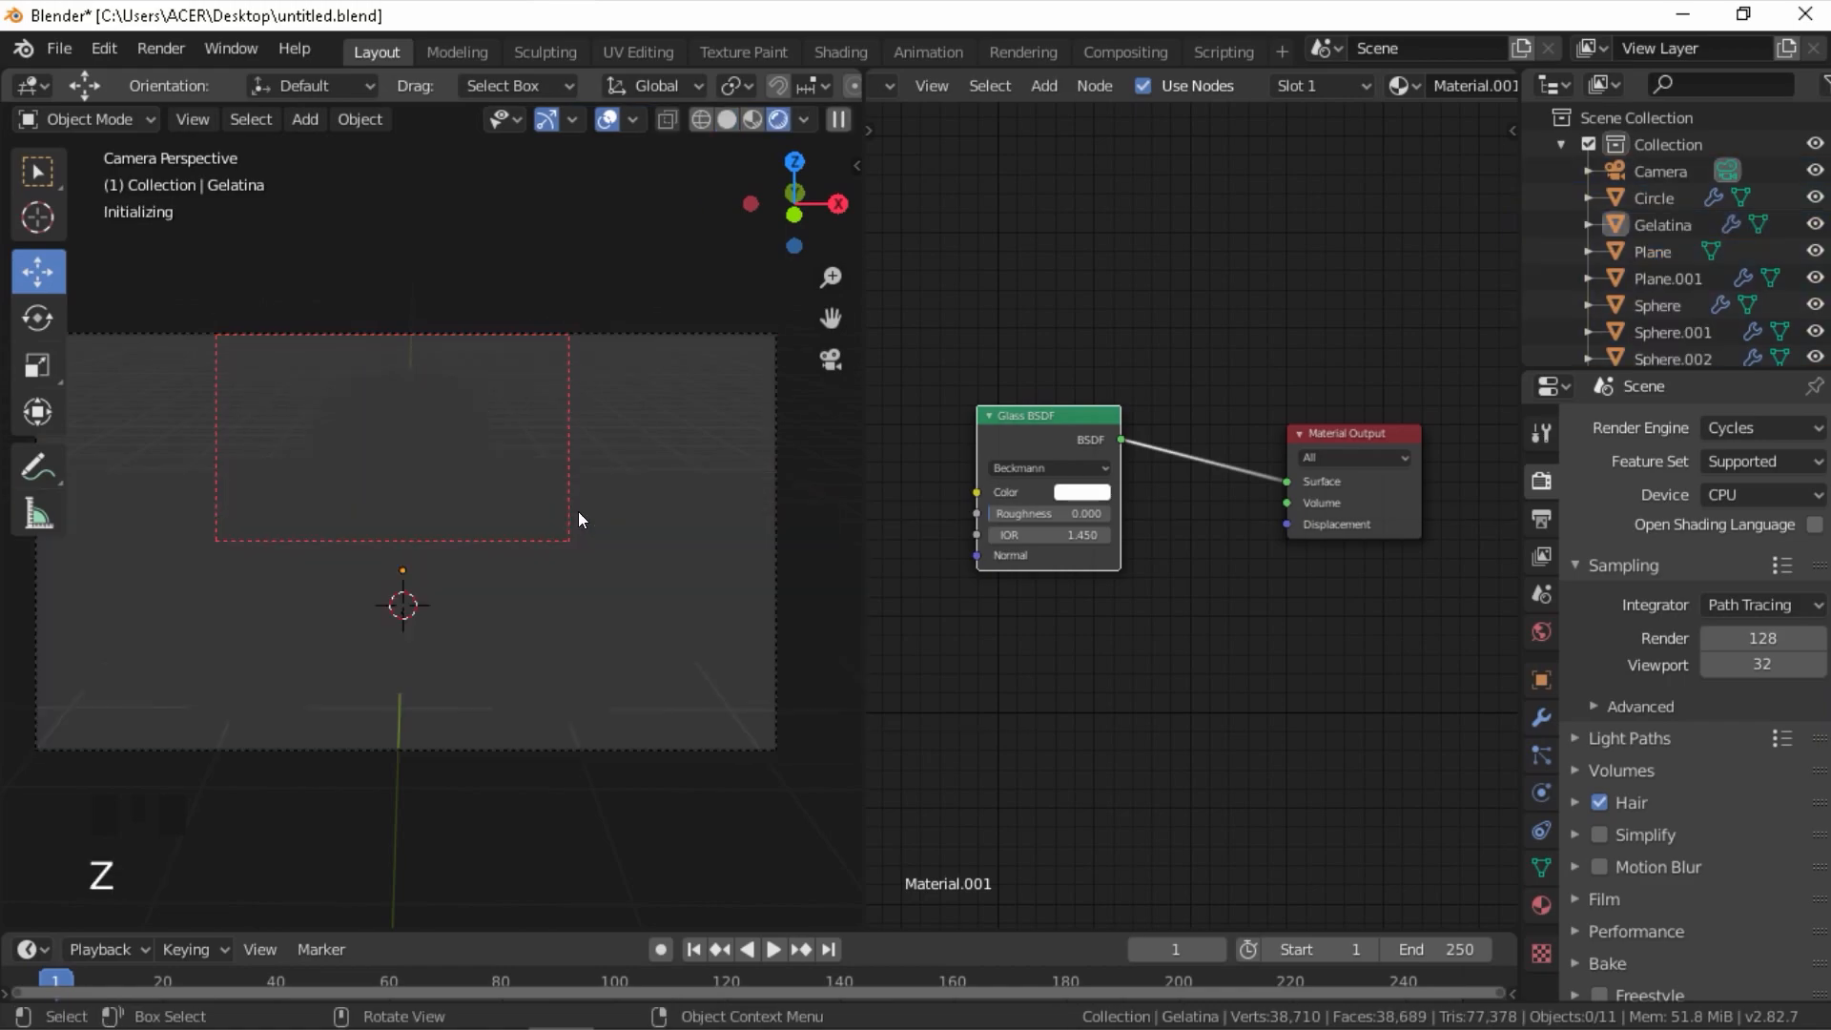
# - Set the gelatin's Glass BSDF color to a light red with hue 0.014 and saturation 0.391
pyautogui.click(1082, 491)
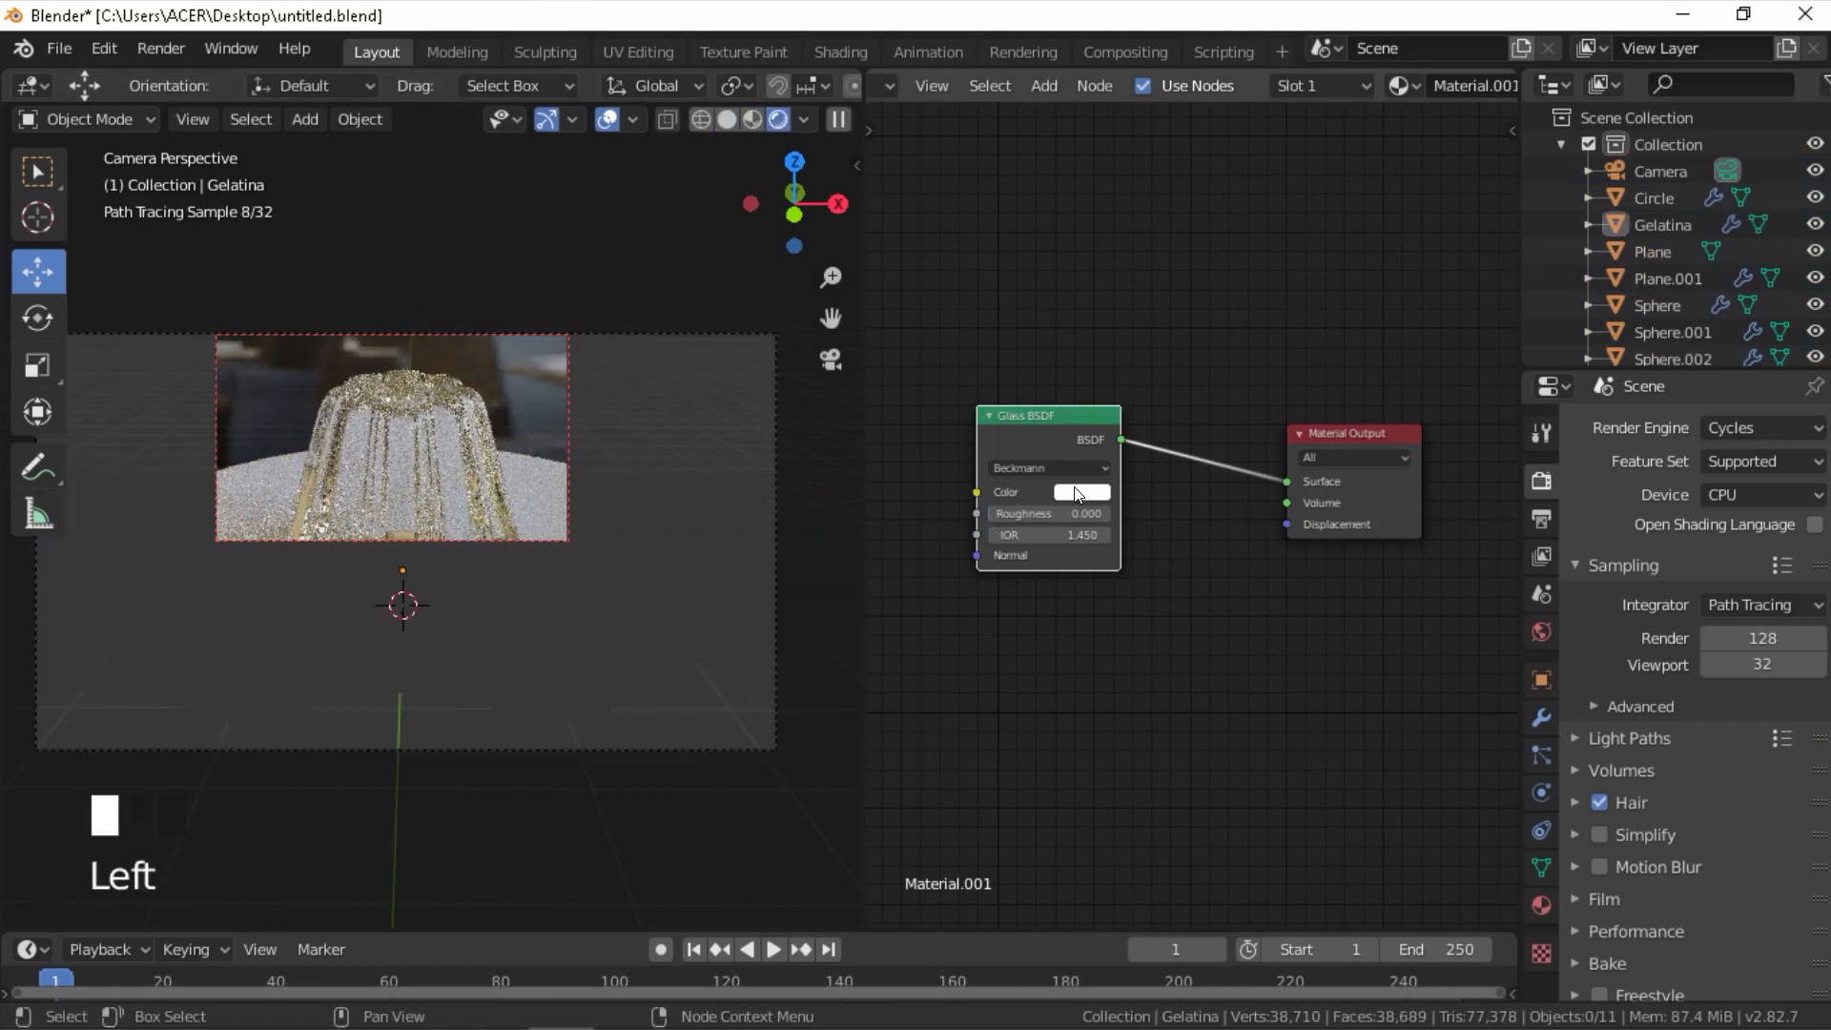
pyautogui.click(1134, 311)
pyautogui.moveTo(1135, 313); pyautogui.dragTo(1130, 342)
pyautogui.moveTo(1116, 424); pyautogui.dragTo(1068, 423)
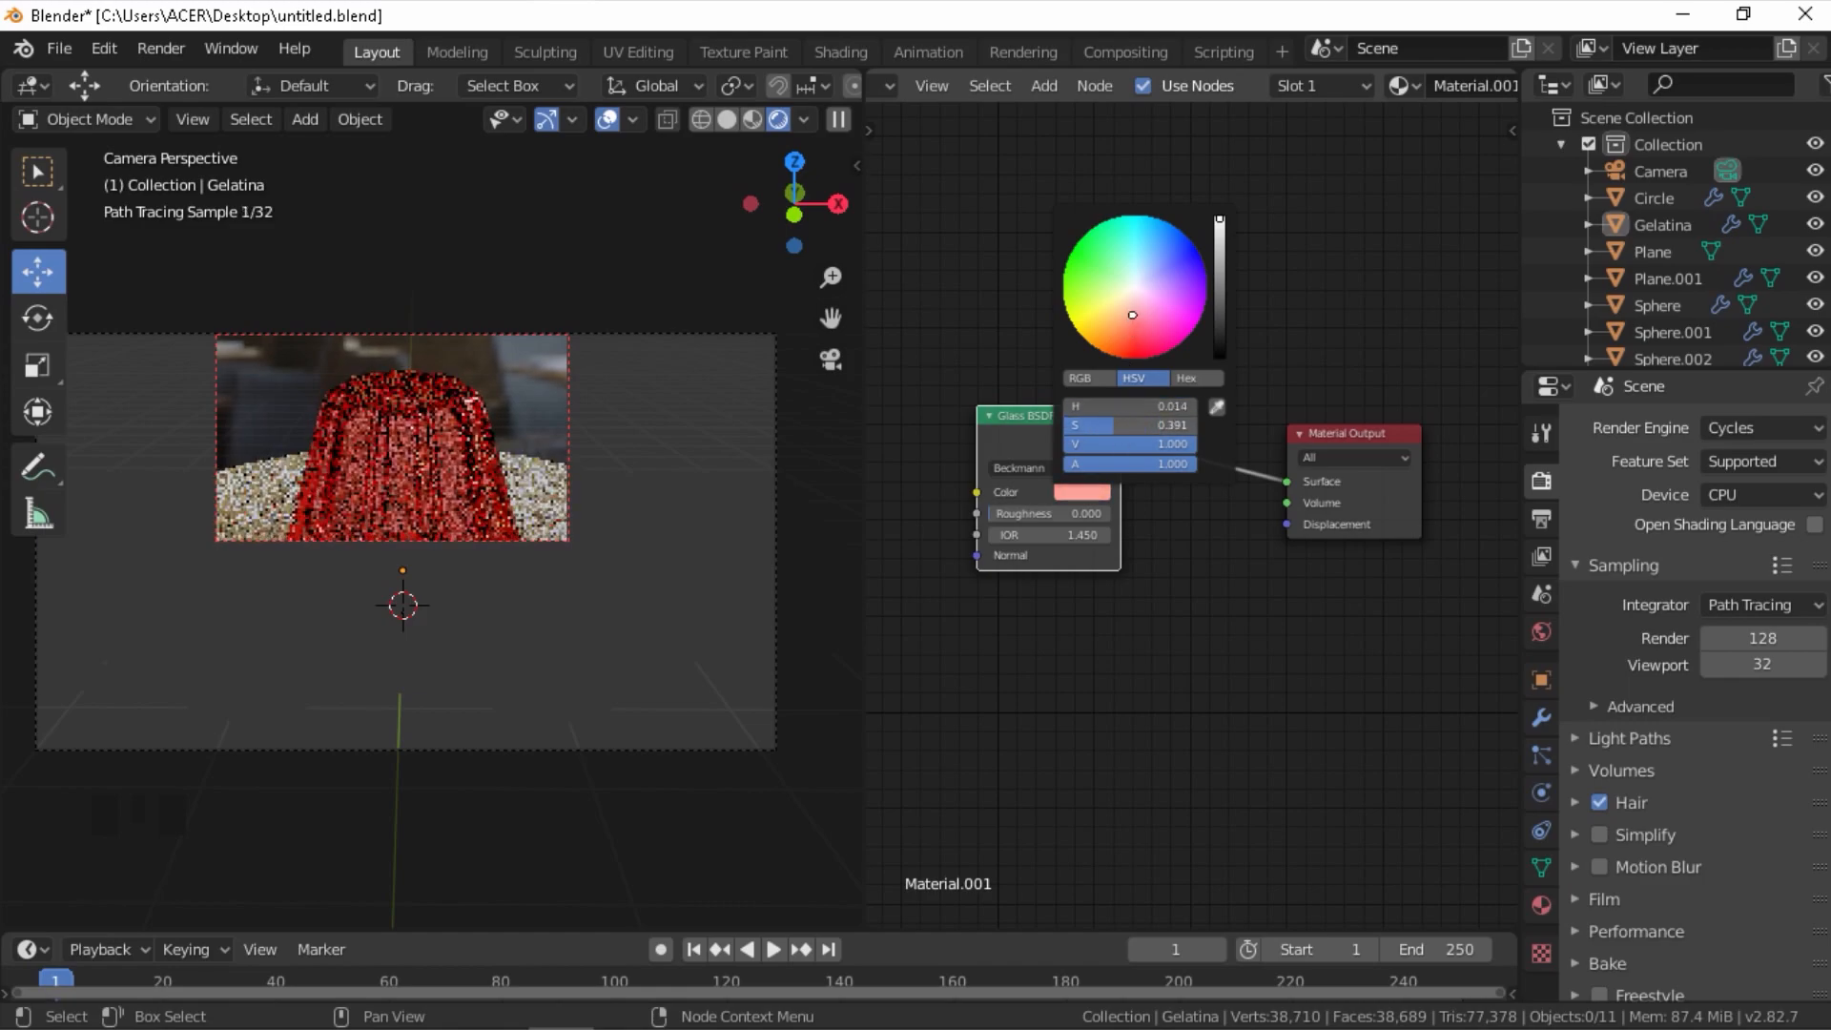
# - Set the Glass BSDF's IOR to 1.3 and save the file
pyautogui.click(1062, 532)
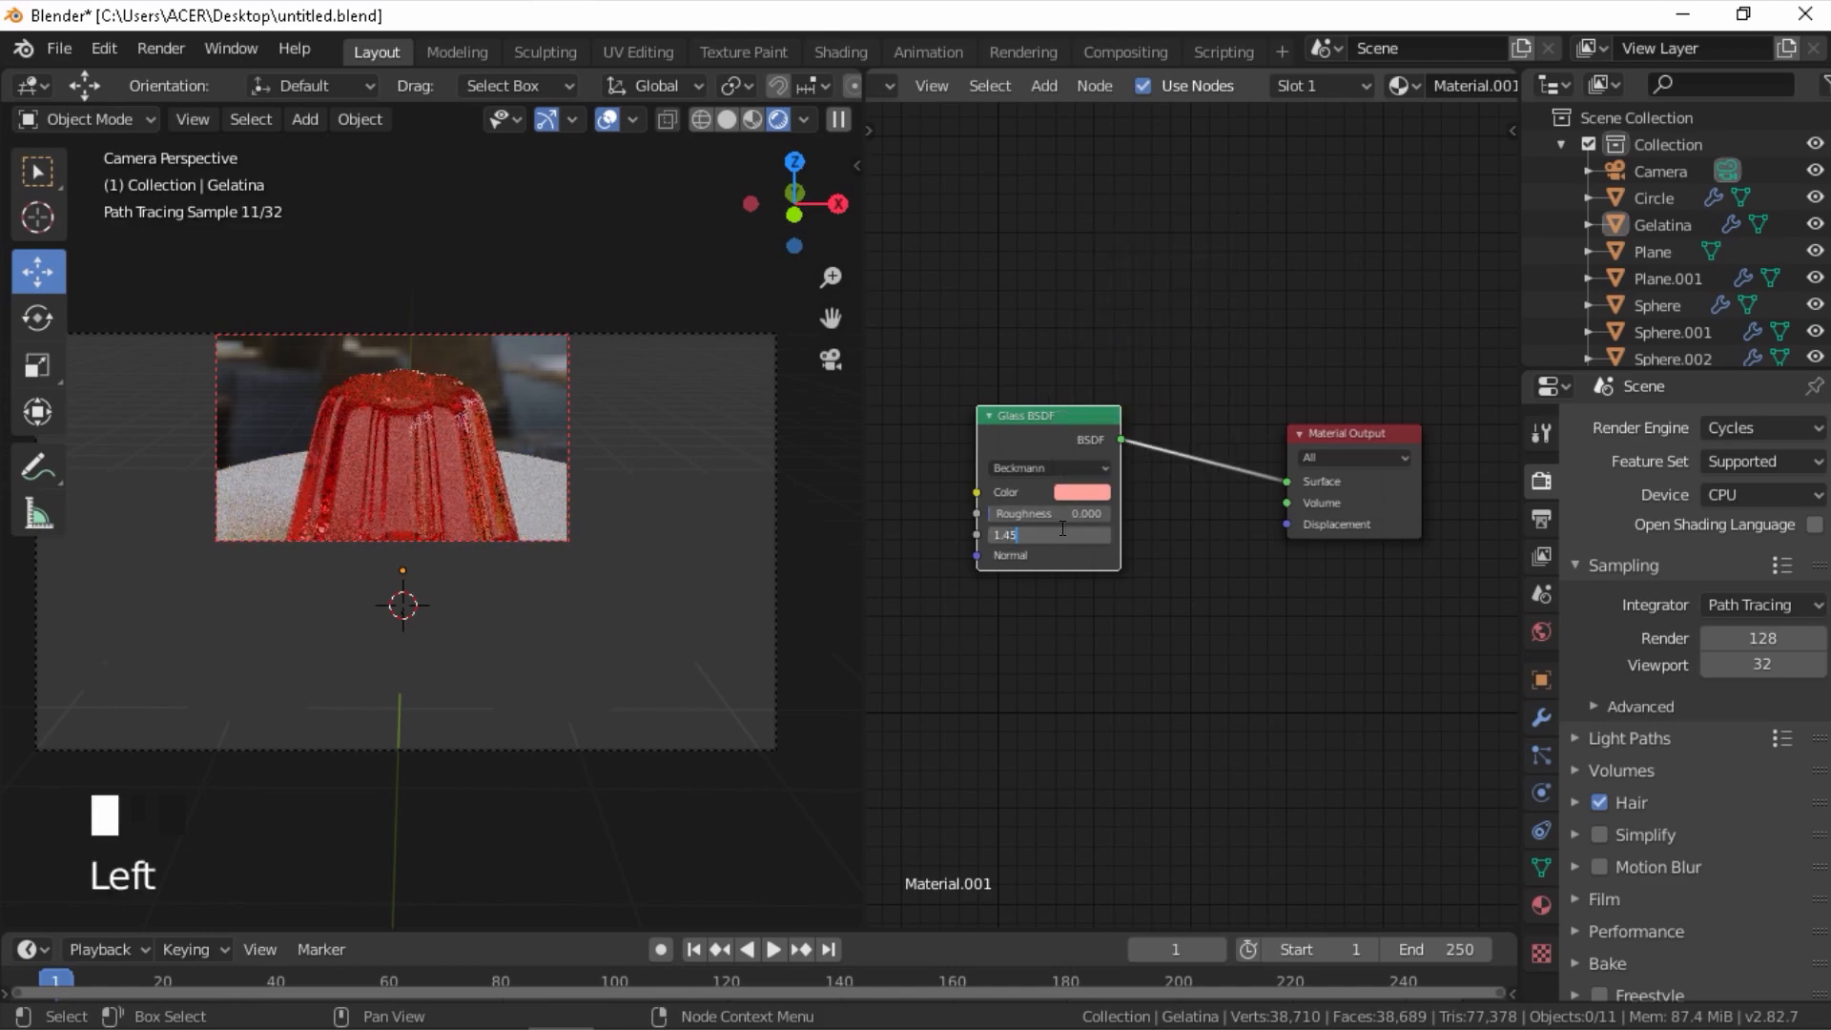
pyautogui.press('BackSpace')
pyautogui.press('BackSpace')
pyautogui.press('BackSpace')
pyautogui.write('.3')
pyautogui.press('Return')
pyautogui.hotkey('ctrl', 's')
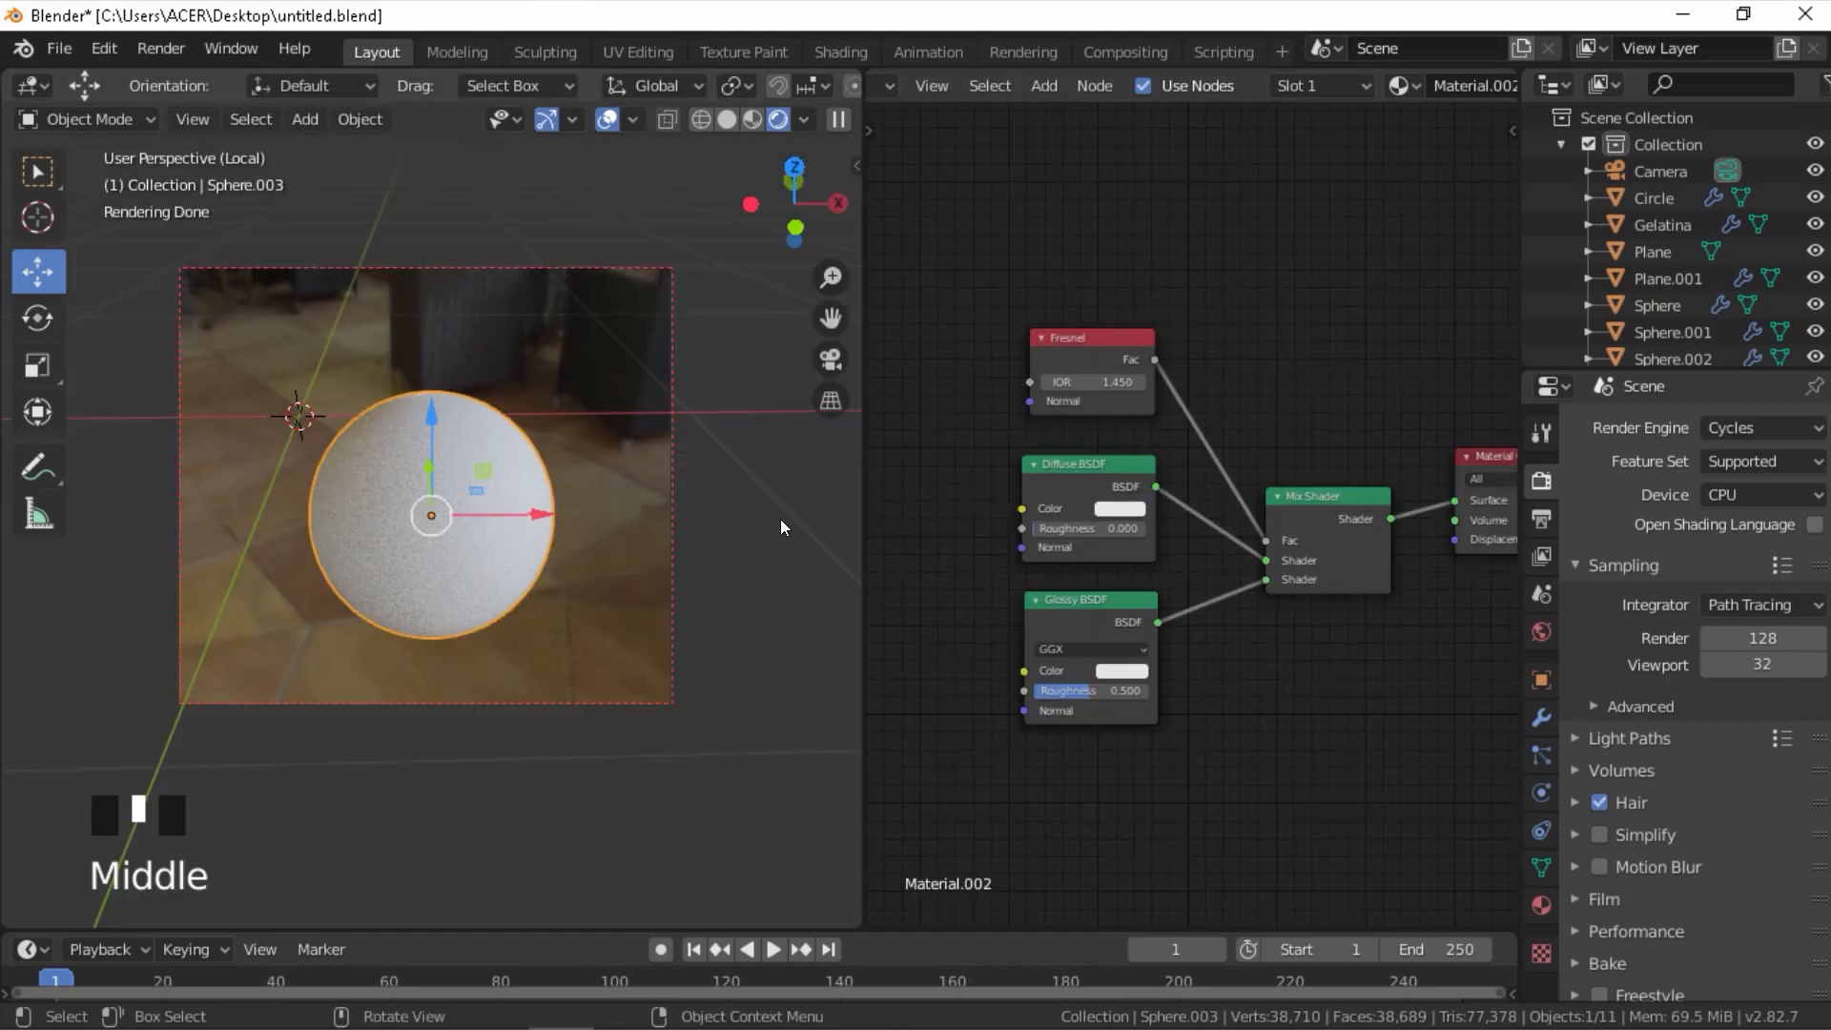
# - Set the Diffuse BSDF color of the isolated sphere's material to dark brown, and clear the selection
pyautogui.click(1120, 507)
pyautogui.moveTo(1247, 287); pyautogui.dragTo(1248, 306)
pyautogui.moveTo(1159, 334); pyautogui.dragTo(1141, 379)
pyautogui.moveTo(1245, 322); pyautogui.dragTo(1246, 367)
pyautogui.press('a')
pyautogui.press('a')
pyautogui.press('a')
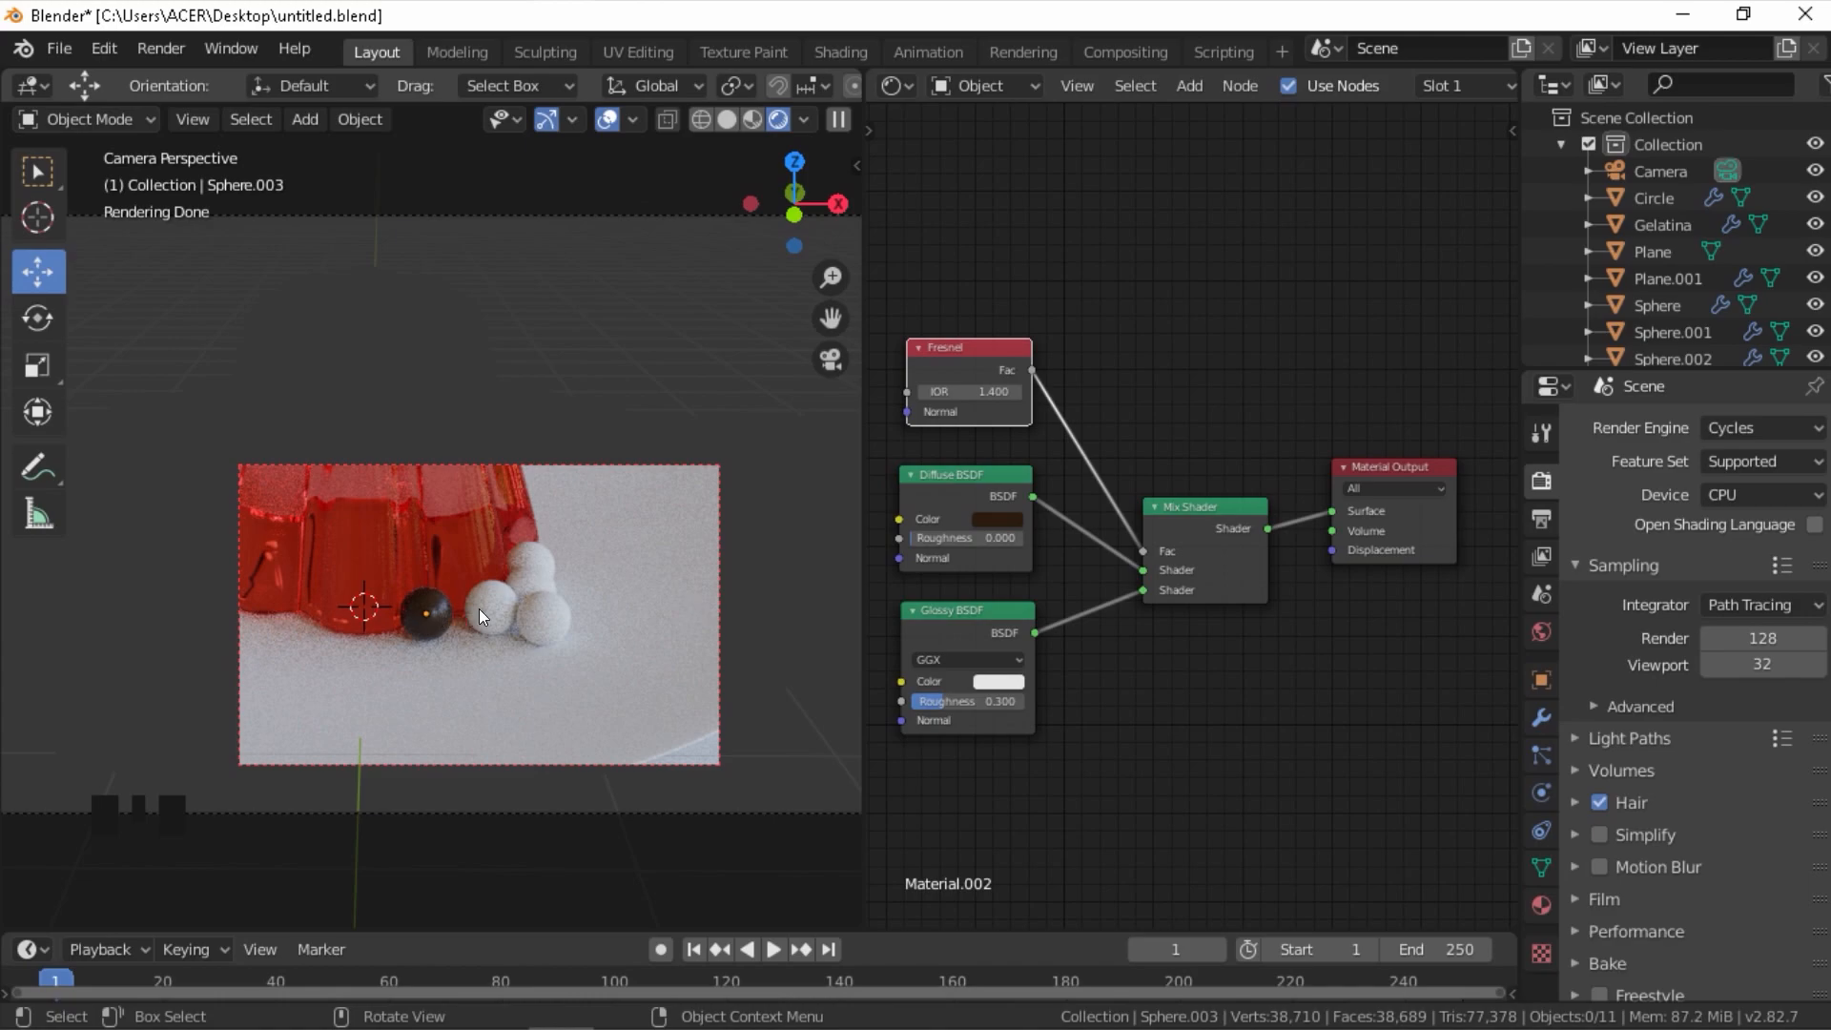
# - In Material Preview shading, link the dark brown sphere's material to the four white spheres beside the gelatin
pyautogui.press('z')
pyautogui.click(473, 775)
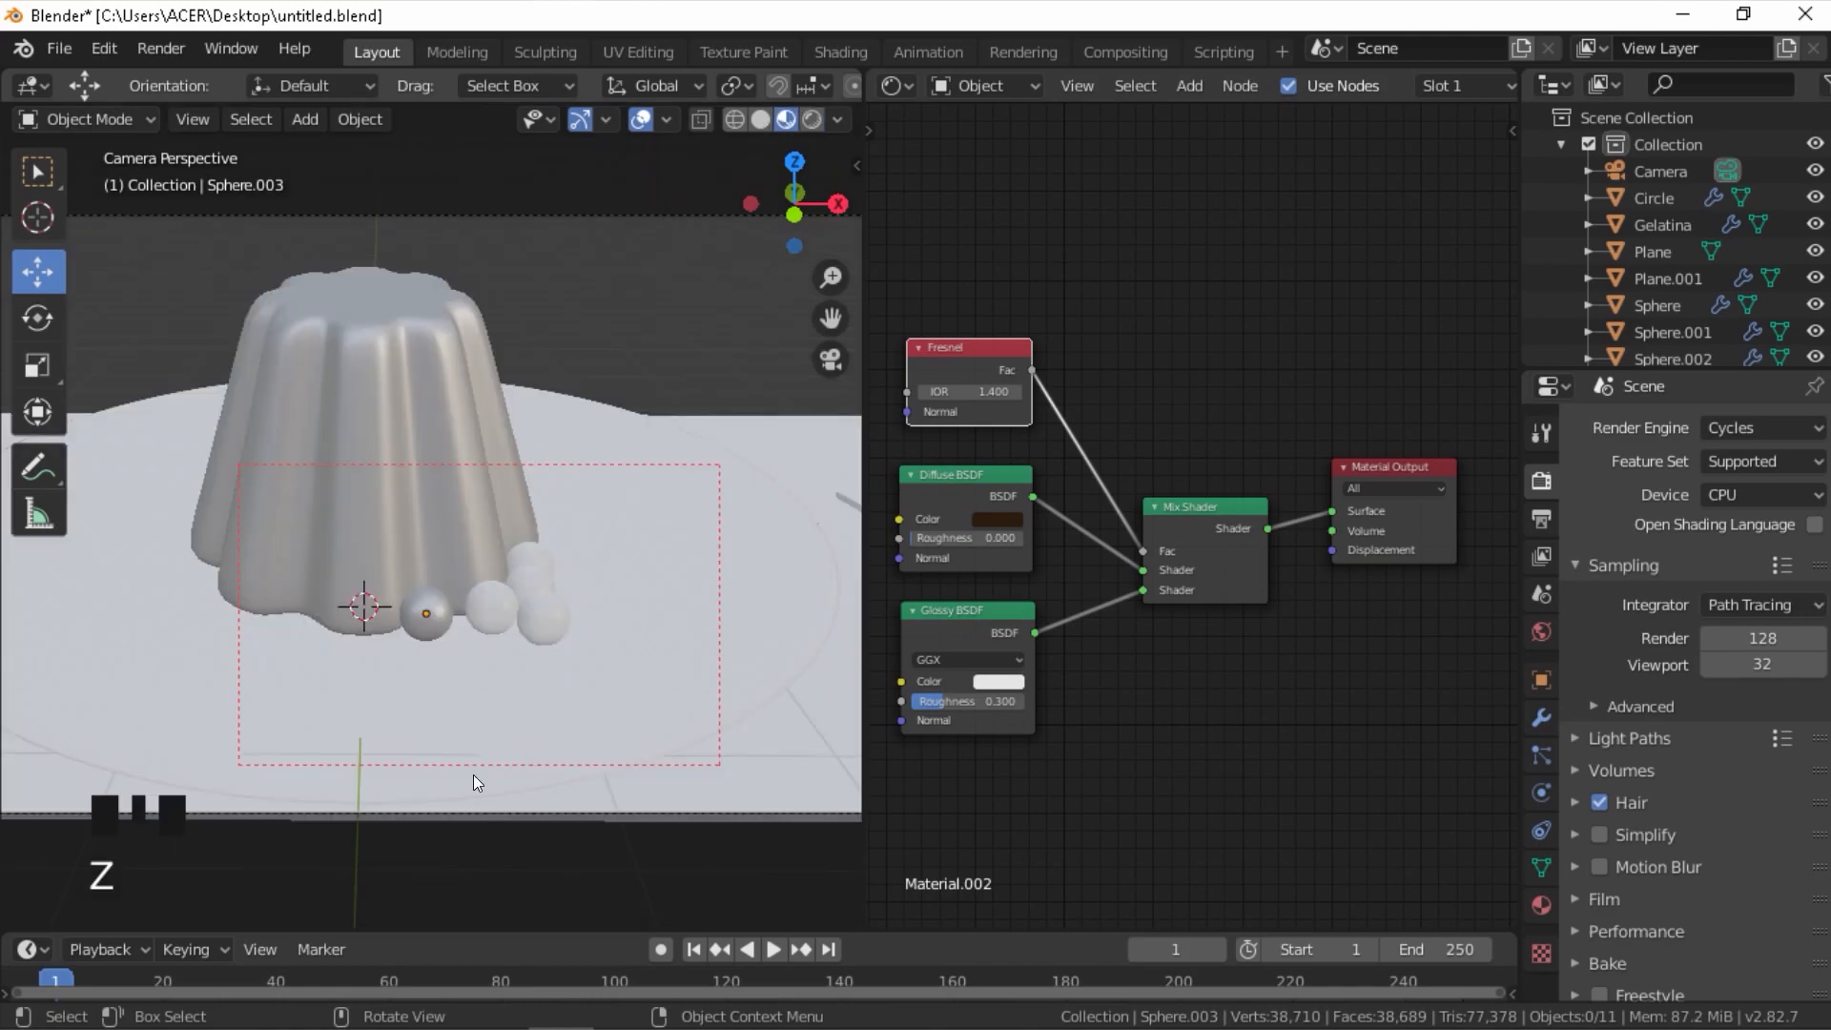
pyautogui.click(491, 613)
pyautogui.keyDown('shift'); pyautogui.click(534, 622); pyautogui.keyUp('shift')
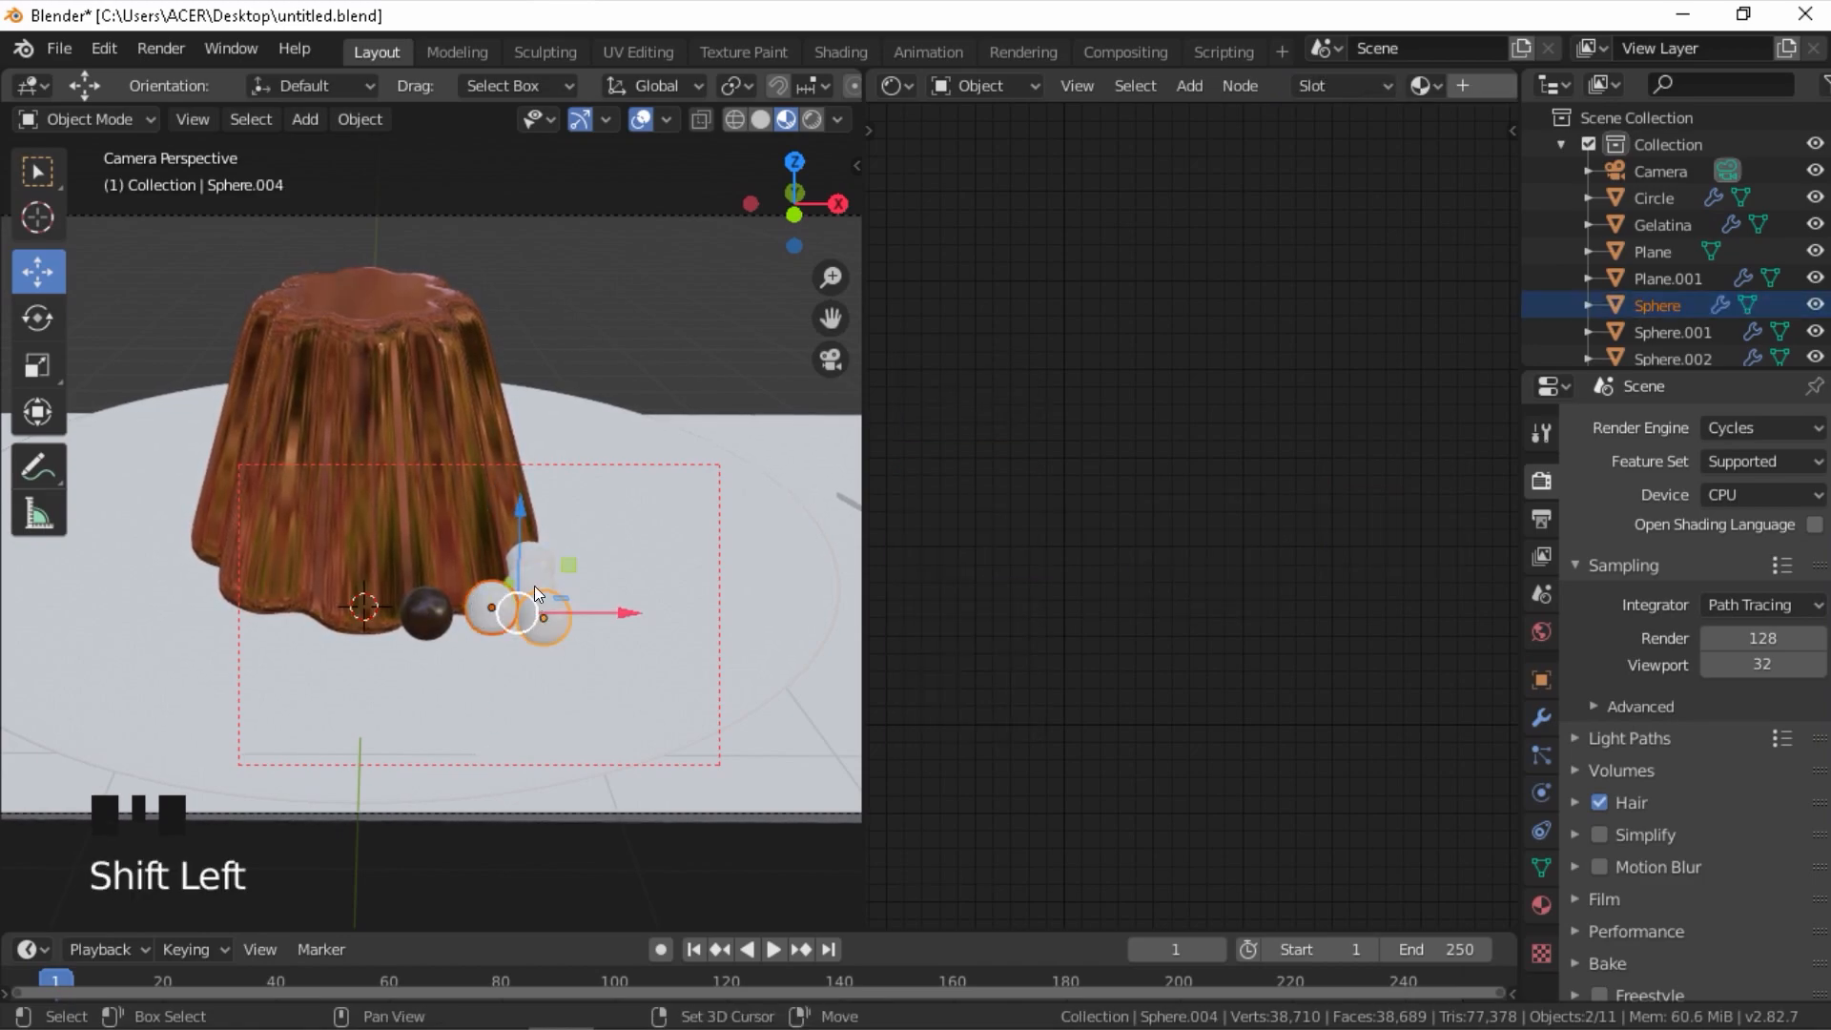
pyautogui.keyDown('shift'); pyautogui.click(533, 585); pyautogui.keyUp('shift')
pyautogui.keyDown('shift'); pyautogui.click(544, 558); pyautogui.keyUp('shift')
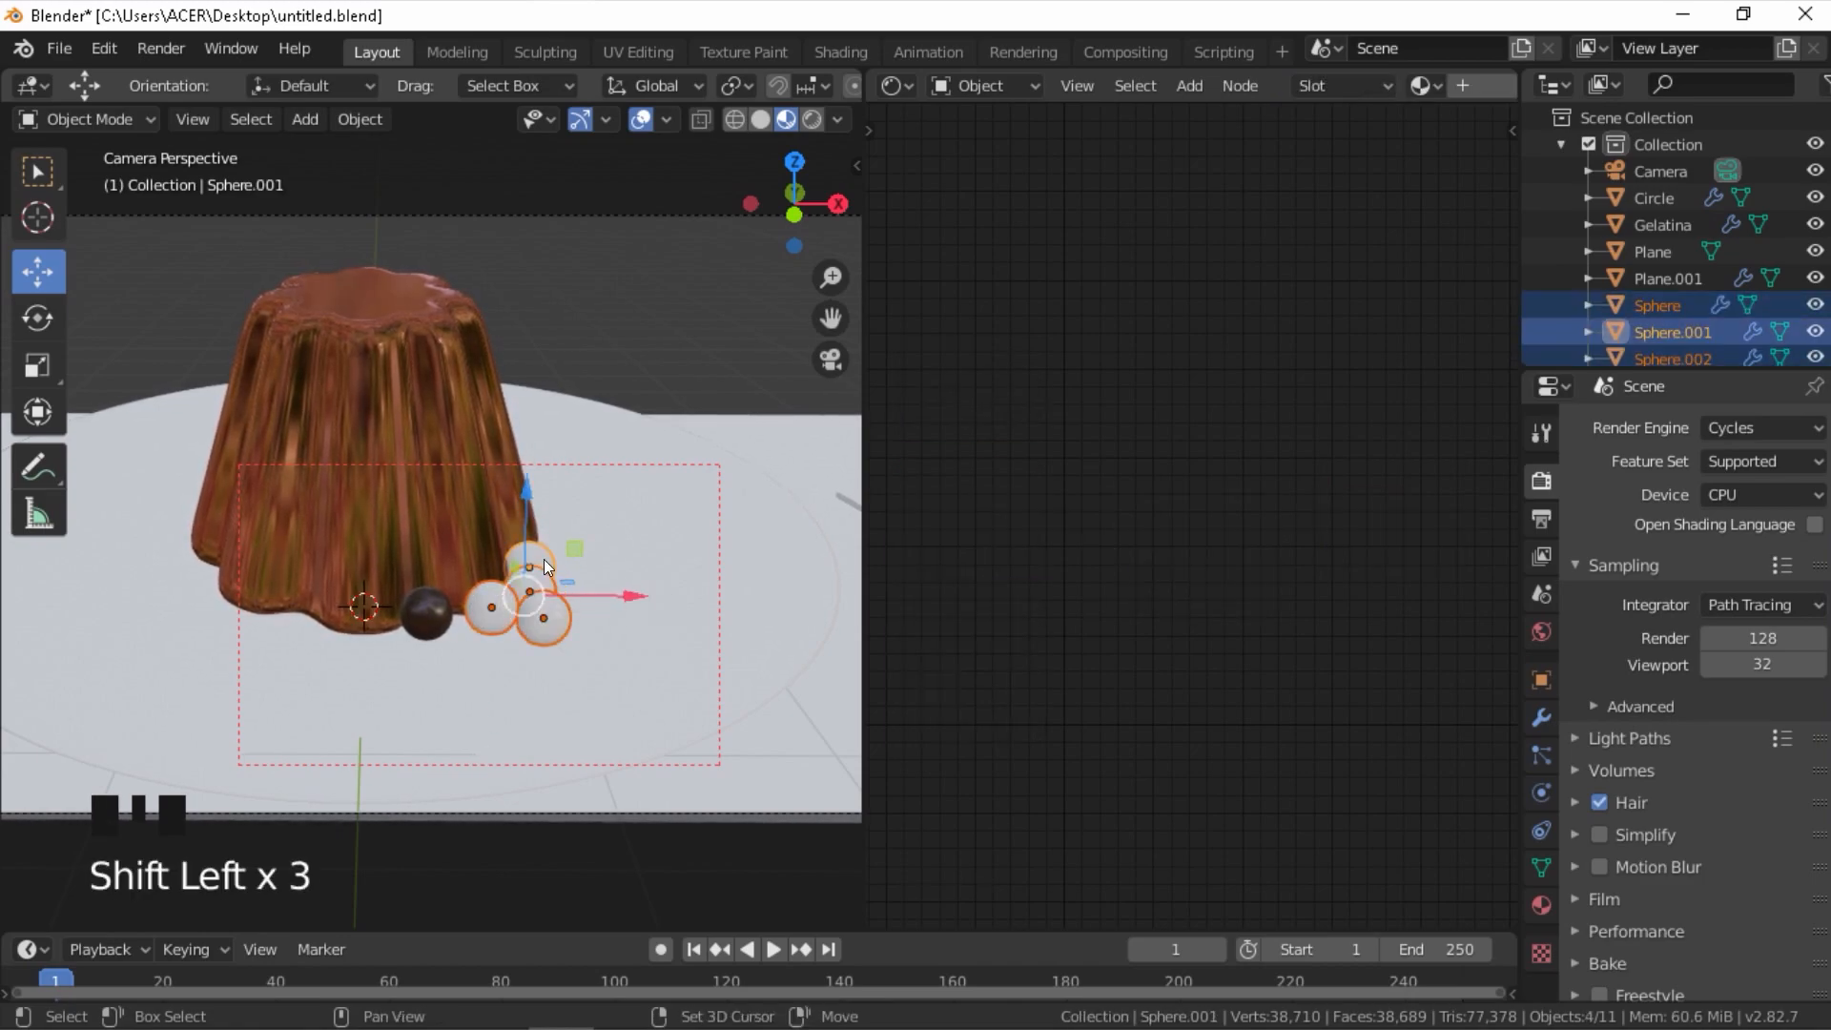
pyautogui.keyDown('shift'); pyautogui.click(426, 611); pyautogui.keyUp('shift')
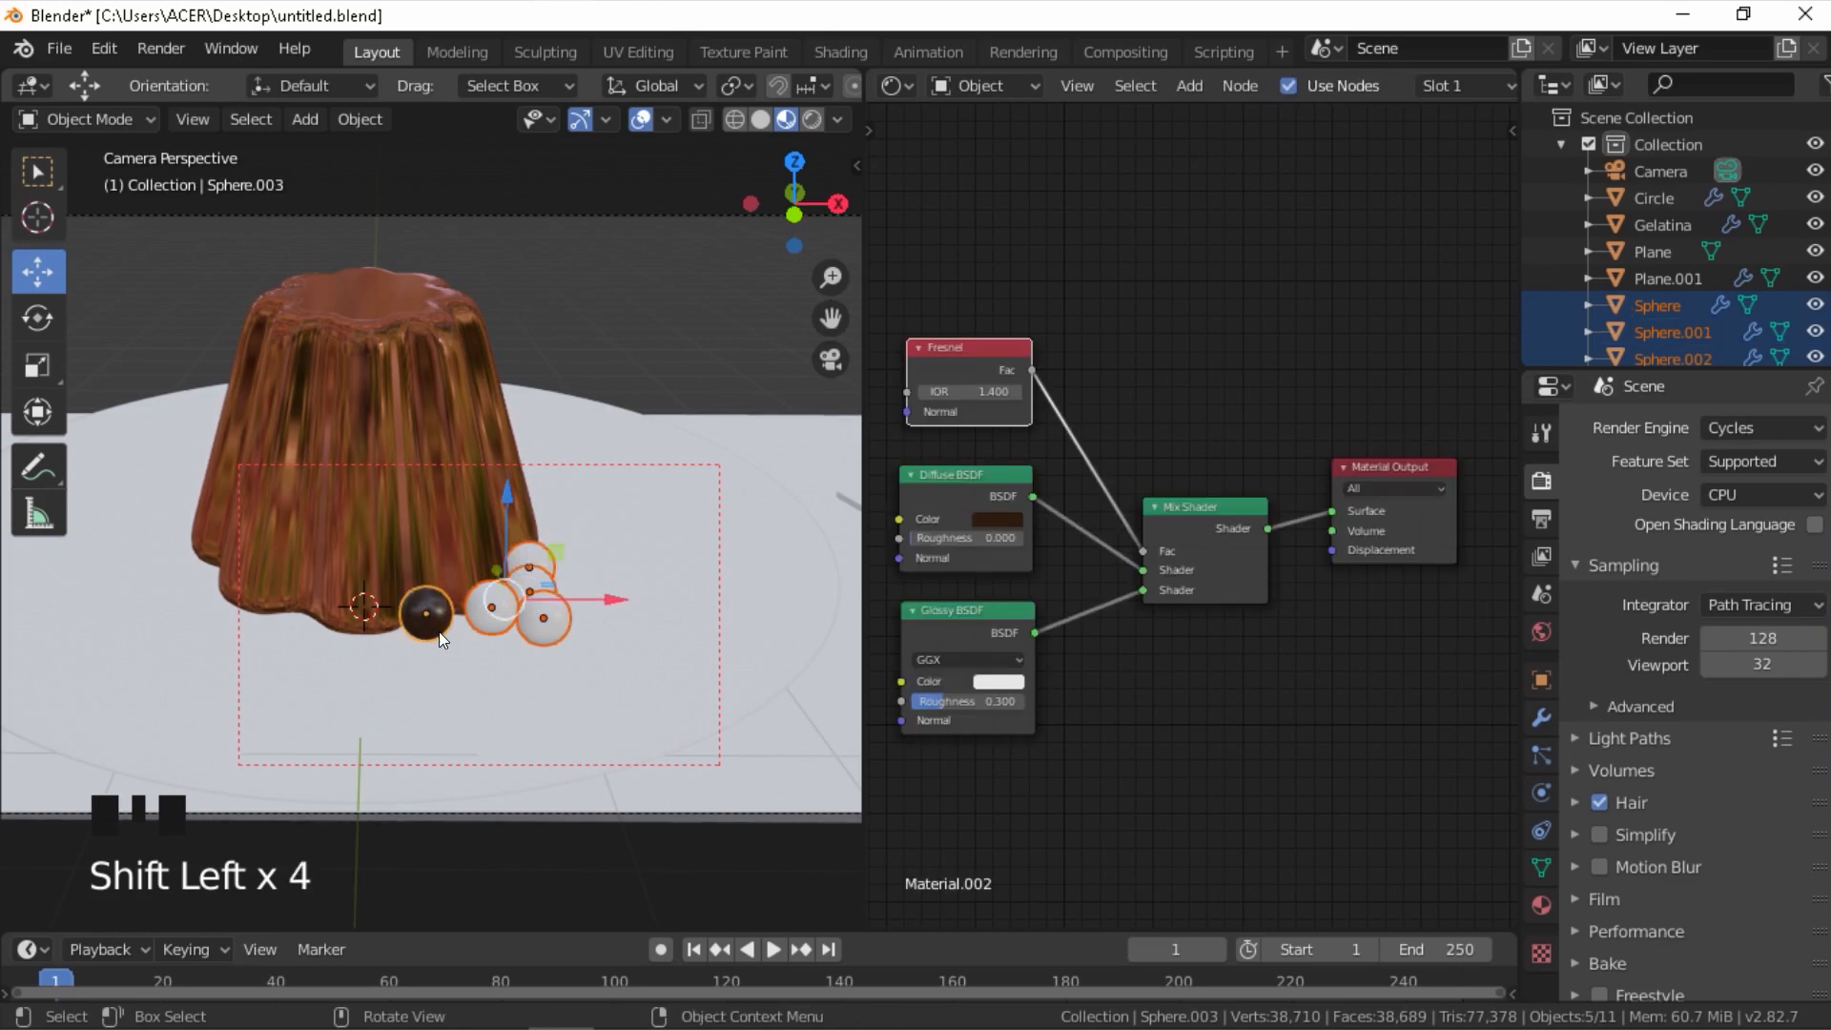
pyautogui.hotkey('ctrl', 'l')
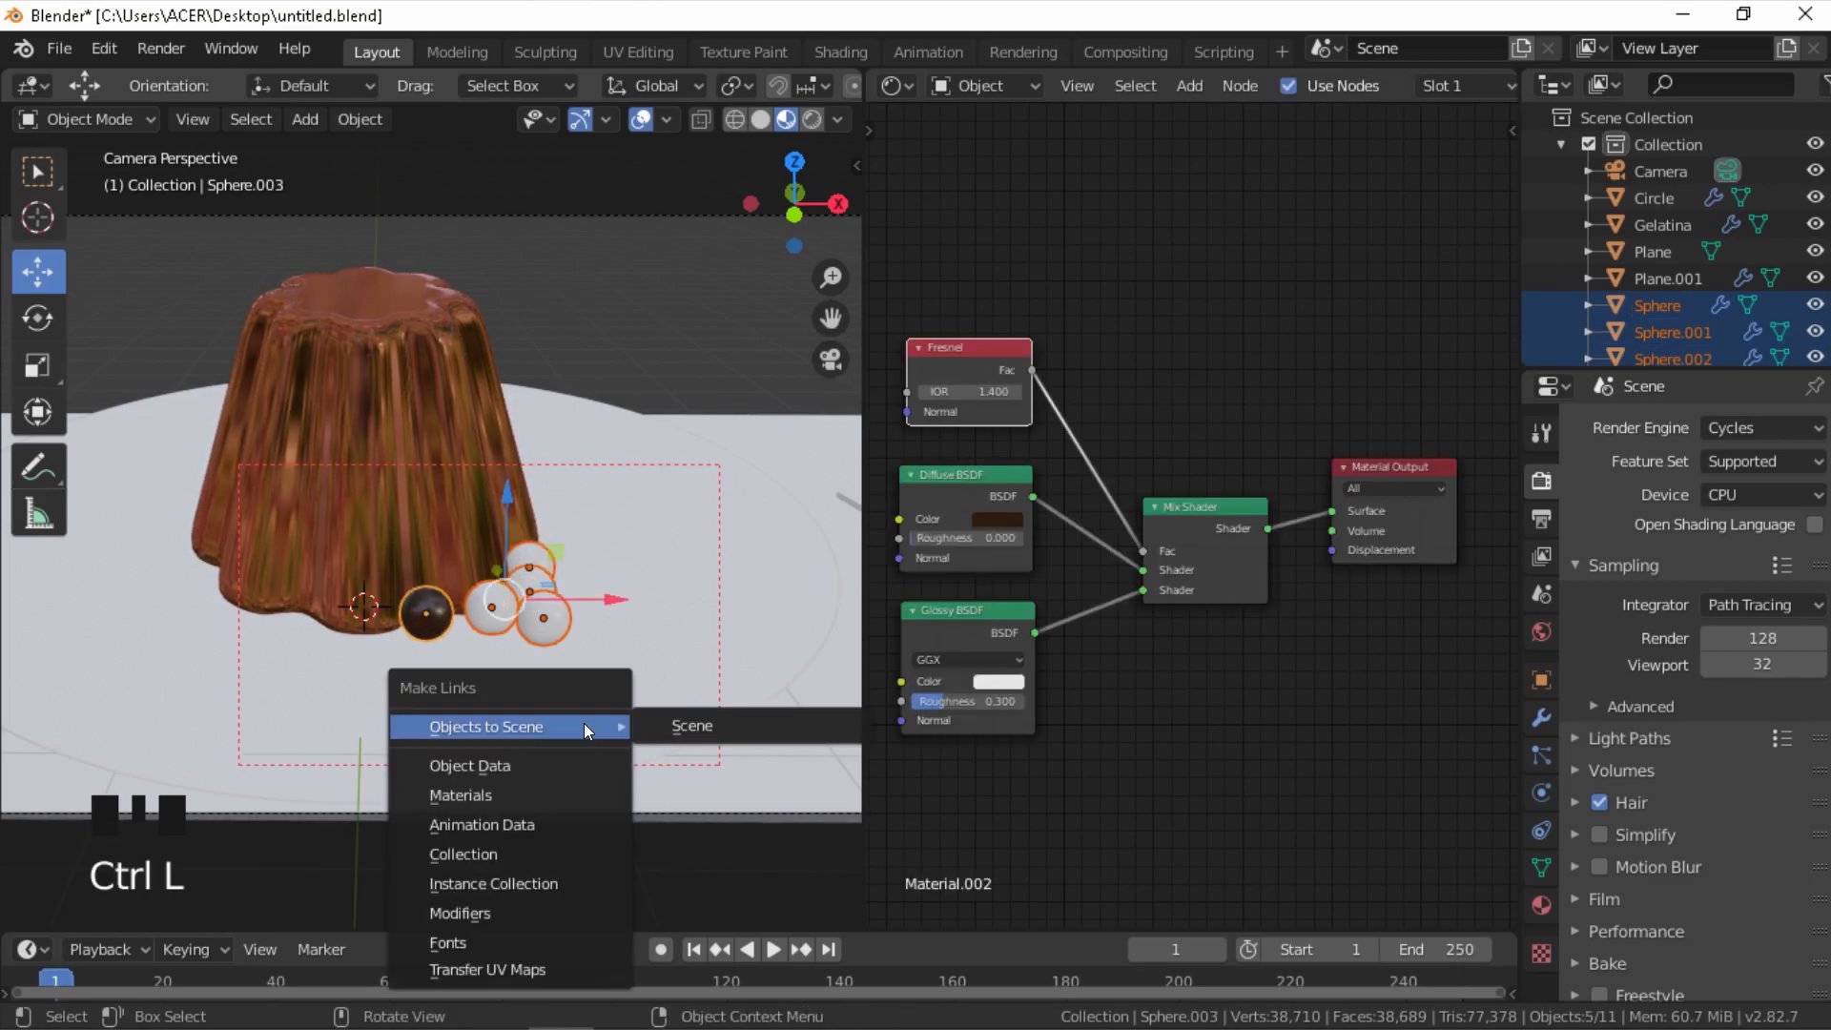
pyautogui.click(483, 797)
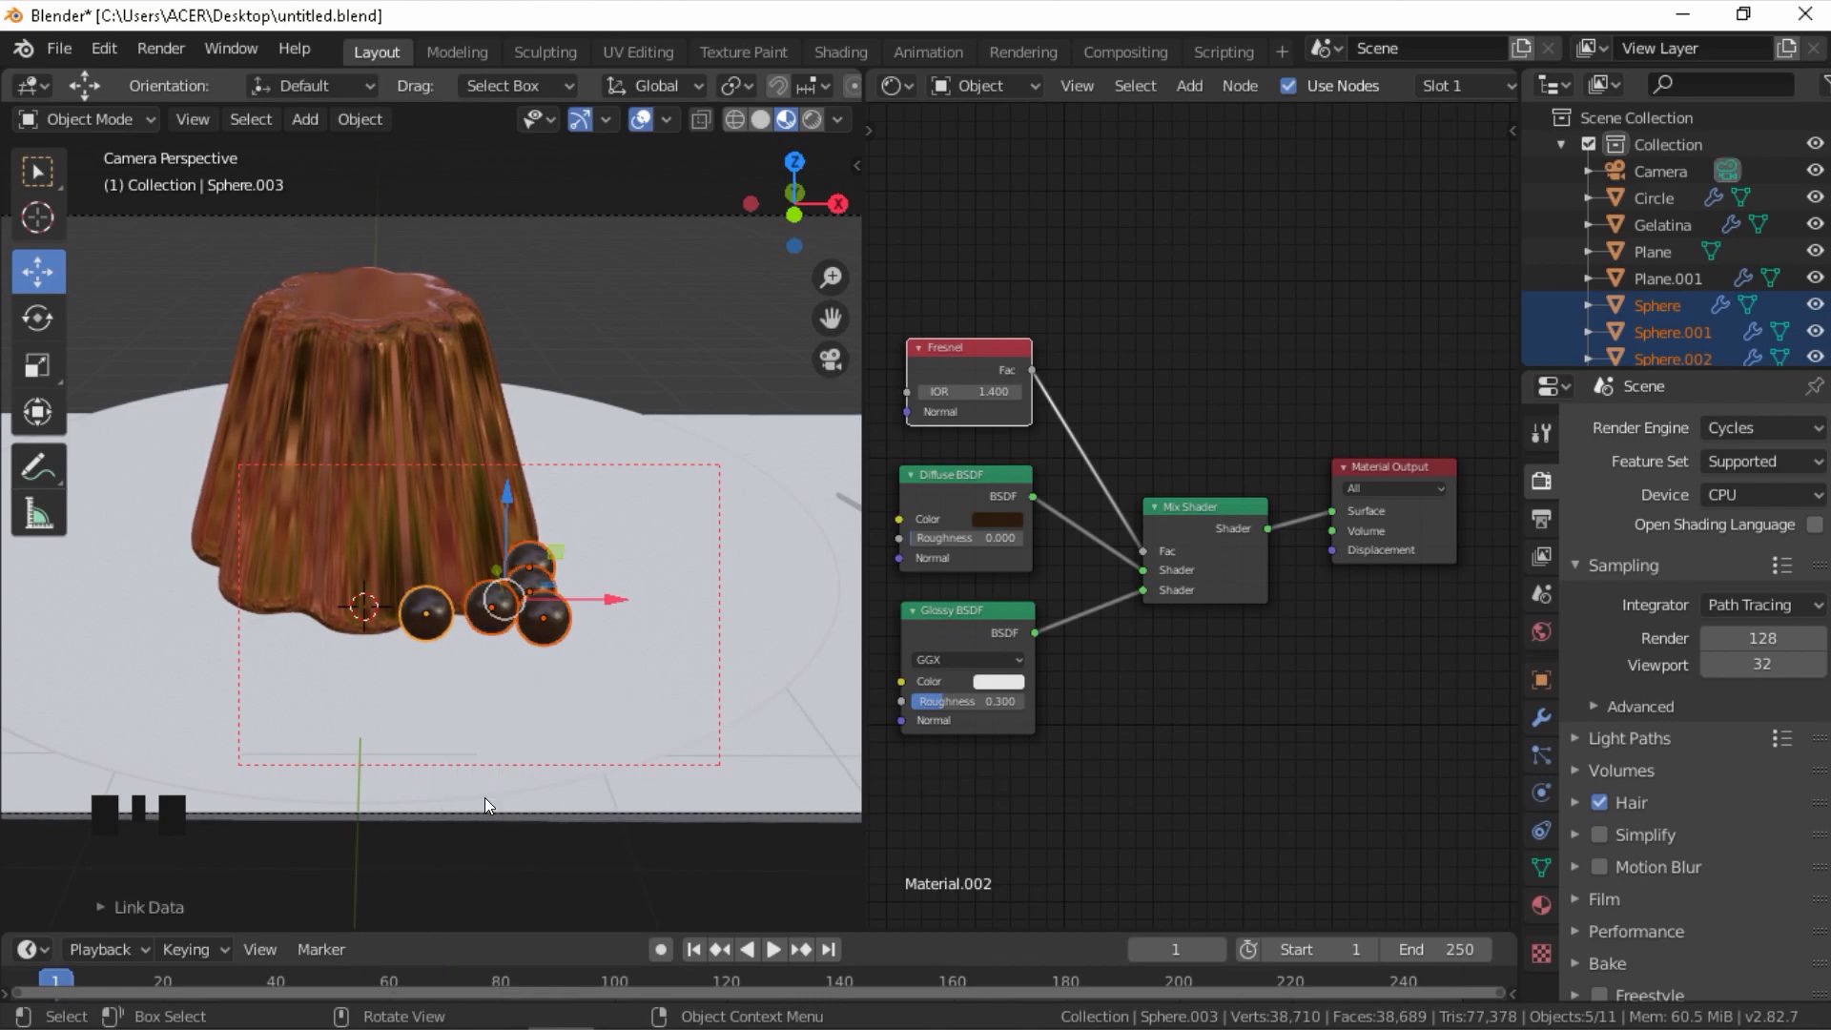
# - Clear the selection and switch the viewport back to rendered shading
pyautogui.press('a')
pyautogui.press('a')
pyautogui.press('a')
pyautogui.press('z')
pyautogui.click(688, 452)
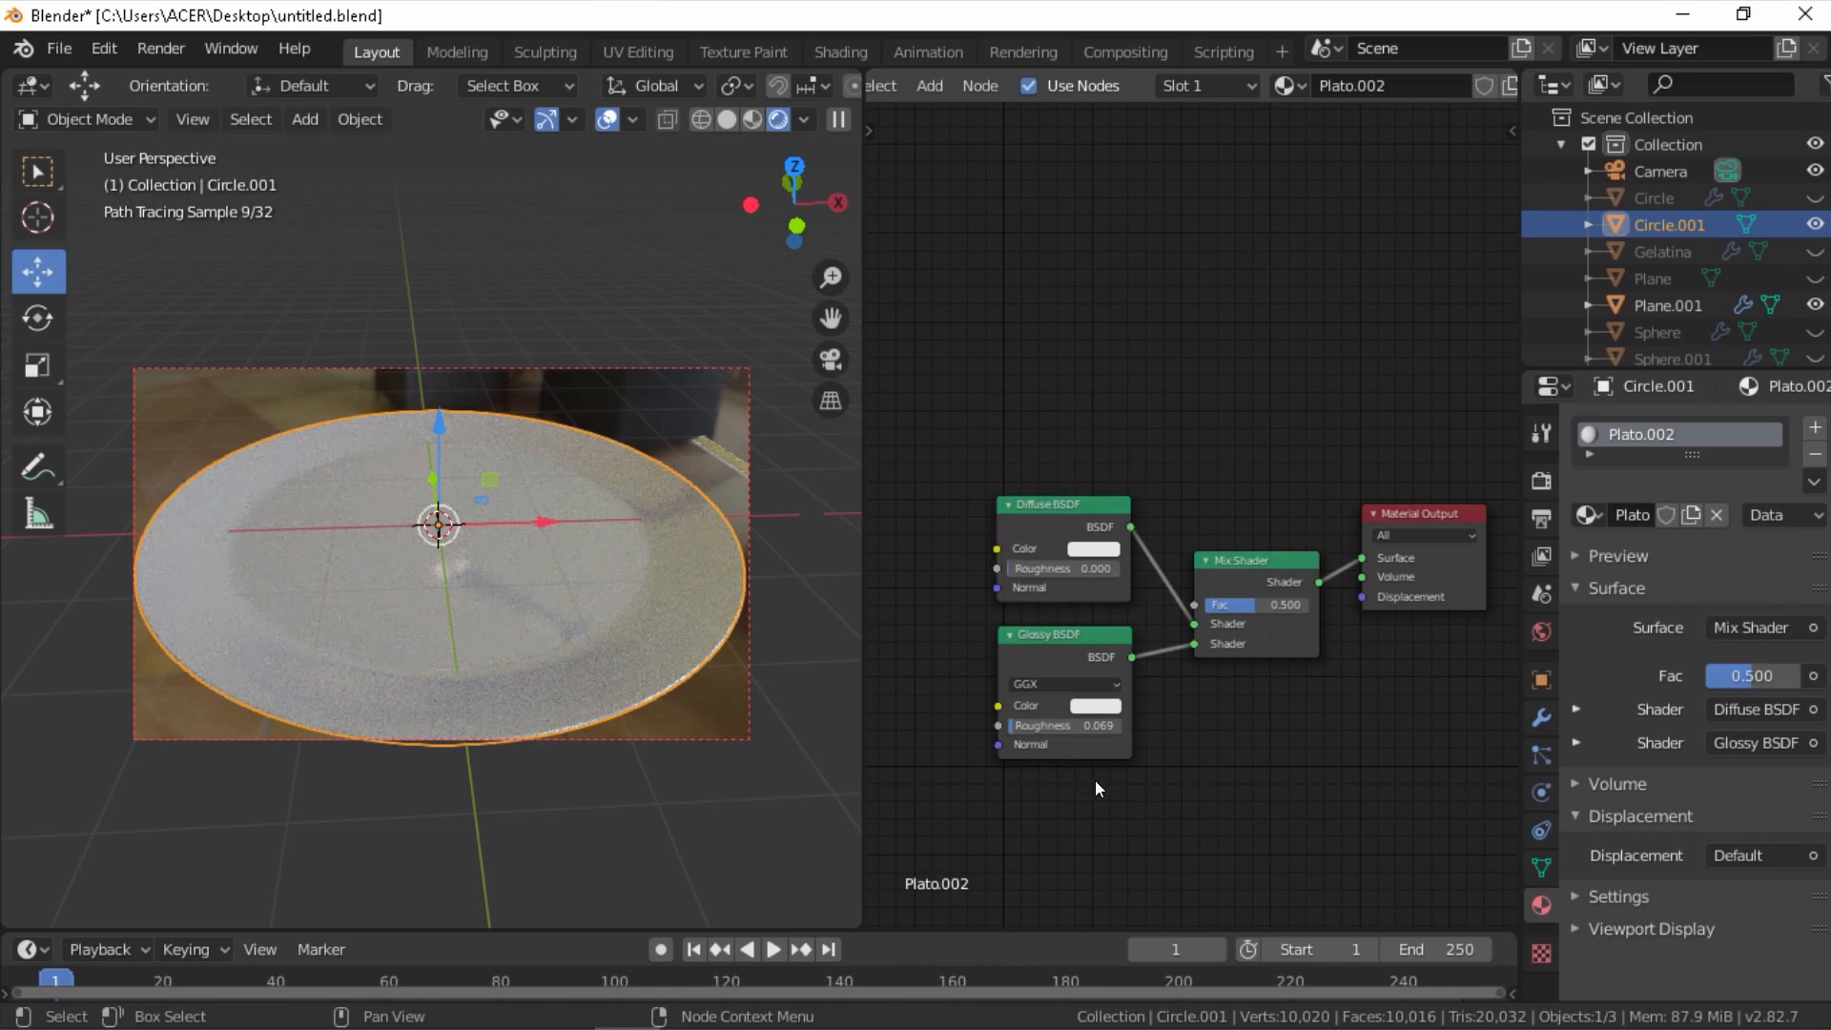
# - Switch the viewport to solid shading and hide the strip beside the plate
pyautogui.click(662, 738)
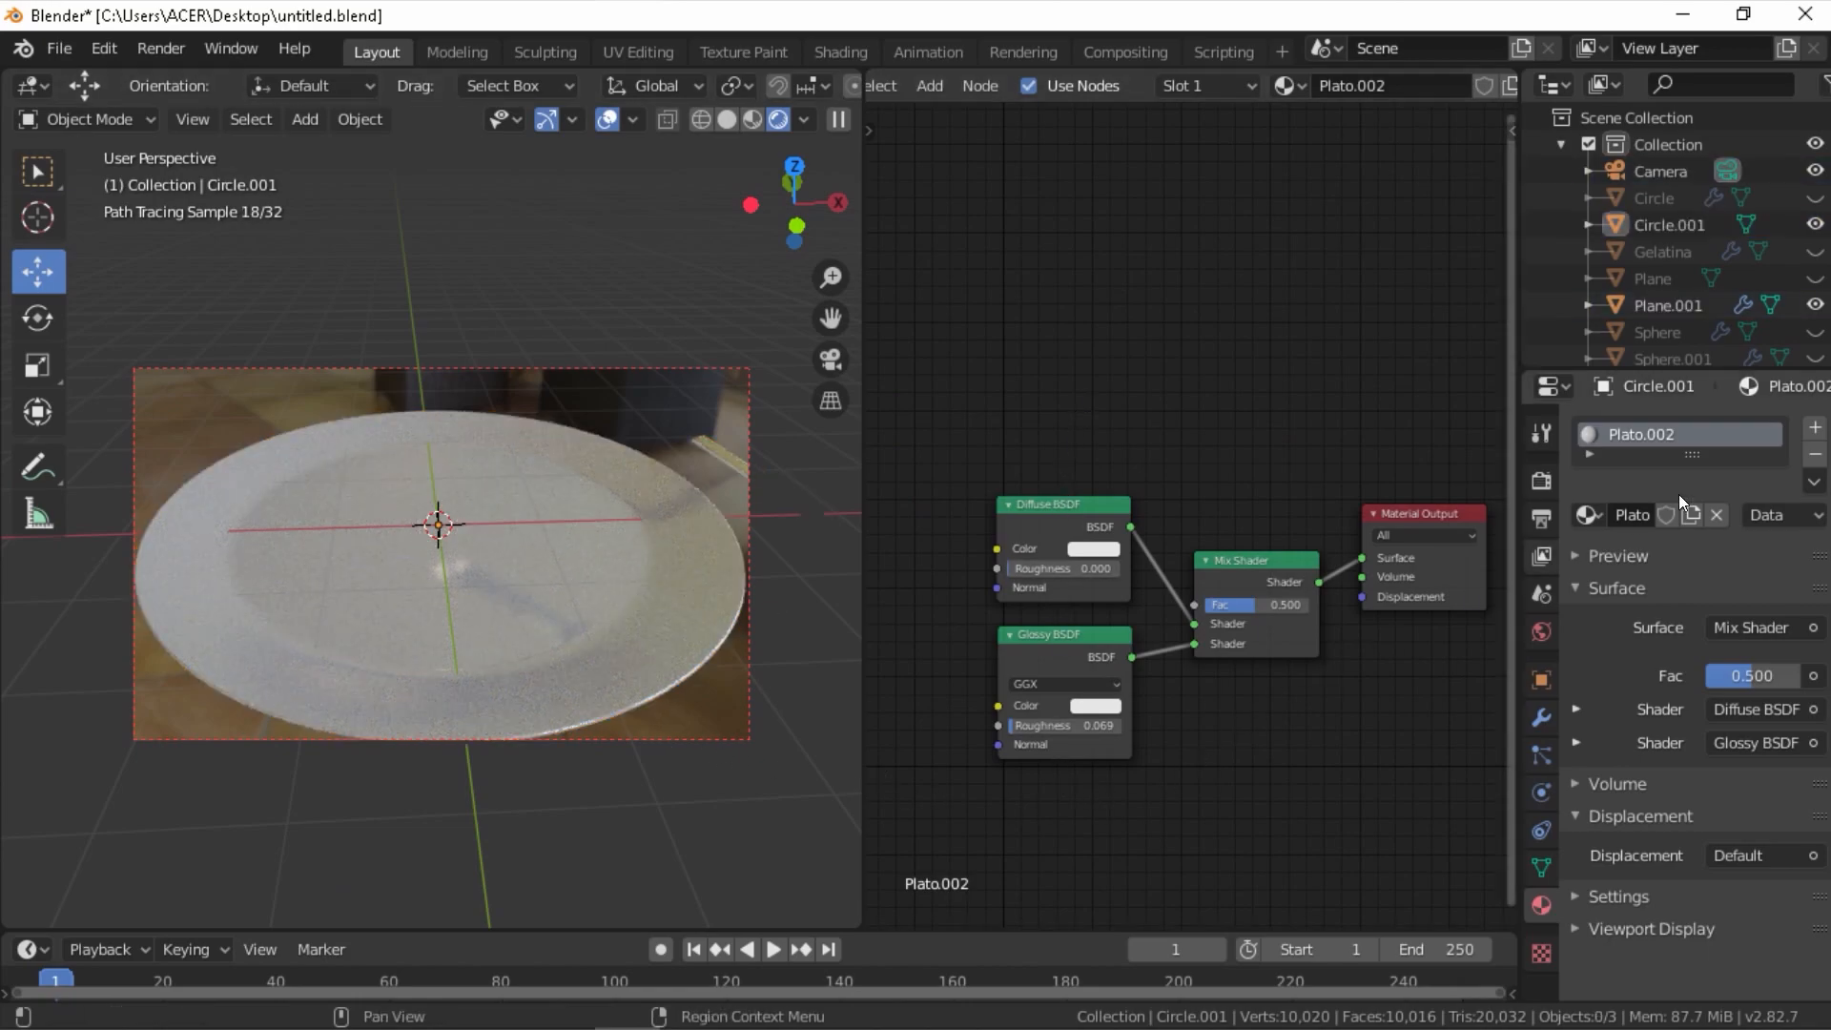
pyautogui.press('z')
pyautogui.click(597, 559)
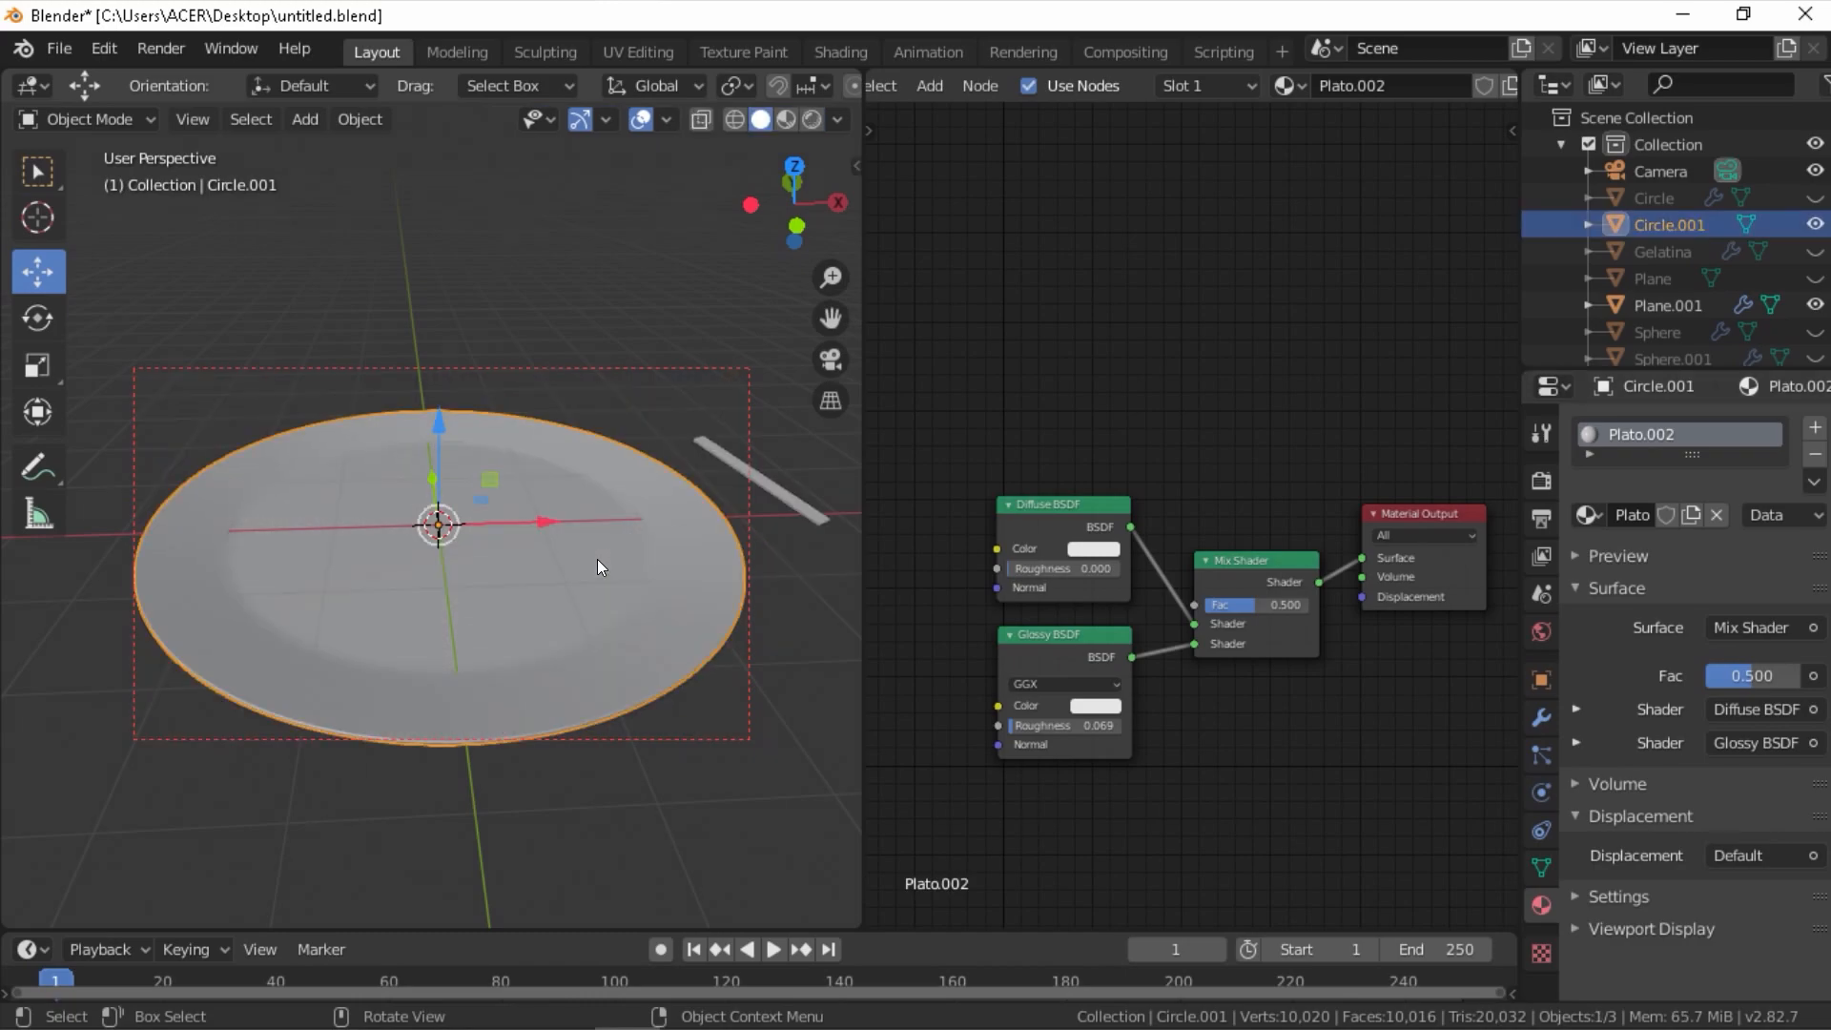
pyautogui.click(785, 498)
# - Enter Edit Mode on the plate and select two adjacent edge loops that form a thin ring around it
pyautogui.click(696, 542)
pyautogui.press('Tab')
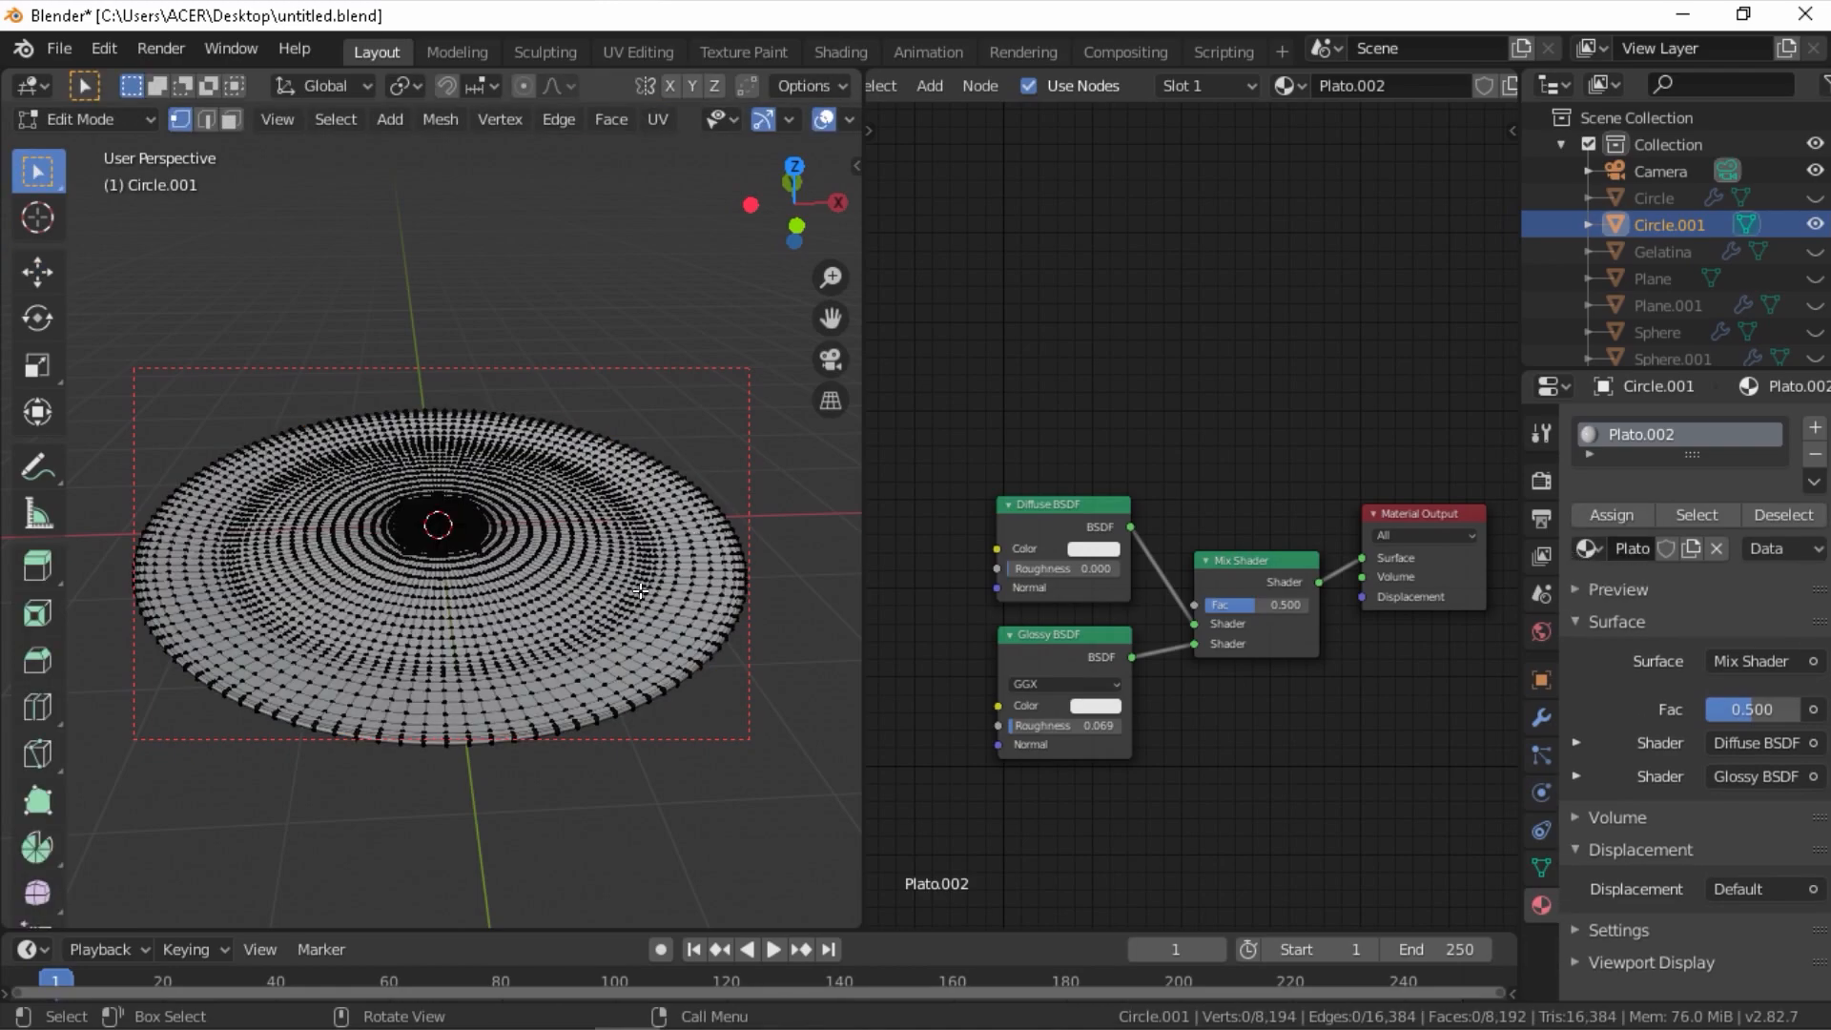
pyautogui.scroll(3, 640, 591)
pyautogui.keyDown('alt'); pyautogui.click(647, 843); pyautogui.keyUp('alt')
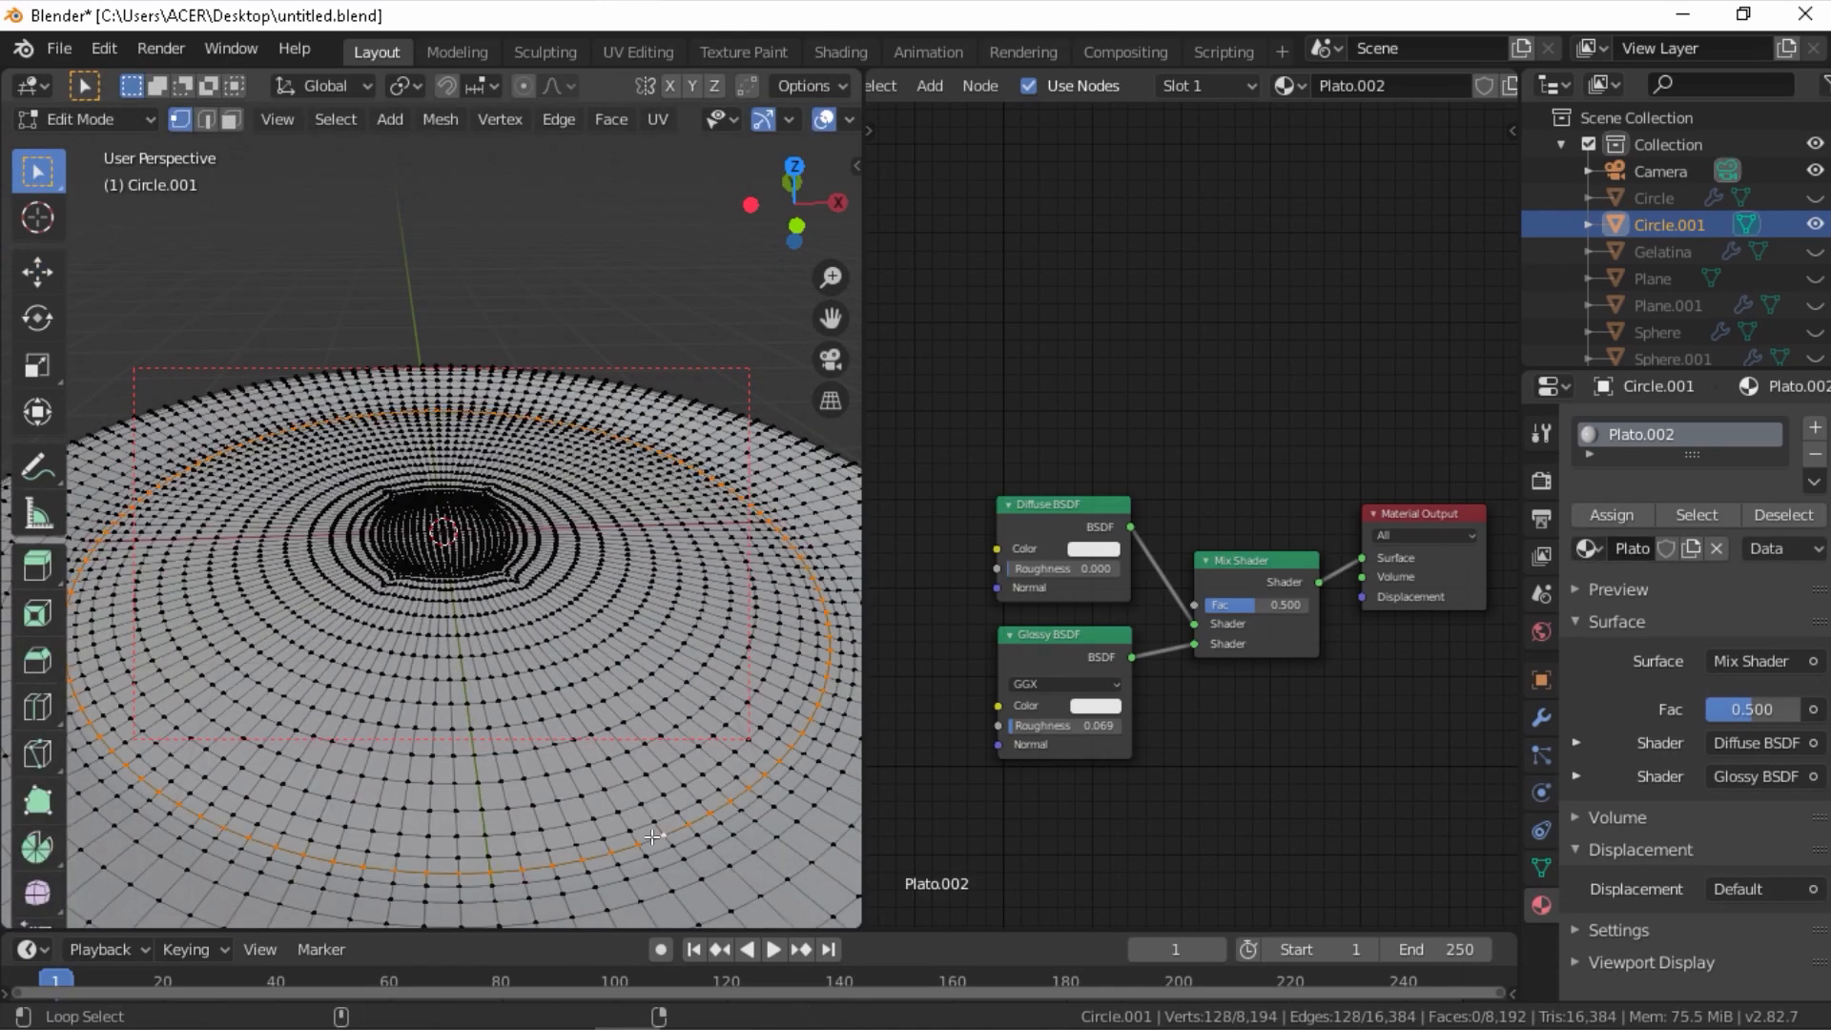
pyautogui.keyDown('alt'); pyautogui.keyDown('shift'); pyautogui.click(650, 849); pyautogui.keyUp('shift'); pyautogui.keyUp('alt')
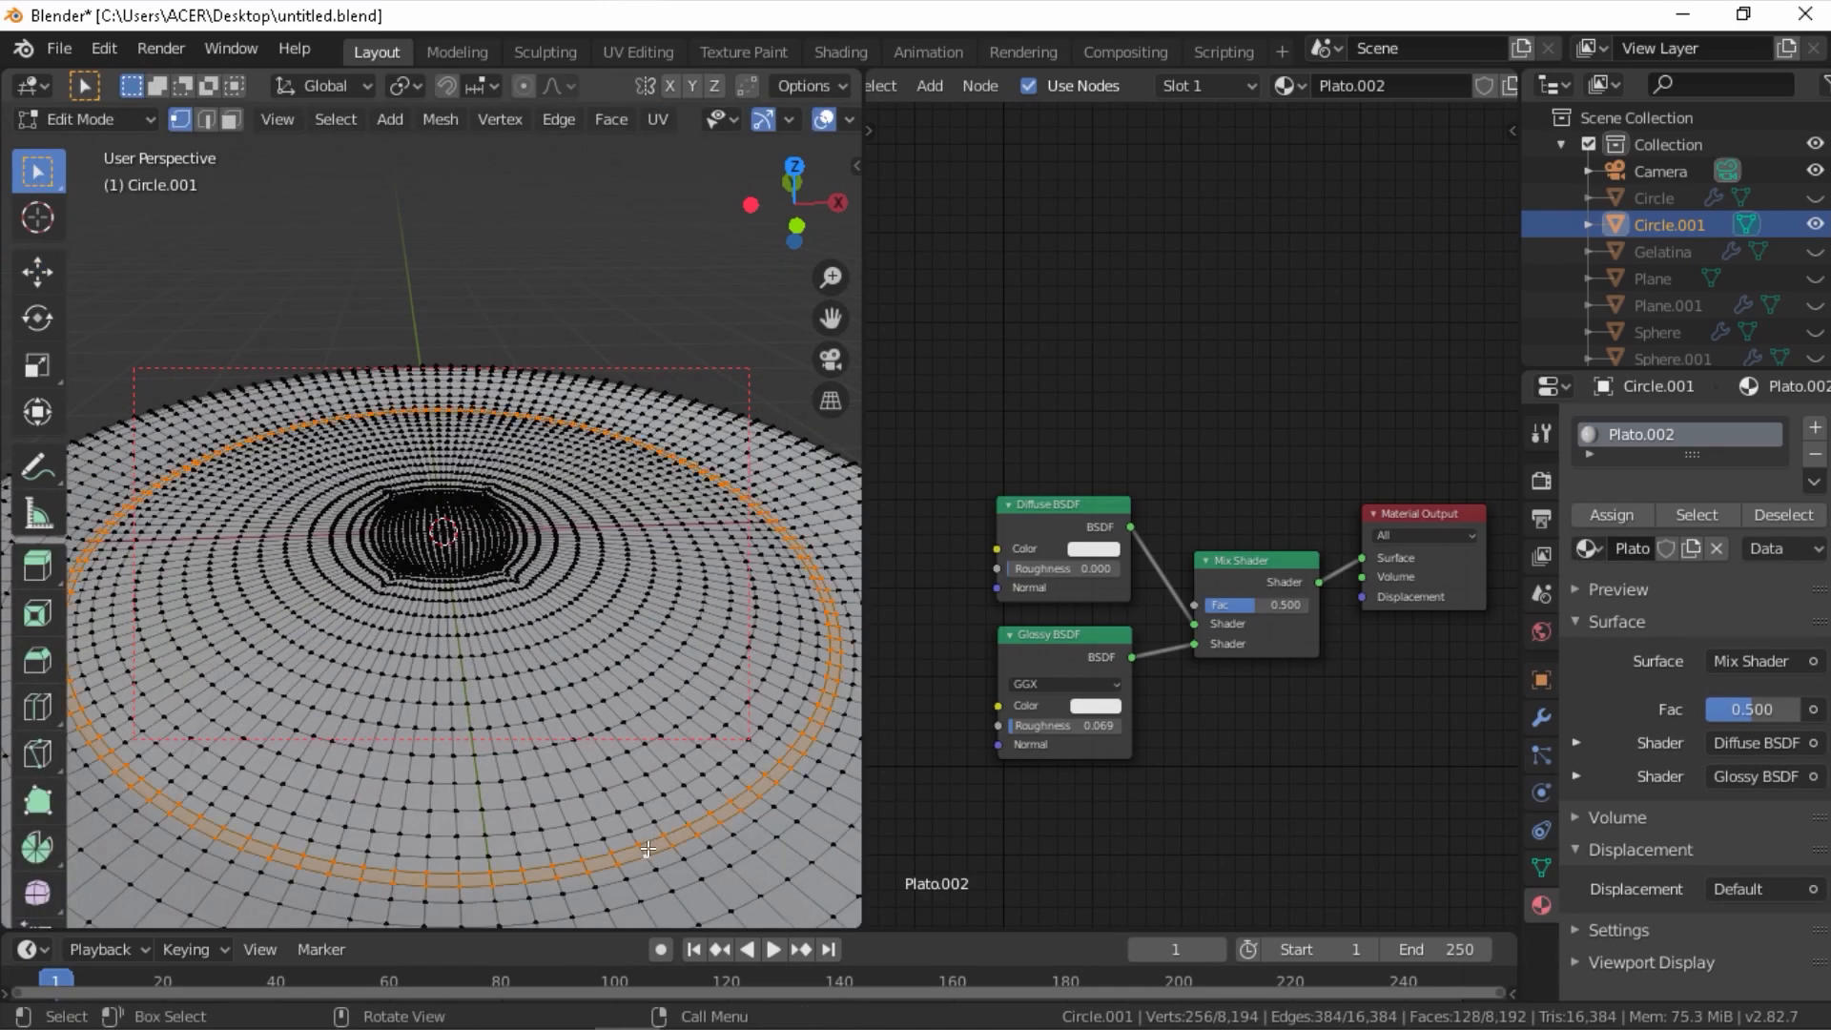
# - Add a second material slot to the plate with a new material named Franja
pyautogui.click(1813, 429)
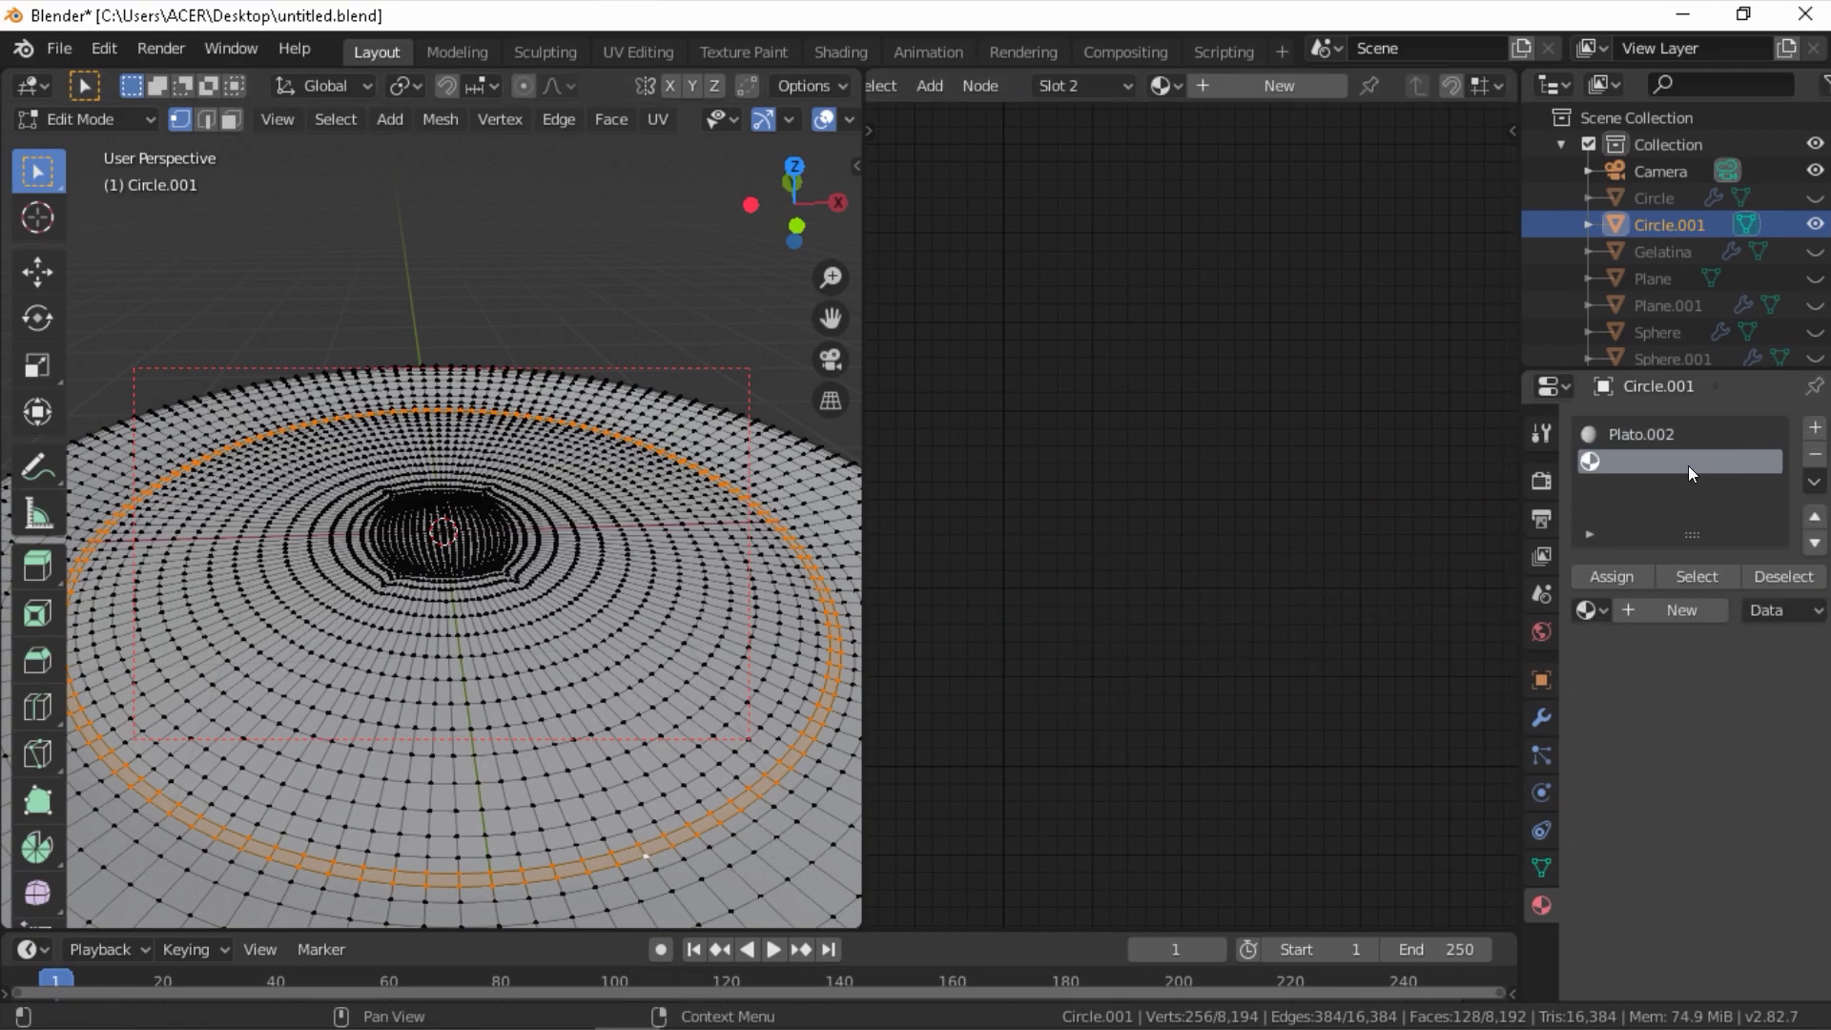
pyautogui.click(1632, 608)
pyautogui.doubleClick(1629, 462)
pyautogui.write('F')
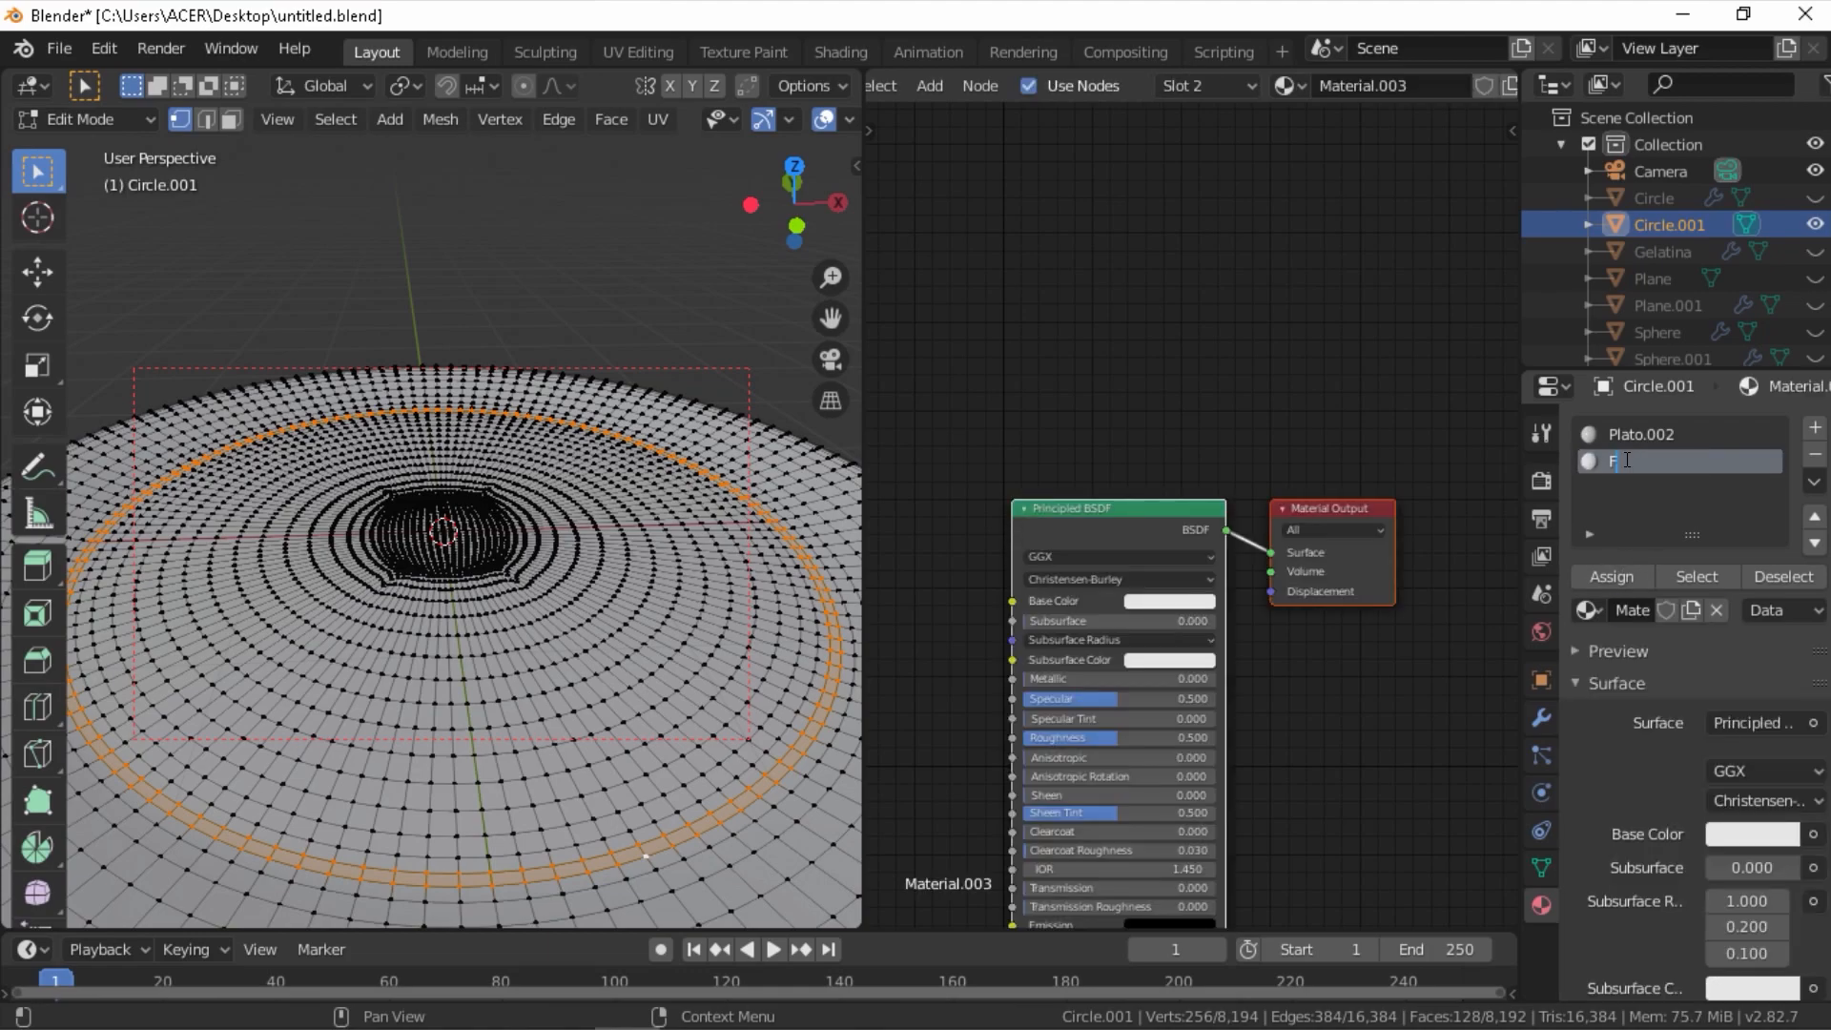
pyautogui.write('ranja')
pyautogui.press('Return')
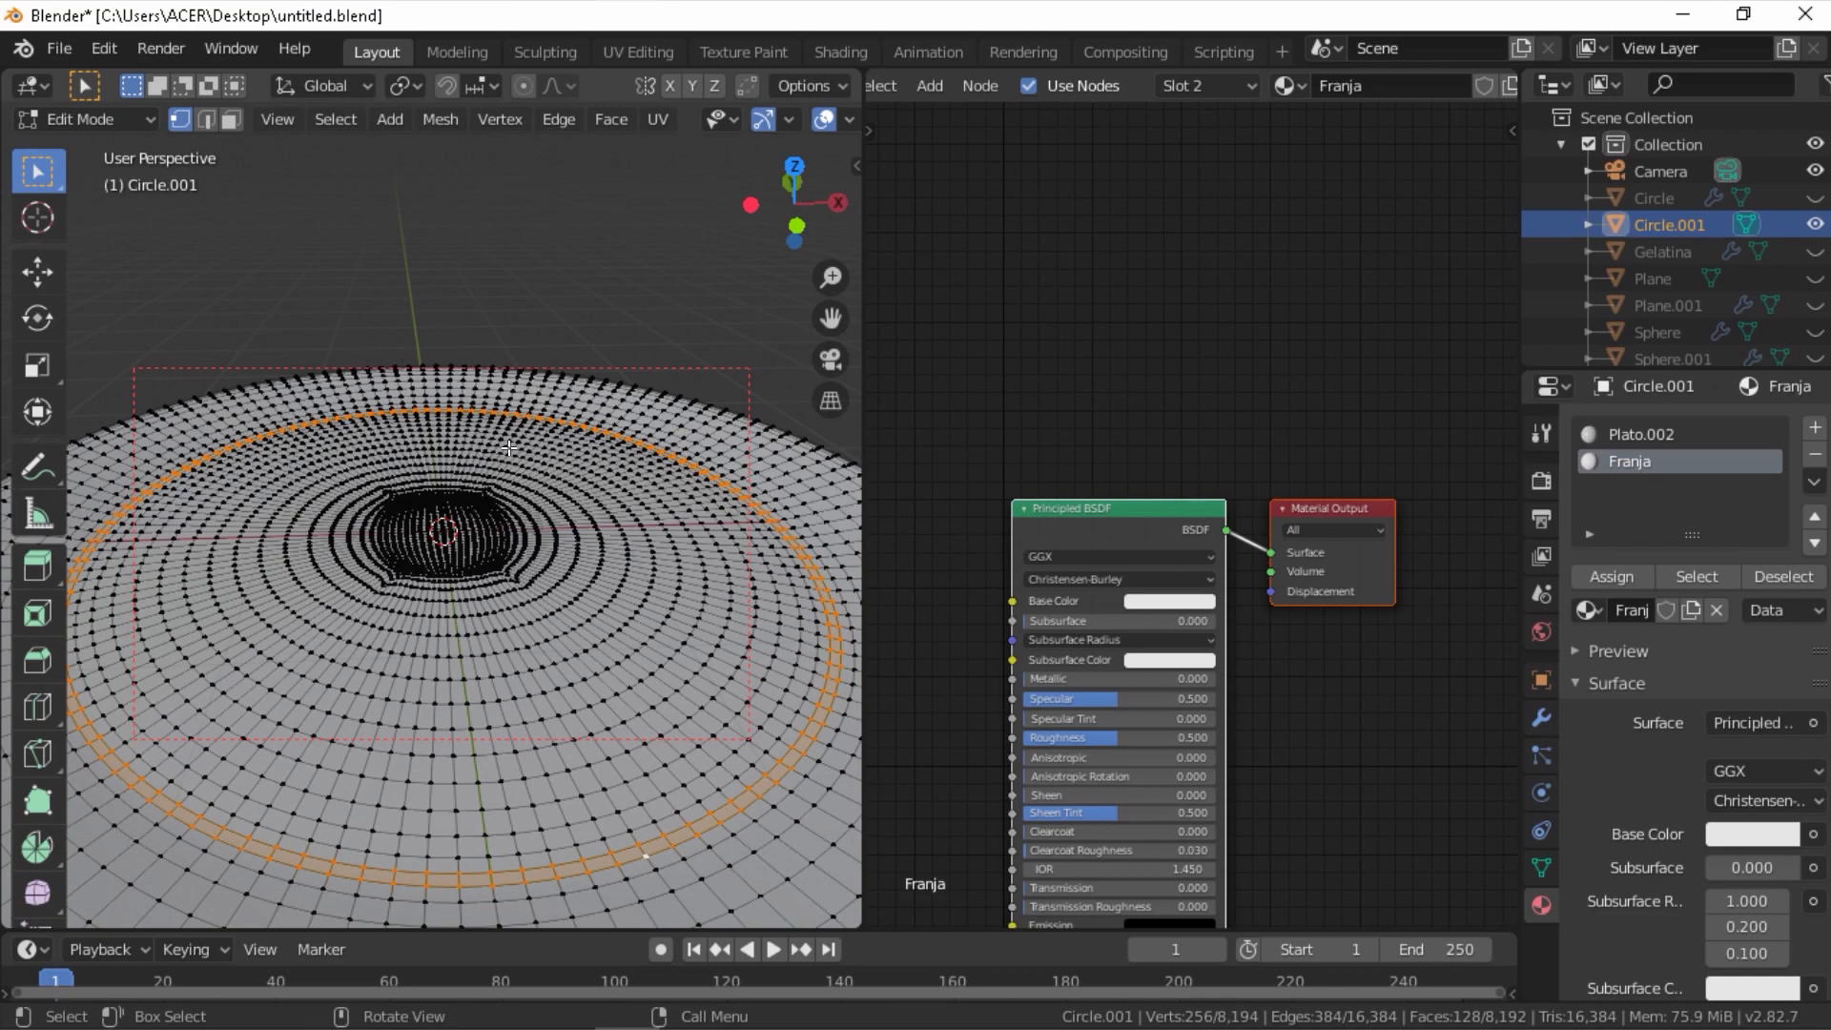
# - Name the plate's second material Franja and assign it to the selected ring of faces
pyautogui.doubleClick(1627, 460)
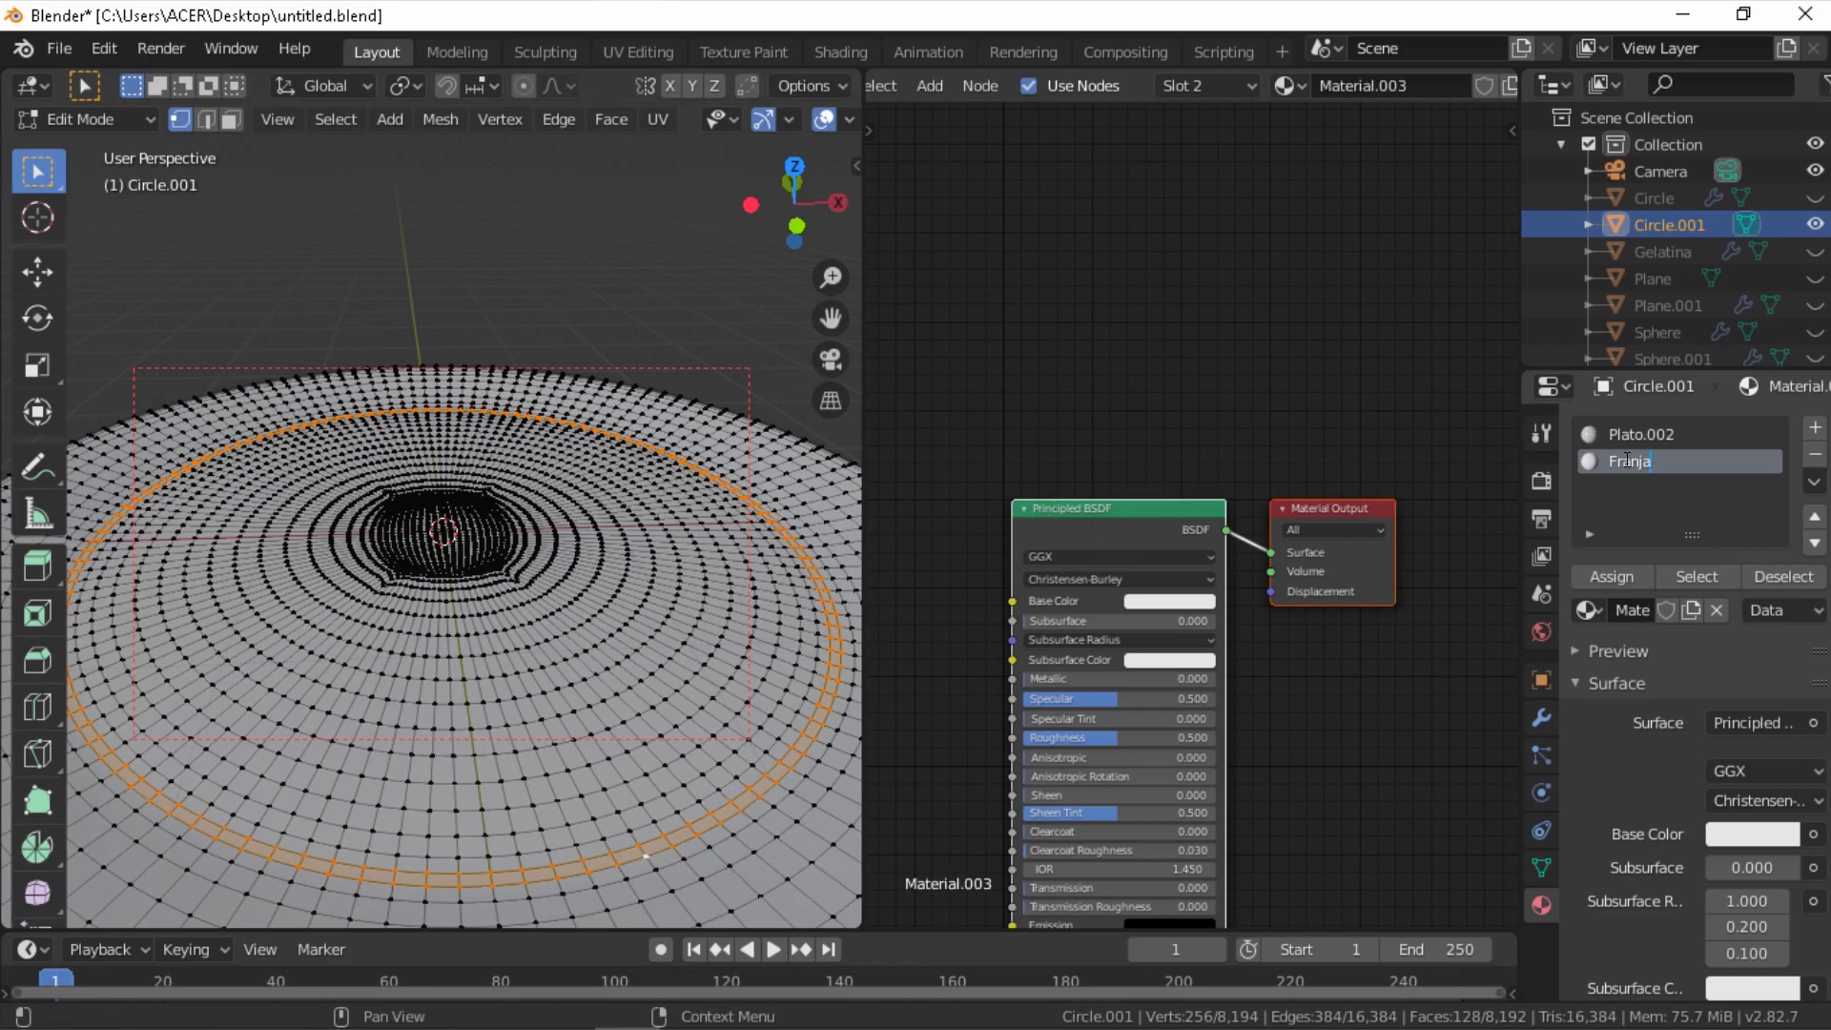
pyautogui.press('Return')
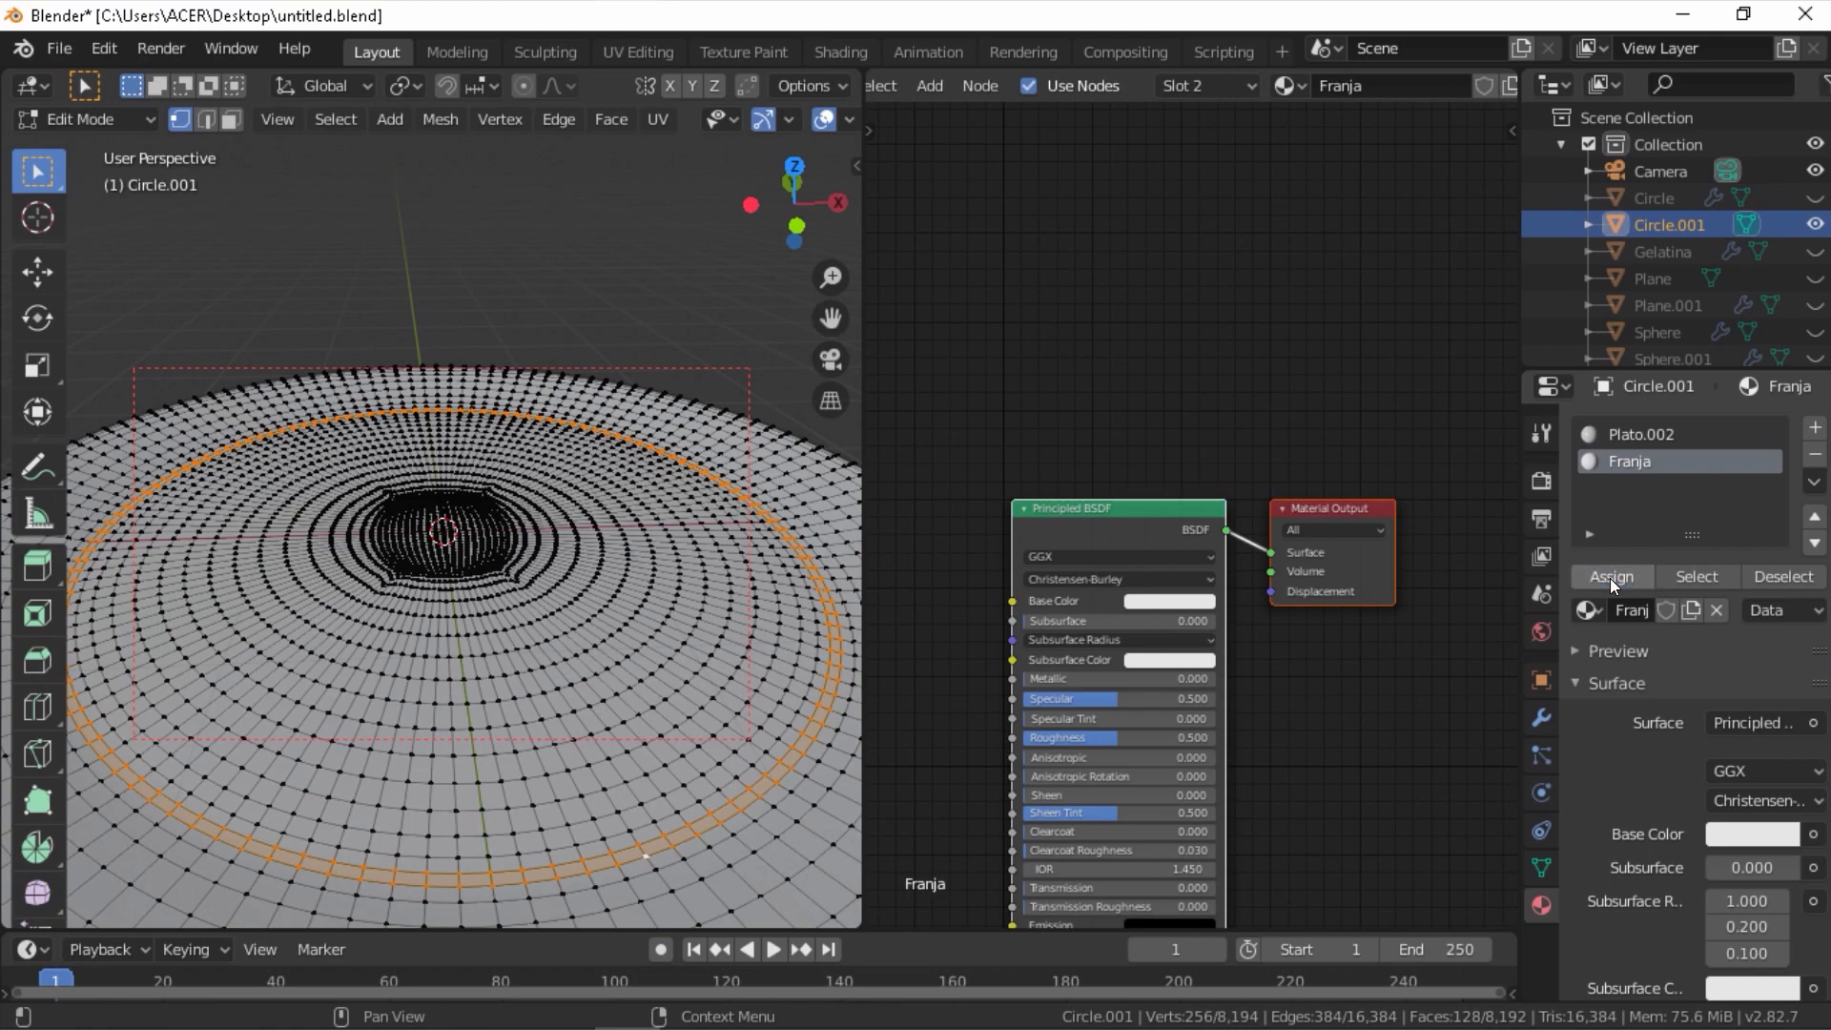
# - Give the Franja material an orange-brown base colour and set its roughness to 0.164
pyautogui.scroll(-3, 1156, 475)
pyautogui.moveTo(1126, 453); pyautogui.dragTo(1091, 353, button='middle')
pyautogui.scroll(3, 1091, 353)
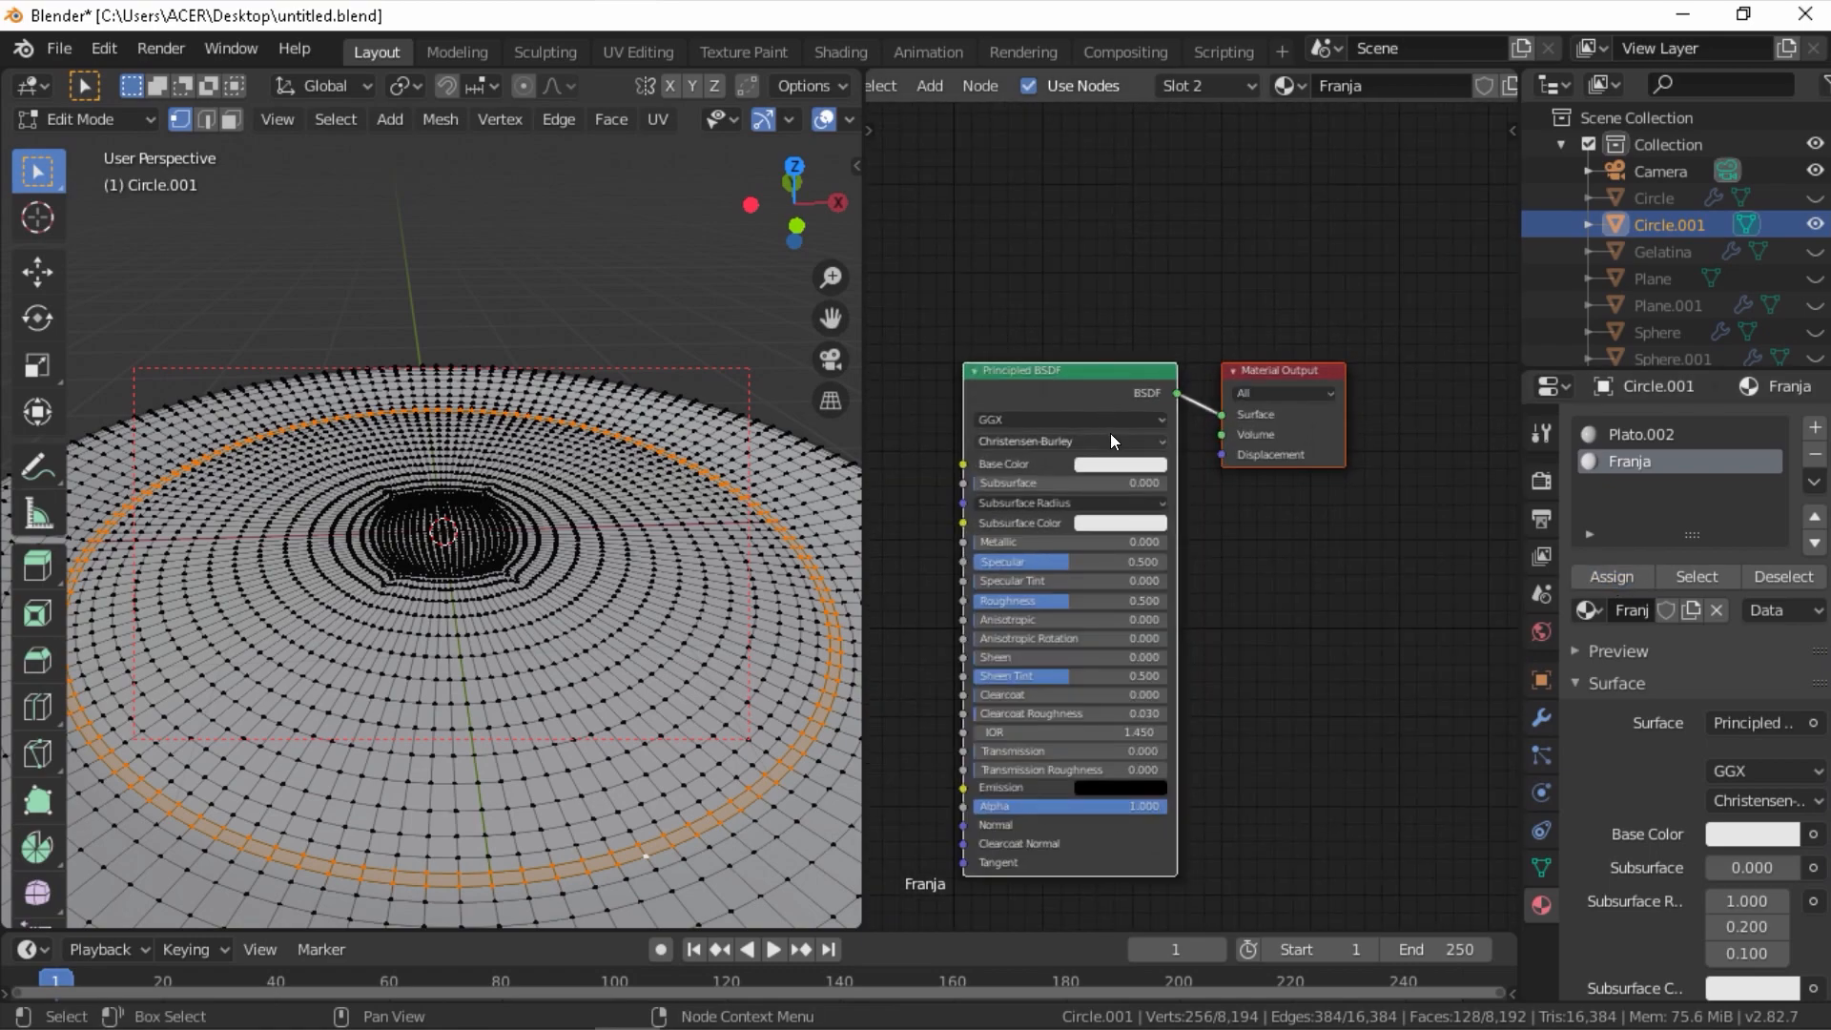
pyautogui.click(1134, 462)
pyautogui.moveTo(1230, 227); pyautogui.dragTo(1133, 309)
pyautogui.click(1228, 264)
pyautogui.moveTo(1058, 610); pyautogui.dragTo(1041, 608, button='middle')
pyautogui.moveTo(1041, 601); pyautogui.dragTo(976, 601)
# - Return the plate to Object Mode, clear the selection and switch the viewport to rendered shading
pyautogui.press('a')
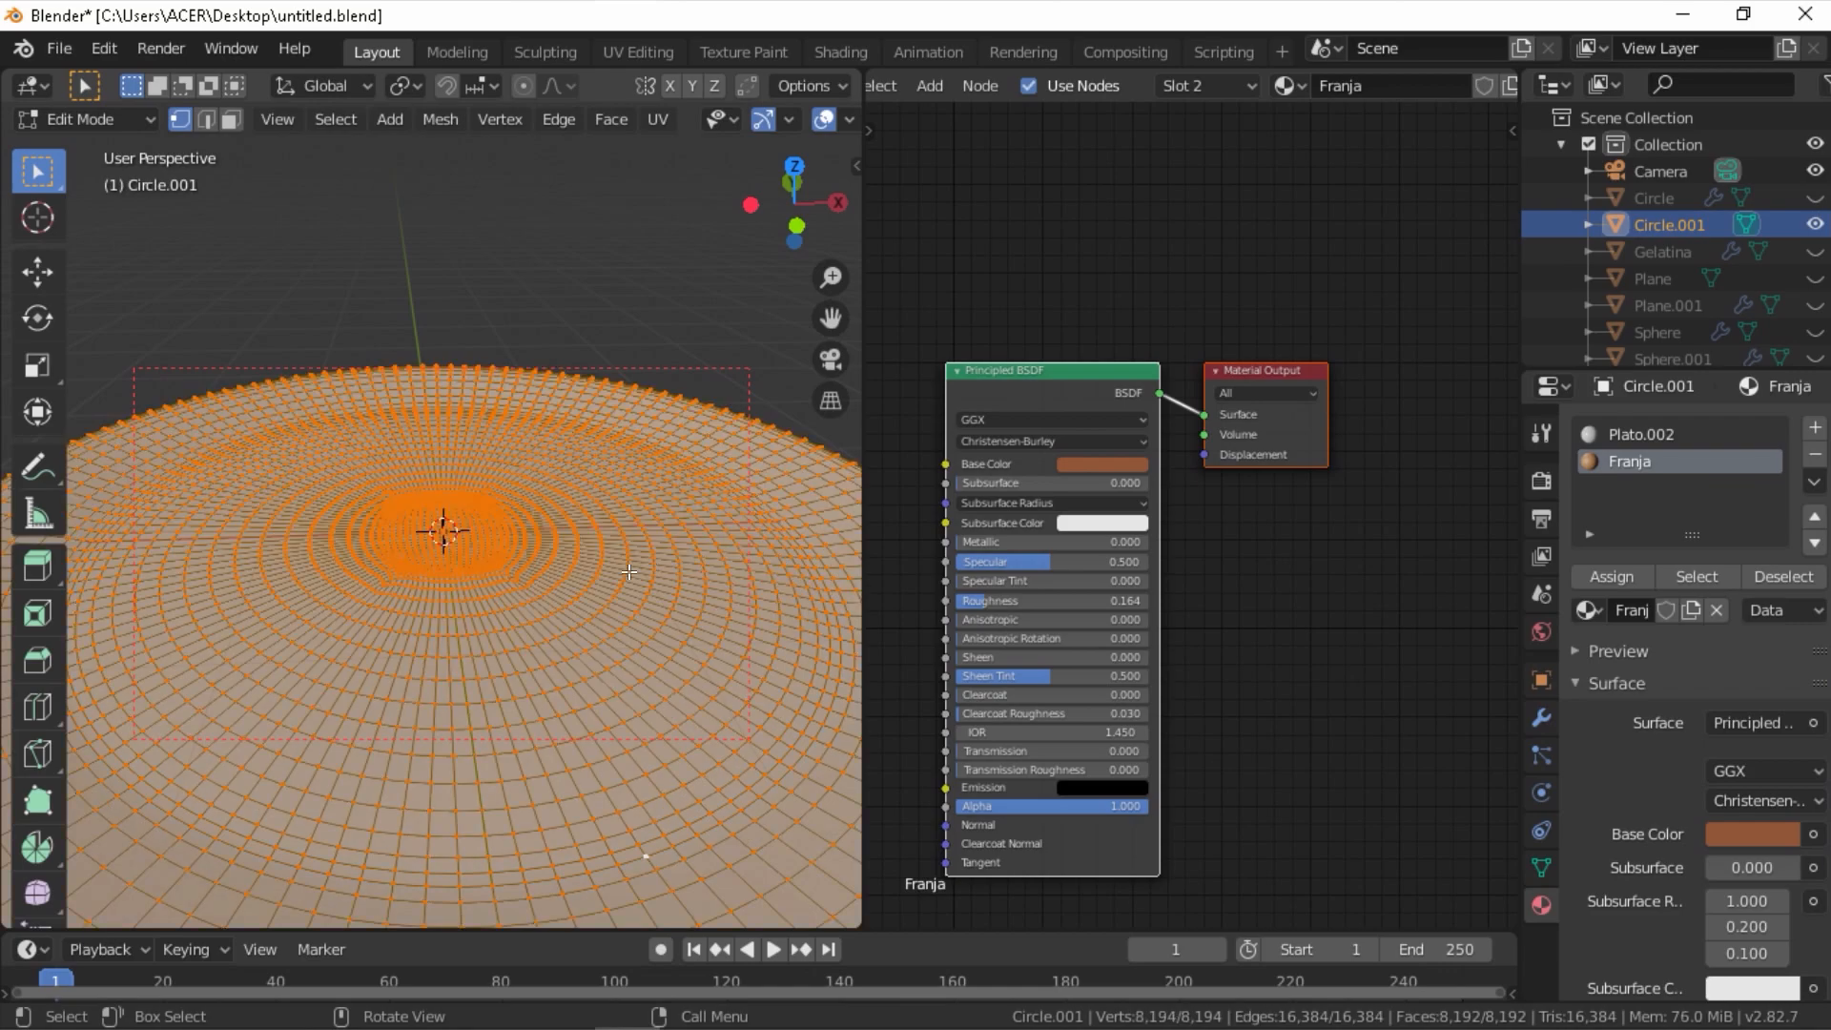
pyautogui.press('Tab')
pyautogui.scroll(-2, 623, 580)
pyautogui.hotkey('alt', 'a')
pyautogui.press('z')
pyautogui.press('8')
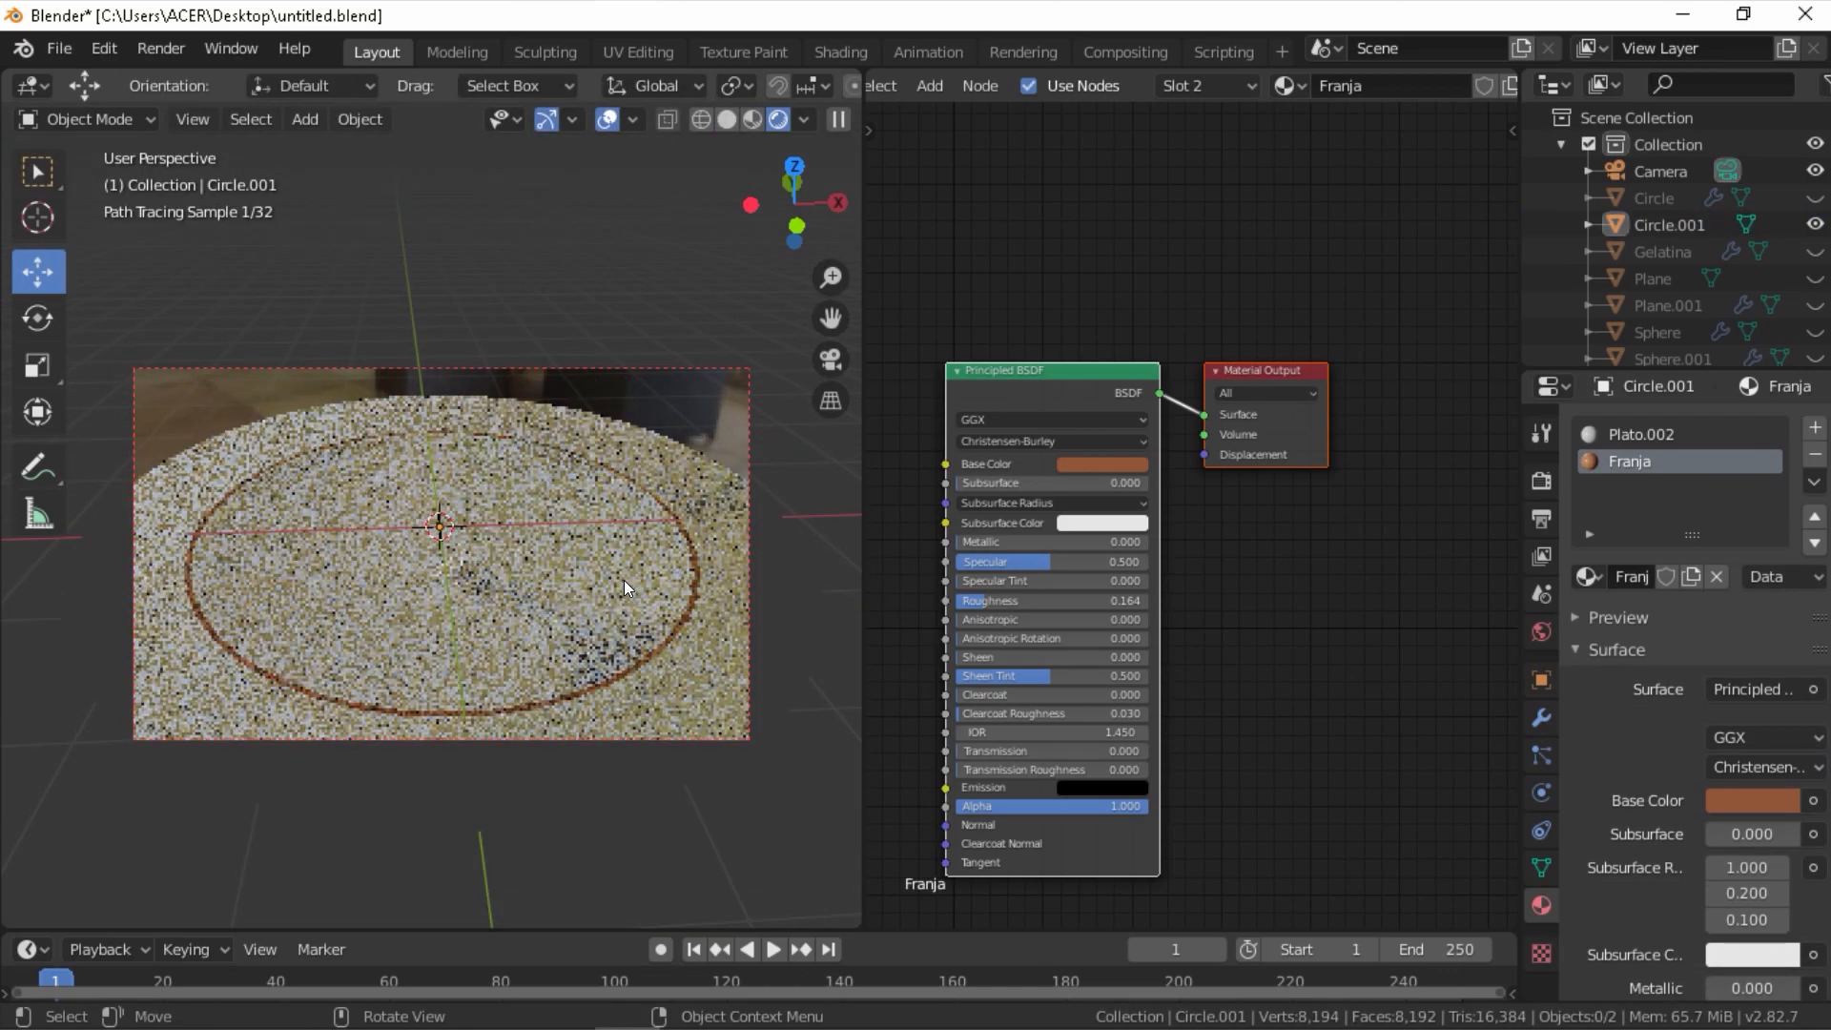
# - Mute Franja's base colour to a darker brown with hue 0.056, saturation 0.355 and value 0.469
pyautogui.click(1114, 465)
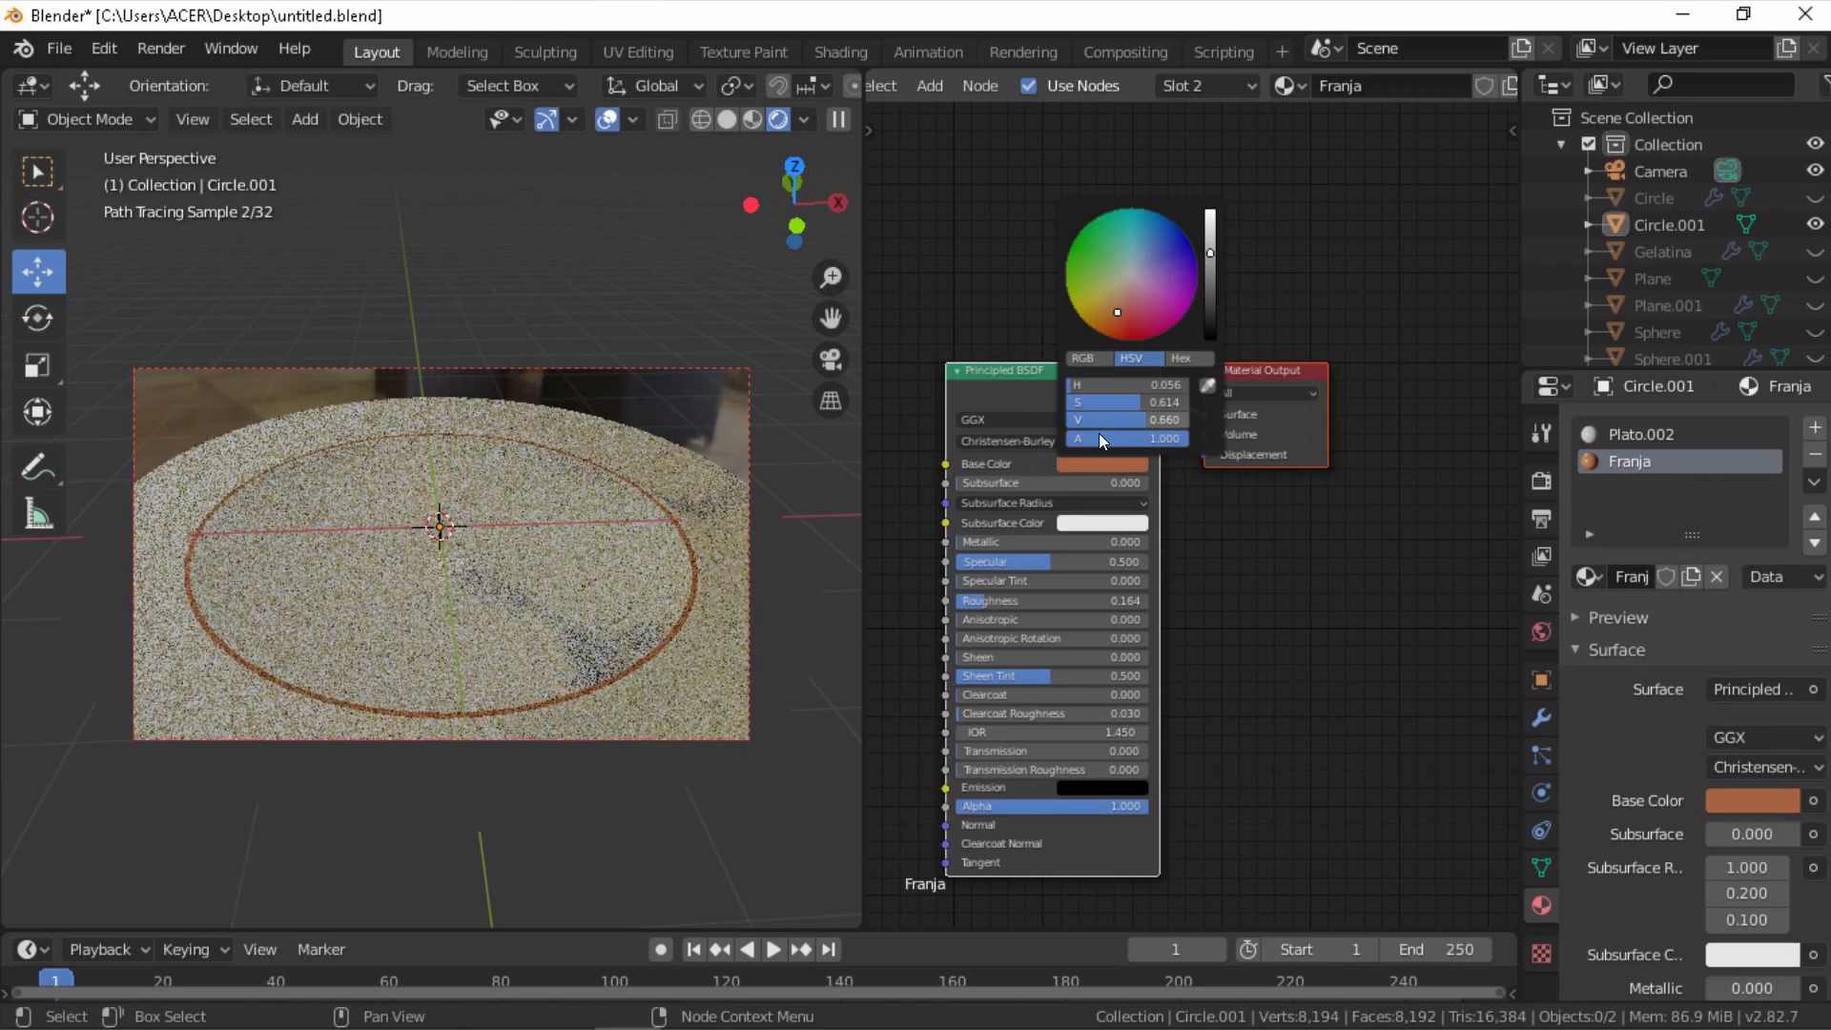
pyautogui.click(1093, 464)
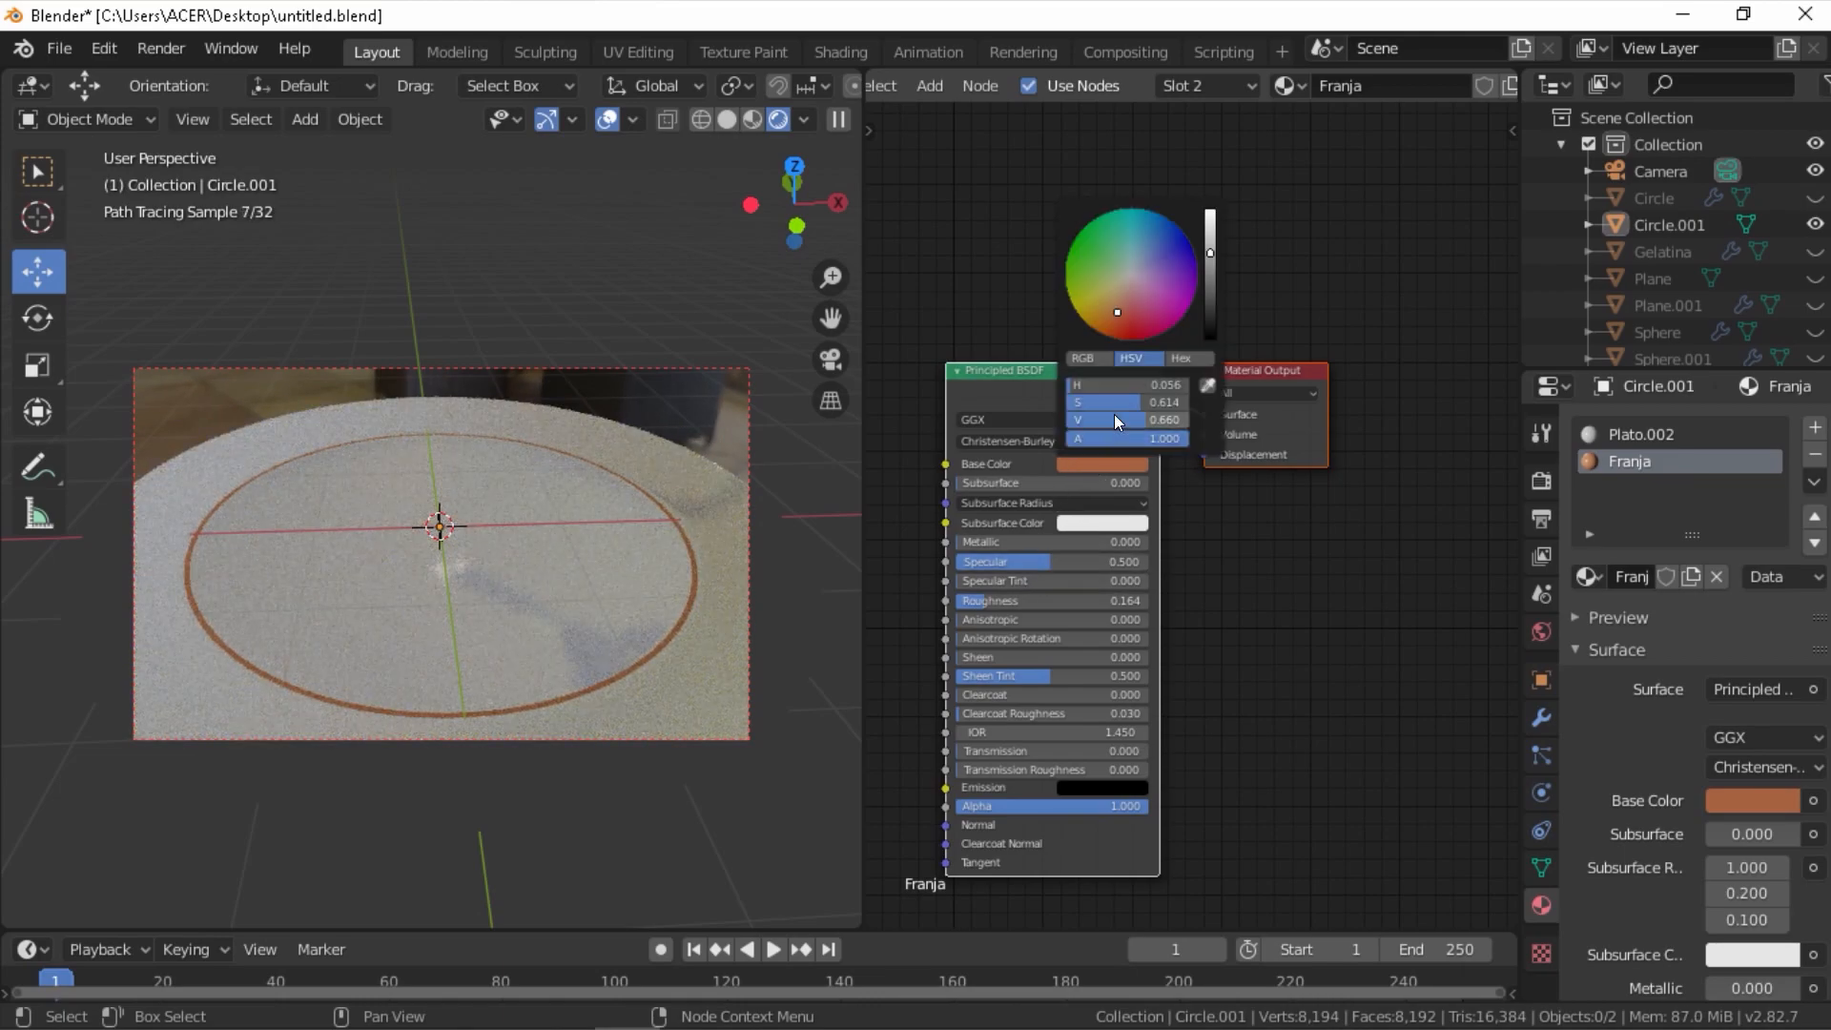
pyautogui.moveTo(1138, 403); pyautogui.dragTo(1110, 404)
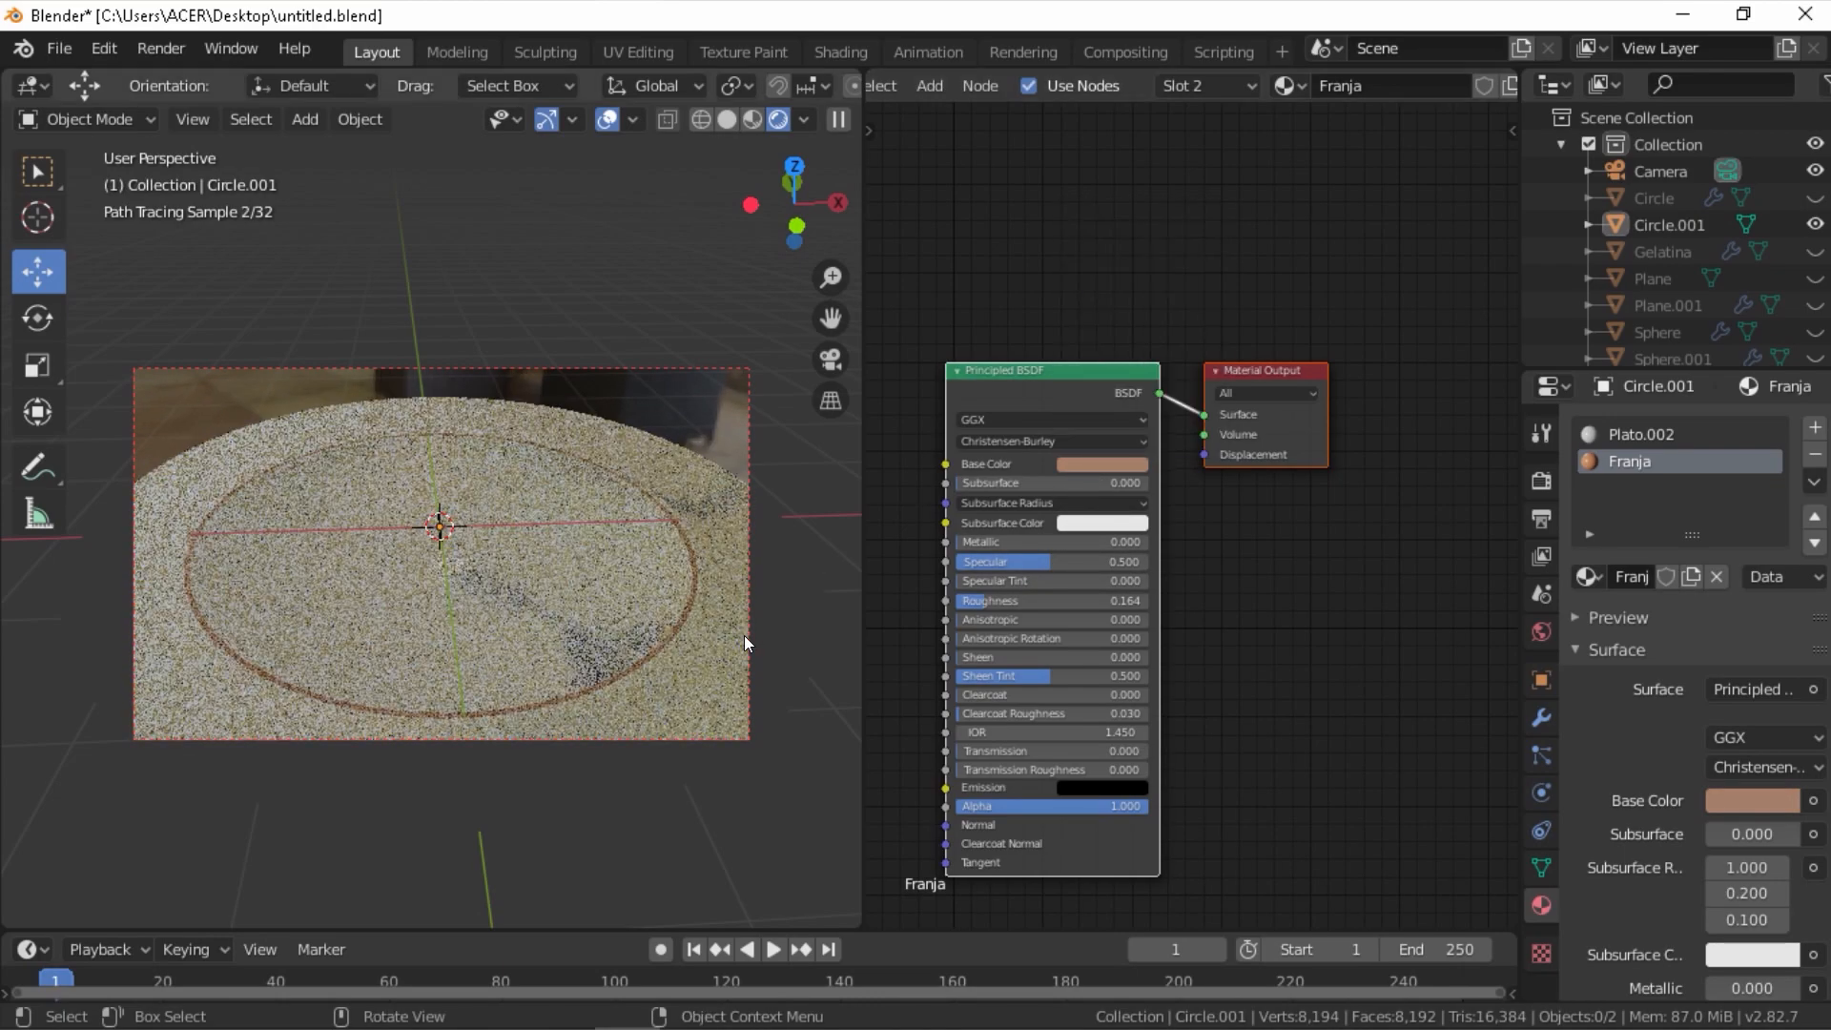
pyautogui.click(1081, 460)
pyautogui.click(1215, 292)
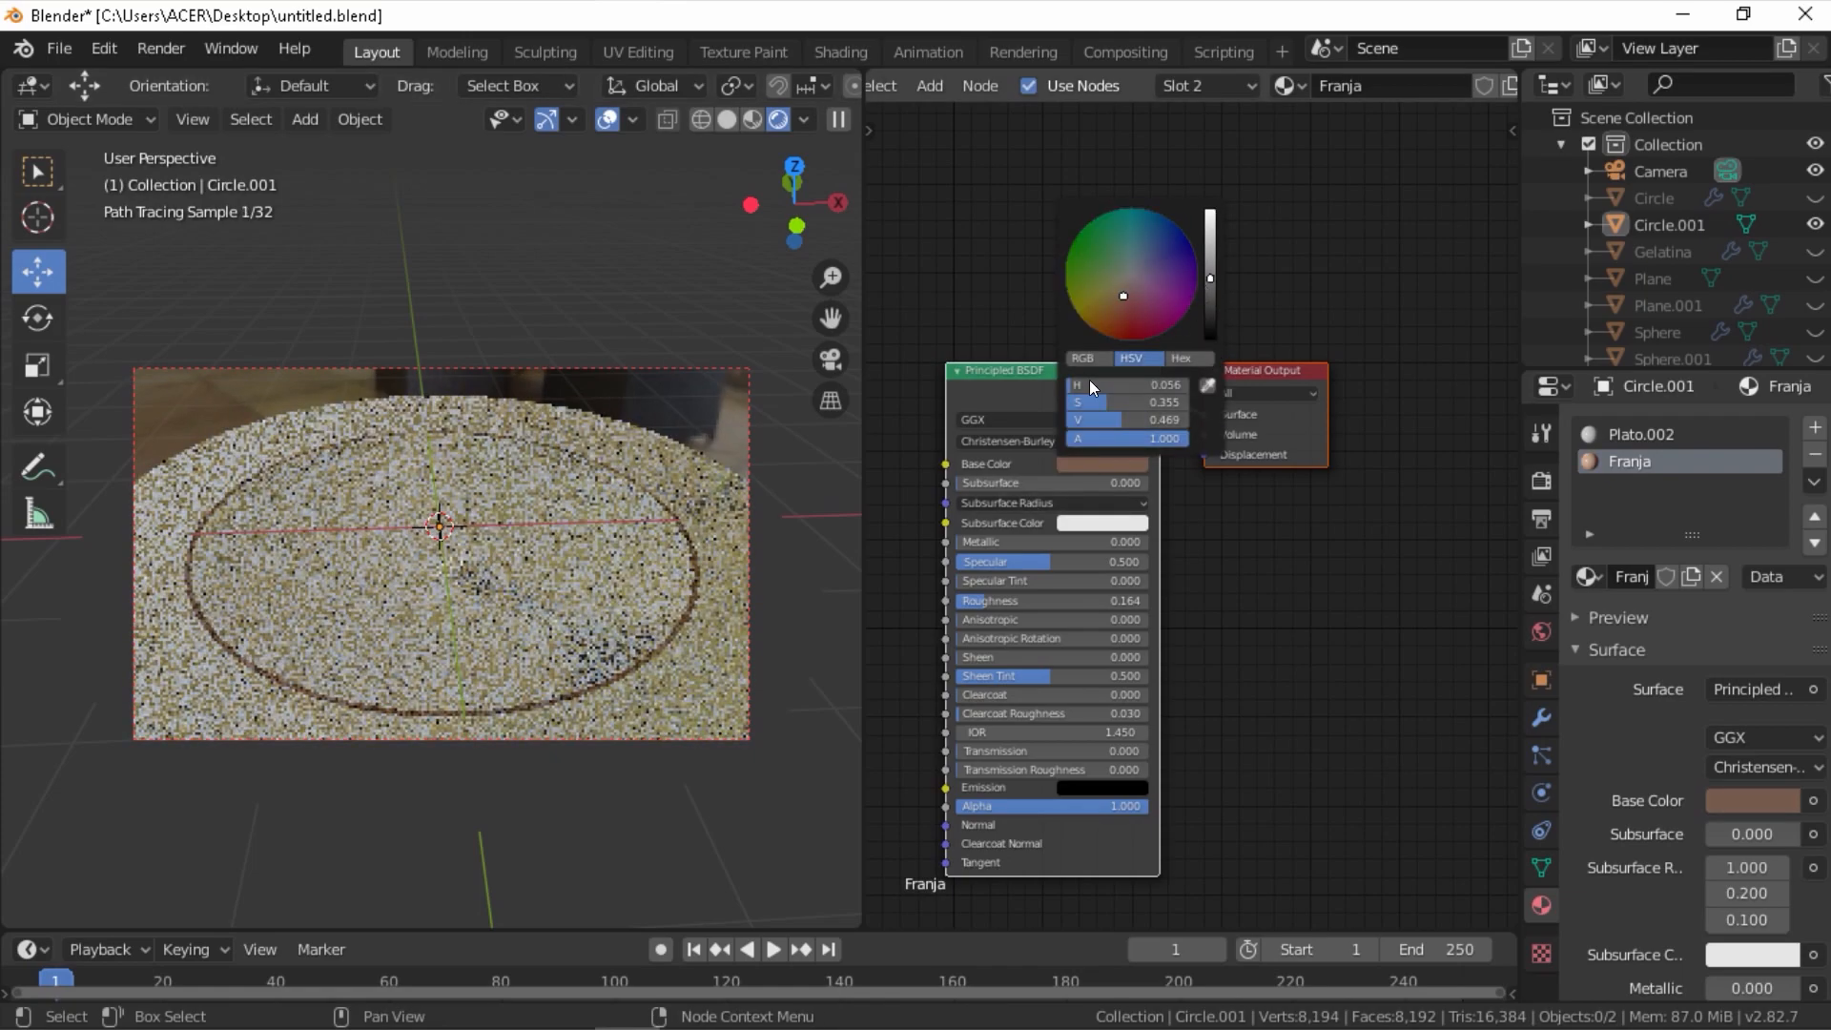
pyautogui.click(1097, 463)
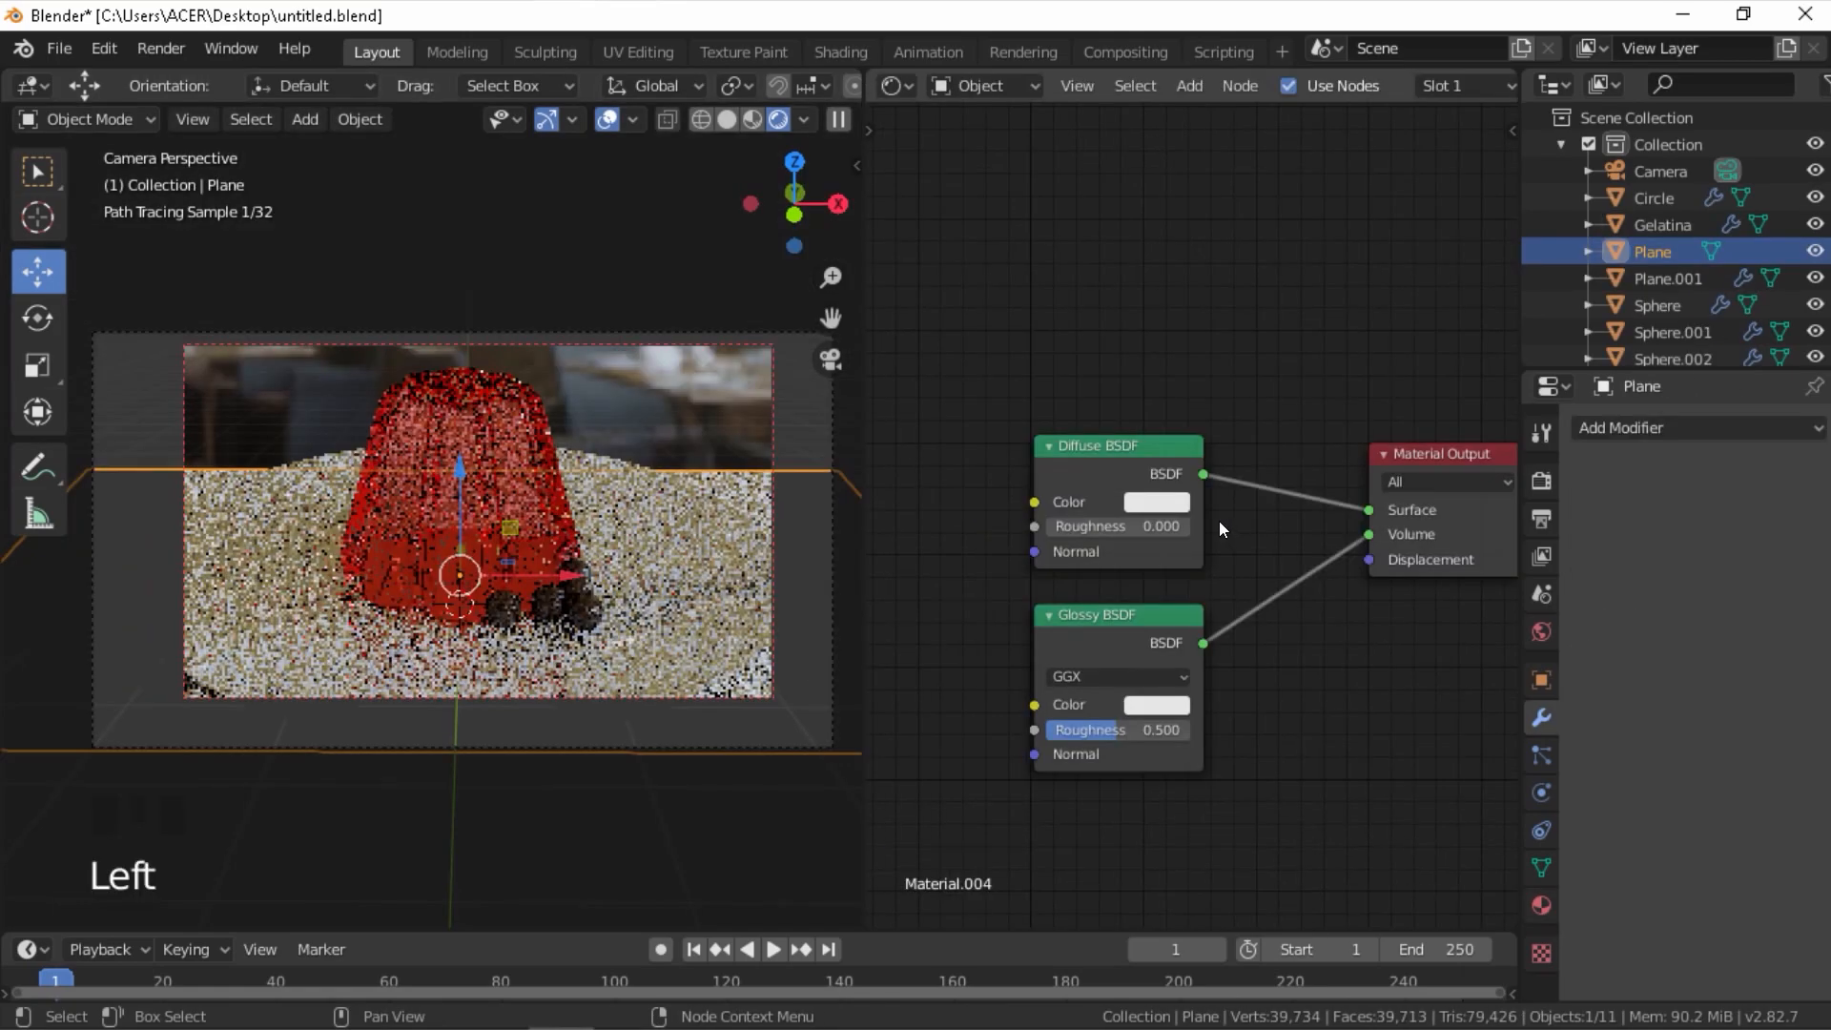
# - Darken the Diffuse BSDF colour in the ground plane's material
pyautogui.click(1155, 502)
pyautogui.moveTo(1314, 192); pyautogui.dragTo(1322, 297)
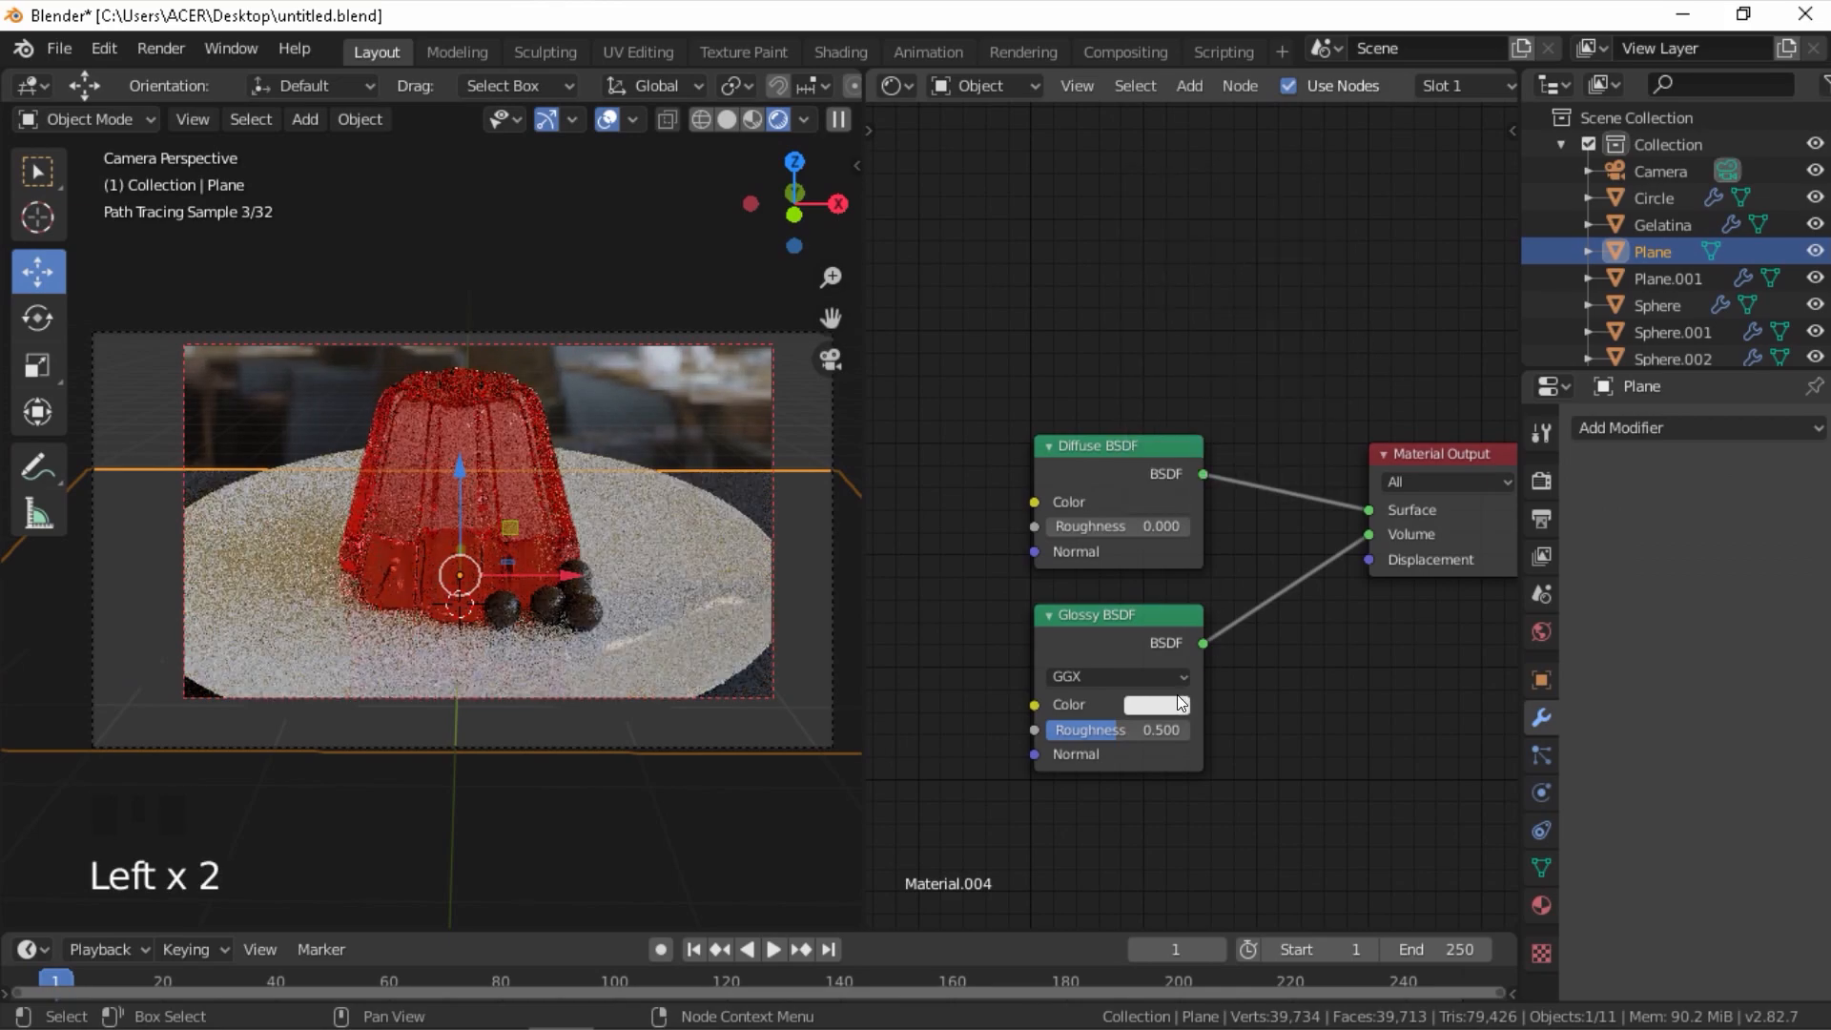
# - Create a new material on the strip beside the plate and adjust its Metallic value in rendered shading
pyautogui.scroll(-2, 805, 541)
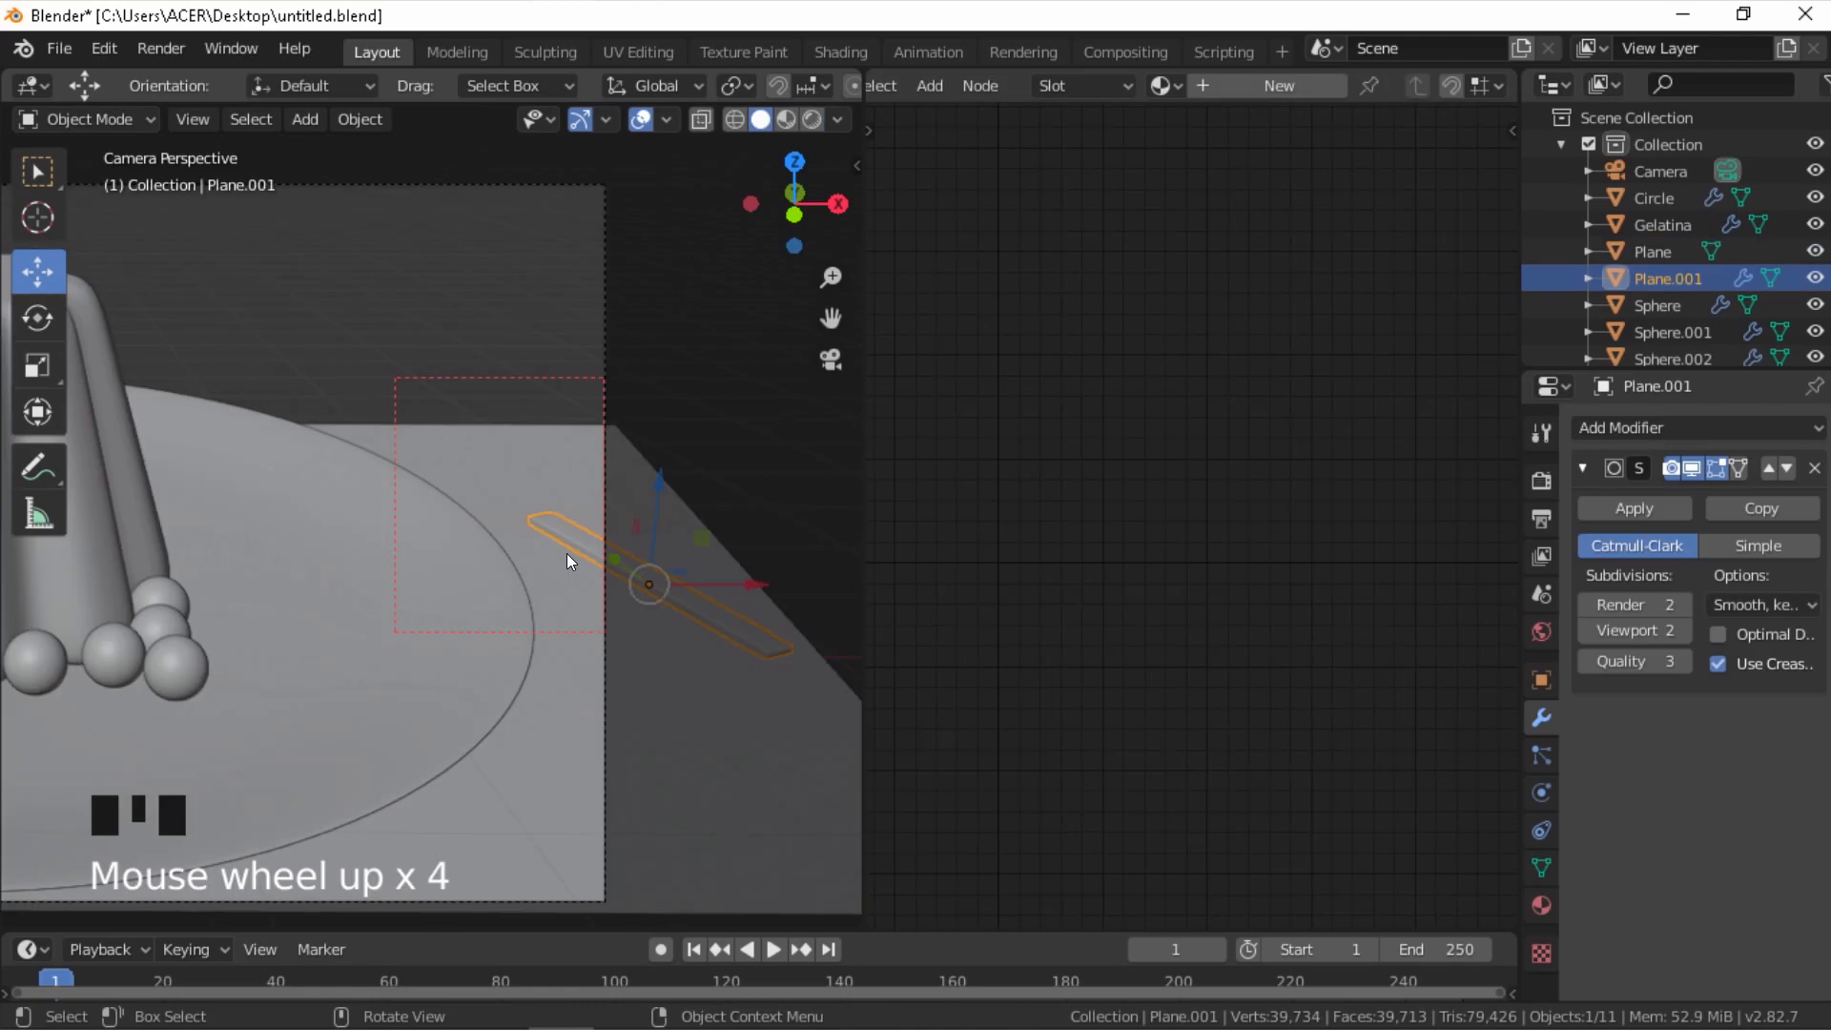
pyautogui.click(751, 425)
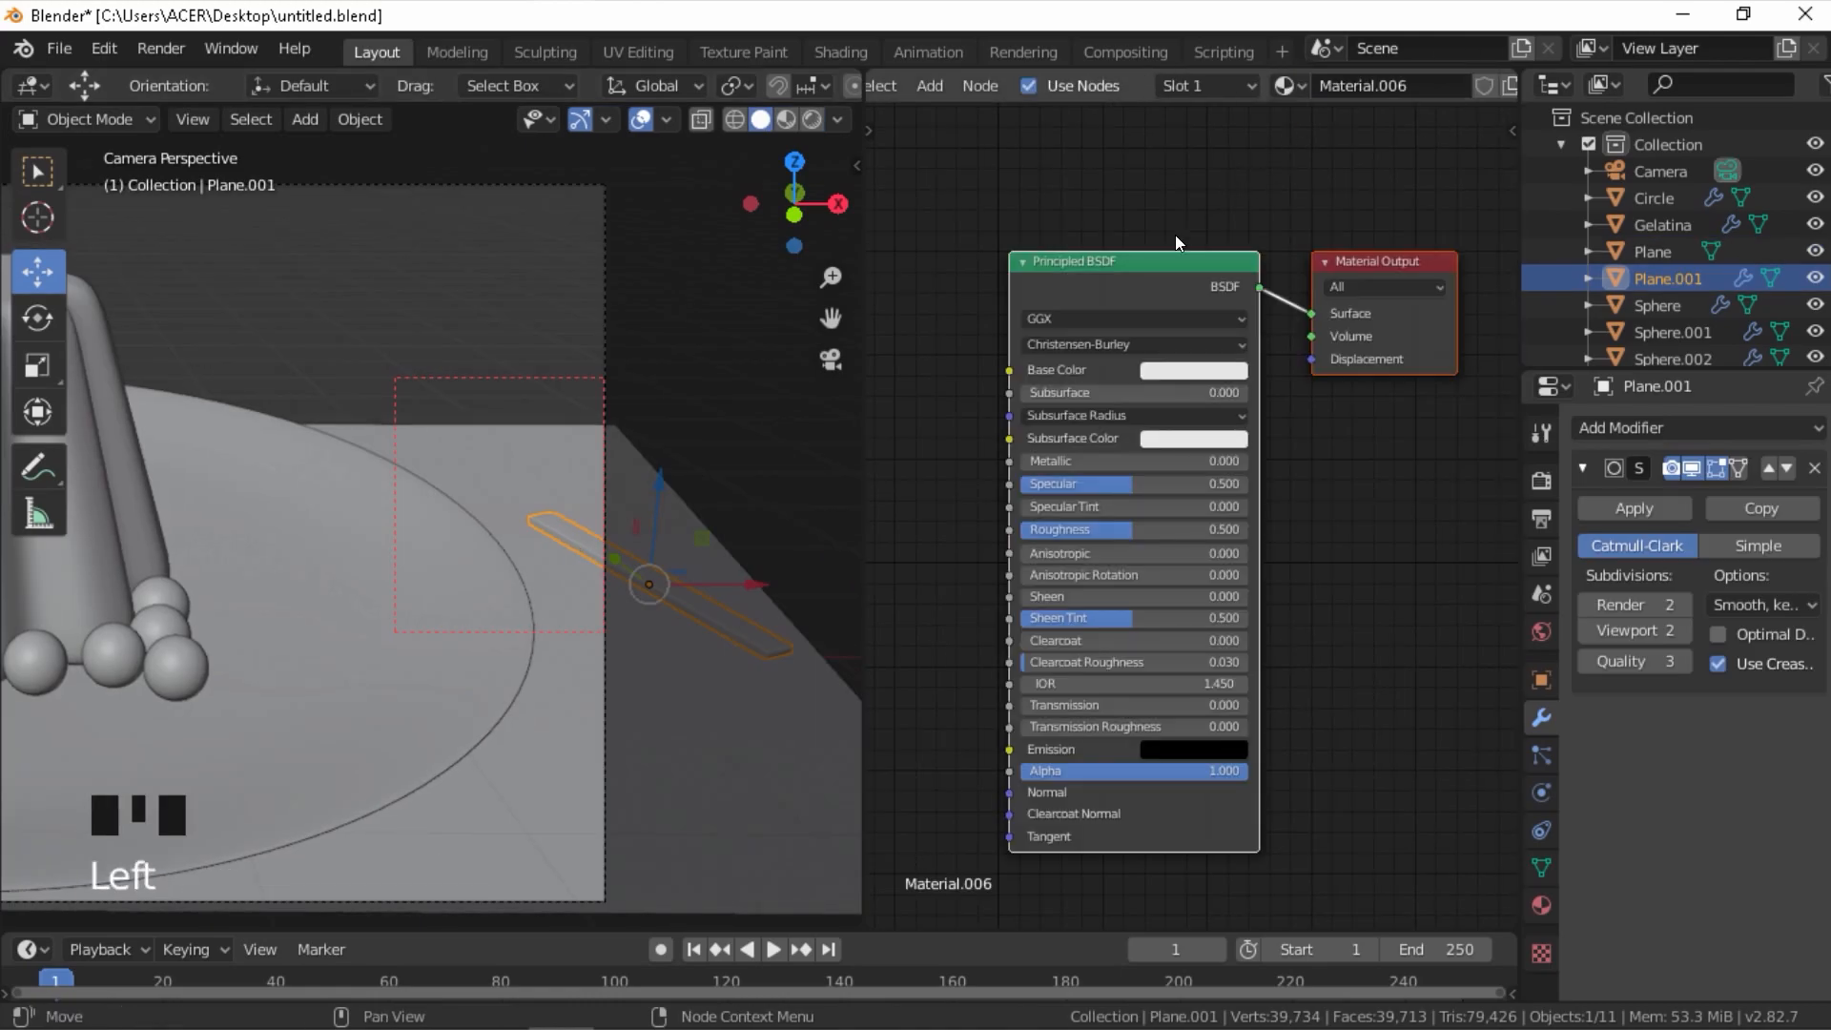
pyautogui.press('z')
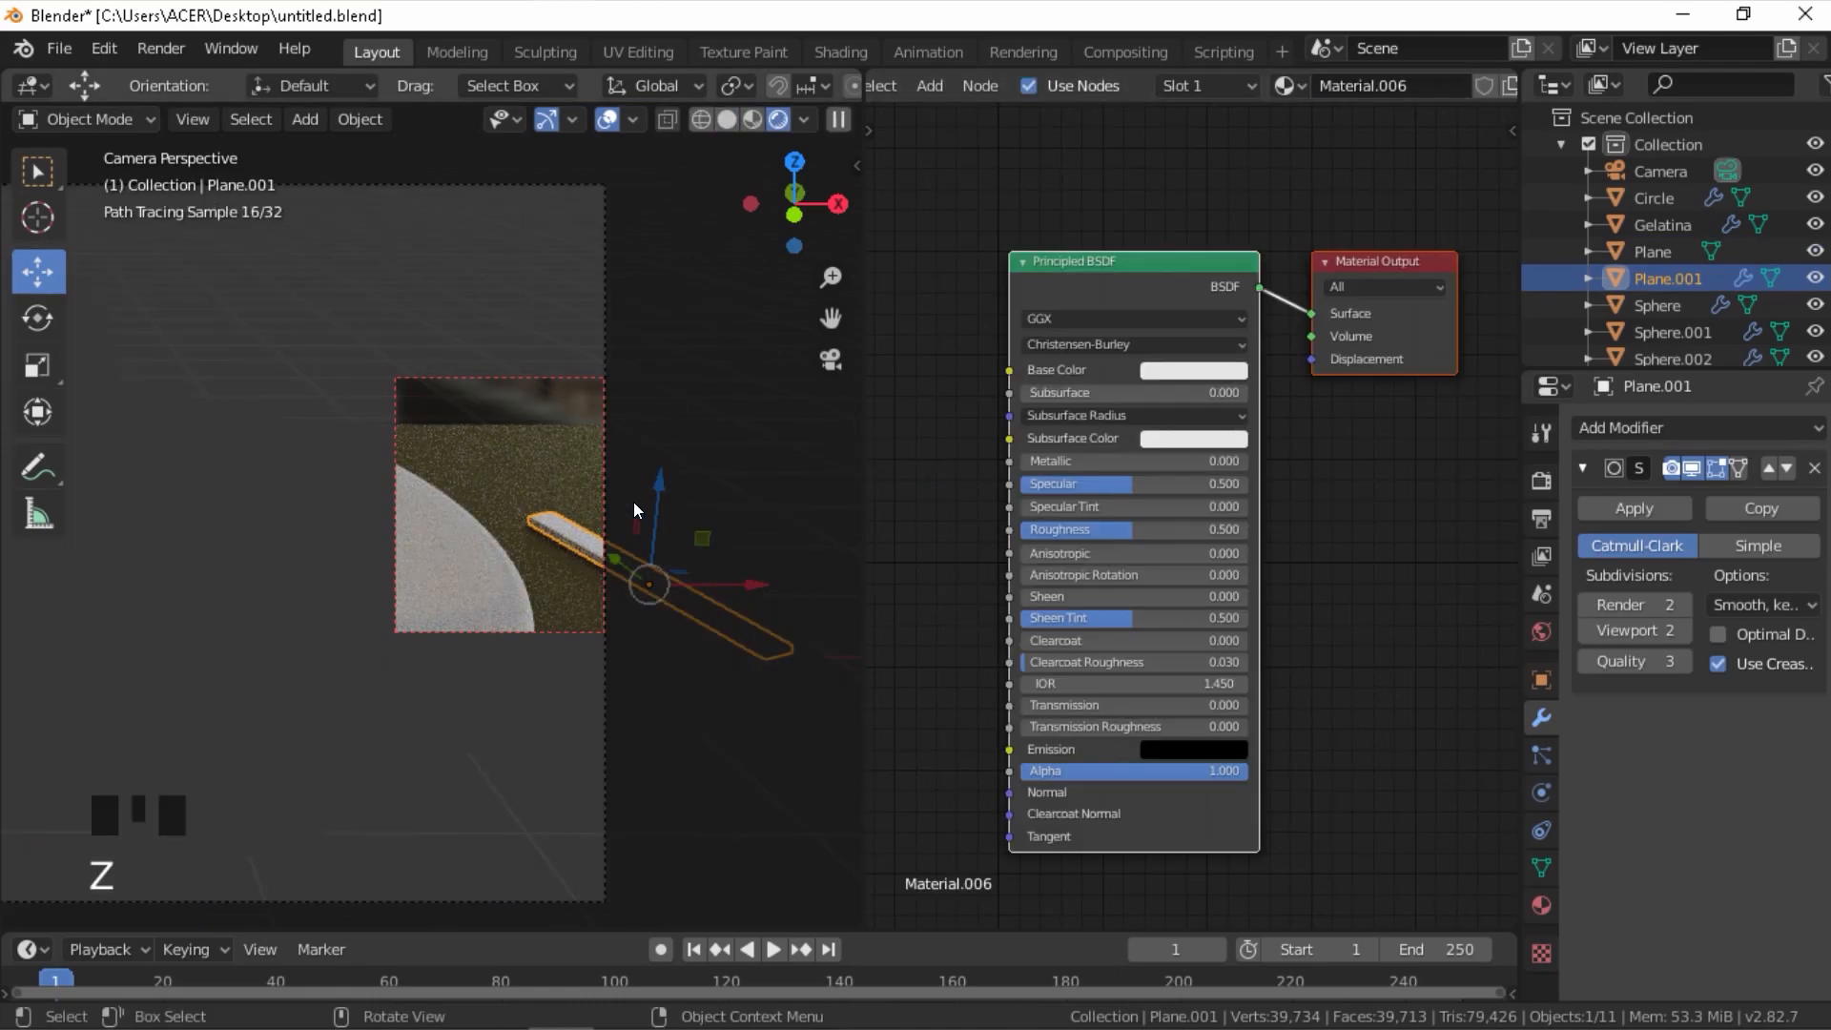
pyautogui.moveTo(1087, 462); pyautogui.dragTo(1076, 530)
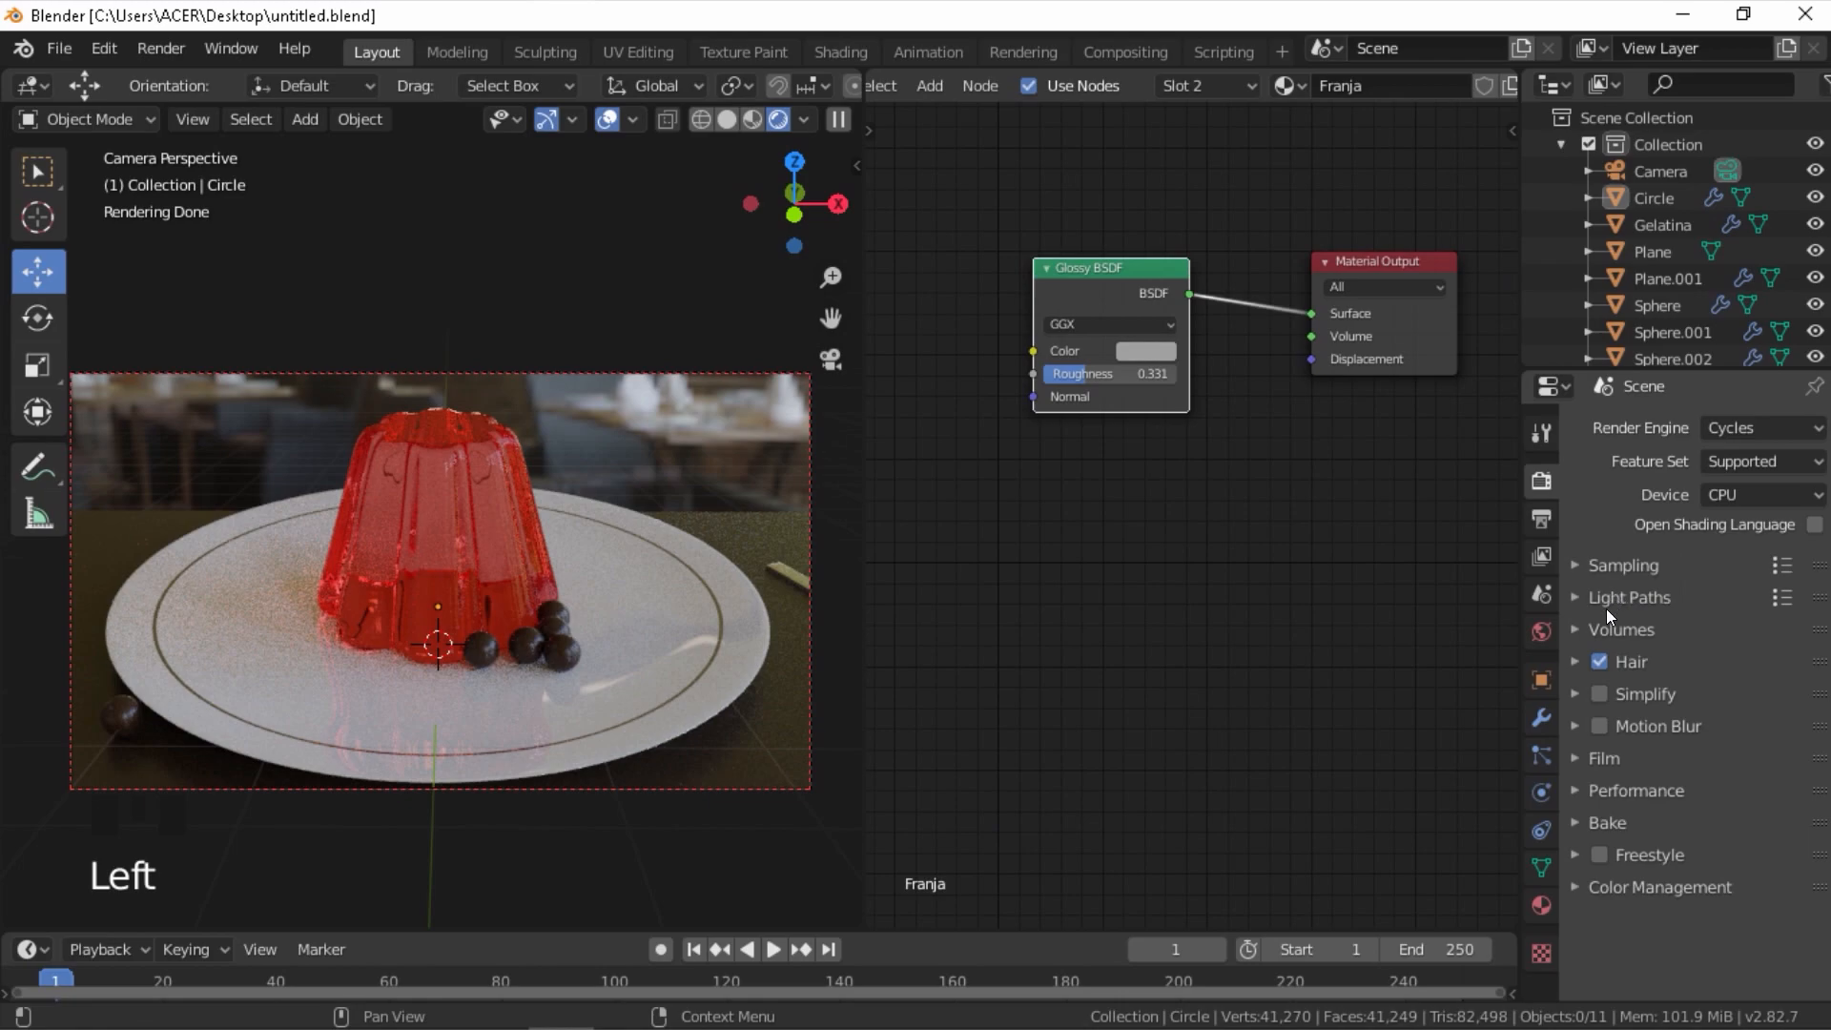
# - Review the render sampling and output settings, and render the current frame
pyautogui.click(1545, 515)
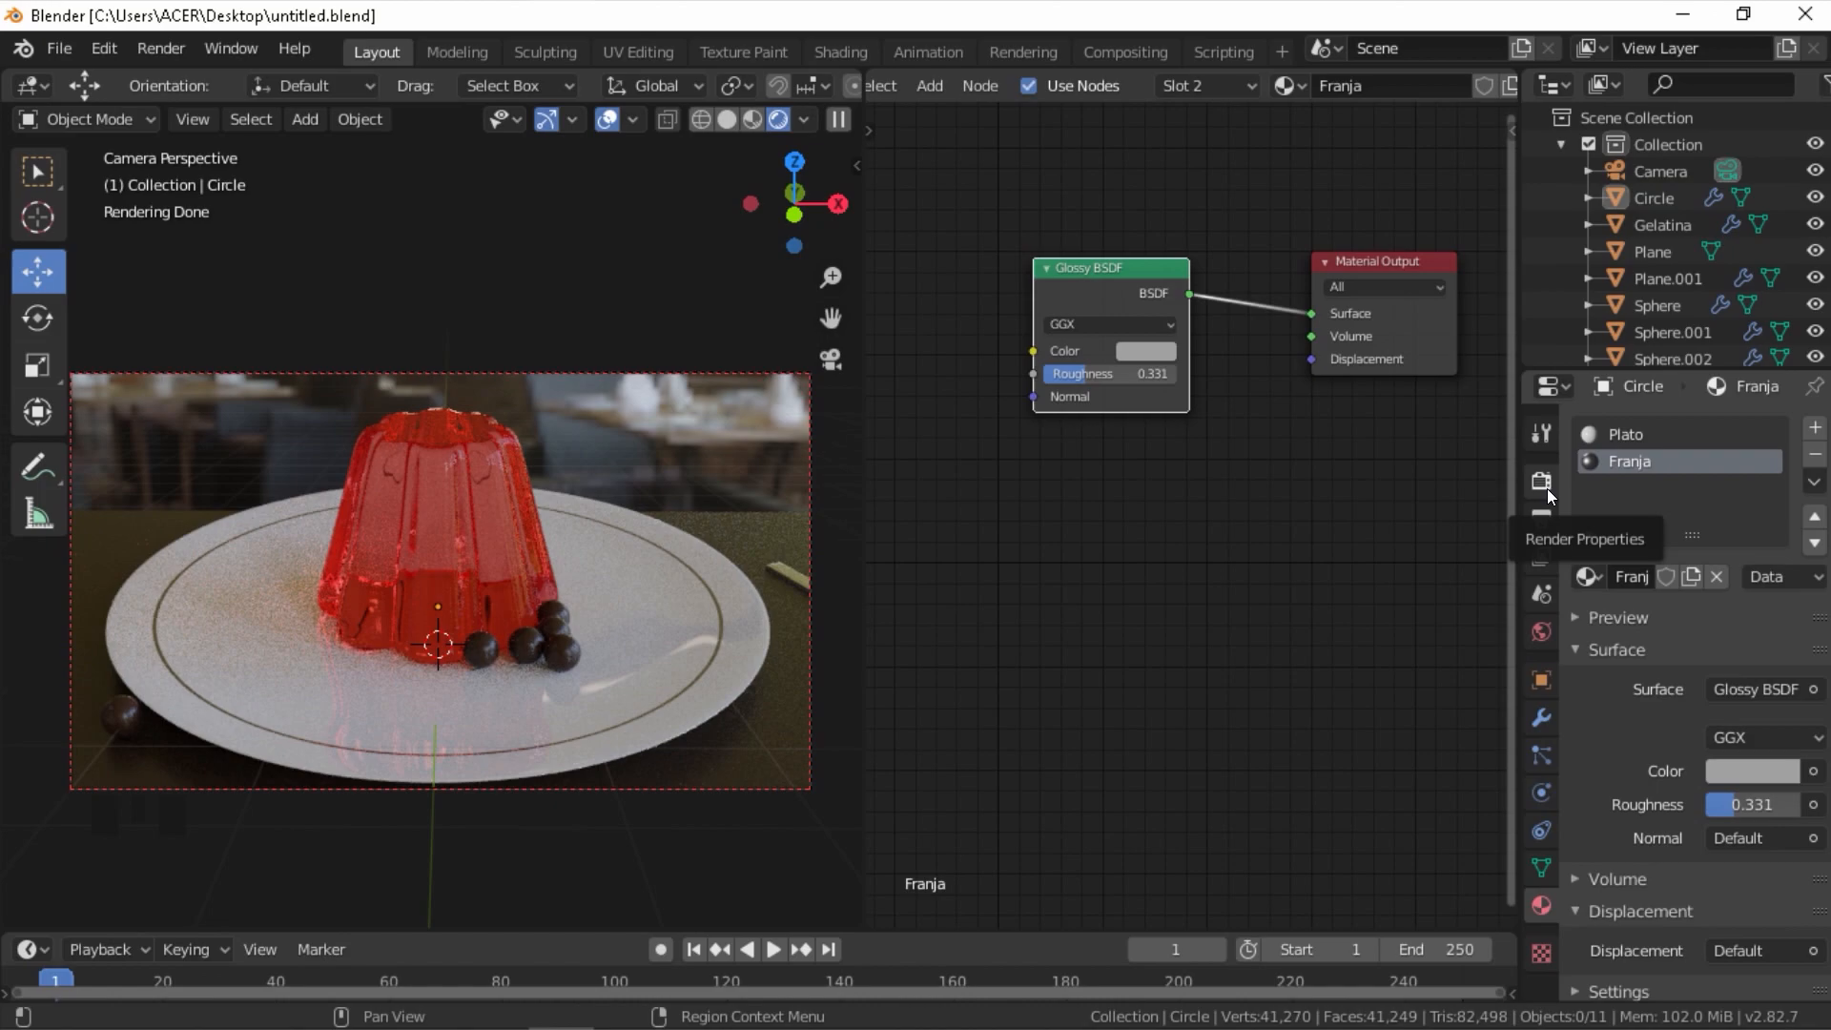
pyautogui.click(1544, 485)
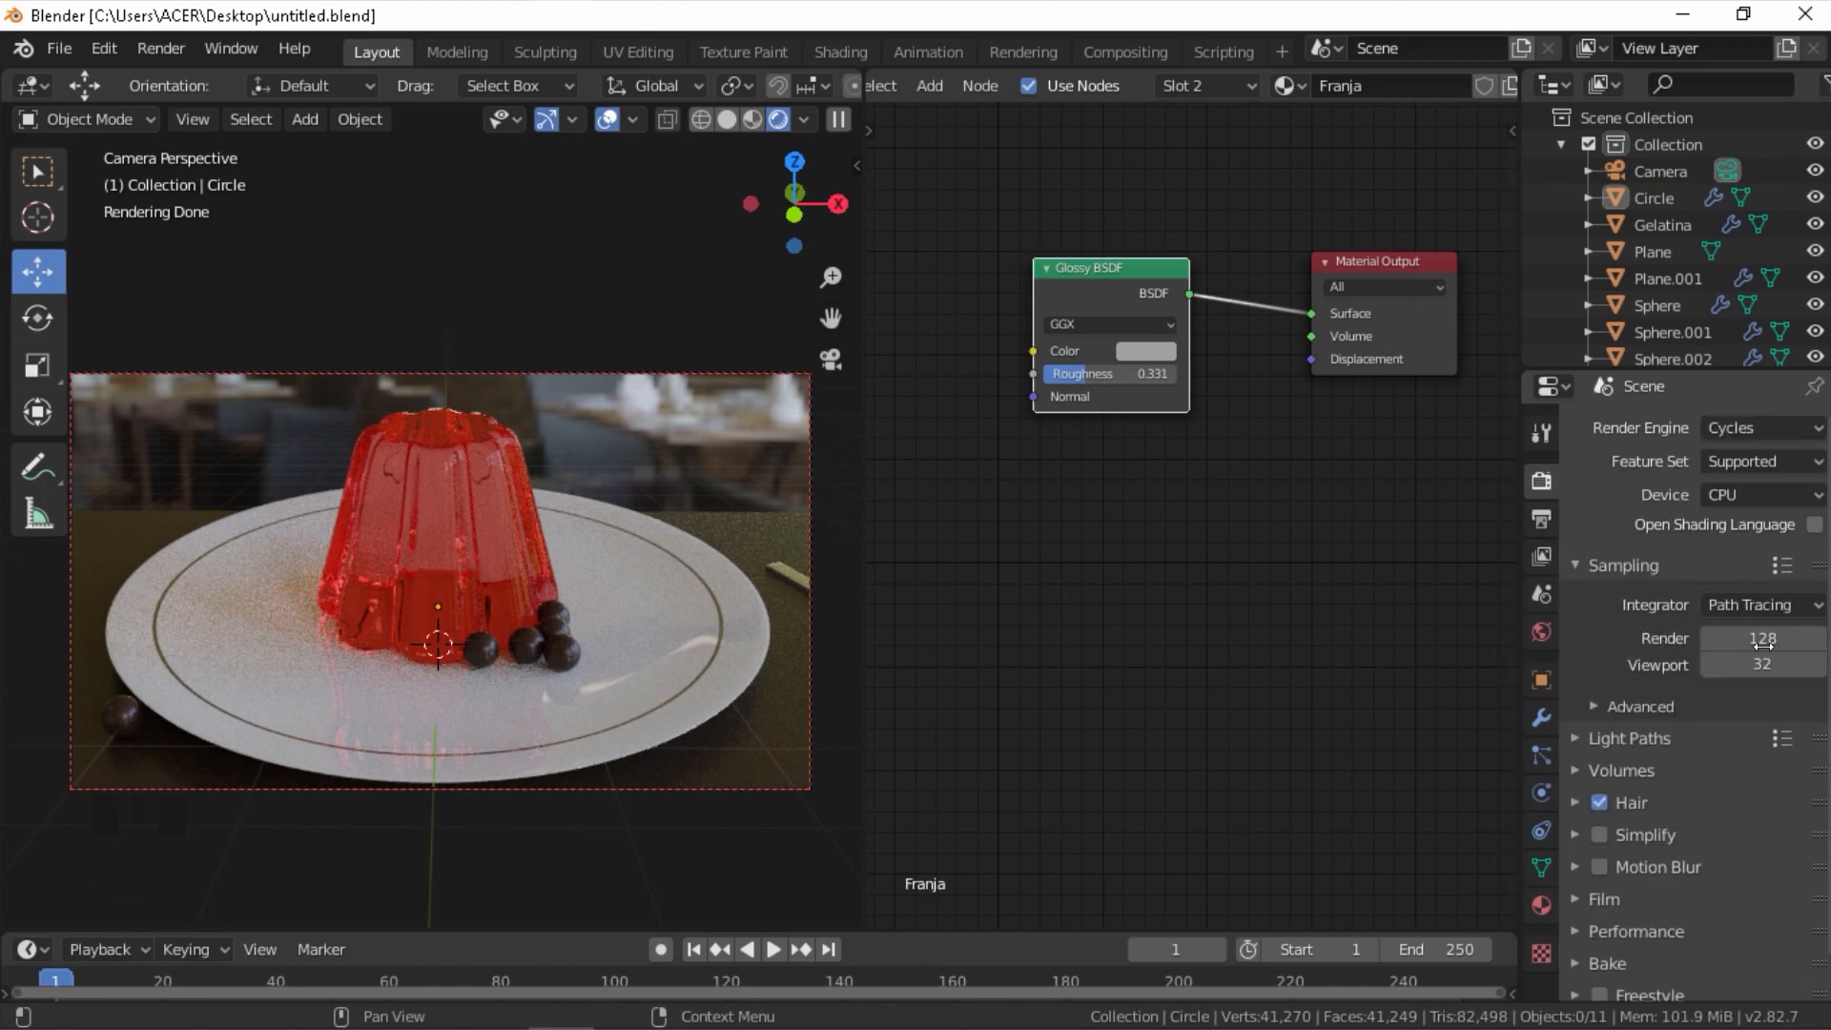
pyautogui.click(1624, 565)
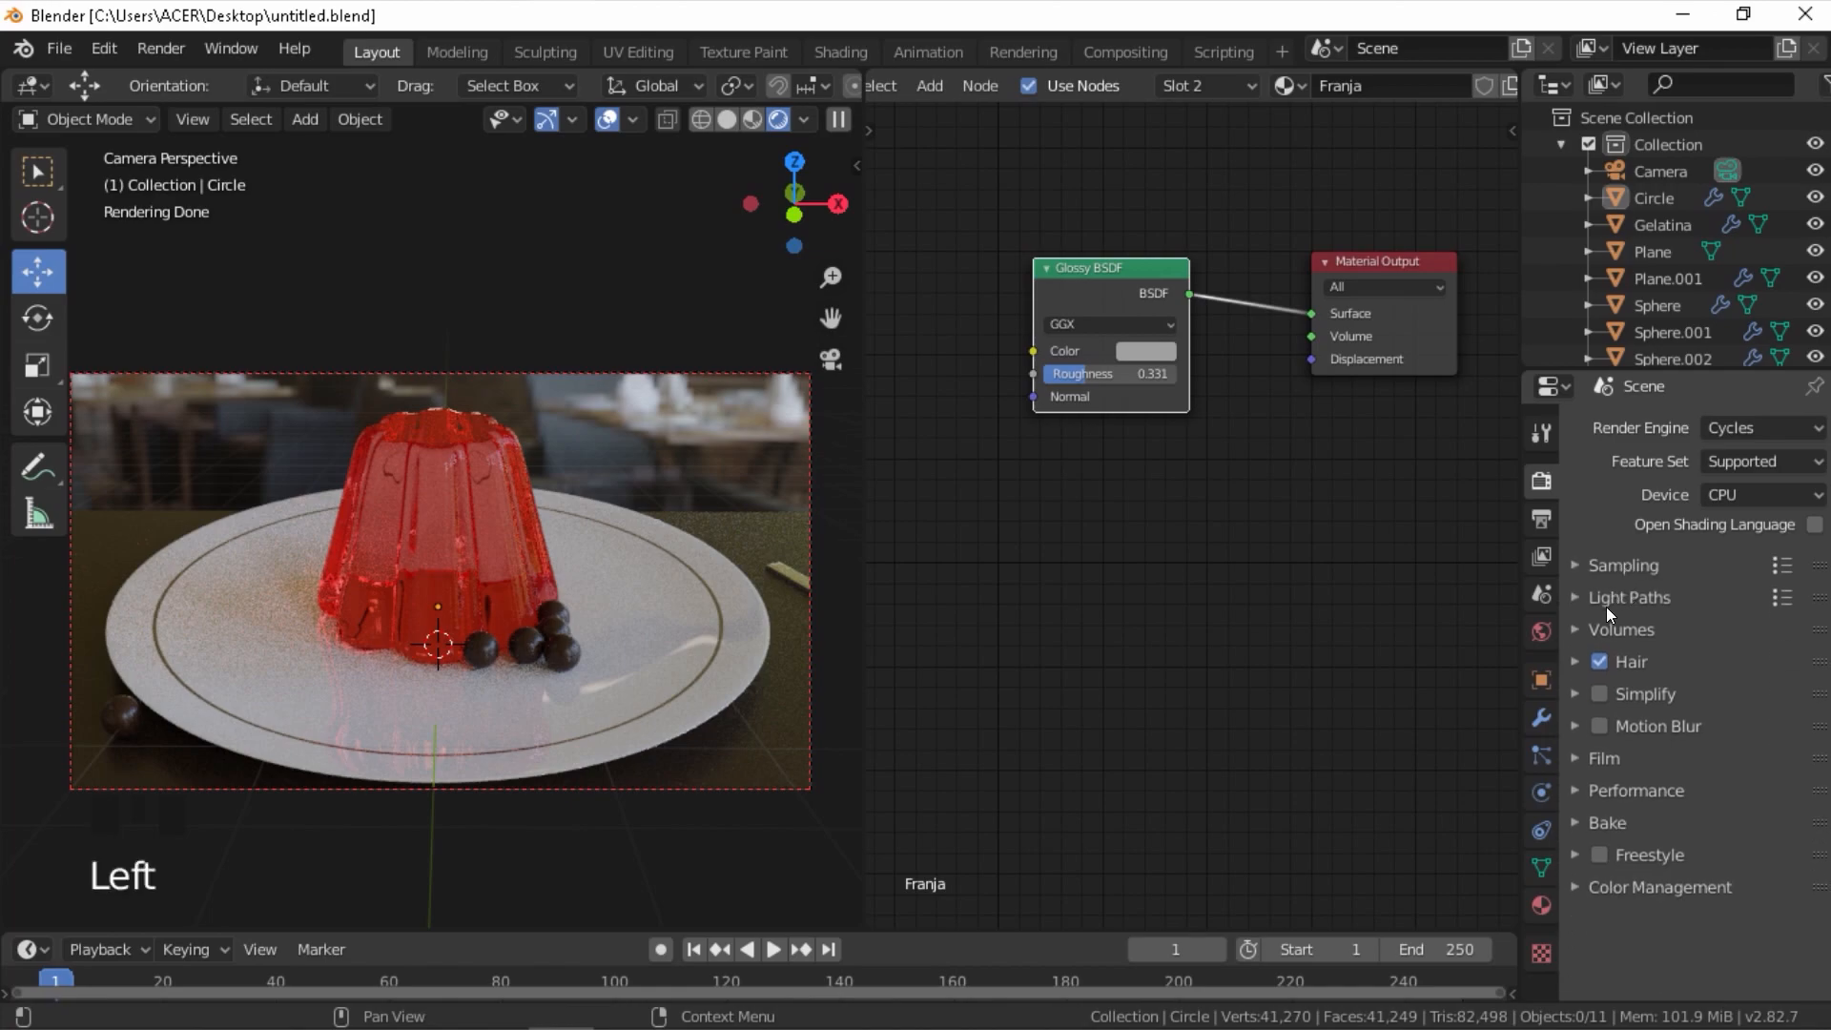
pyautogui.click(1541, 519)
pyautogui.press('F12')
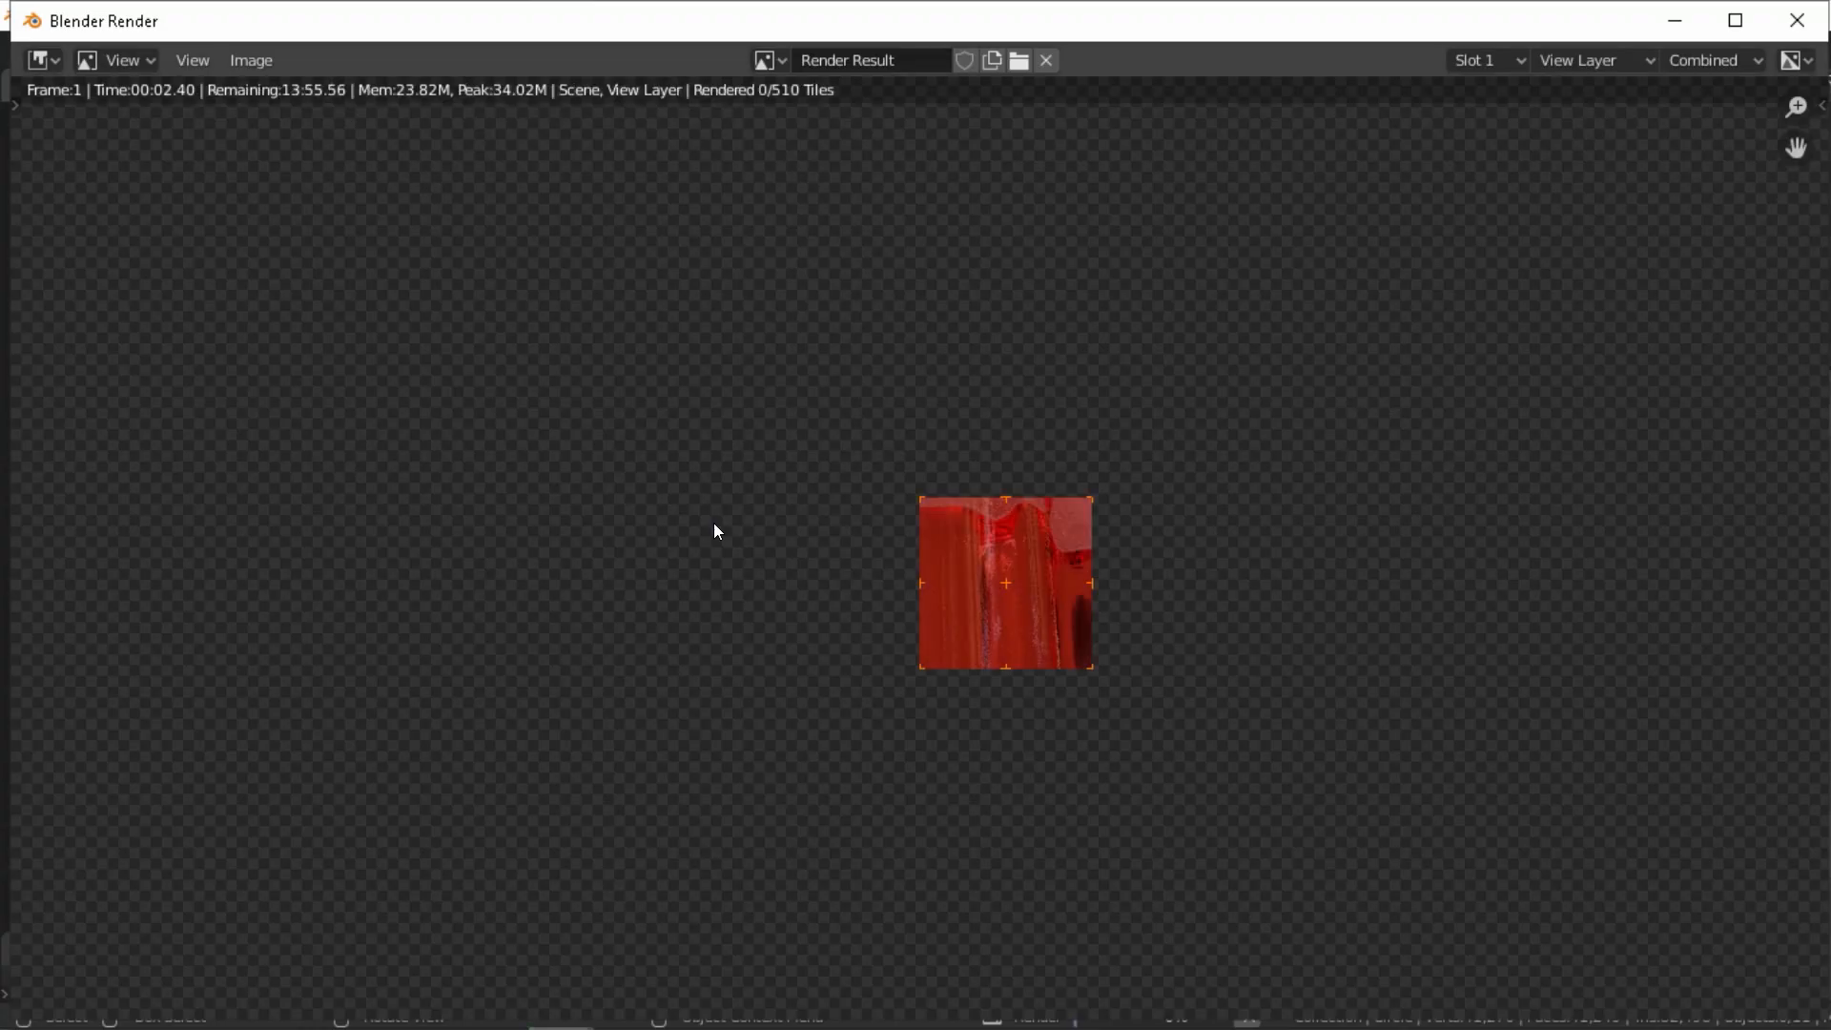